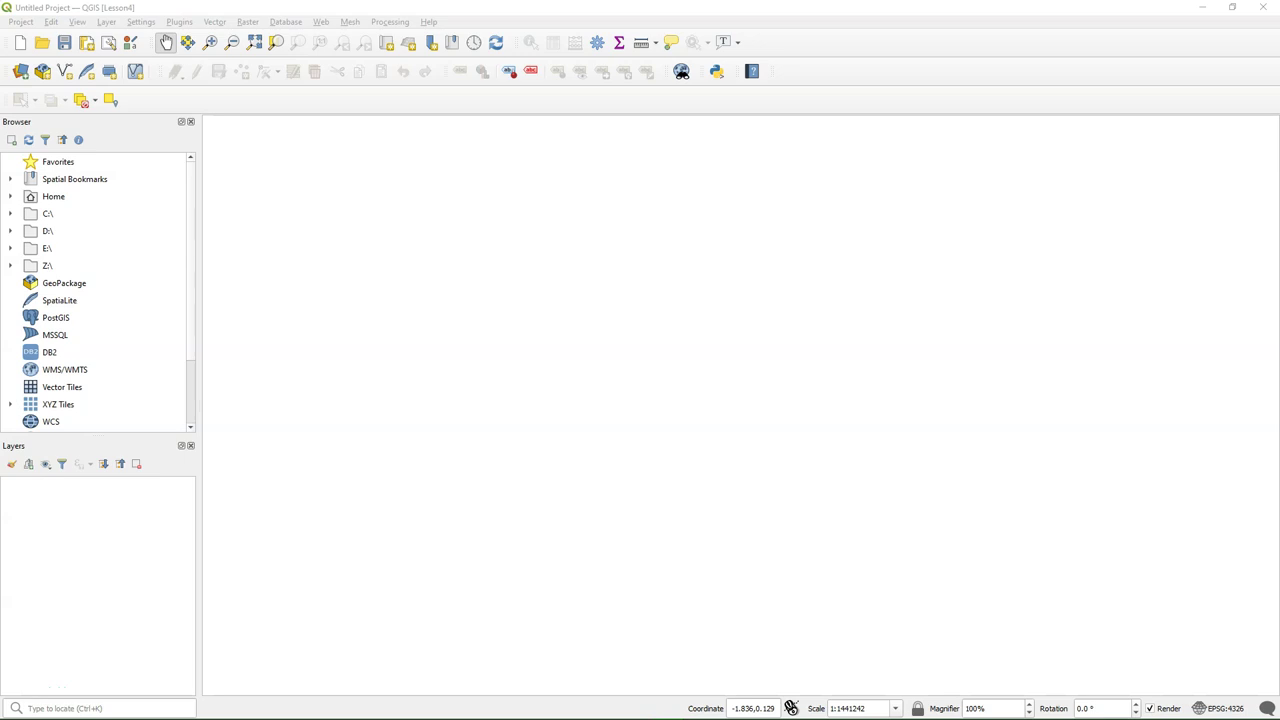
Search the plugin manager for 'quickmap' and install the QuickMapServices plugin
left_click(366, 14)
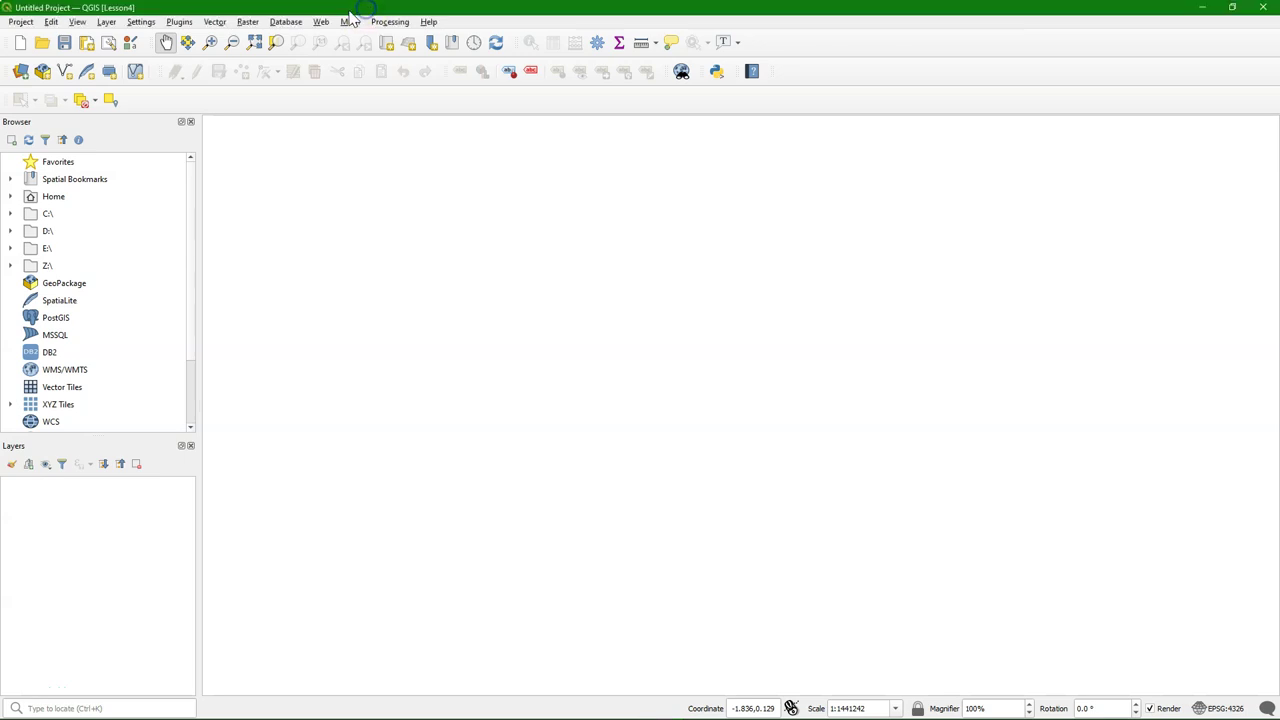
left_click(180, 22)
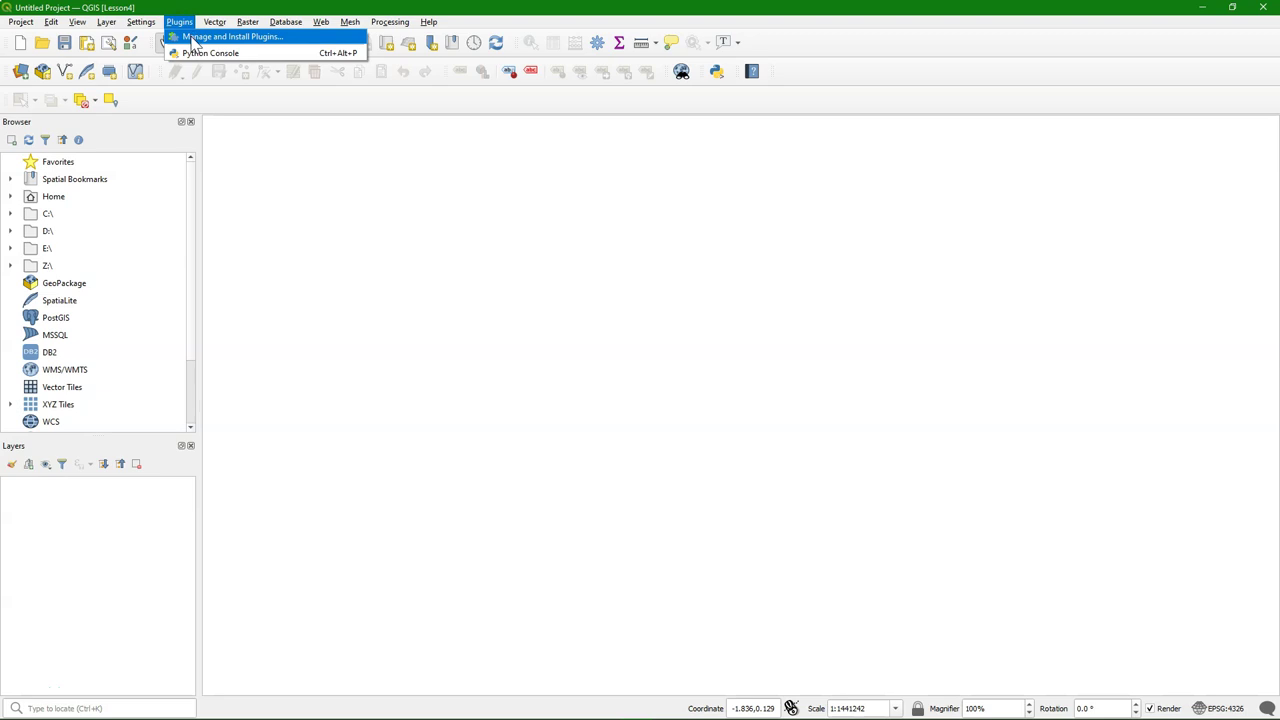
left_click(195, 40)
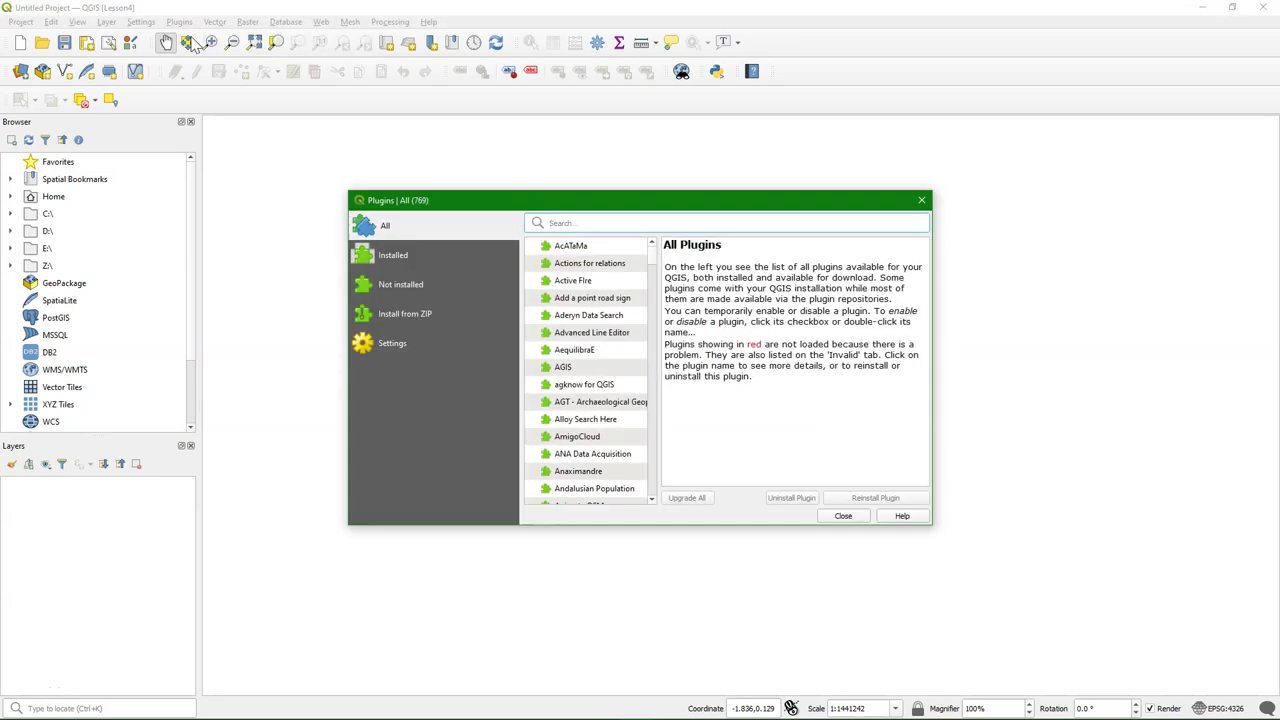
left_click(748, 220)
type("quick")
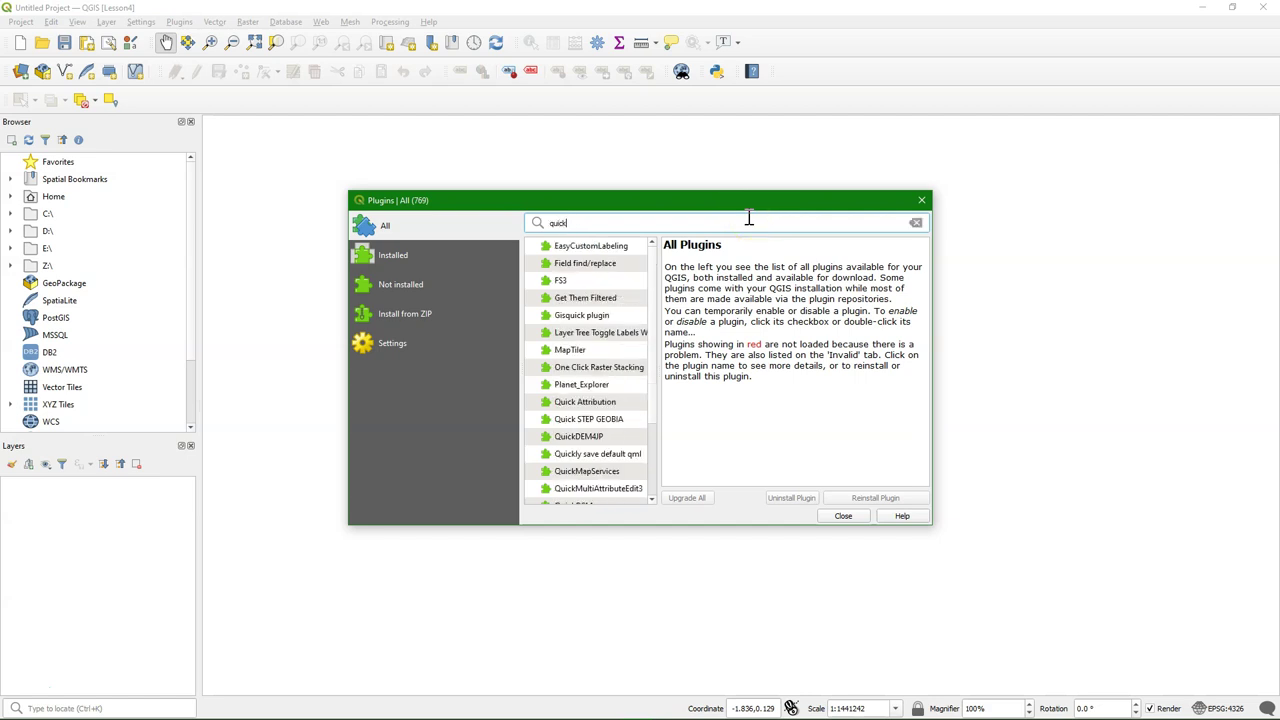
type("map")
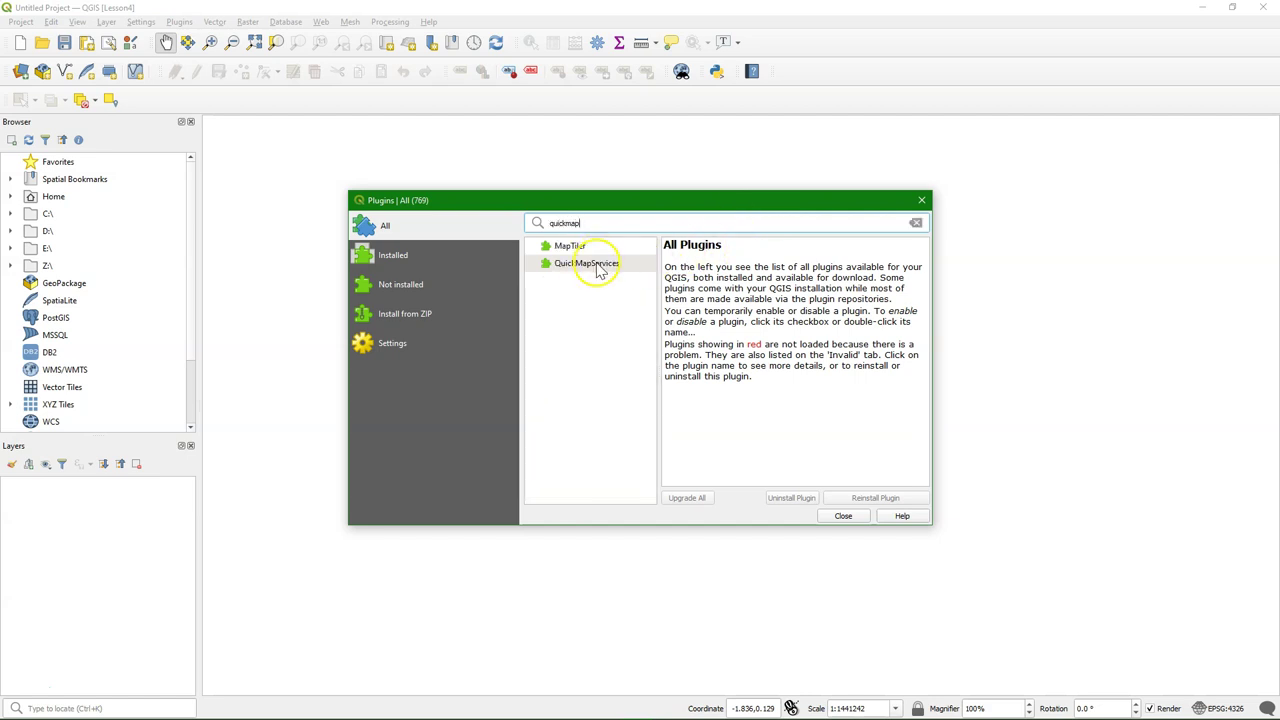
left_click(595, 265)
left_click(876, 498)
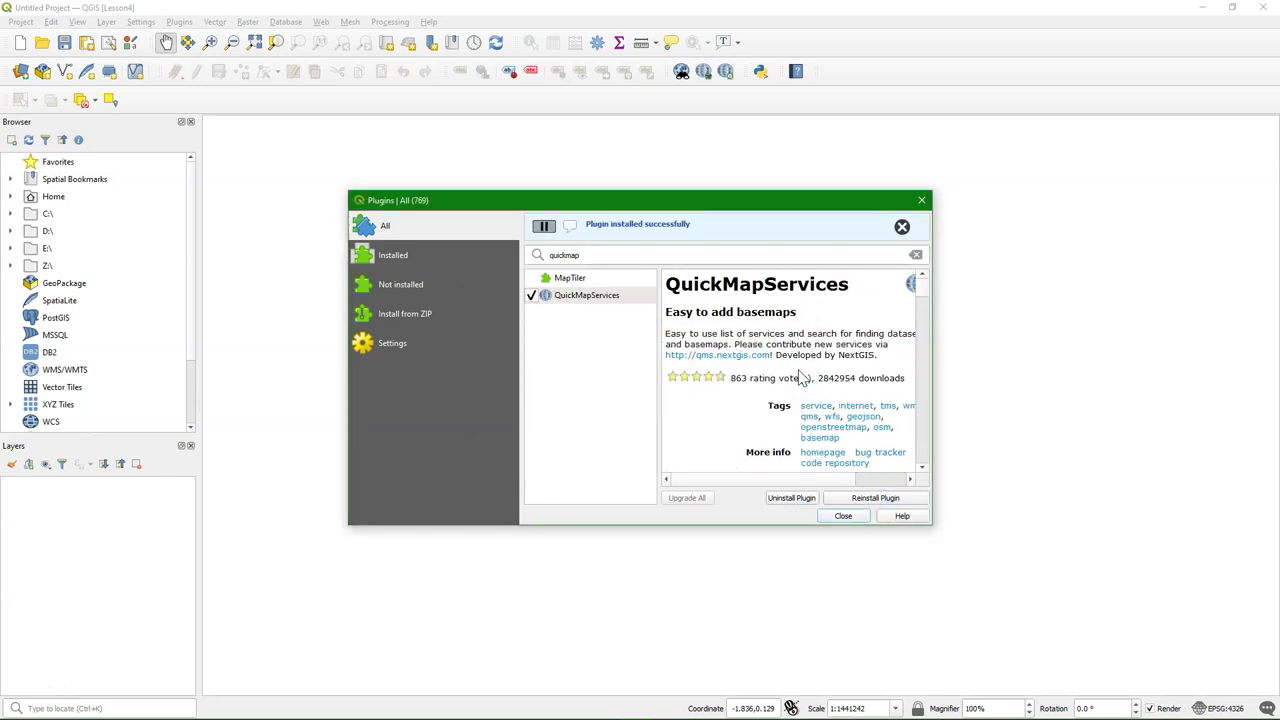
left_click(845, 516)
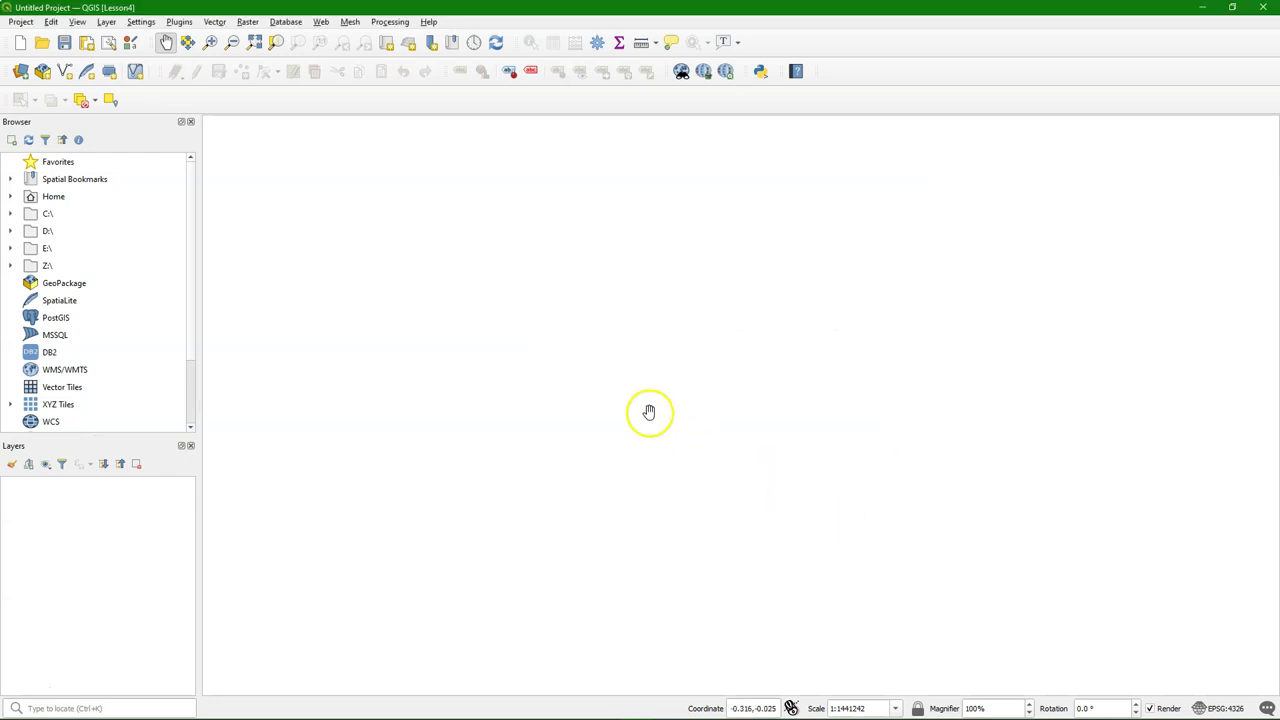
Download the QuickMapServices contributed services pack under More services and save the settings
left_click(321, 21)
mouse_move(380, 52)
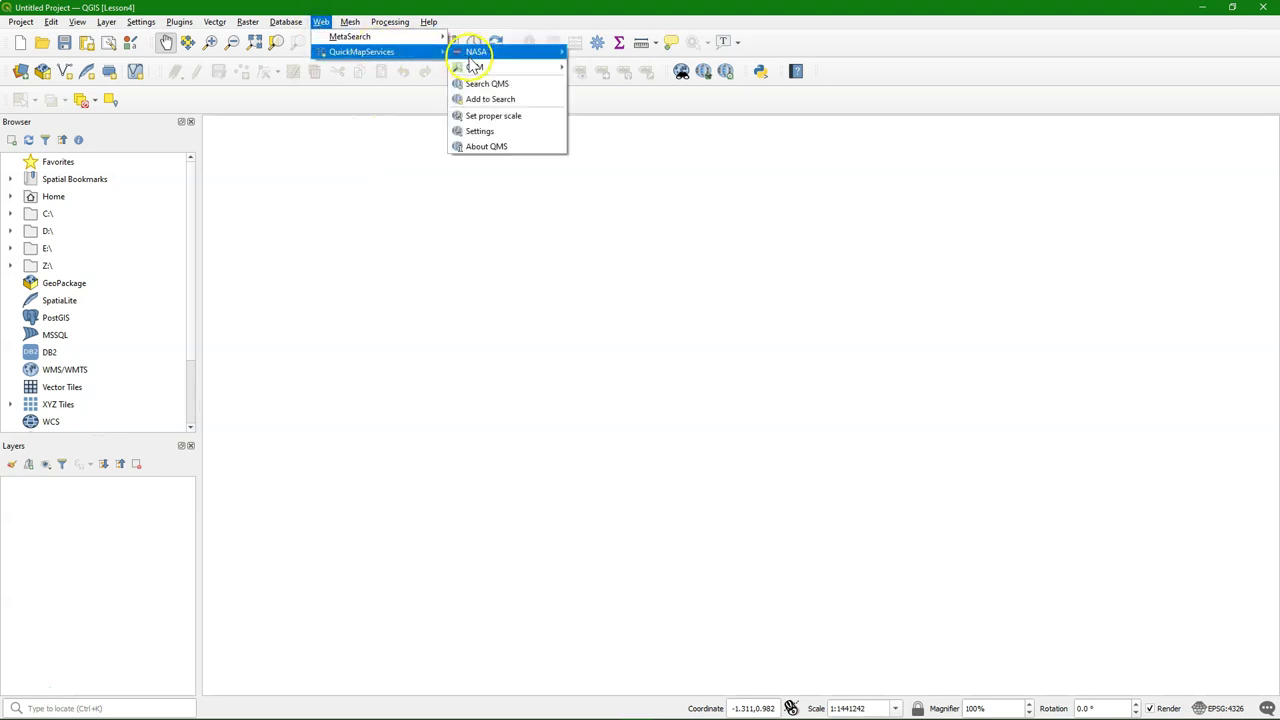
mouse_move(490, 52)
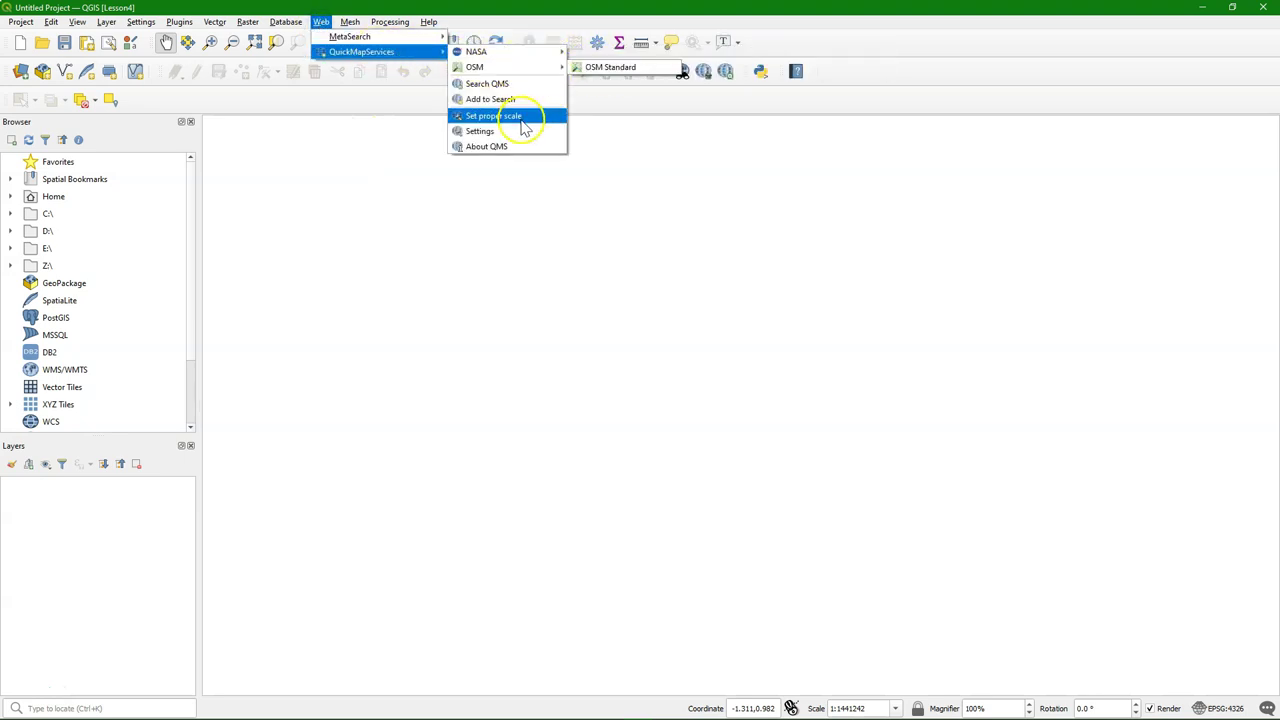
left_click(480, 133)
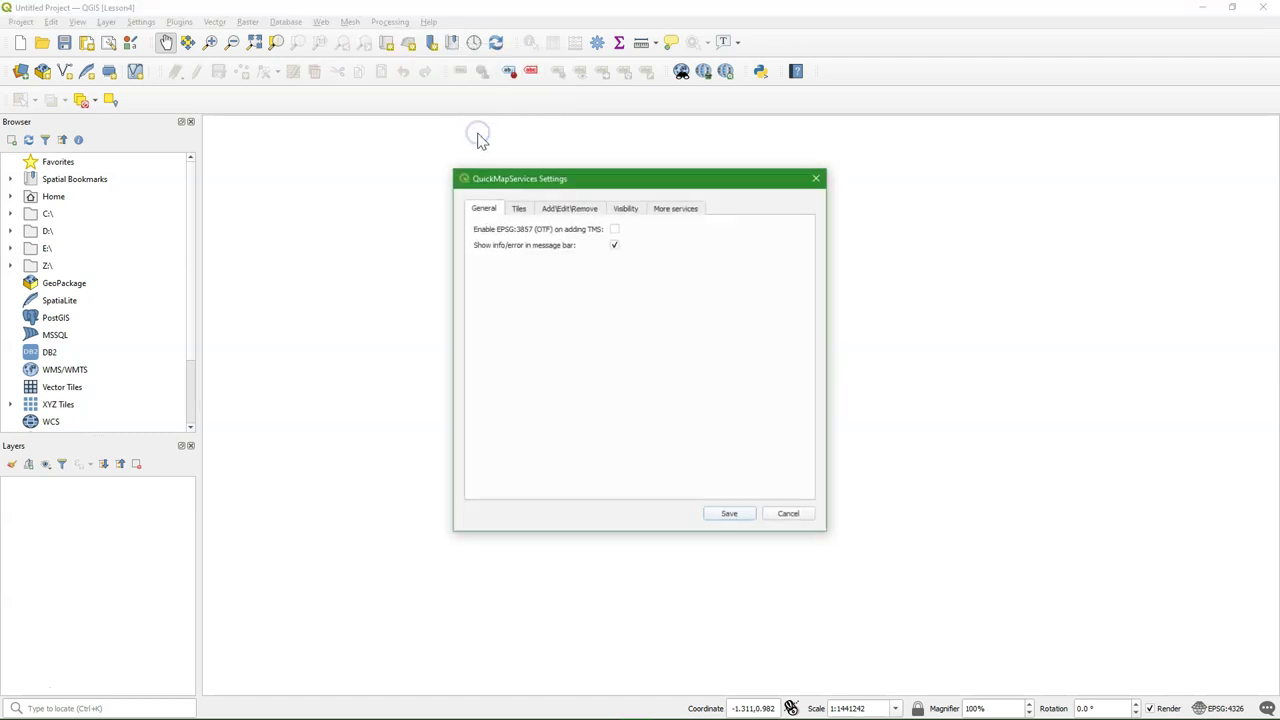
left_click(684, 210)
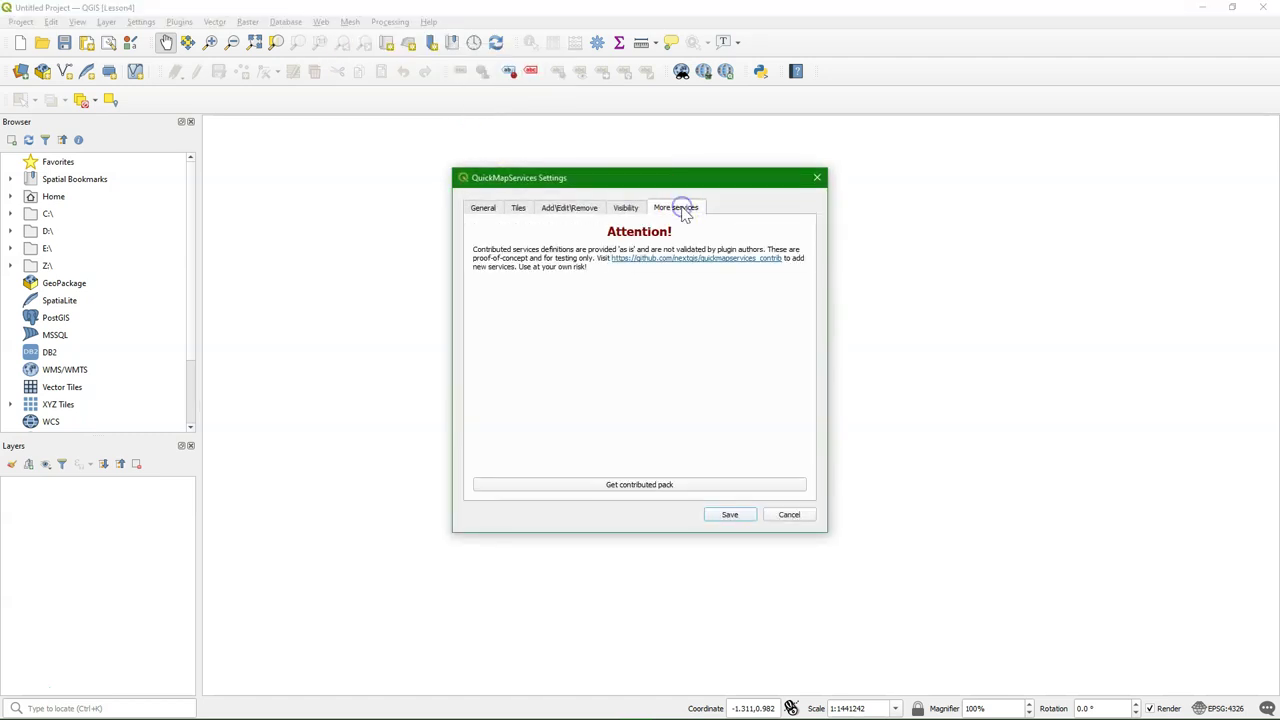
left_click(618, 484)
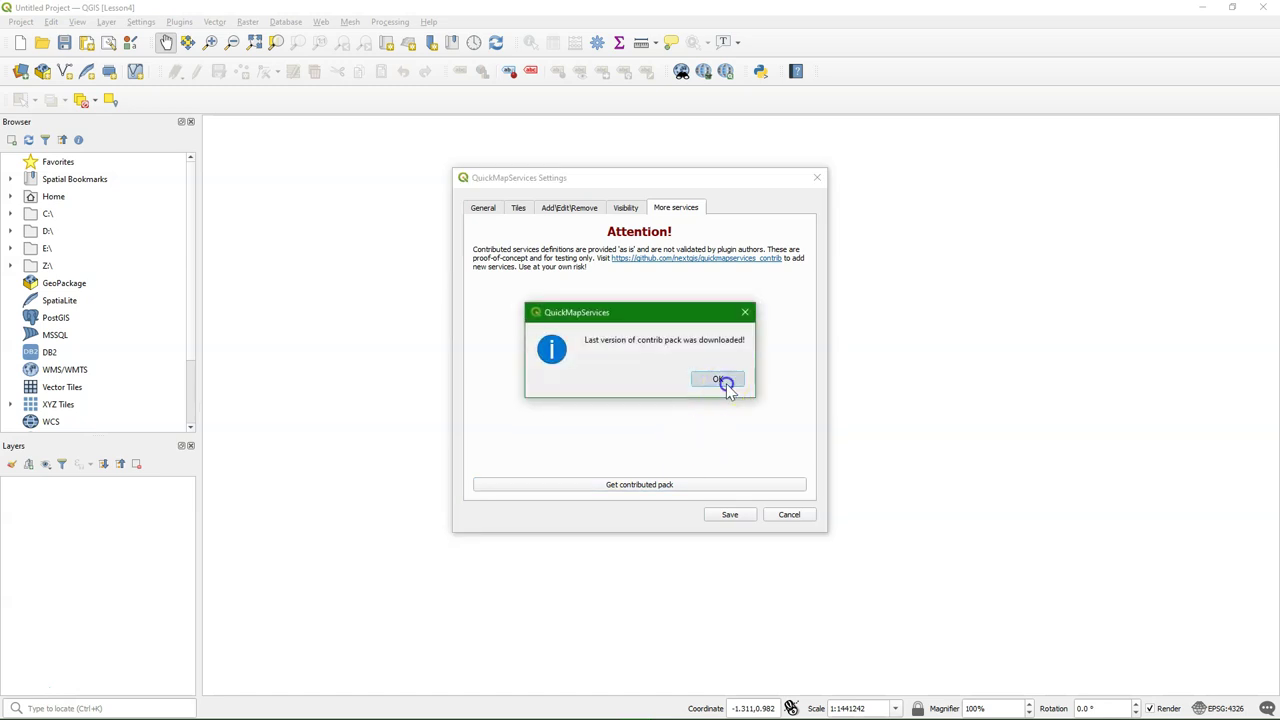
left_click(728, 385)
left_click(730, 514)
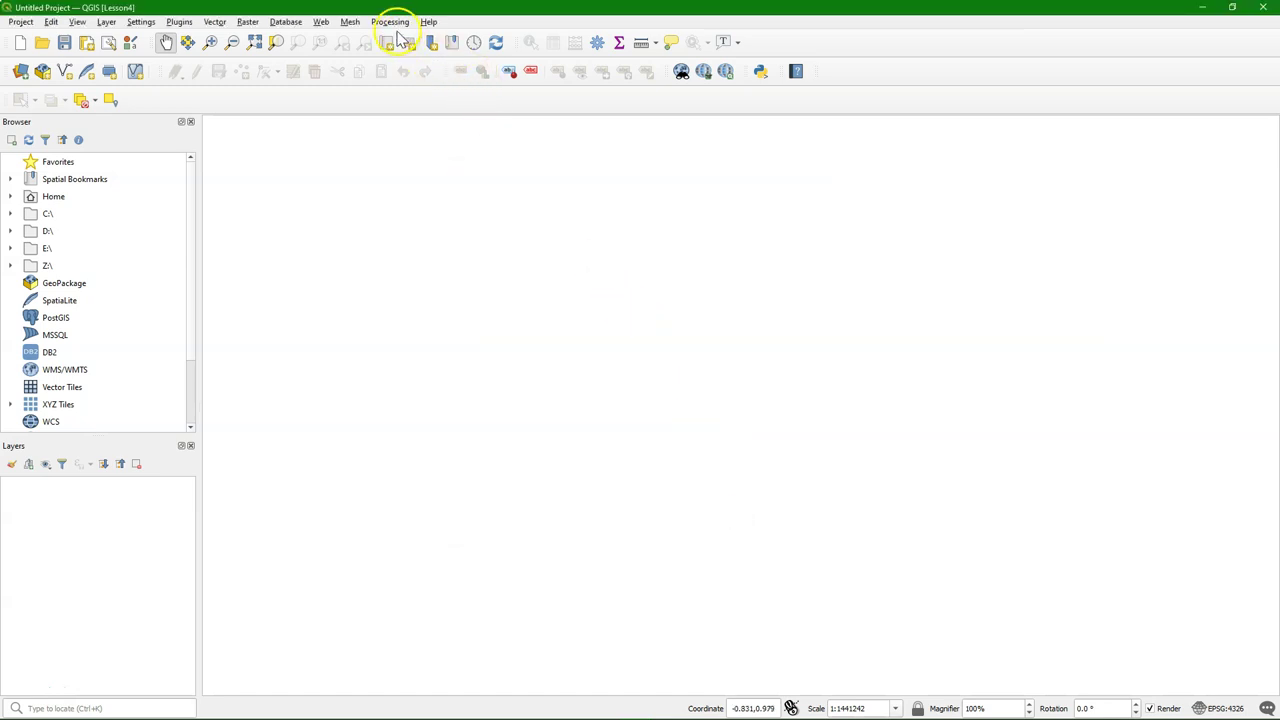
left_click(321, 21)
mouse_move(340, 58)
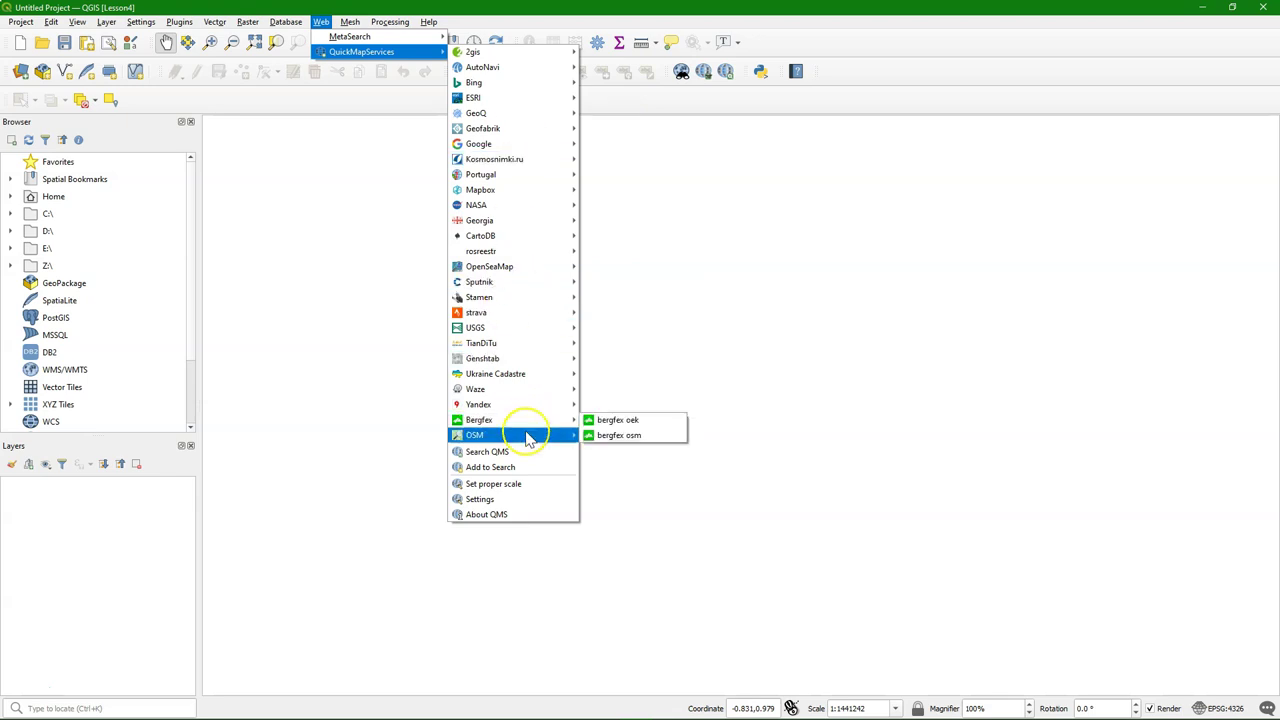
Add the OSM OpenTopoMap basemap and zoom in toward the Benelux region
mouse_move(528, 440)
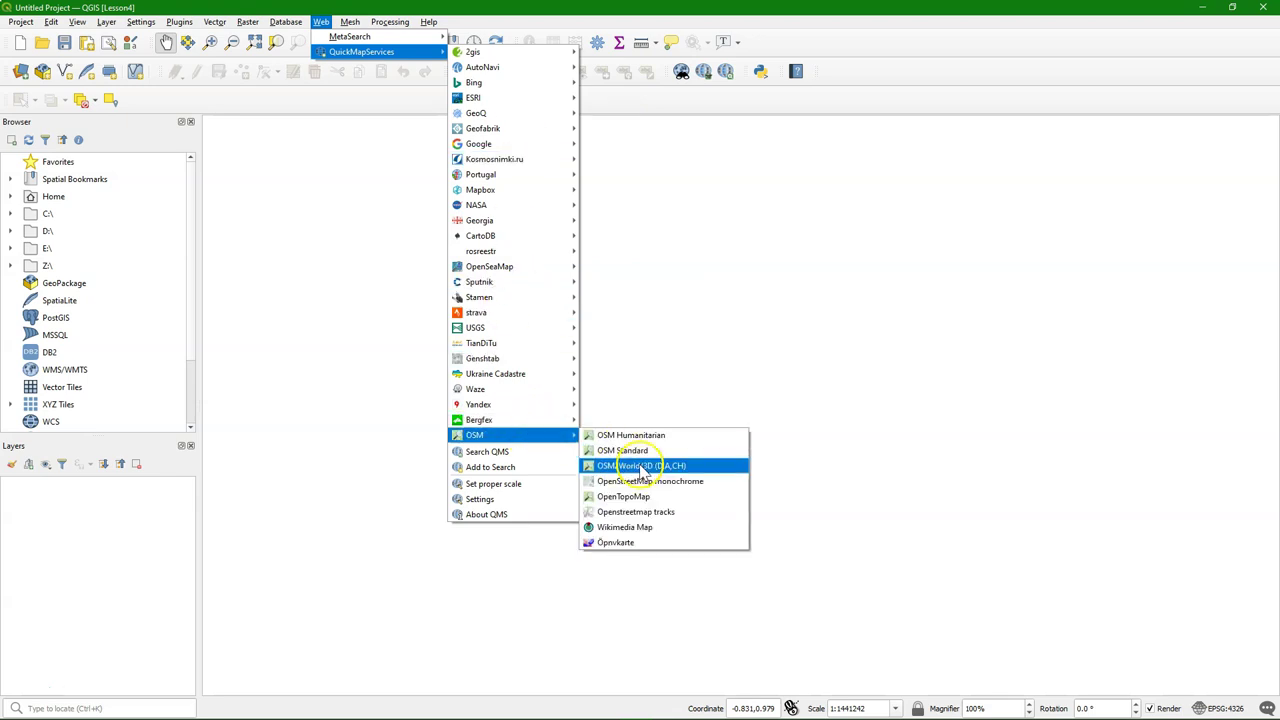
left_click(624, 496)
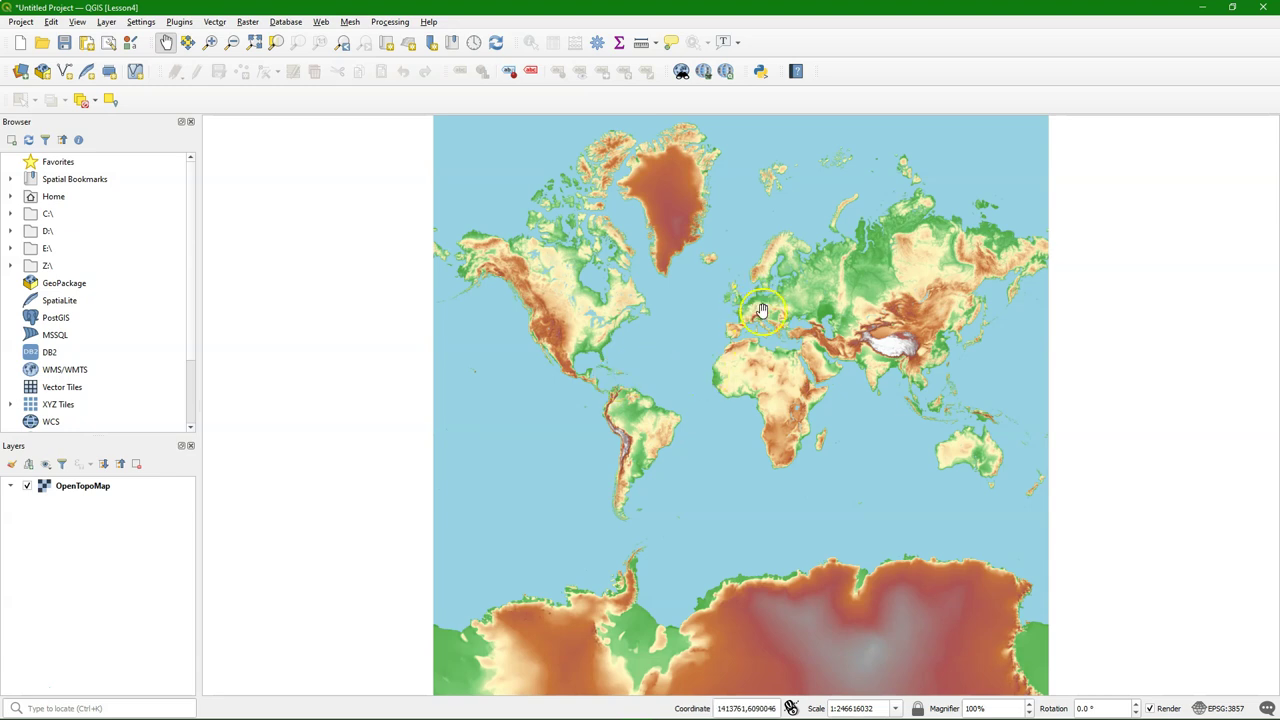
scroll(754, 310, "up", 4)
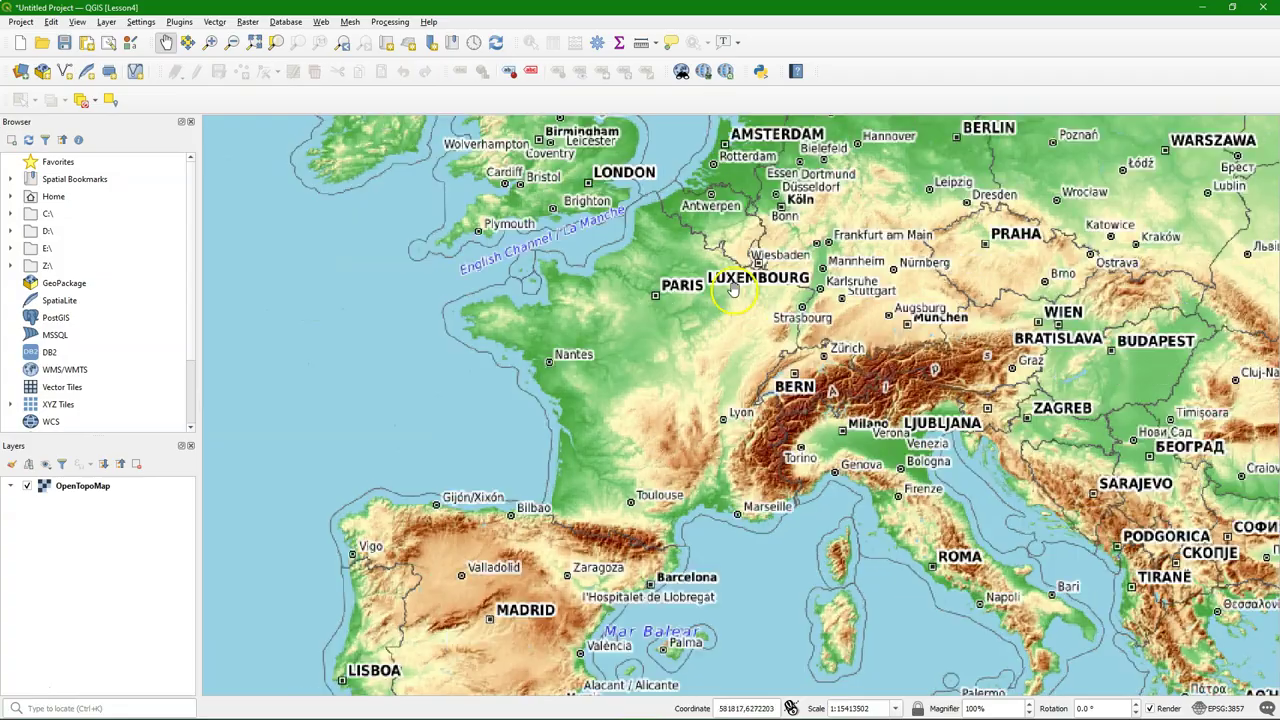
left_click_drag(733, 288, 667, 352)
scroll(680, 280, "up", 2)
Zoom and pan the map to frame Aachen, Maastricht and Köln
left_click_drag(663, 257, 657, 334)
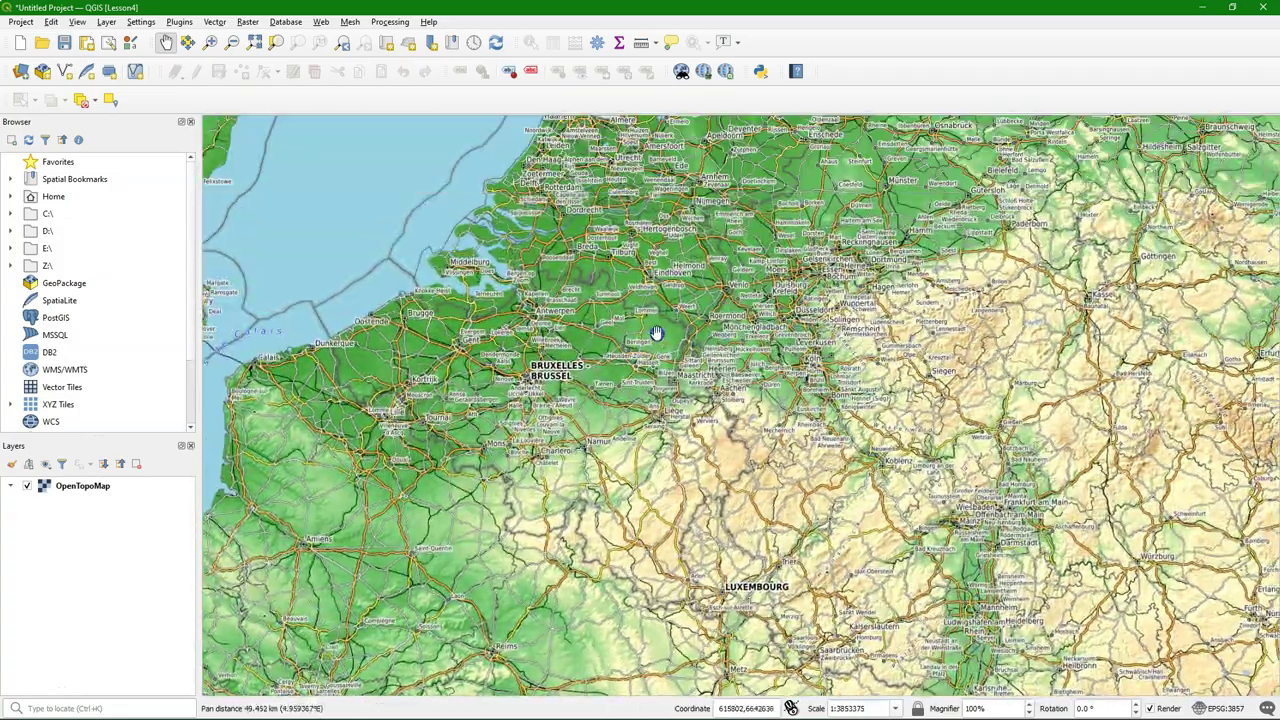
scroll(670, 330, "up", 2)
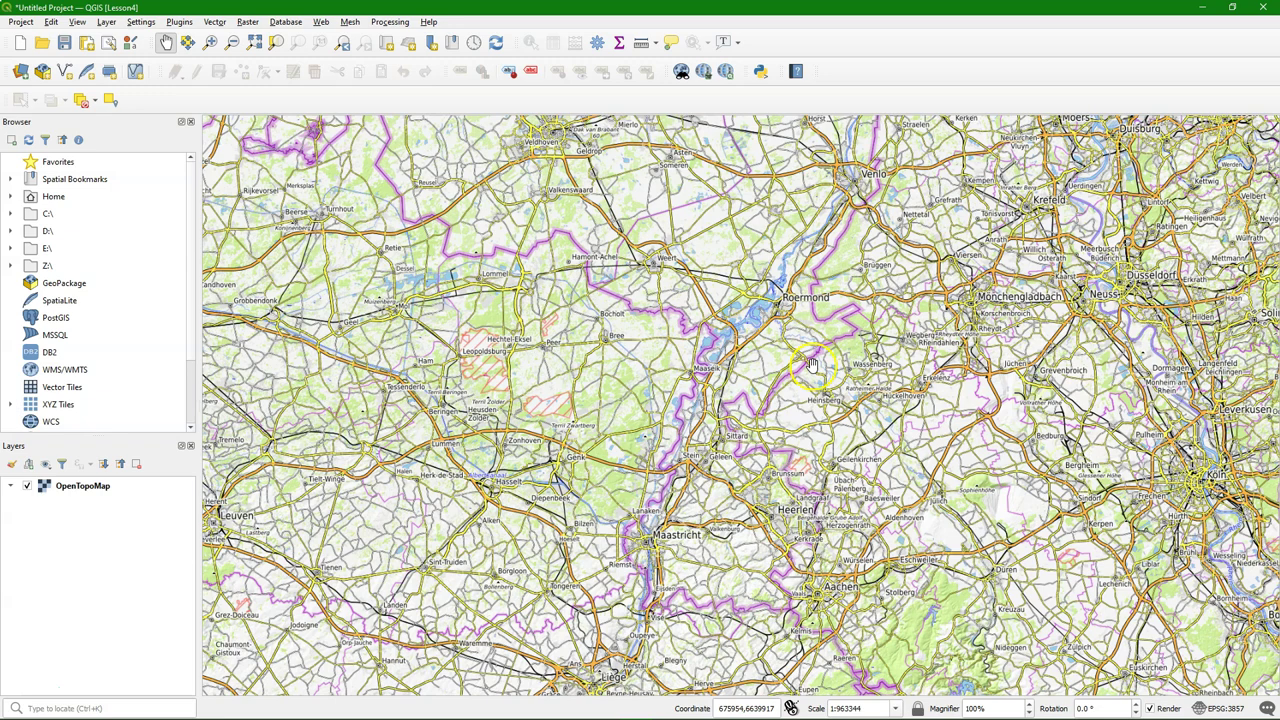
left_click_drag(866, 366, 645, 215)
left_click_drag(653, 476, 664, 434)
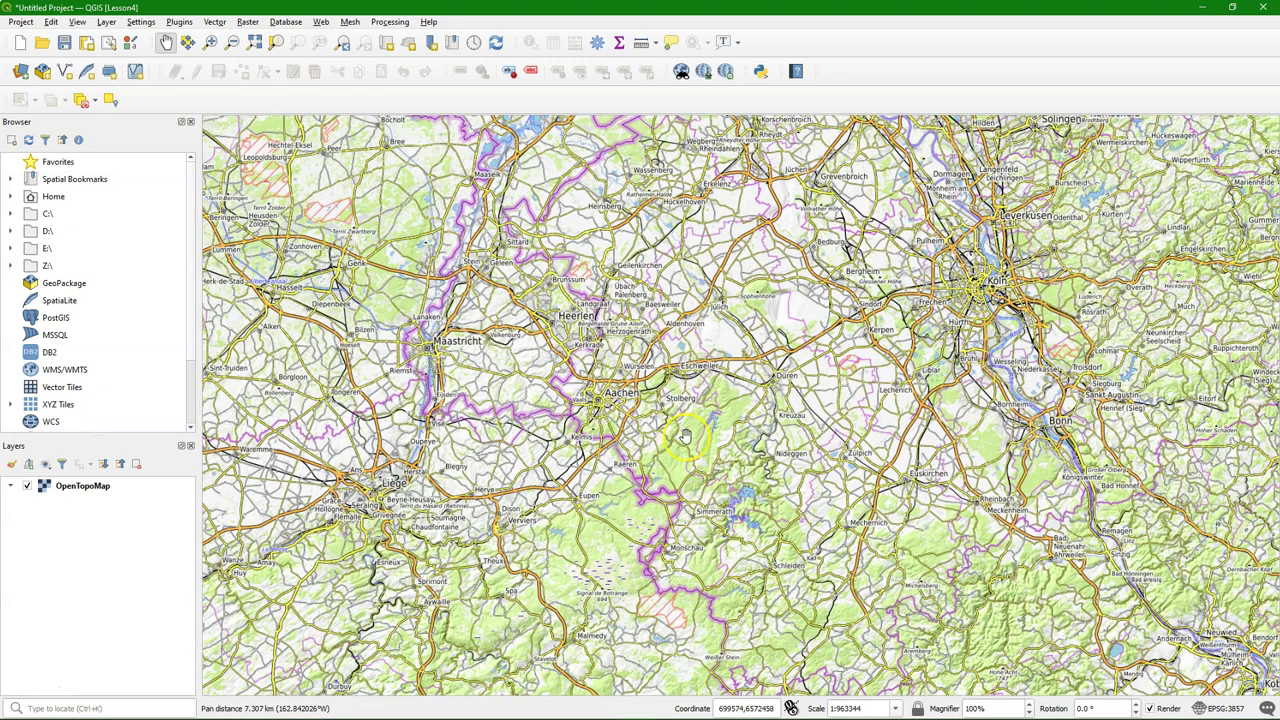
left_click_drag(587, 419, 665, 413)
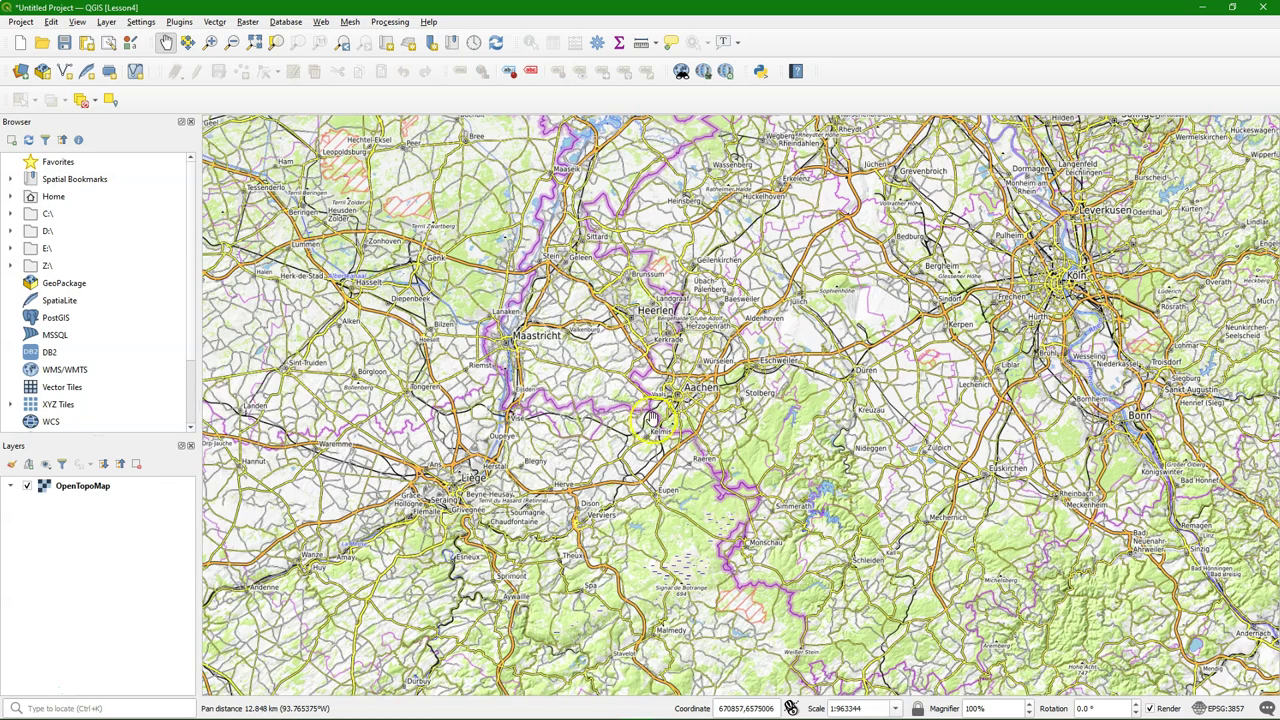
left_click_drag(645, 330, 597, 485)
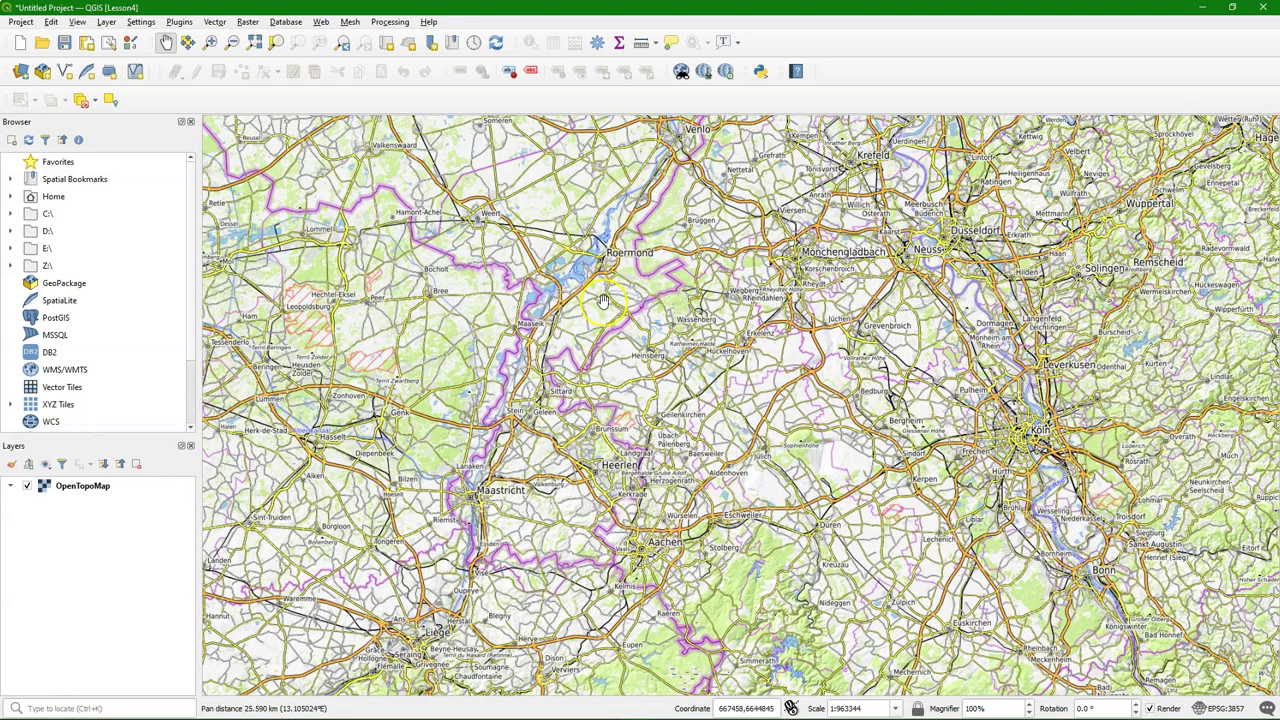
left_click_drag(603, 300, 547, 166)
left_click_drag(617, 244, 601, 206)
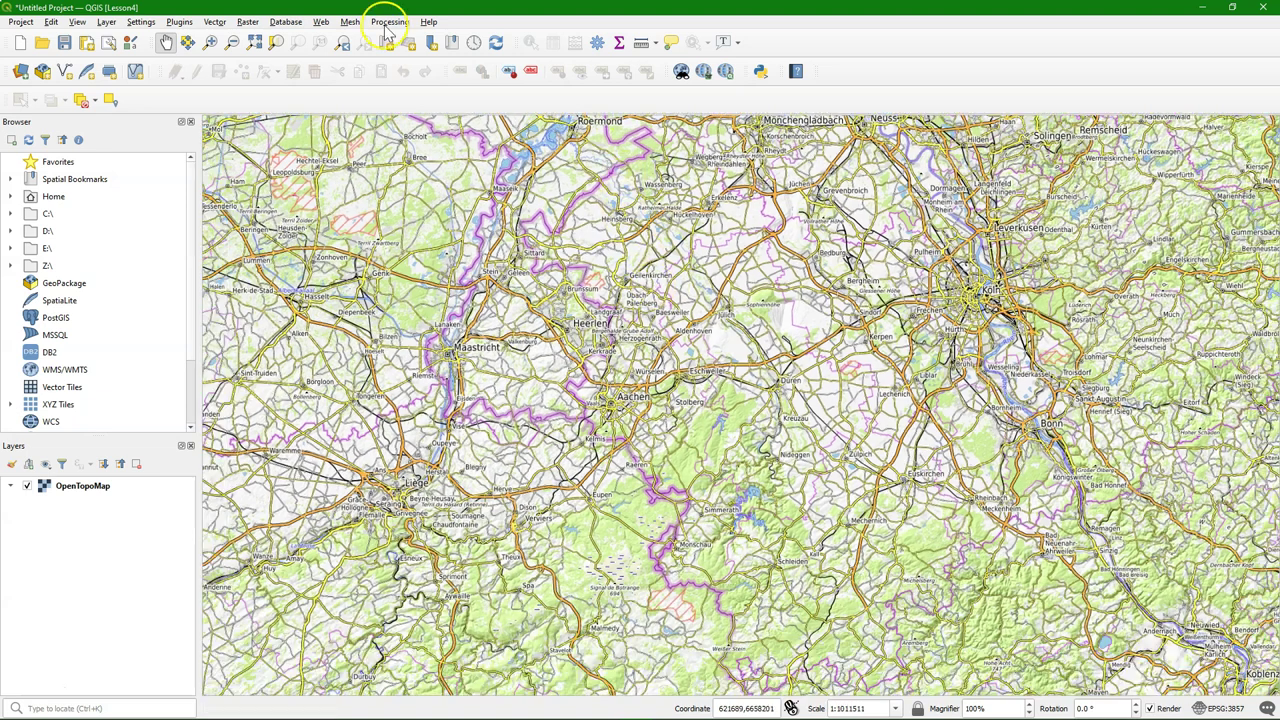
Open a widened Processing Toolbox, search 'create layer' and select Create layer from extent
left_click(390, 21)
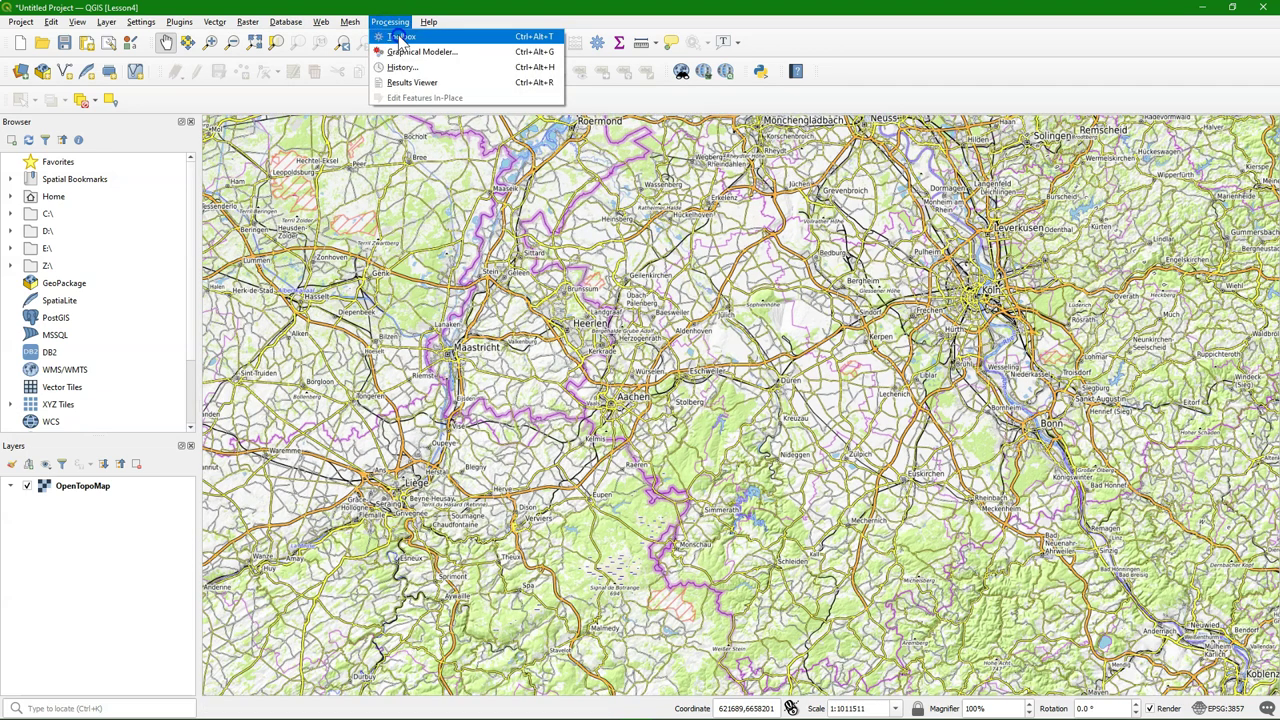
left_click(400, 37)
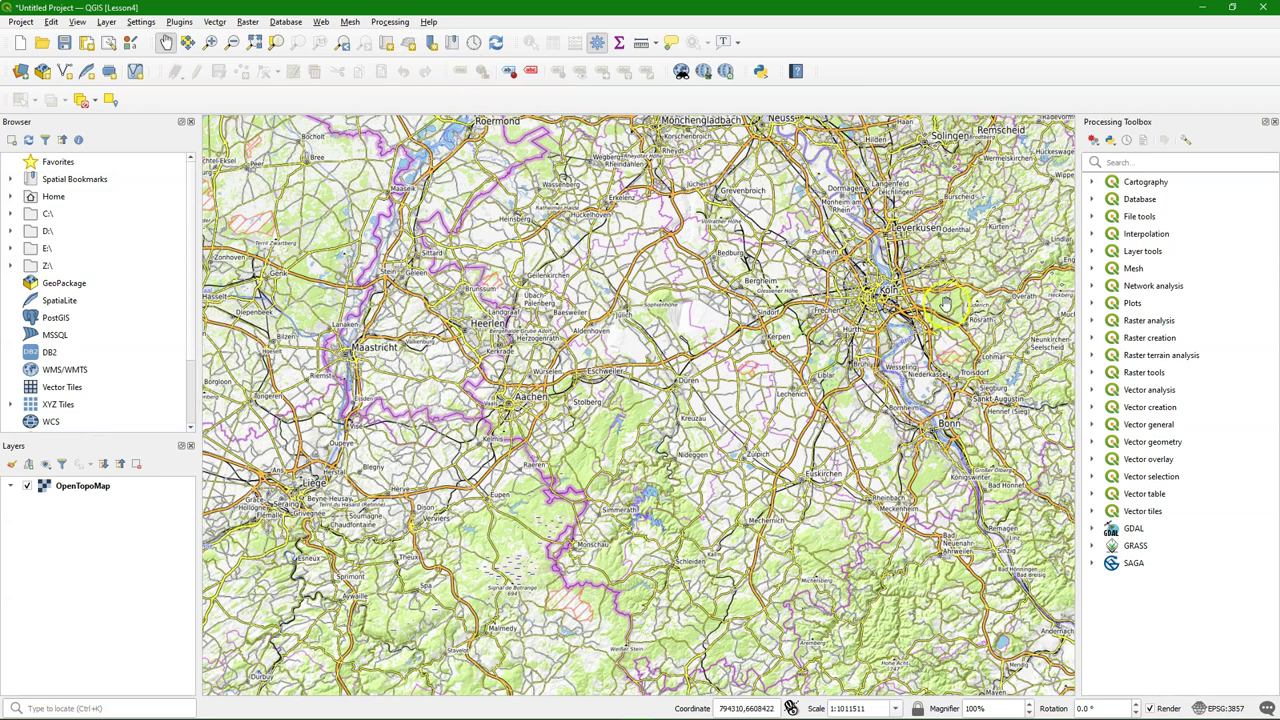
left_click_drag(1080, 320, 850, 322)
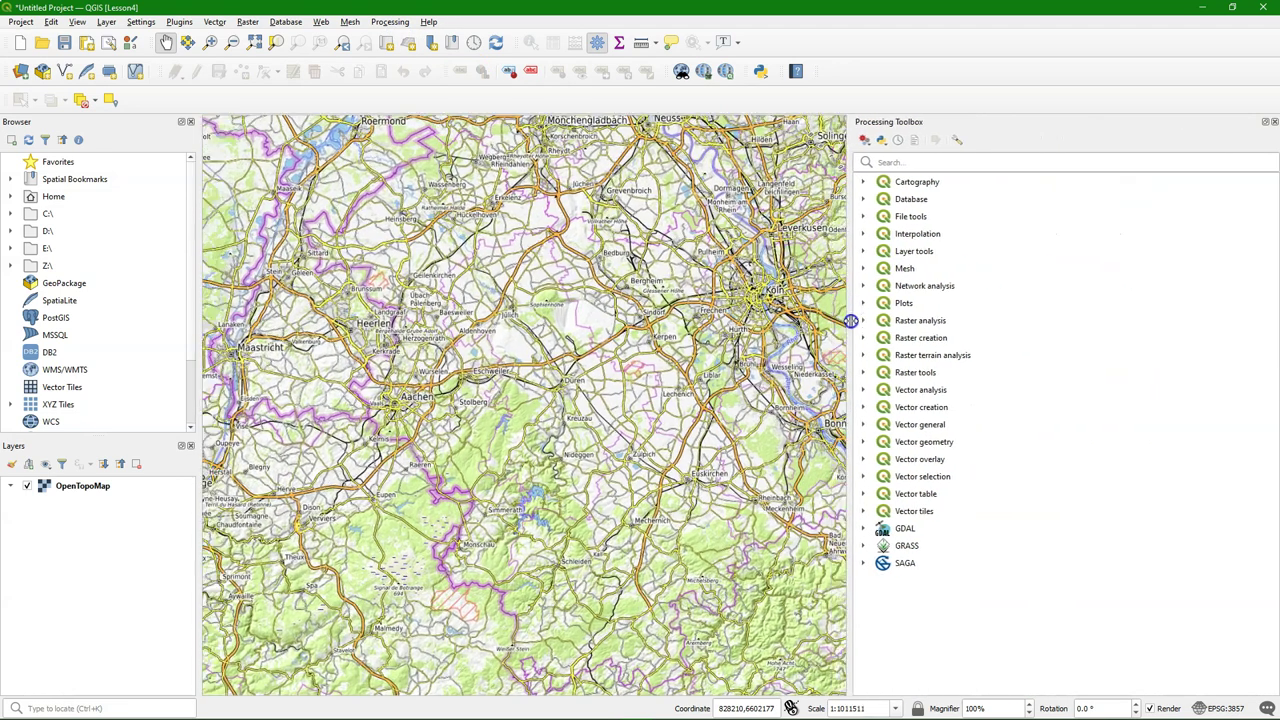
left_click_drag(533, 354, 609, 427)
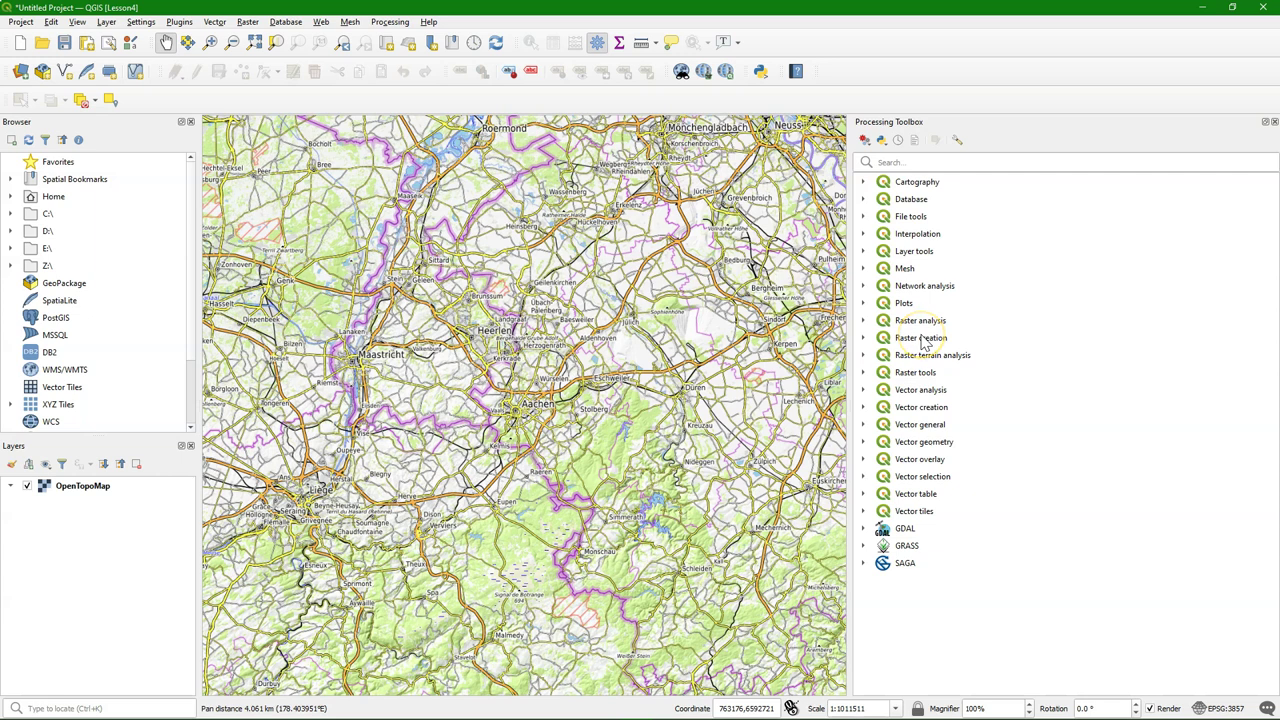
left_click(921, 161)
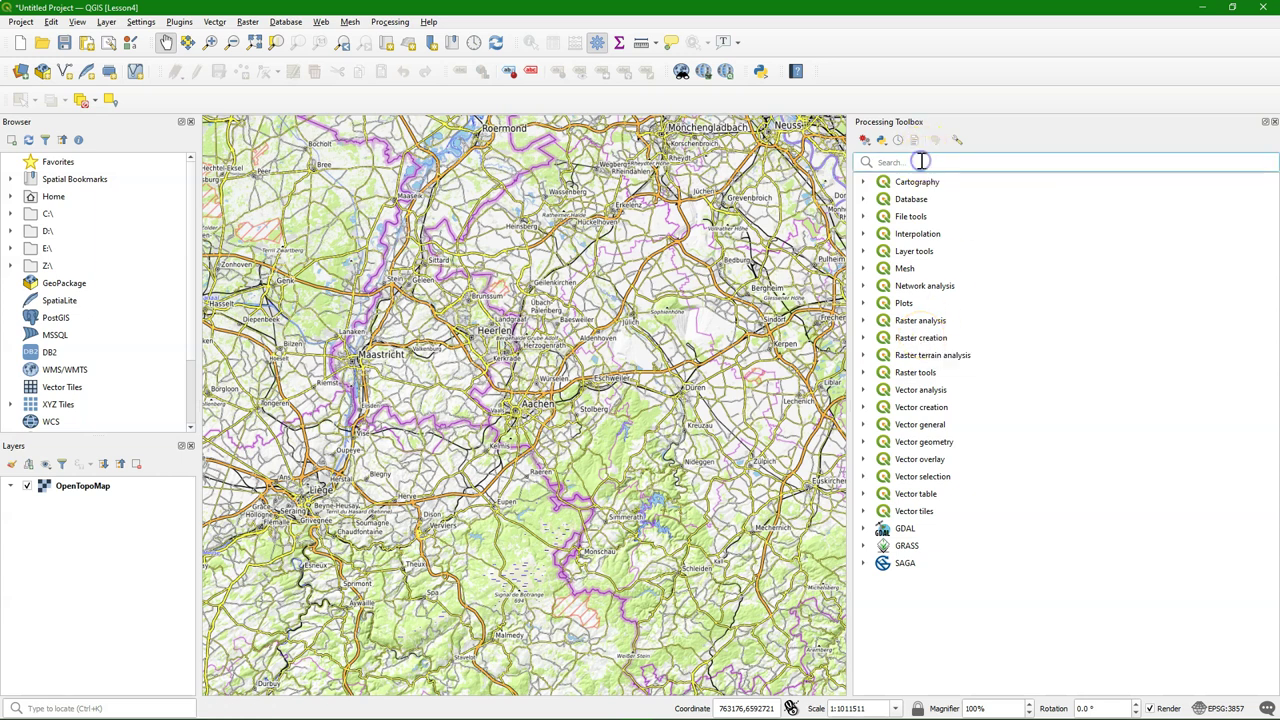
type("create")
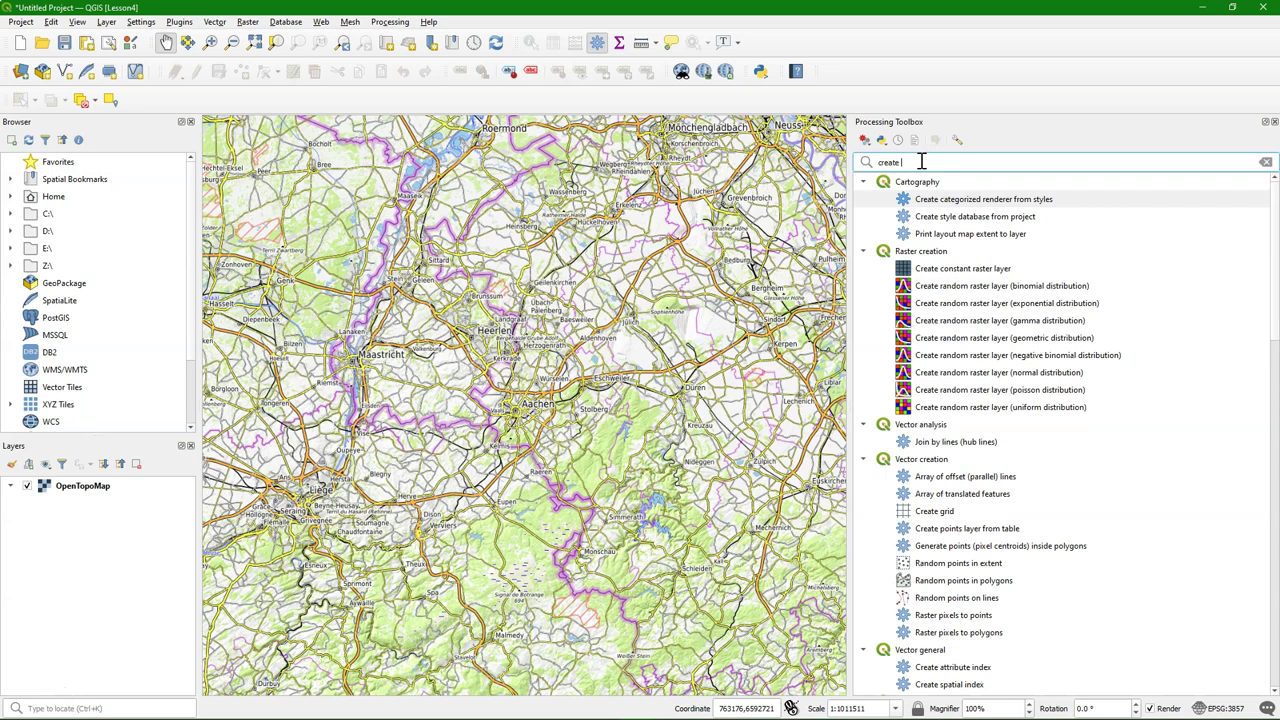
type(" layer")
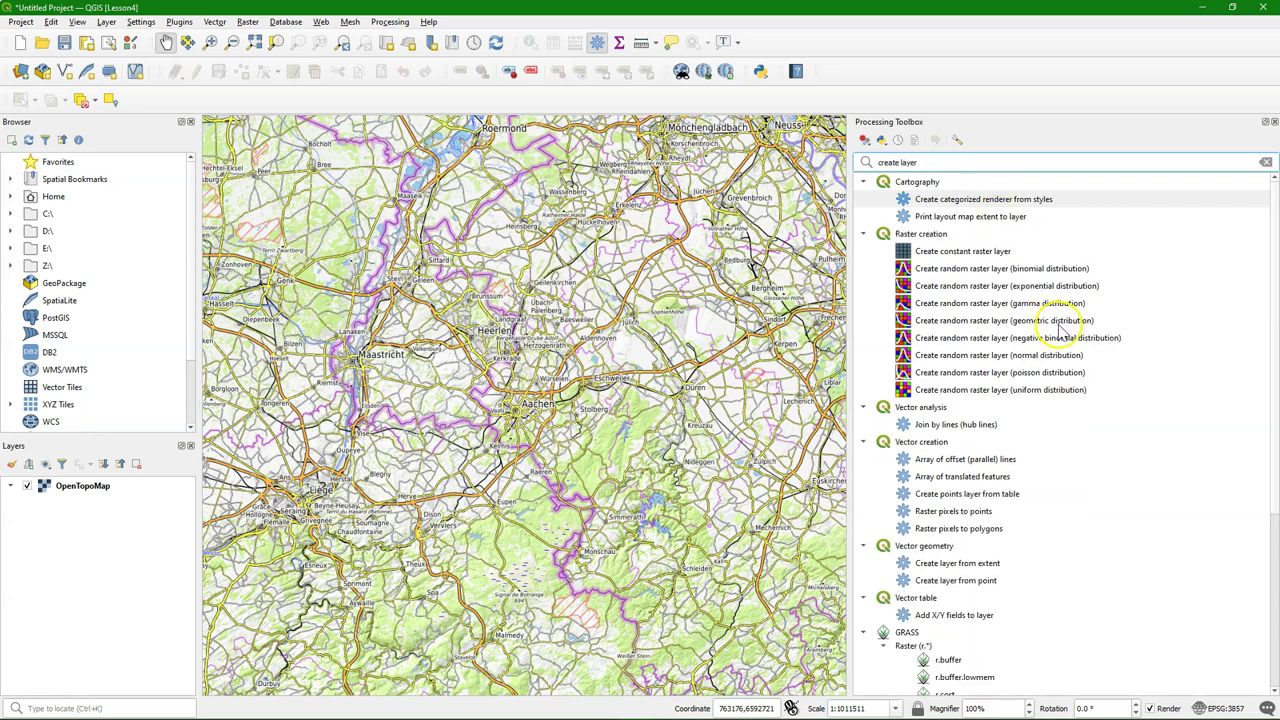
left_click(958, 564)
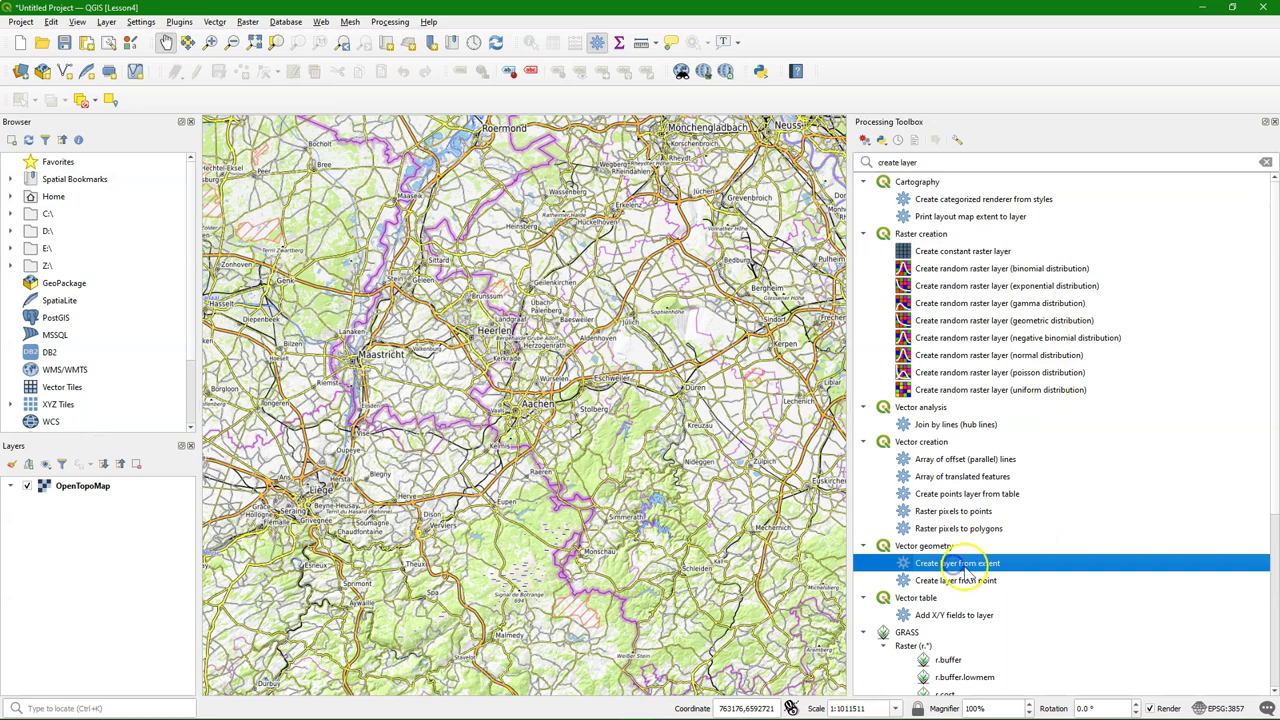
double_click(970, 567)
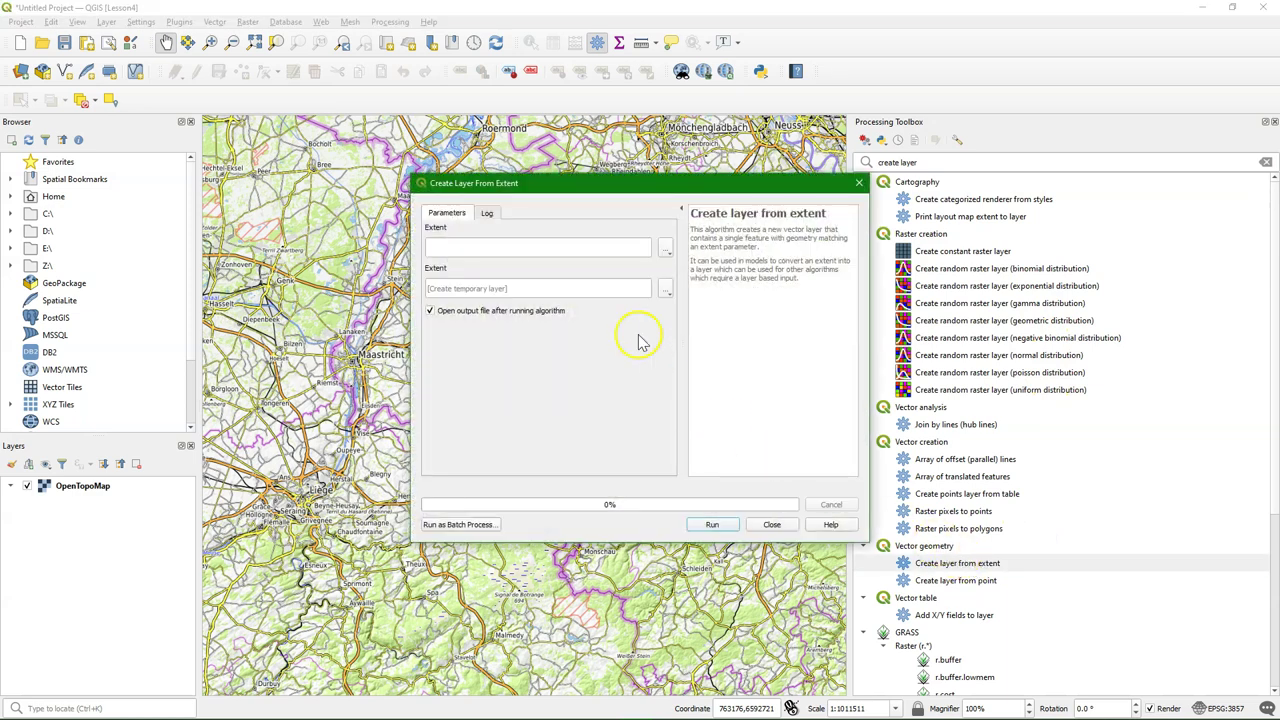
left_click(666, 249)
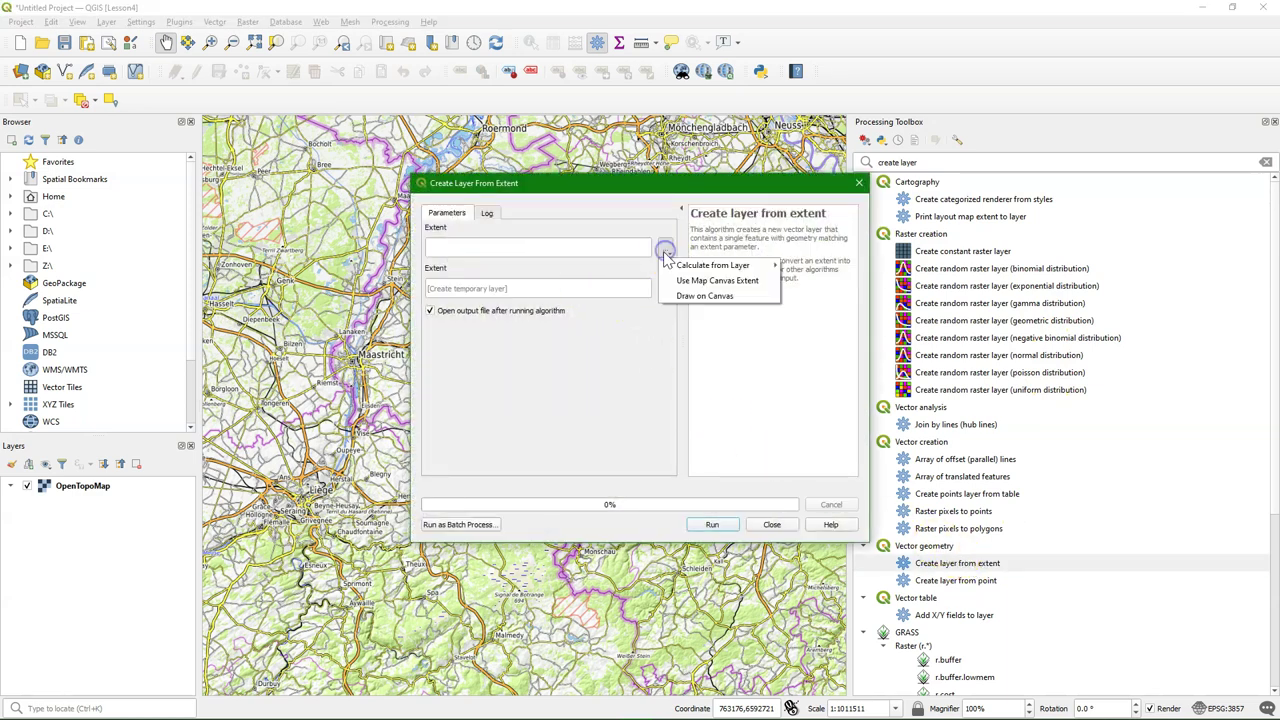
left_click(700, 280)
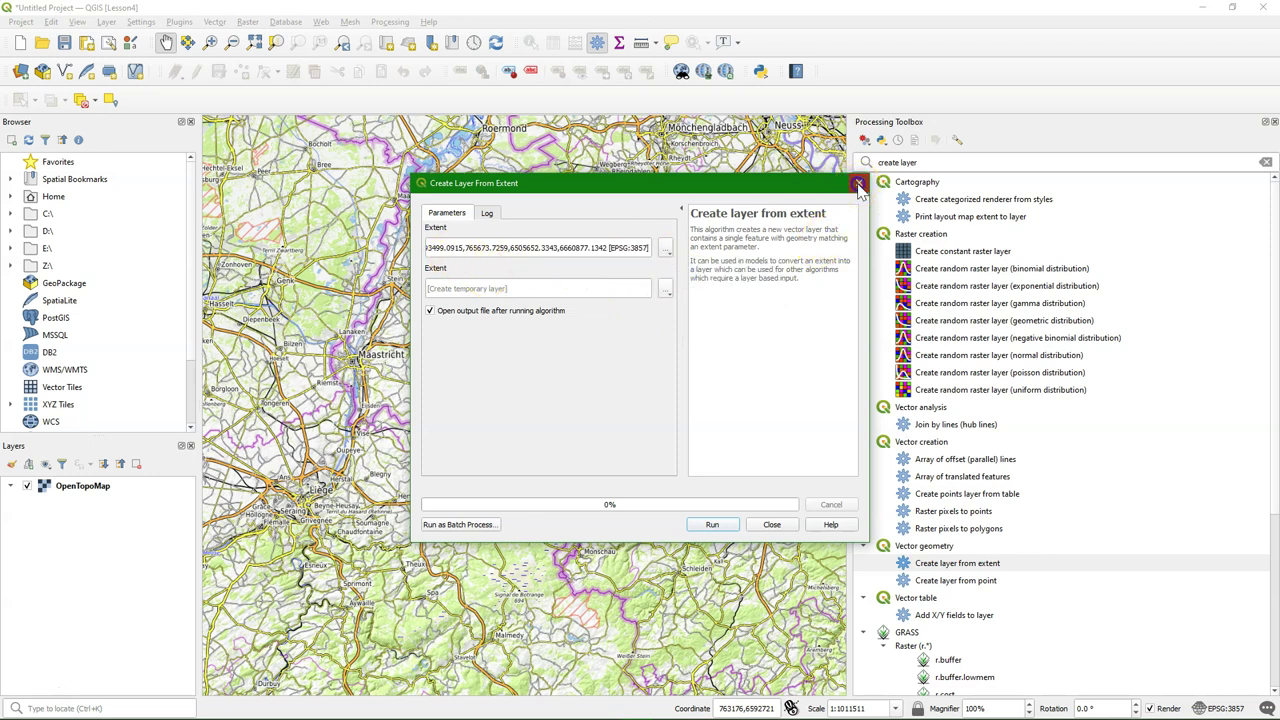
left_click(858, 186)
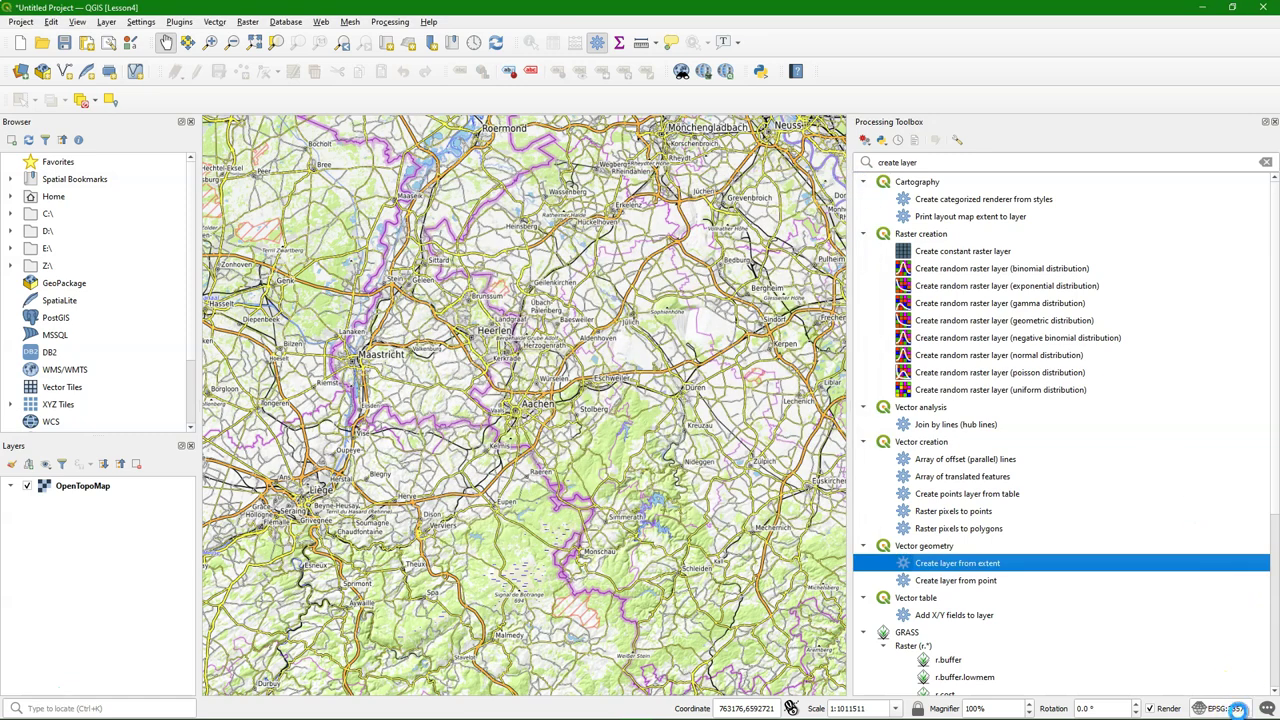
Filter the project CRS list by 32632 and apply WGS 84 / UTM zone 32N
left_click(1224, 708)
left_click(553, 183)
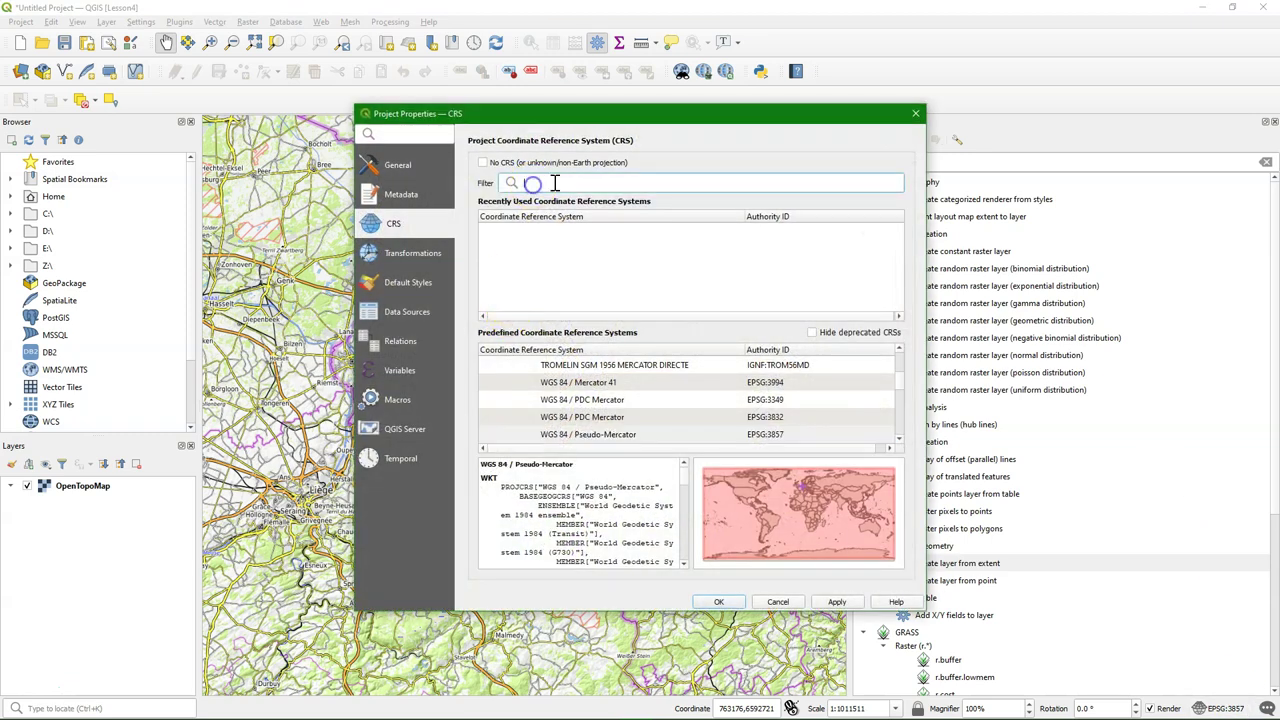
type("326")
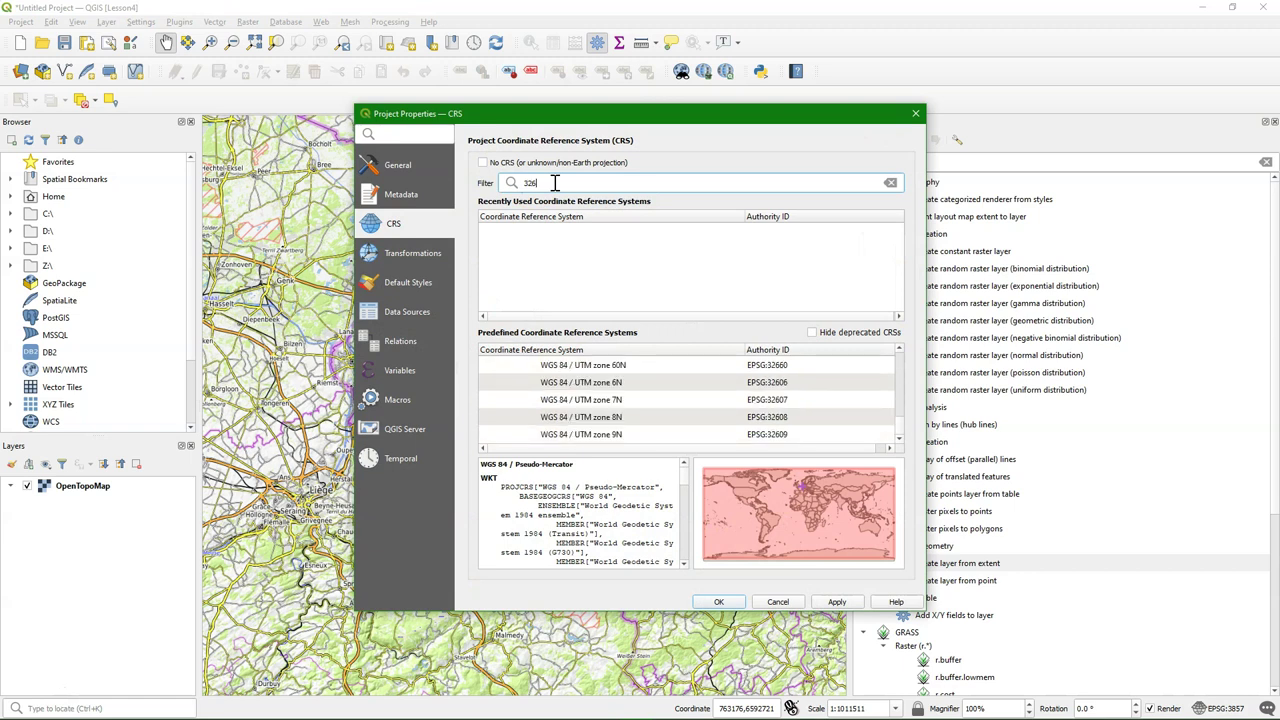
type("32")
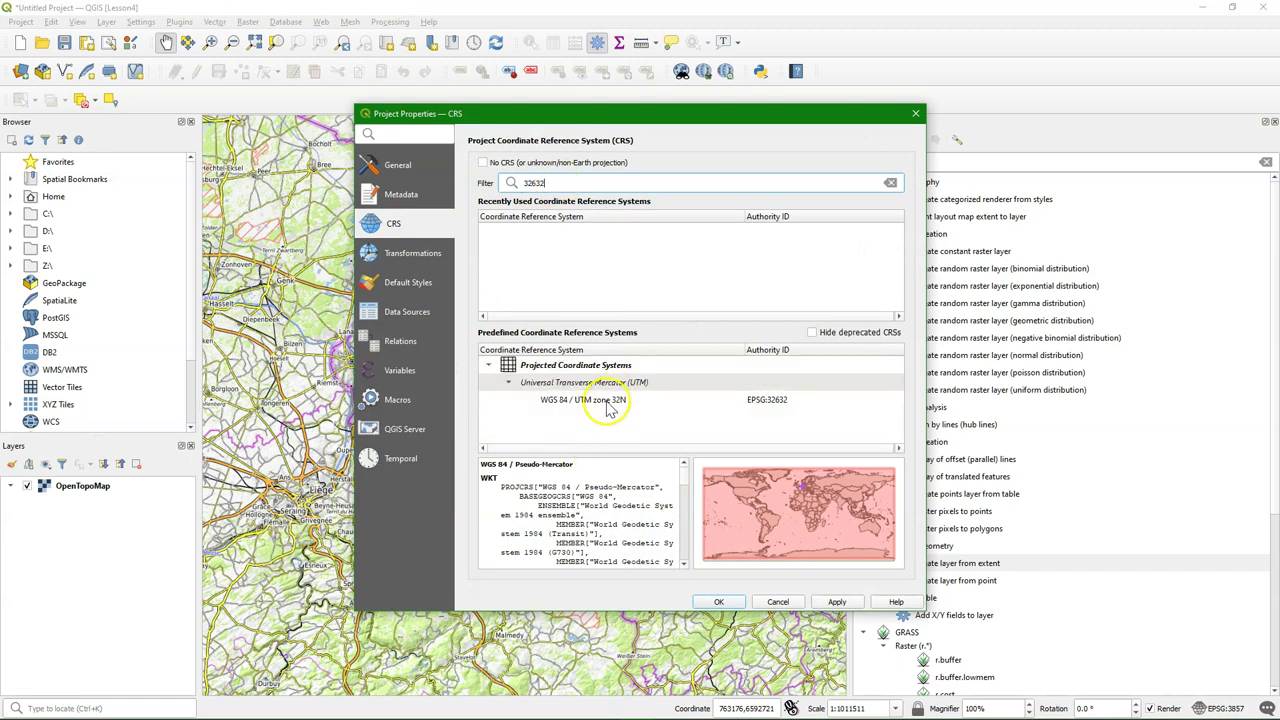
left_click(597, 401)
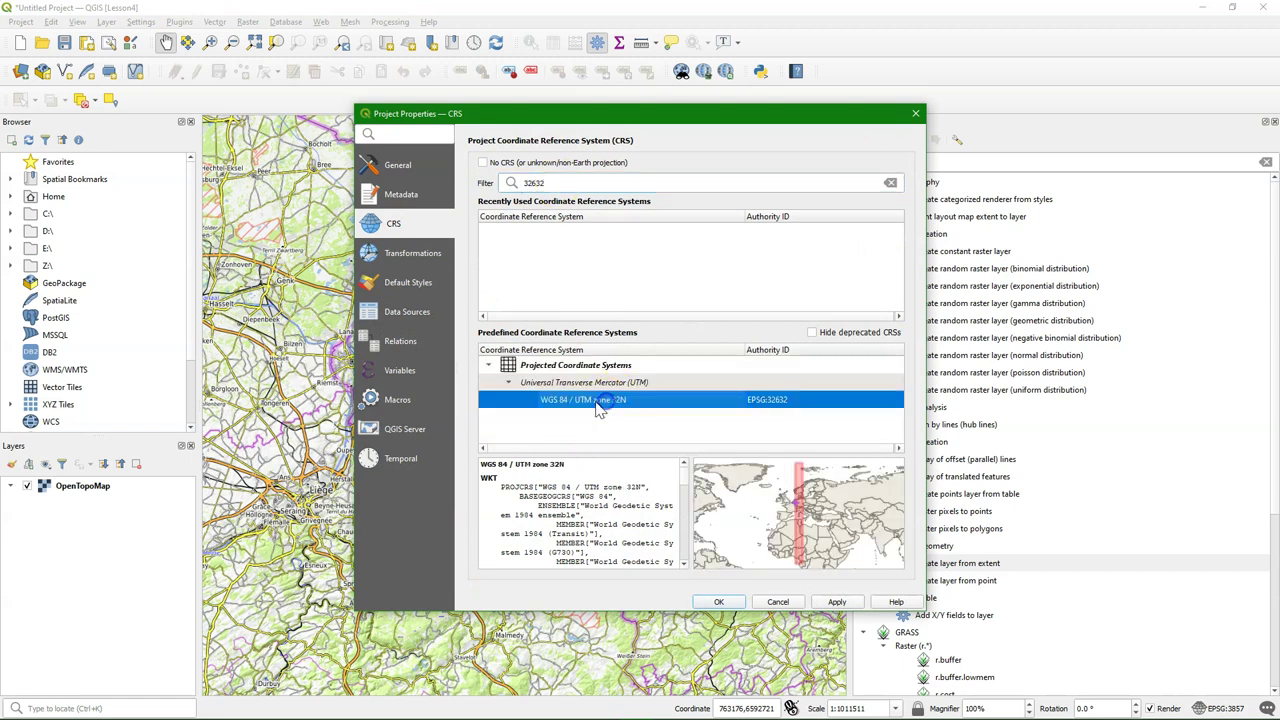
left_click(720, 602)
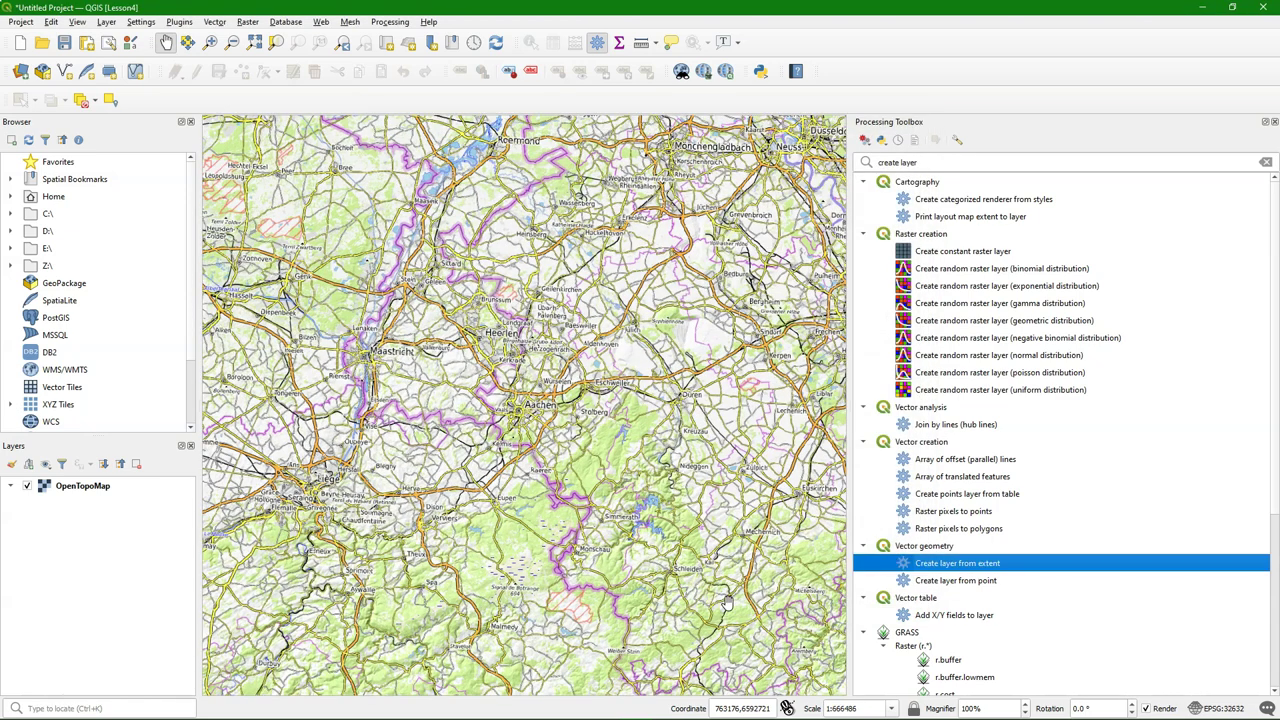
Run Create layer from extent on the map canvas extent, saving boundingbox.shp in Lesson_4
left_click(494, 185)
left_click(548, 574)
double_click(930, 563)
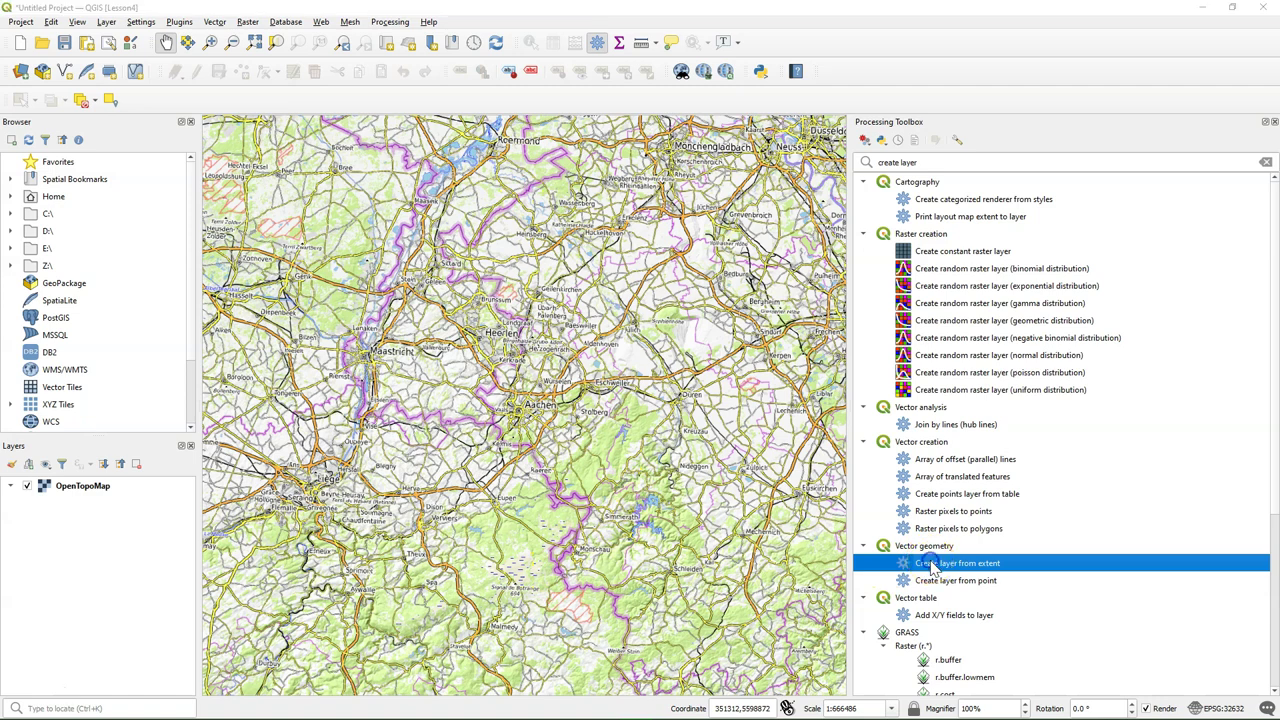
left_click(666, 248)
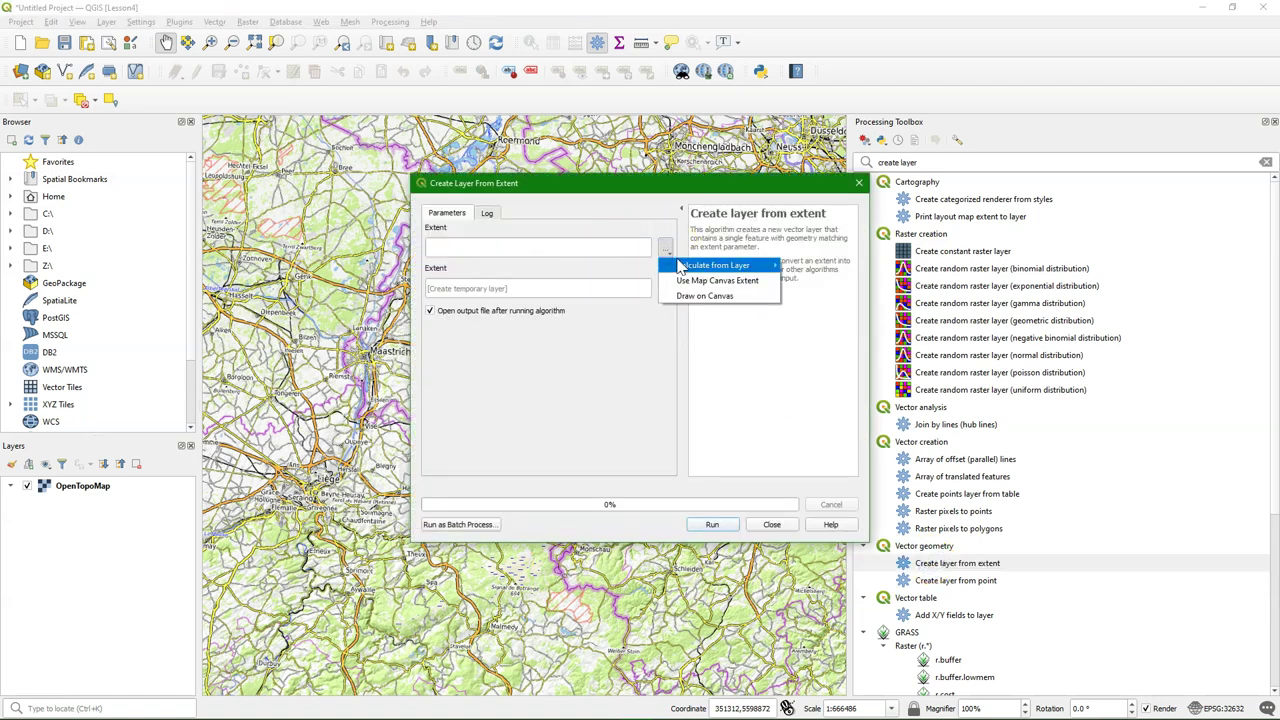
left_click(737, 282)
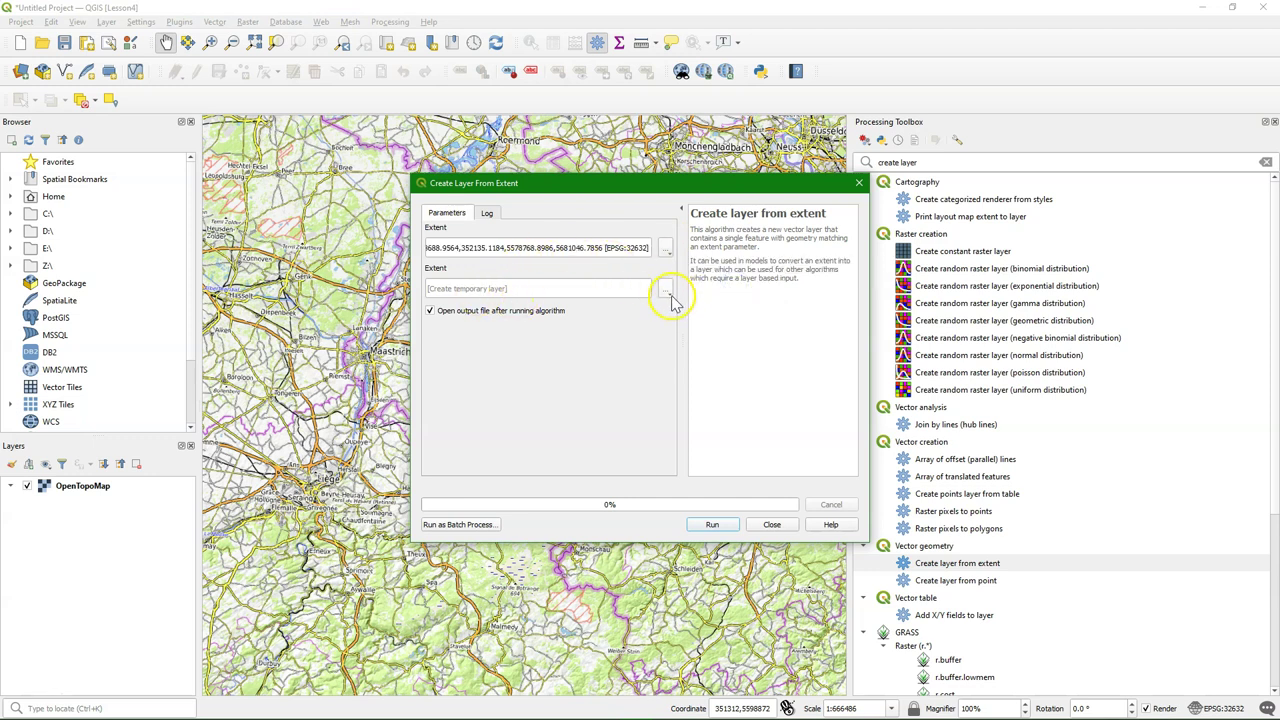
left_click(666, 290)
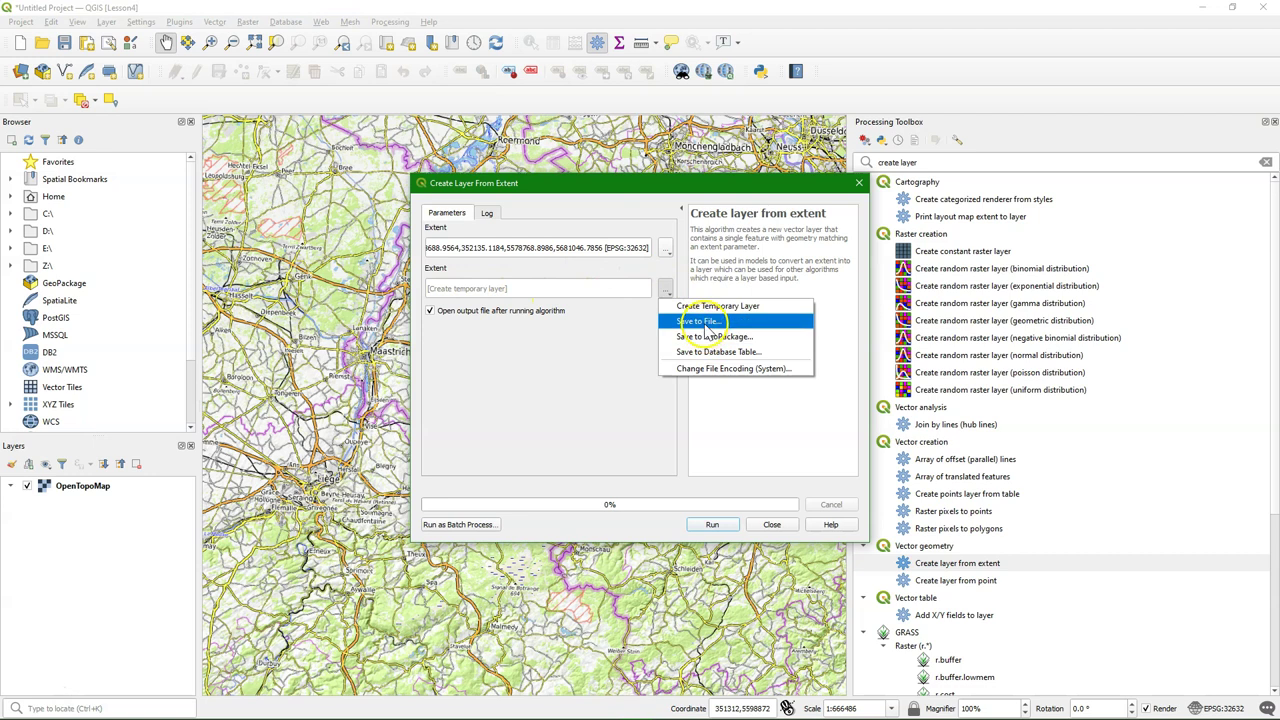
left_click(700, 321)
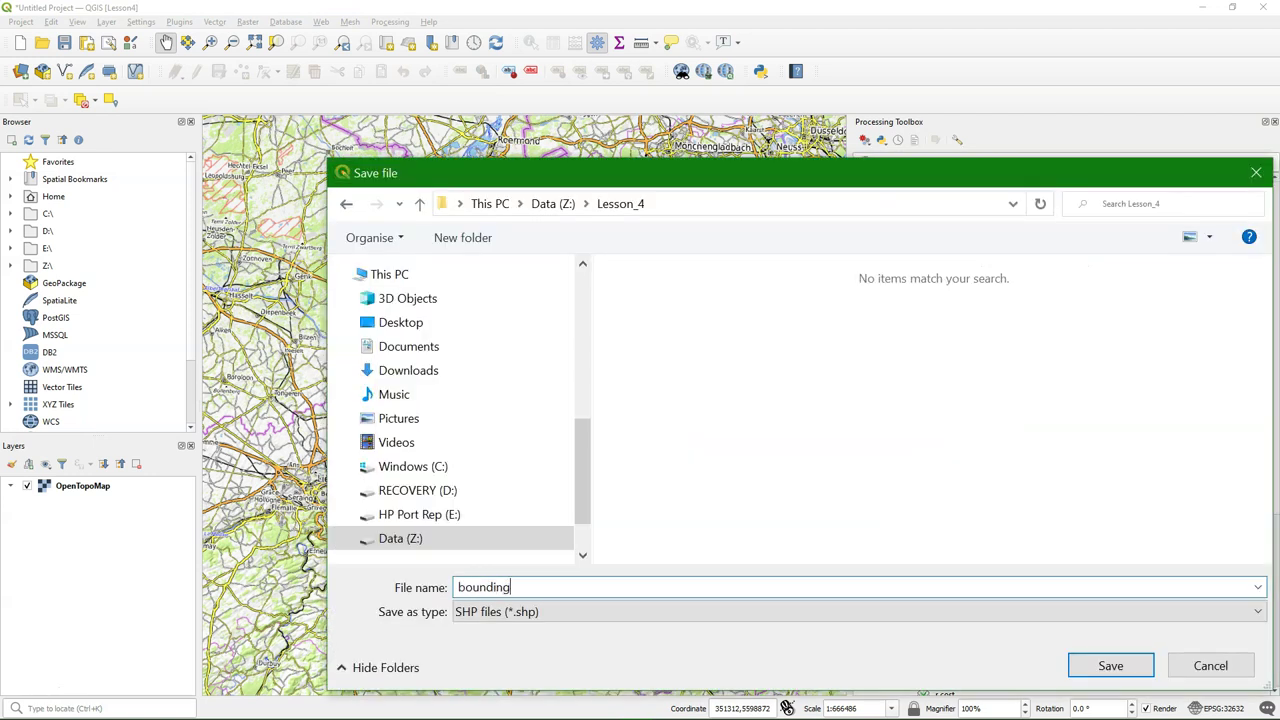
left_click(1103, 664)
left_click(712, 524)
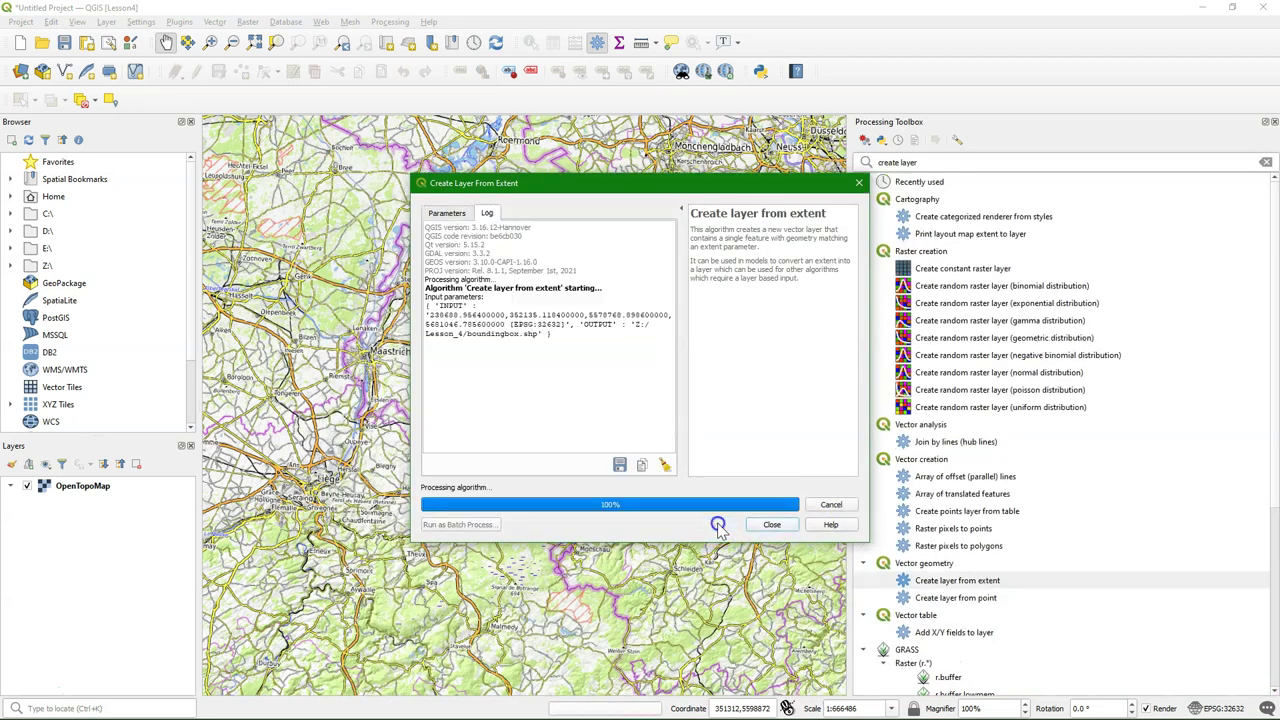
left_click(770, 524)
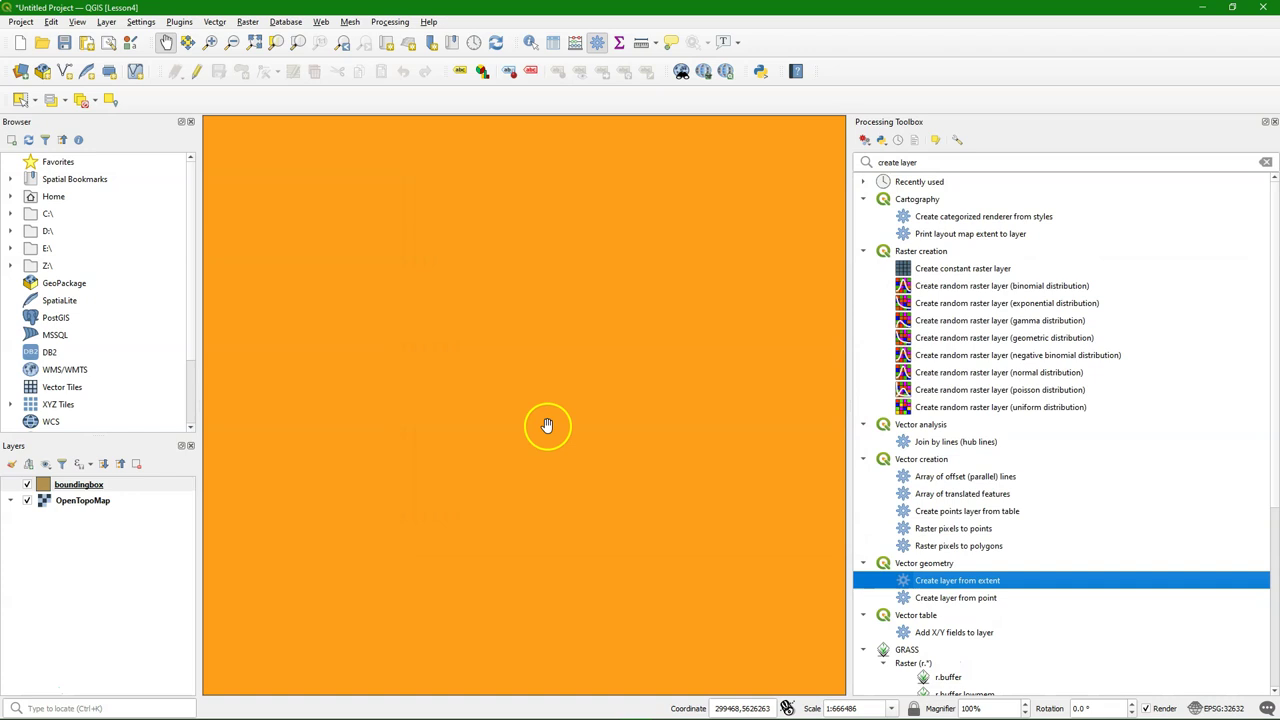
Zoom the map to the boundingbox layer
scroll(546, 426, "down", 1)
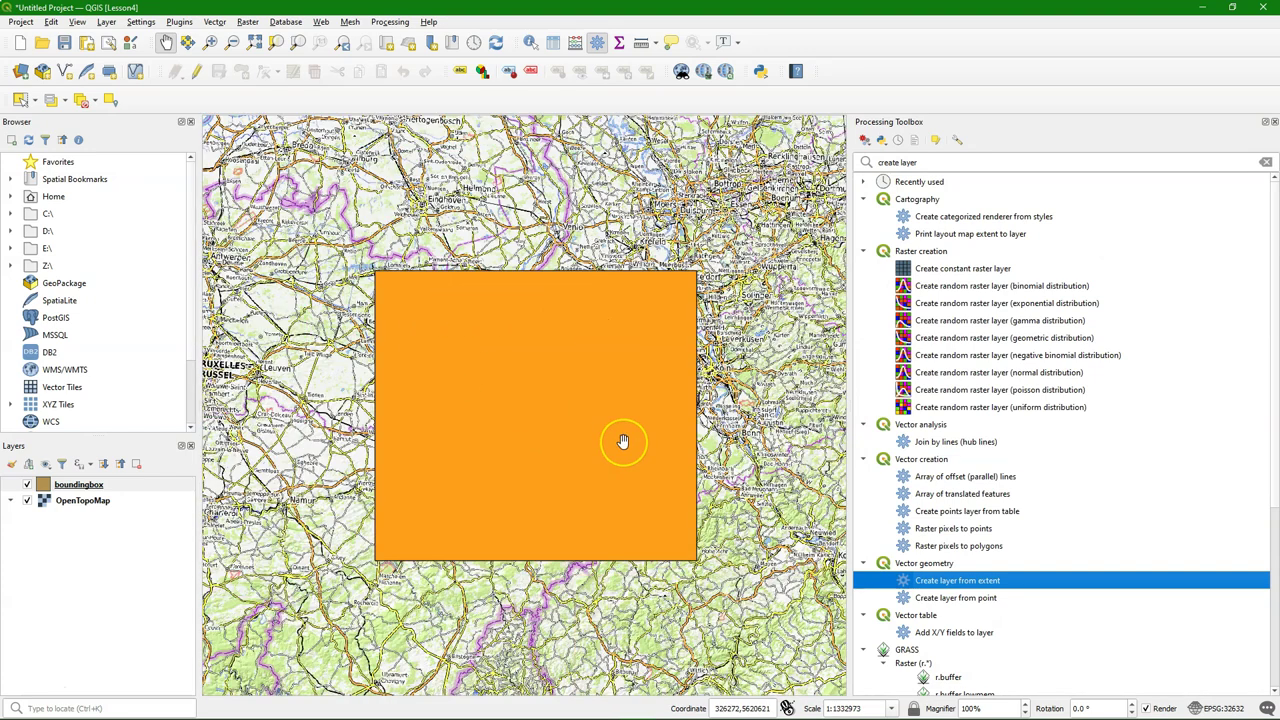
scroll(622, 441, "up", 1)
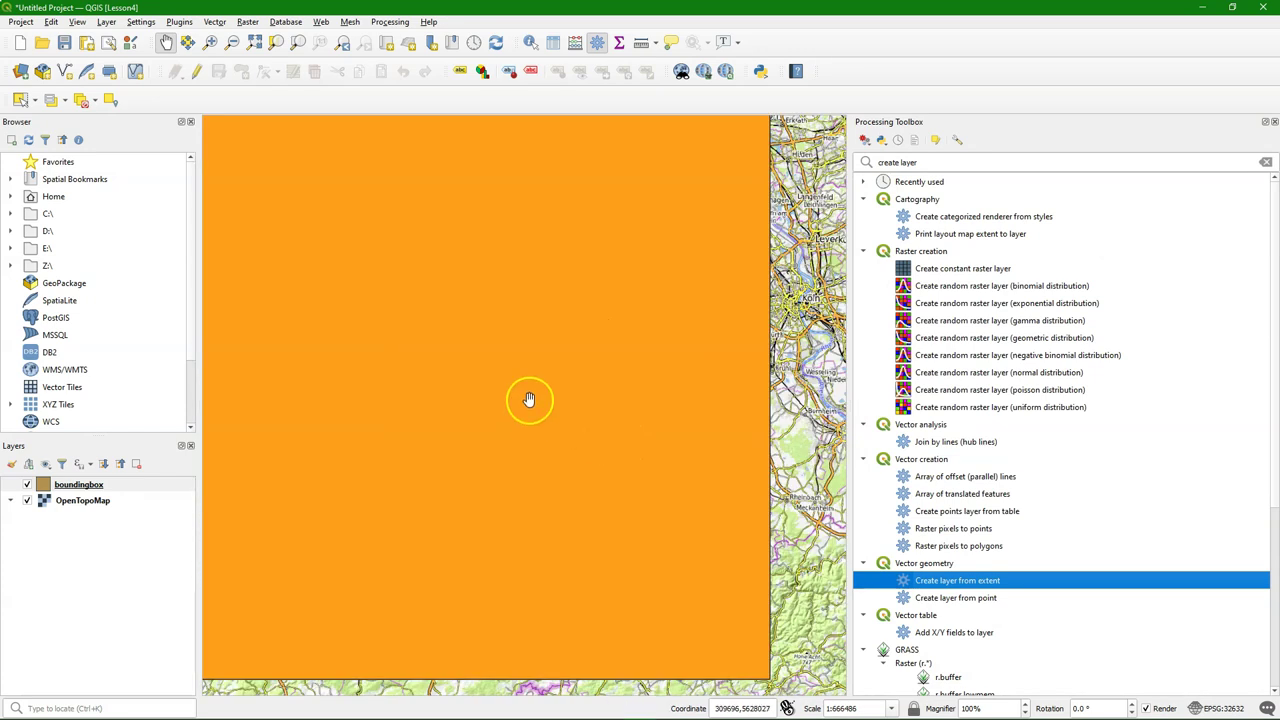
right_click(68, 485)
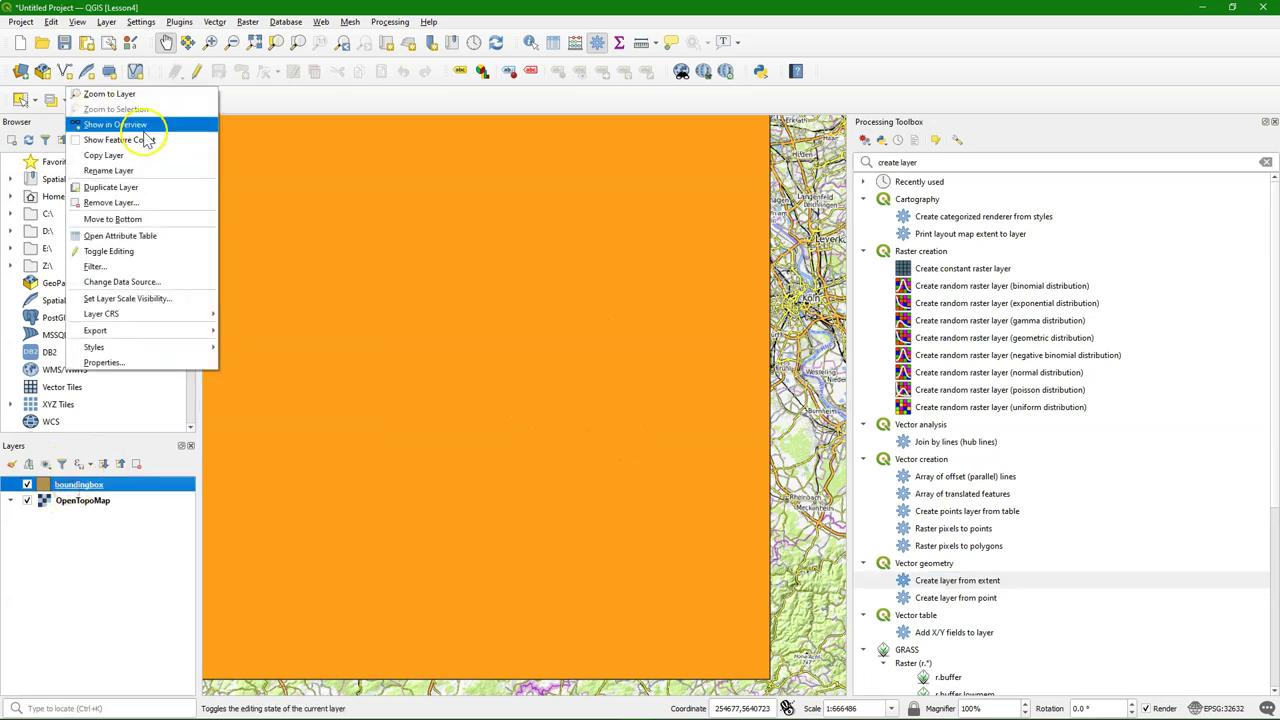
left_click(130, 95)
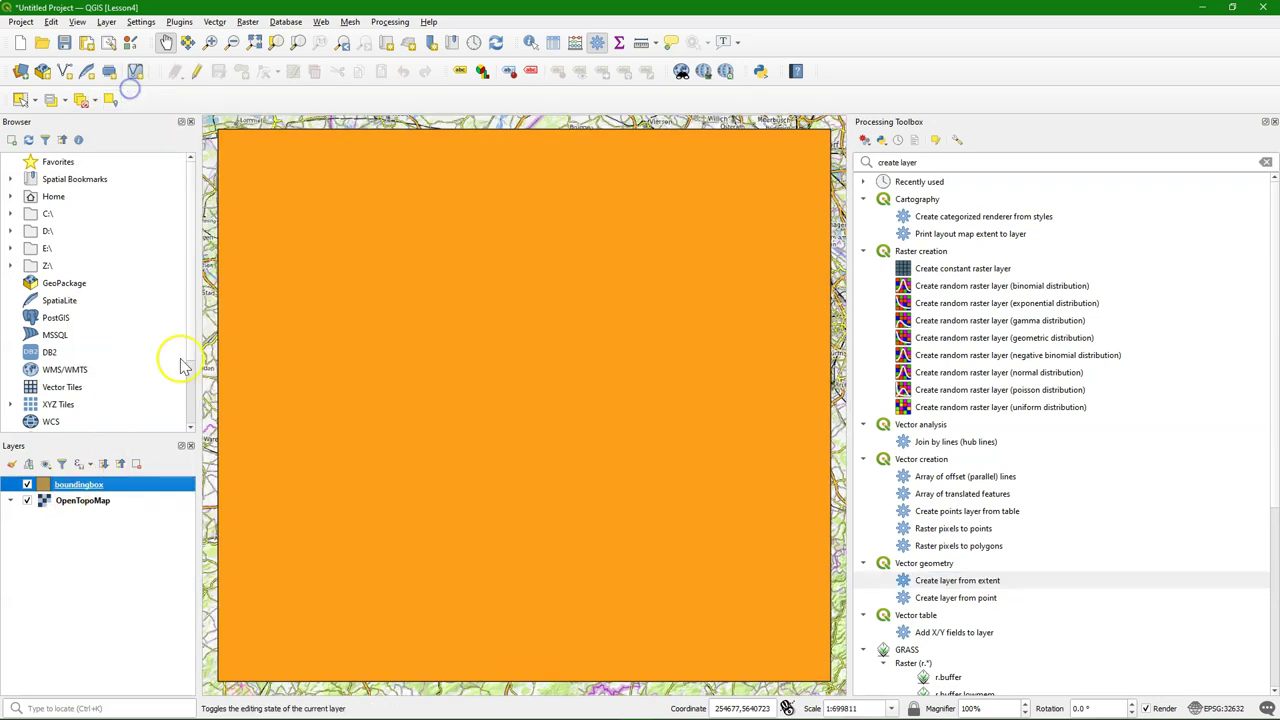
Change the boundingbox Simple Fill symbol layer type to Outline: Simple Line
left_click(11, 465)
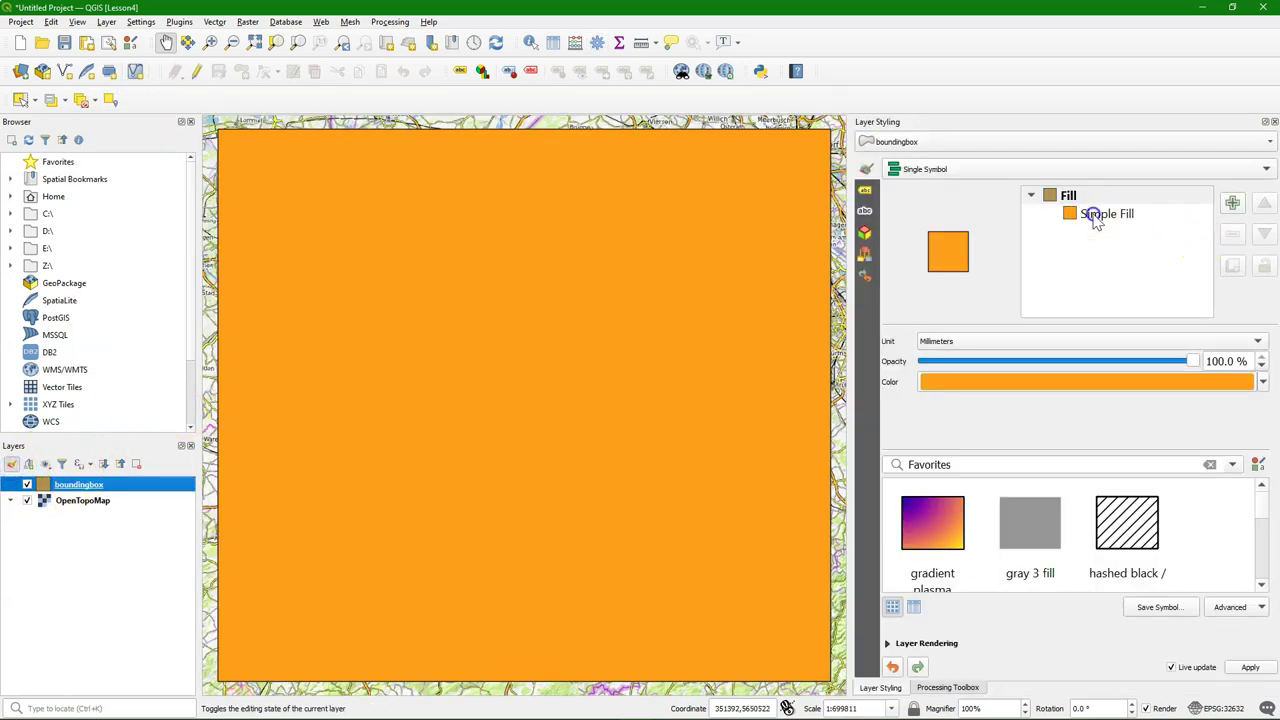
left_click(1094, 214)
left_click(1040, 342)
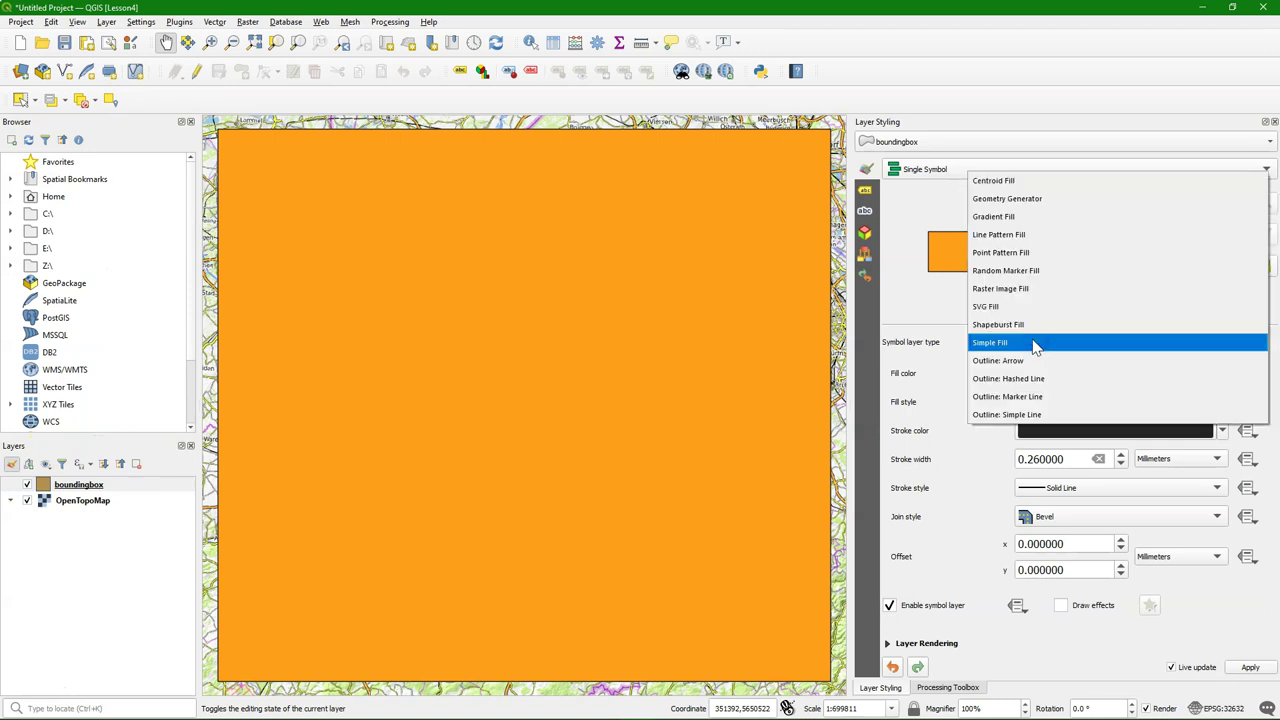
left_click(1020, 415)
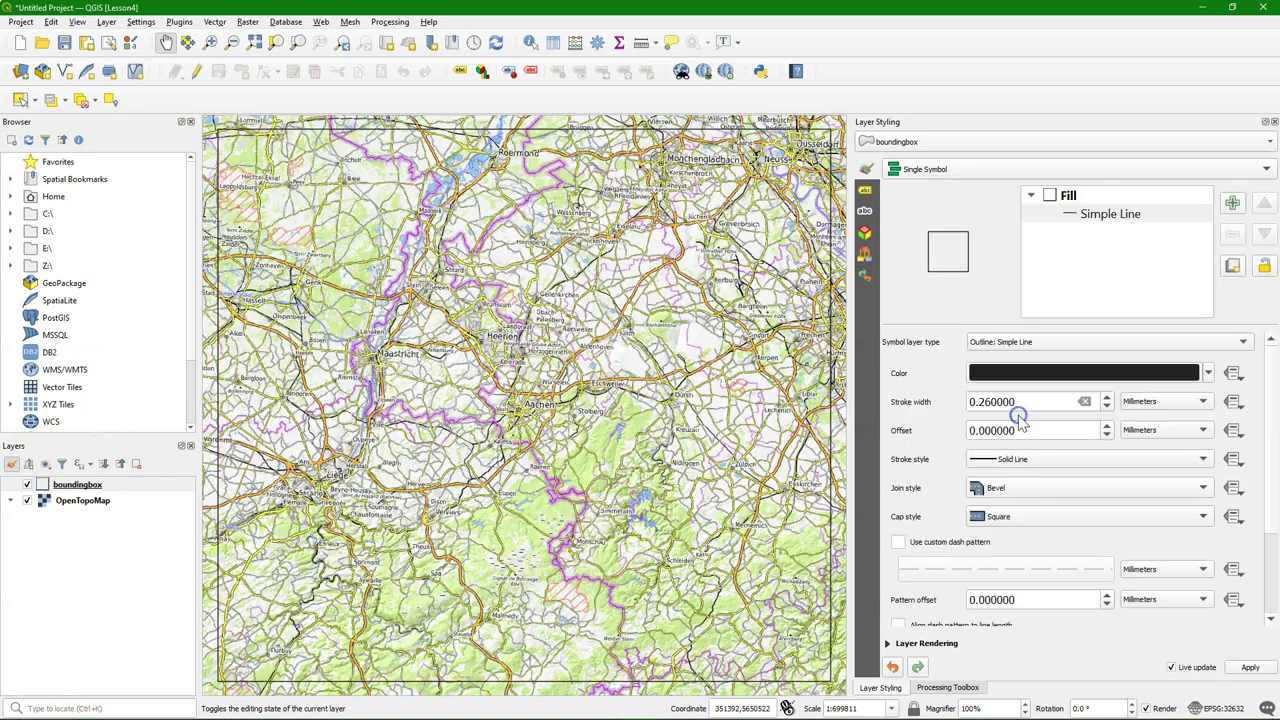
left_click(987, 401)
Replace the plugin search with 'srt' and install the SRTM-Downloader plugin
left_click(179, 24)
left_click(196, 35)
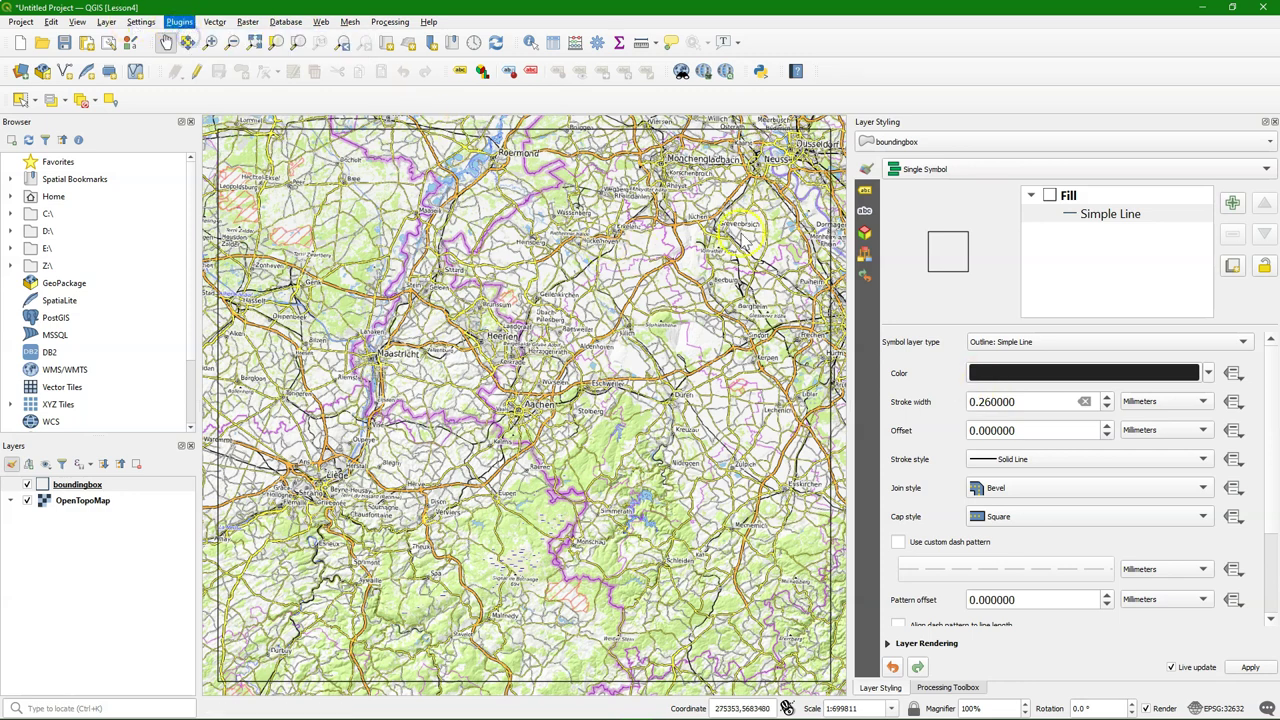
double_click(617, 223)
key("BackSpace")
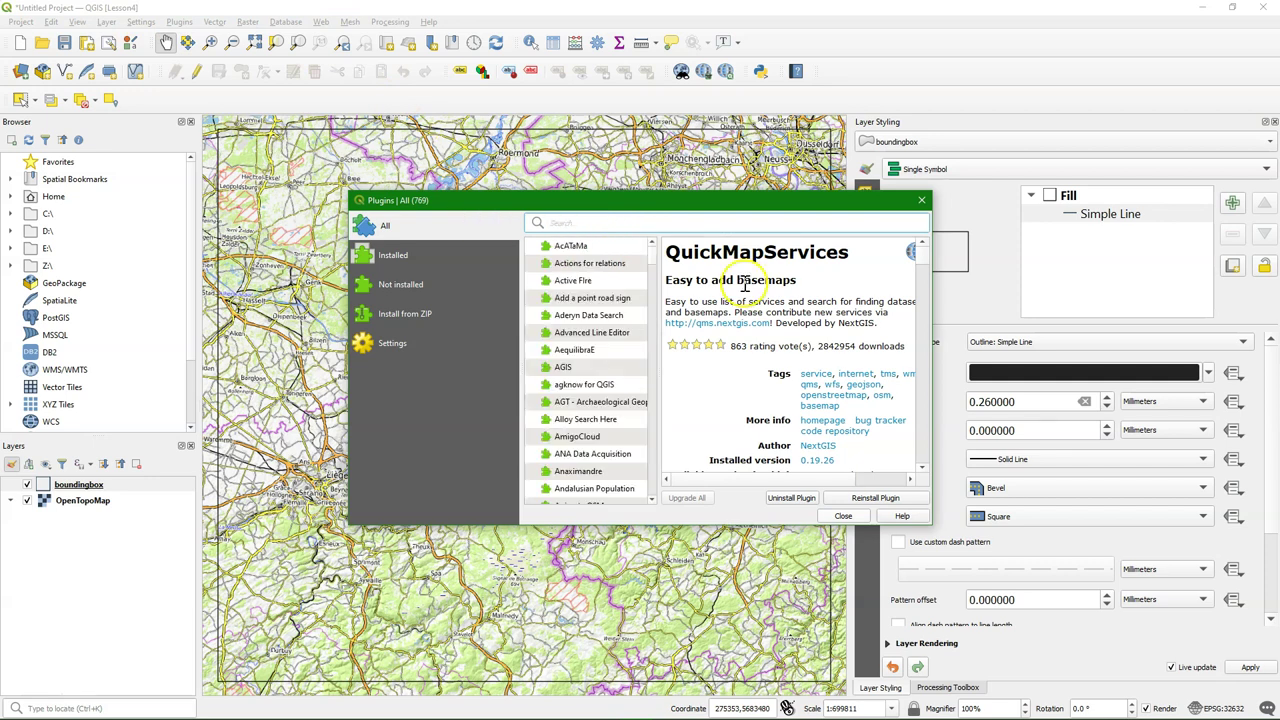
type("srt")
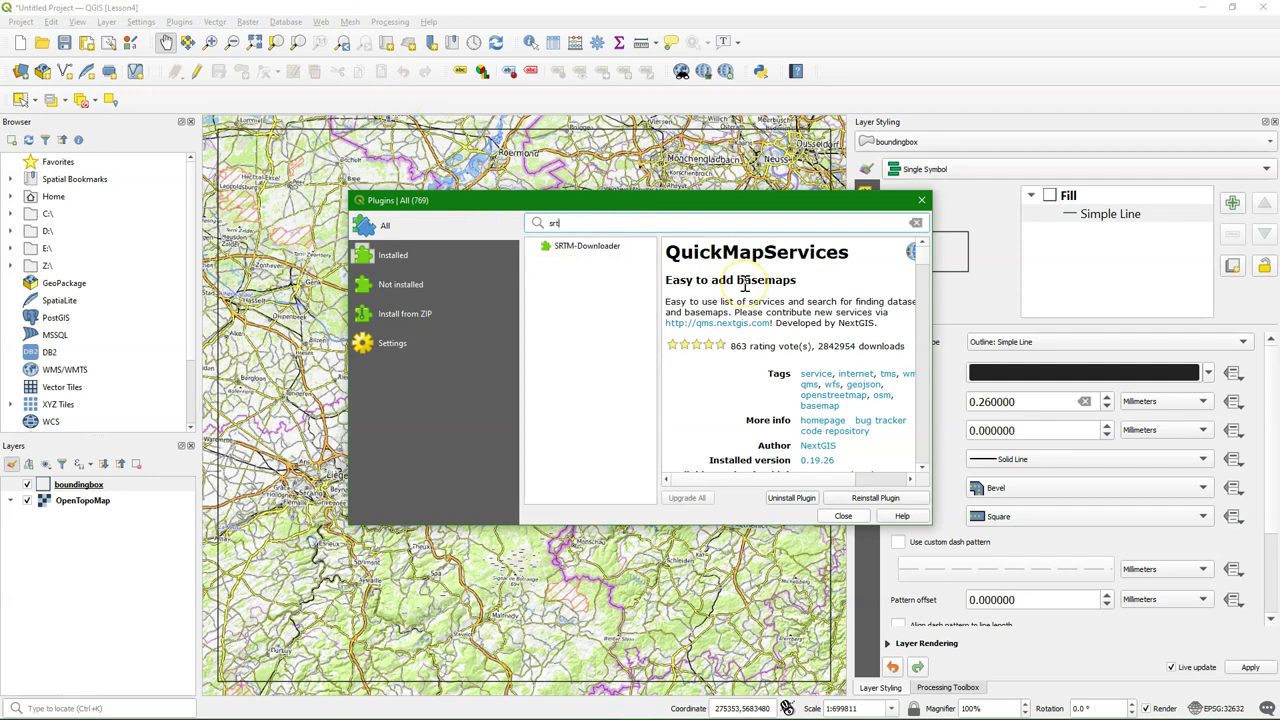
left_click(574, 250)
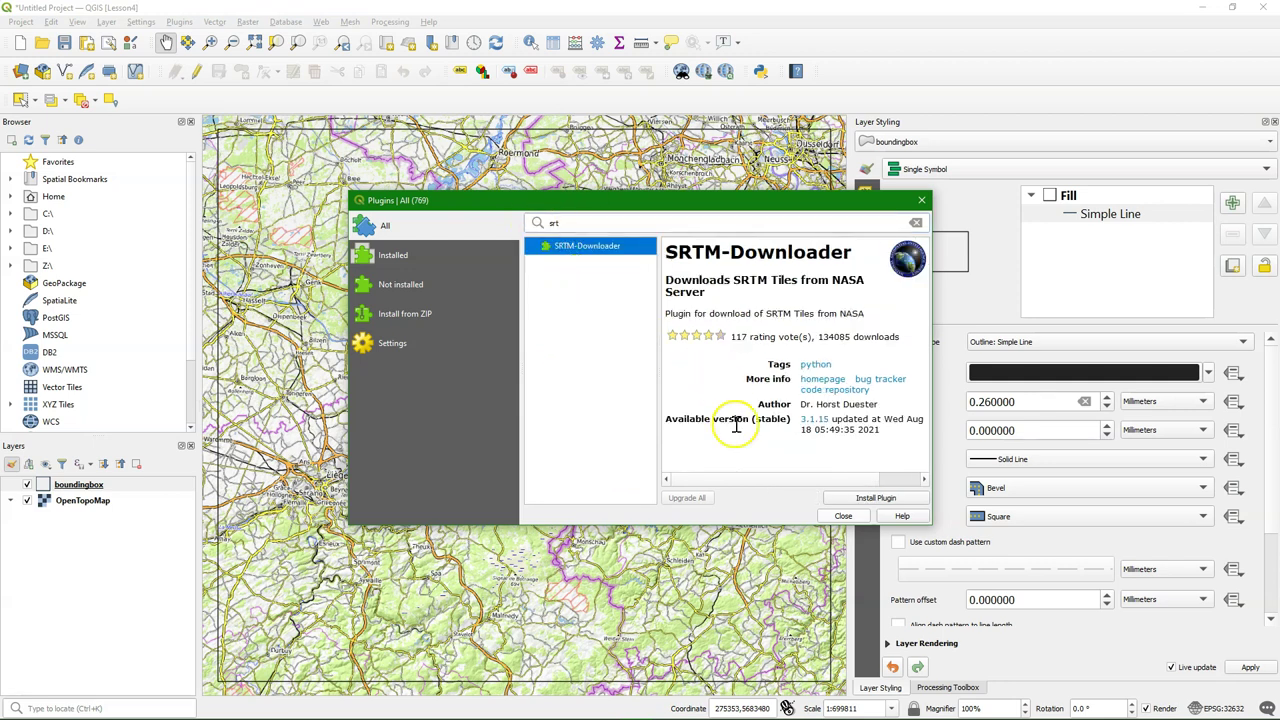
left_click(860, 498)
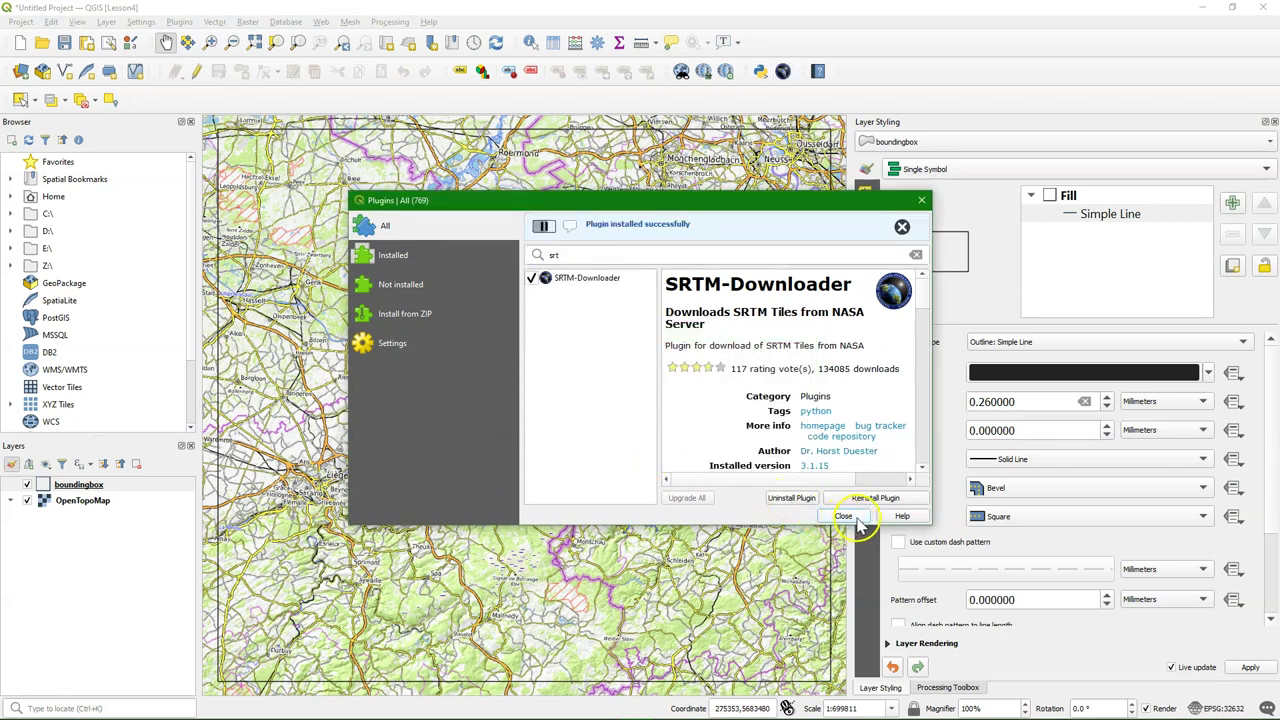
left_click(853, 518)
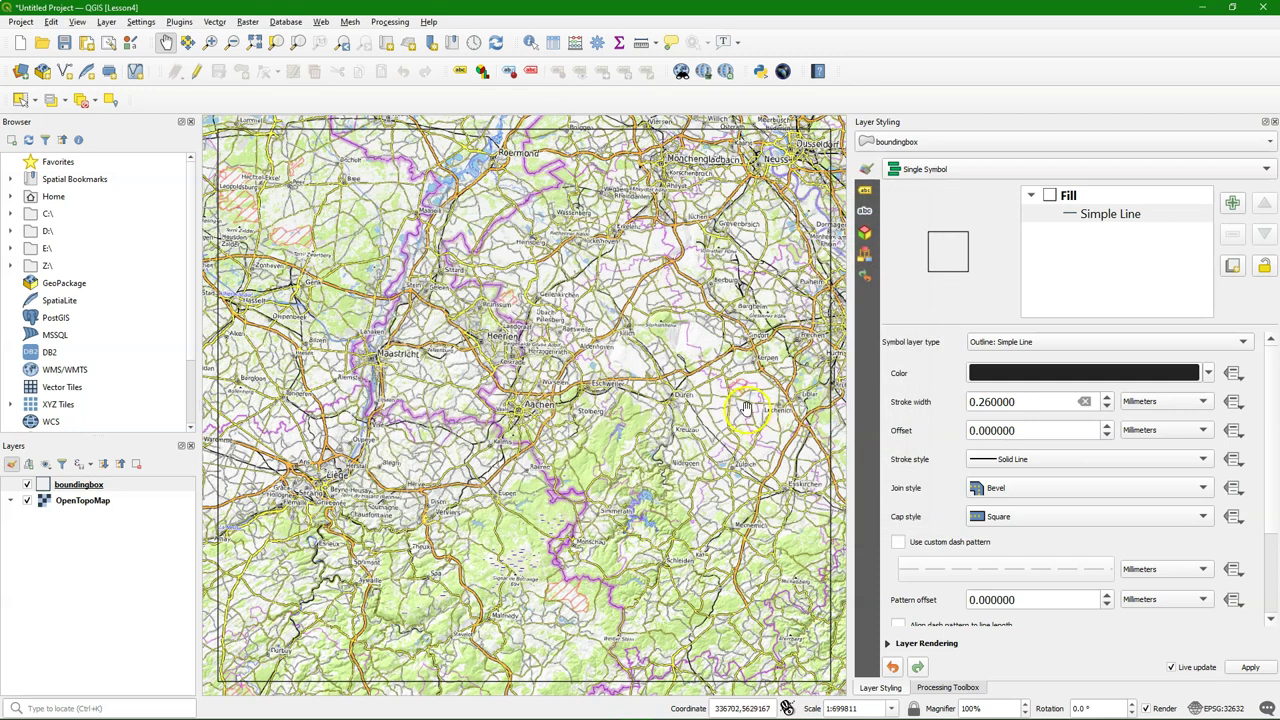
Launch SRTM-Downloader, take the bounds from the map canvas, and start the download
left_click(784, 72)
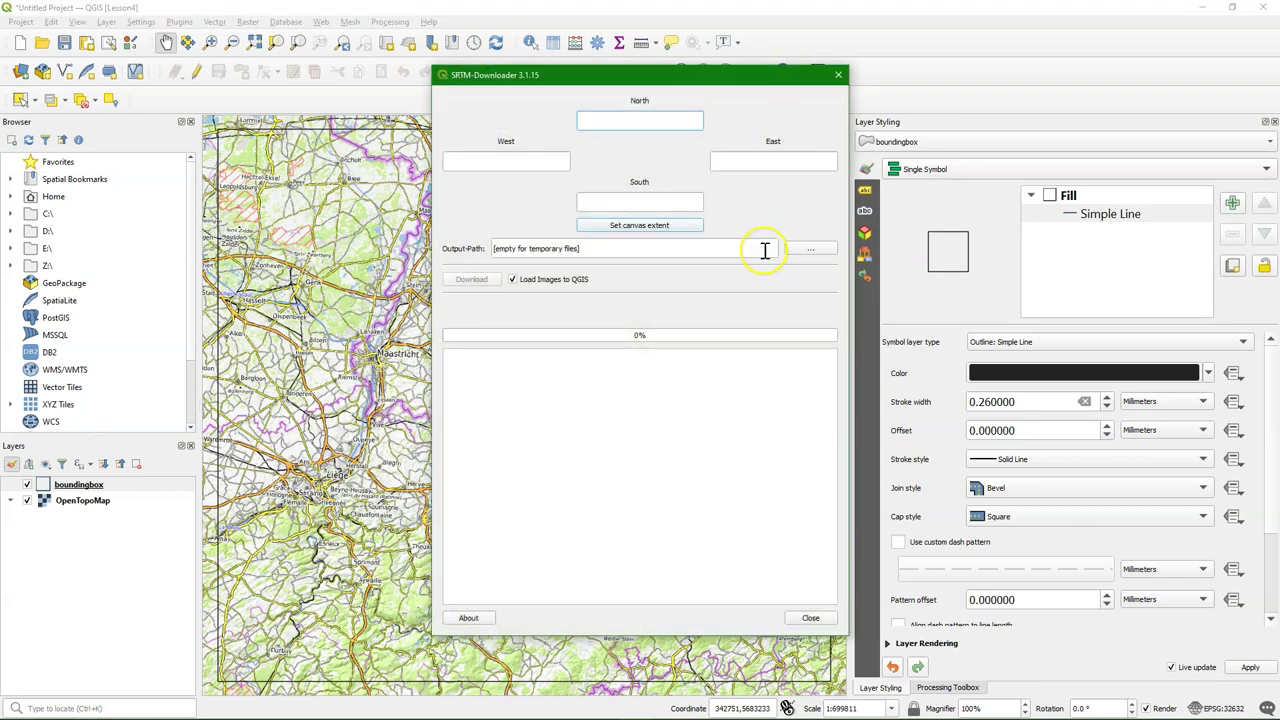
left_click(642, 228)
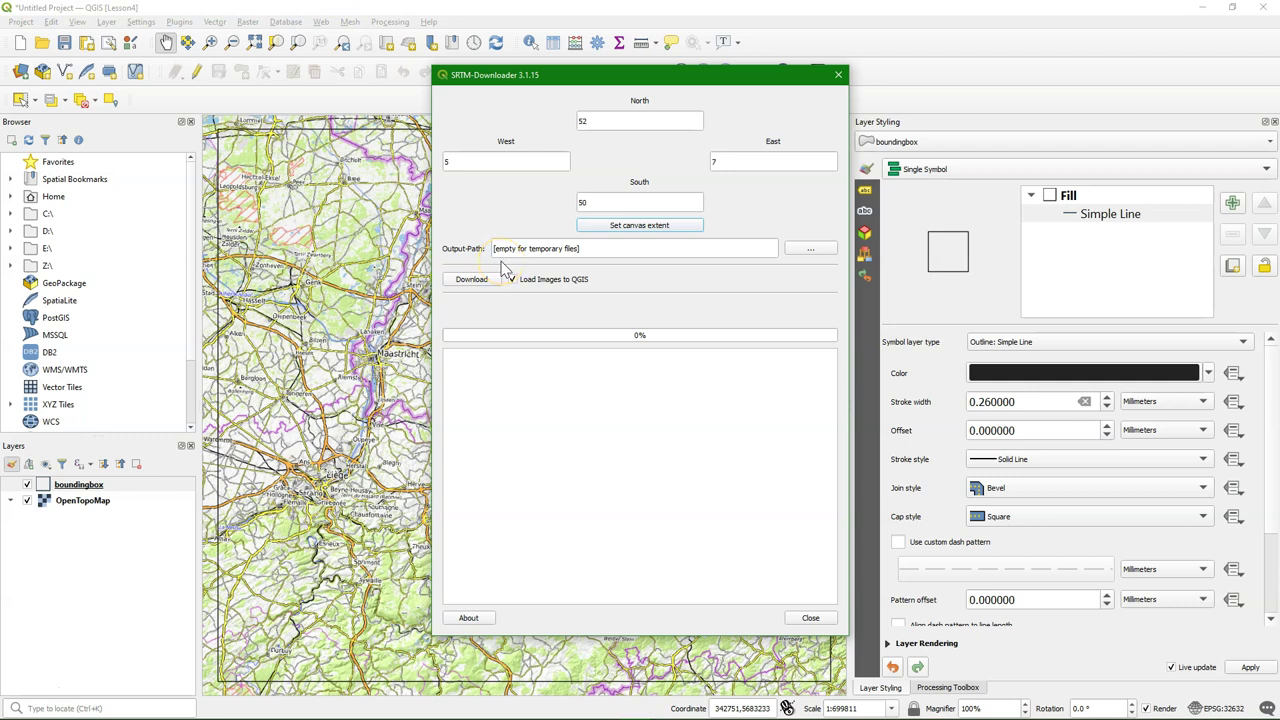
left_click(470, 279)
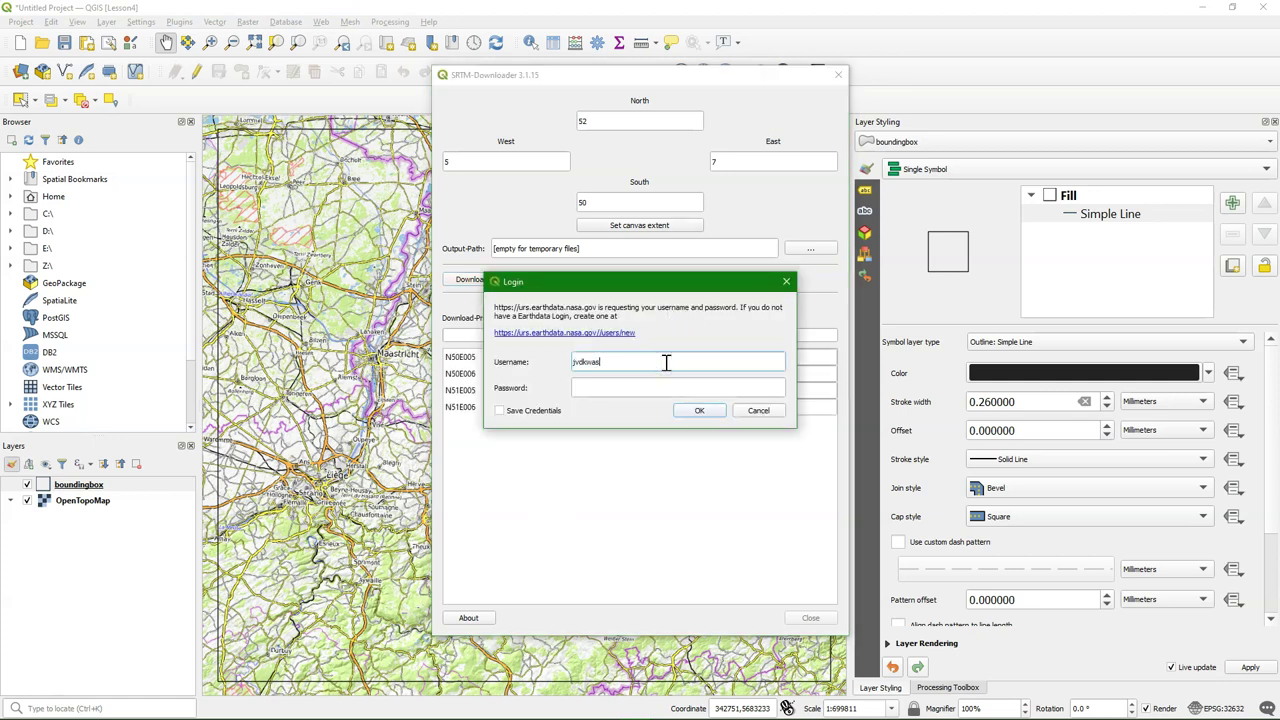
Log in with the Earthdata username and password, saving credentials, and finish downloading the four tiles
left_click(651, 390)
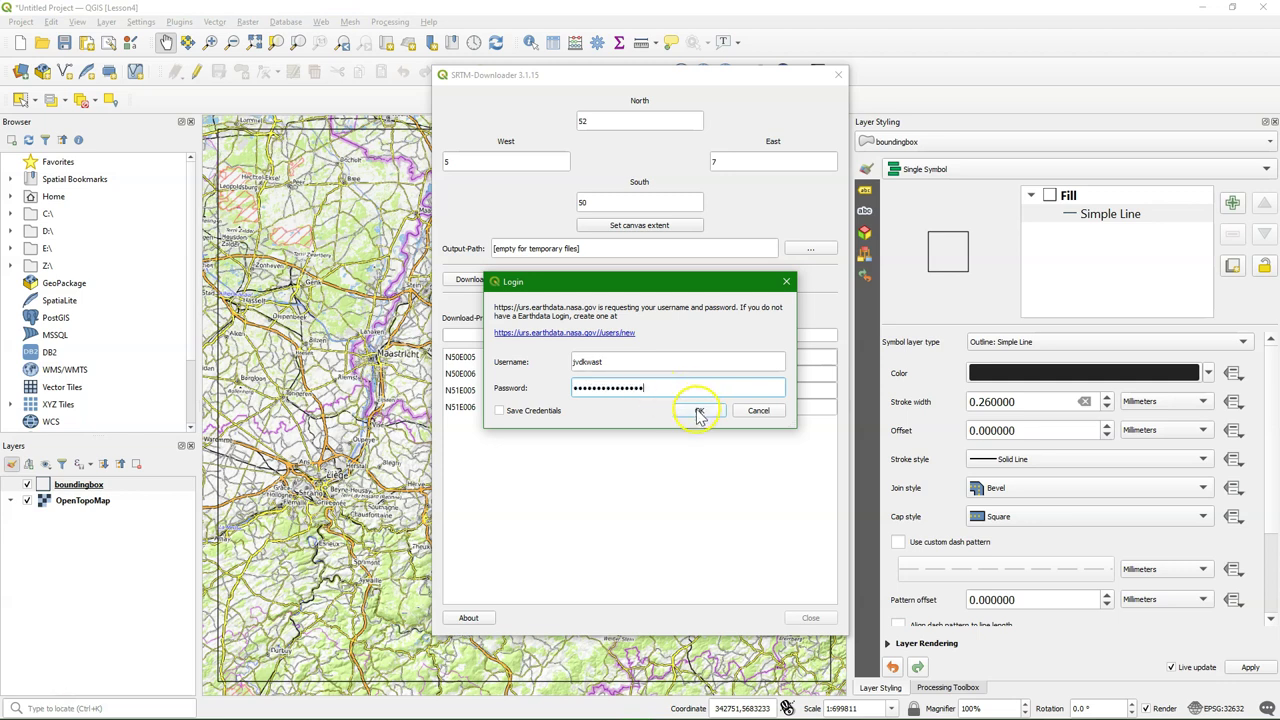
left_click(510, 410)
left_click(700, 414)
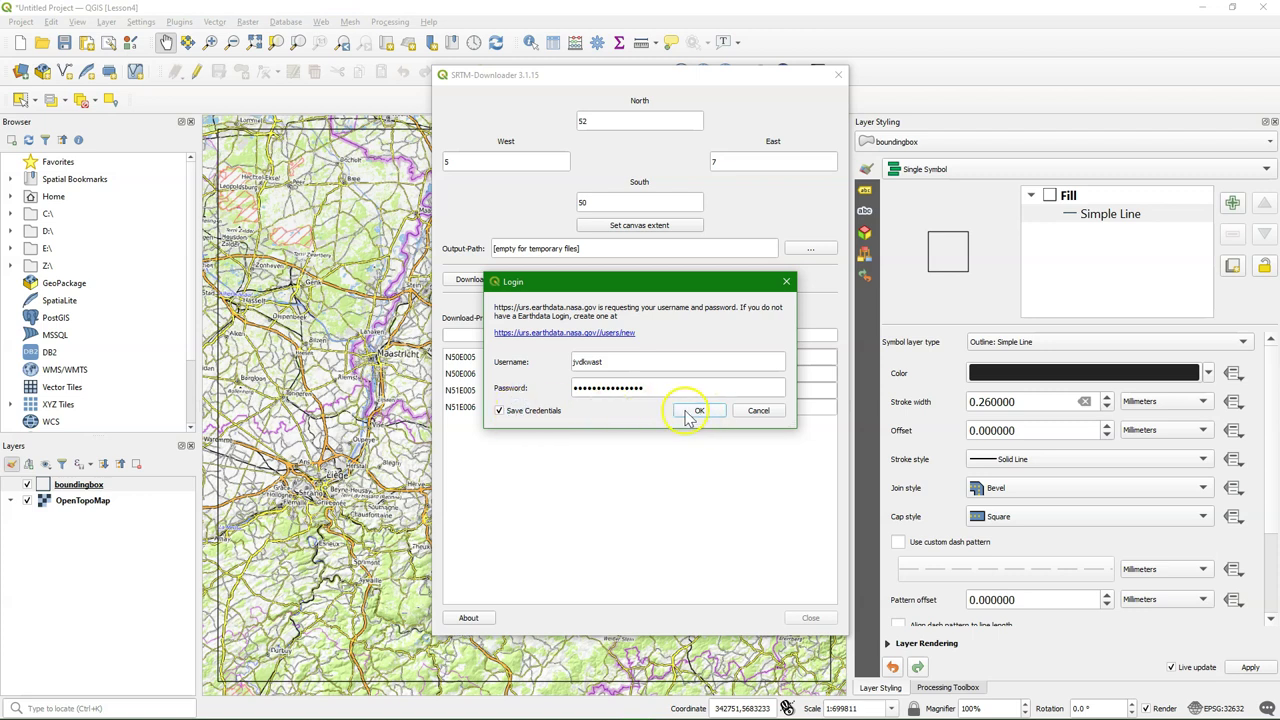
left_click(690, 411)
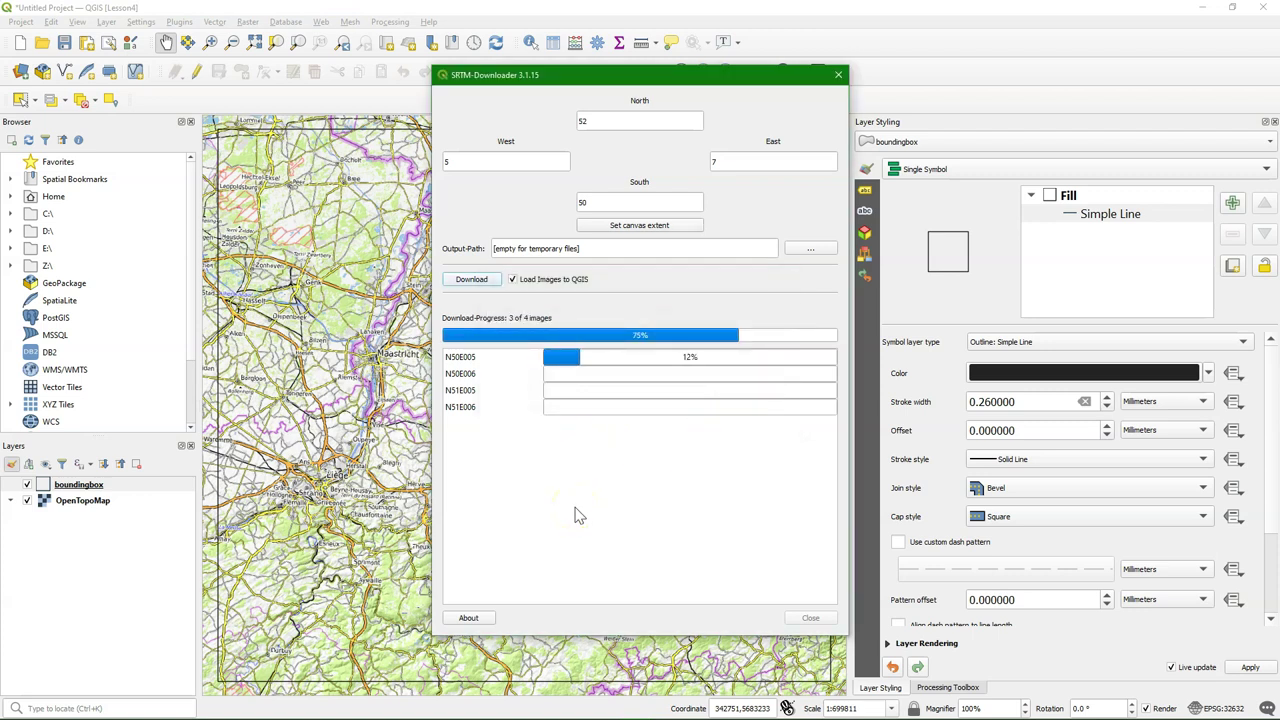
left_click(607, 524)
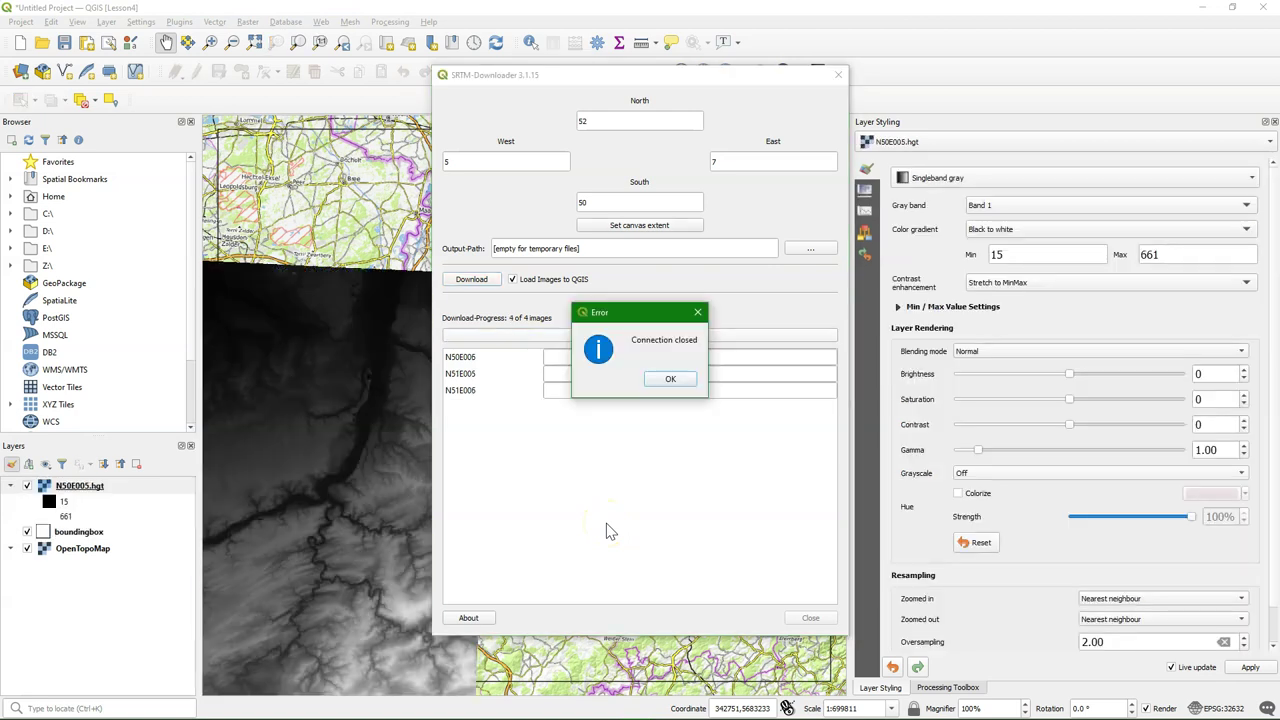
left_click(670, 379)
left_click(449, 281)
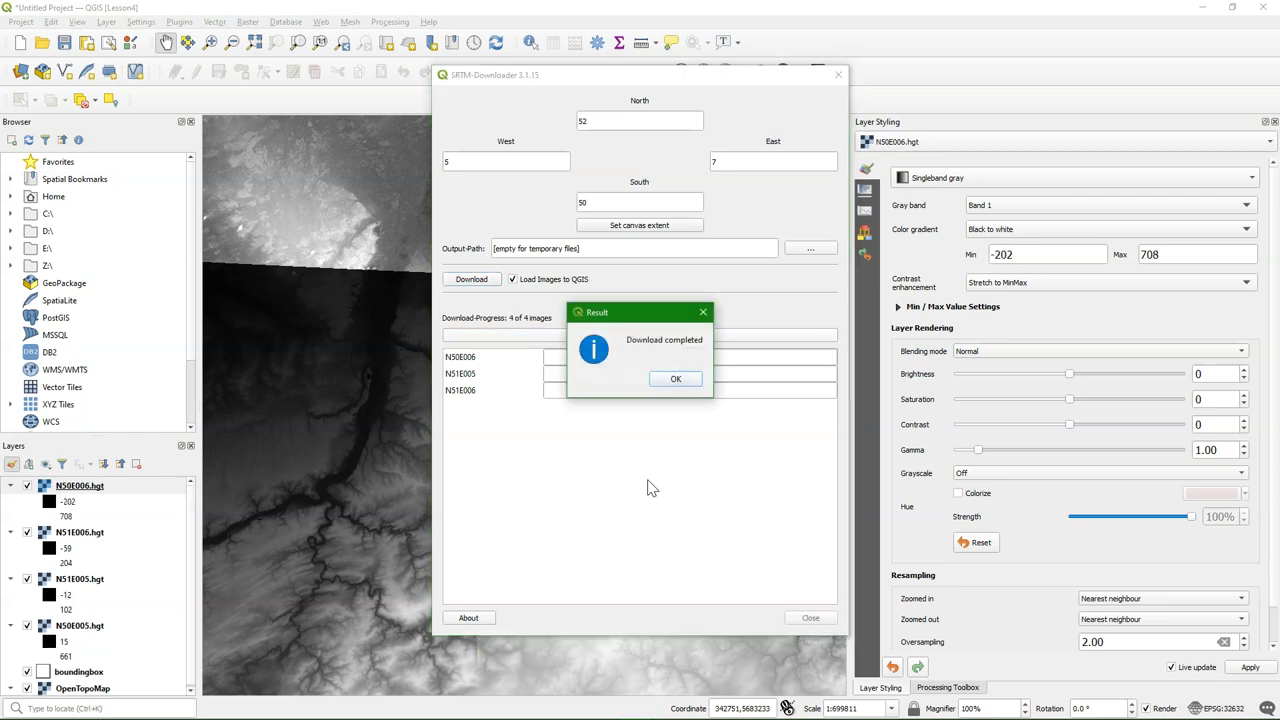
left_click(676, 380)
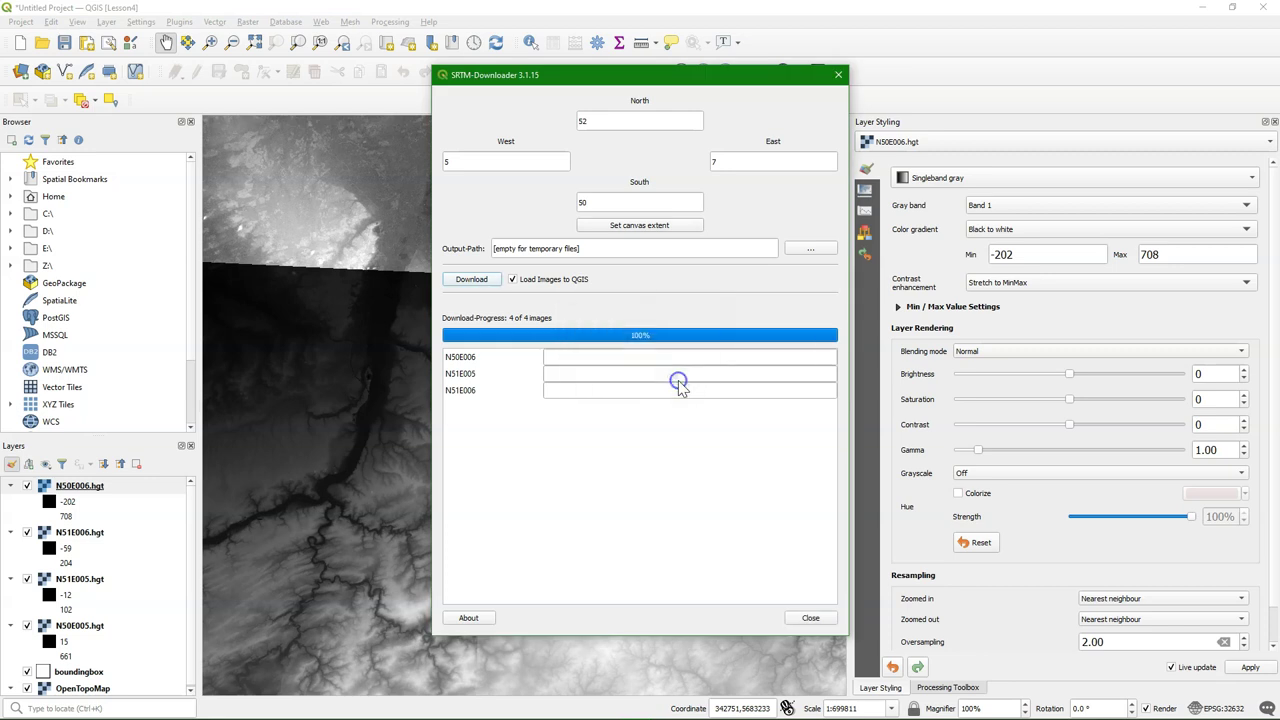
Close SRTM-Downloader and zoom out so all four SRTM tiles are visible
left_click(810, 617)
scroll(529, 459, "down", 1)
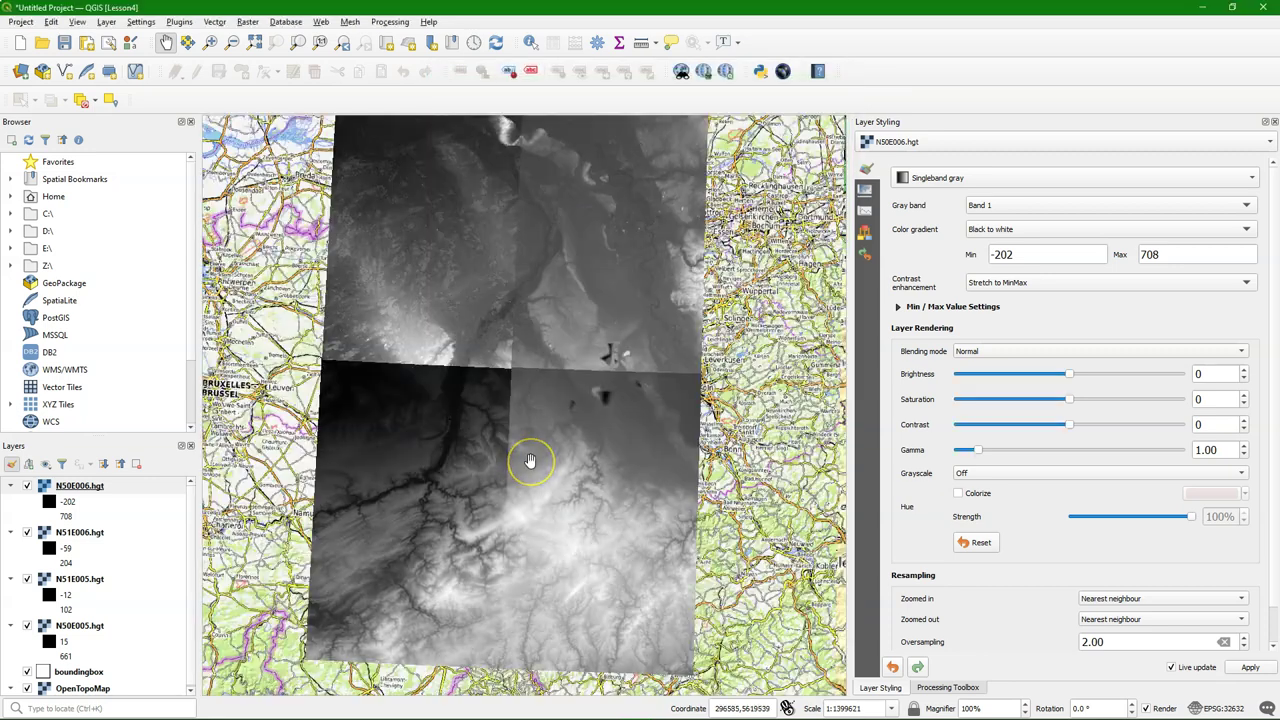
left_click_drag(538, 439, 595, 452)
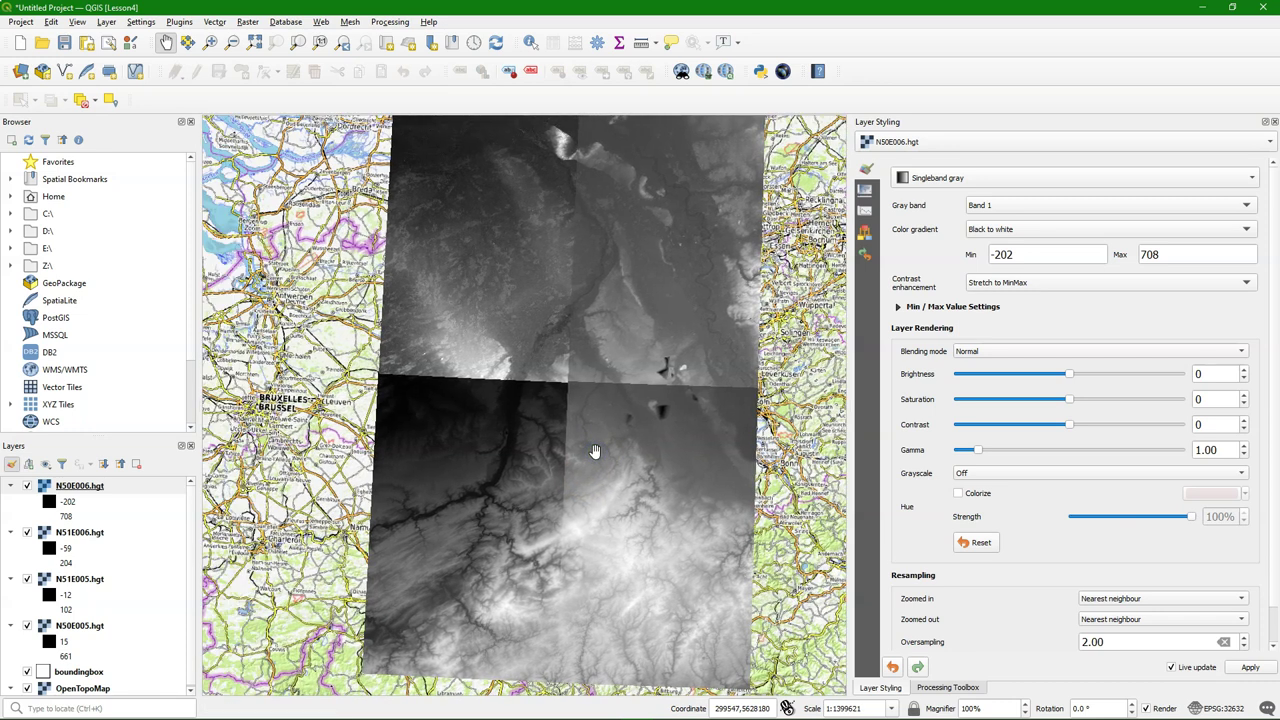
left_click(551, 427)
left_click(258, 22)
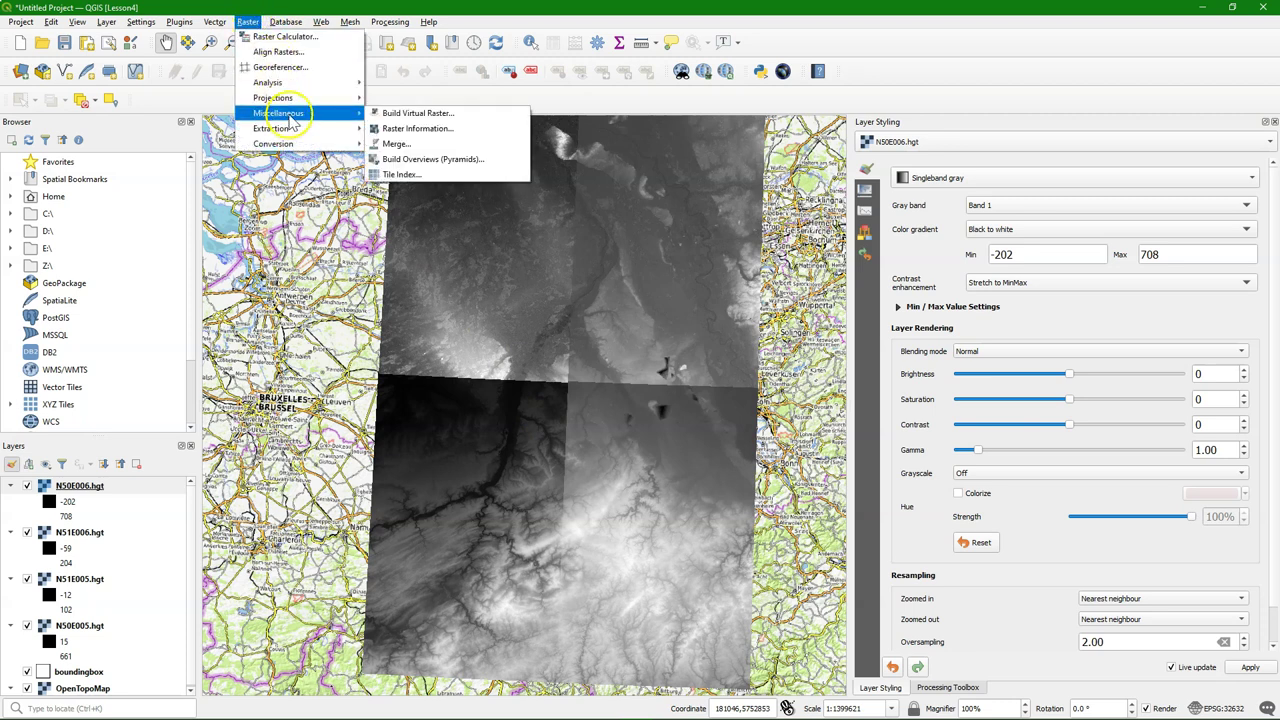
Start Build Virtual Raster with the four hgt tiles as inputs, excluding the OpenTopoMap basemap
left_click(325, 118)
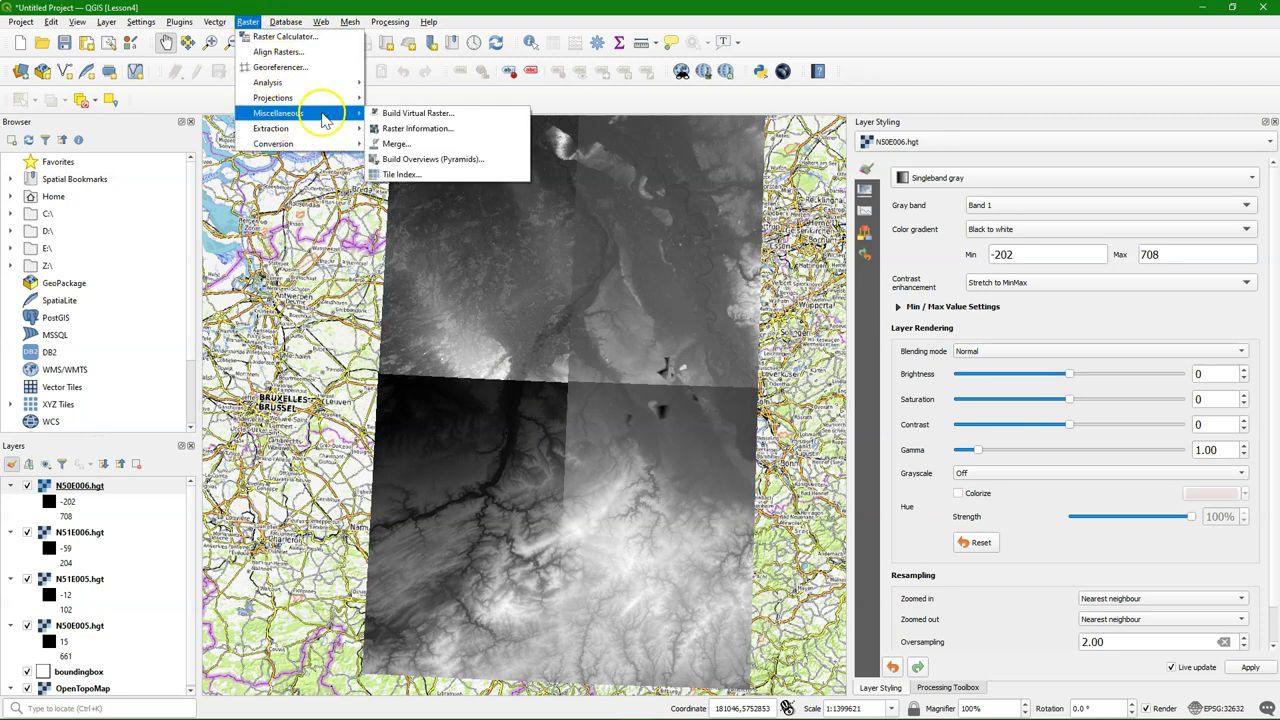
left_click(456, 114)
left_click(846, 248)
left_click(807, 263)
left_click(435, 298)
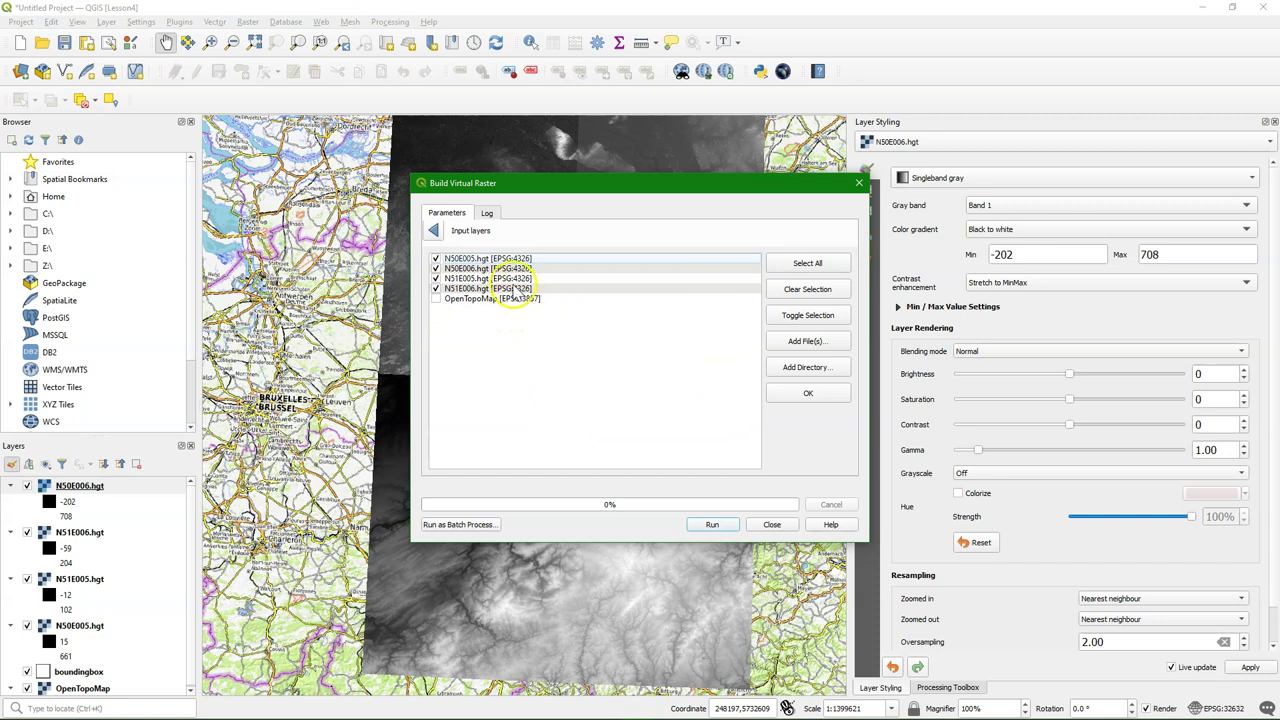
left_click(433, 231)
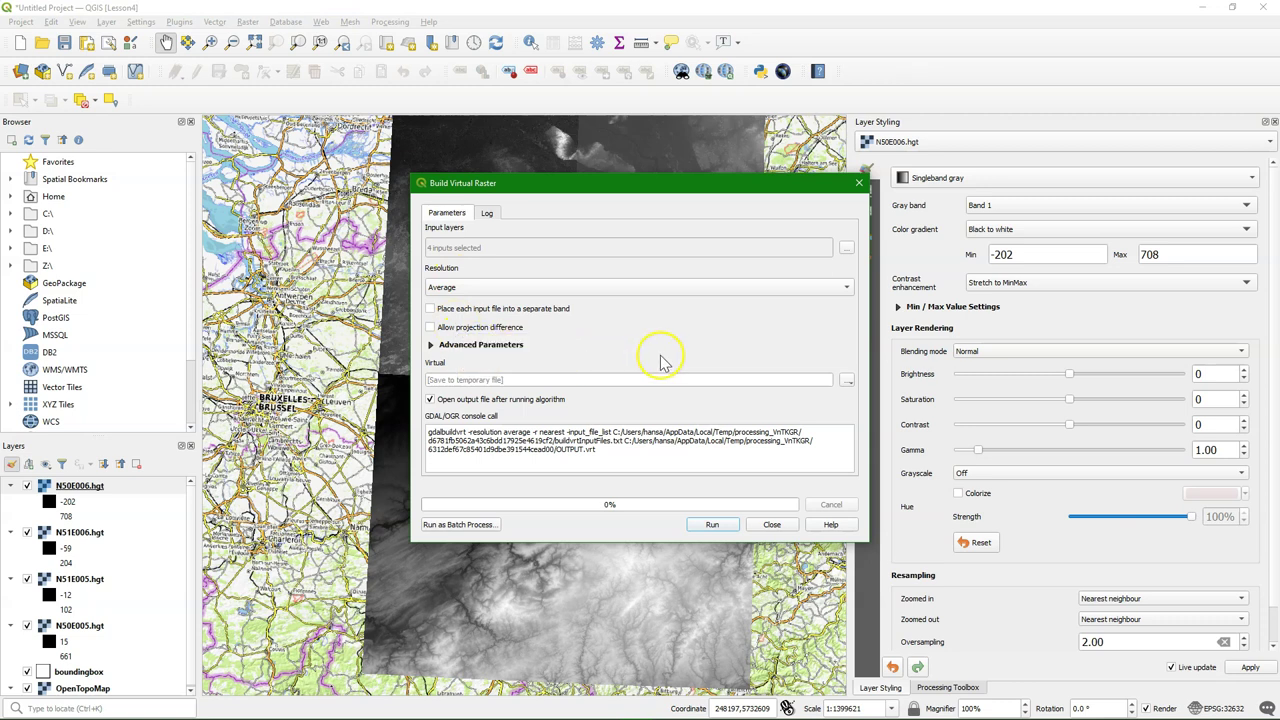
Save the mosaic as Z:/Lesson_4/DEM_mosaic.vrt and run the build
left_click(847, 387)
left_click(869, 410)
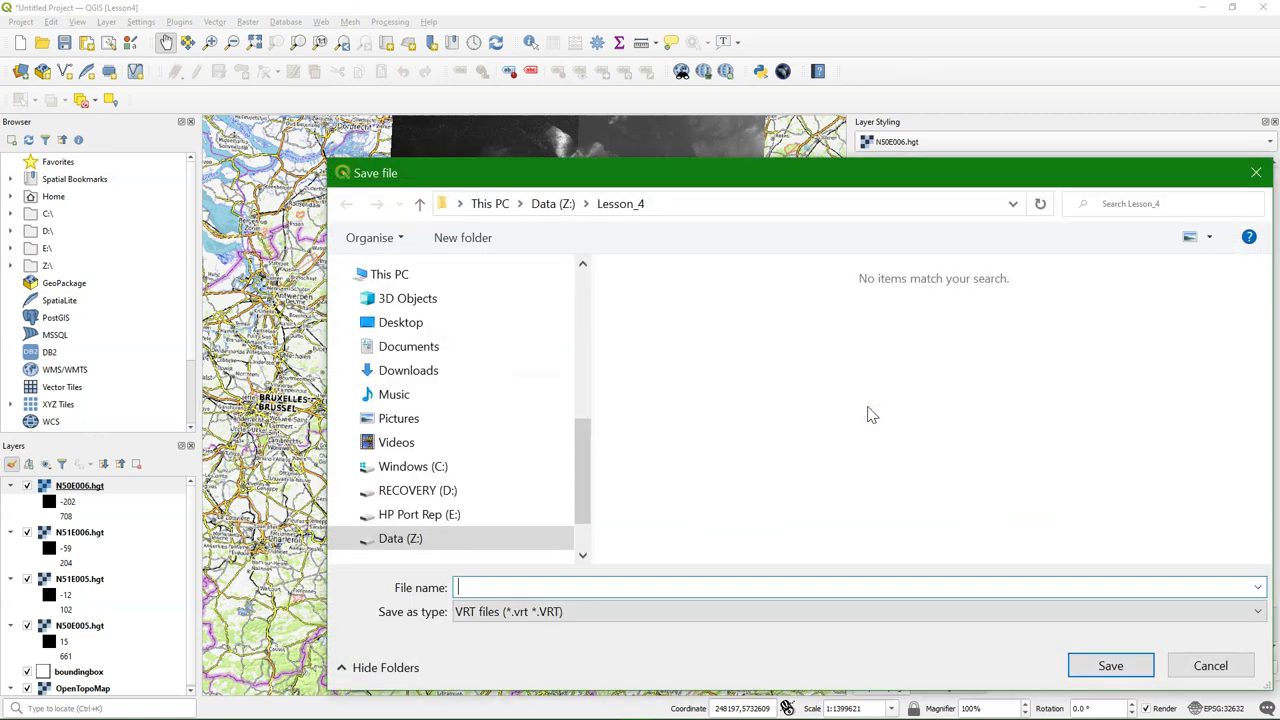
left_click(838, 428)
left_click(1142, 667)
left_click(710, 524)
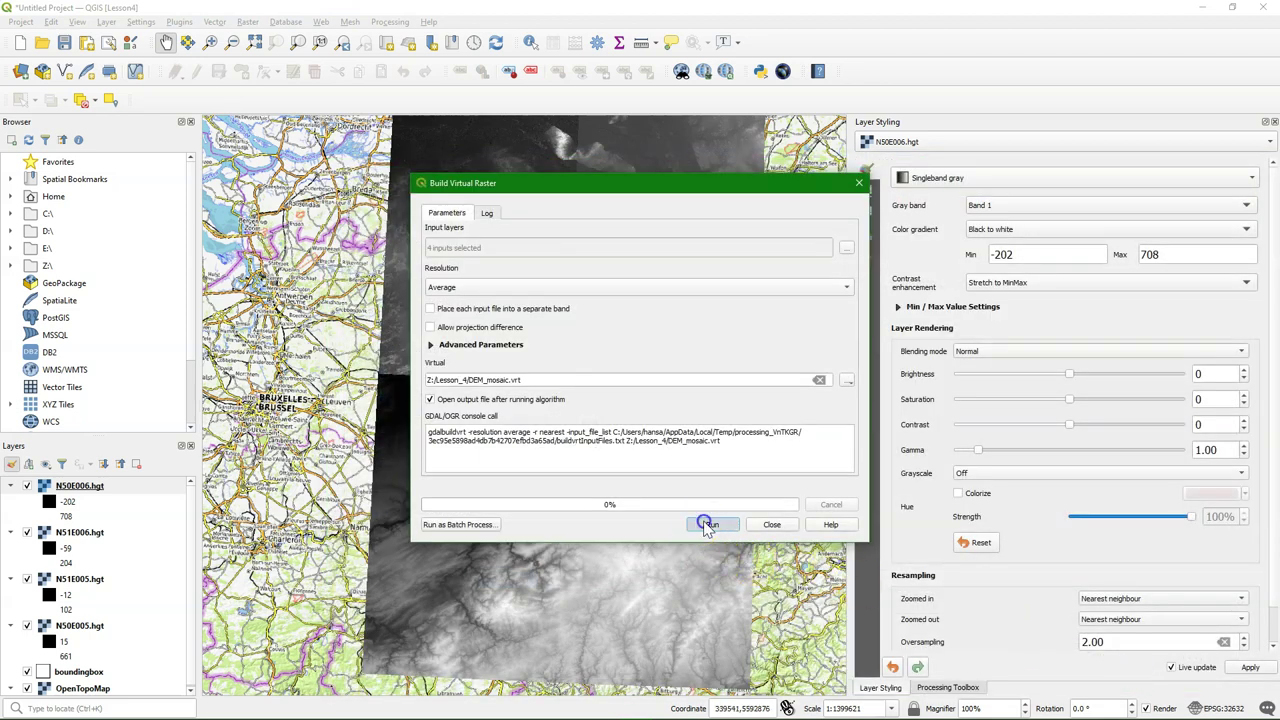
left_click(770, 525)
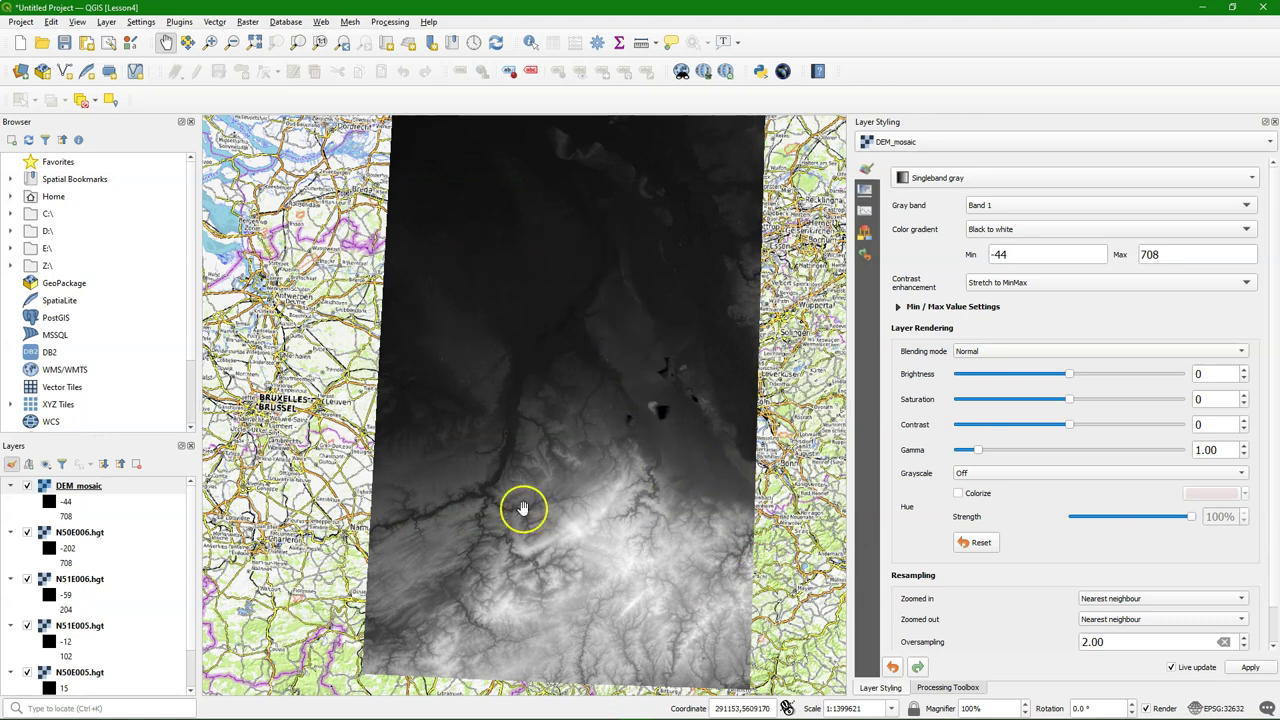
Remove the four hgt tile layers and move boundingbox above DEM_mosaic in drawing order
left_click(80, 535)
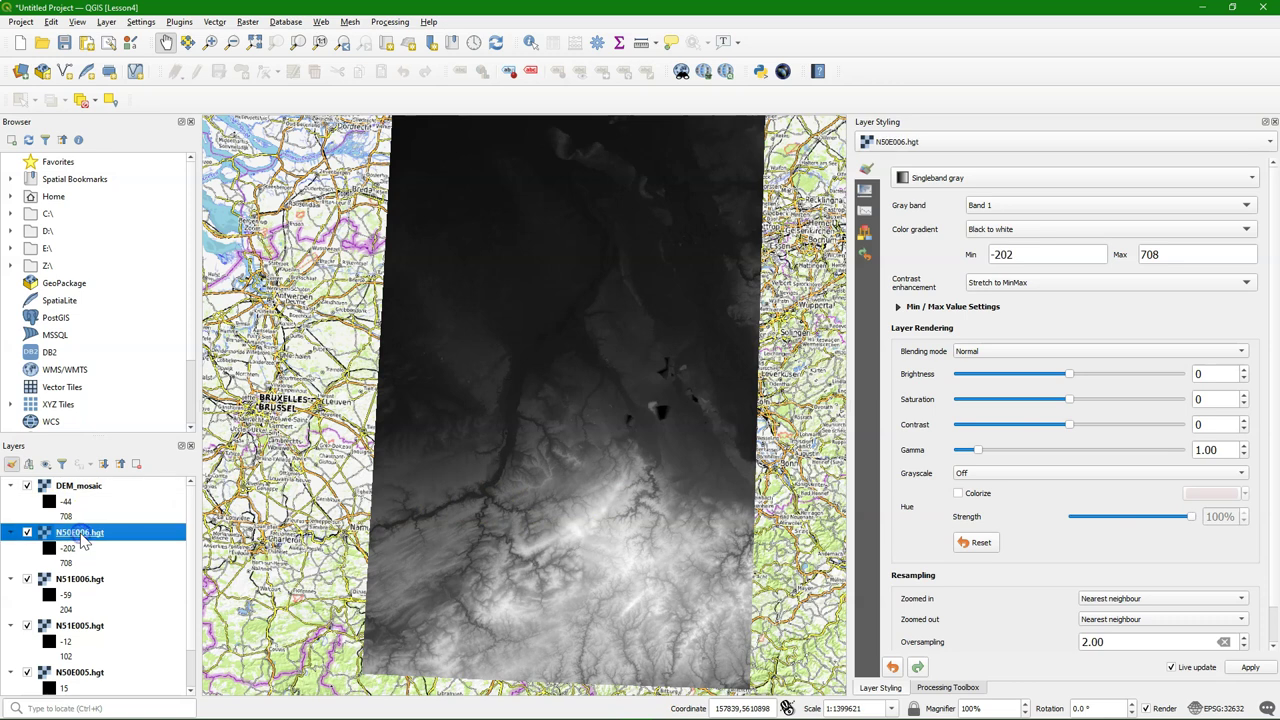
scroll(83, 540, "down", 1)
left_click(80, 624, "shift")
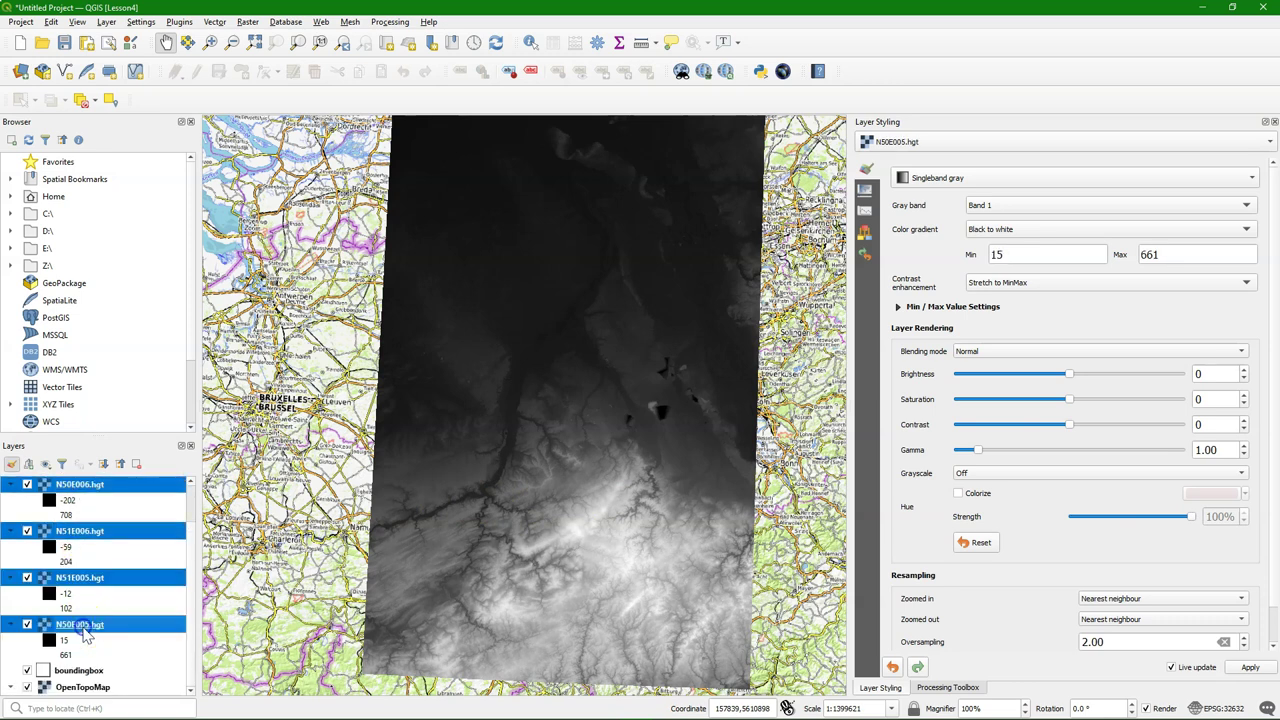
right_click(85, 630)
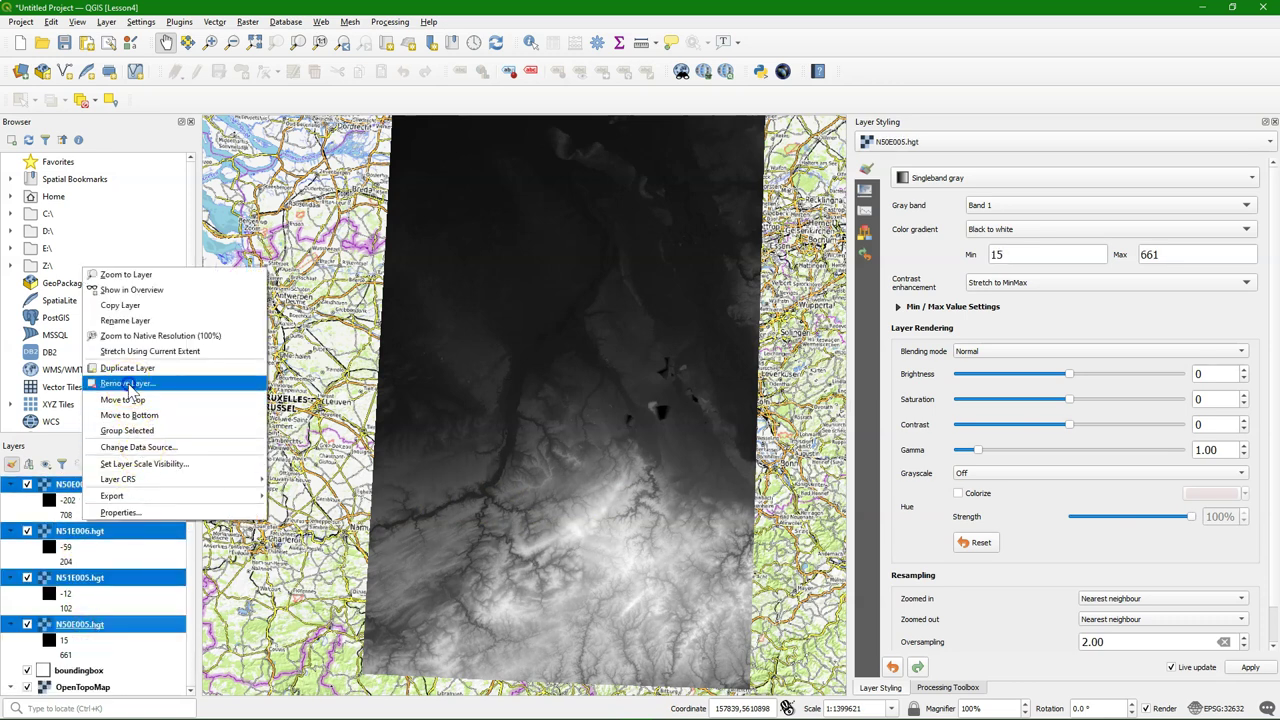
left_click(131, 386)
left_click(622, 384)
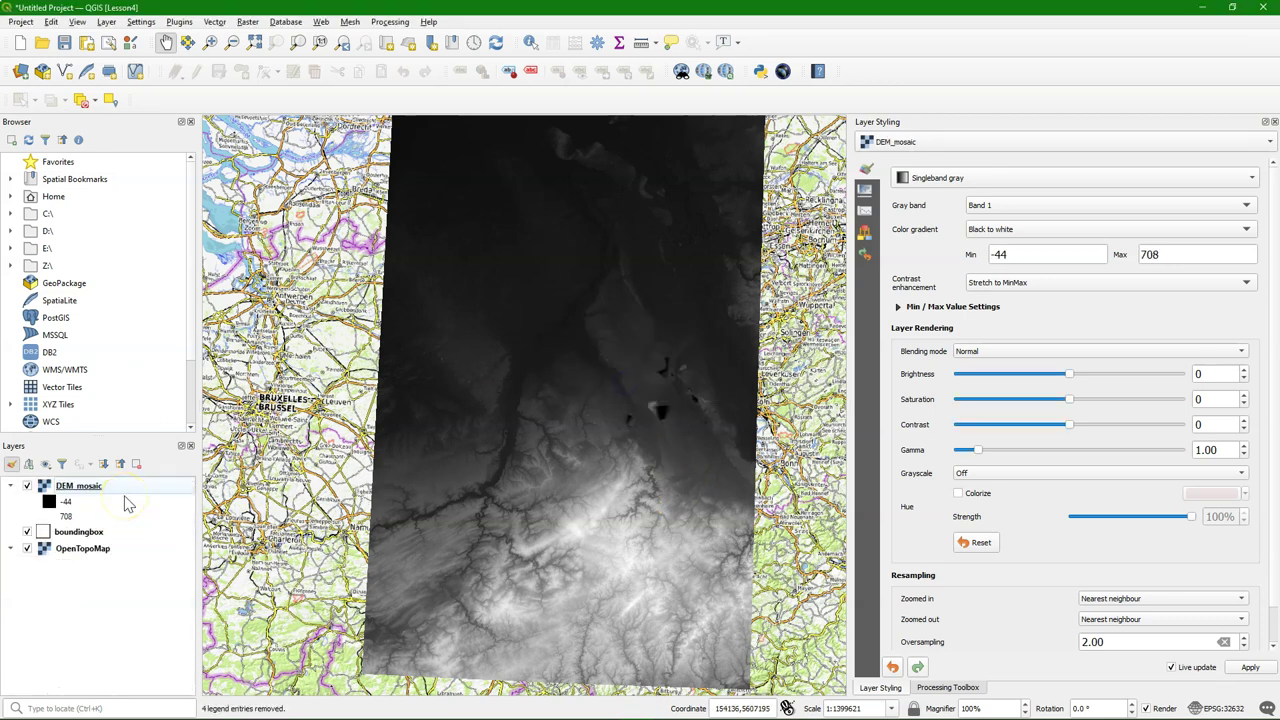
left_click_drag(80, 532, 100, 480)
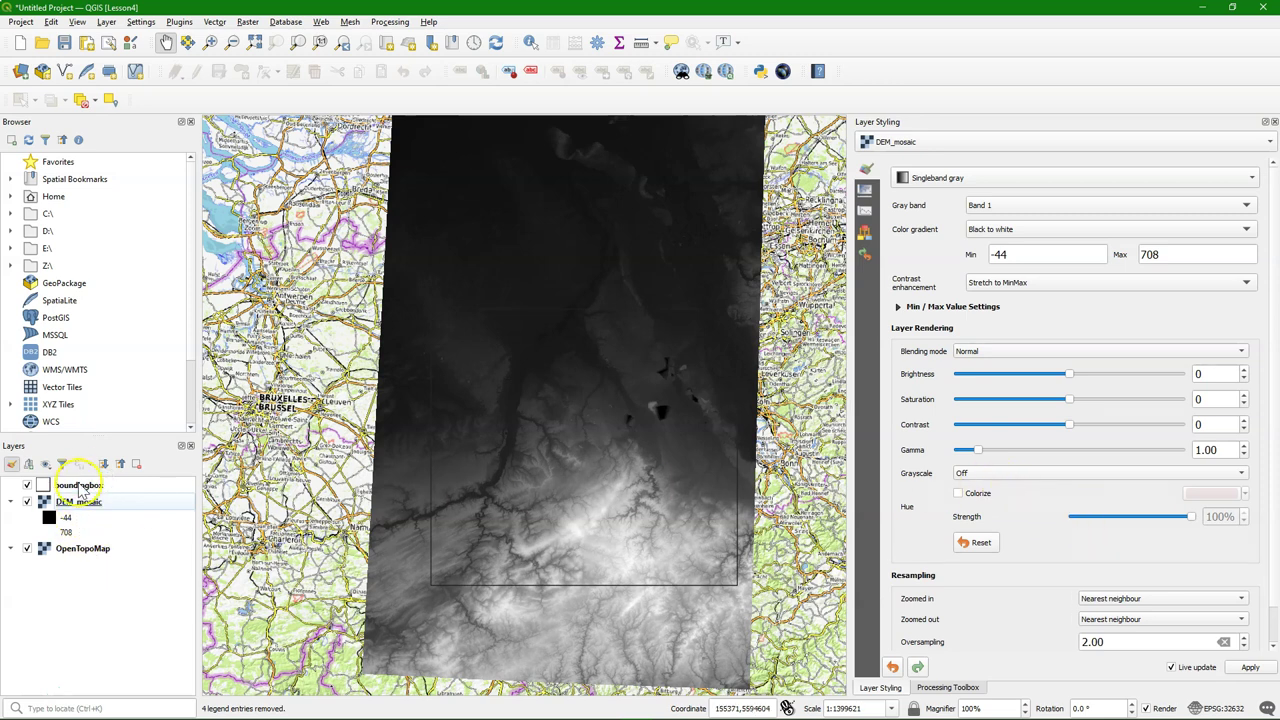
Set the boundingbox outline colour to the standard red swatch
left_click(133, 487)
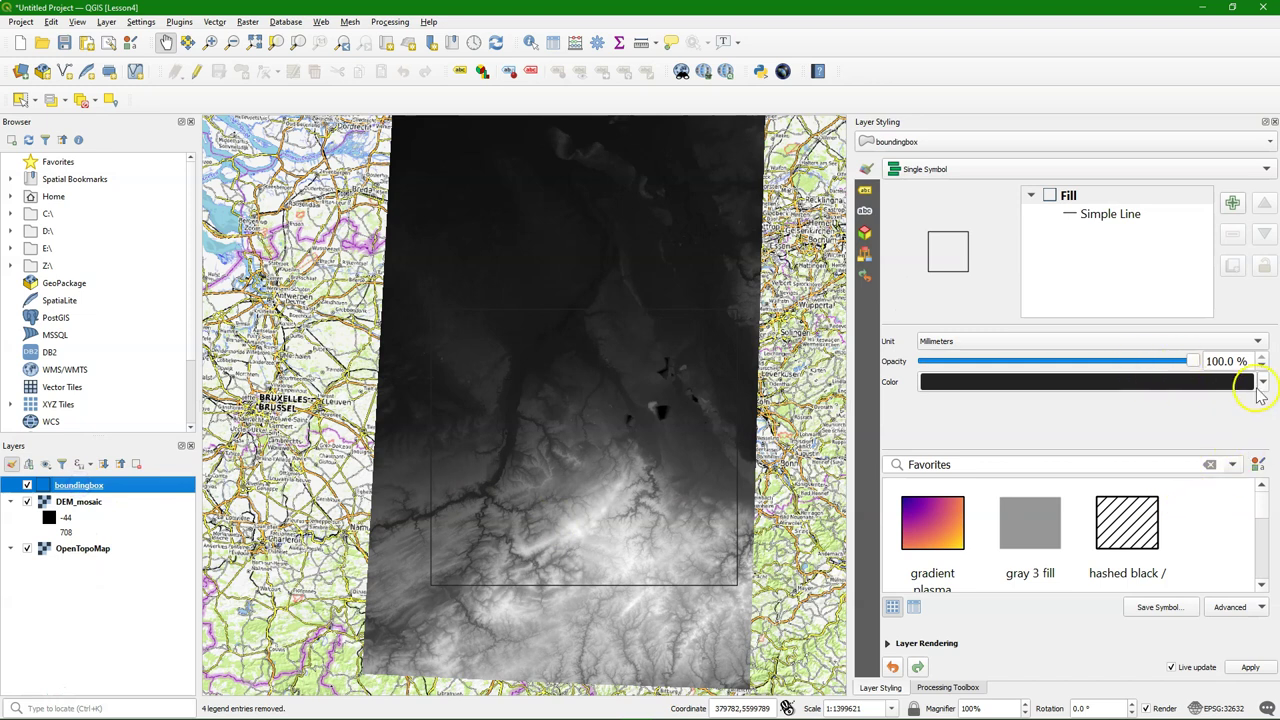
left_click(1263, 382)
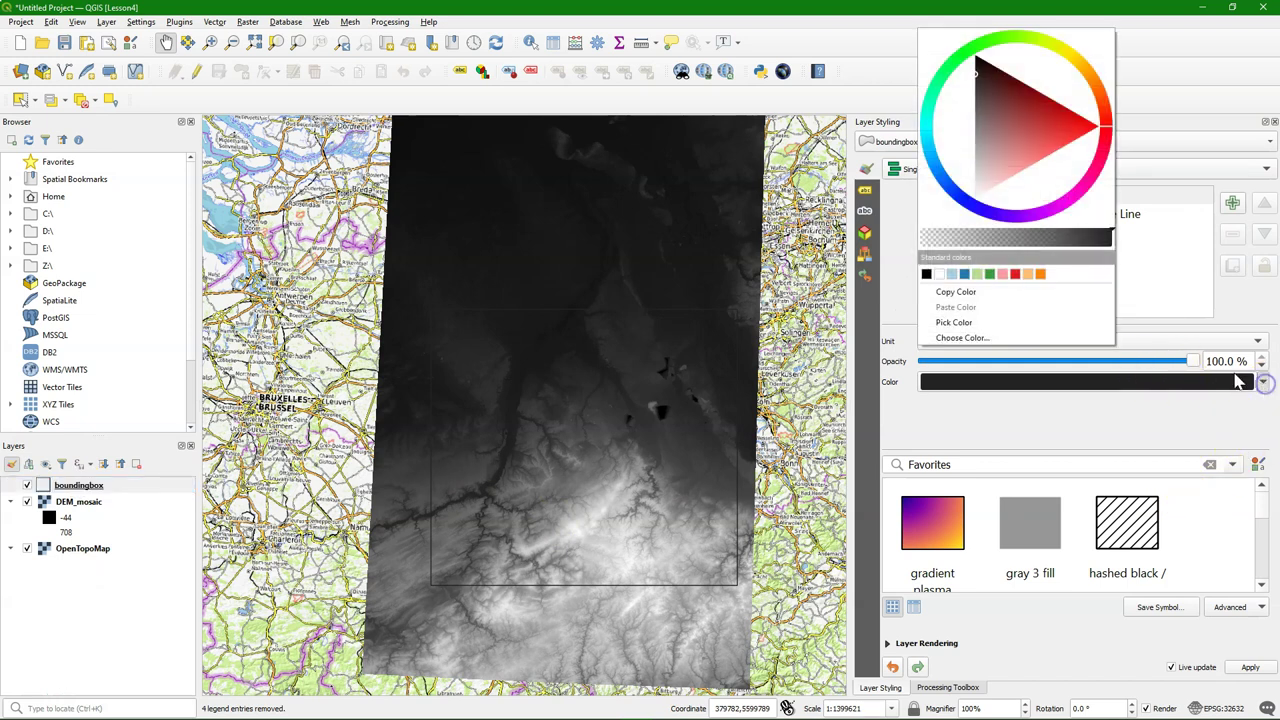
left_click(1014, 272)
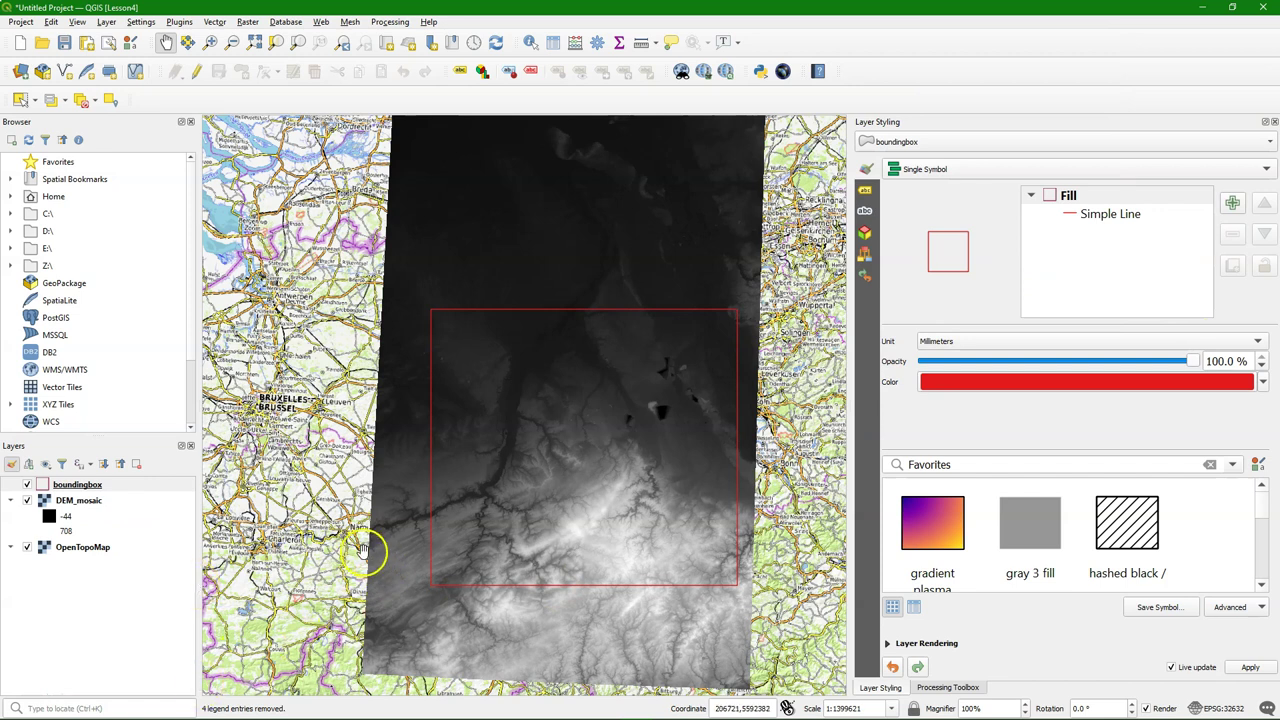
left_click(80, 504)
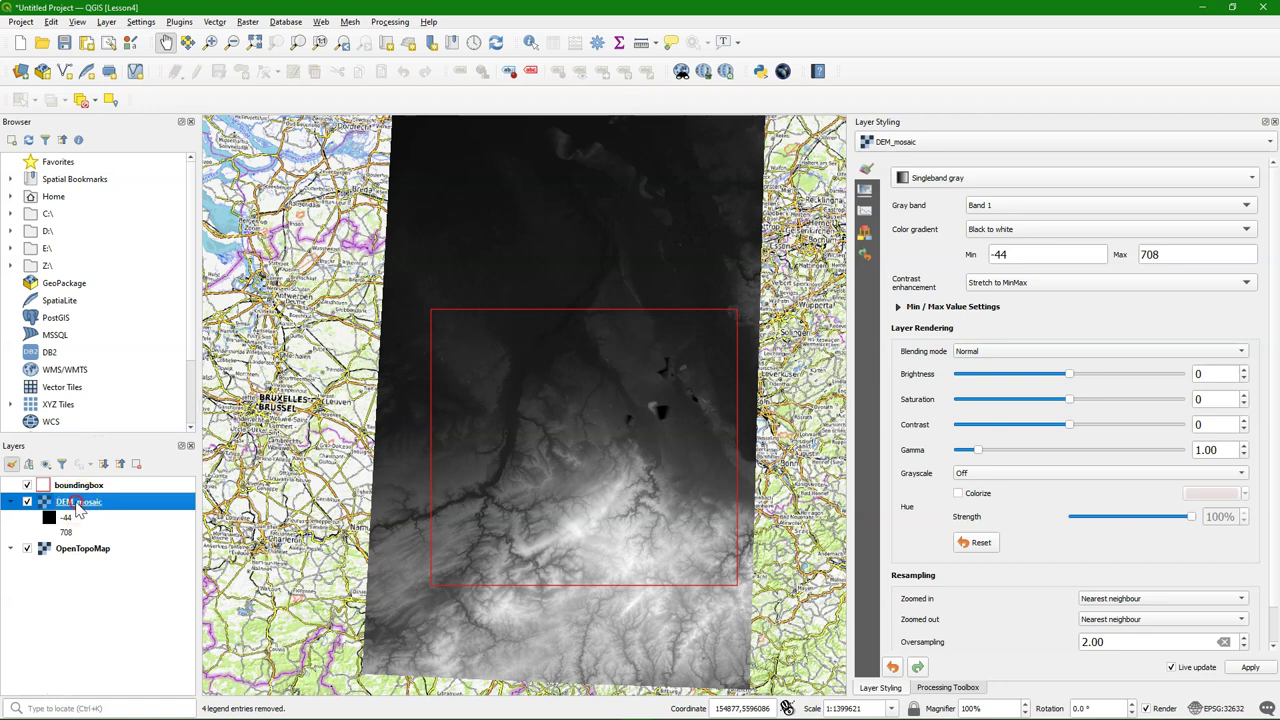
Export DEM_mosaic to a new raster file named DEM_clipped.tif
right_click(84, 502)
mouse_move(177, 355)
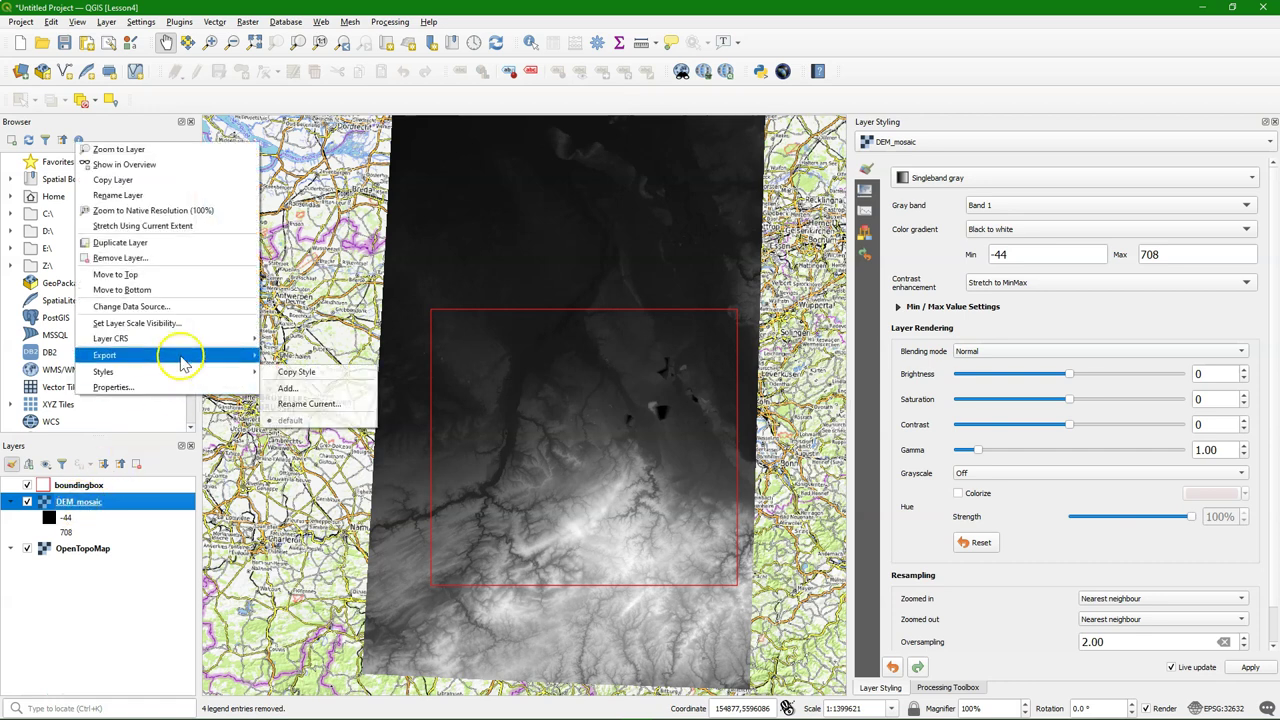
left_click(296, 357)
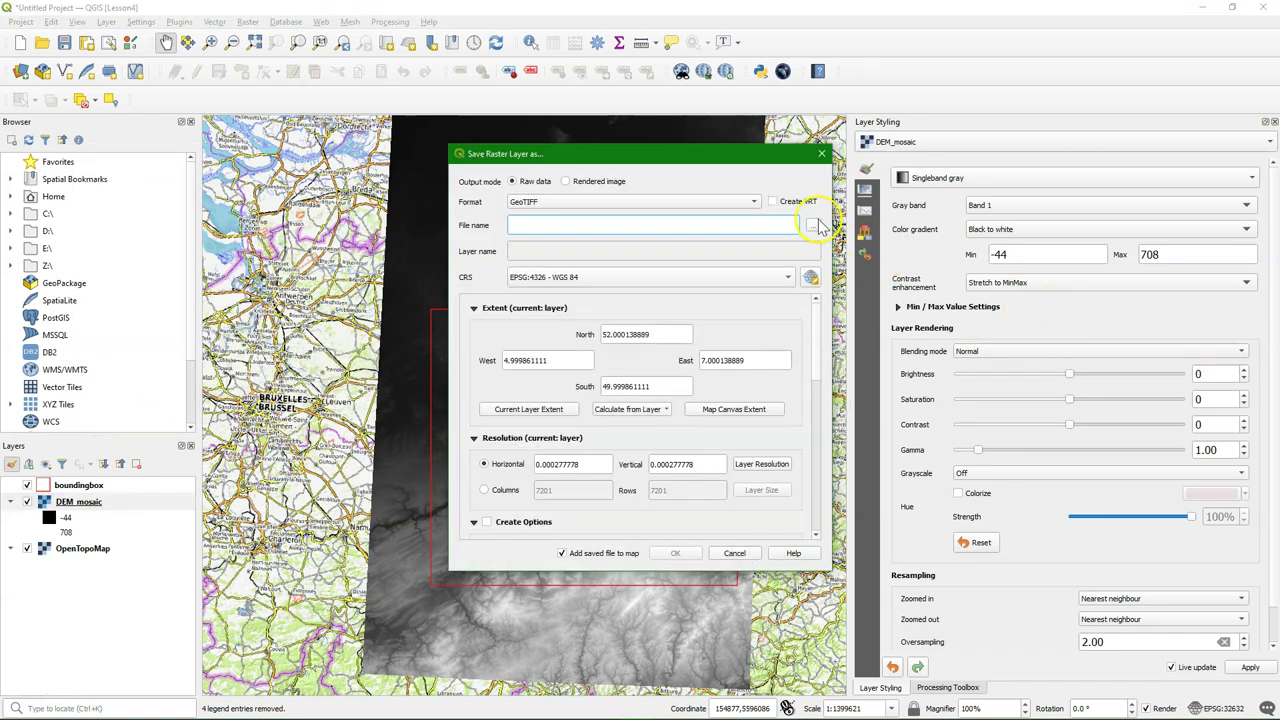
left_click(815, 227)
type("DEM_clipped")
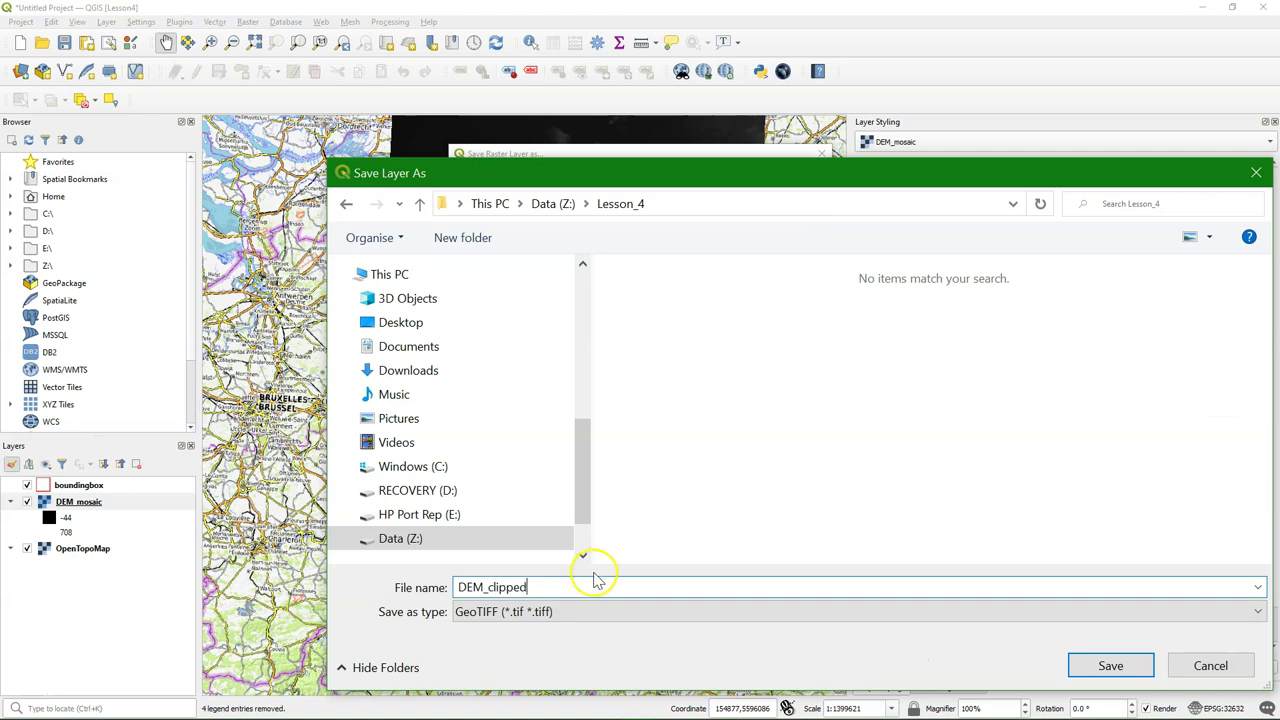
left_click(1102, 666)
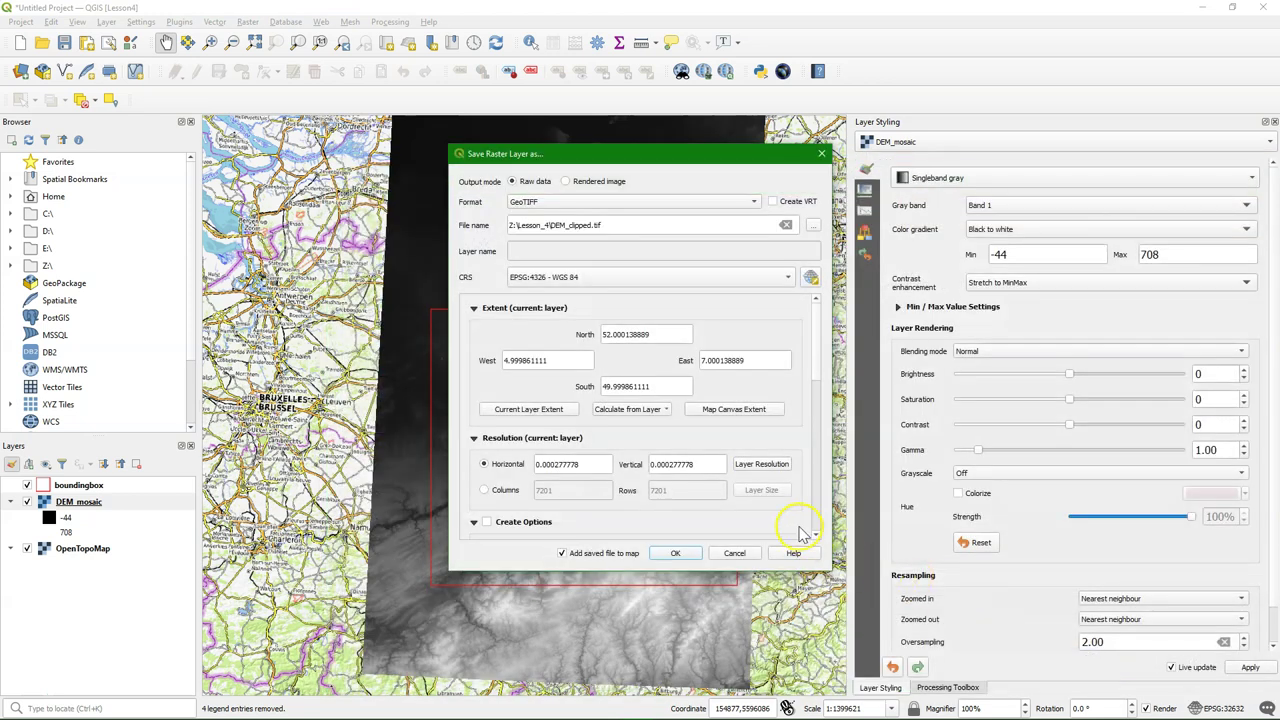
Set the export extent to match the boundingbox layer
left_click(656, 410)
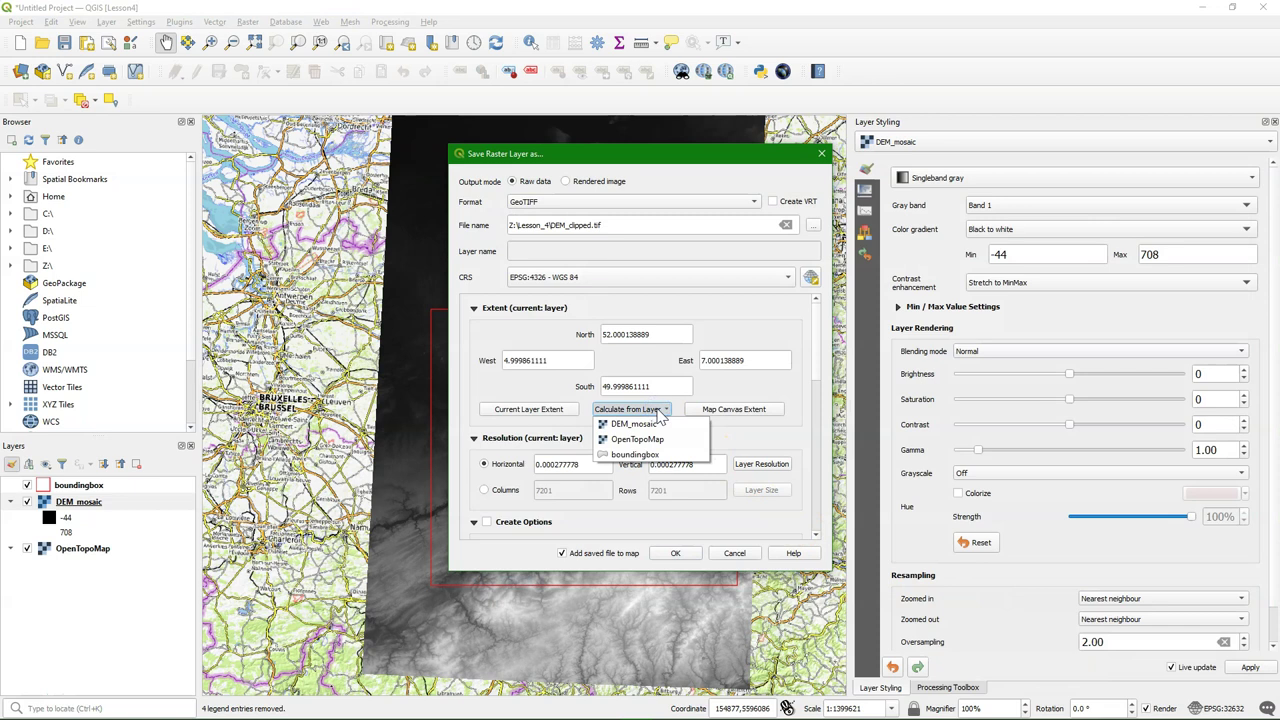
left_click(635, 454)
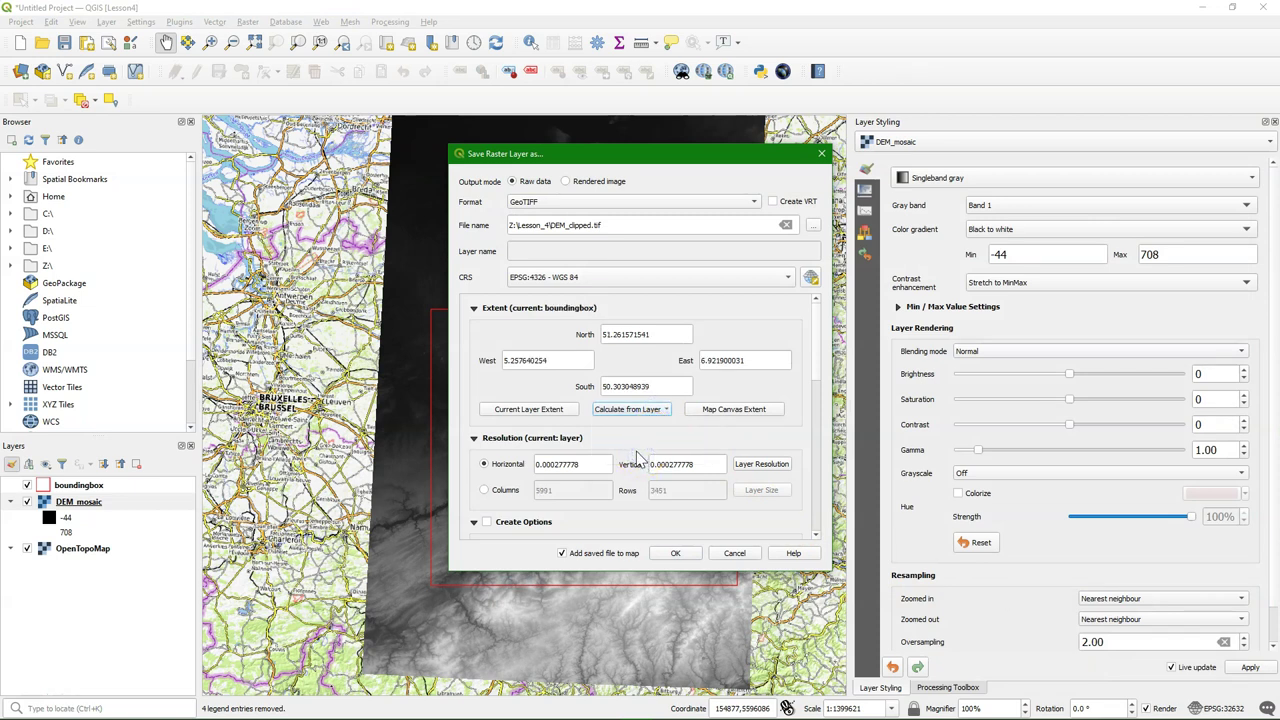
left_click(787, 277)
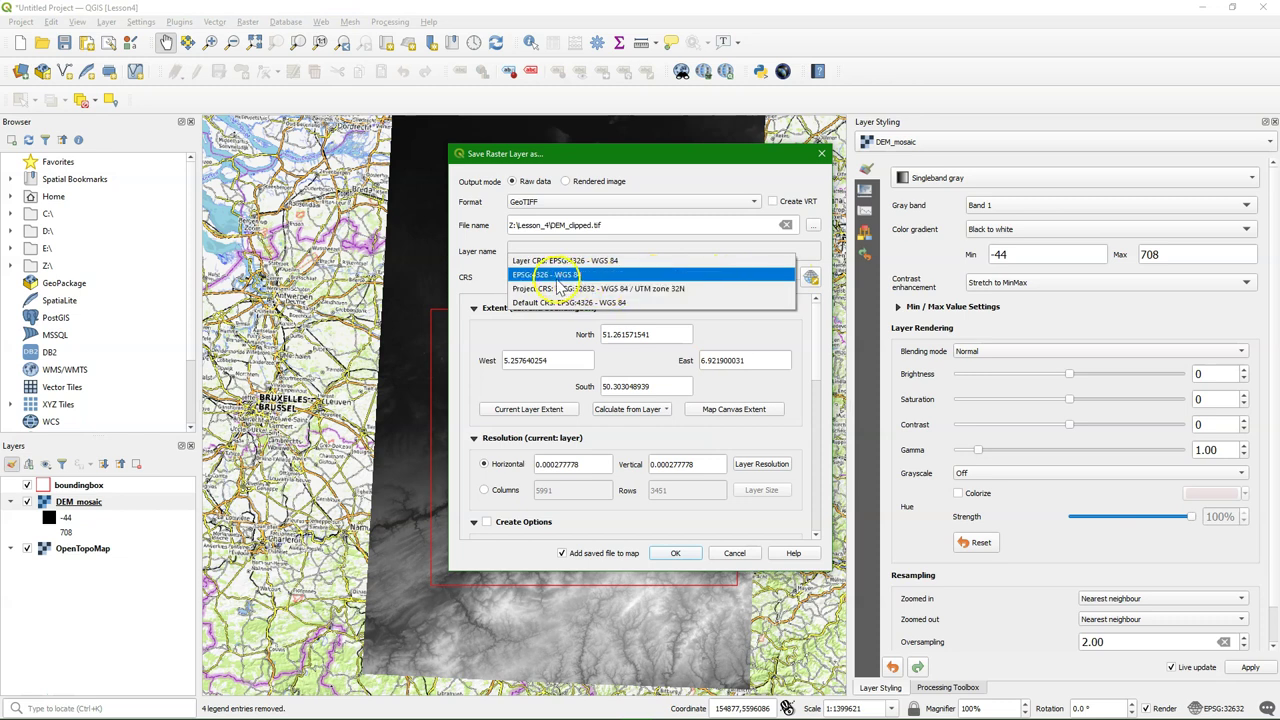
left_click(551, 290)
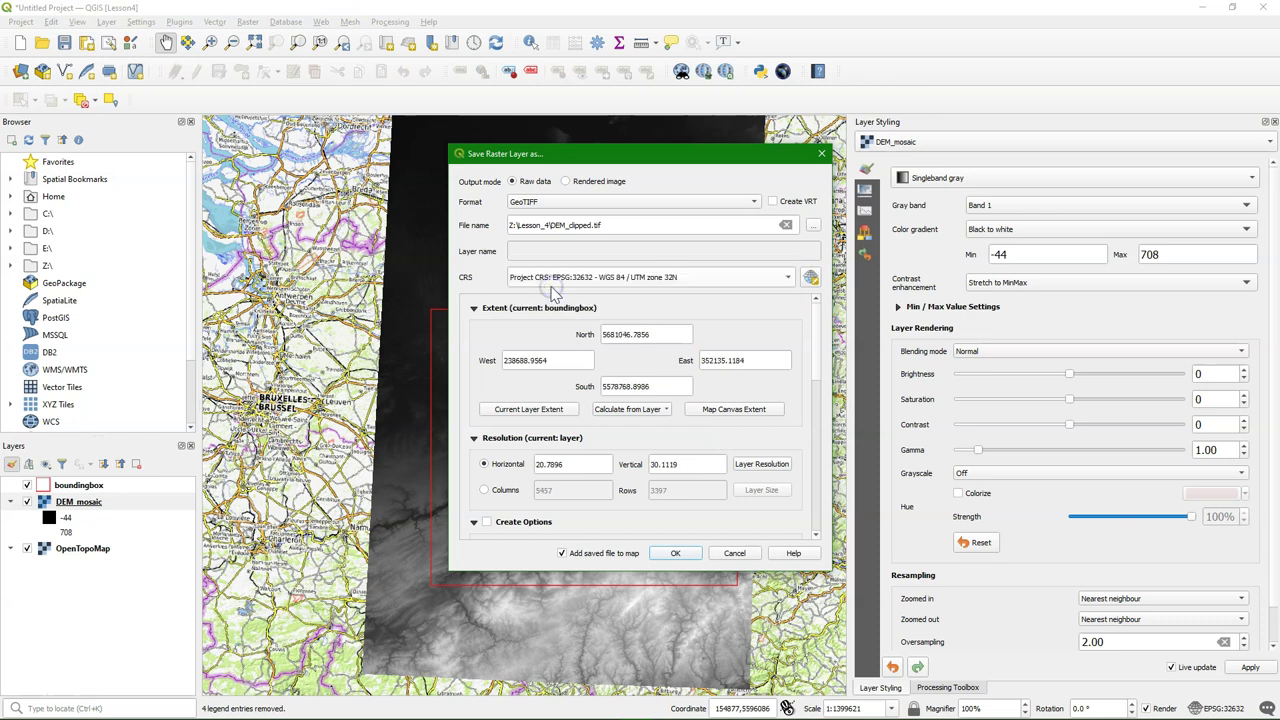
left_click(652, 410)
left_click(645, 424)
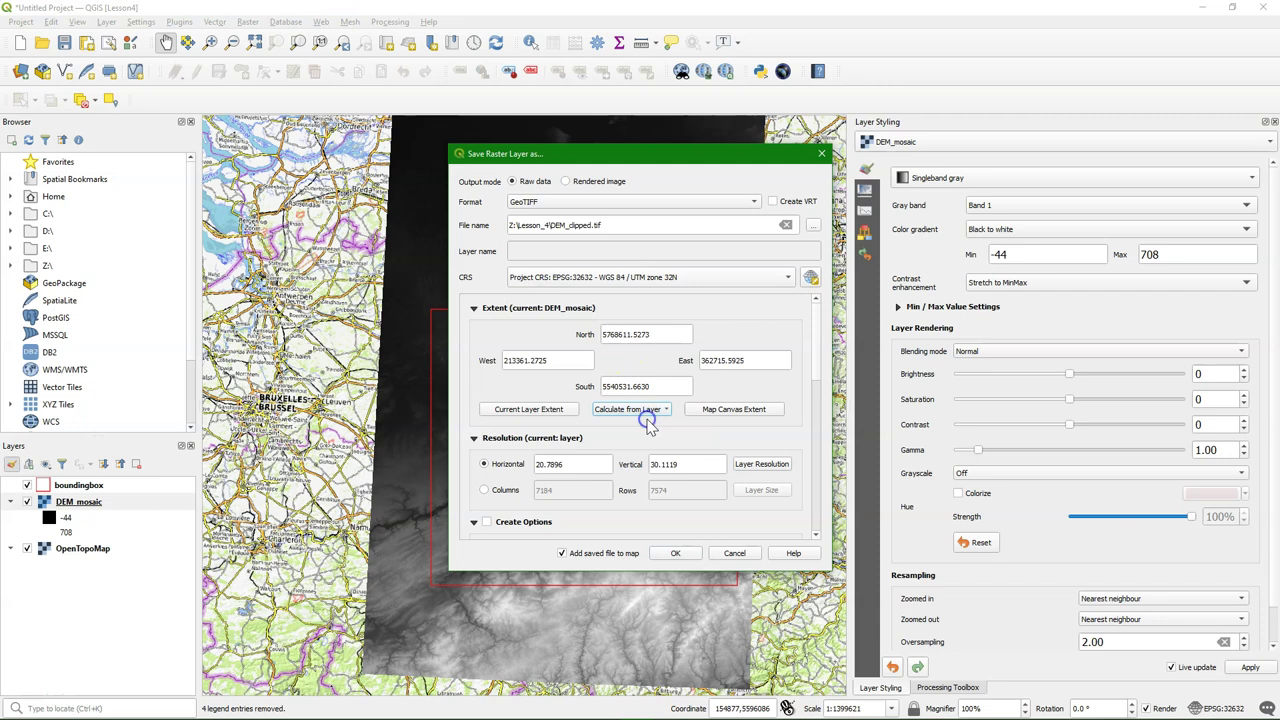
left_click(645, 410)
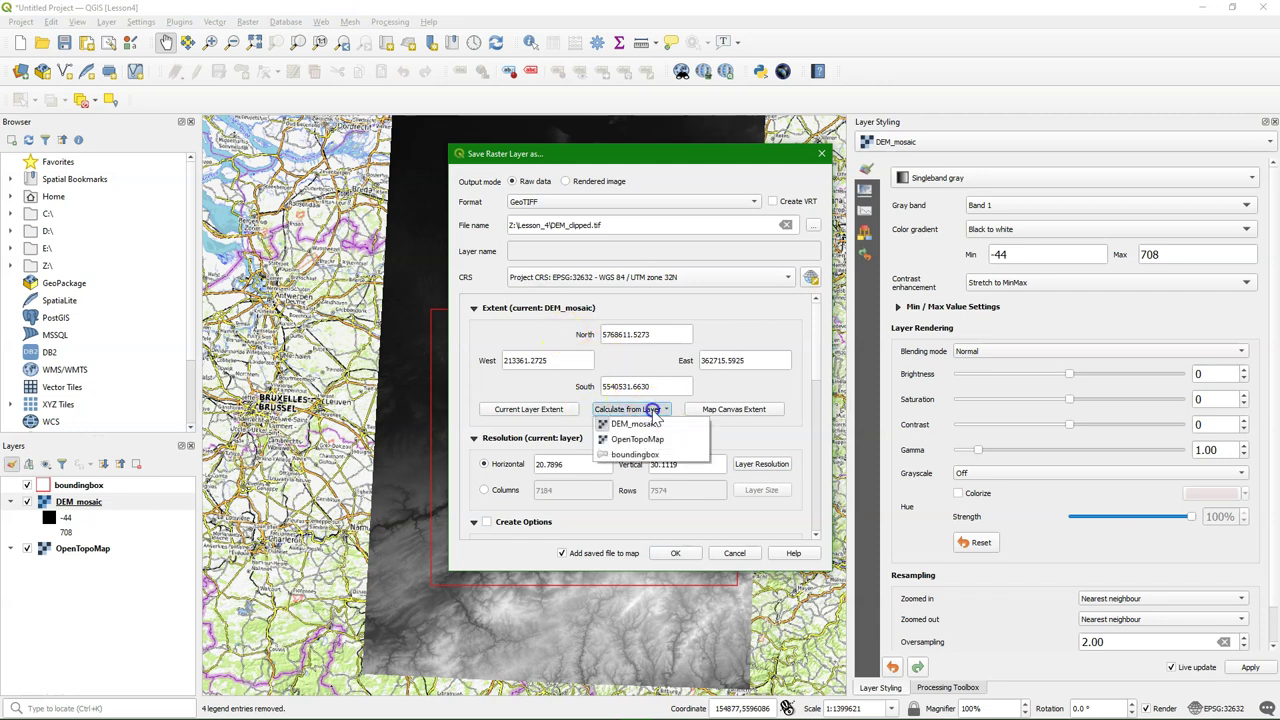
left_click(641, 455)
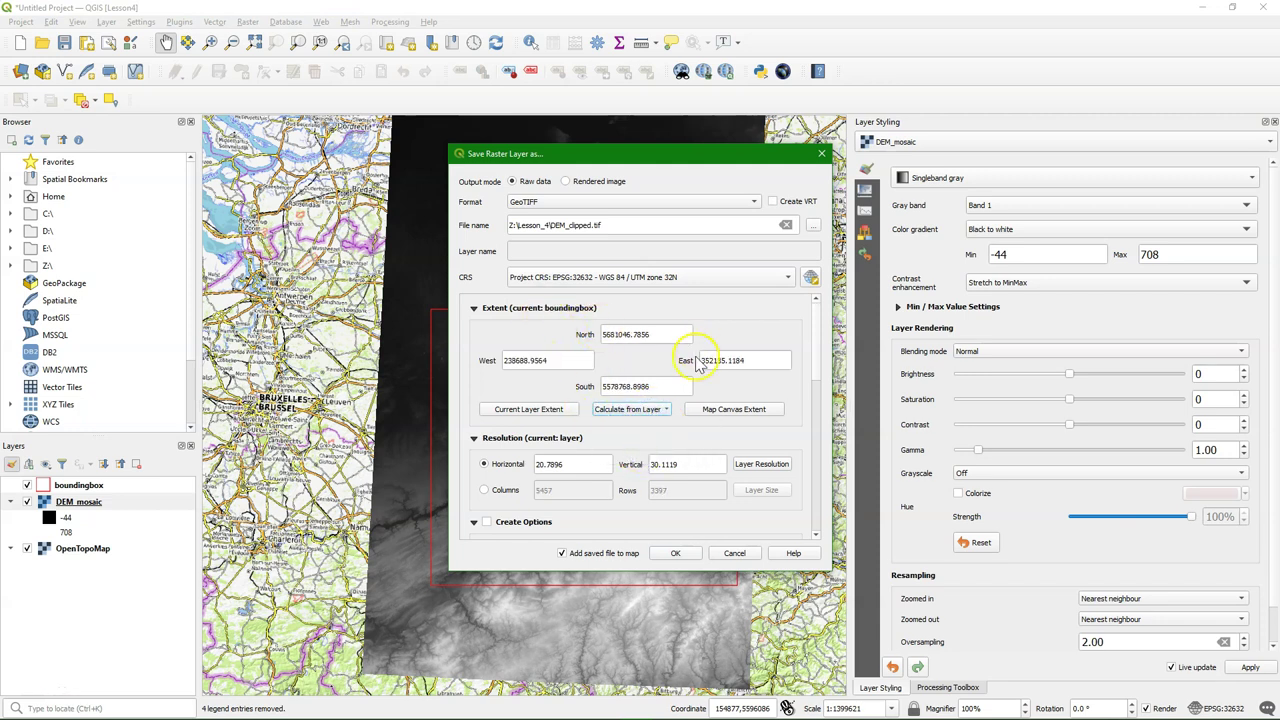
Set the output resolution to 30 horizontal by 30 vertical
left_click_drag(567, 466, 508, 462)
type("30")
left_click(675, 464)
left_click_drag(675, 464, 574, 458)
type("30")
left_click(647, 442)
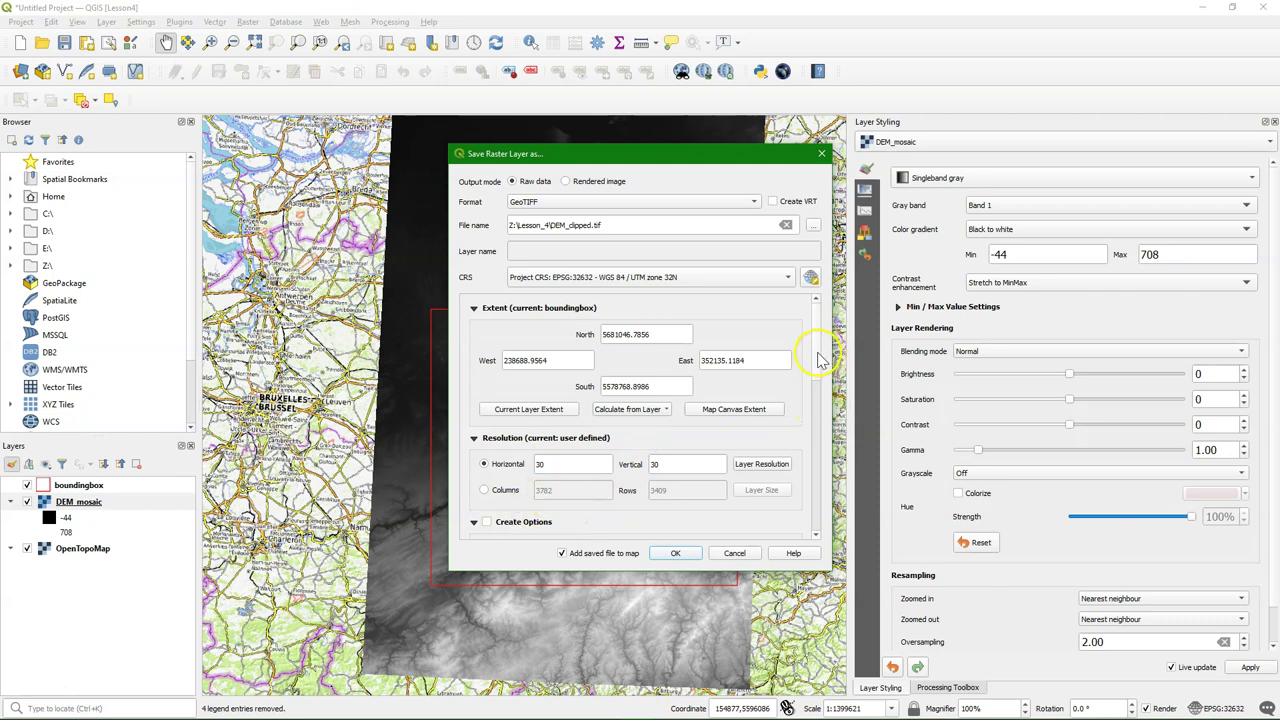
left_click_drag(818, 360, 801, 532)
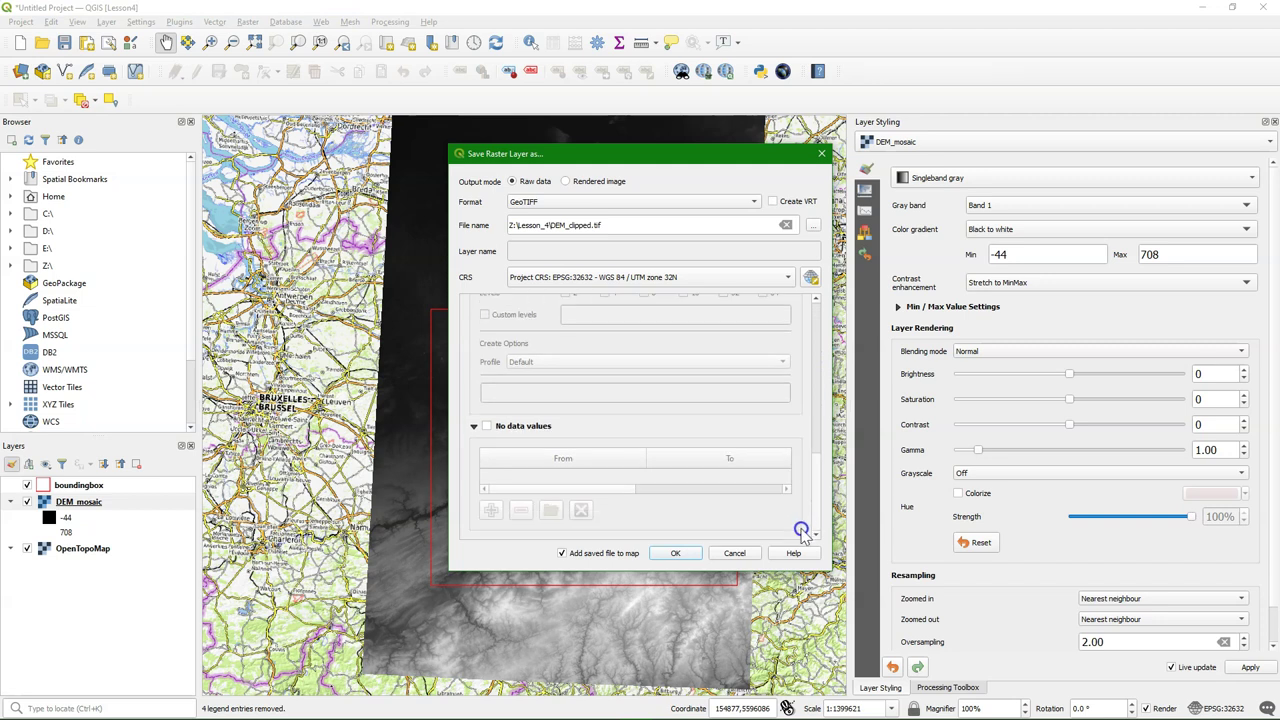
Add -9999 as a no-data value and run the export
left_click(488, 428)
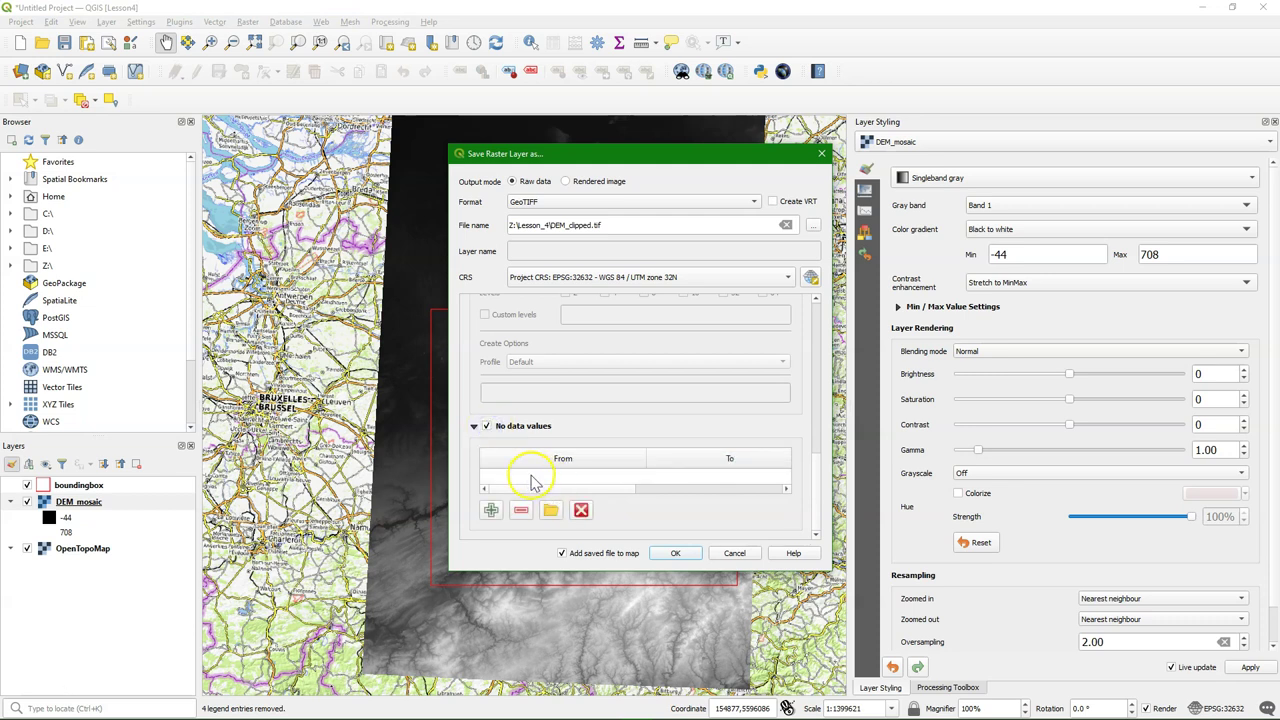
left_click(490, 511)
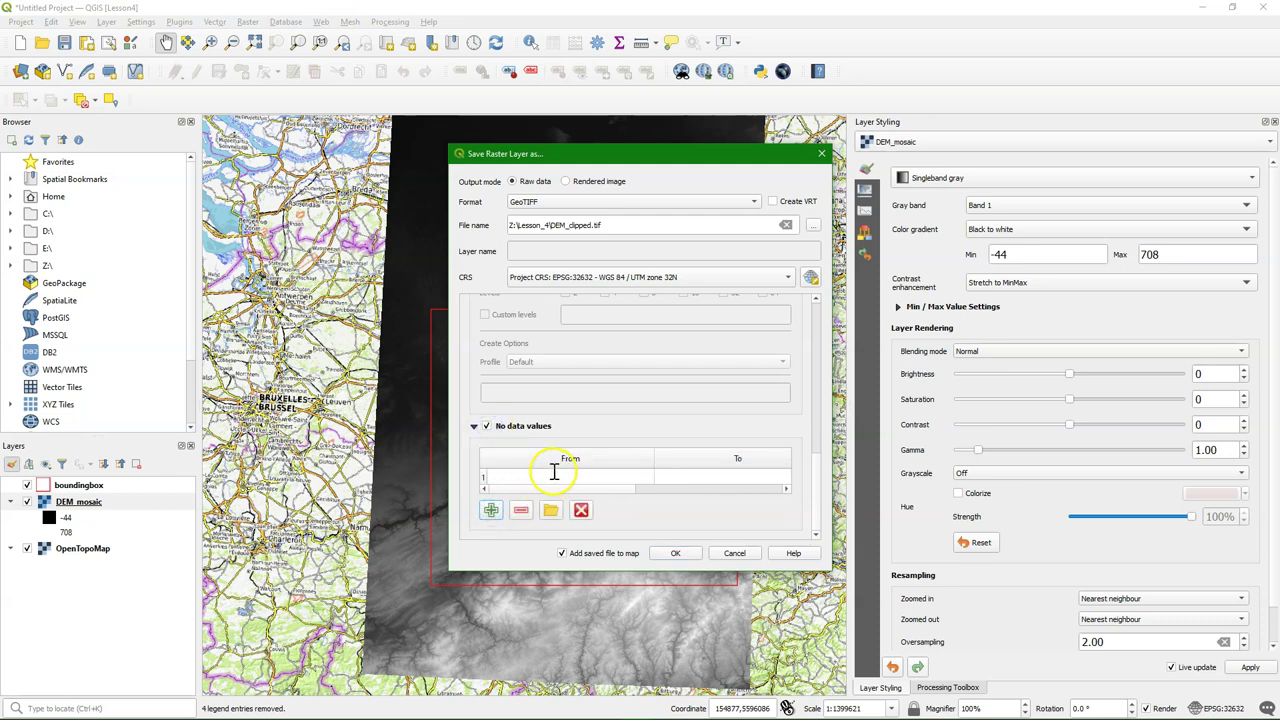
double_click(550, 479)
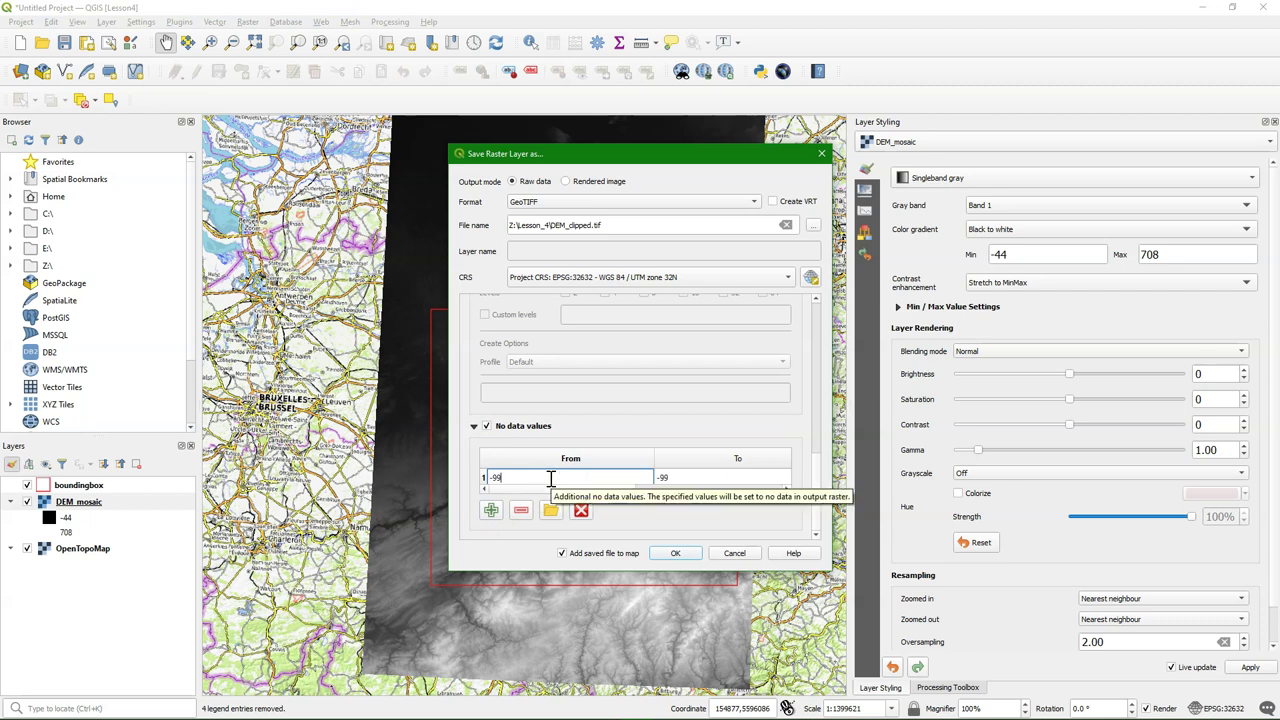
type("99")
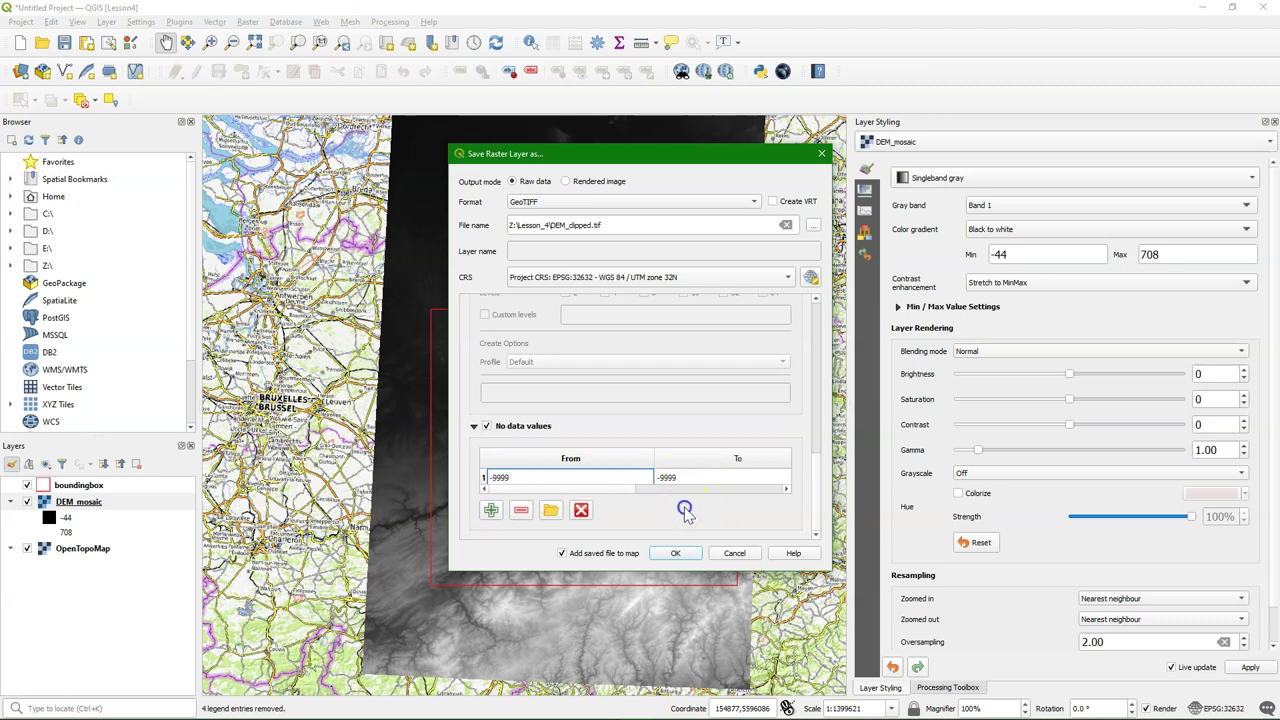
left_click(675, 553)
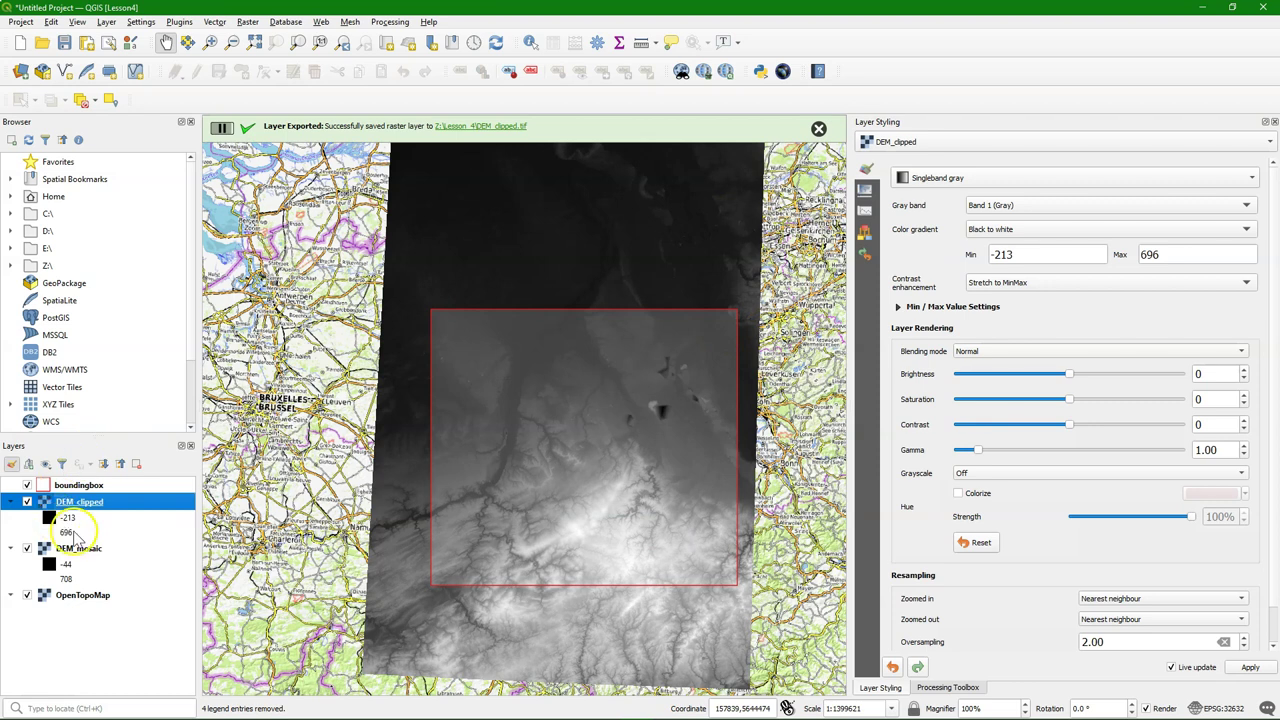
Remove DEM_mosaic, leaving DEM_clipped, boundingbox and OpenTopoMap in the project
left_click(75, 550)
right_click(75, 552)
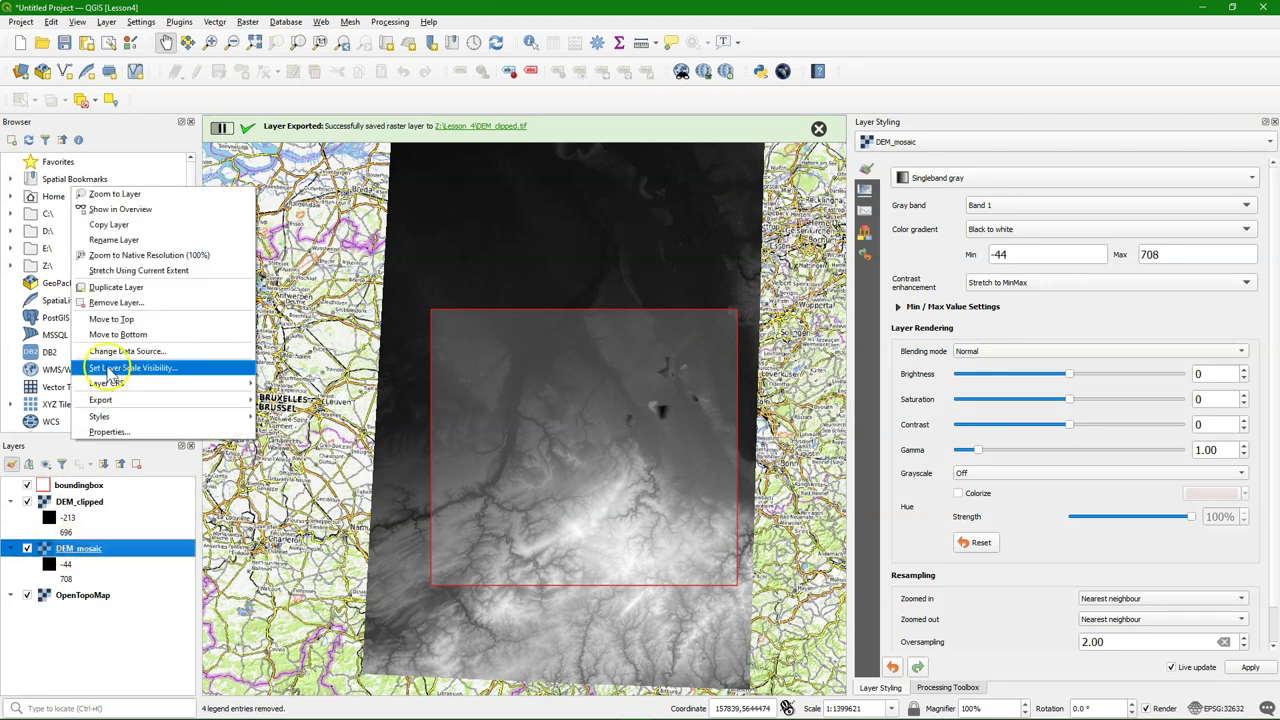
left_click(118, 301)
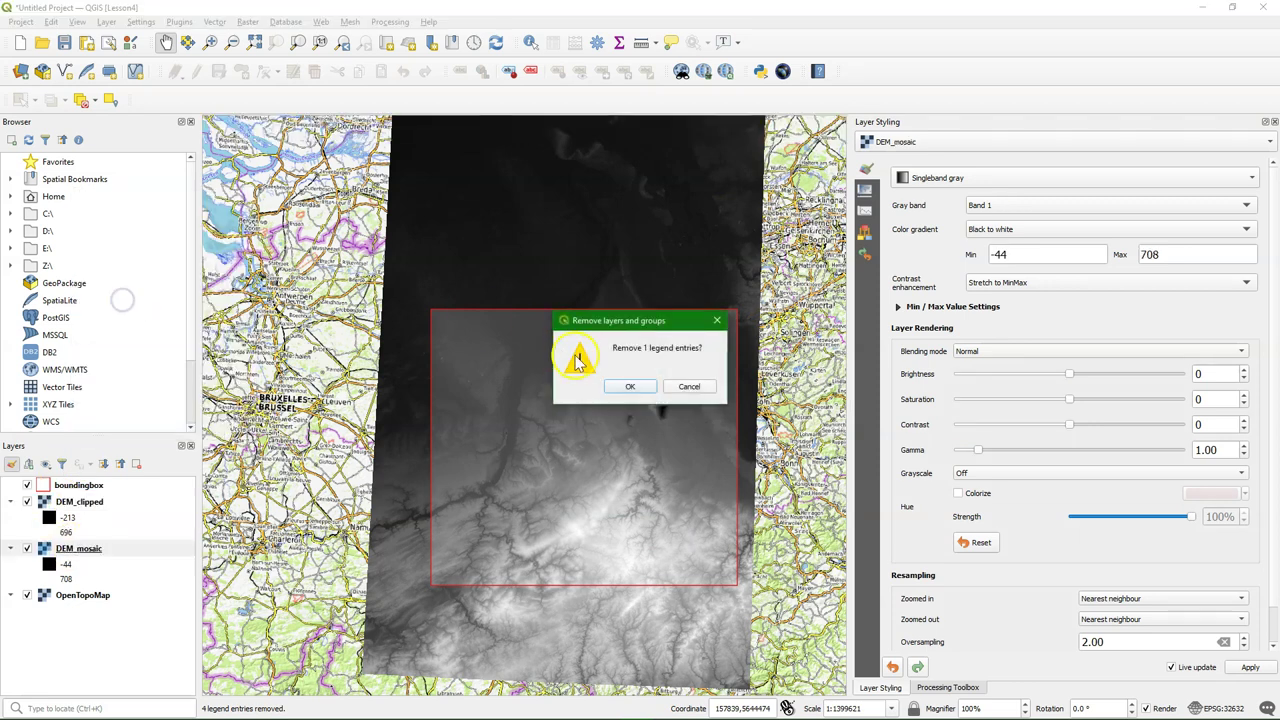
left_click(630, 383)
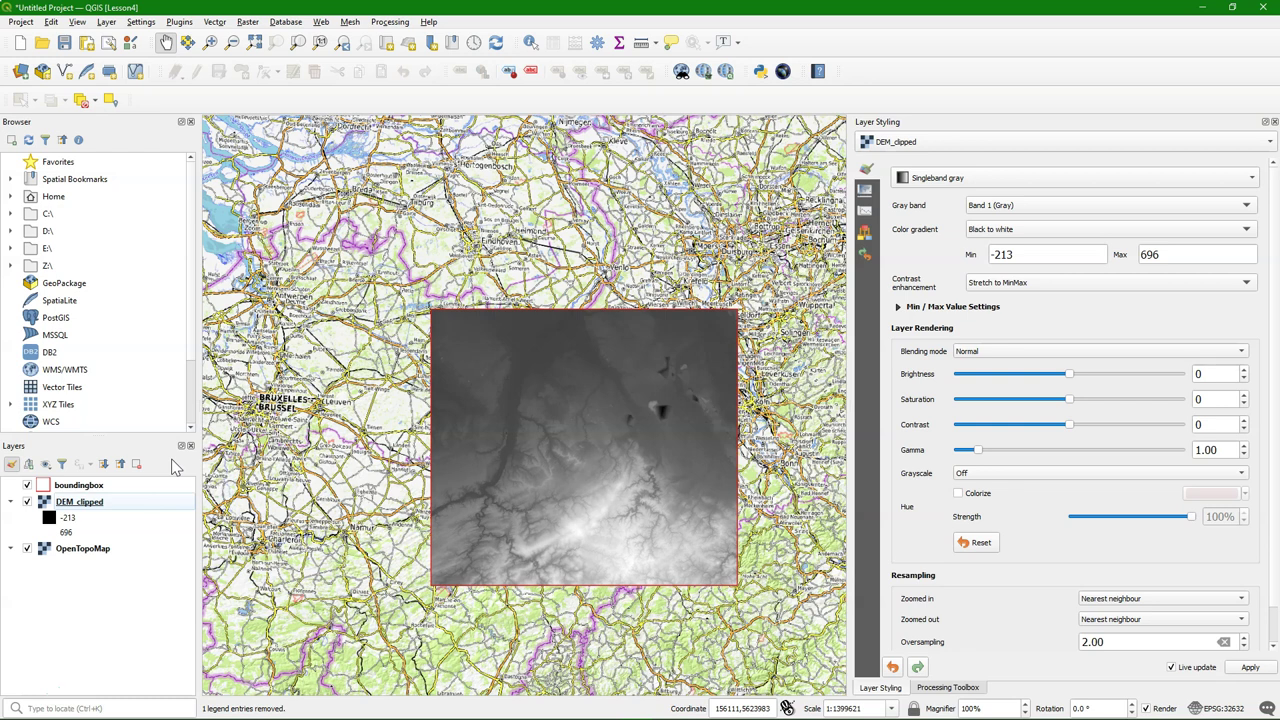
Render DEM_clipped as singleband pseudocolor with the cpt-city Topography 'elevation' ramp, classified -213 to 696
left_click(940, 177)
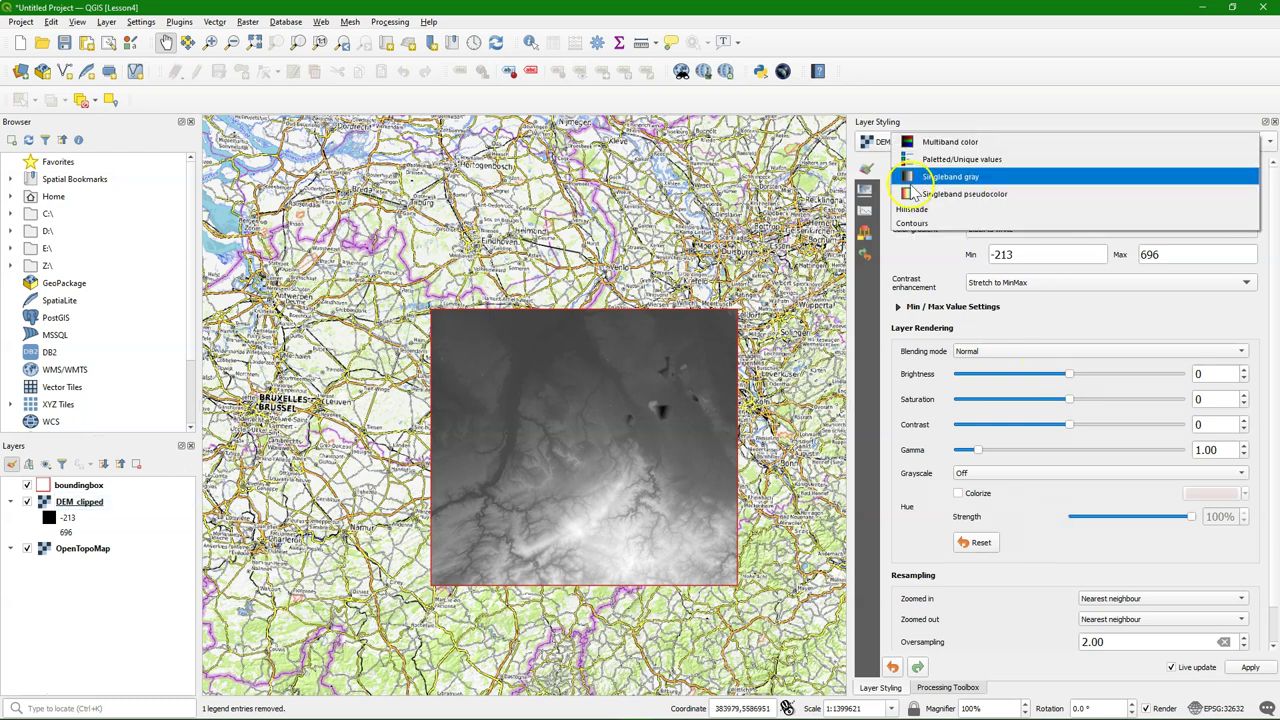
left_click(920, 193)
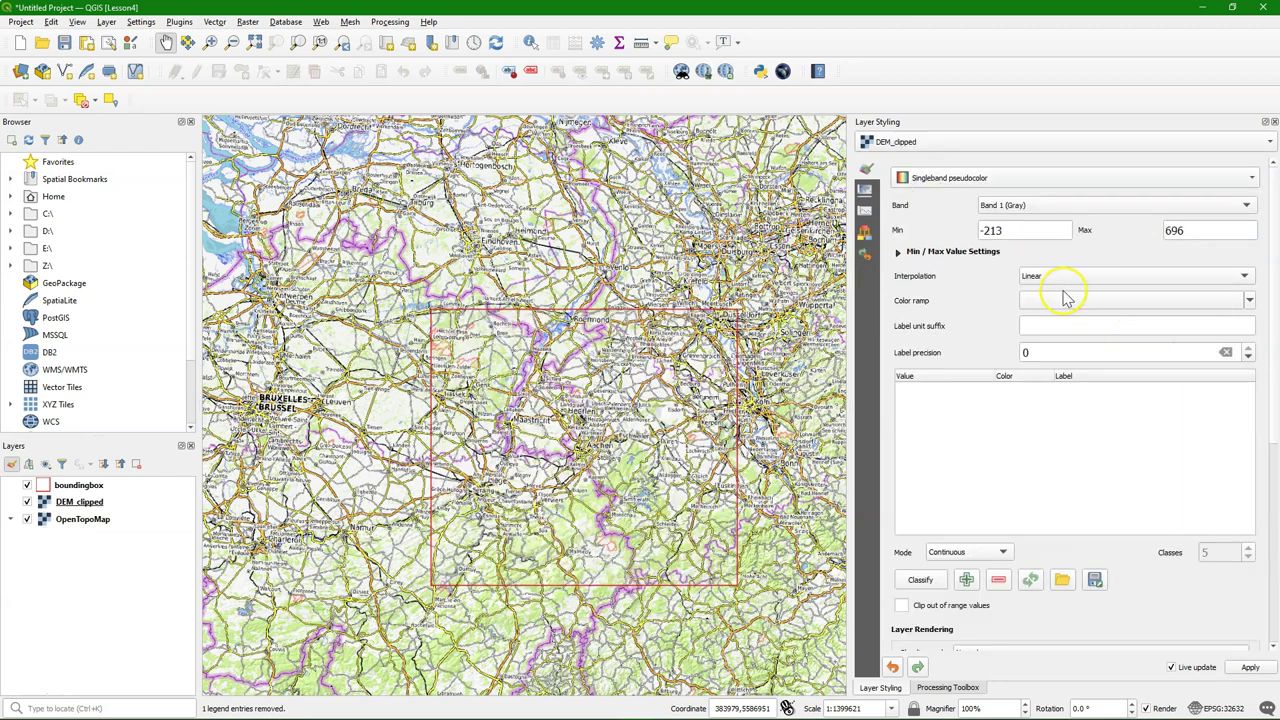
left_click(1249, 300)
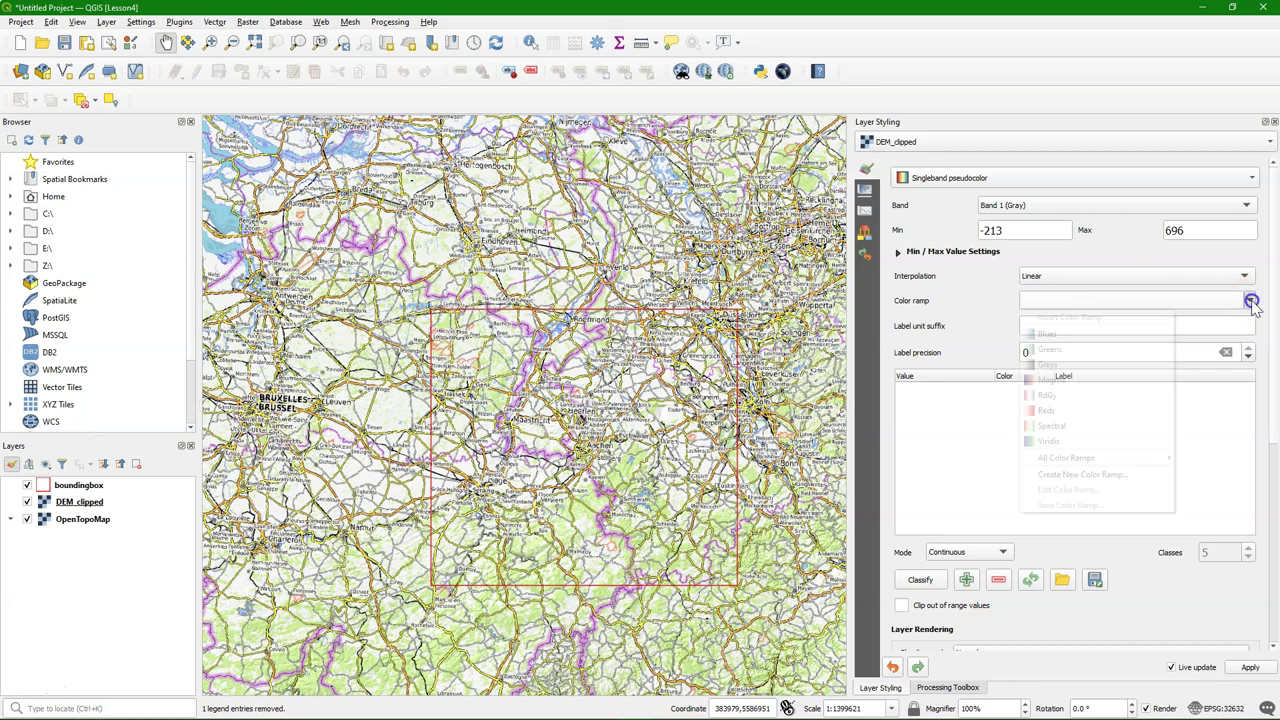
left_click(1105, 475)
left_click(594, 372)
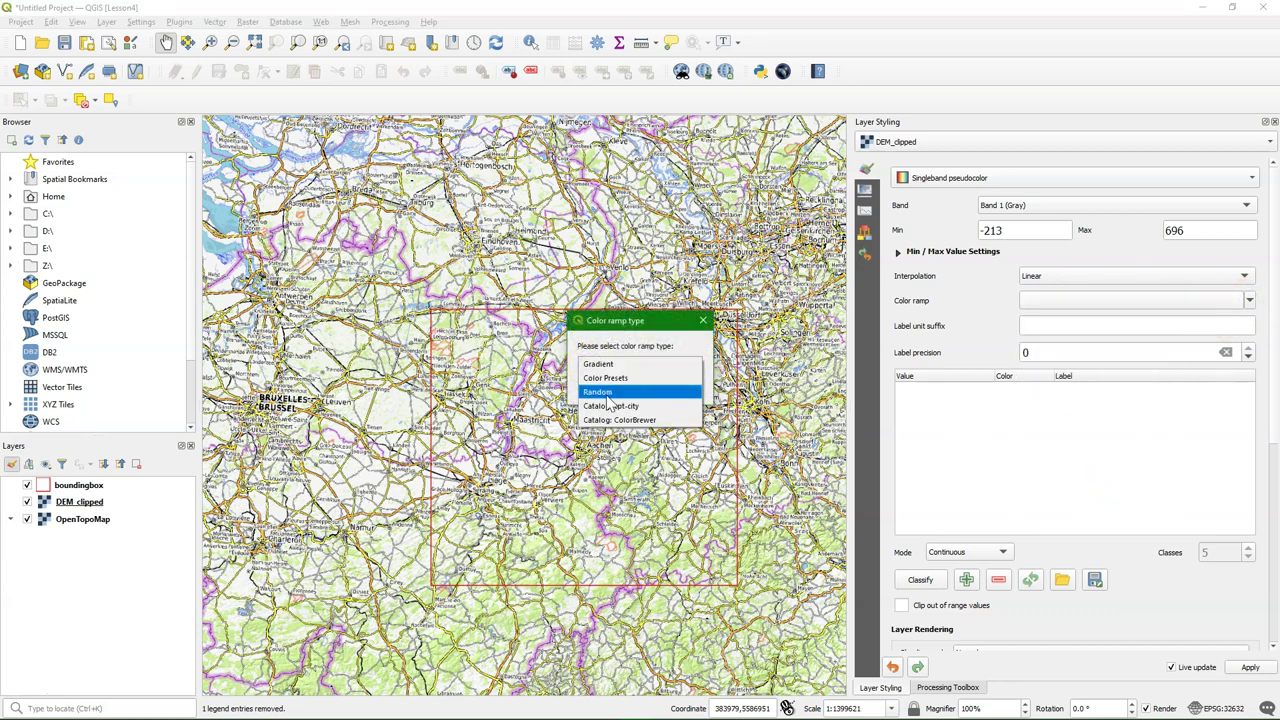
left_click(606, 403)
left_click(616, 388)
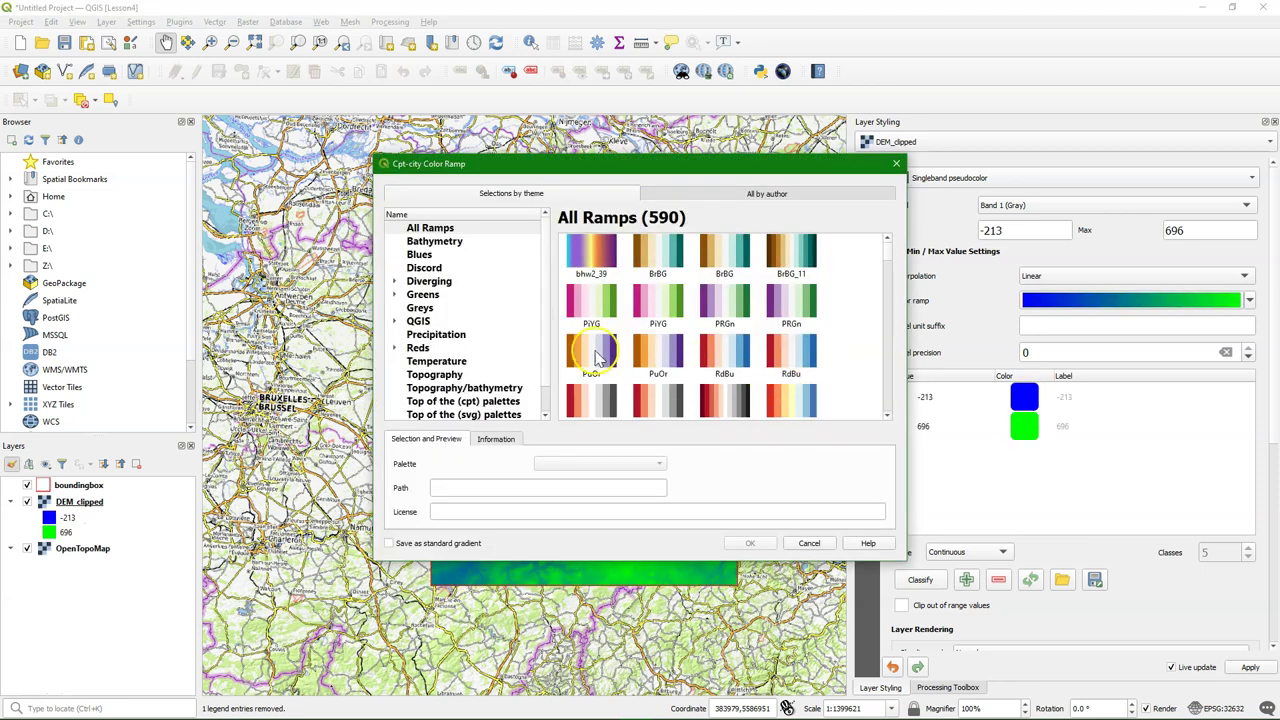
left_click(440, 374)
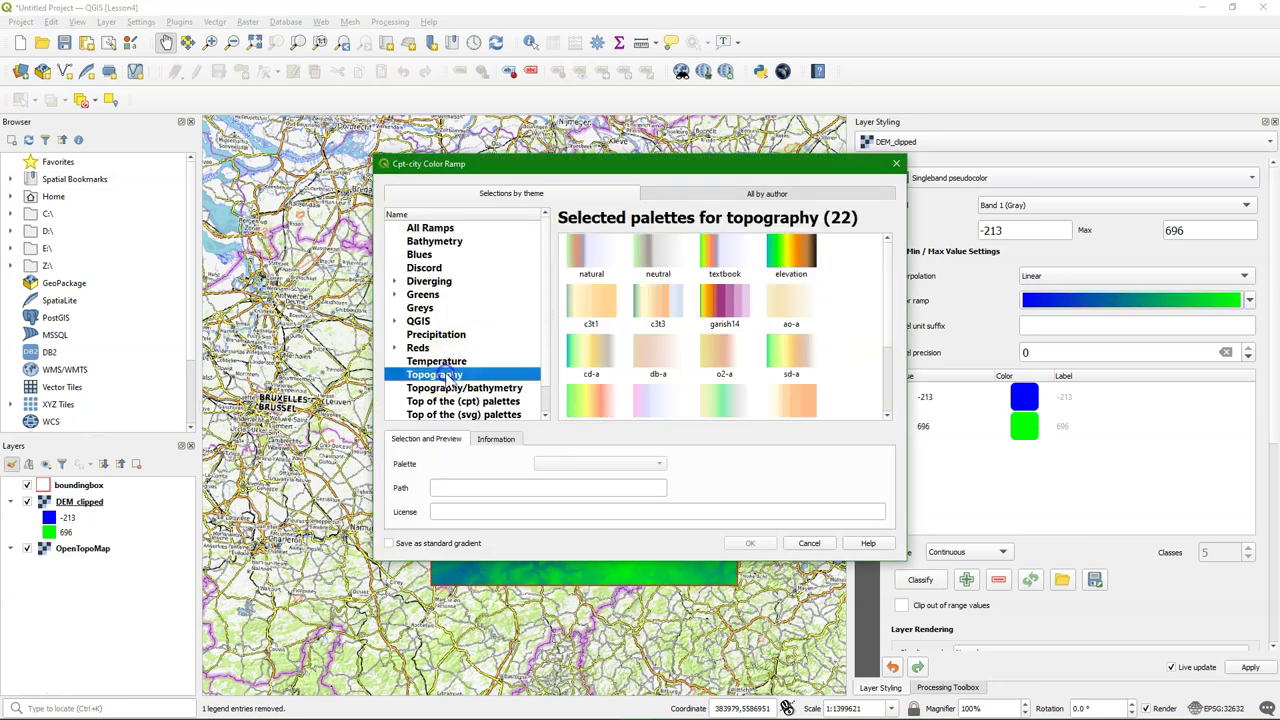
left_click(790, 258)
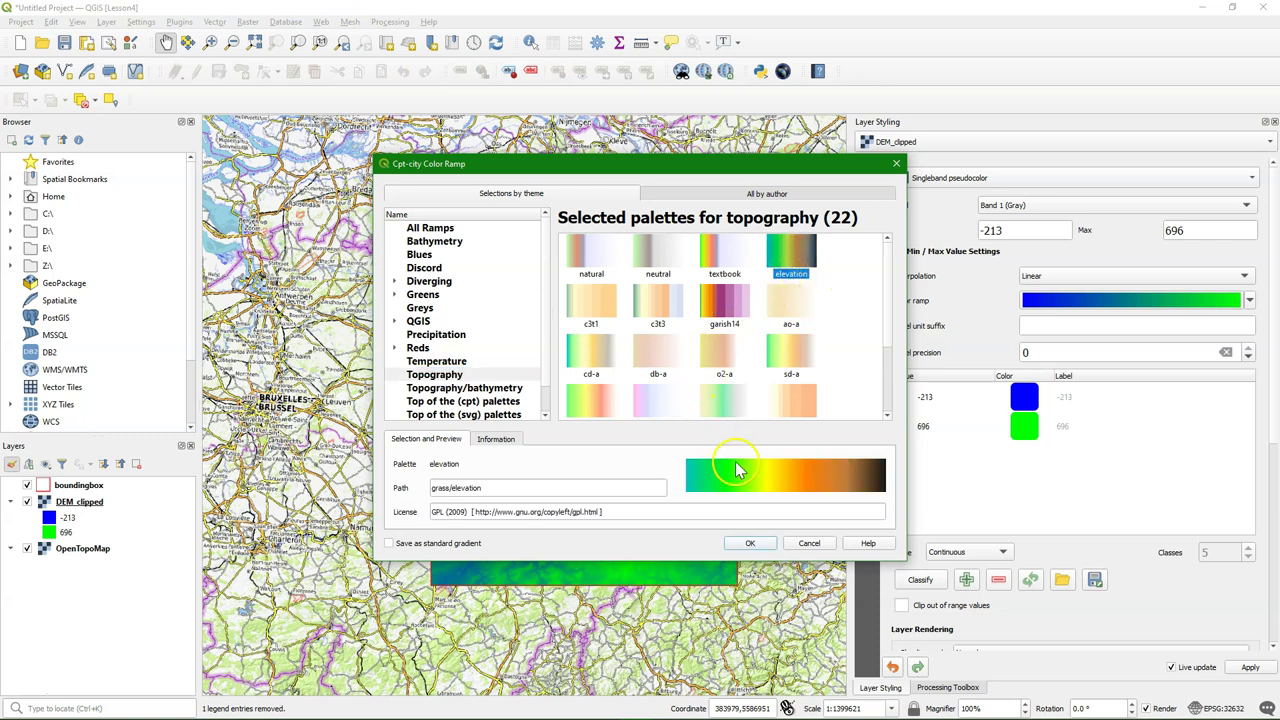
left_click(748, 543)
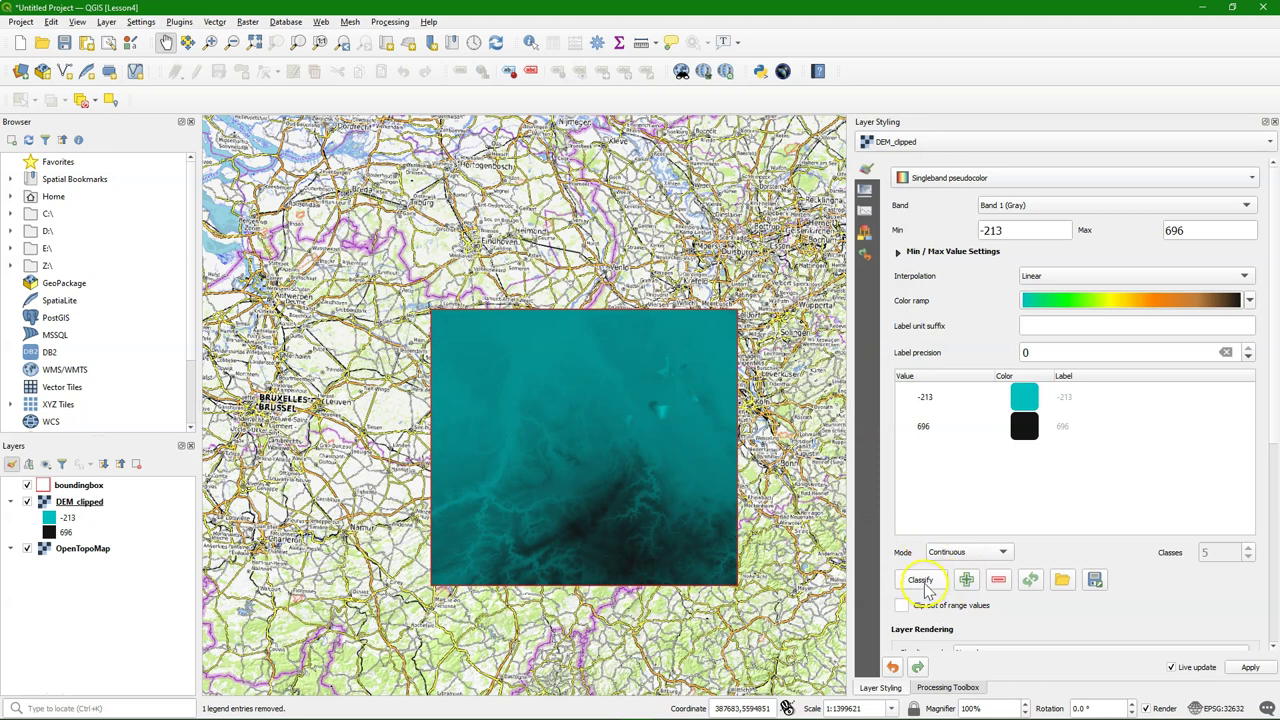
left_click(921, 581)
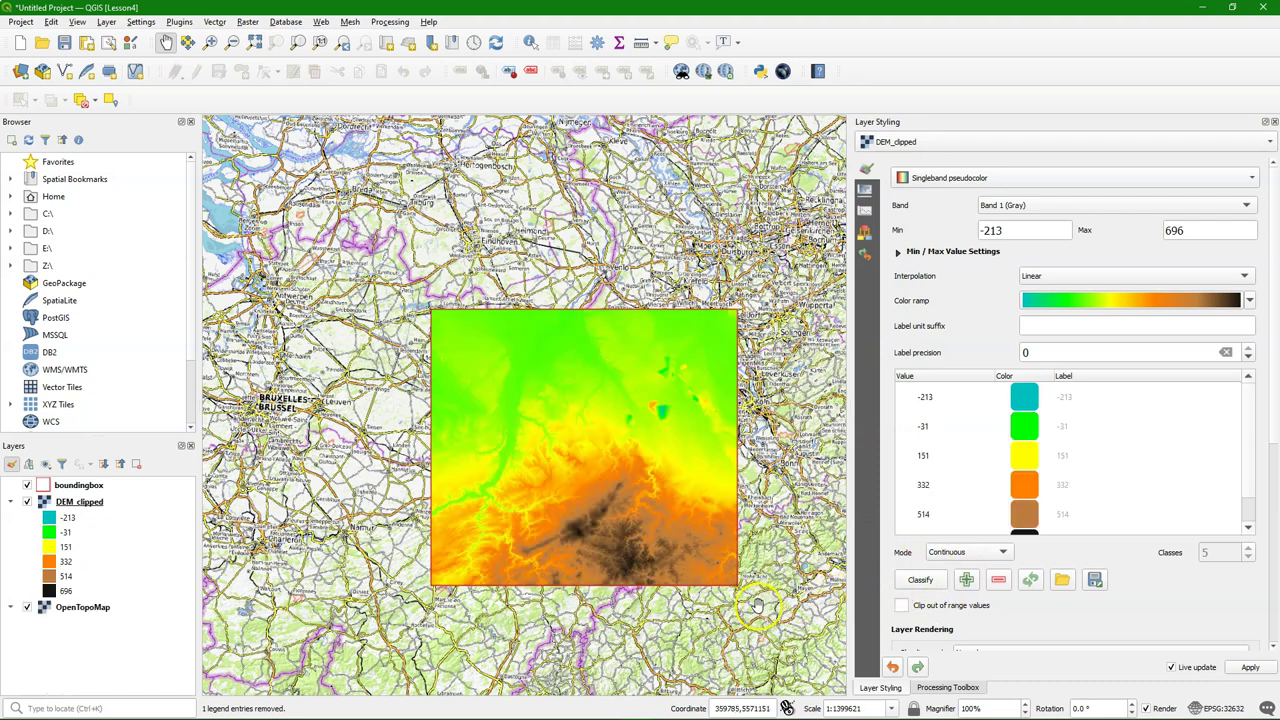
Zoom to DEM_clipped's extent and duplicate the layer
right_click(78, 502)
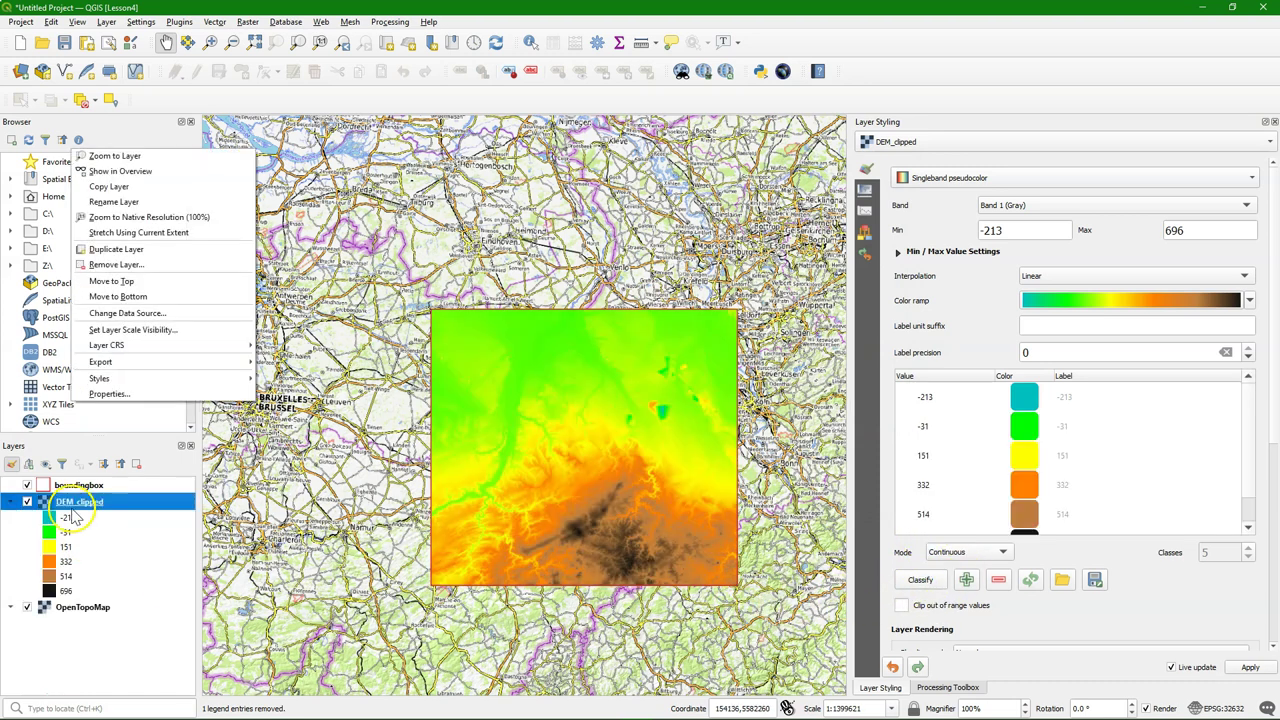
left_click(146, 160)
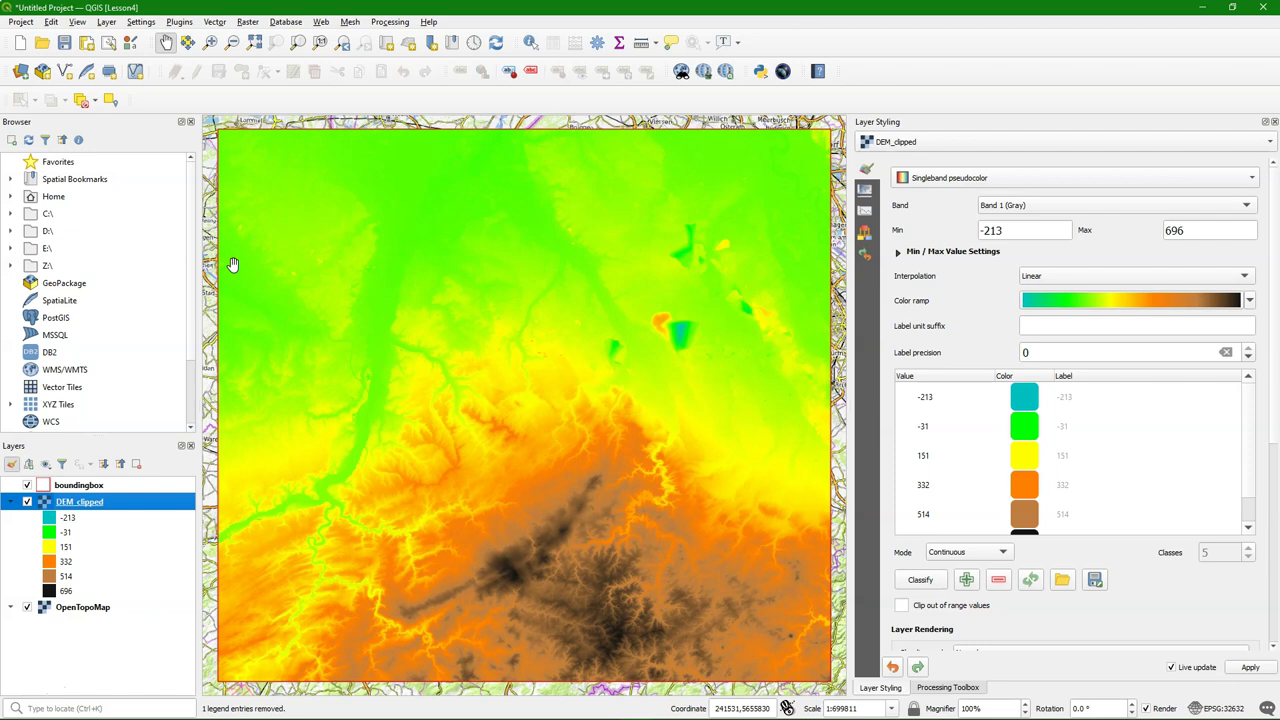
right_click(68, 508)
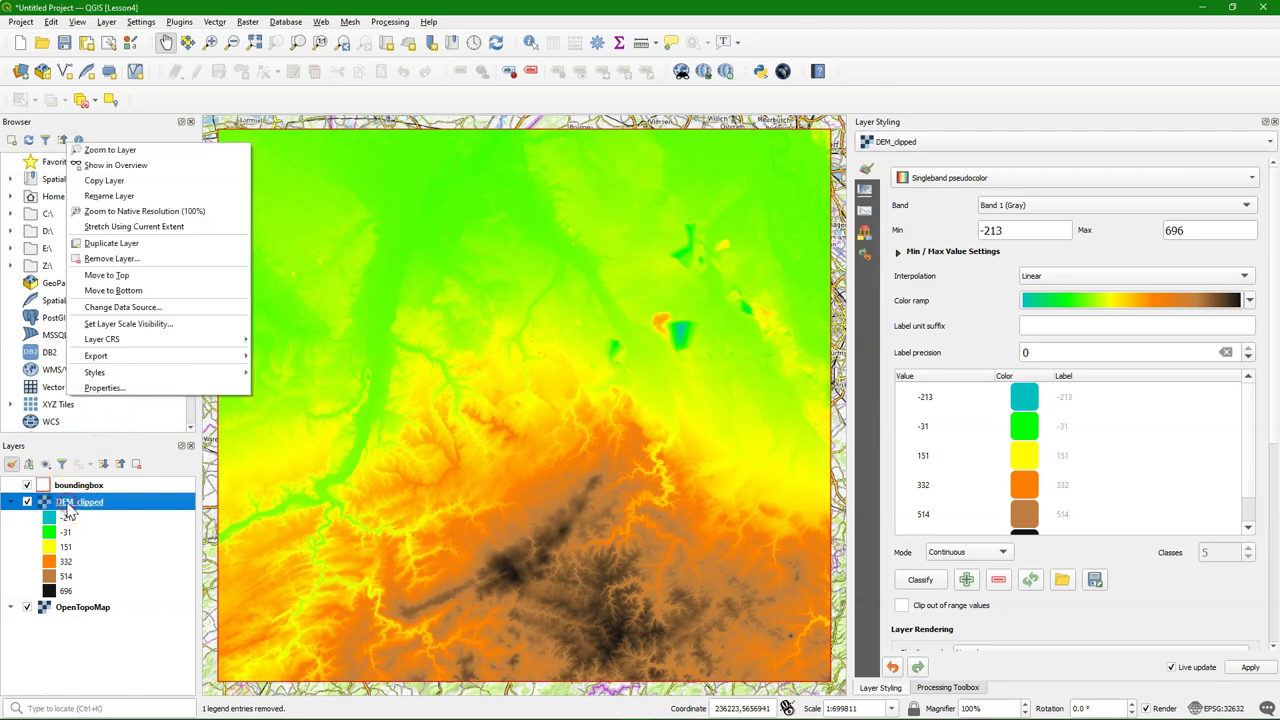
left_click(112, 243)
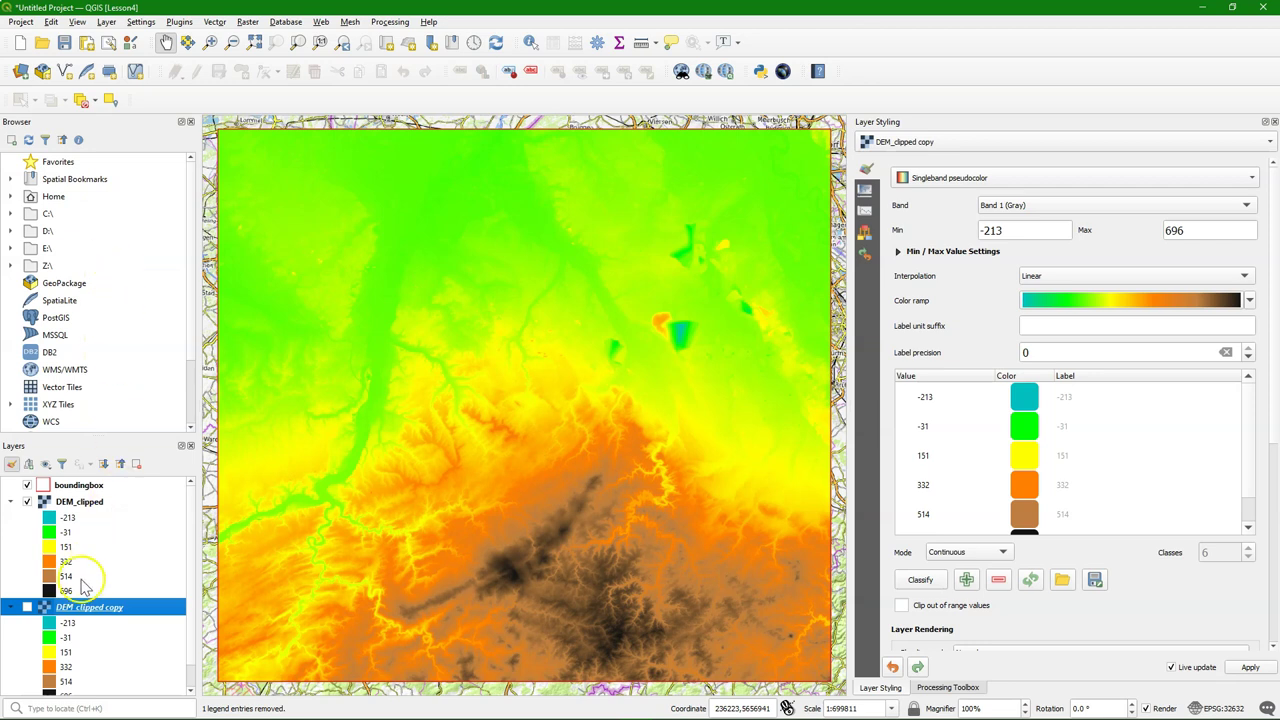
Rename the copy to 'hillshade', hide DEM_clipped and show hillshade
left_click(70, 610)
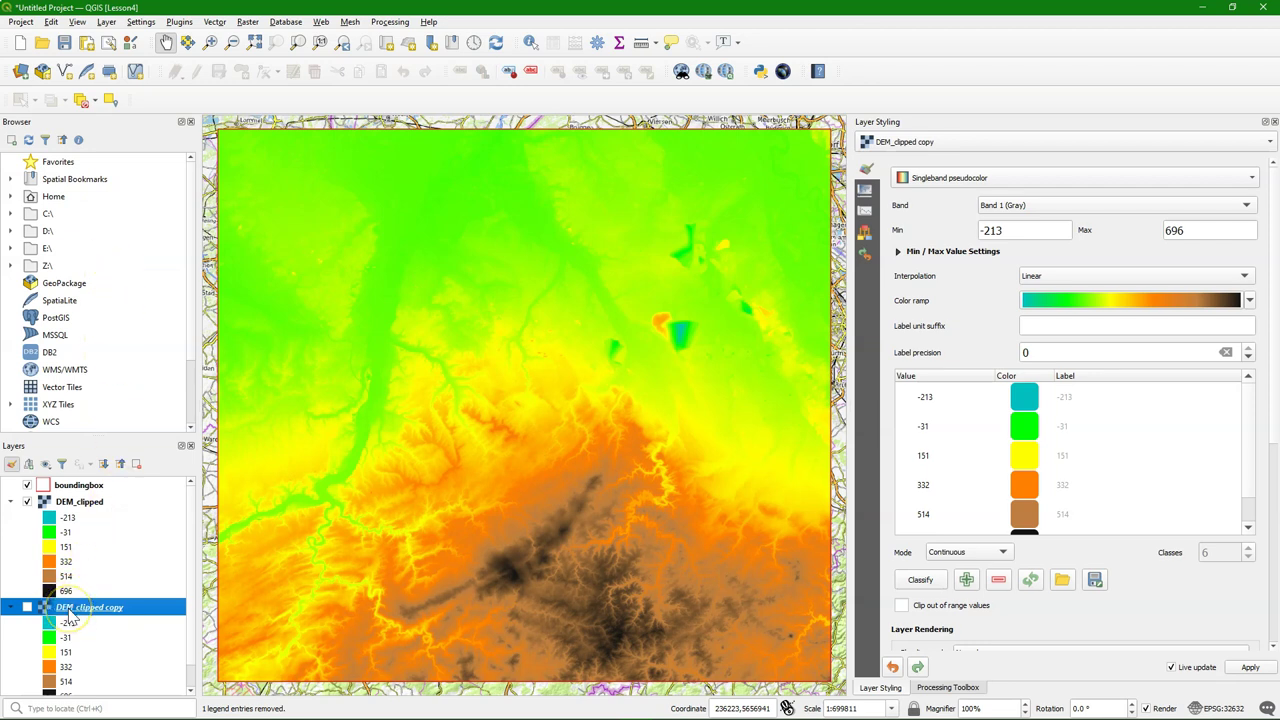
right_click(70, 612)
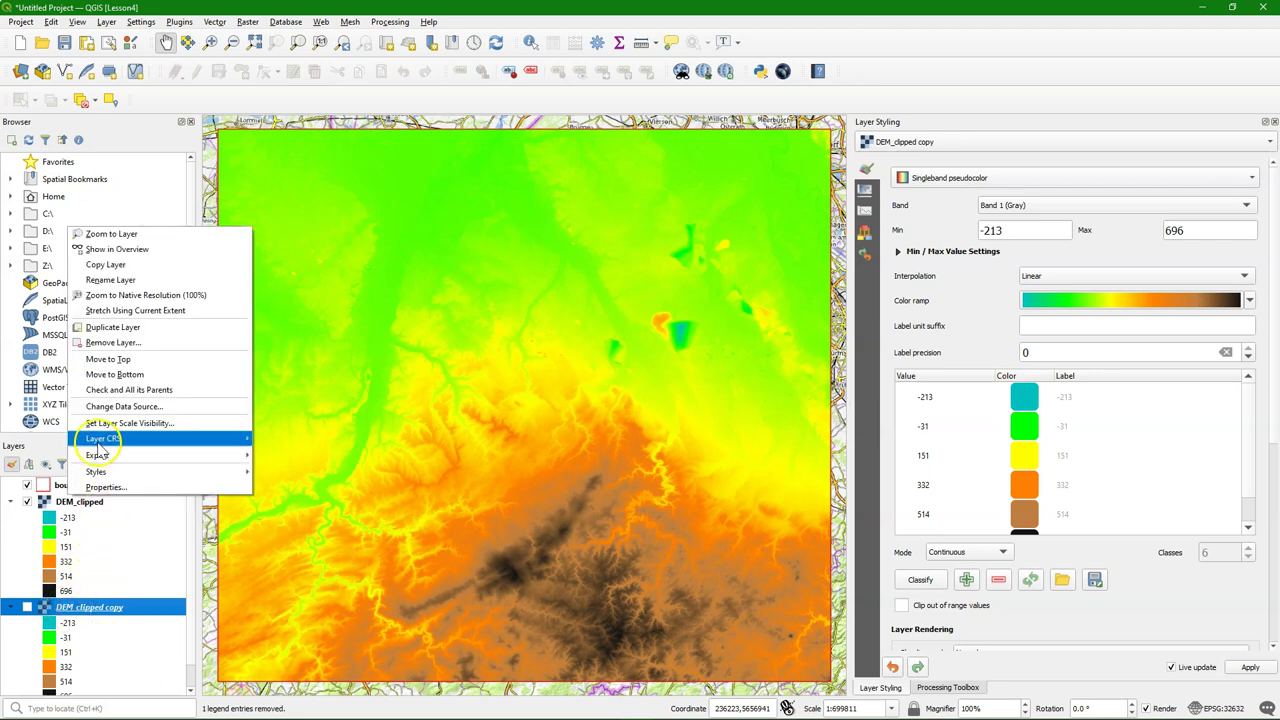
left_click(97, 281)
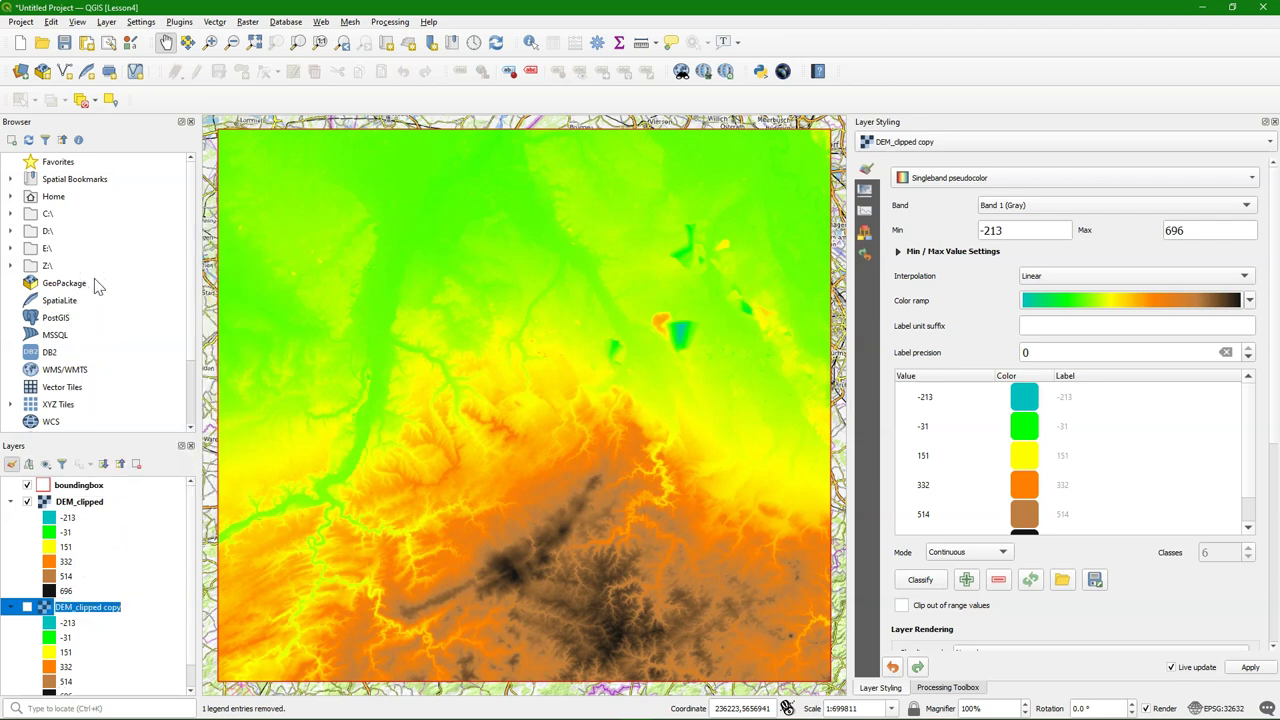
type("hillshade")
key("Return")
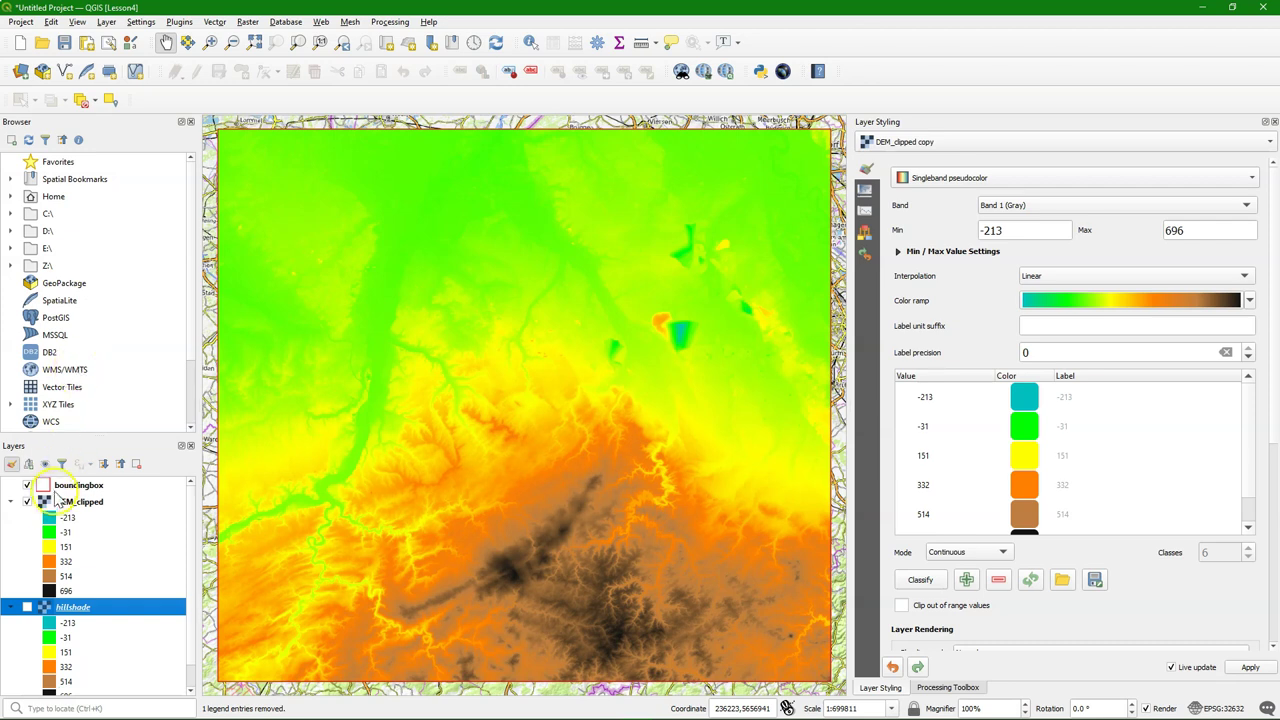
left_click(27, 501)
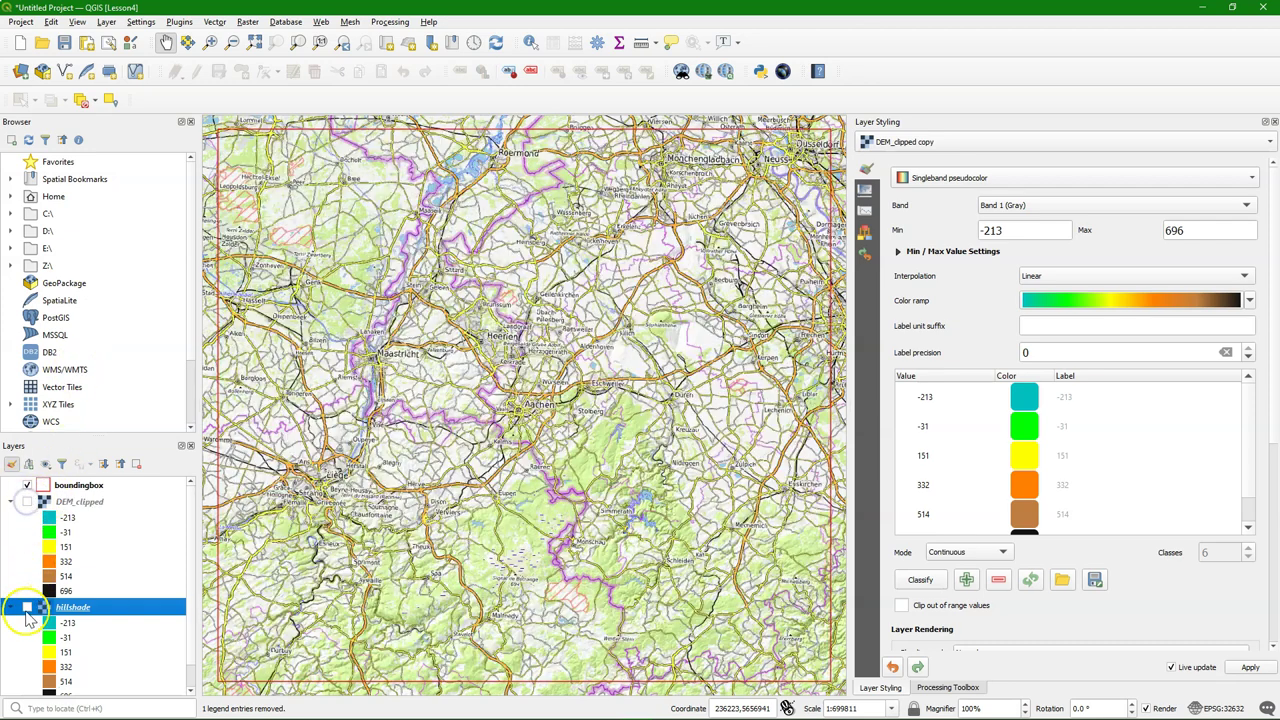
left_click(27, 607)
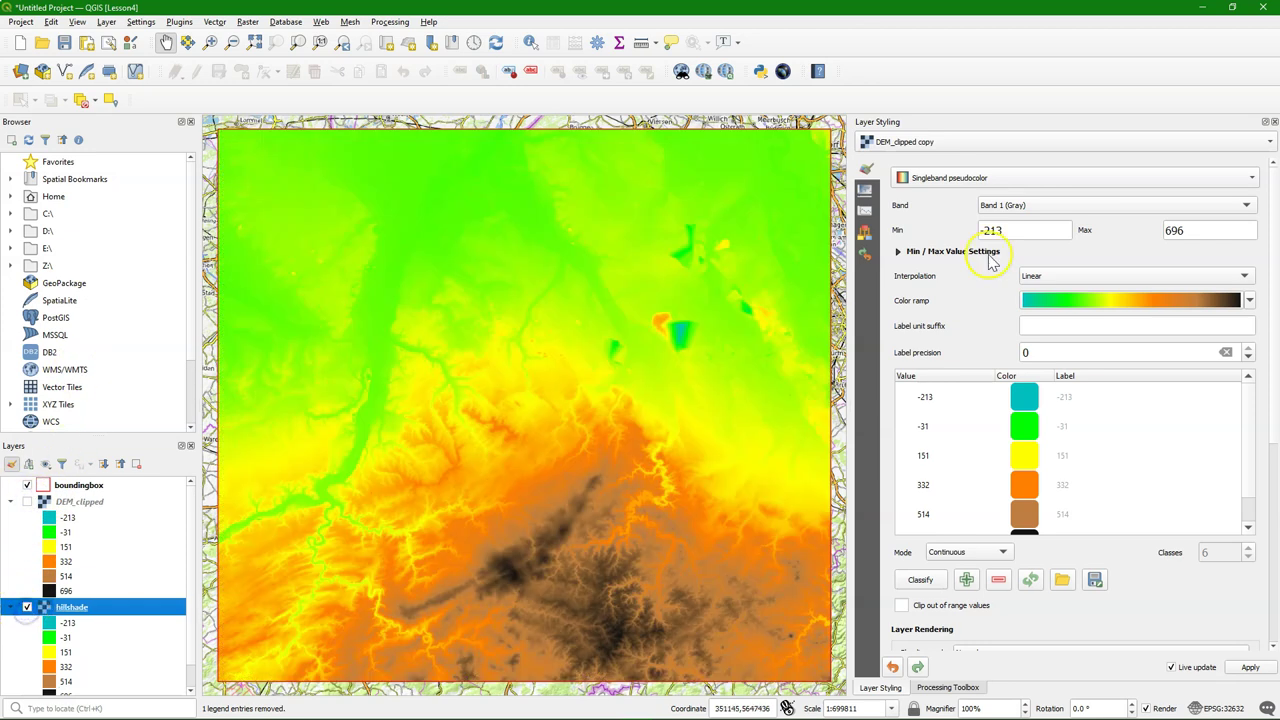
Render the layer as Hillshade with Bilinear zoomed-in and Cubic zoomed-out resampling
left_click(1010, 183)
left_click(962, 189)
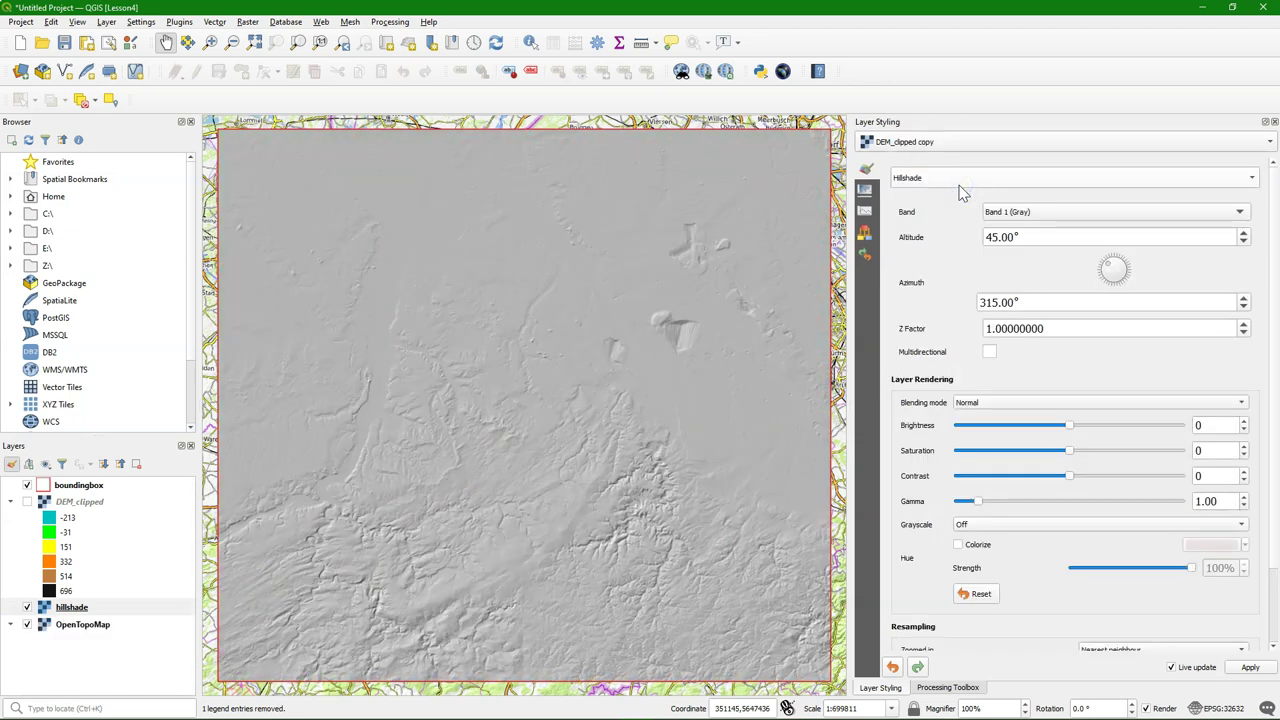
left_click(738, 384)
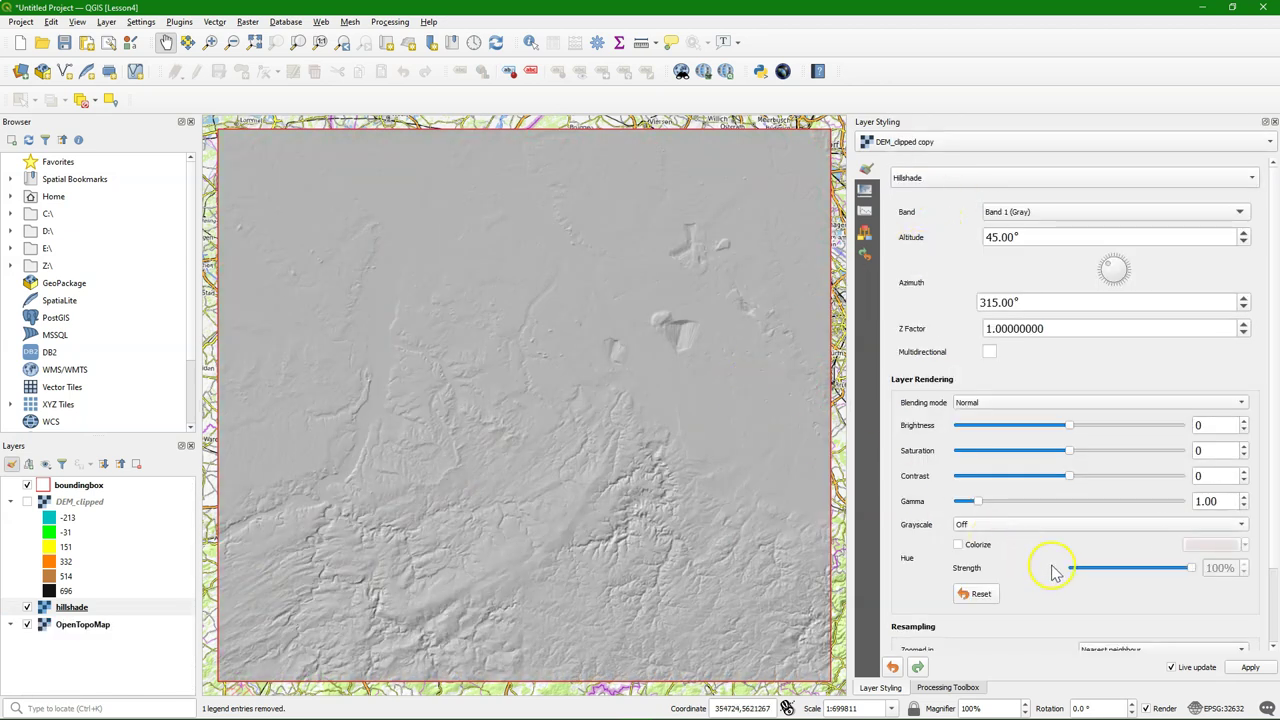
scroll(655, 488, "up", 3)
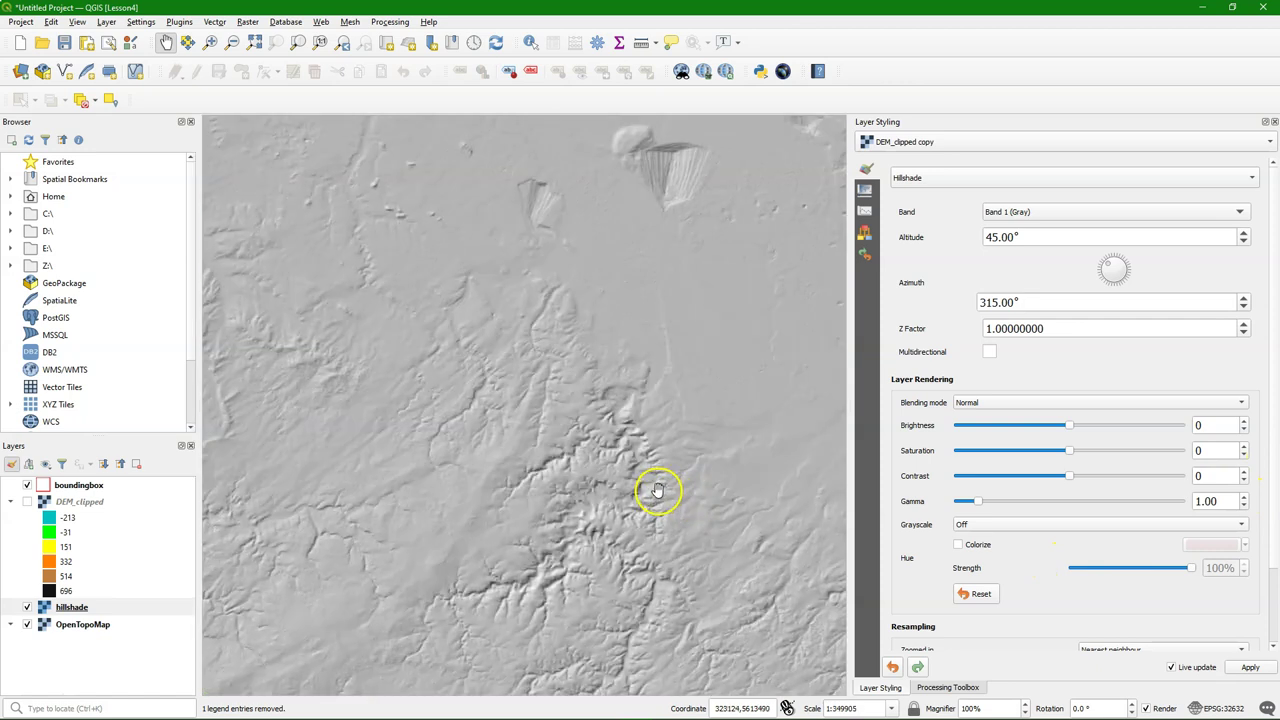
scroll(1250, 522, "down", 3)
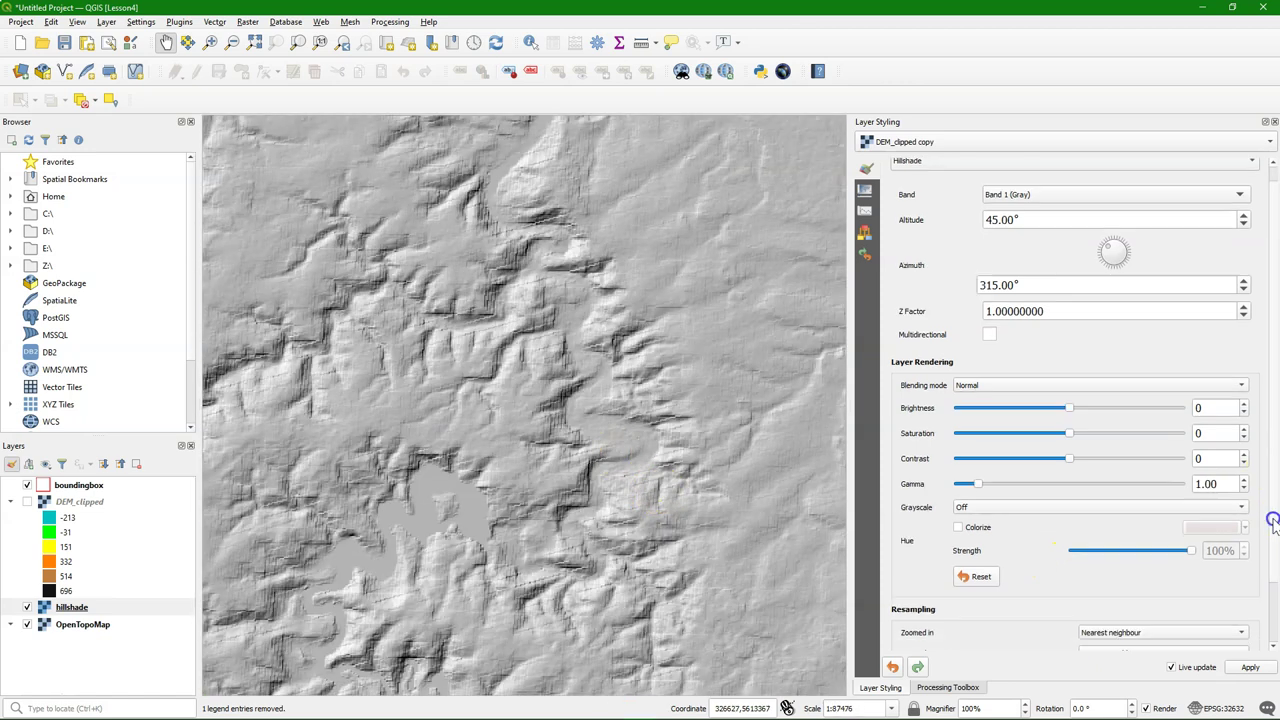
left_click(1126, 564)
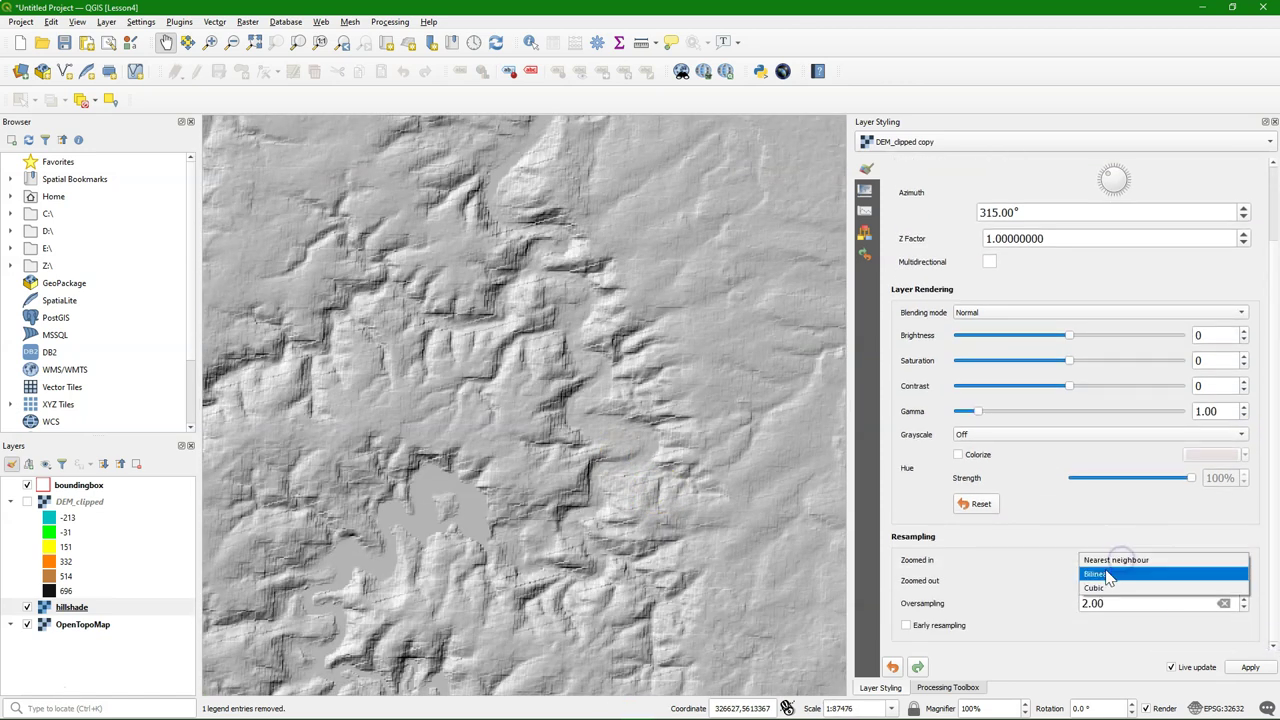
left_click(1107, 574)
left_click(1163, 581)
left_click(1120, 607)
scroll(514, 471, "down", 2)
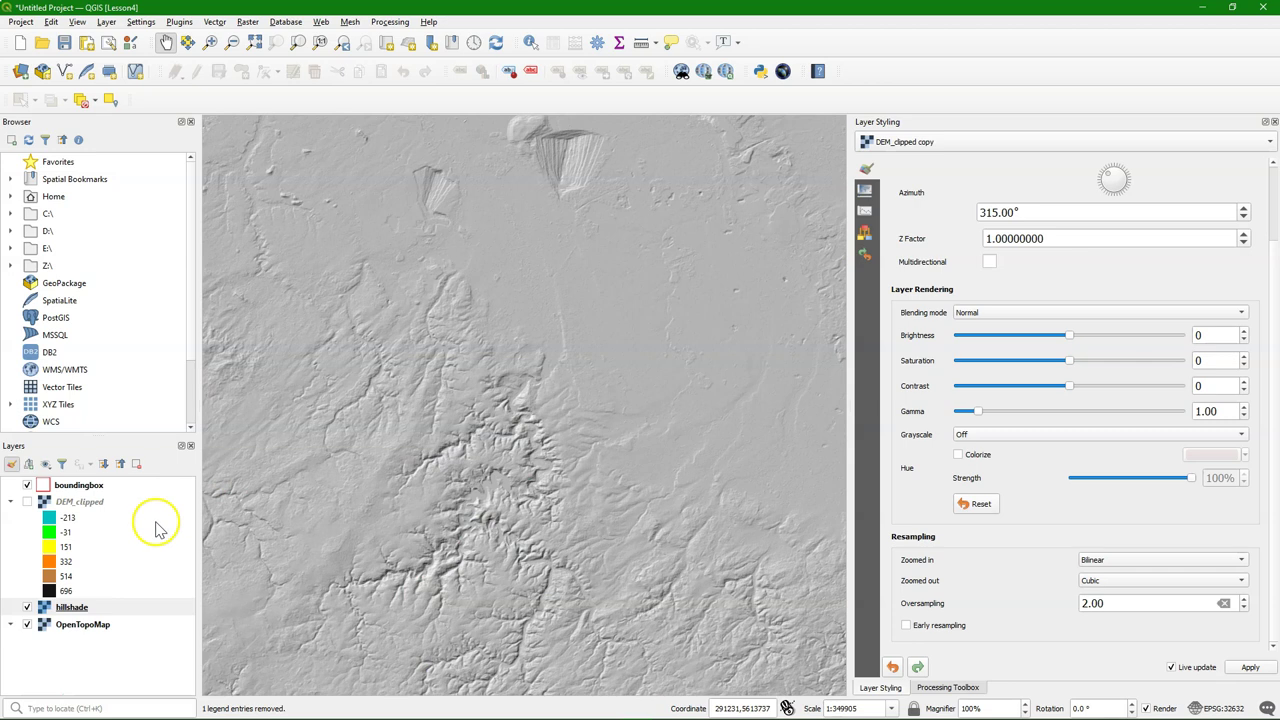
Show DEM_clipped with Multiply blending over the hillshade and zoom to its full extent
left_click(27, 501)
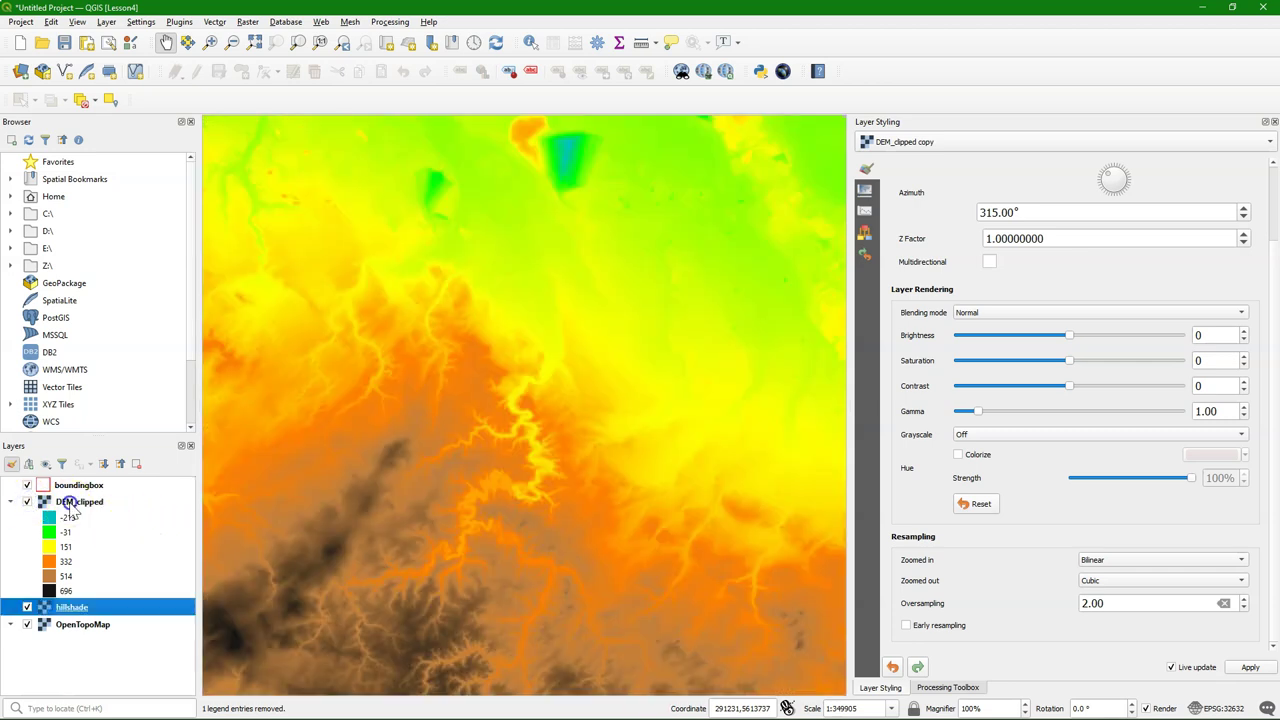
left_click(72, 501)
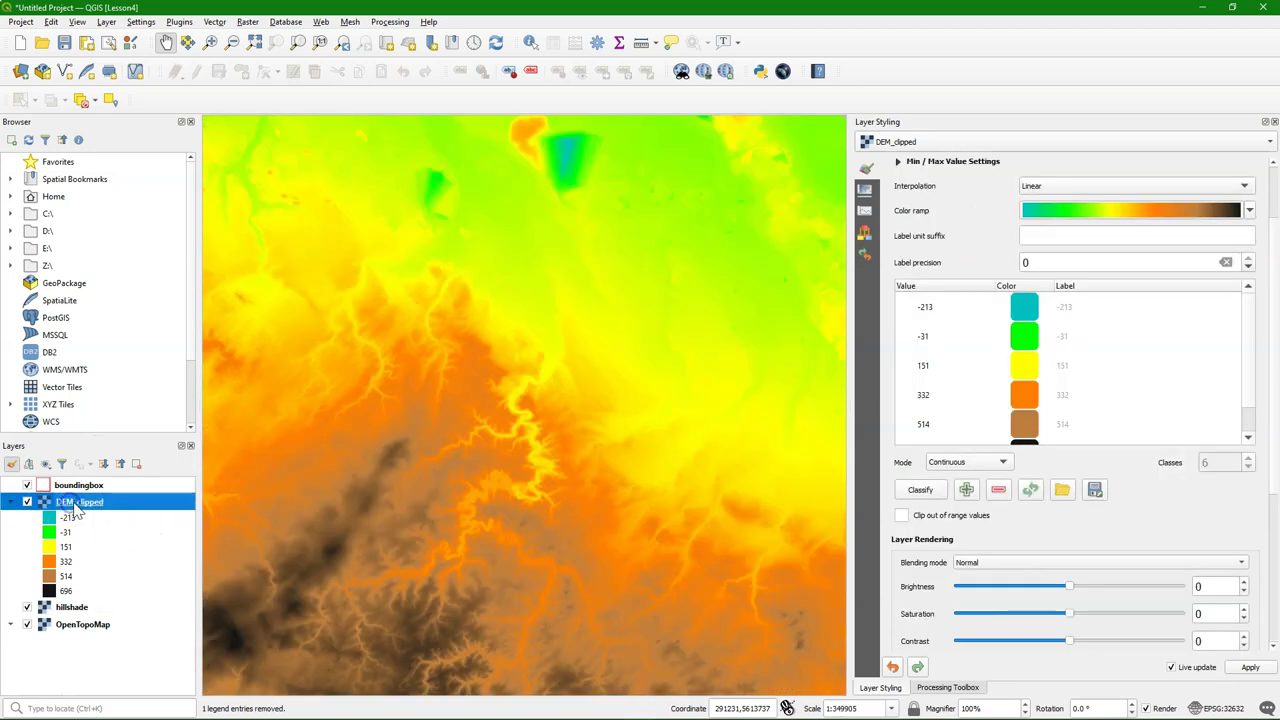
left_click(1035, 565)
left_click(973, 627)
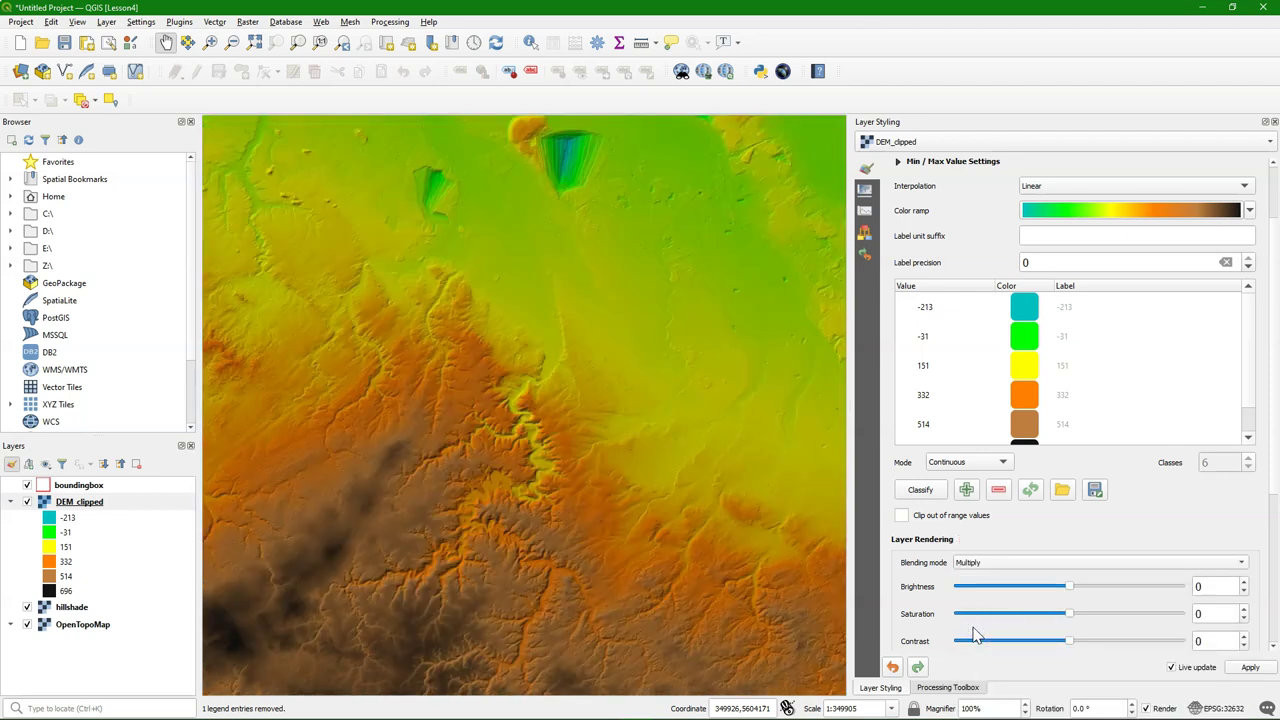
left_click_drag(560, 469, 680, 442)
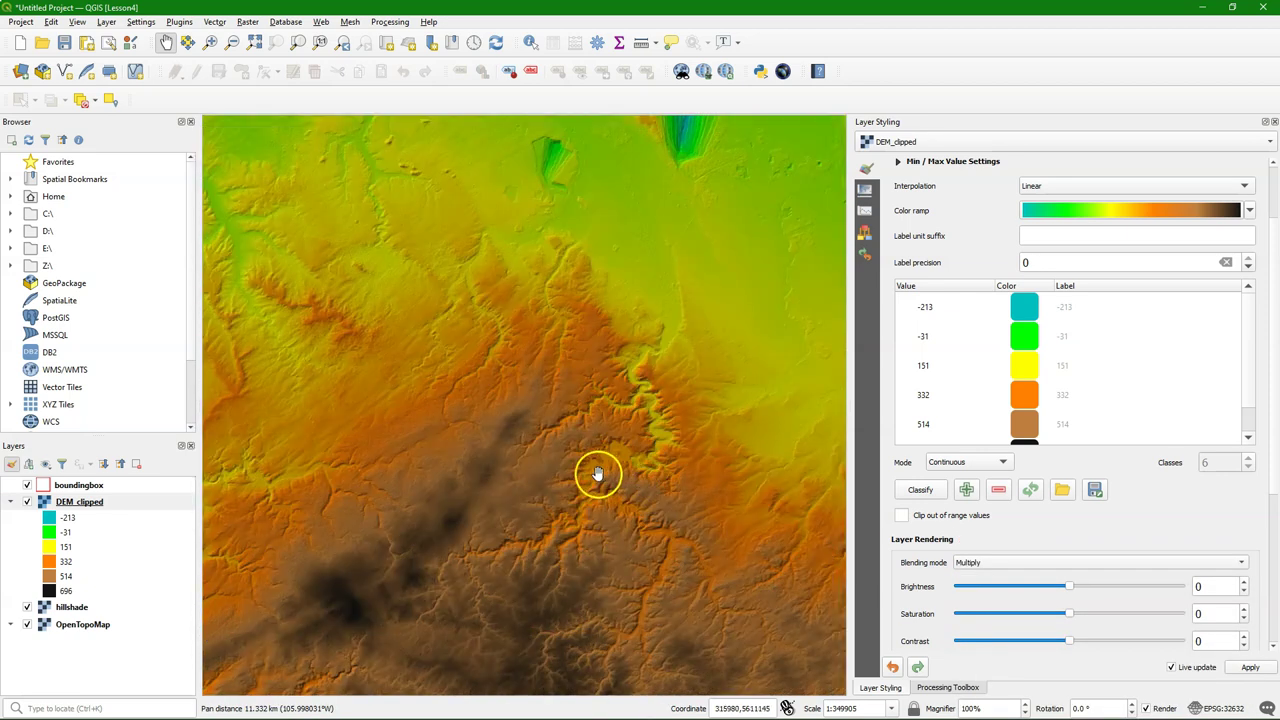
right_click(87, 515)
left_click(125, 157)
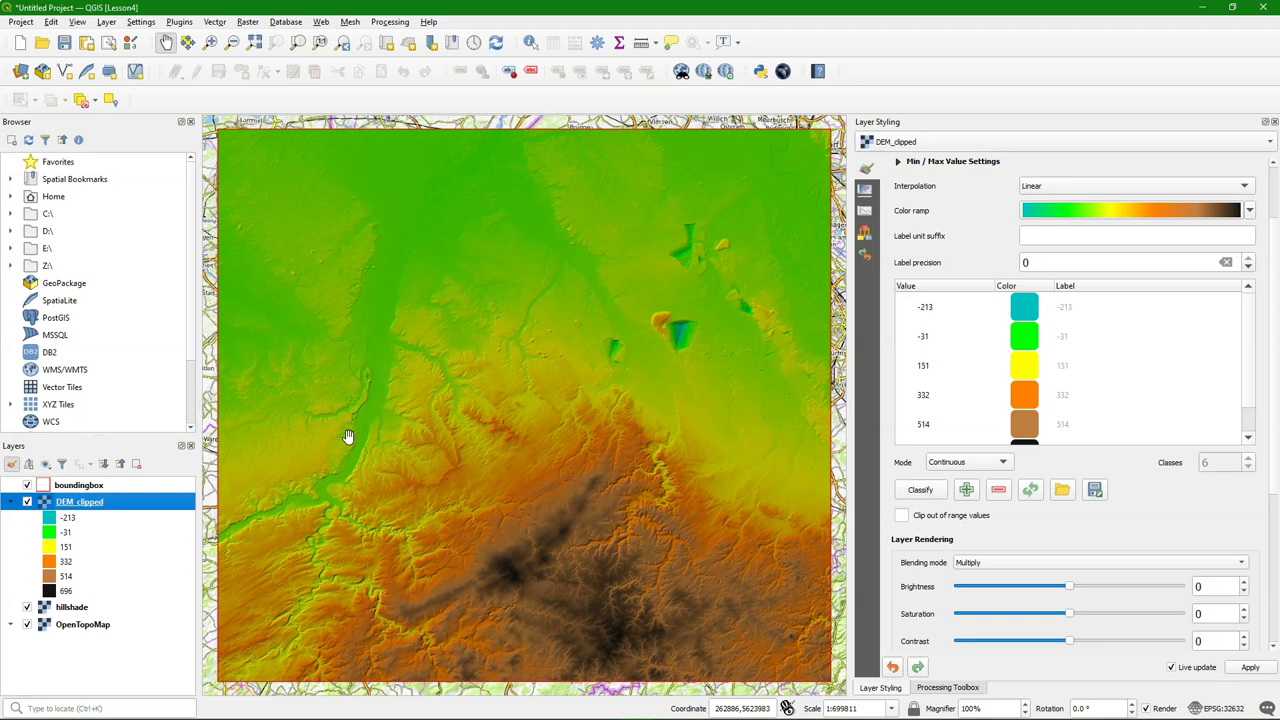
Search 'pcr' in the plugin manager and install PCRaster Tools
left_click(344, 428)
left_click(179, 23)
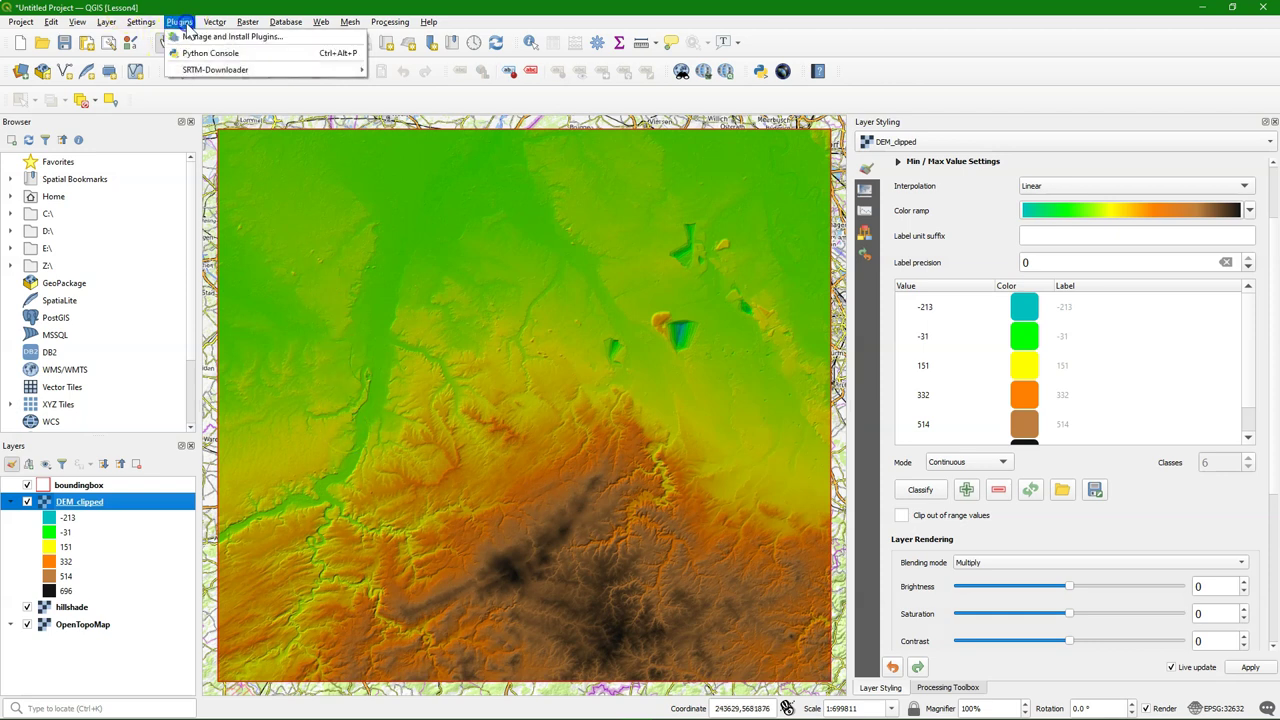
left_click(226, 37)
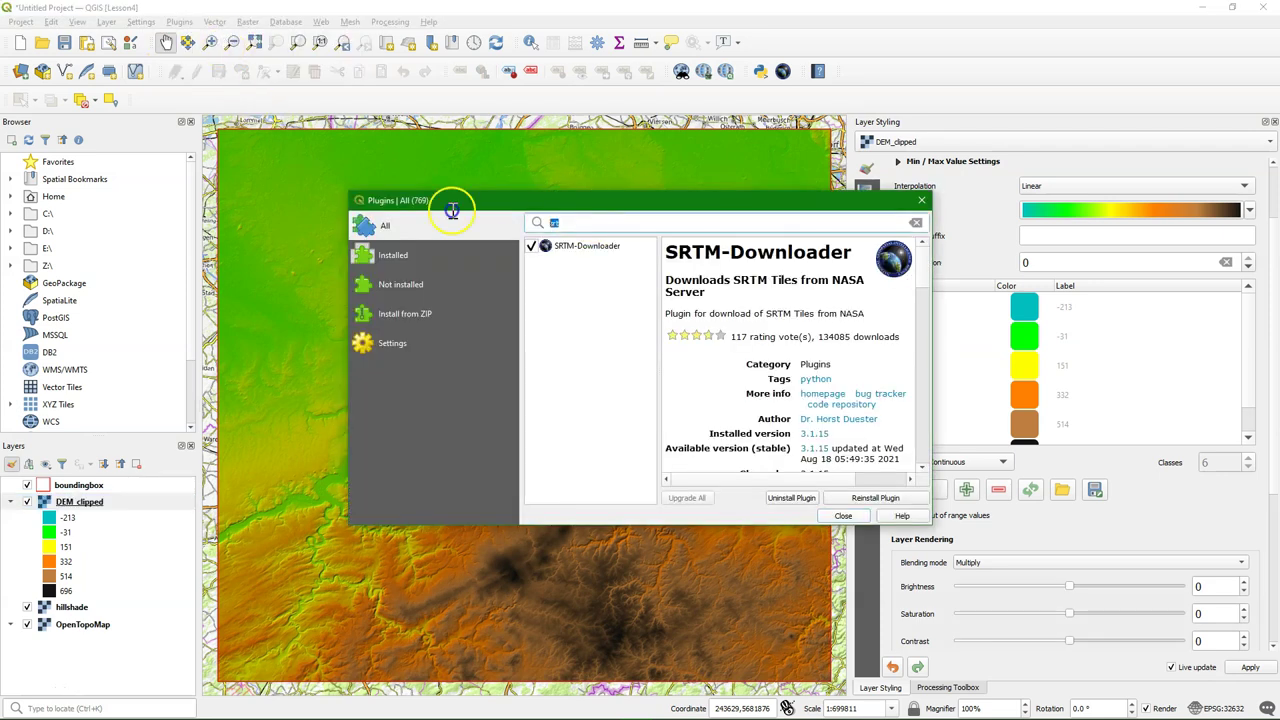
type("pcr")
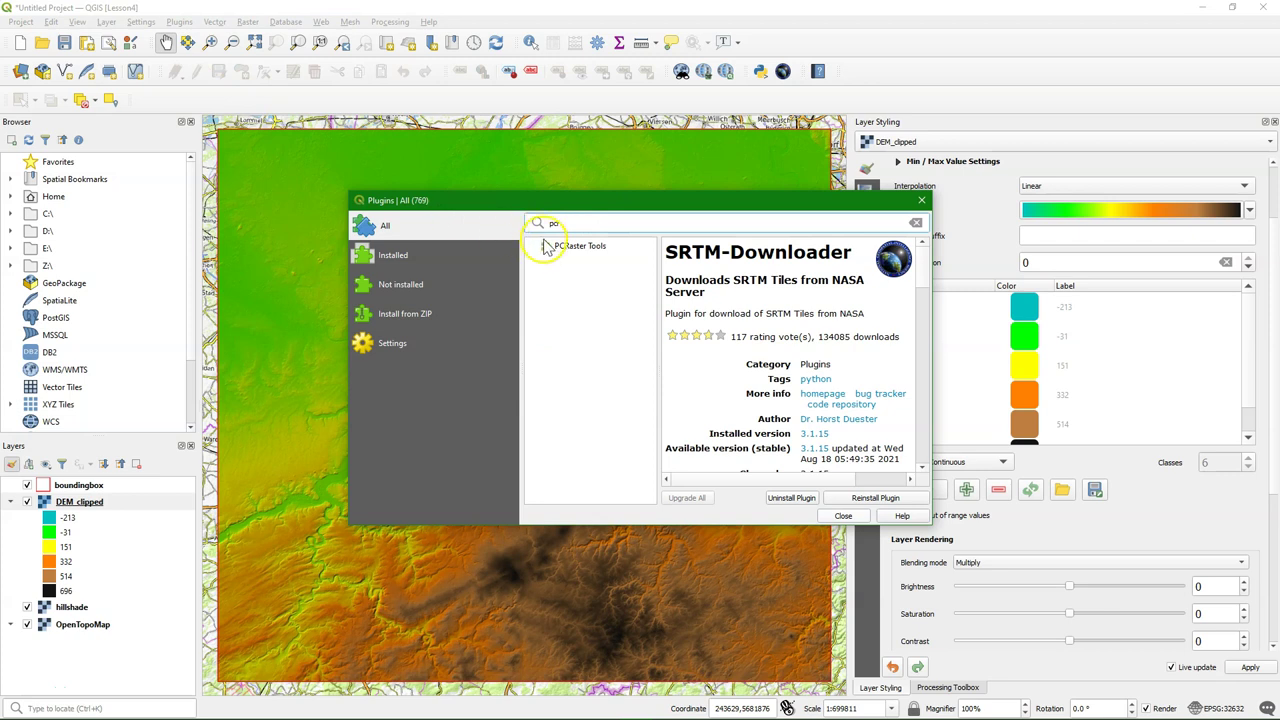
left_click(588, 247)
left_click(875, 497)
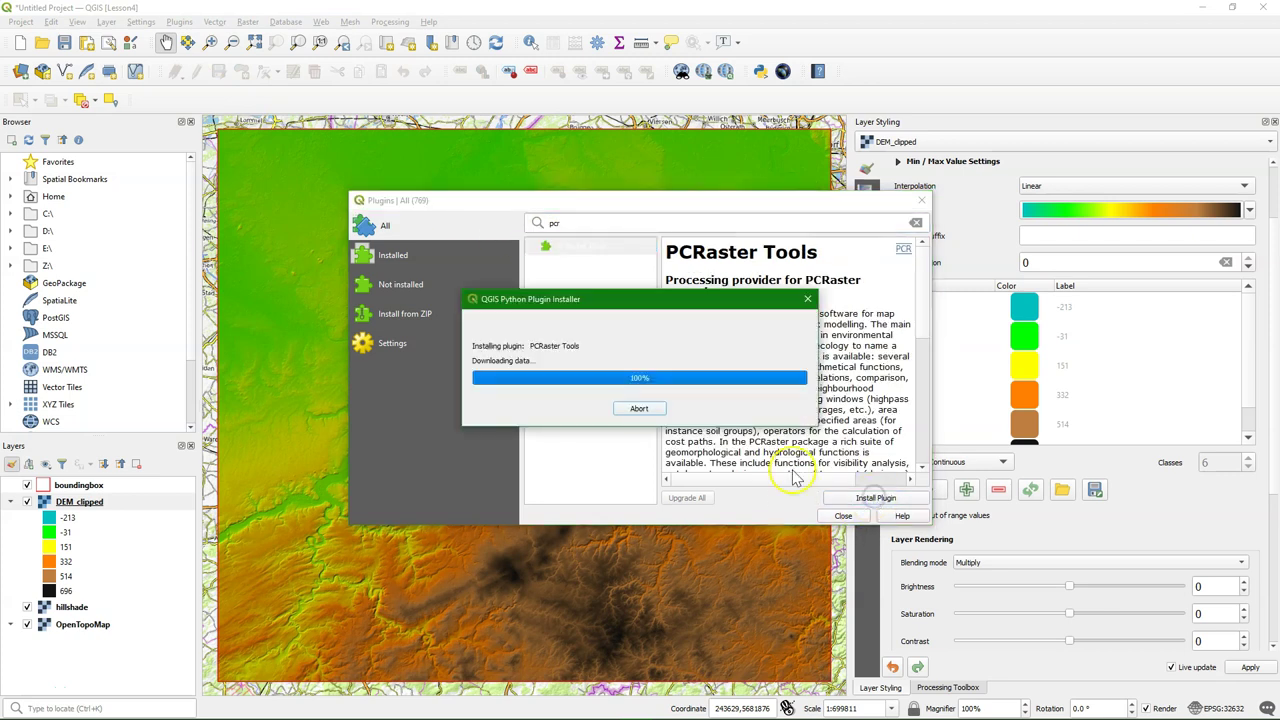
left_click(845, 517)
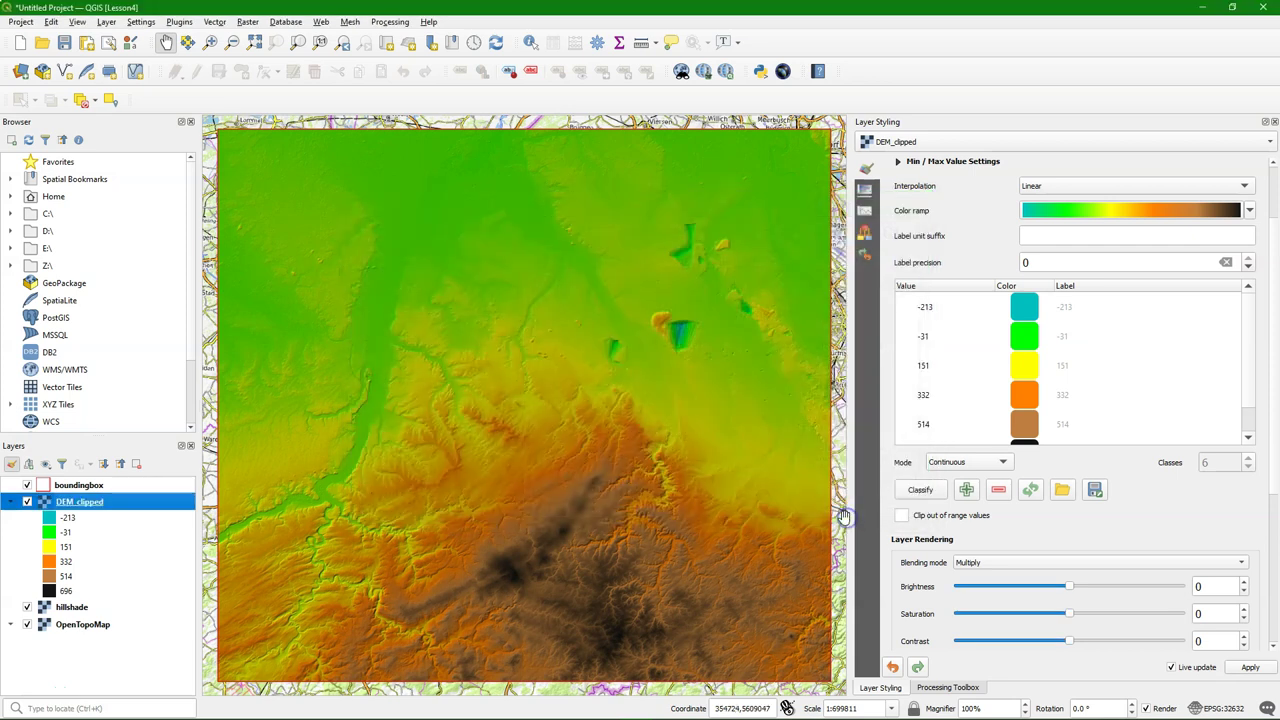
Open the PCRaster Data management tool Convert to PCRaster Format from the Processing Toolbox
left_click(940, 688)
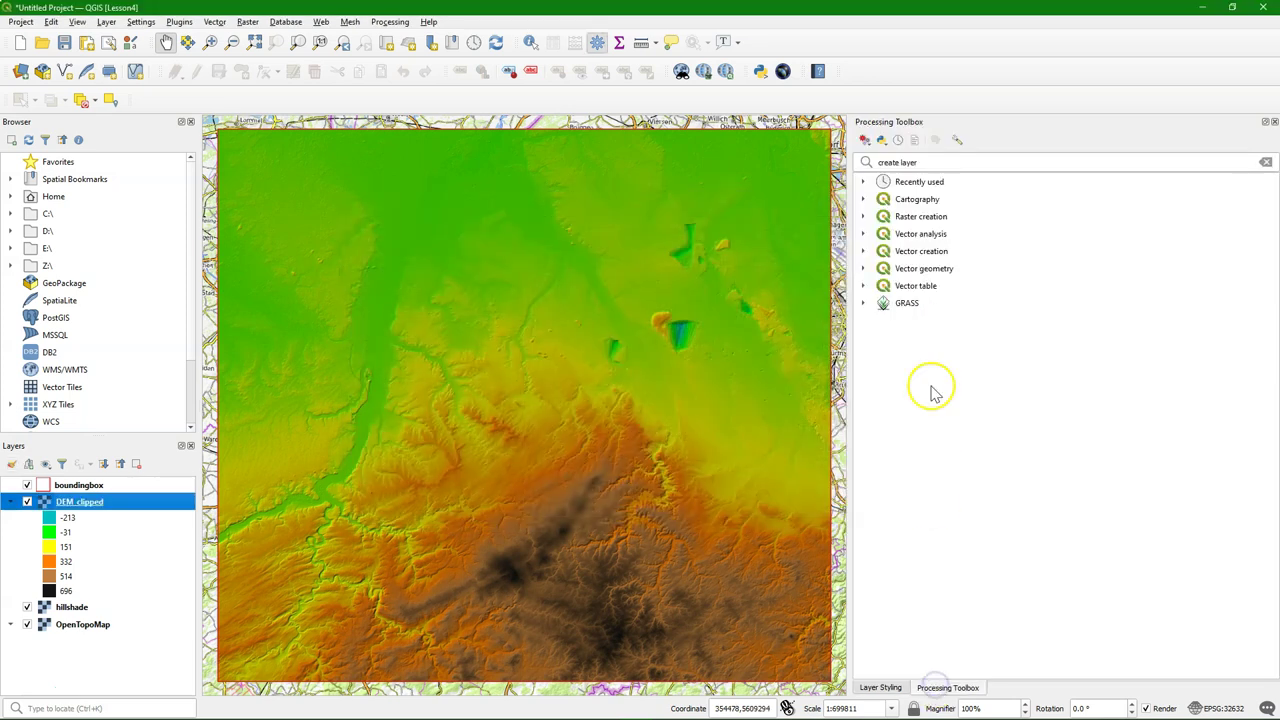
left_click(1266, 164)
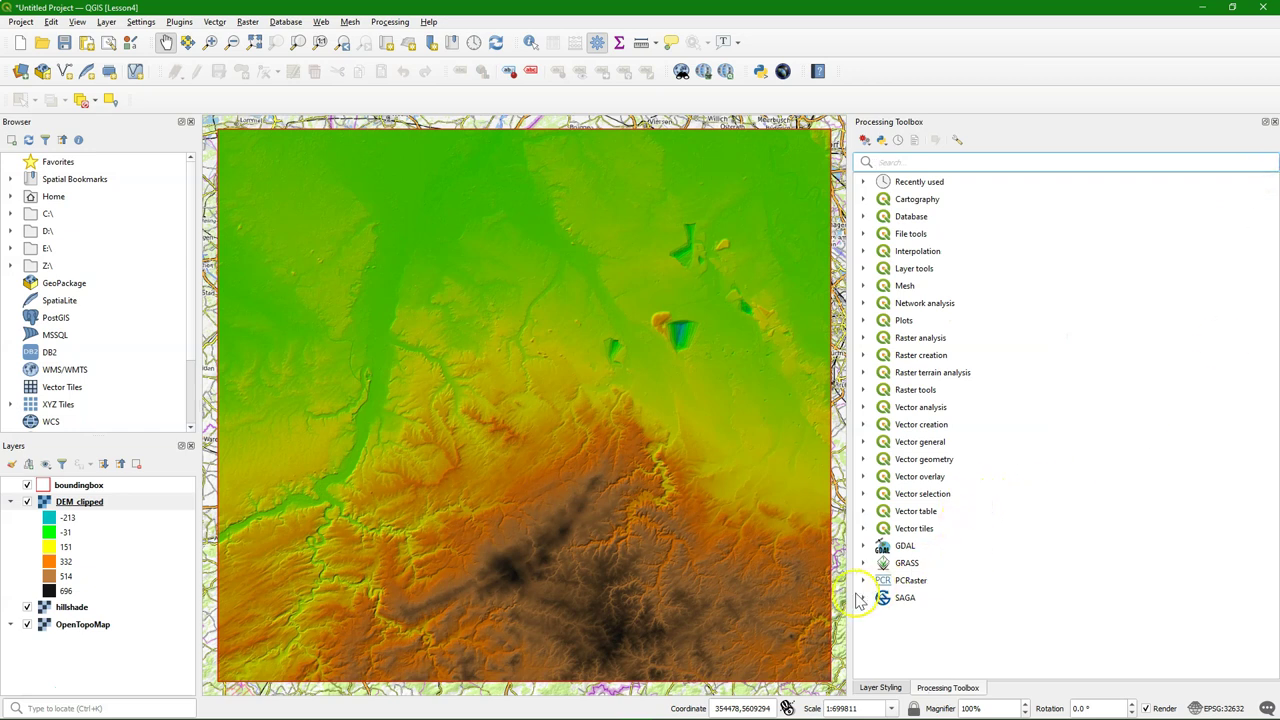
left_click(863, 582)
scroll(960, 565, "down", 1)
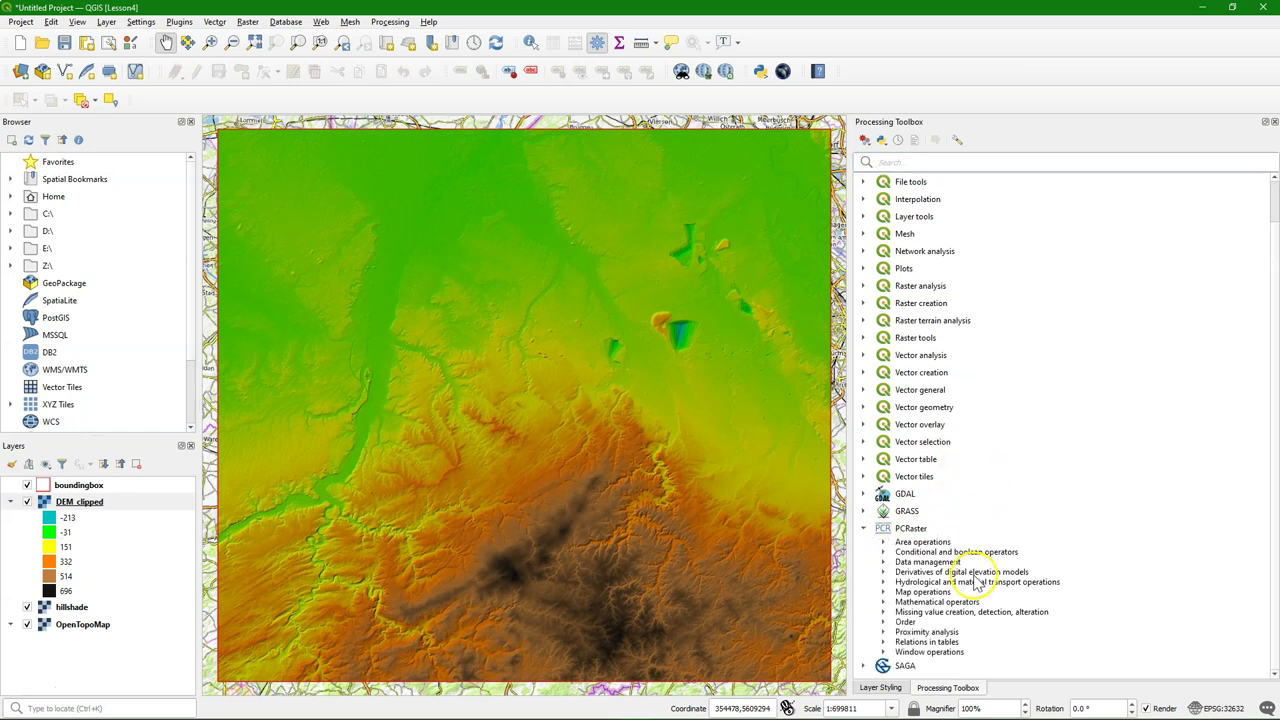
left_click(882, 562)
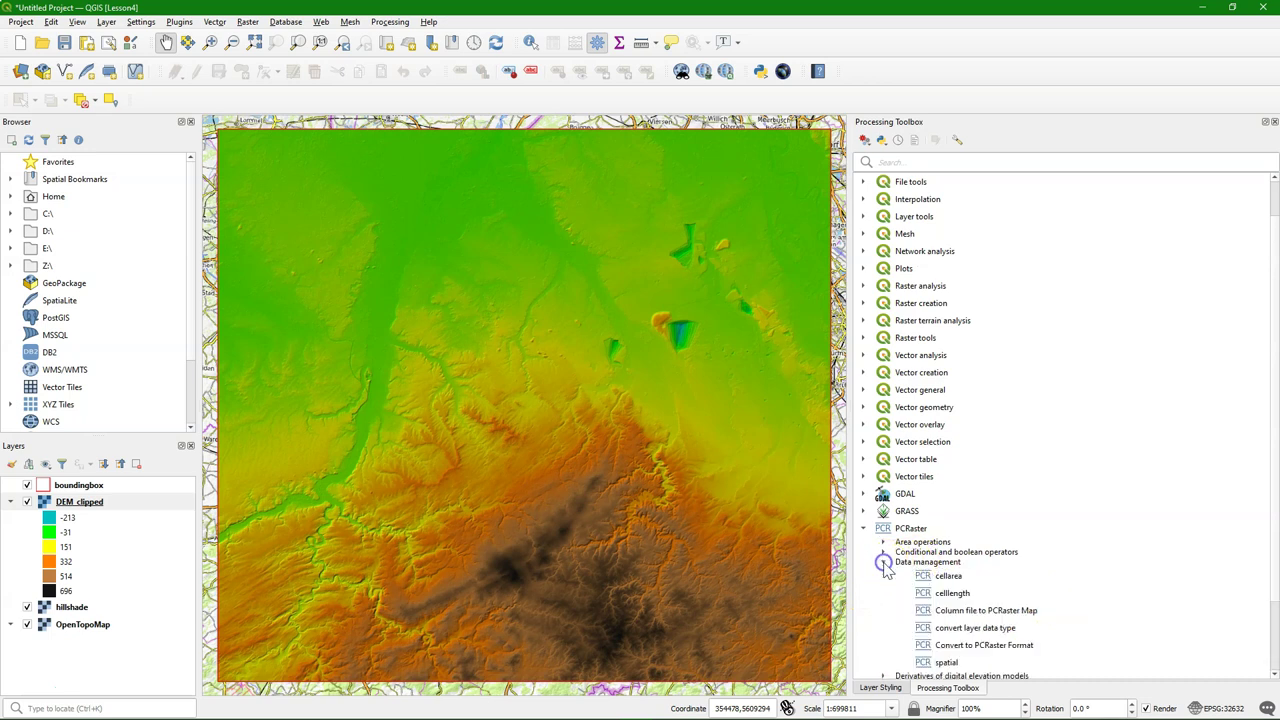
scroll(1065, 558, "down", 1)
left_click(976, 593)
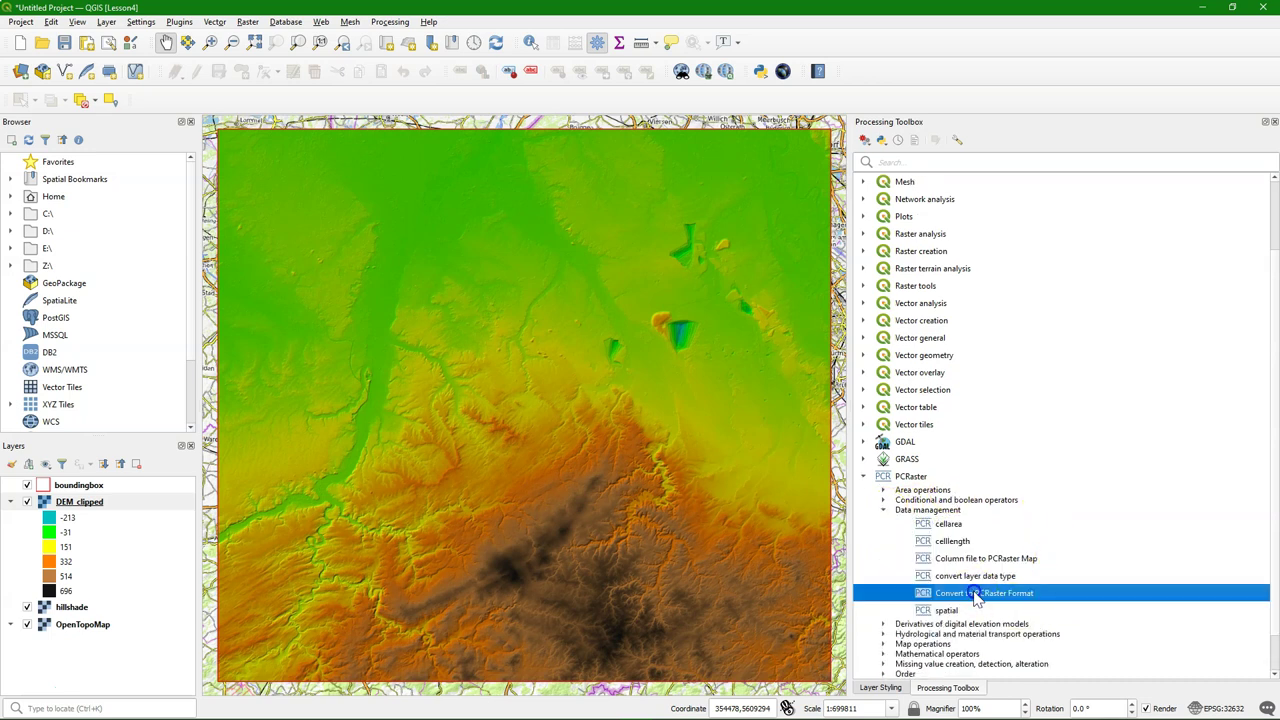
double_click(968, 595)
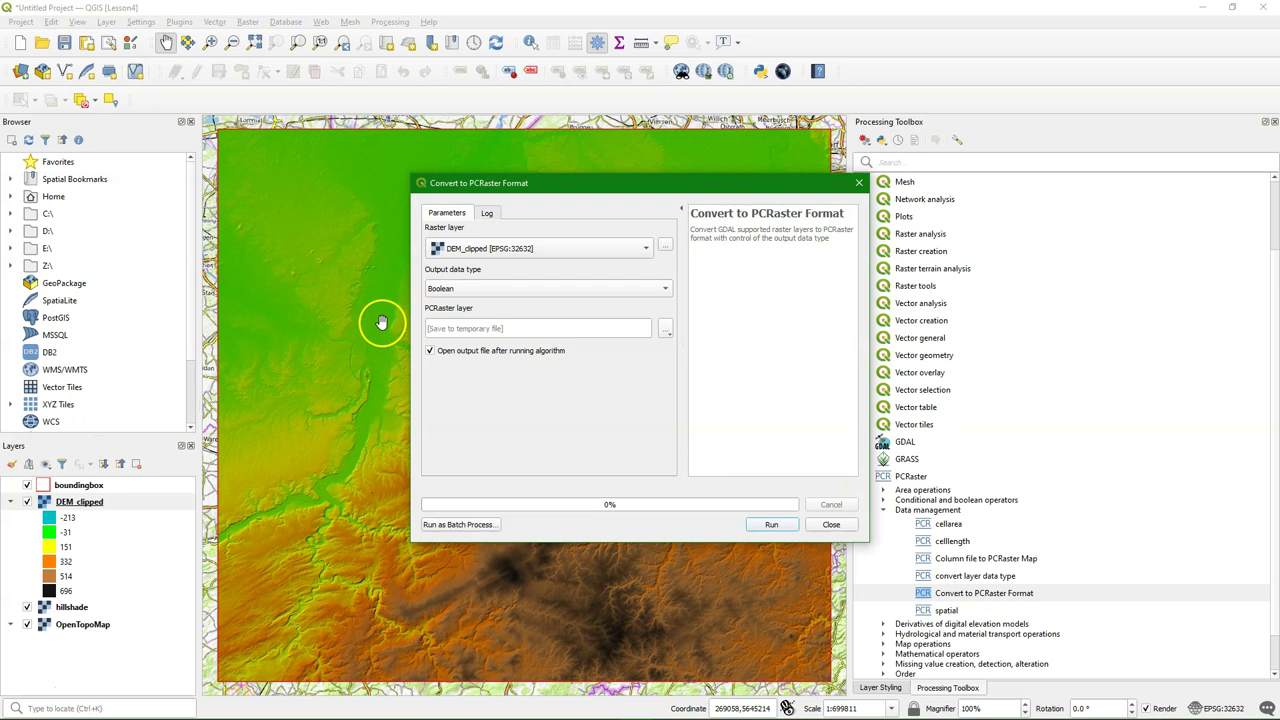
Convert DEM_clipped to a Scalar map saved as Z:/Lesson_4/DEM.map and run it
left_click(443, 289)
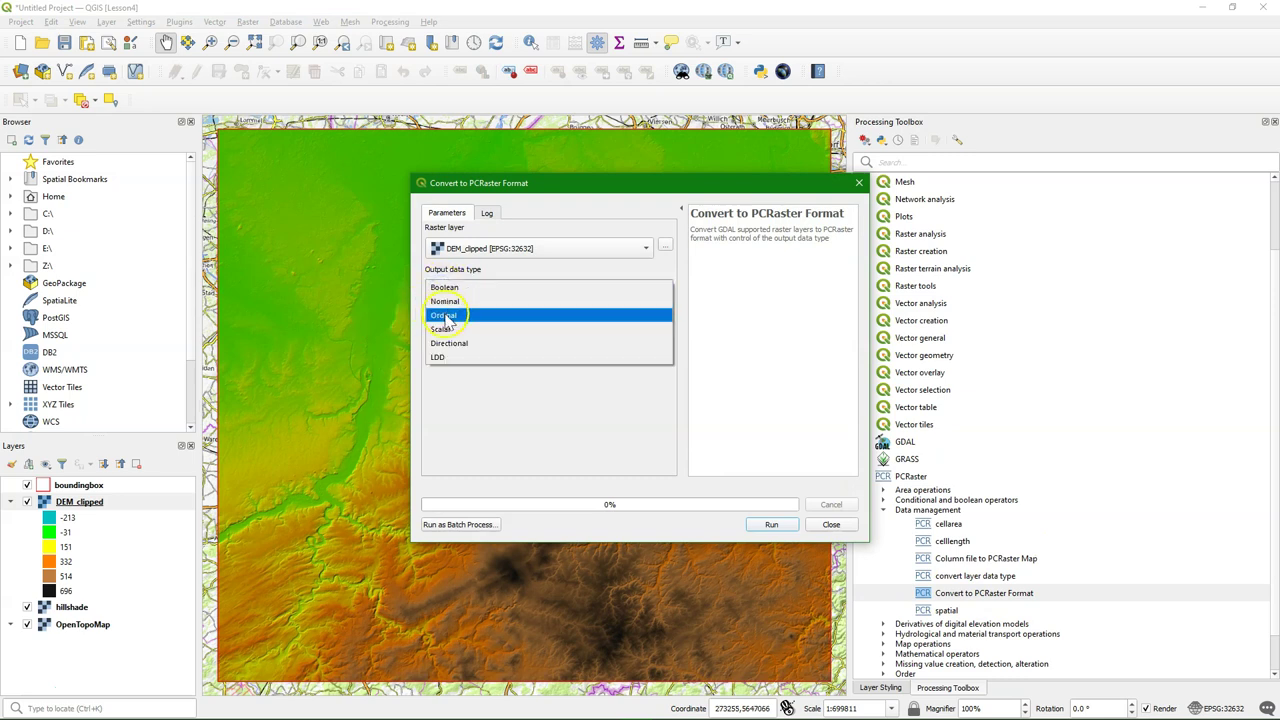
left_click(442, 329)
left_click(666, 332)
left_click(698, 360)
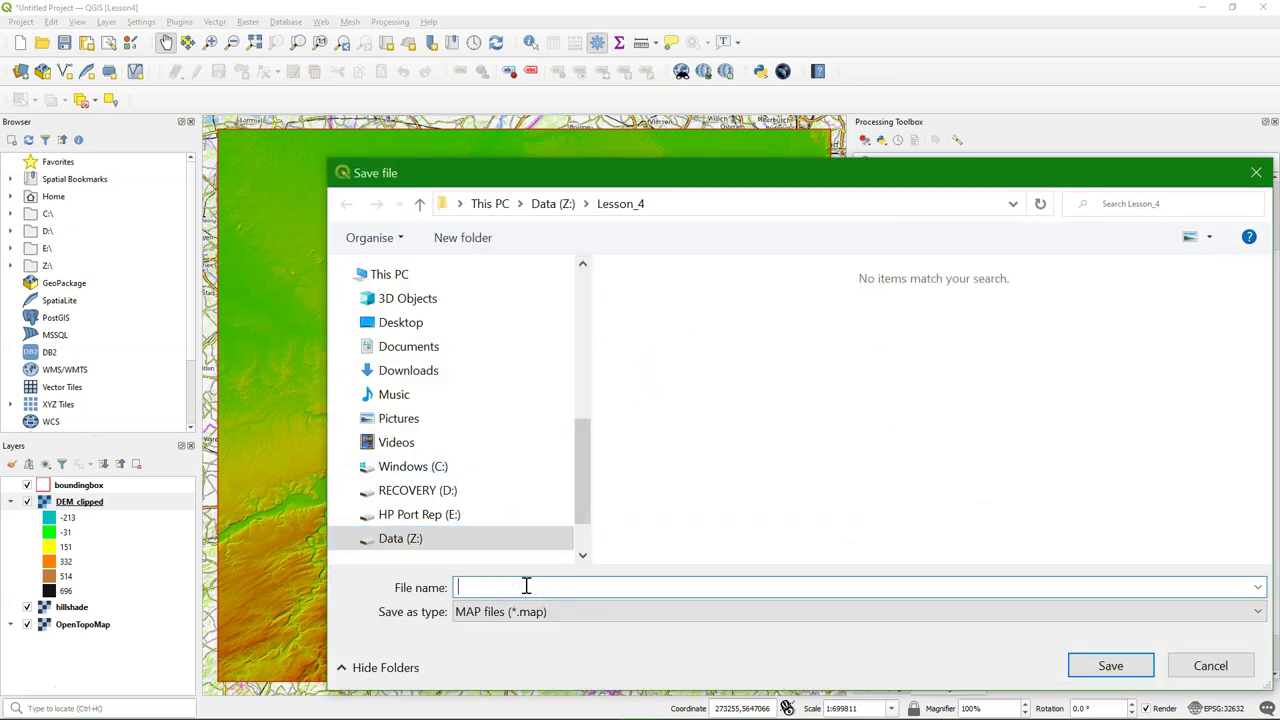
type("DEM")
left_click(386, 634)
left_click(1112, 666)
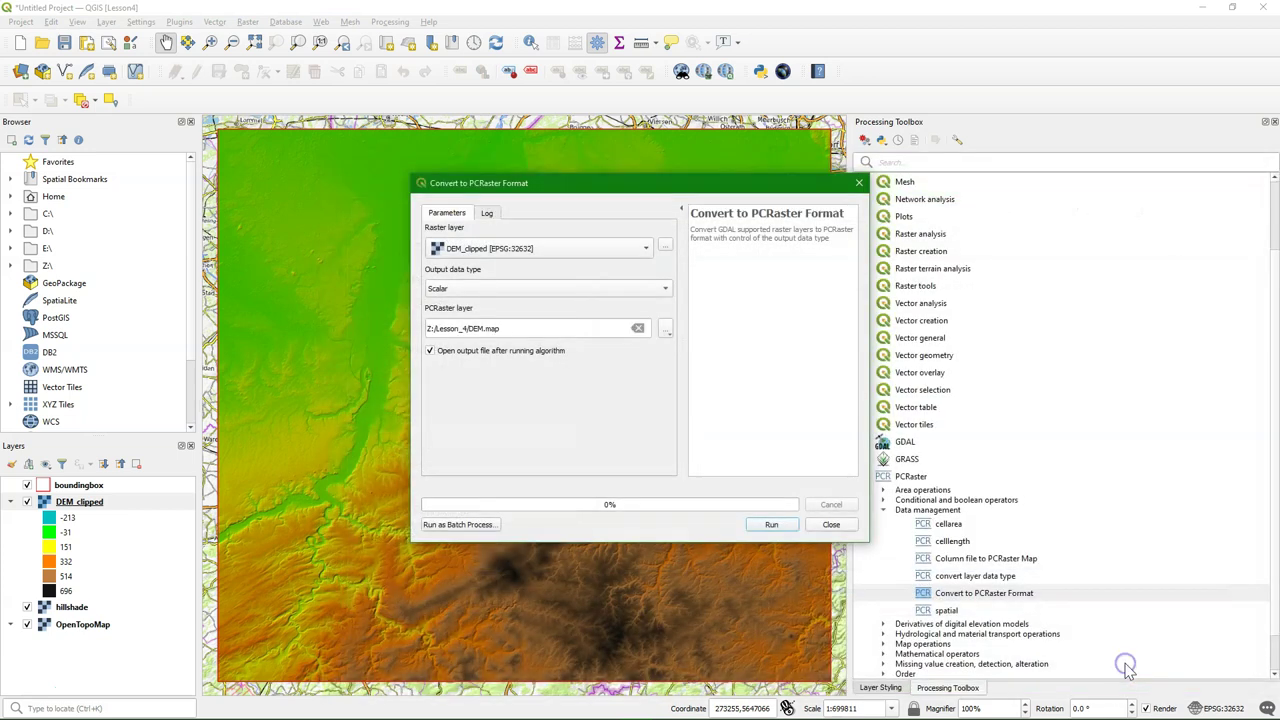
left_click(772, 525)
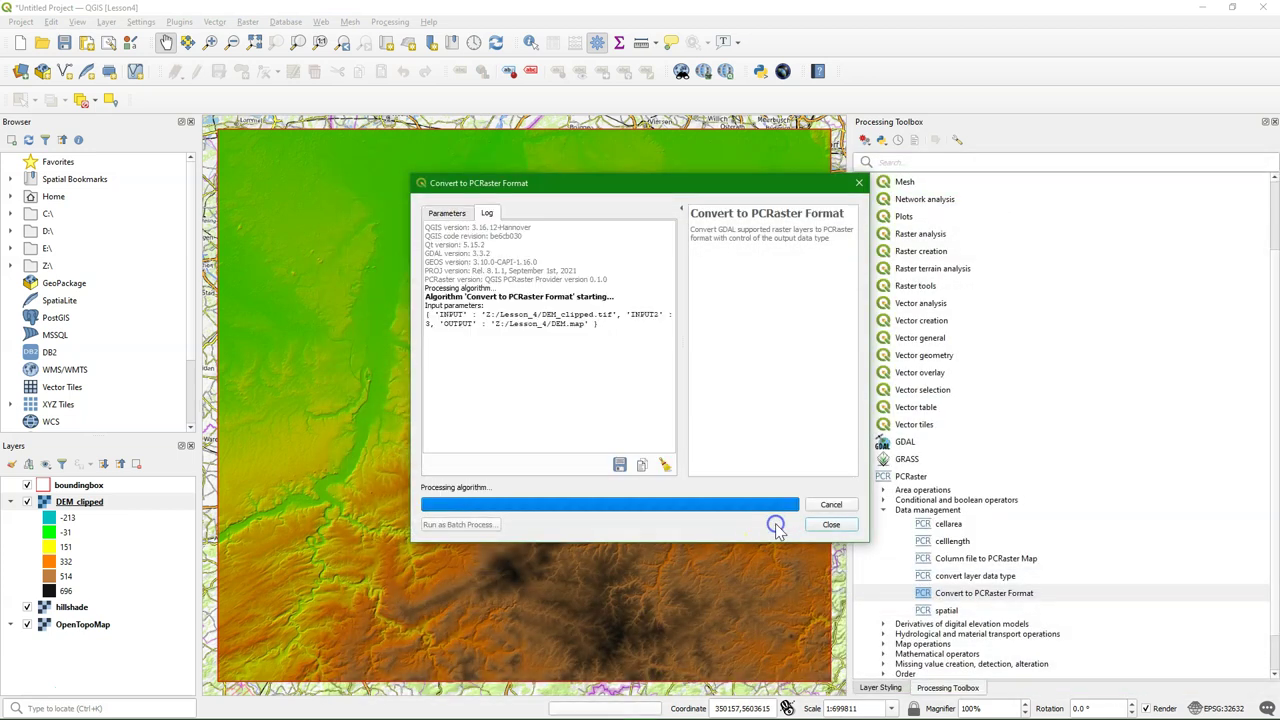
left_click(830, 527)
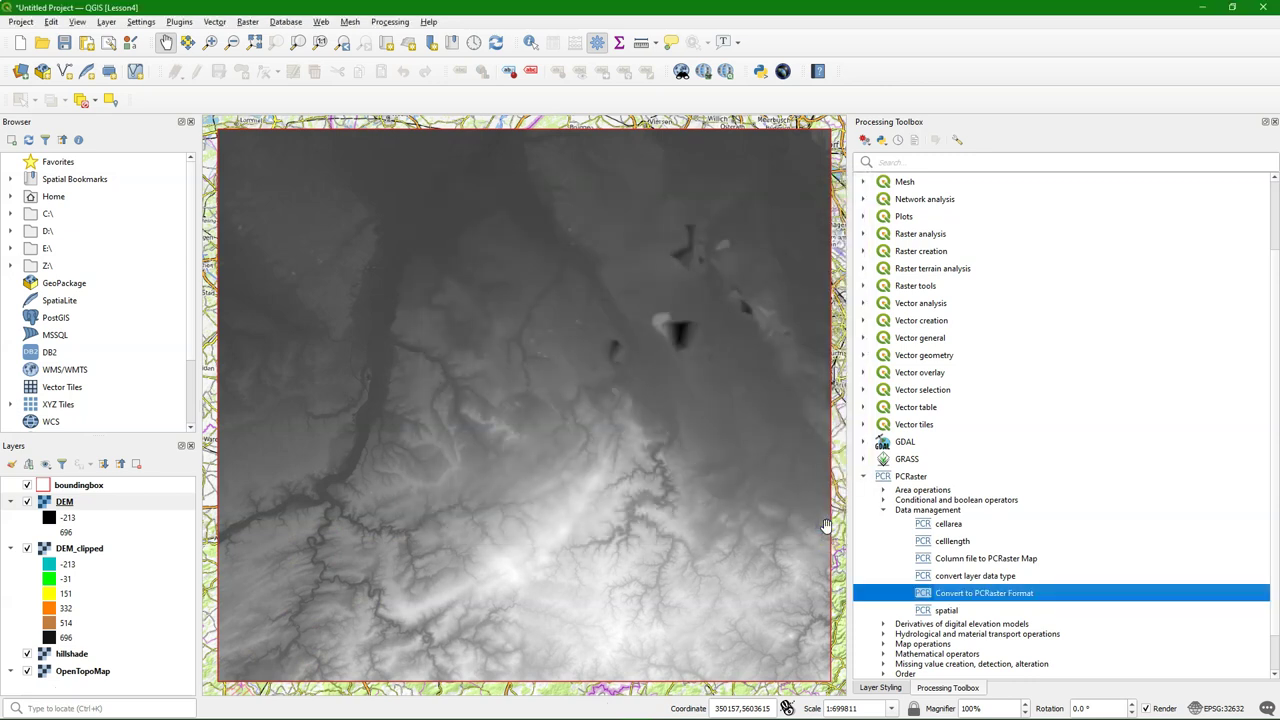
left_click(824, 512)
Open the hydrological lddcreate tool with DEM as input, then its PCRaster documentation page
left_click(883, 510)
left_click(883, 582)
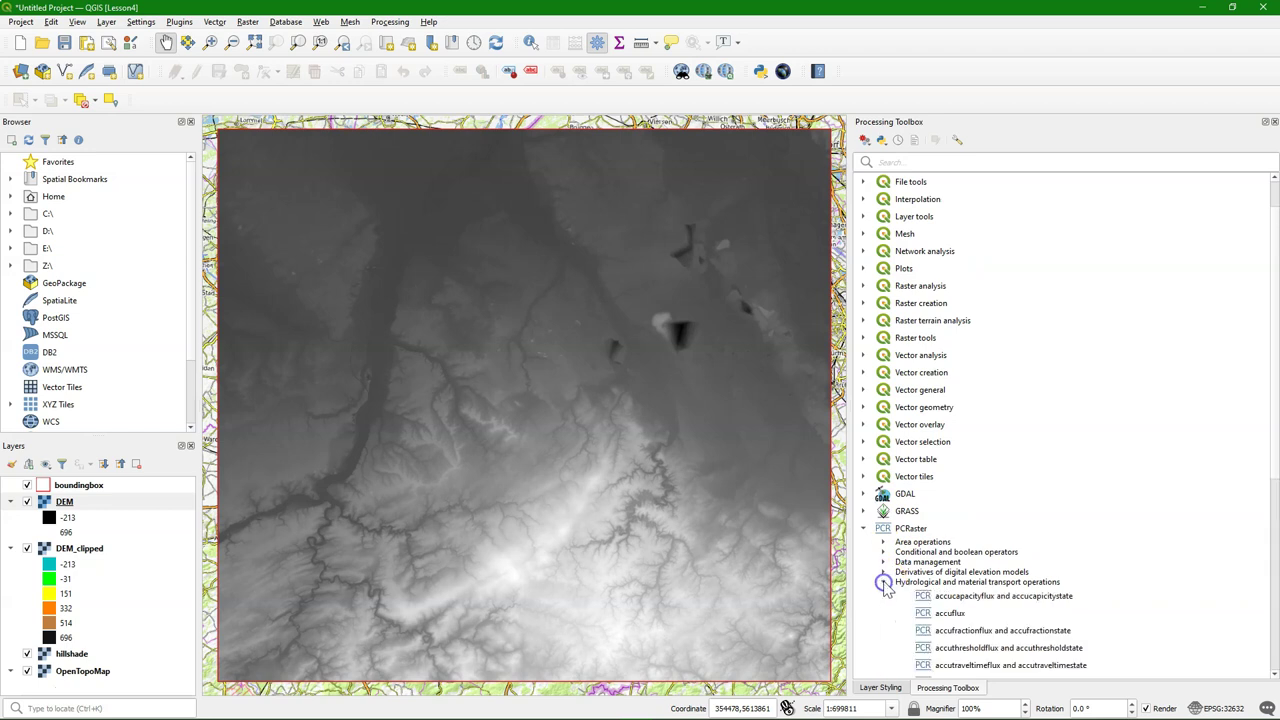
scroll(934, 540, "down", 4)
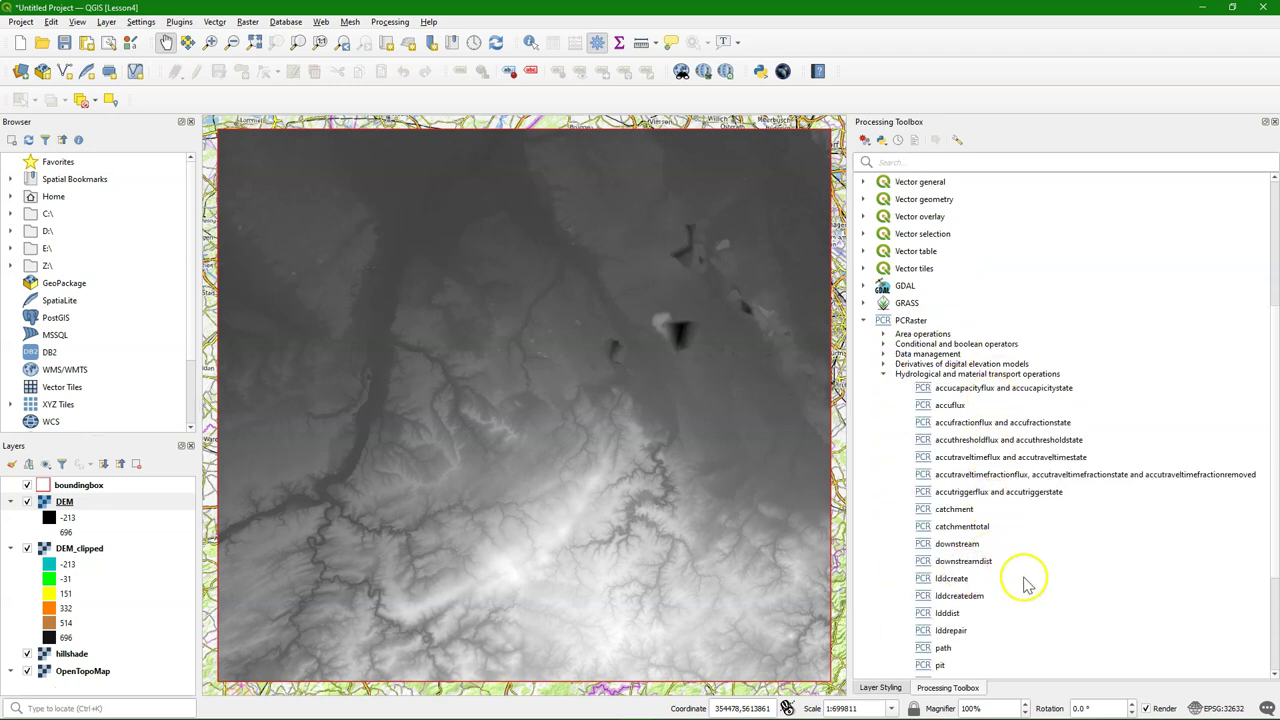
left_click(952, 580)
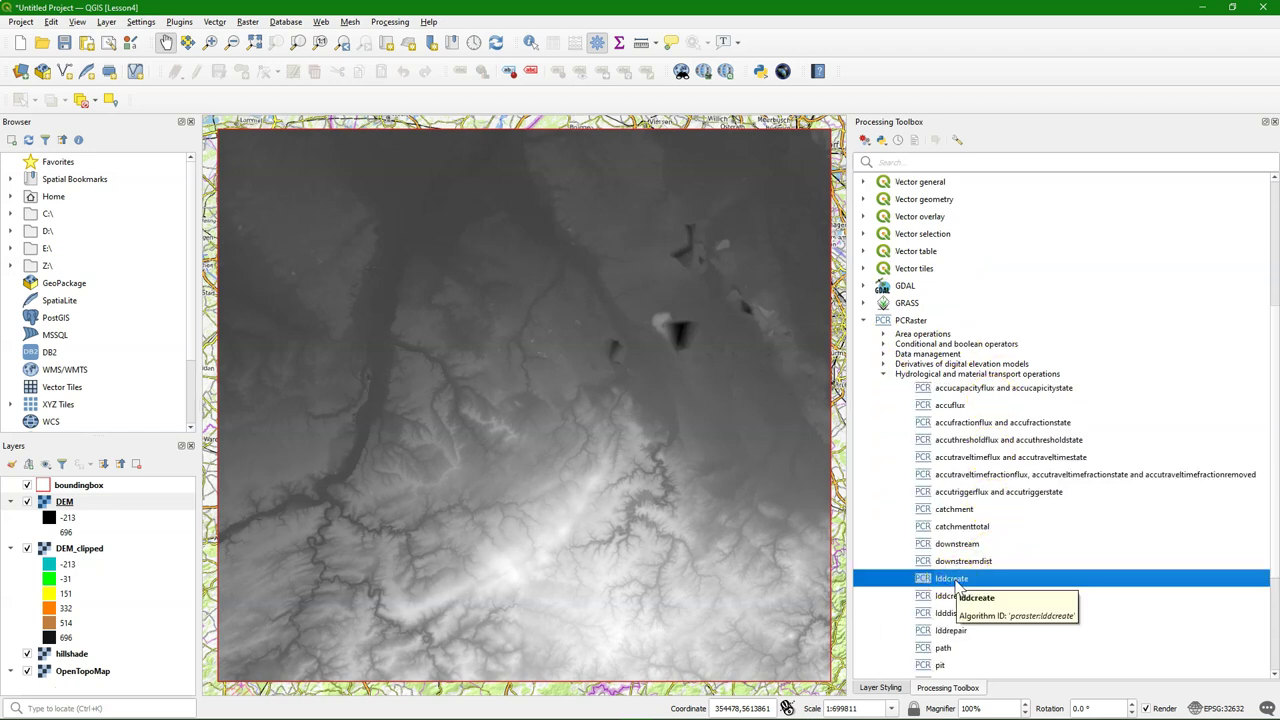
double_click(955, 582)
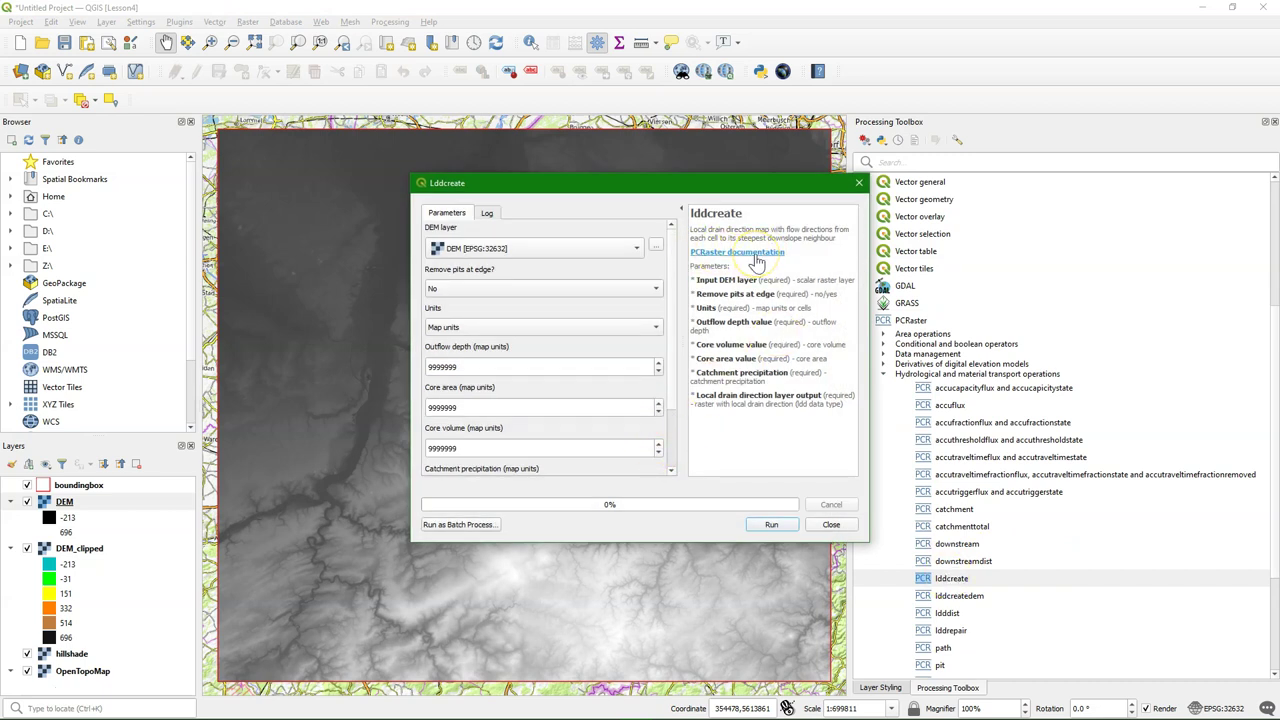
left_click(758, 253)
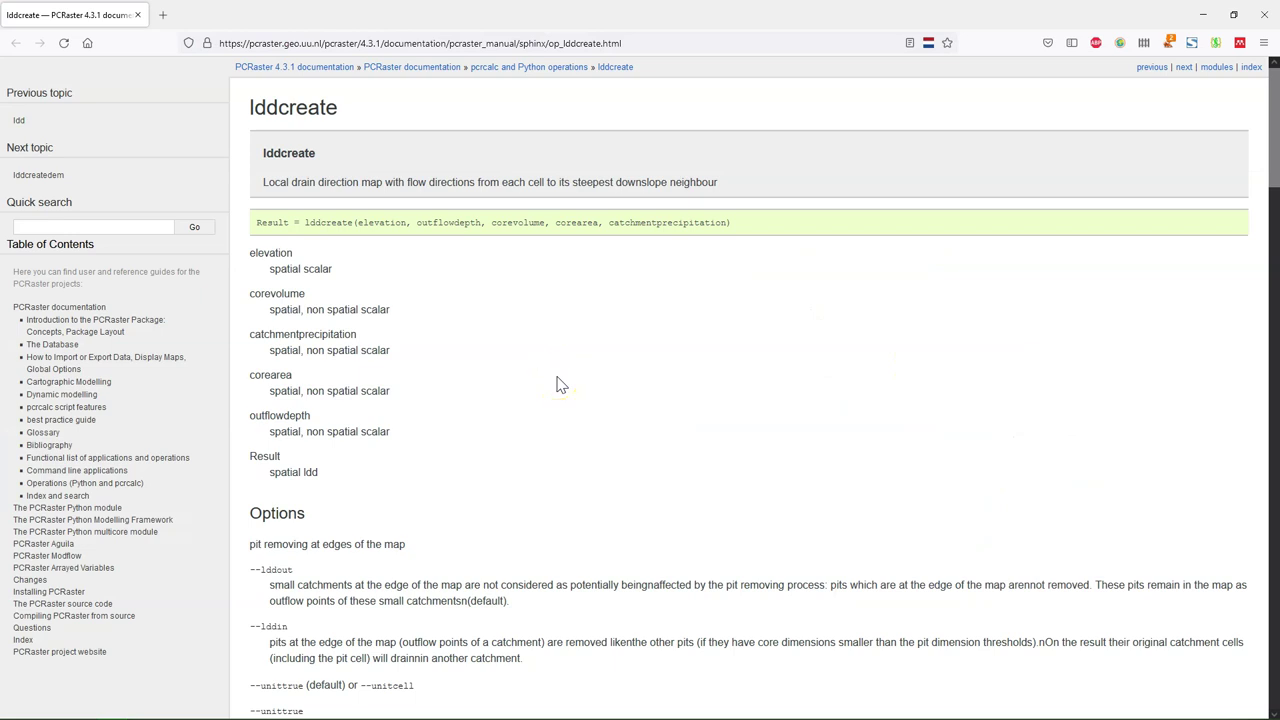
Read the lddcreate documentation down to its examples, then return to QGIS's Lddcreate dialog
scroll(561, 385, "down", 3)
scroll(561, 385, "down", 9)
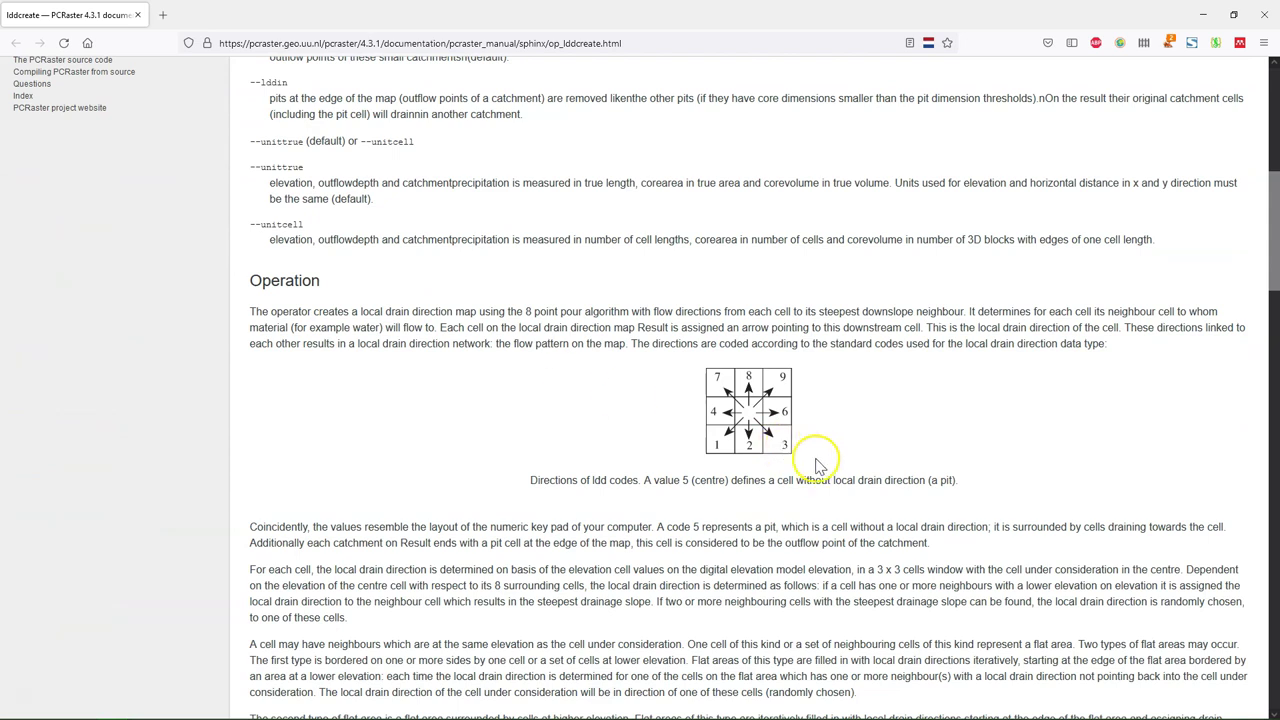
scroll(820, 462, "down", 10)
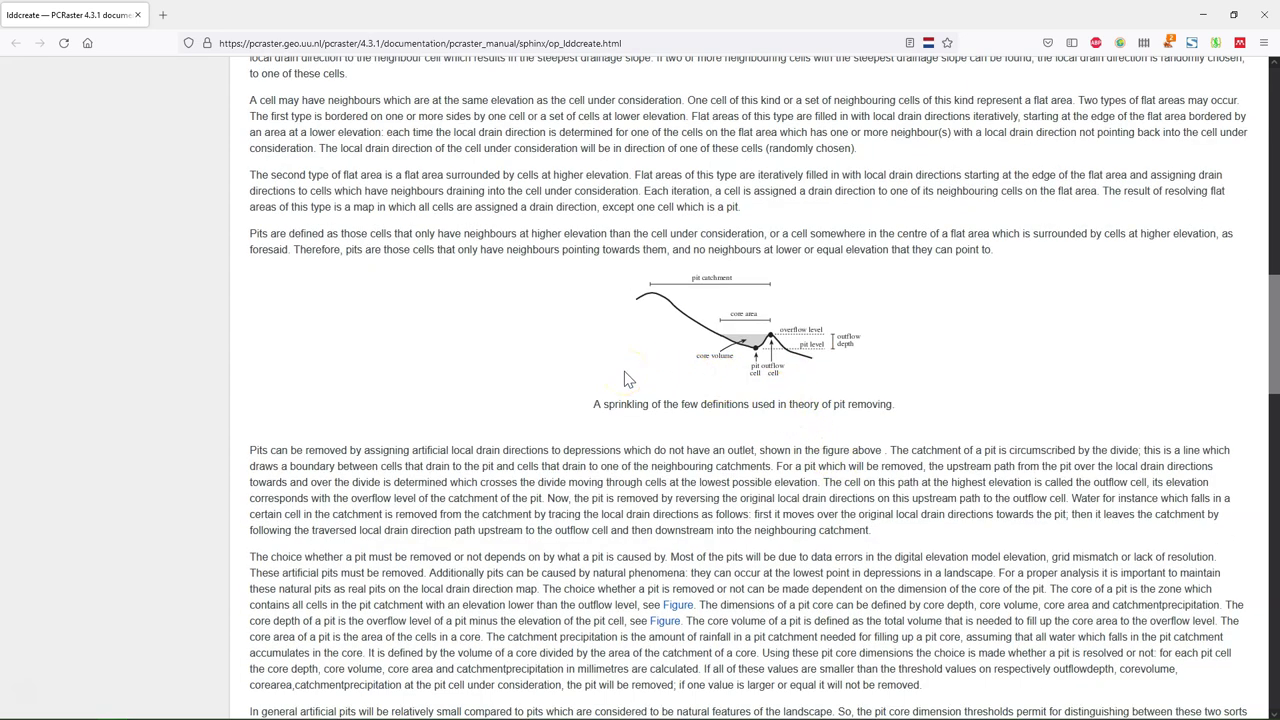
scroll(624, 378, "down", 5)
scroll(625, 372, "down", 5)
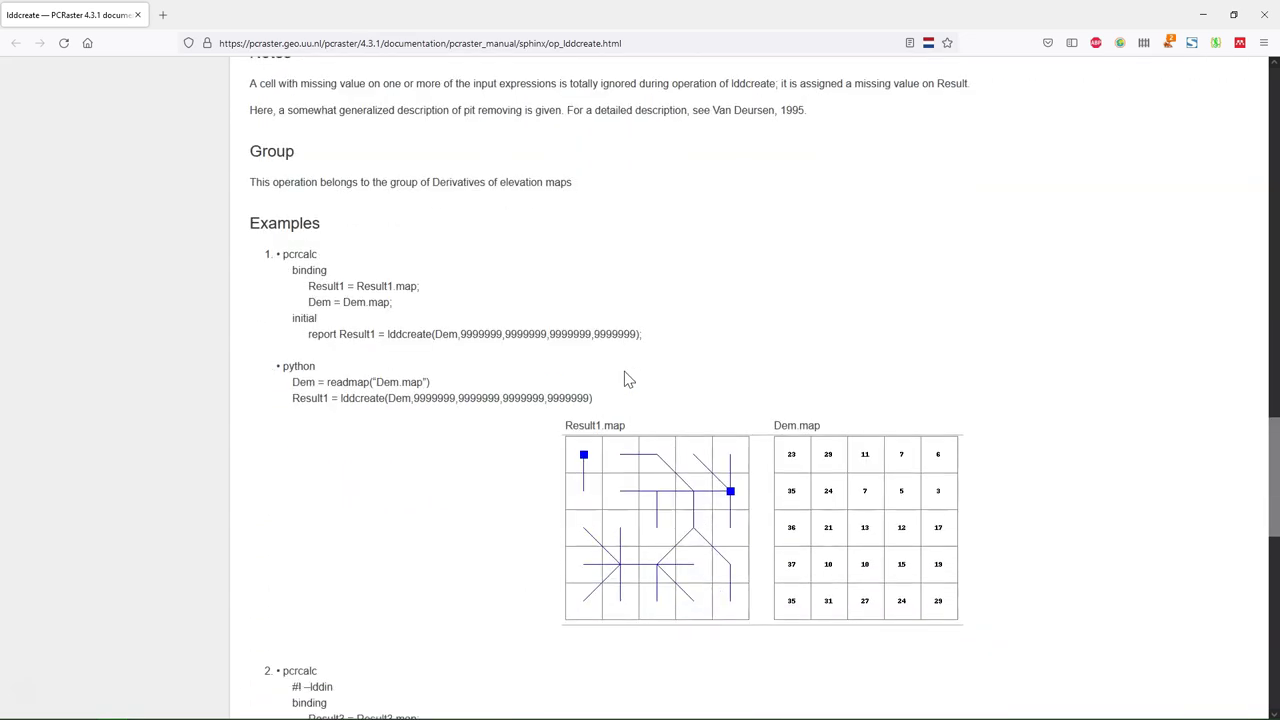
scroll(624, 378, "down", 4)
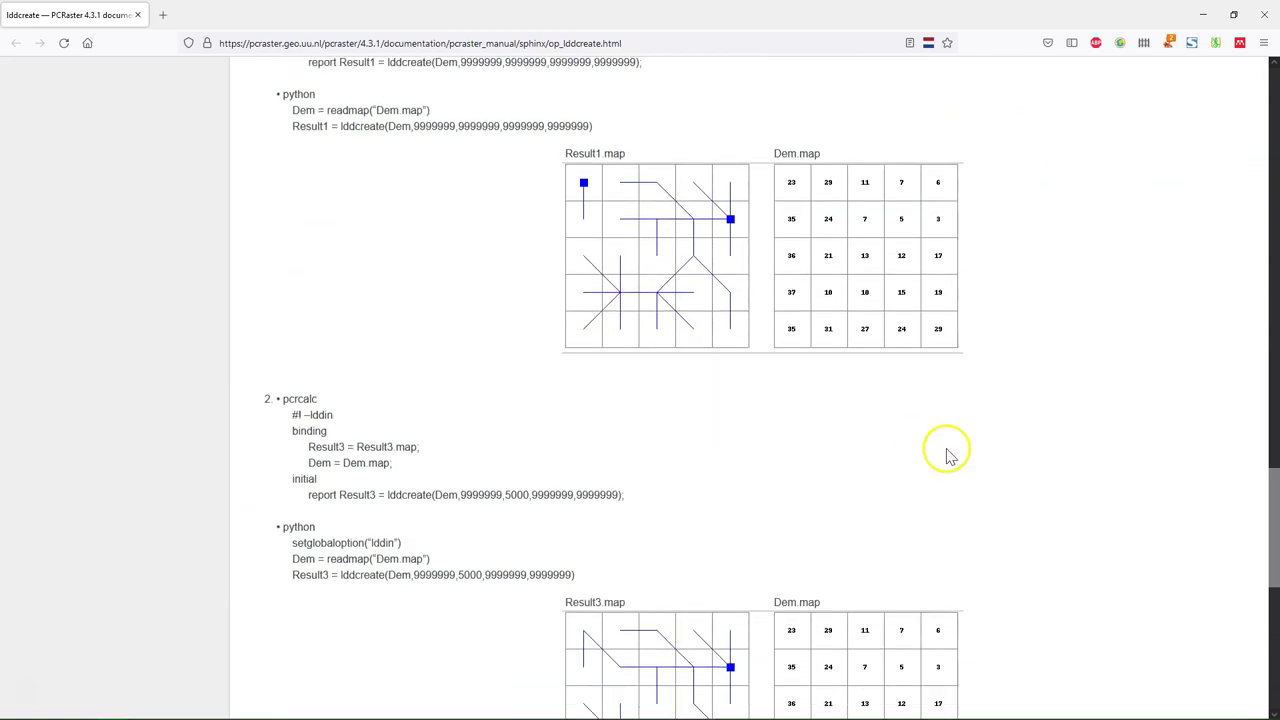
key("alt+Tab")
scroll(675, 335, "down", 3)
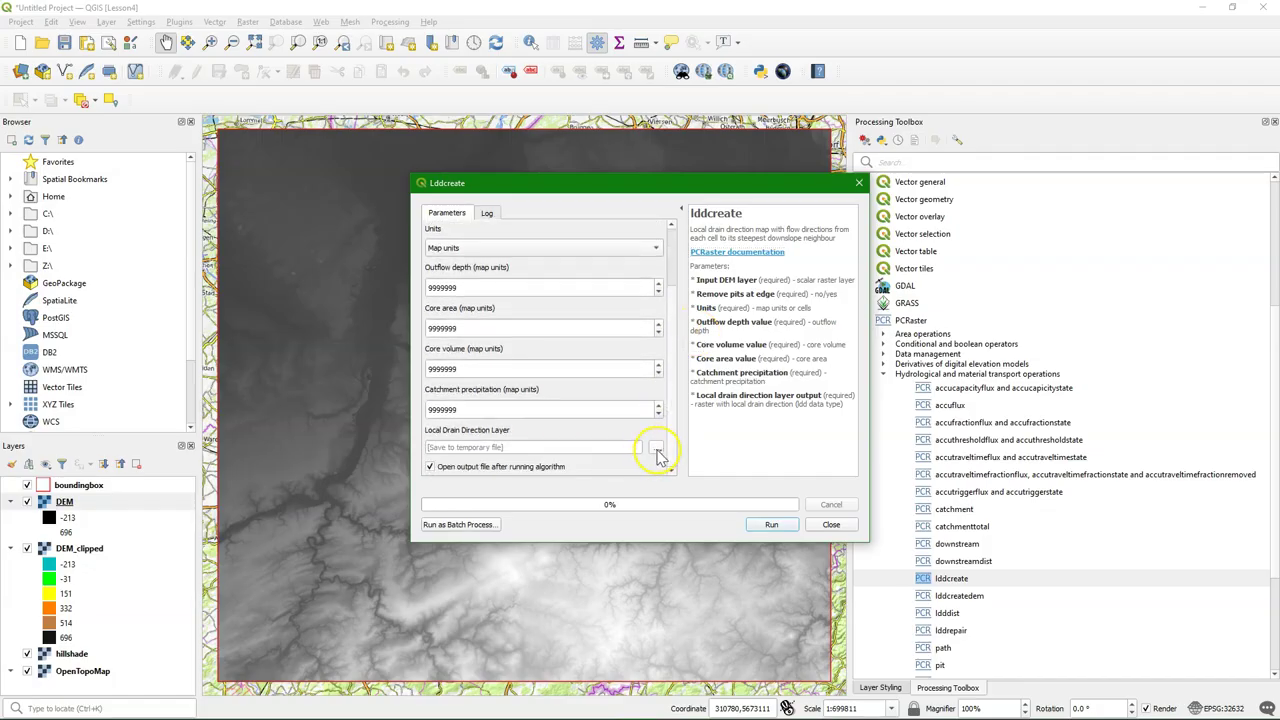
Save the lddcreate output as flowdirection.map in Lesson_4, run it, and close the dialog
left_click(656, 448)
left_click(690, 478)
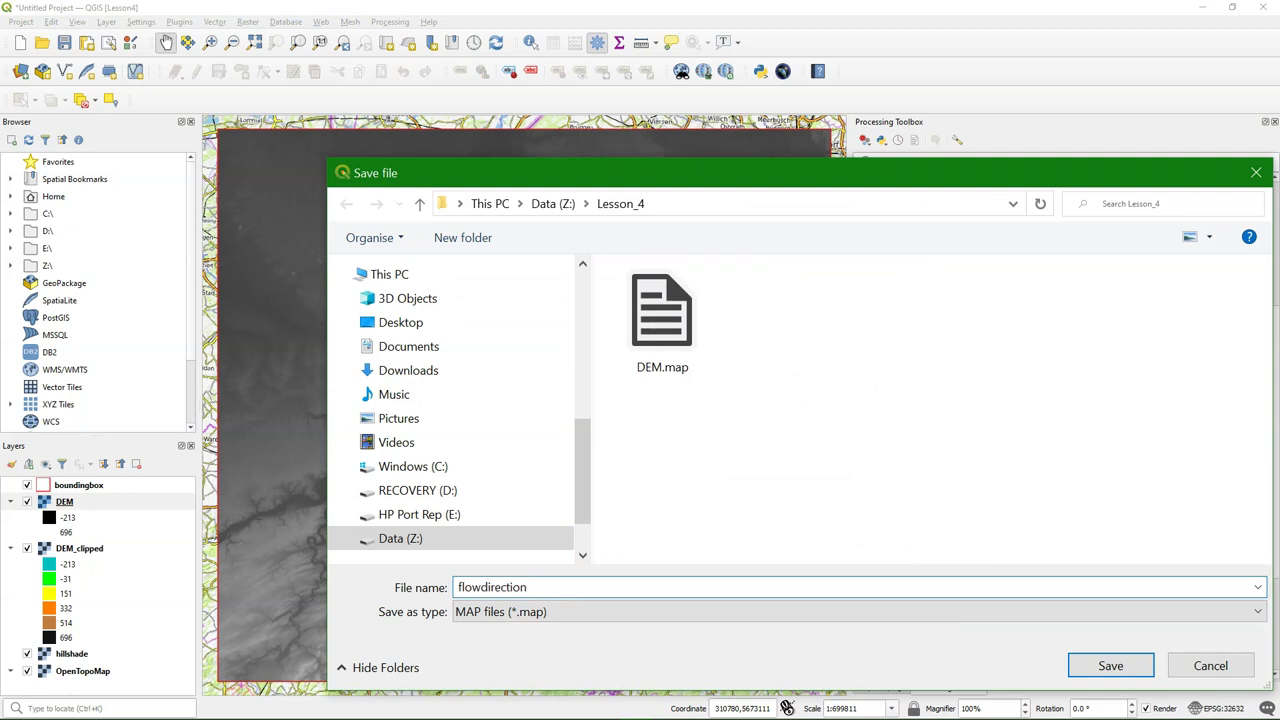
left_click(1086, 664)
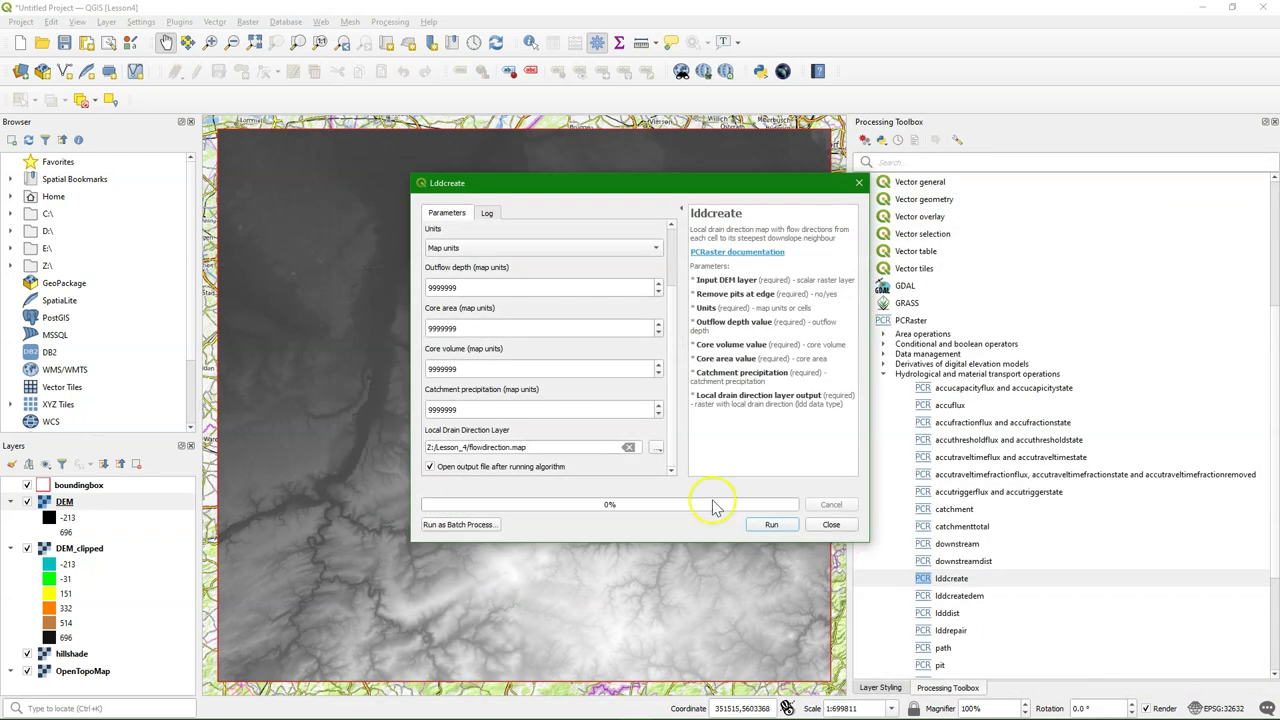
left_click(774, 525)
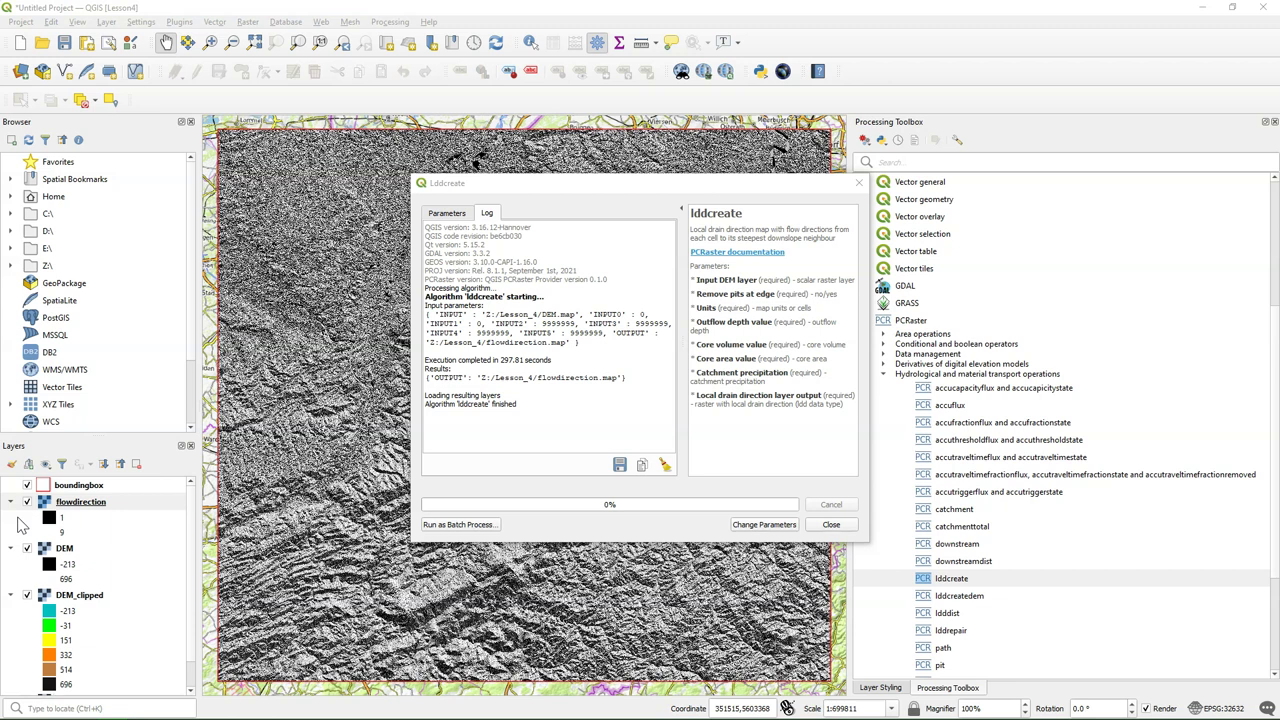
left_click(831, 526)
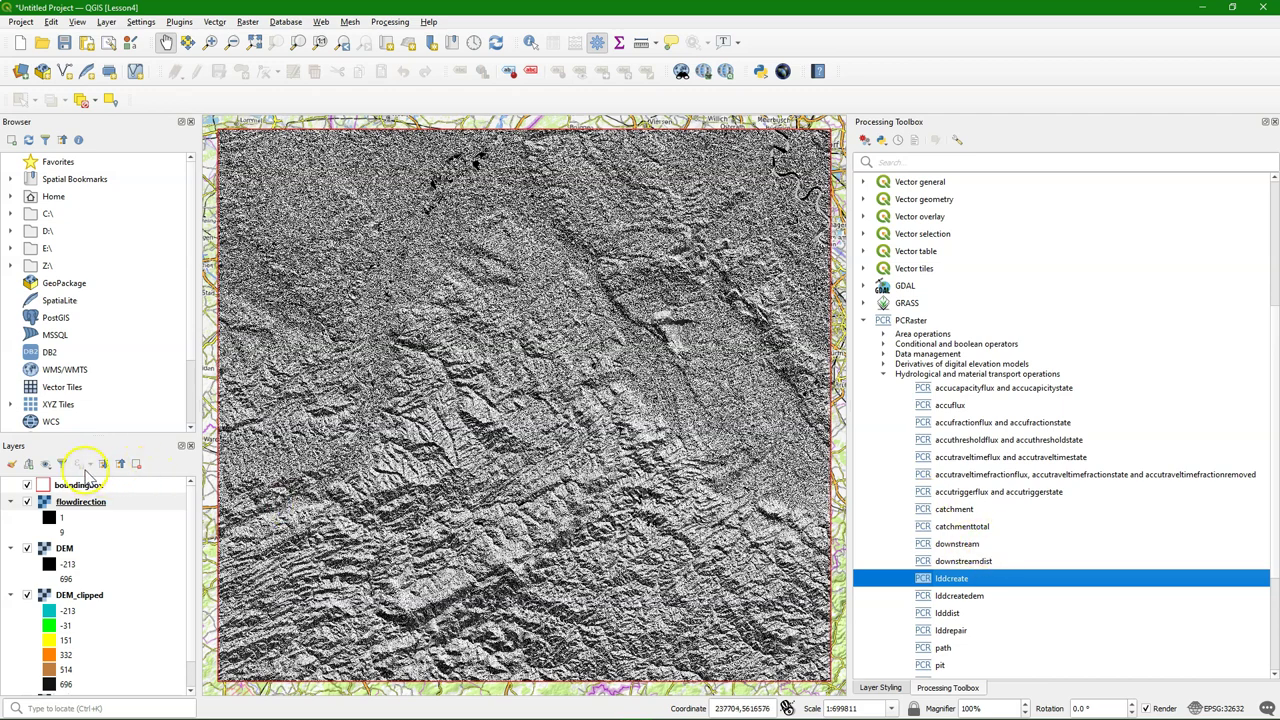
Style flowdirection as Paletted/Unique values, classified into random colours for values 1–9
left_click(11, 465)
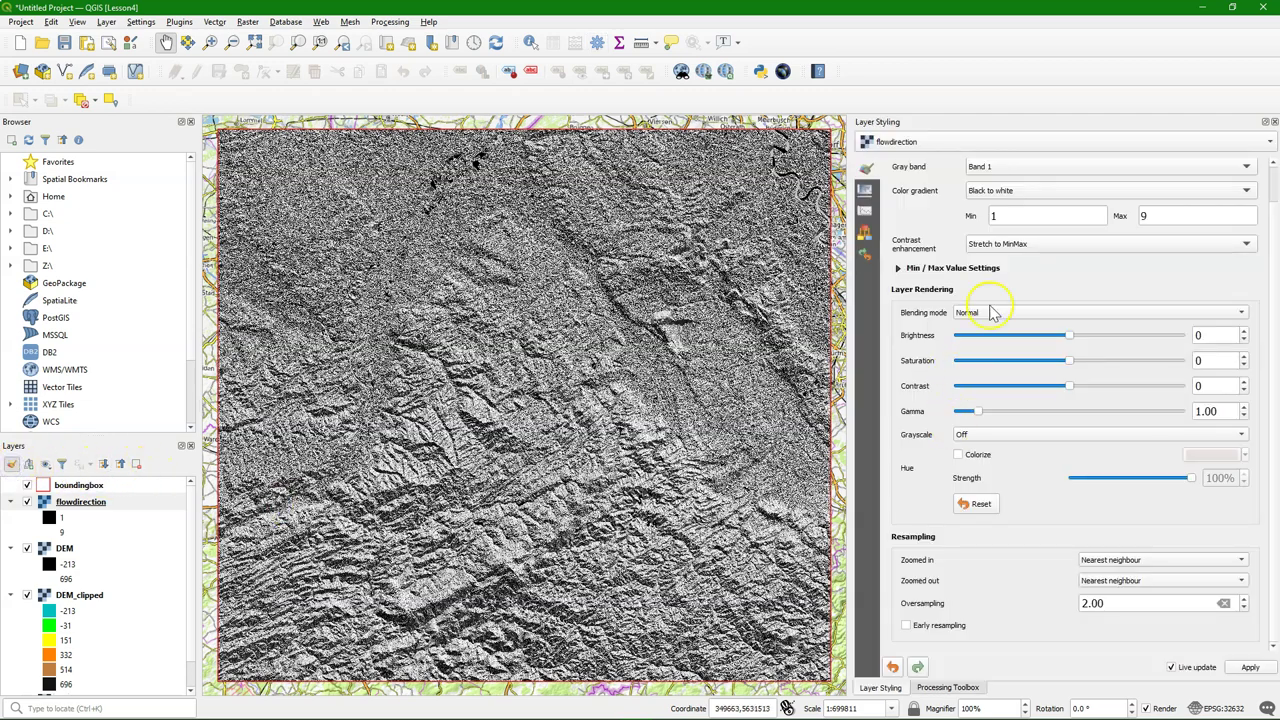
scroll(912, 240, "up", 1)
left_click(965, 177)
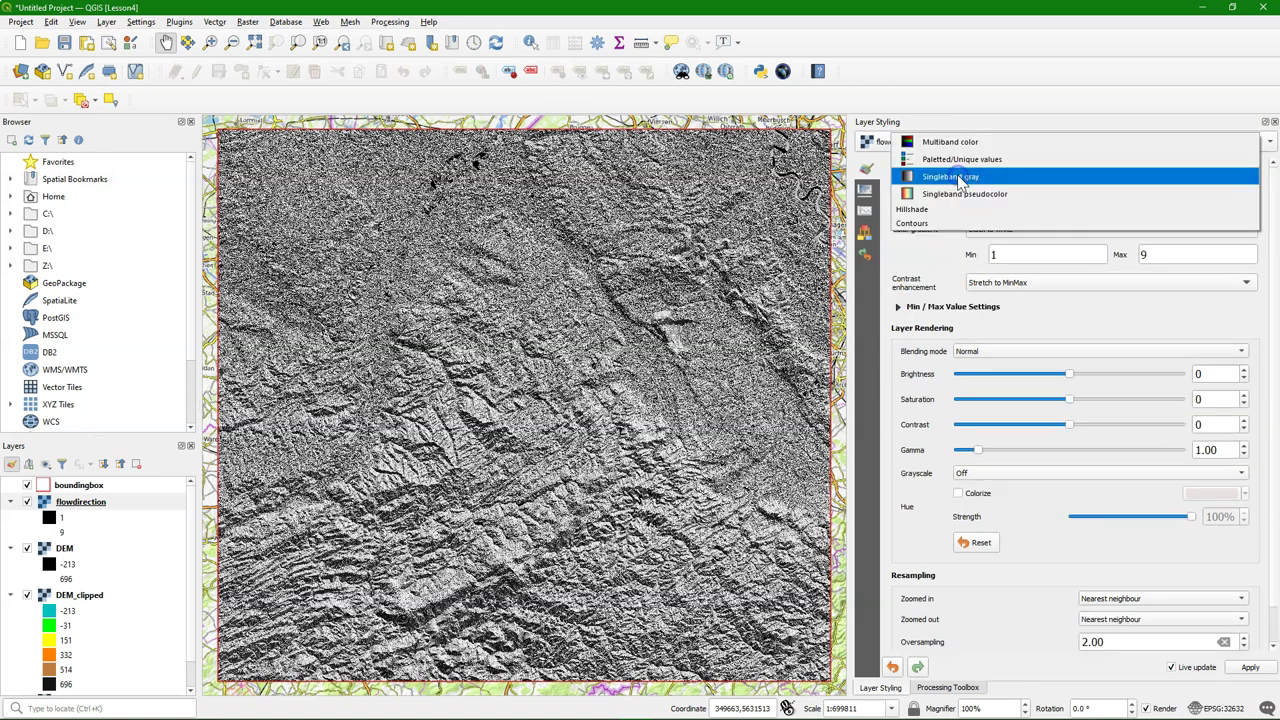
left_click(958, 161)
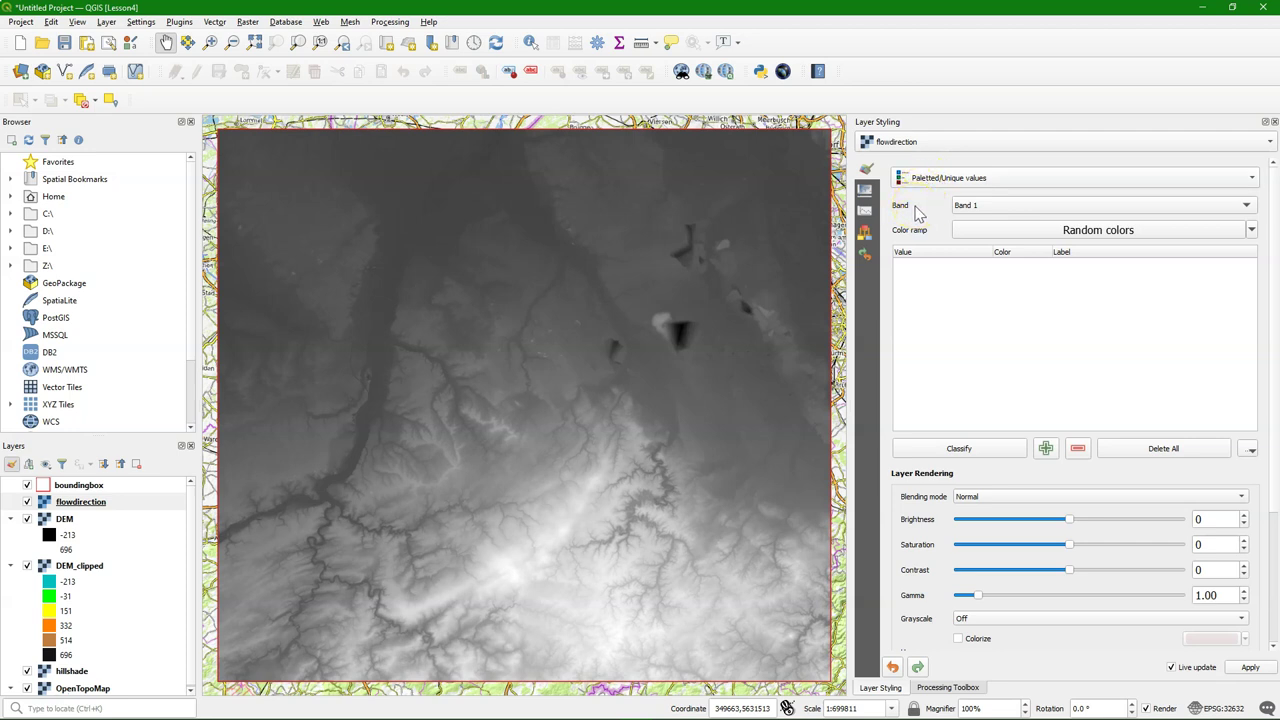
left_click(300, 277)
left_click(972, 450)
scroll(937, 440, "down", 5)
scroll(940, 345, "up", 2)
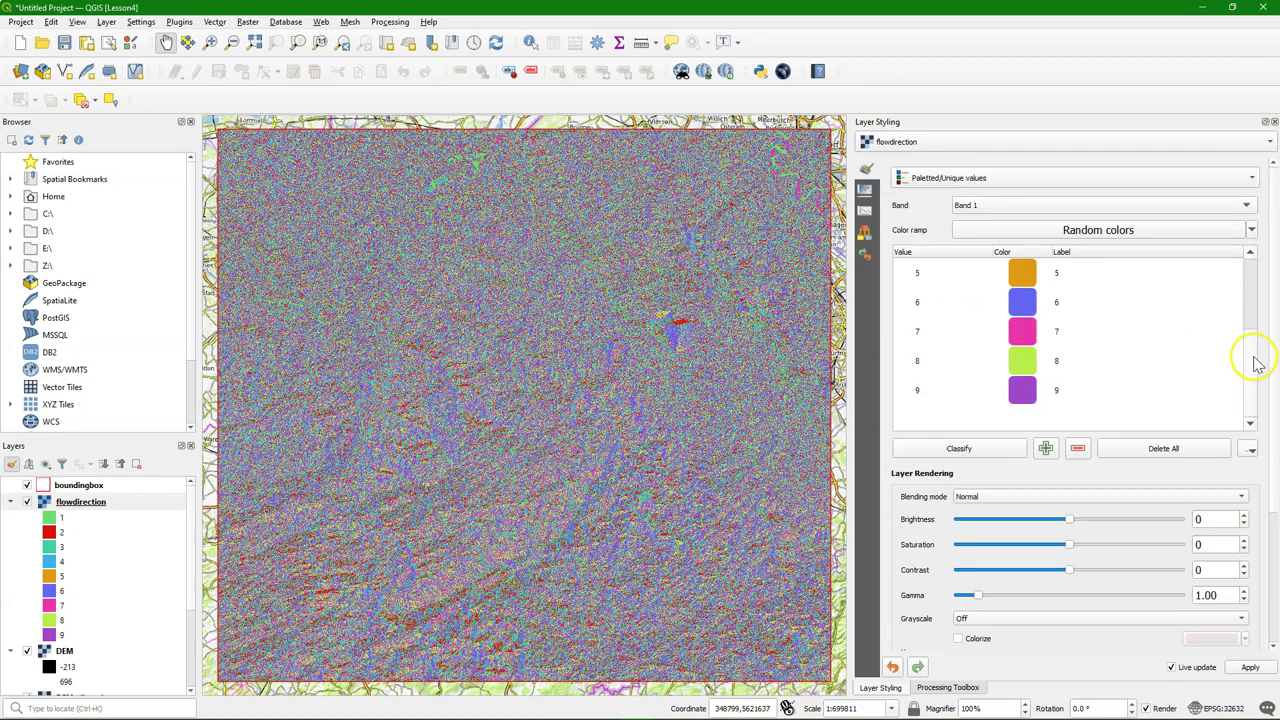
scroll(1245, 300, "up", 2)
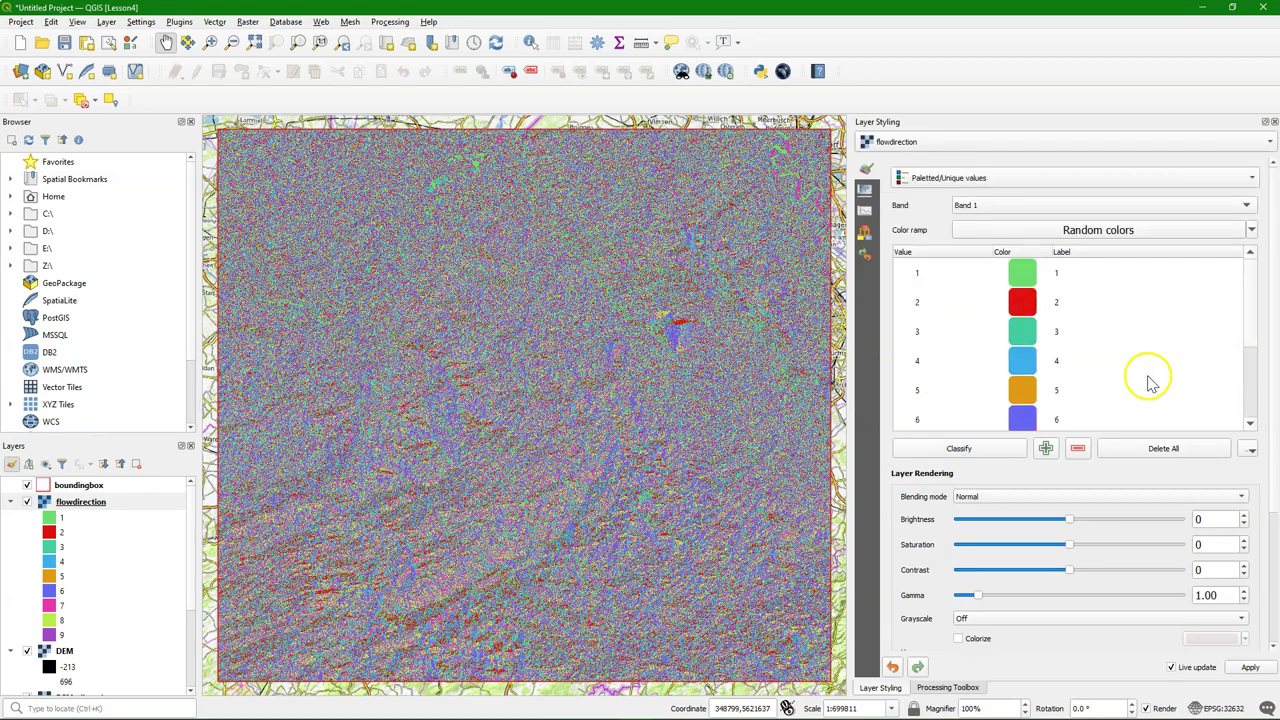
Search 'reclass' in the Processing Toolbox and open Reclassify by table's raster layer list
left_click(955, 688)
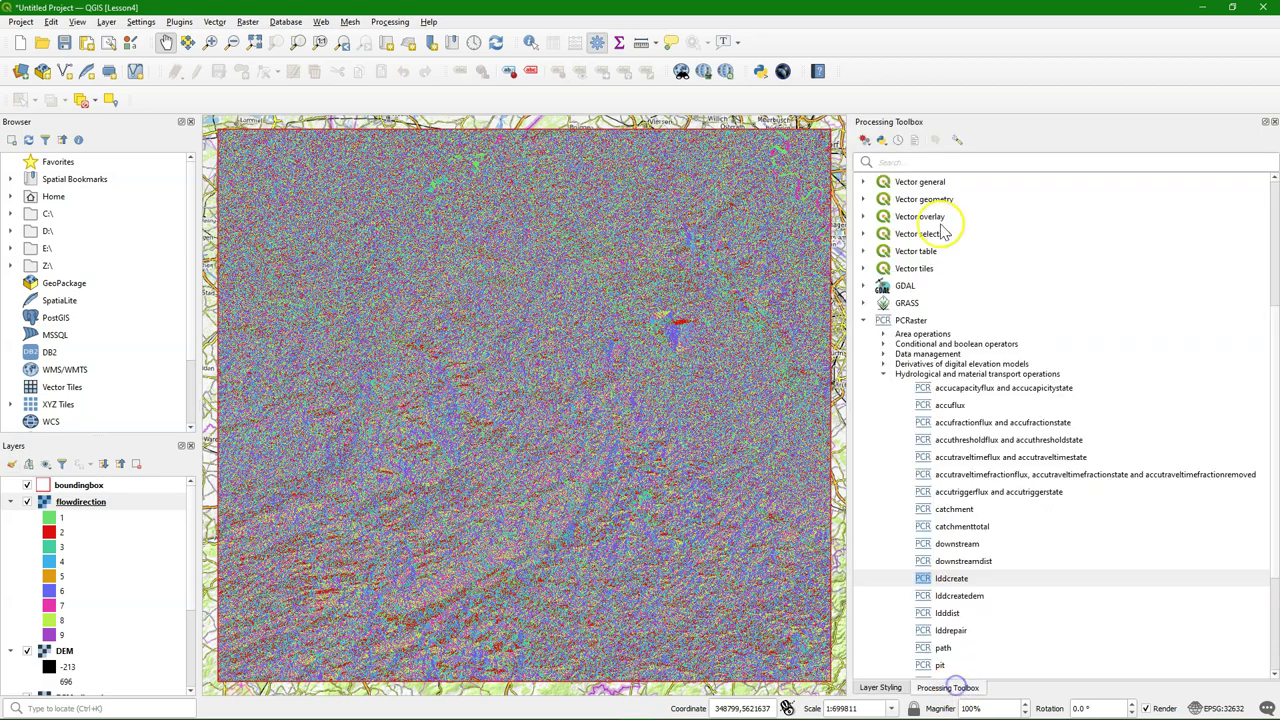
left_click(917, 163)
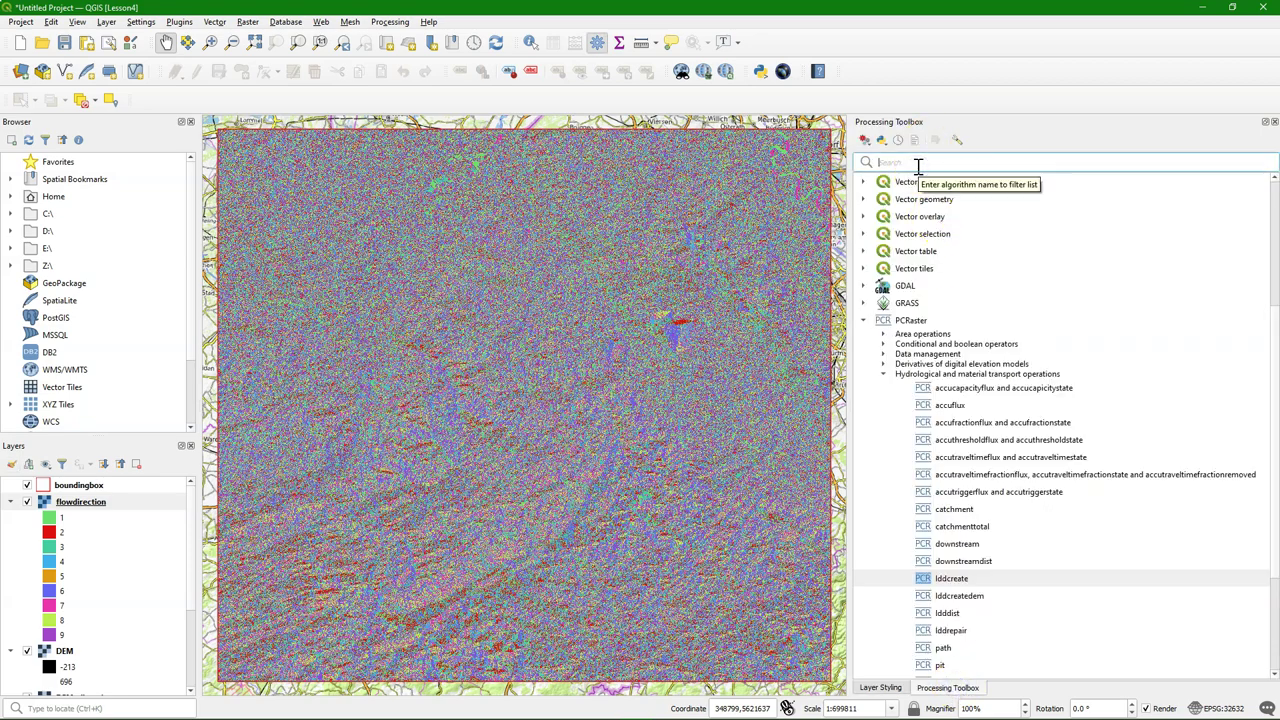
type("recla")
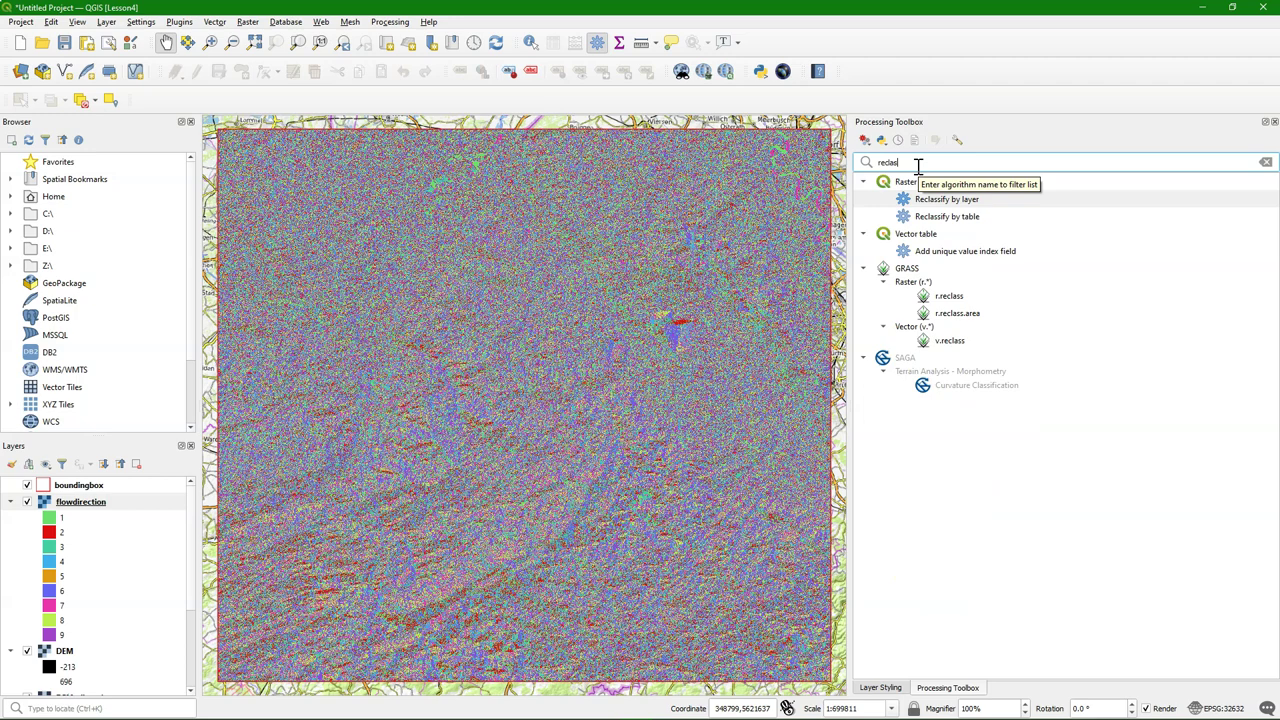
type("s")
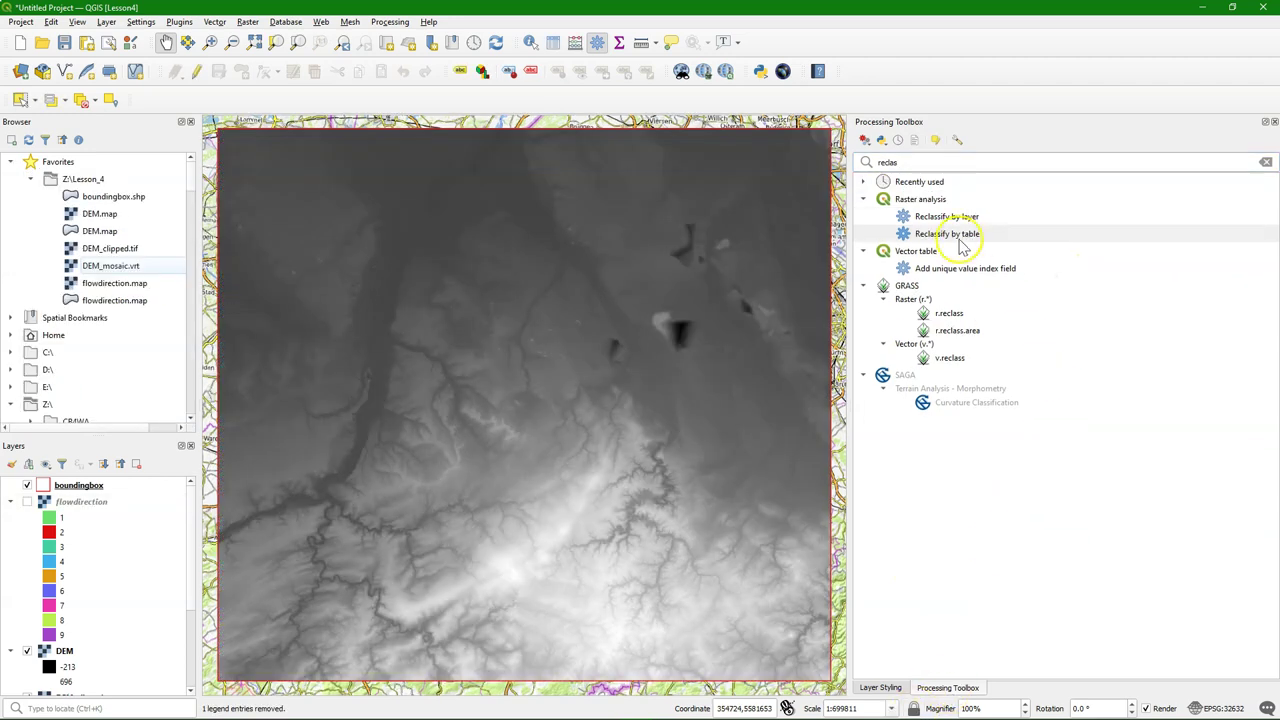
left_click(955, 236)
double_click(955, 236)
left_click(487, 247)
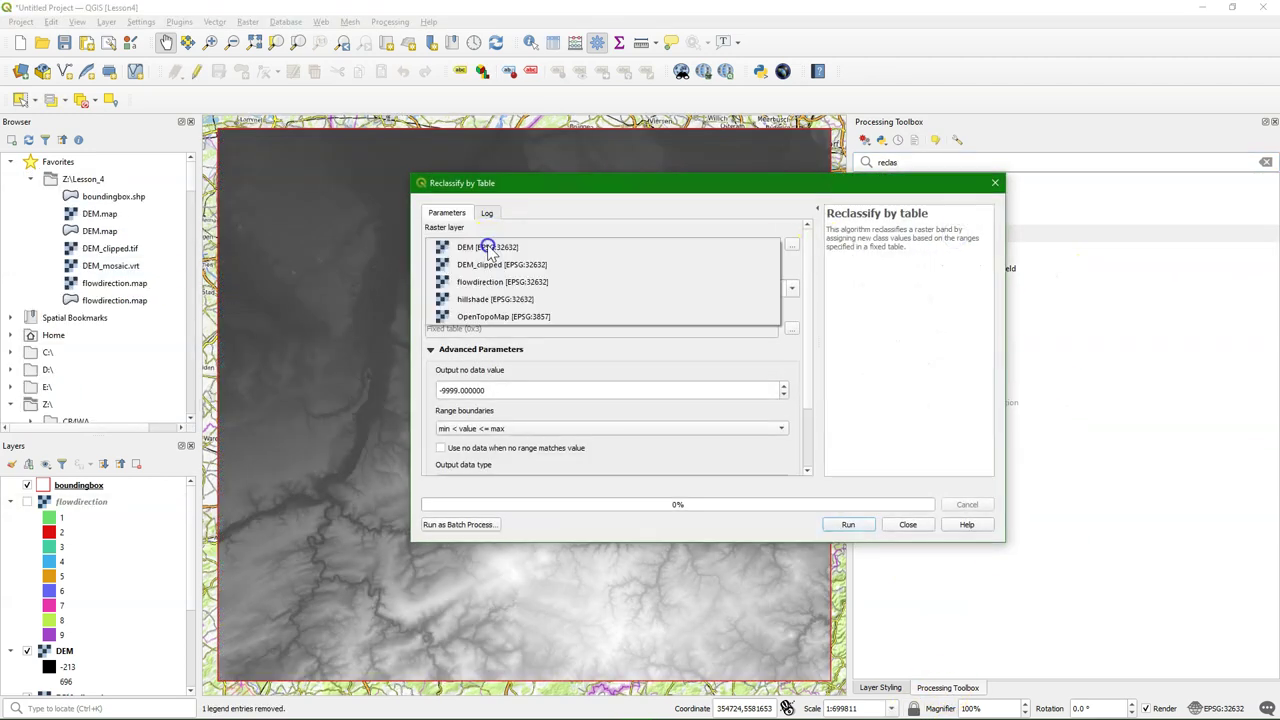
Choose flowdirection as the input raster and add three rows to the reclassification table
left_click(494, 285)
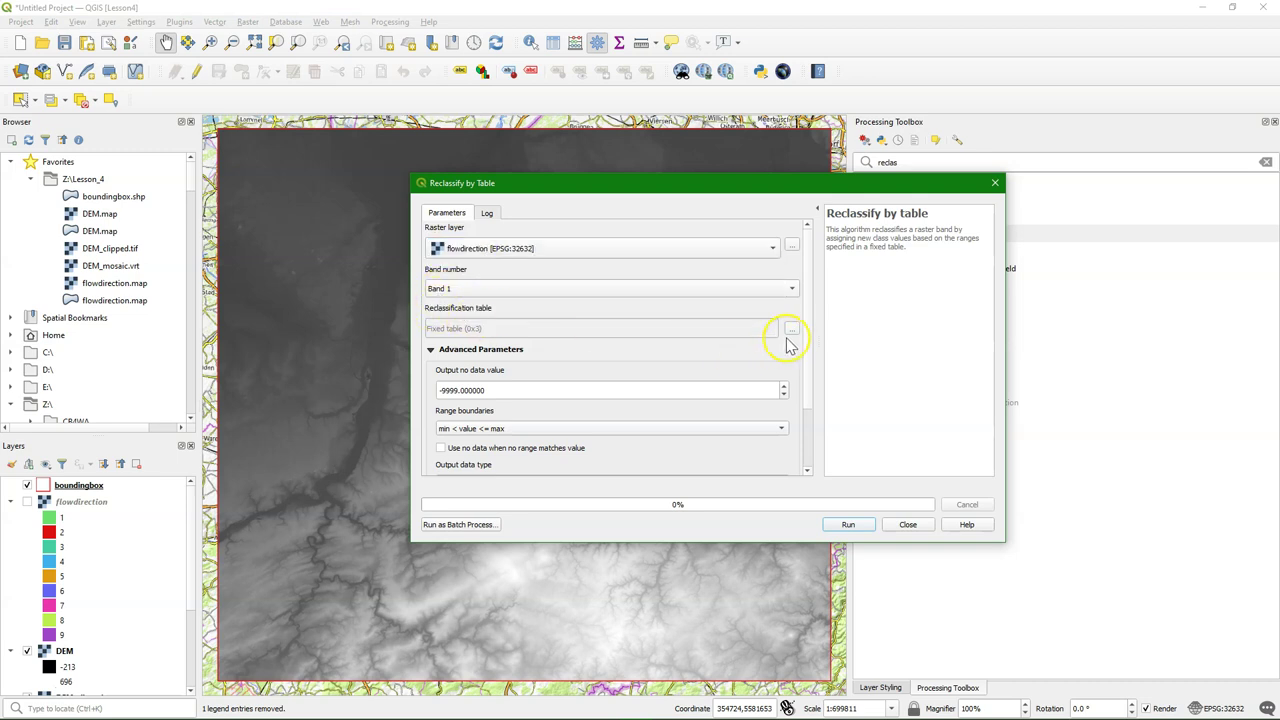
left_click(791, 330)
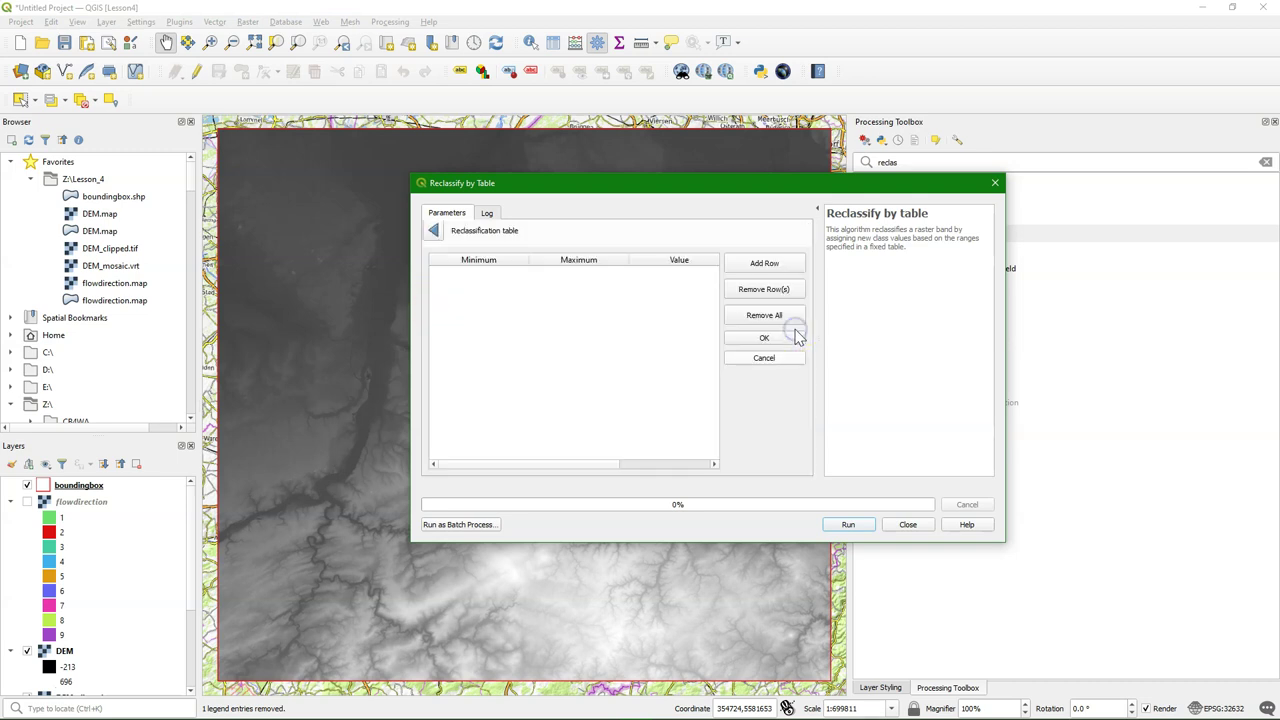
left_click(755, 265)
left_click(755, 265)
left_click(755, 265)
left_click(755, 265)
left_click(755, 265)
left_click(755, 265)
scroll(586, 377, "down", 1)
scroll(712, 300, "up", 1)
Fill table rows 1–5: ranges 1–1, 2–2→4, 3–3→3, 4–4→6, 5–5→255
double_click(509, 290)
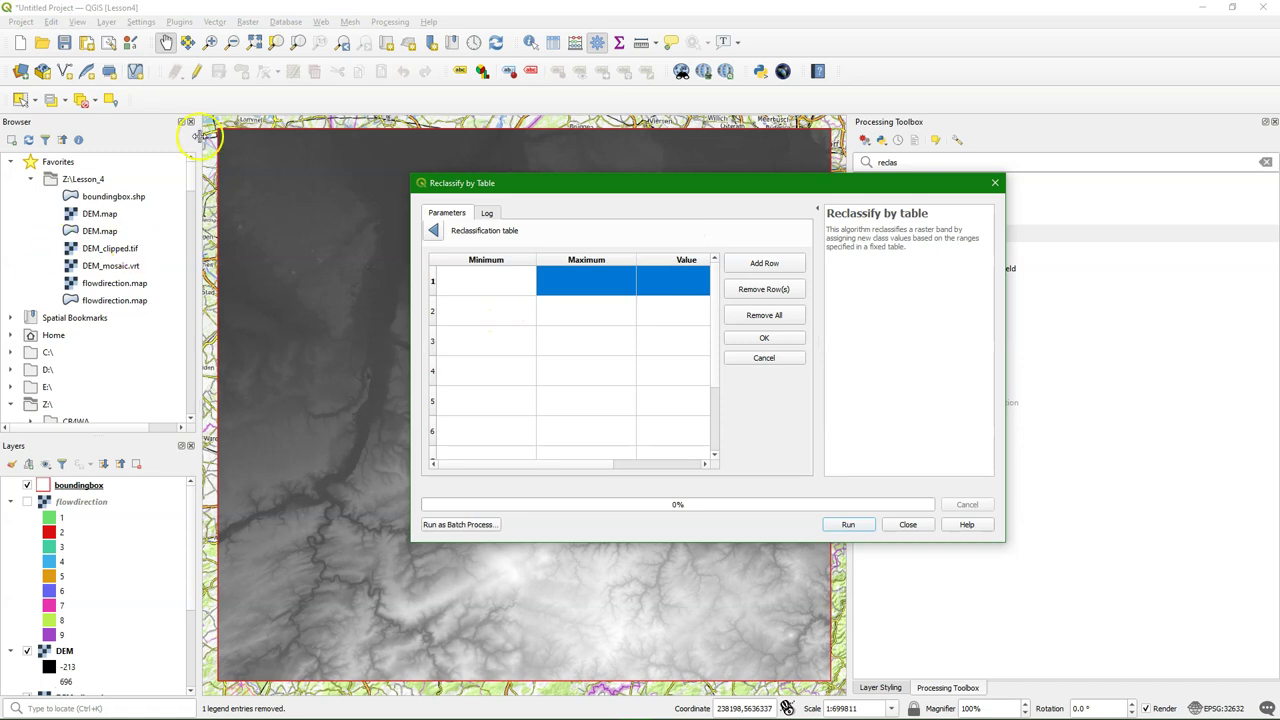
left_click(510, 285)
type("1")
left_click(579, 281)
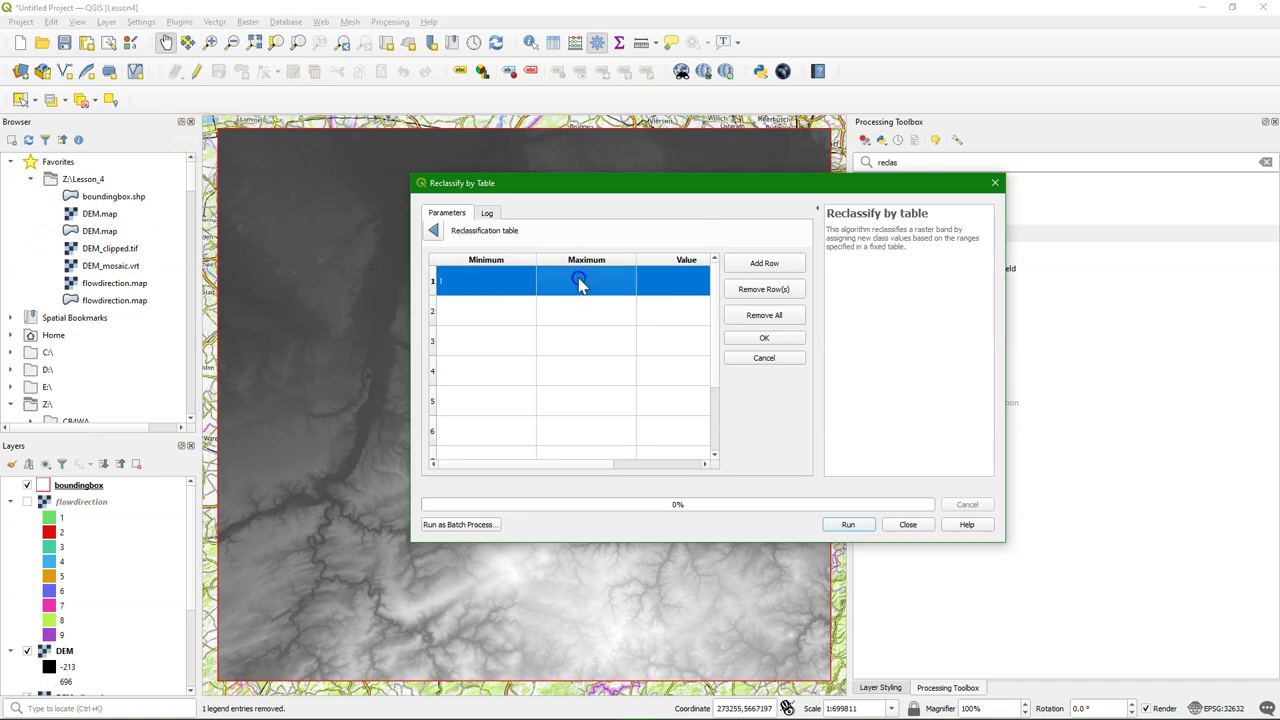
type("1")
left_click(666, 281)
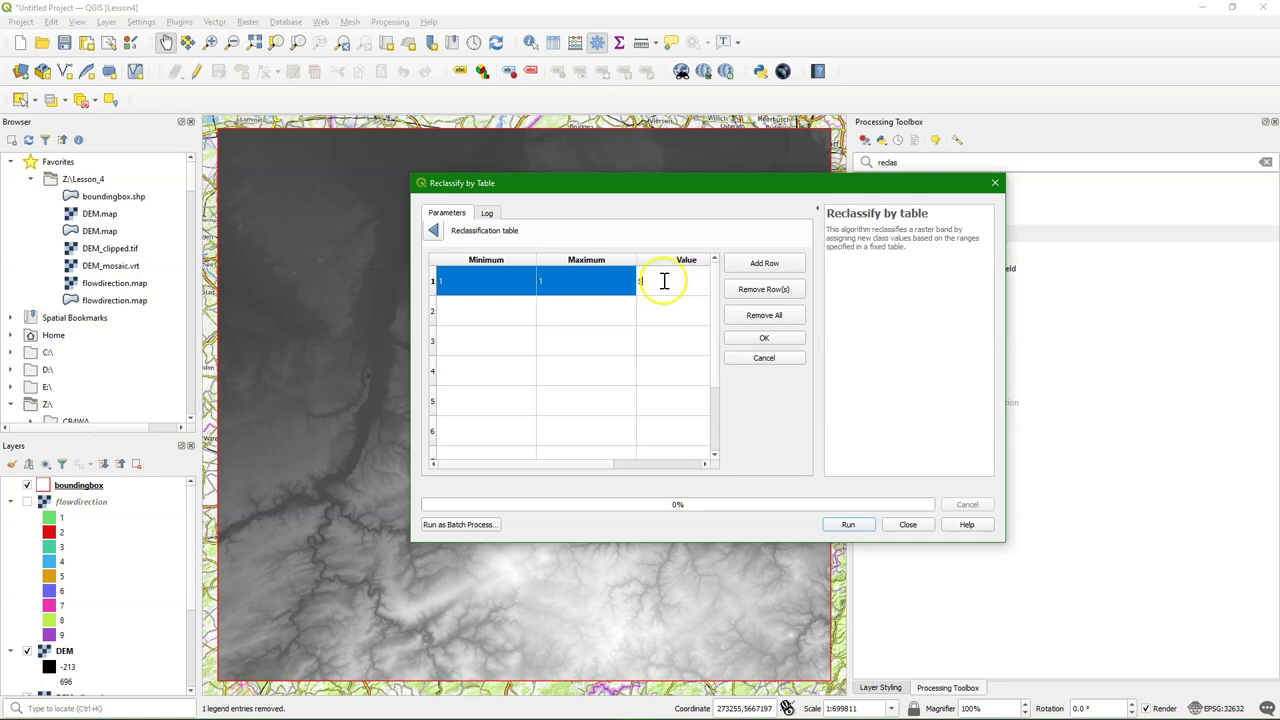
left_click(497, 311)
type("2")
left_click(574, 311)
type("2")
left_click(666, 313)
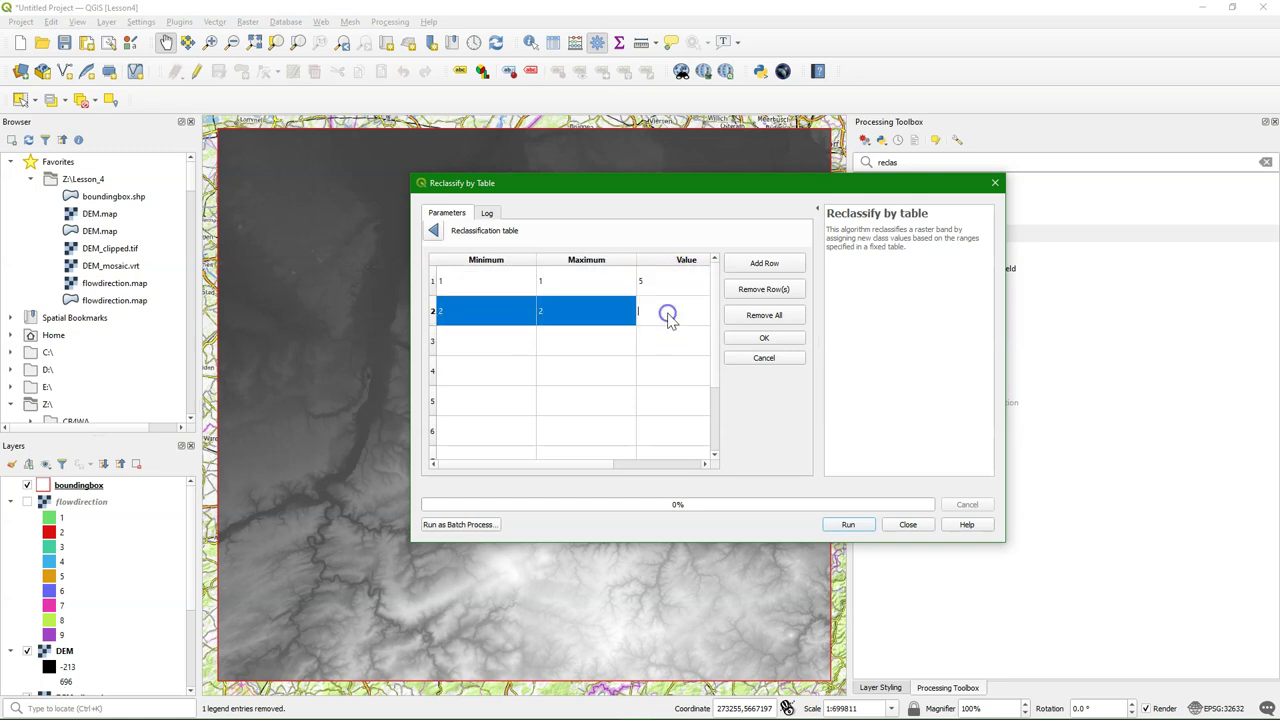
type("4")
left_click(485, 342)
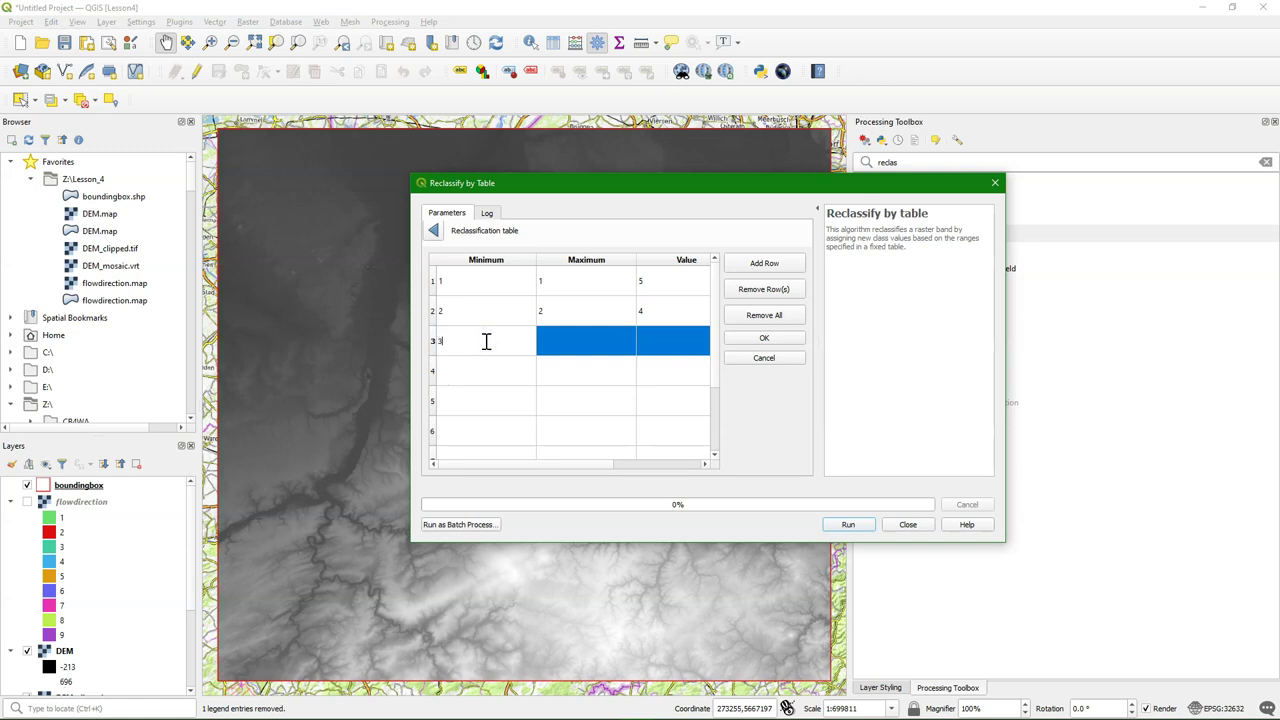
type("3")
left_click(586, 343)
type("3")
left_click(651, 342)
type("3")
left_click(526, 375)
type("4")
left_click(592, 373)
type("4")
left_click(672, 378)
type("6")
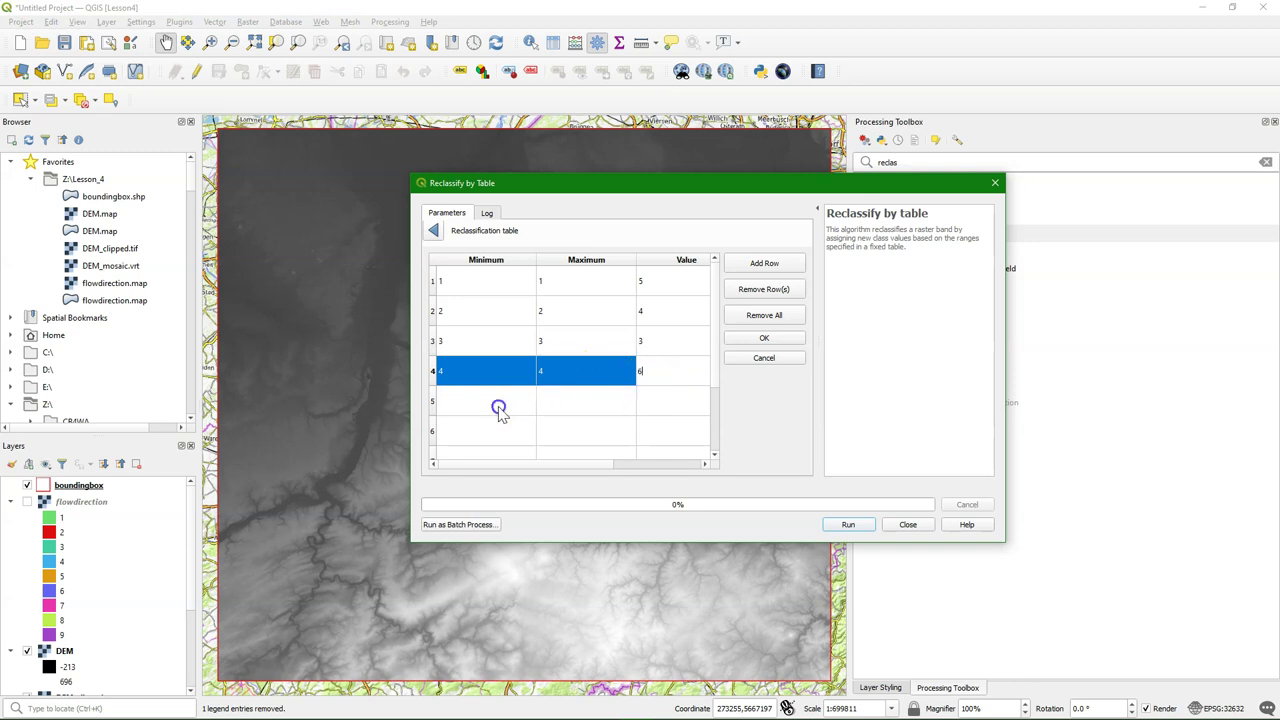
left_click(496, 405)
type("5")
left_click(587, 401)
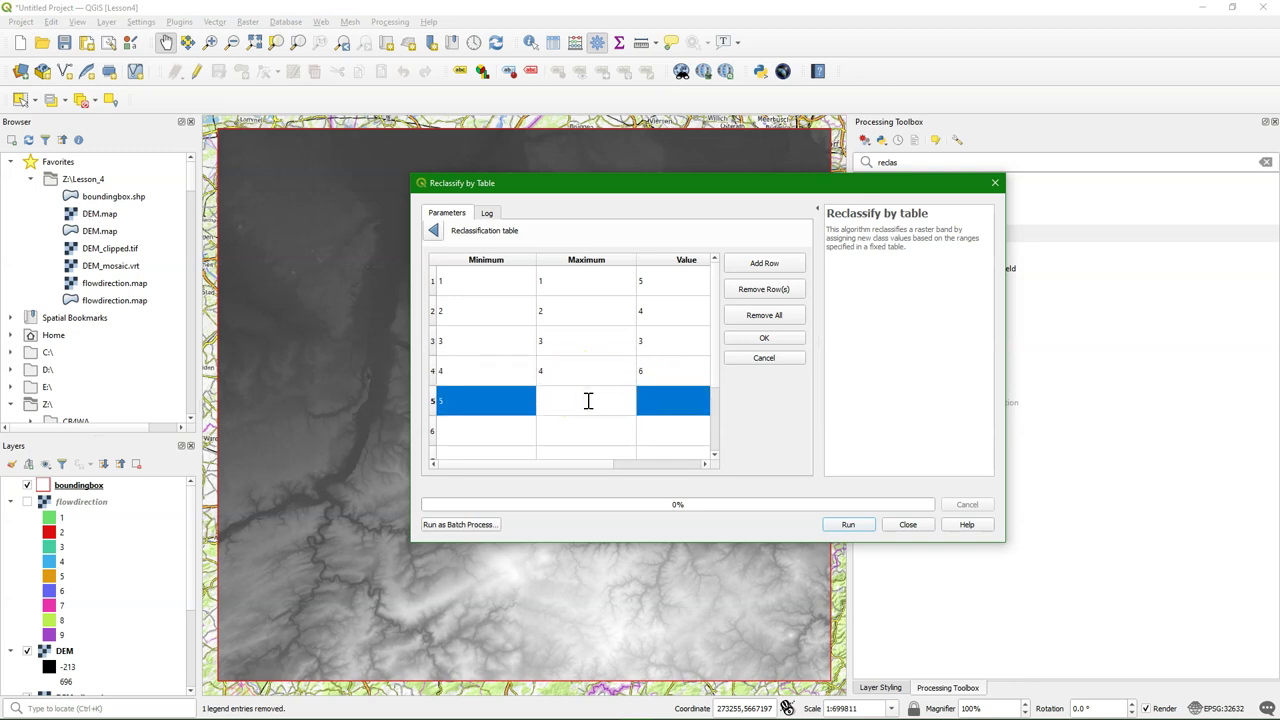
type("5")
left_click(660, 399)
type("255")
Fill rows 6–9 (6→2, 7→7, 8→0, 9→1) and confirm the nine-row table
left_click(517, 437)
type("6")
left_click(594, 431)
type("6")
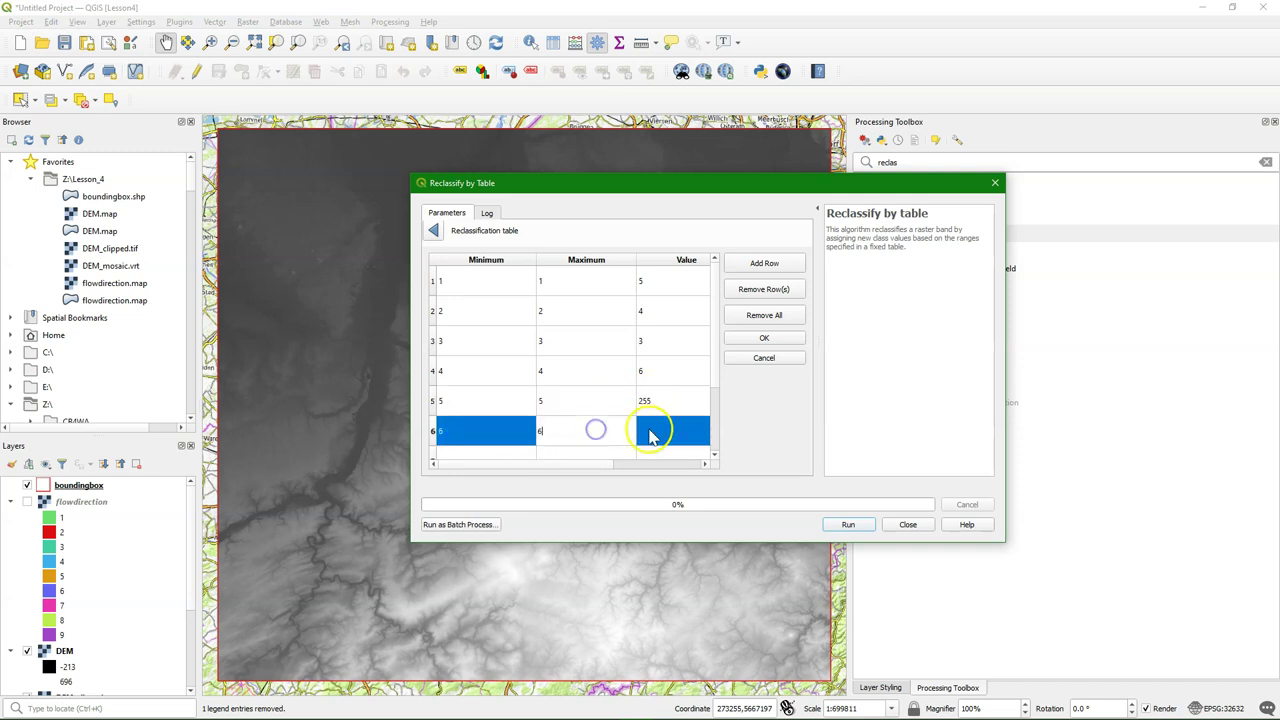
left_click(663, 433)
left_click(692, 440)
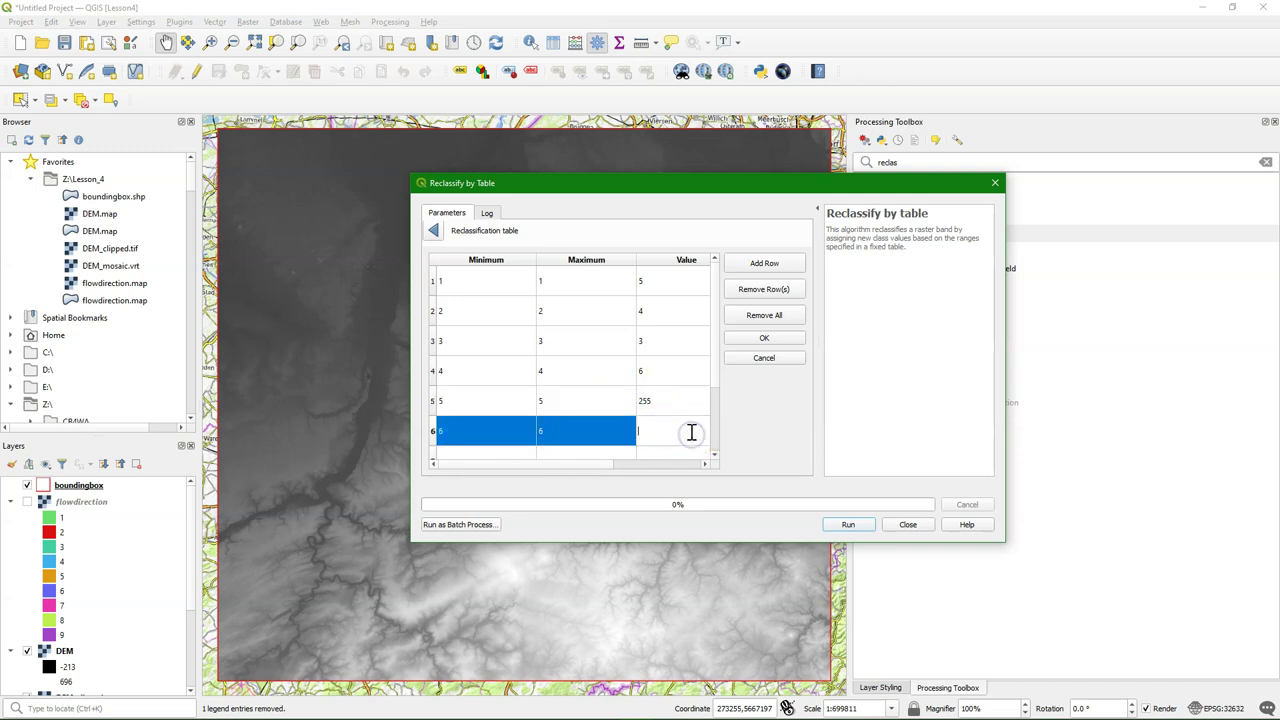
type("2")
scroll(520, 408, "down", 1)
left_click(485, 395)
left_click(481, 392)
type("7")
left_click(600, 385)
left_click(600, 385)
type("7")
left_click(660, 392)
left_click(671, 388)
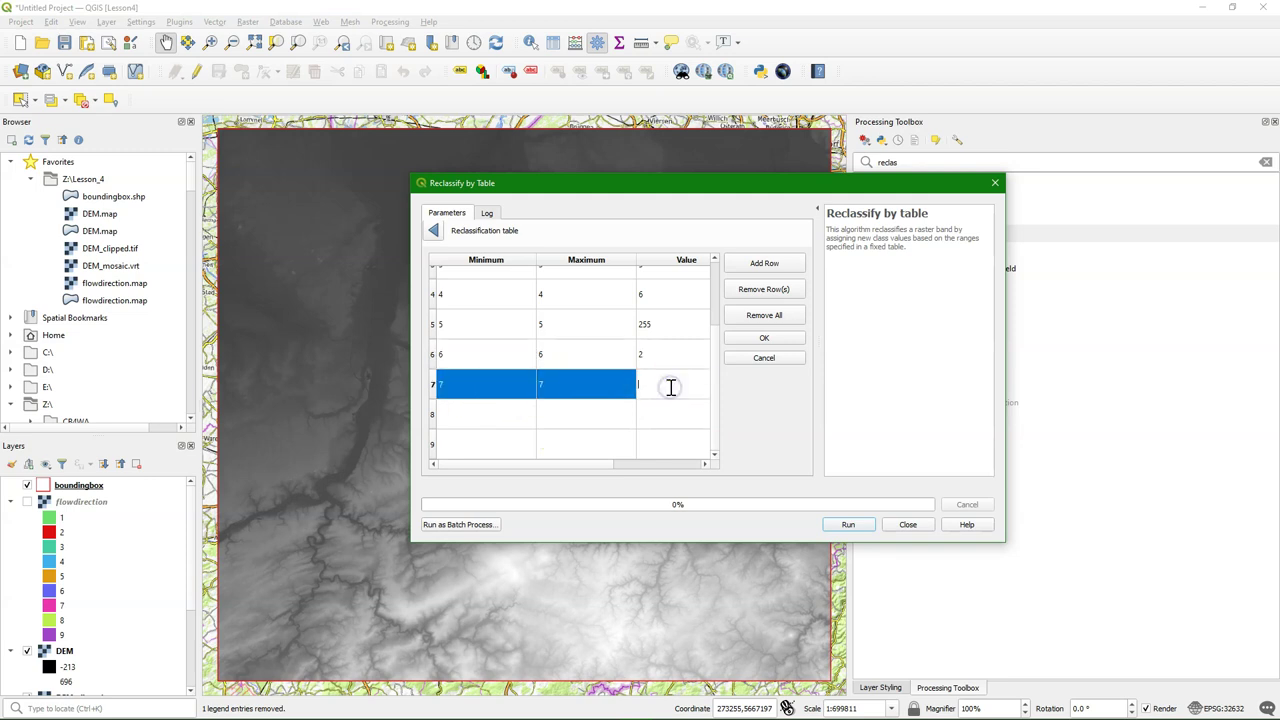
type("7")
left_click(489, 425)
left_click(486, 421)
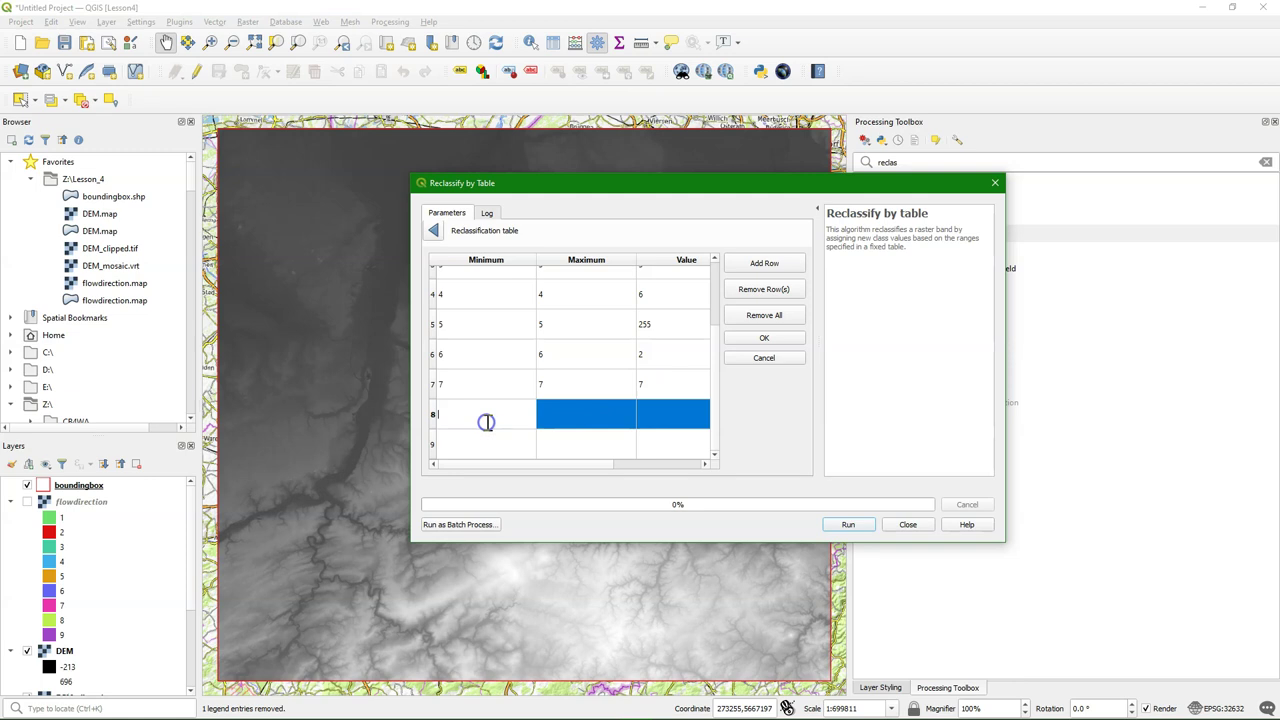
type("8")
left_click(590, 414)
left_click(590, 414)
type("8")
left_click(672, 412)
left_click(672, 411)
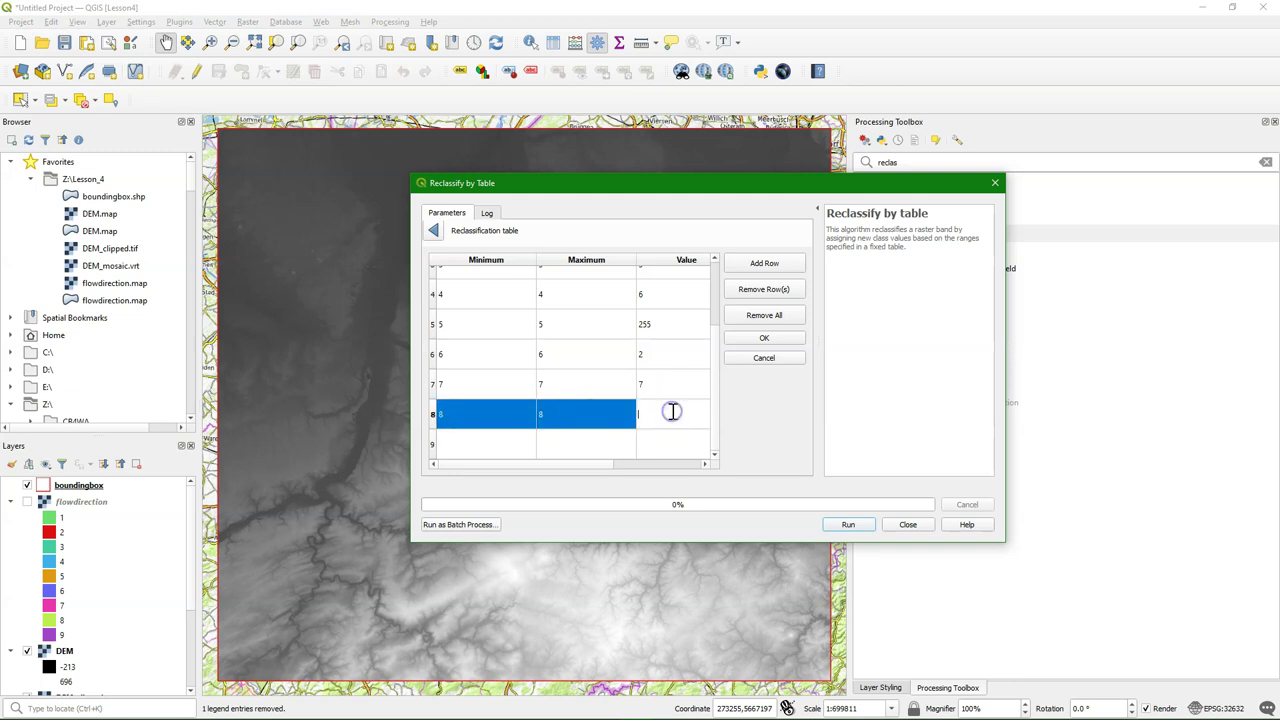
type("0")
left_click(480, 447)
left_click(480, 447)
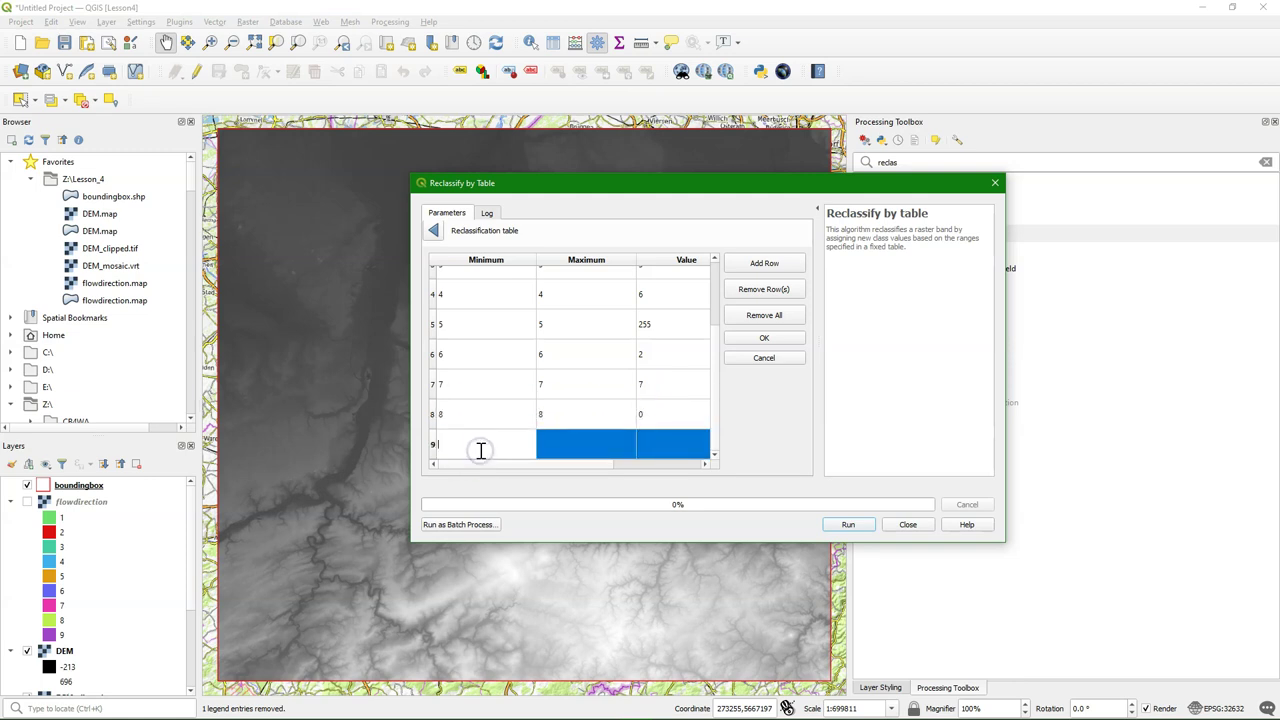
type("9")
left_click(590, 444)
left_click(590, 444)
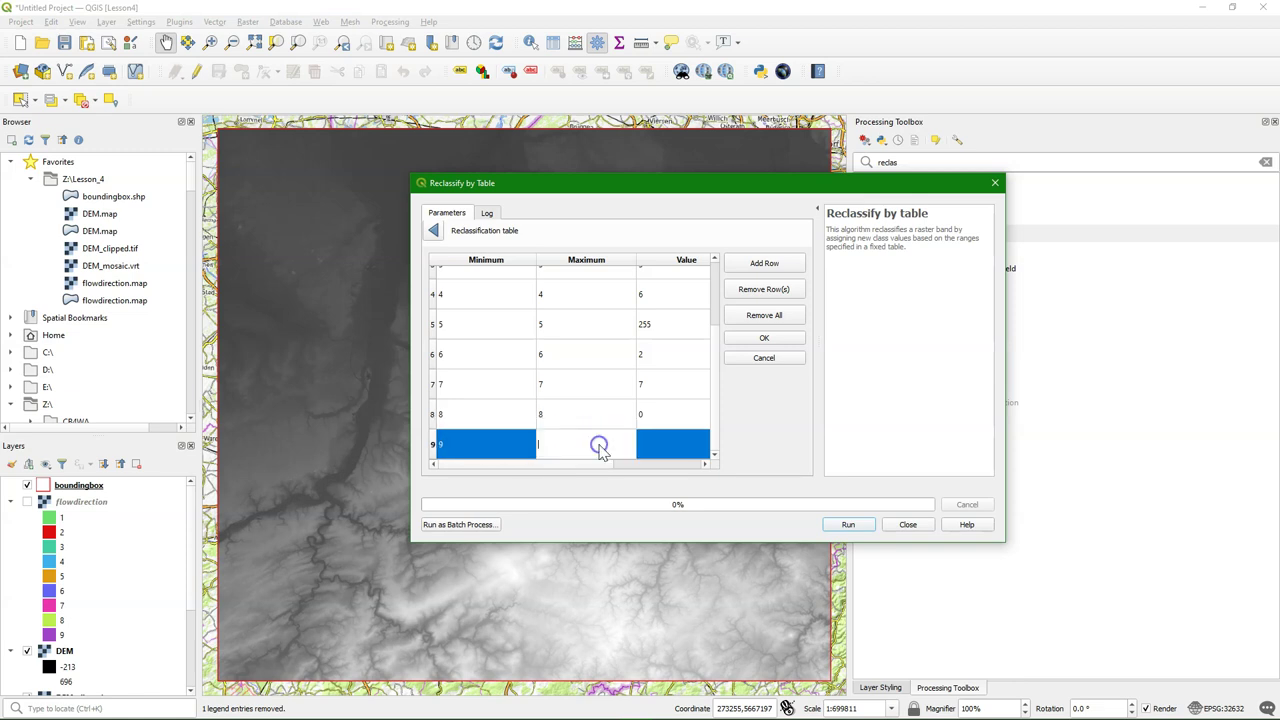
type("9")
left_click(668, 444)
left_click(668, 444)
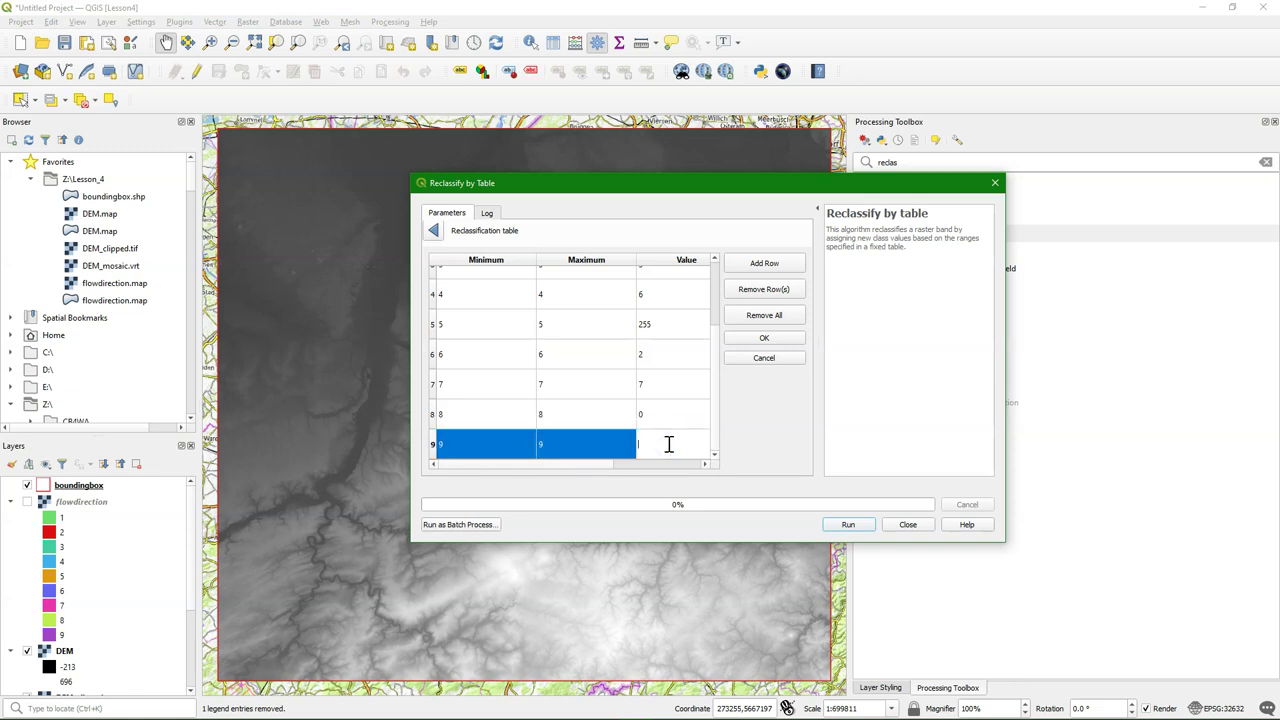
type("1")
left_click(764, 337)
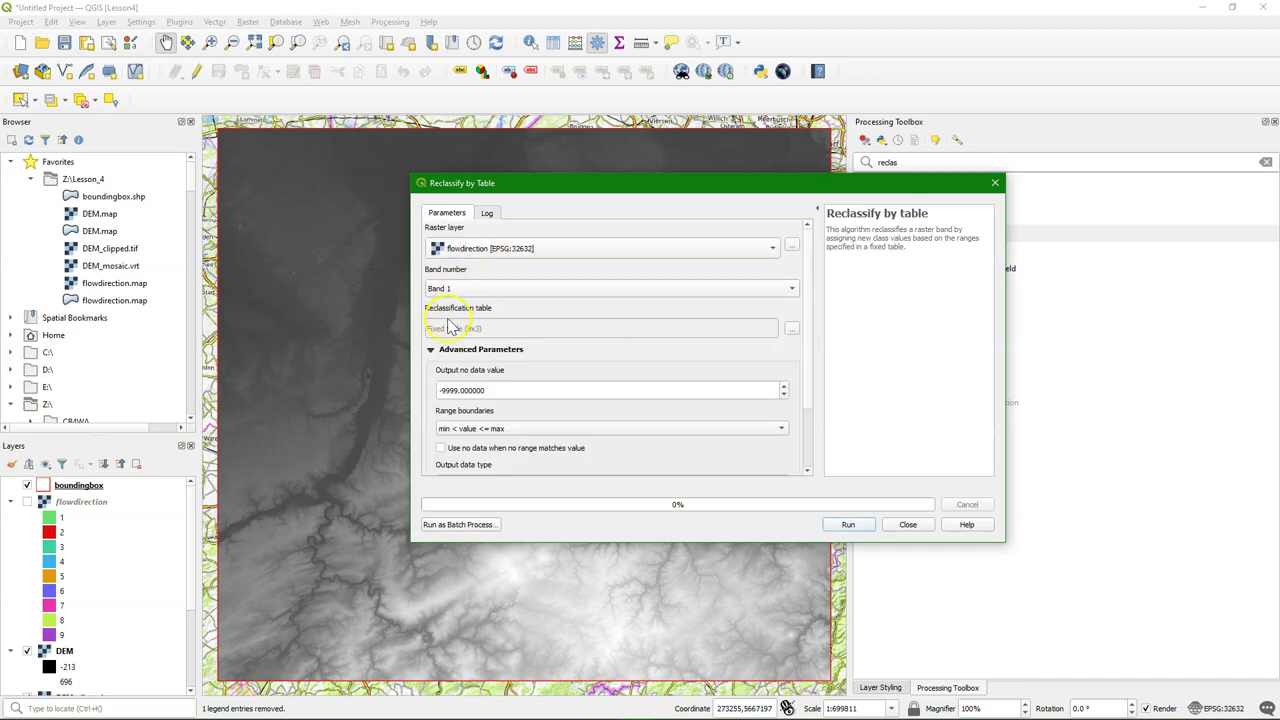
Set range boundaries to min <= value <= max and output data type to Byte
left_click(492, 430)
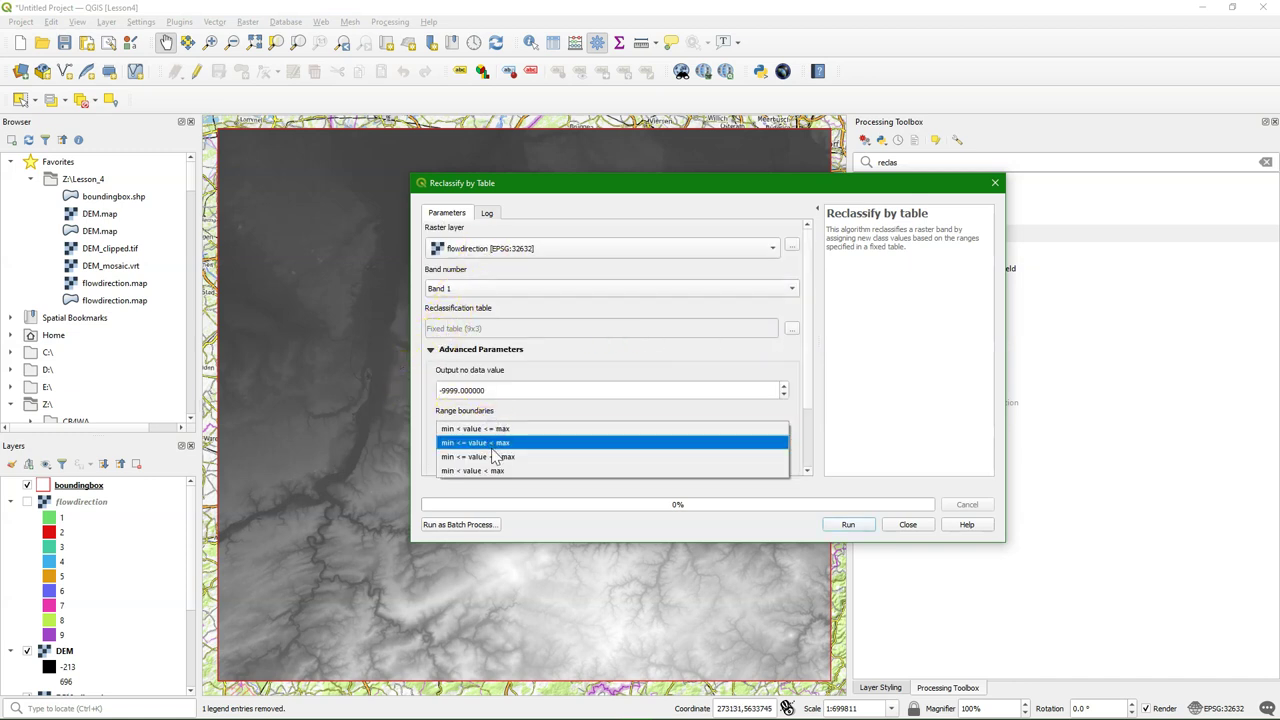
left_click(492, 456)
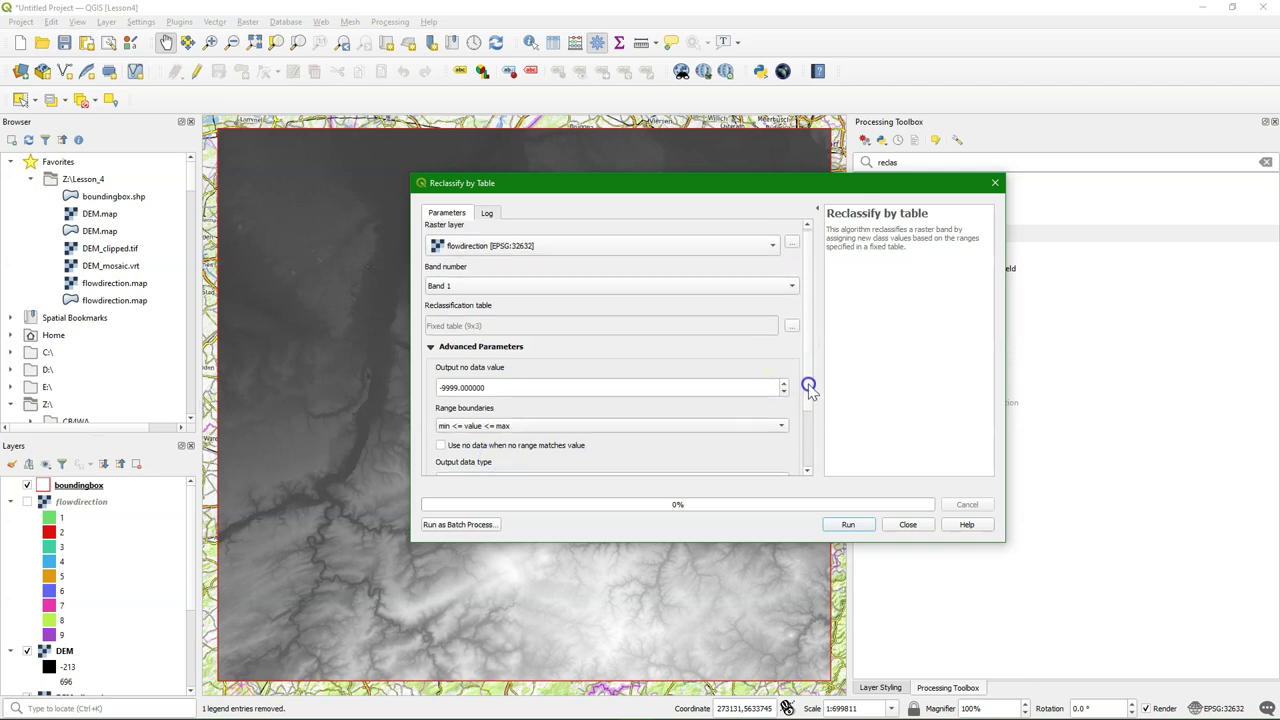
scroll(810, 393, "down", 1)
scroll(810, 393, "down", 2)
left_click(455, 404)
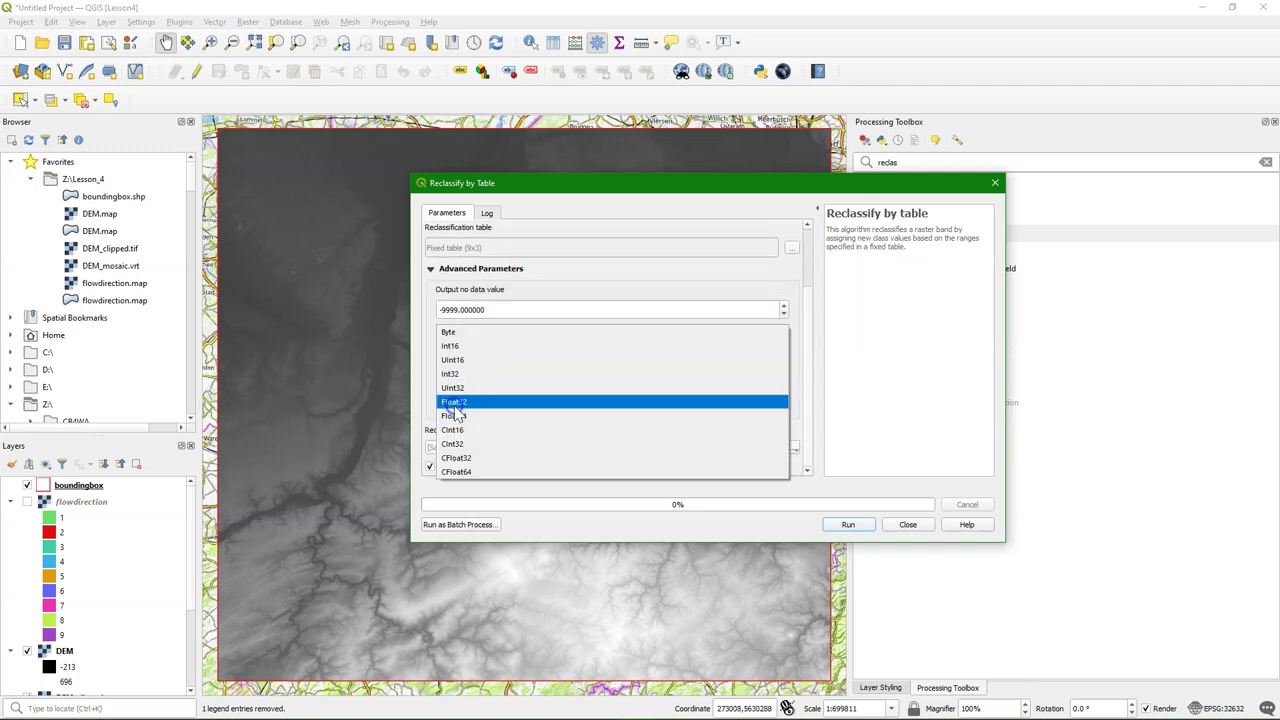
left_click(458, 332)
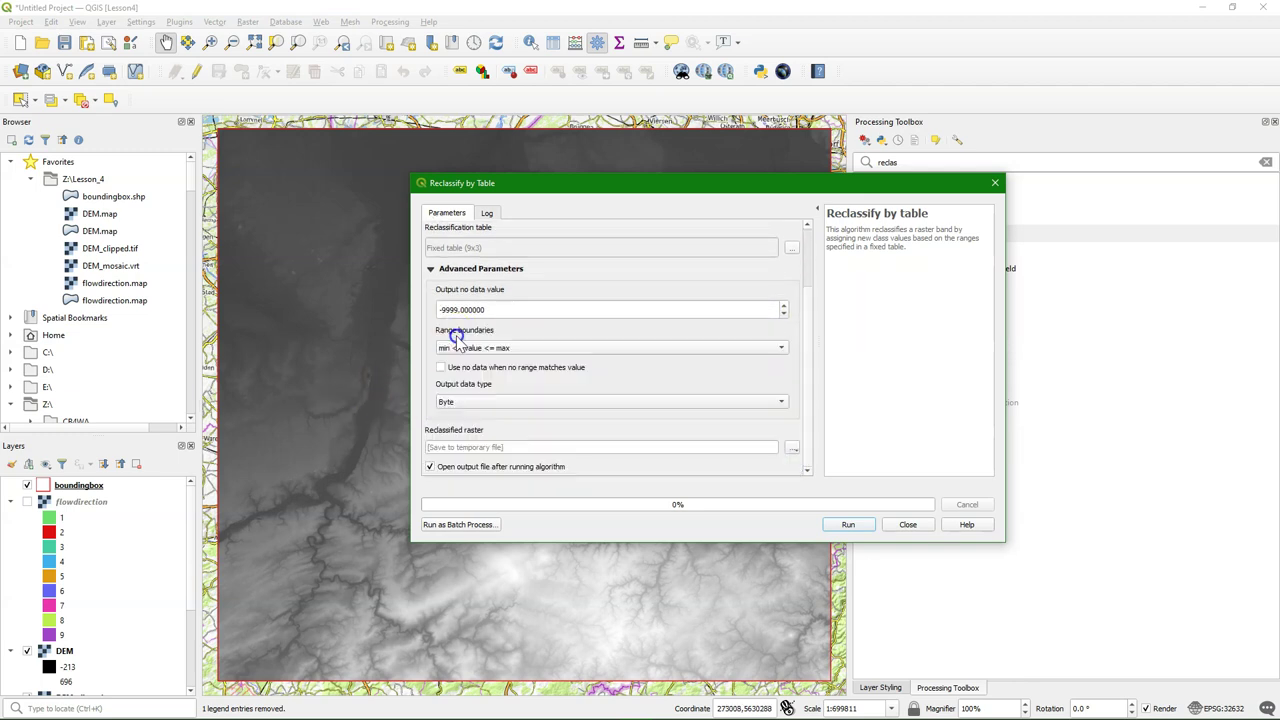
Save the output as Z:/Lesson_4/flowdir.tif, run the reclassification, and close the dialog
left_click(792, 447)
left_click(820, 477)
type("f")
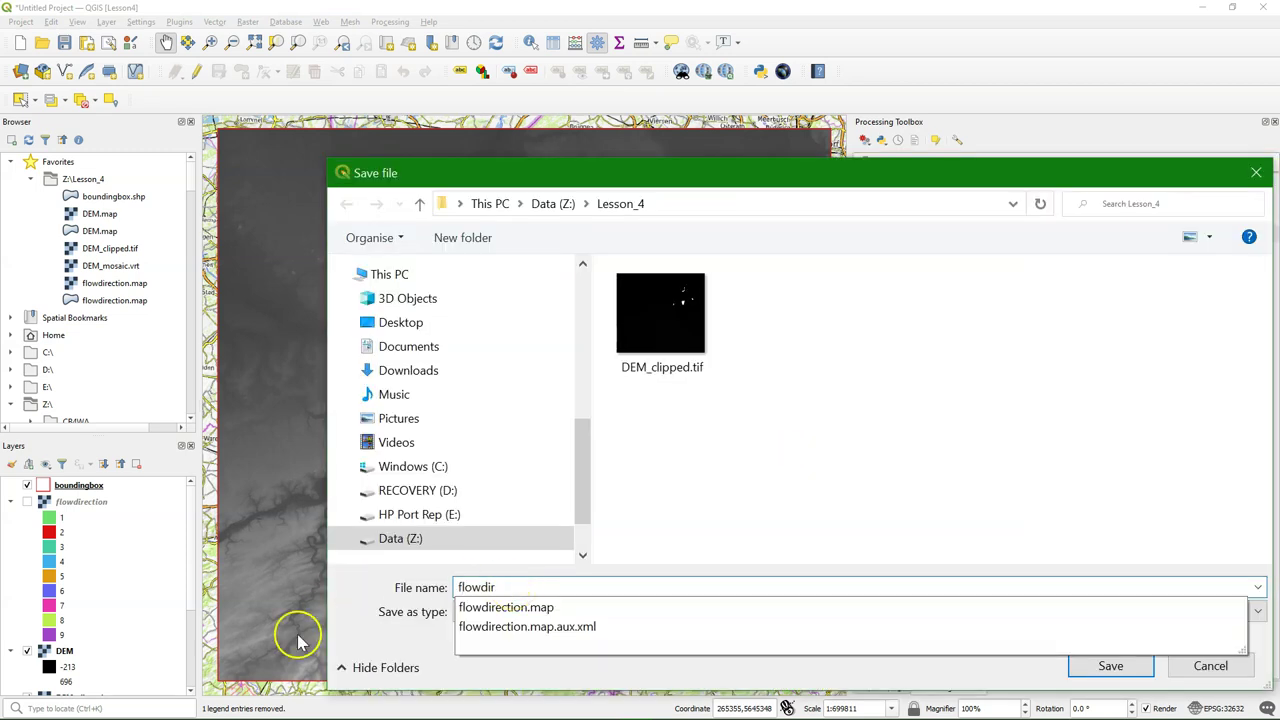
type("lowdir")
left_click(1105, 666)
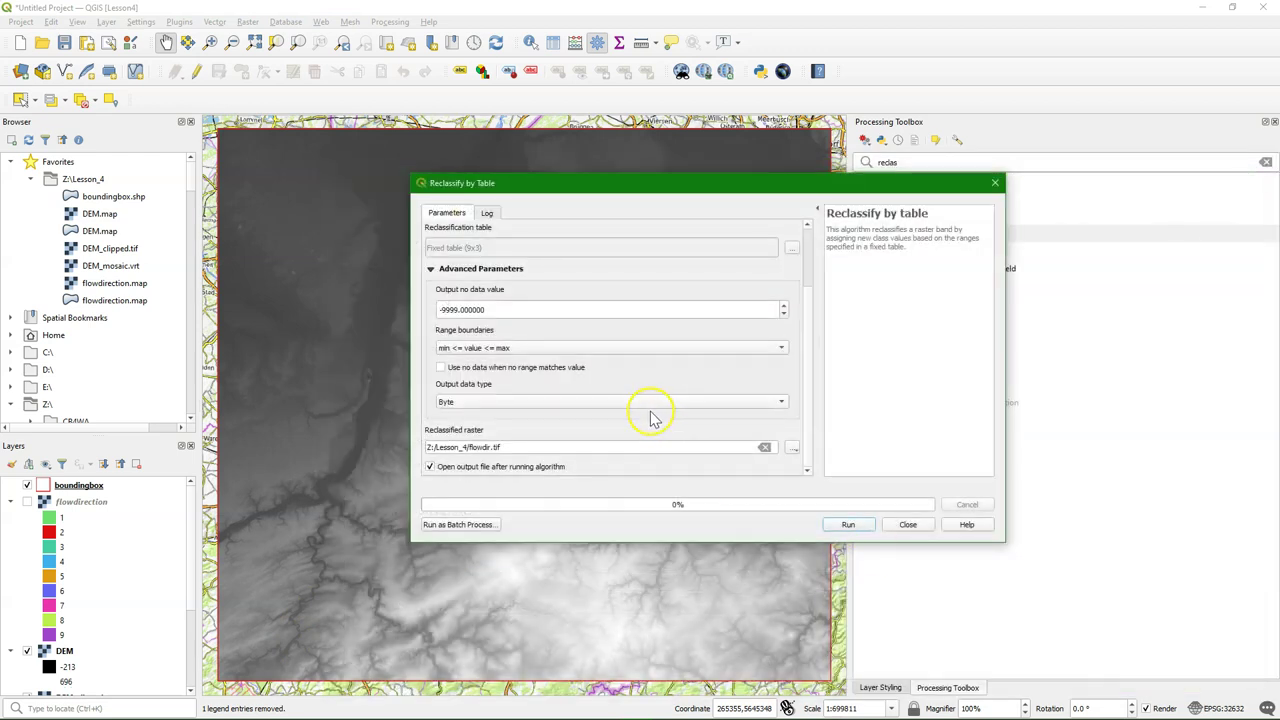
left_click(854, 525)
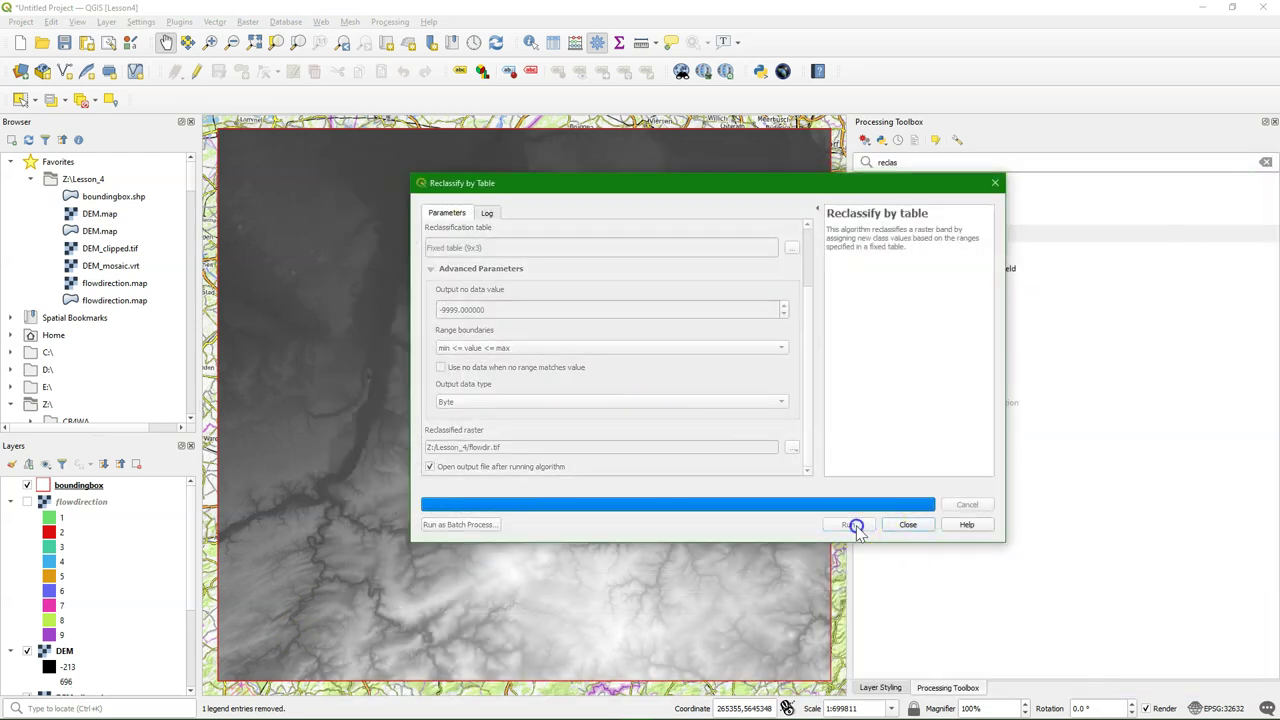
left_click(926, 528)
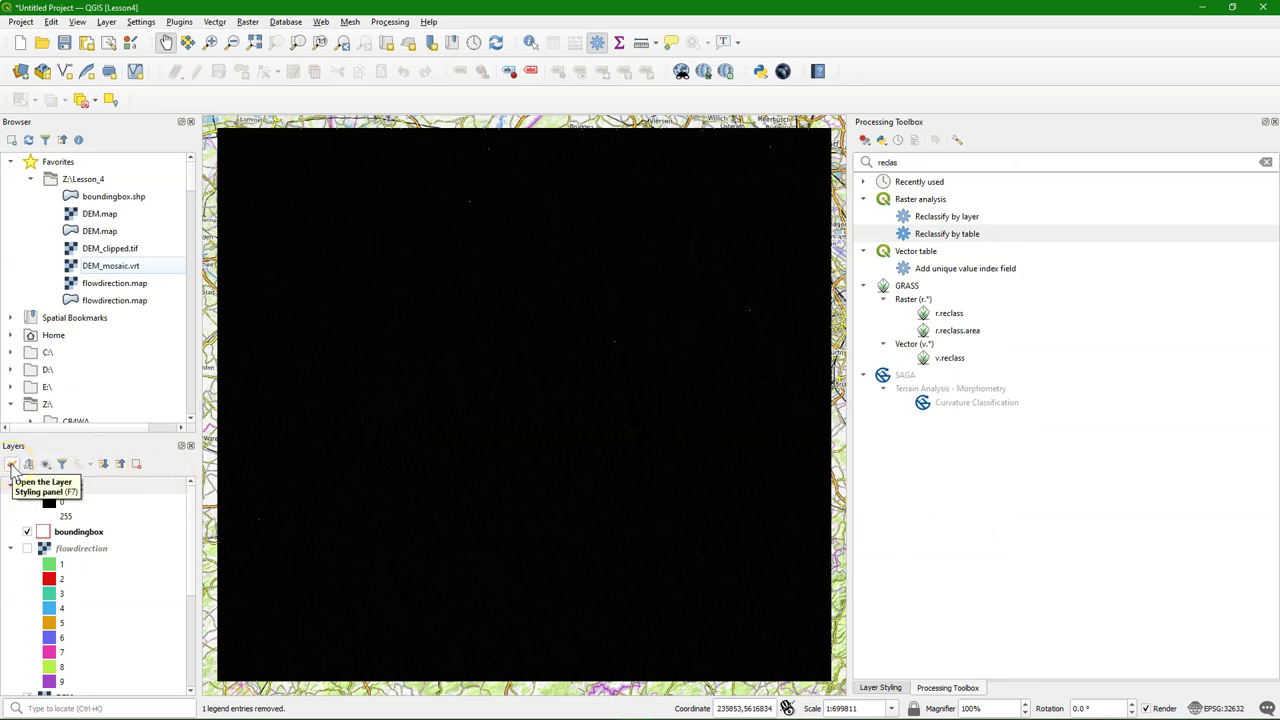
Render flowdir as paletted unique values and classify it into one class per value
left_click(11, 465)
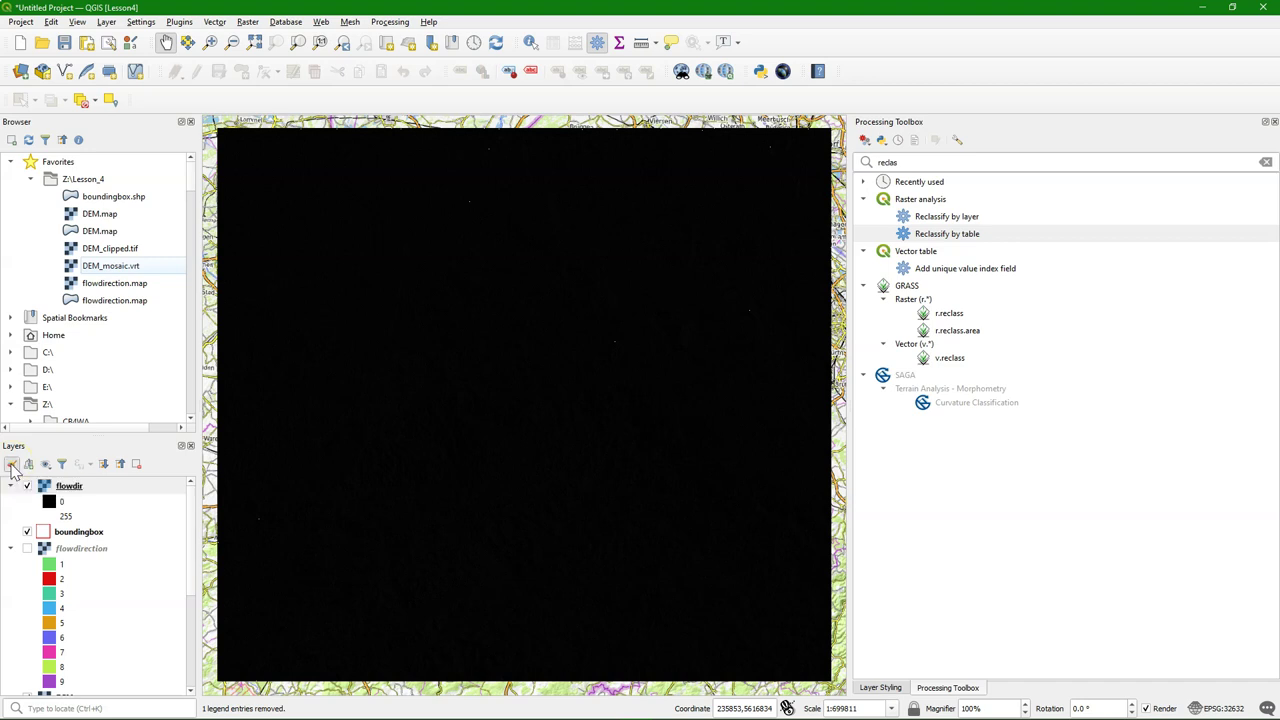
left_click(968, 180)
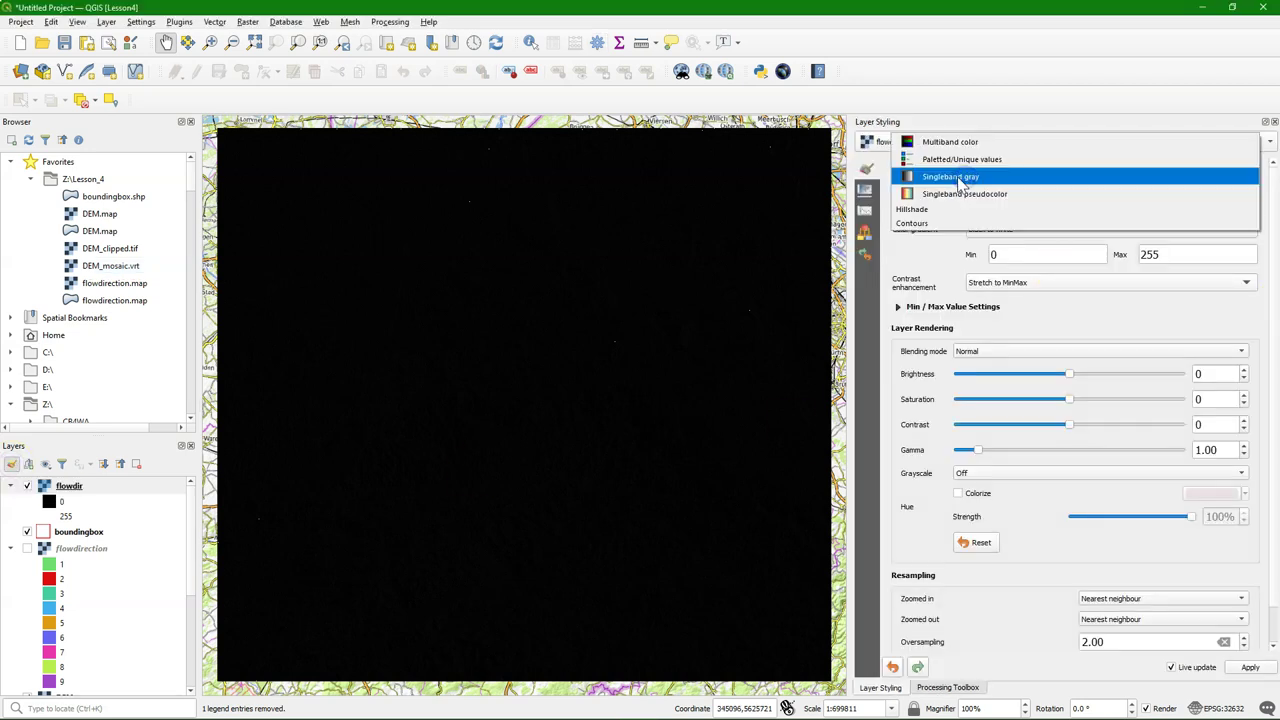
left_click(948, 162)
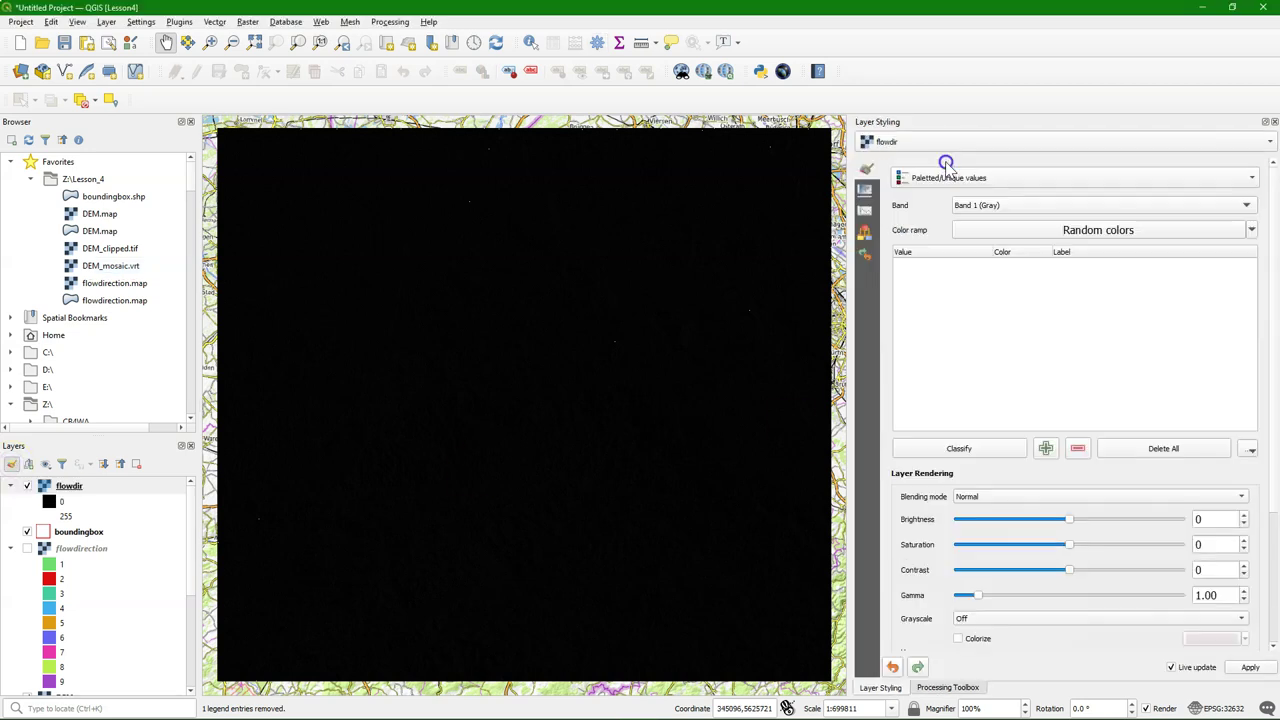
left_click(958, 448)
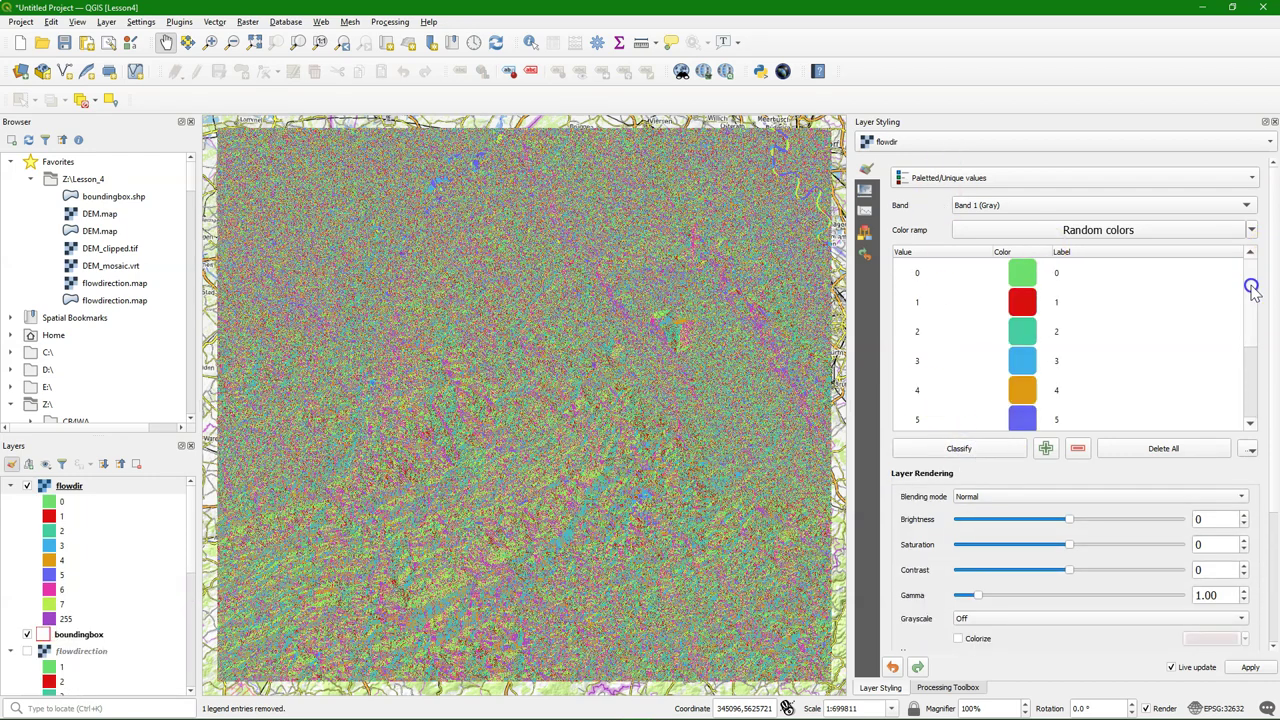
left_click_drag(1250, 288, 1254, 245)
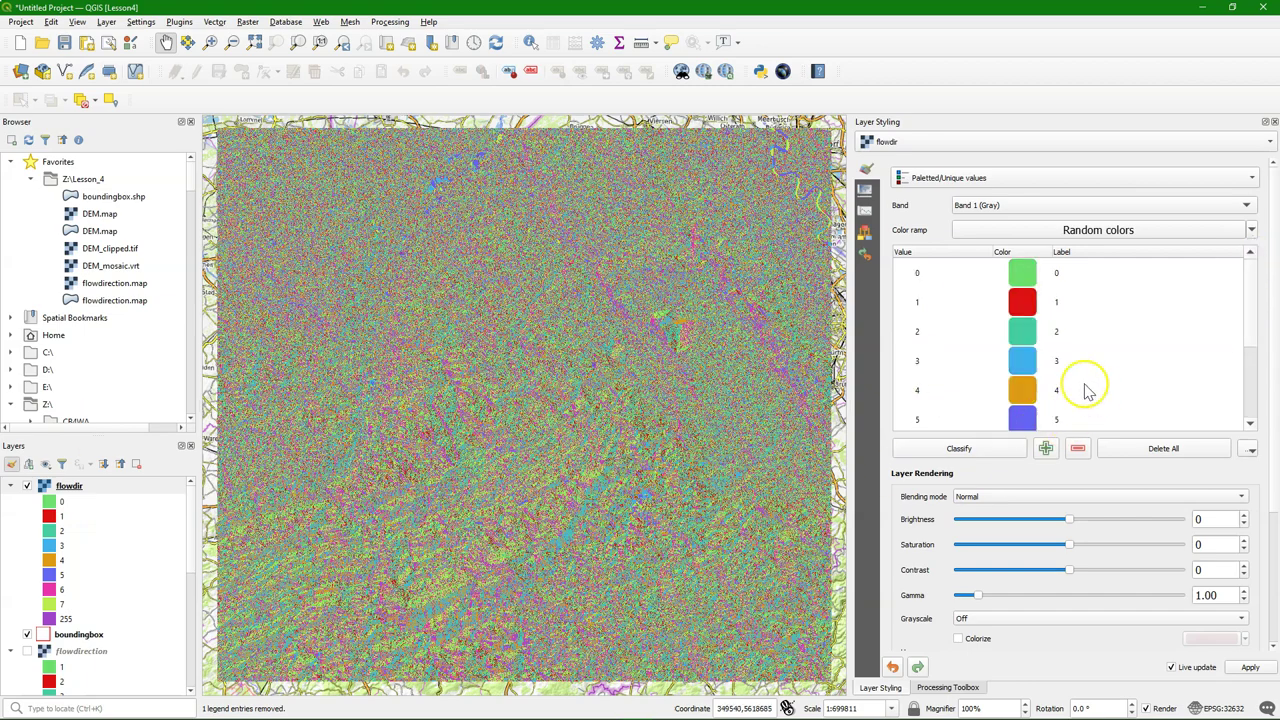
scroll(1040, 437, "down", 5)
Delete the 255 class and colour the remaining 0–7 classes with the Spectral ramp
left_click(1065, 310)
left_click(1078, 369)
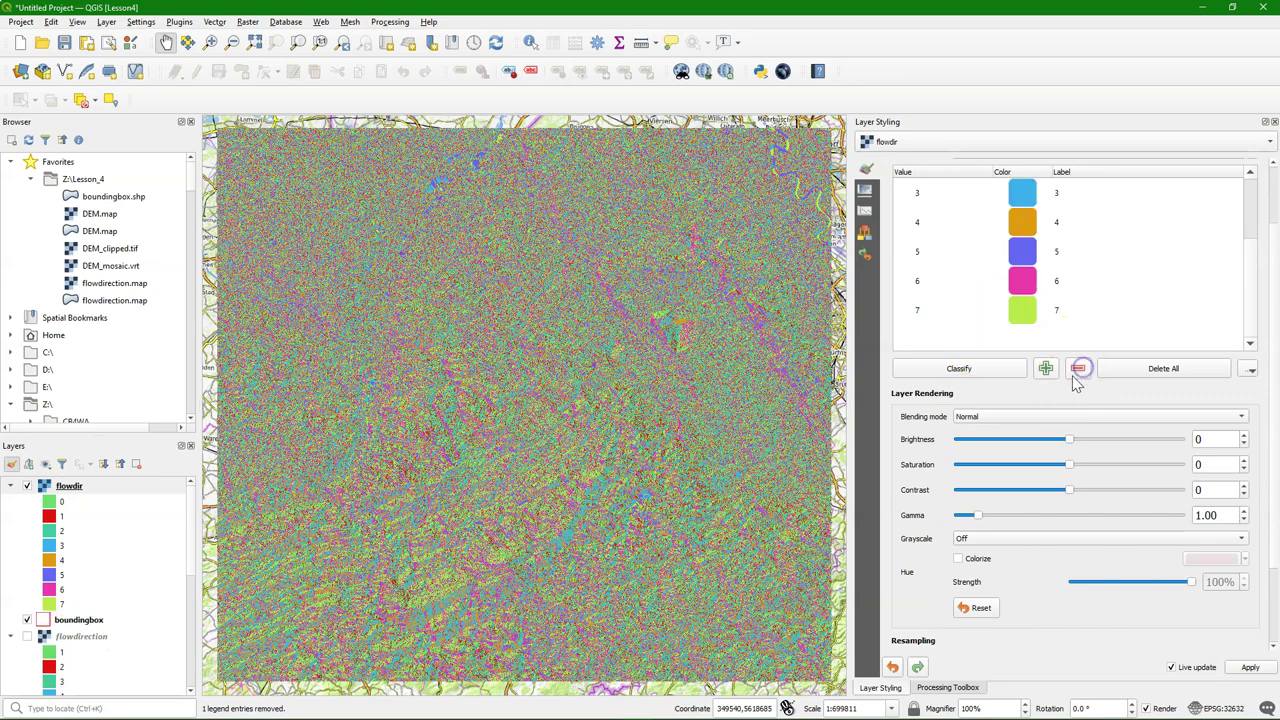
left_click_drag(1251, 271, 1262, 175)
scroll(1262, 175, "up", 1)
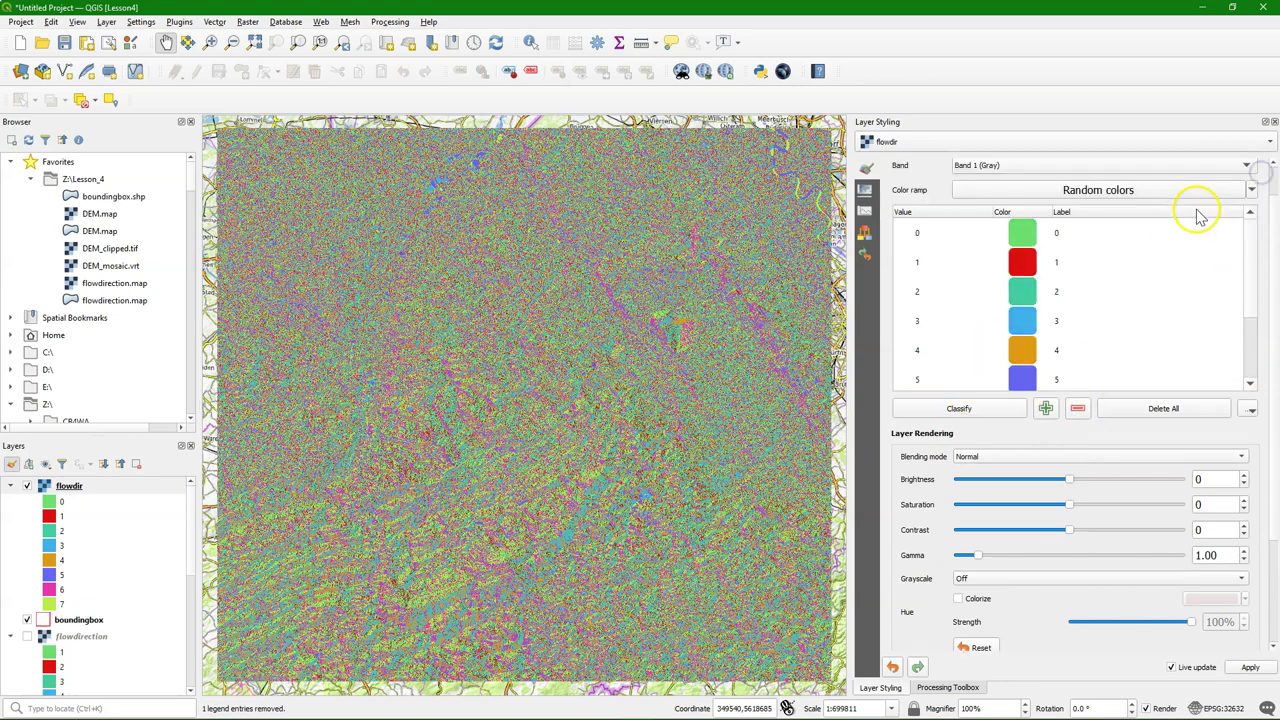
left_click(1251, 193)
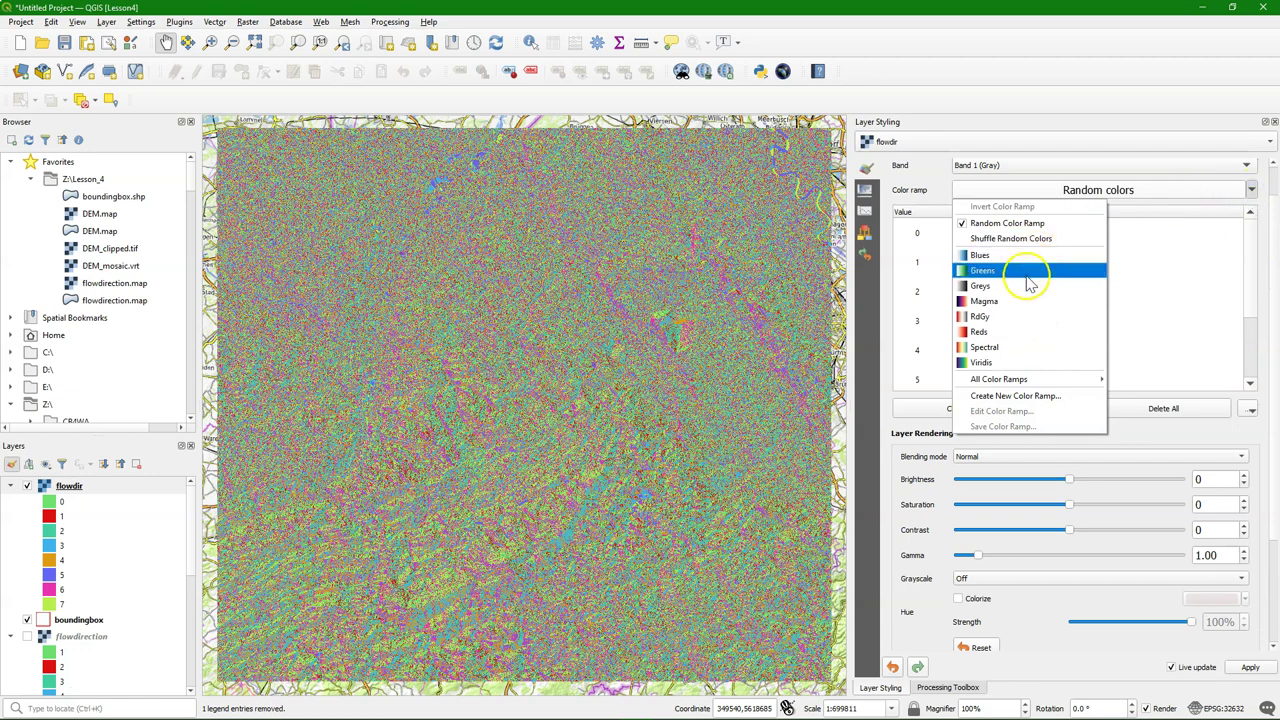
left_click(992, 347)
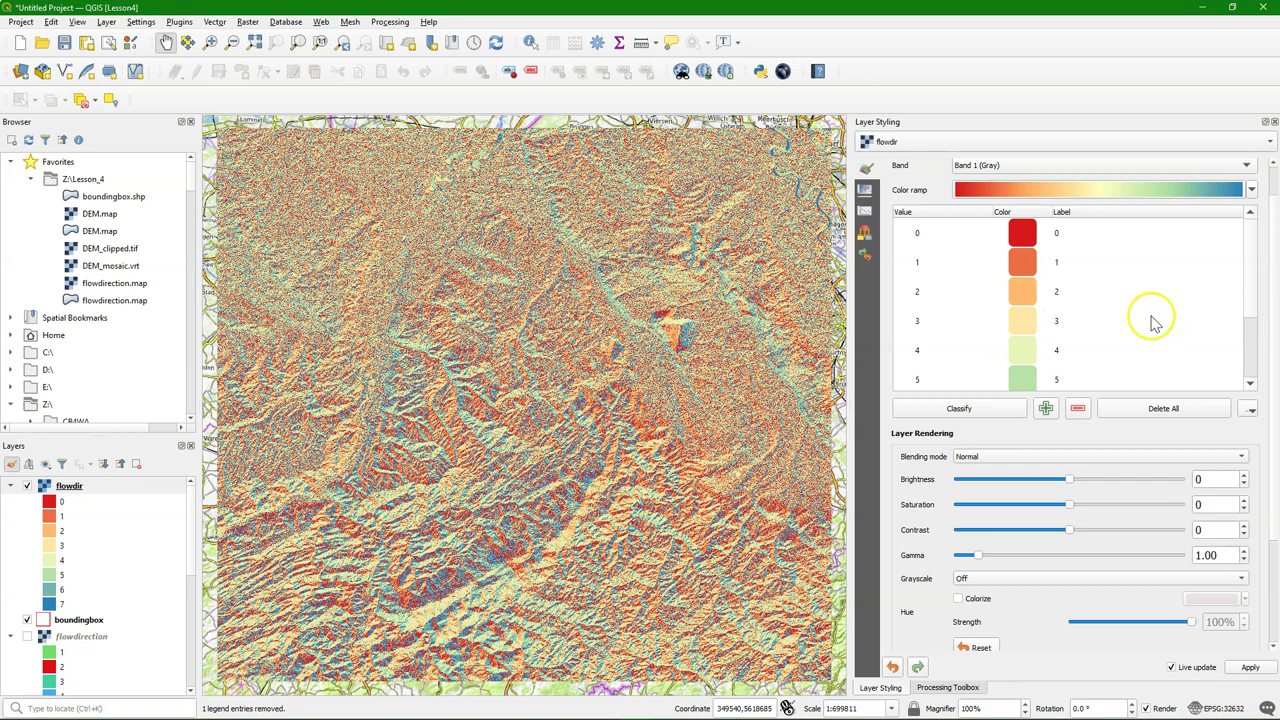
In the colour ramp editor, pick the first colour from screen and set the middle stop's blue to 0
left_click(1070, 189)
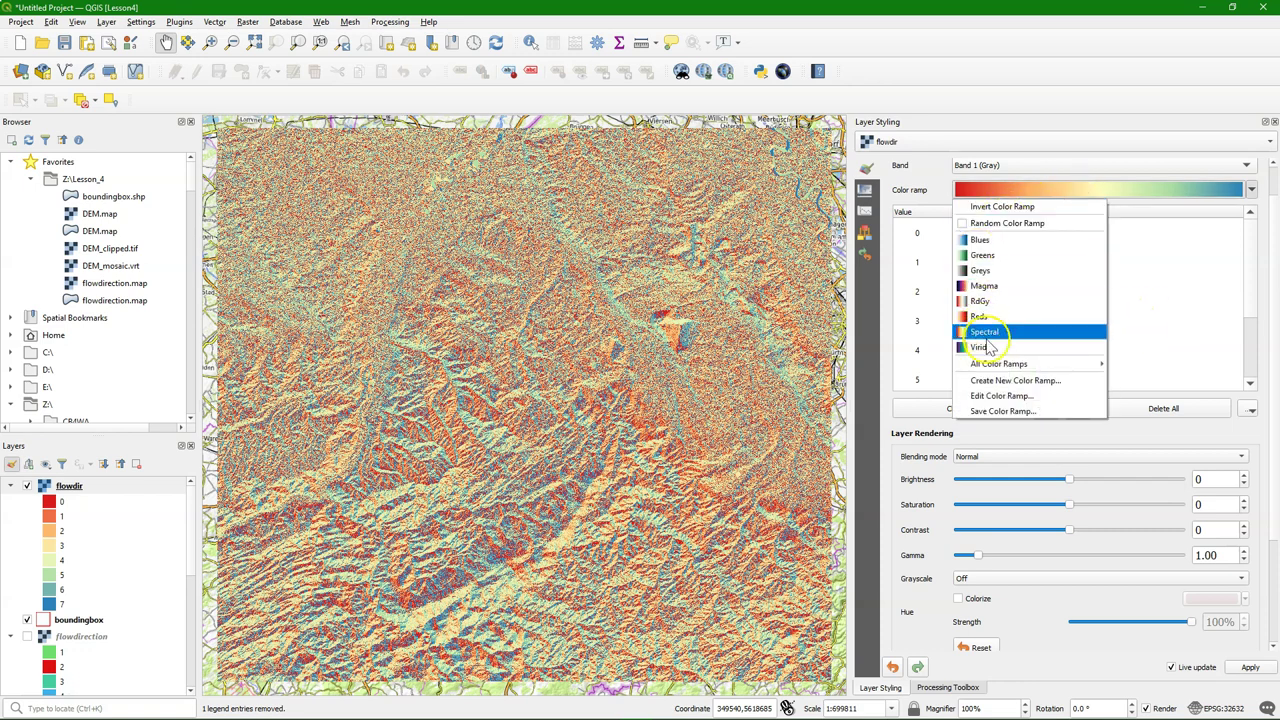
left_click(1003, 396)
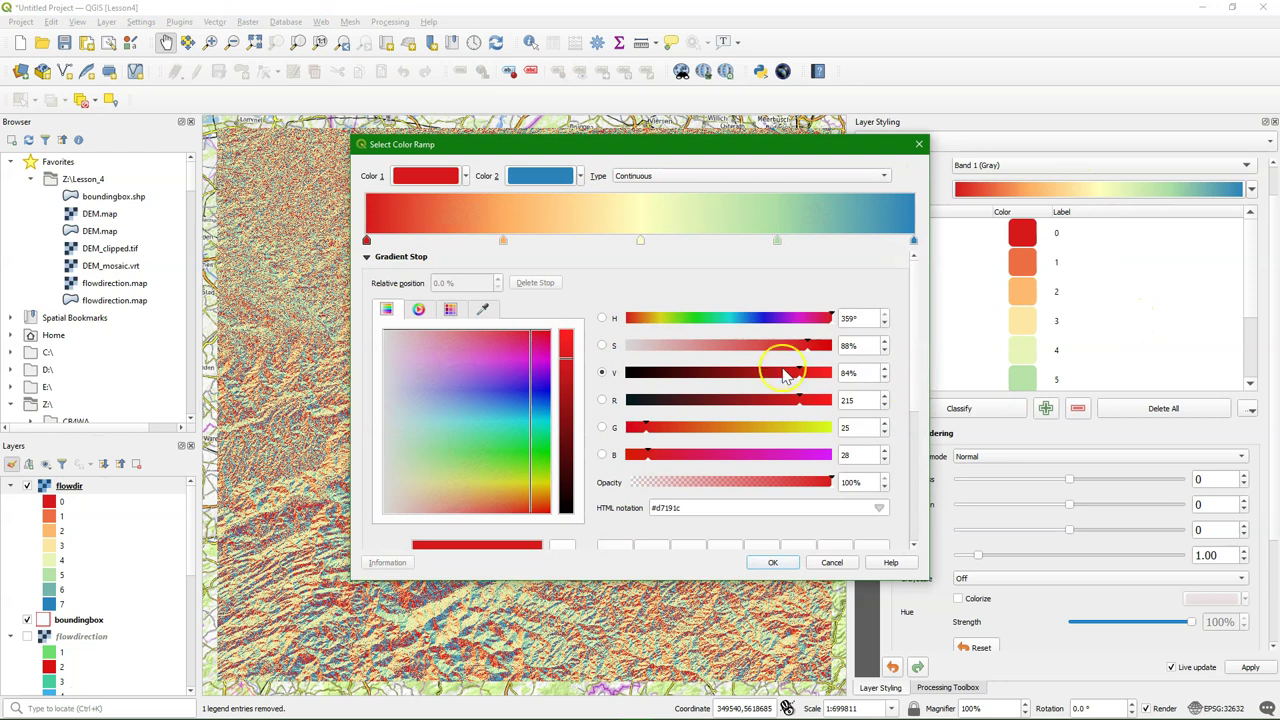
left_click(465, 177)
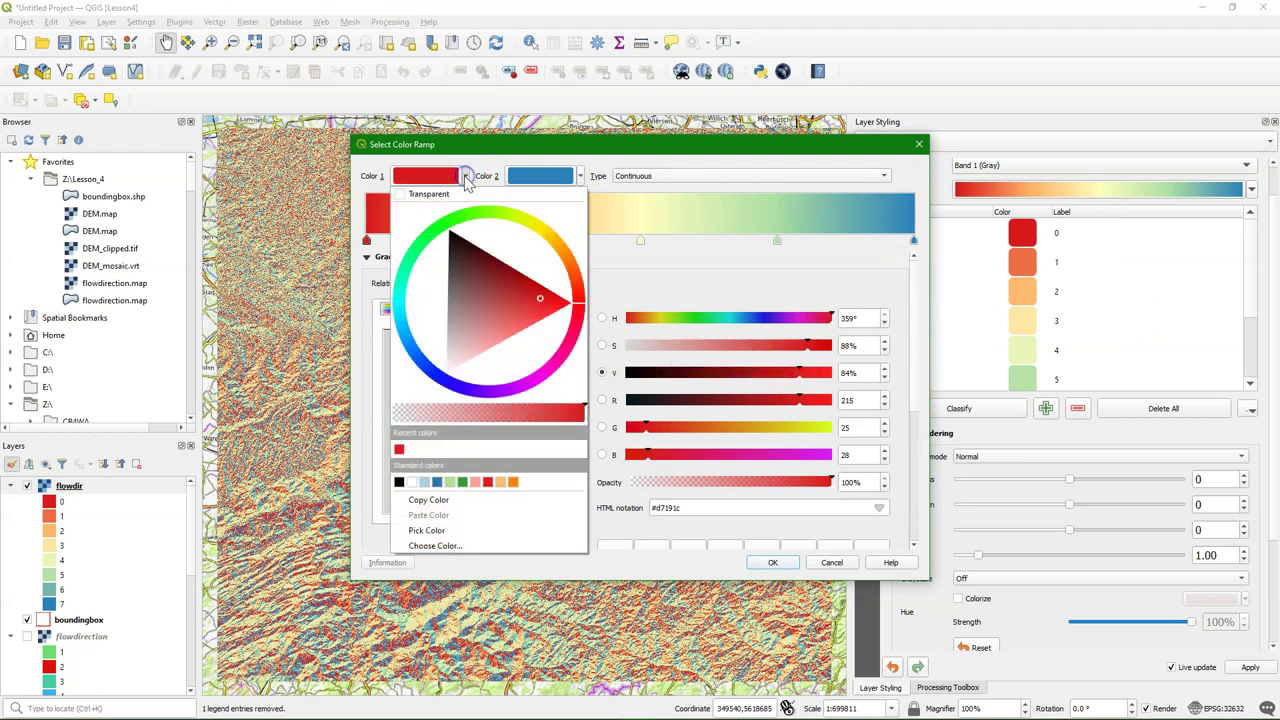
left_click(426, 530)
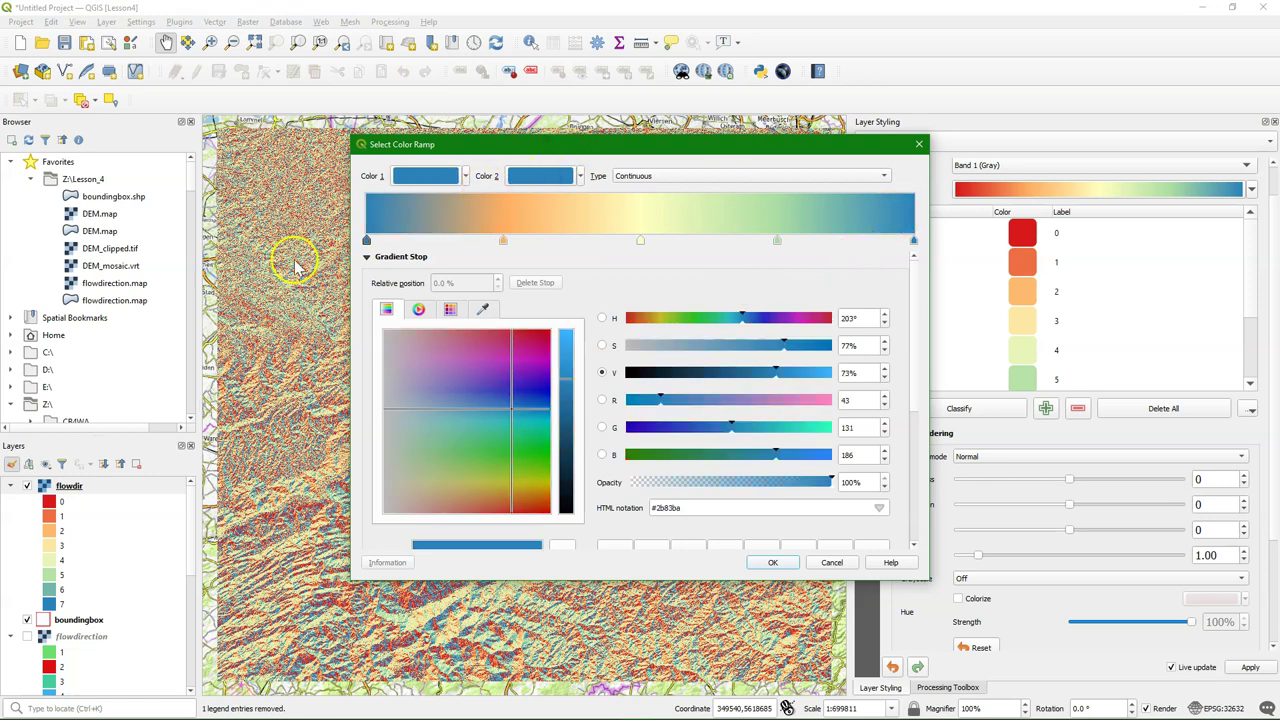
left_click(641, 241)
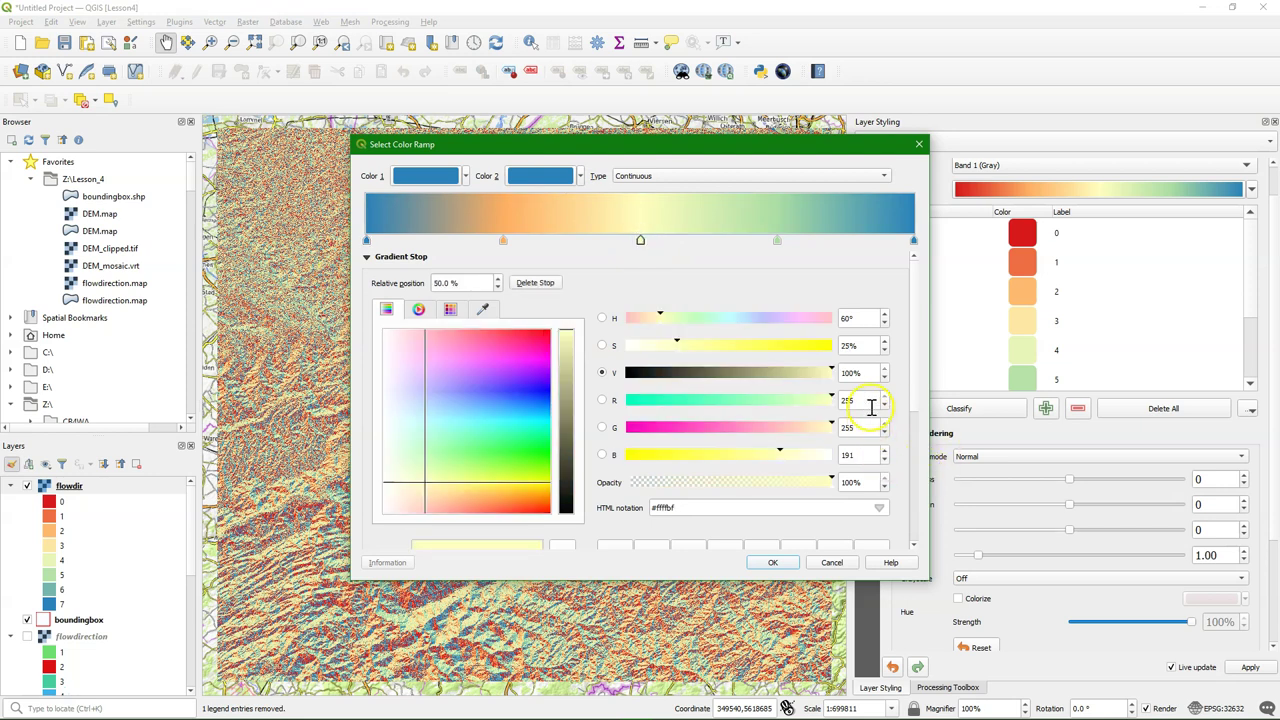
left_click_drag(858, 455, 807, 455)
type("0")
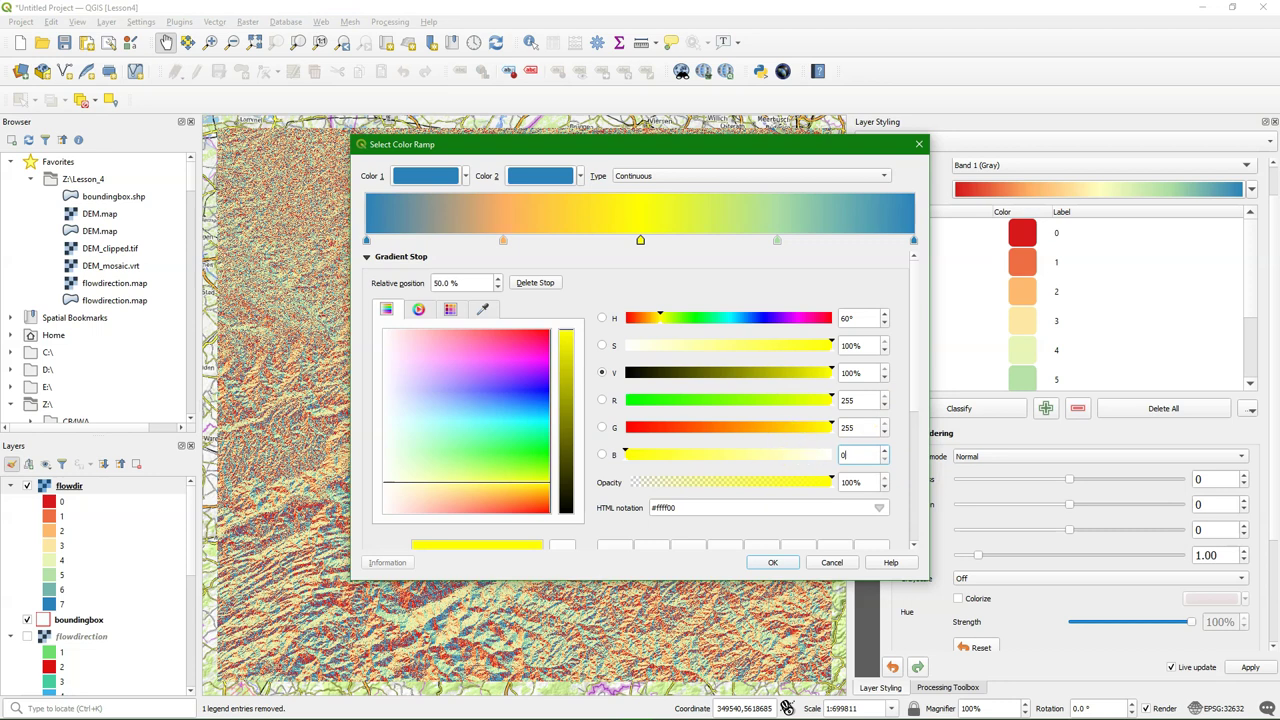
Set the 25% gradient stop to pure green (0, 255, 0)
left_click(503, 241)
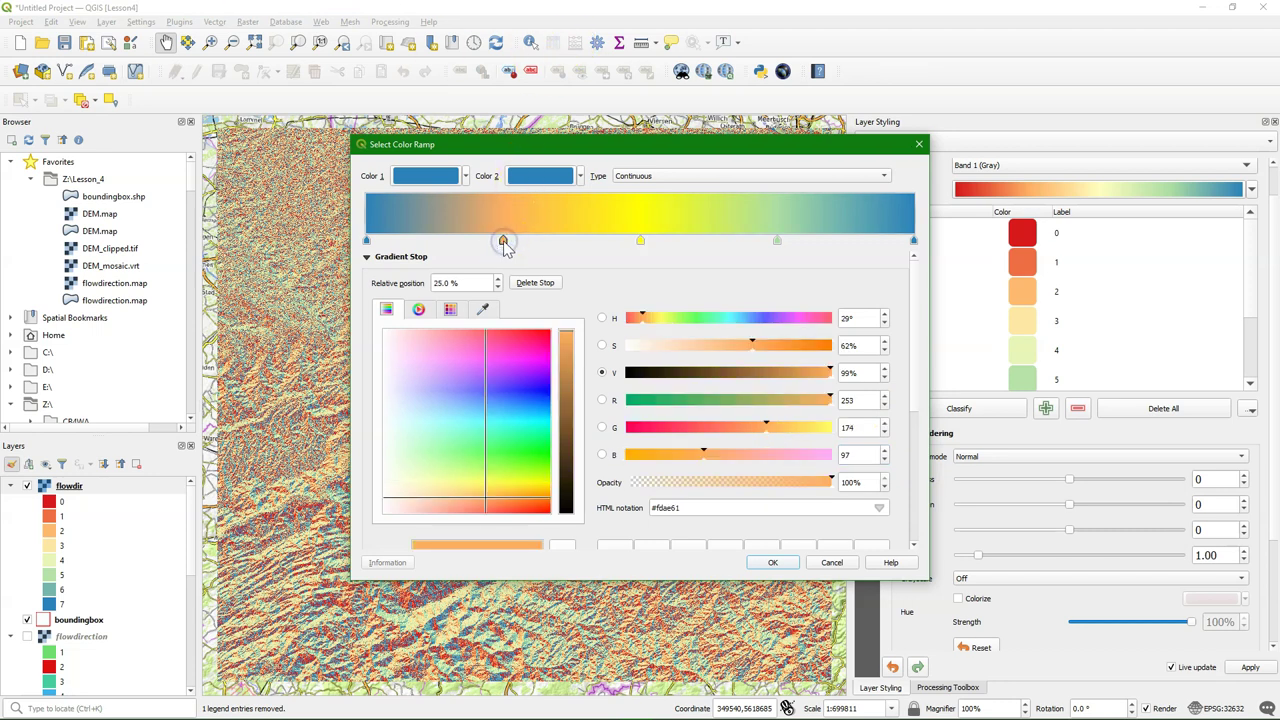
left_click_drag(868, 400, 785, 402)
type("0")
double_click(860, 428)
type("255")
left_click_drag(861, 455, 810, 456)
type("0")
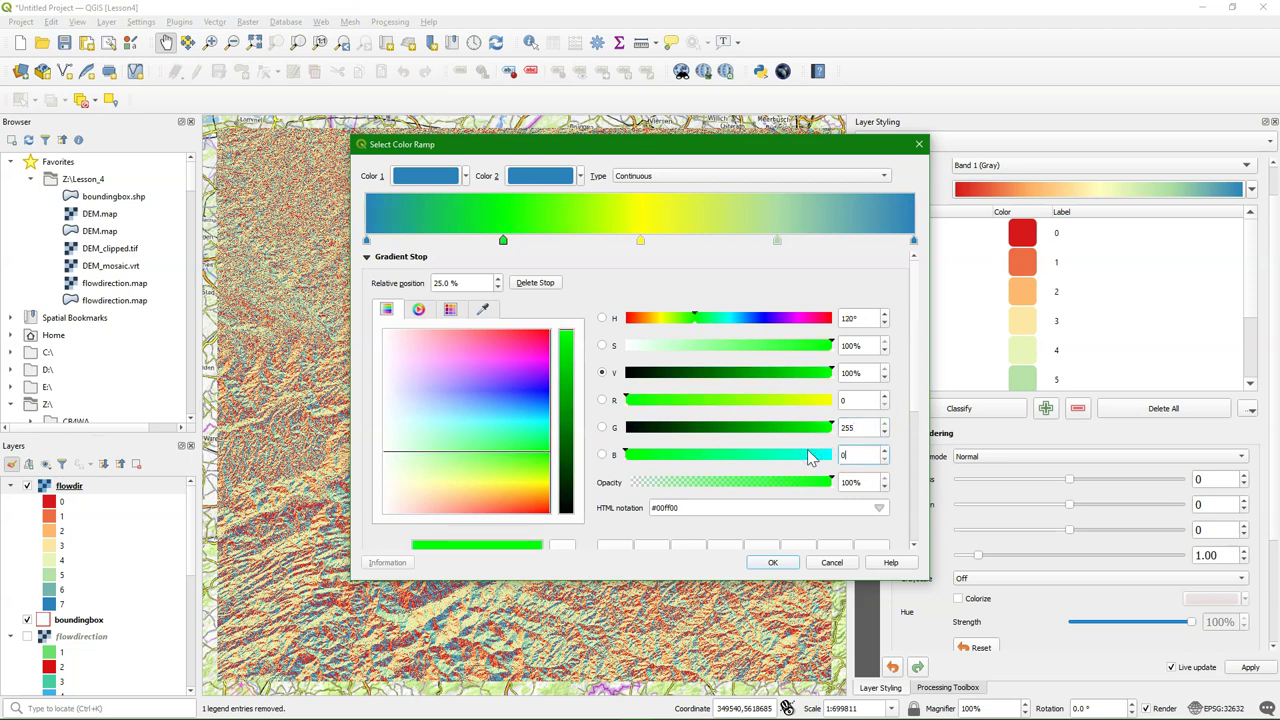
Set the 75% gradient stop to pink (214, 60, 170), i.e. #d63caa
left_click(777, 241)
left_click(870, 401)
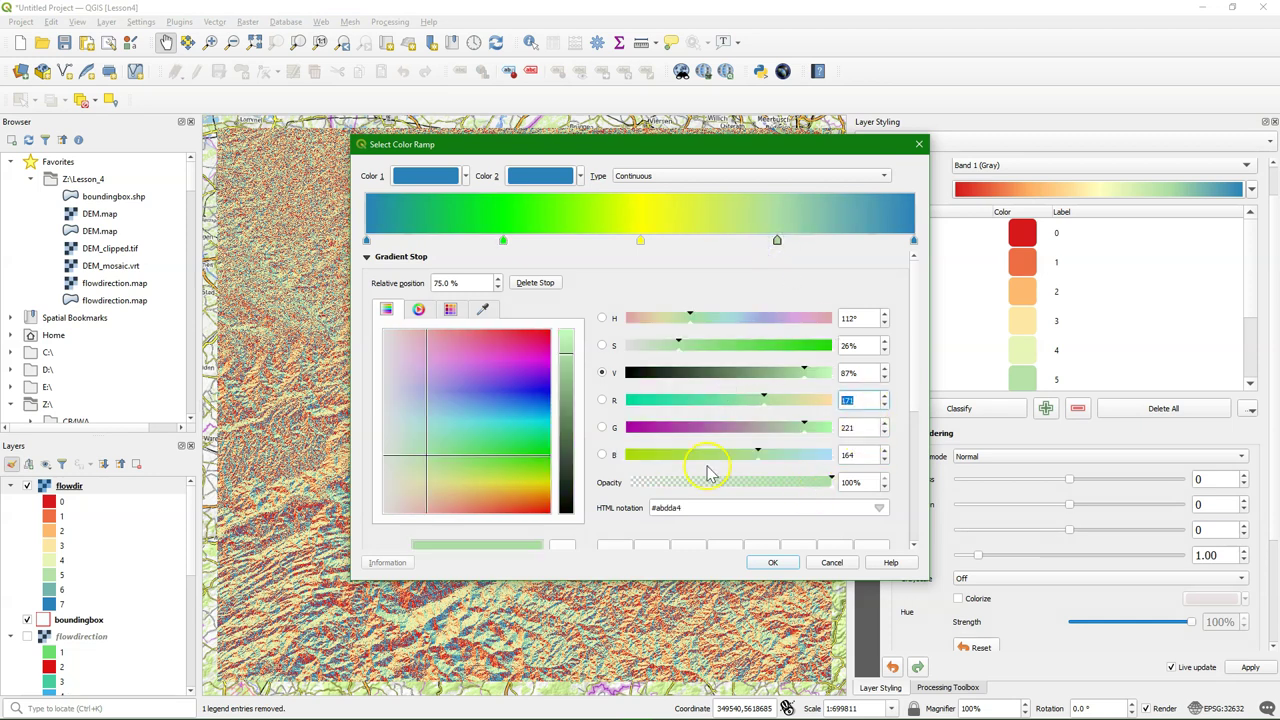
type("21")
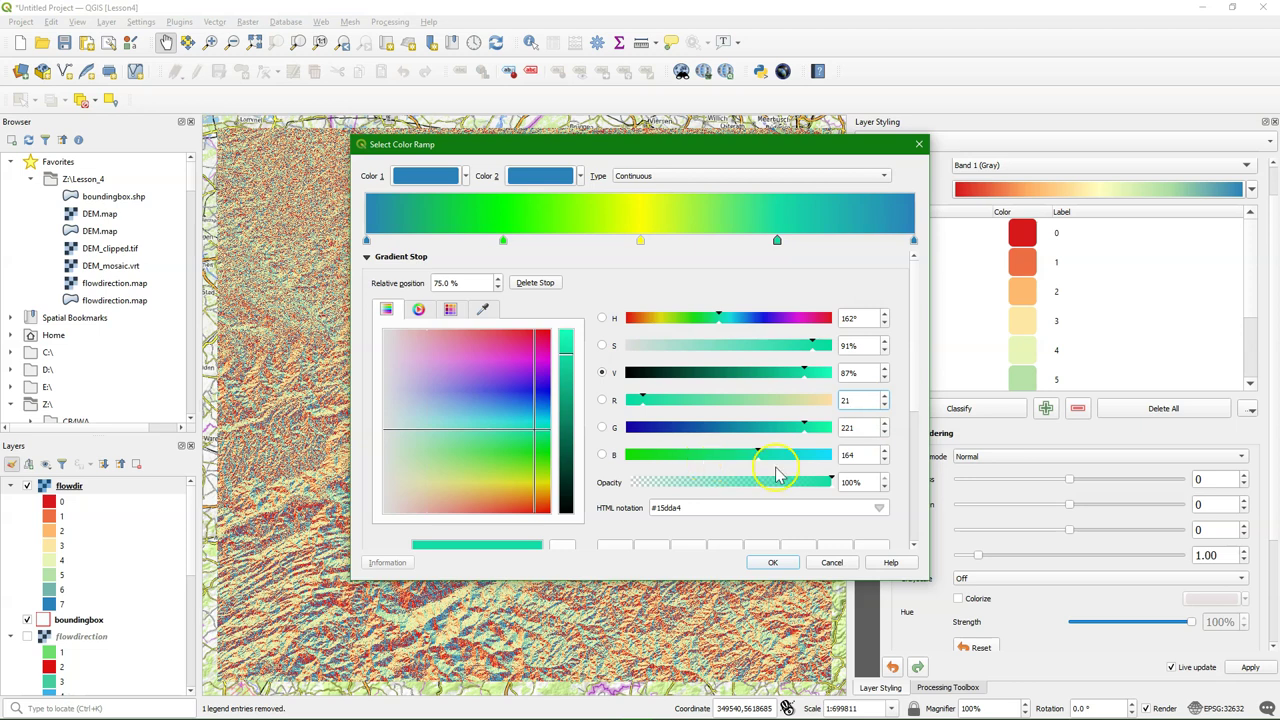
type("4")
left_click_drag(866, 428, 778, 428)
type("60")
left_click_drag(866, 455, 733, 456)
type("170")
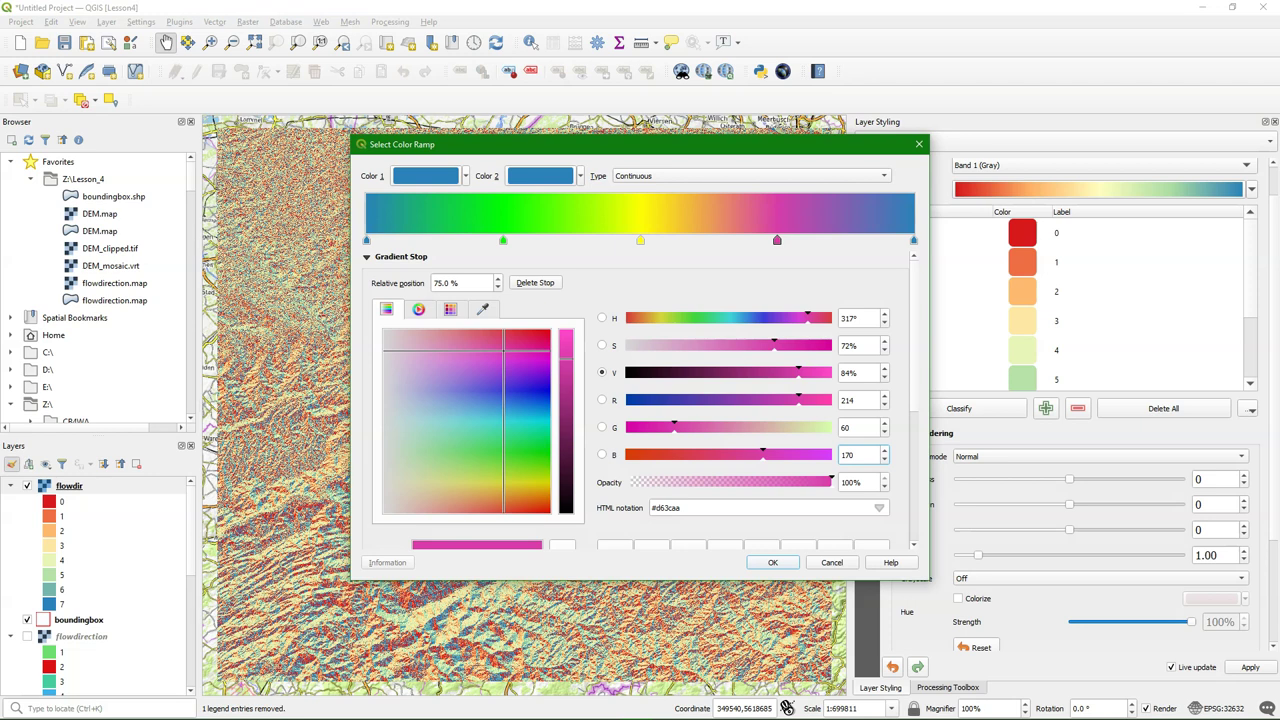
Make the end stop a medium blue (#426eba) and apply the custom ramp
left_click(913, 243)
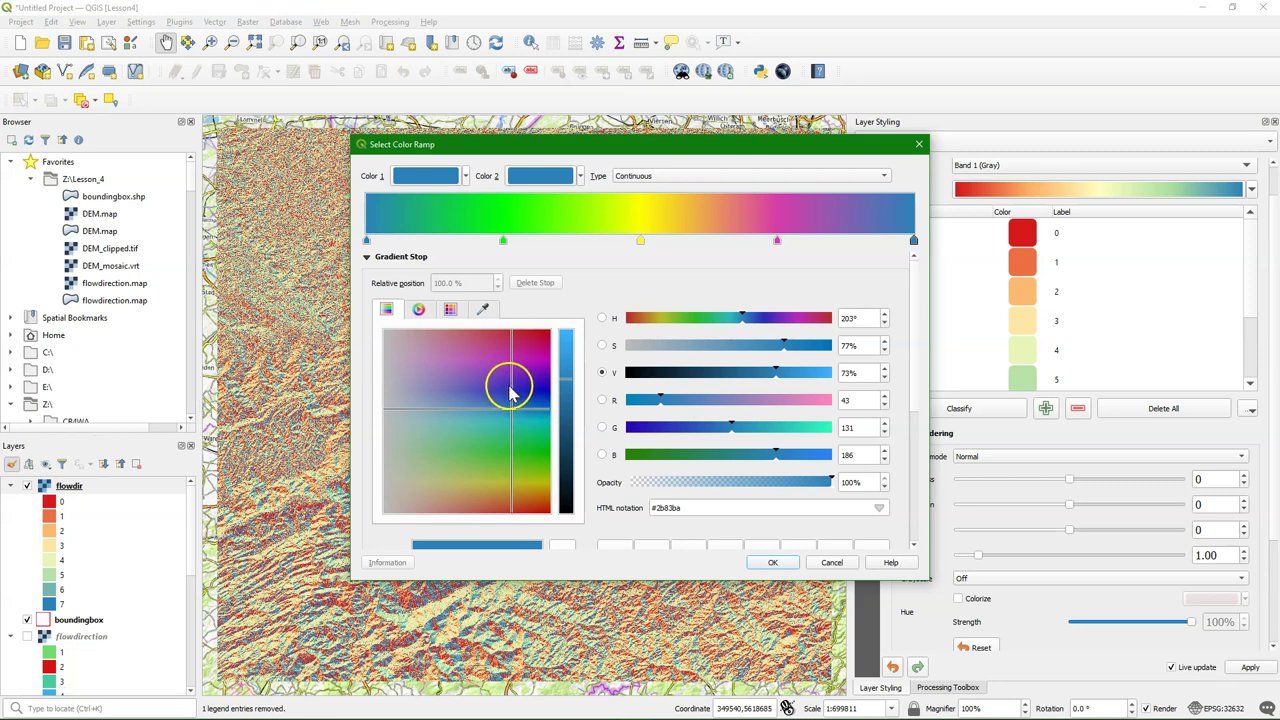
left_click(511, 388)
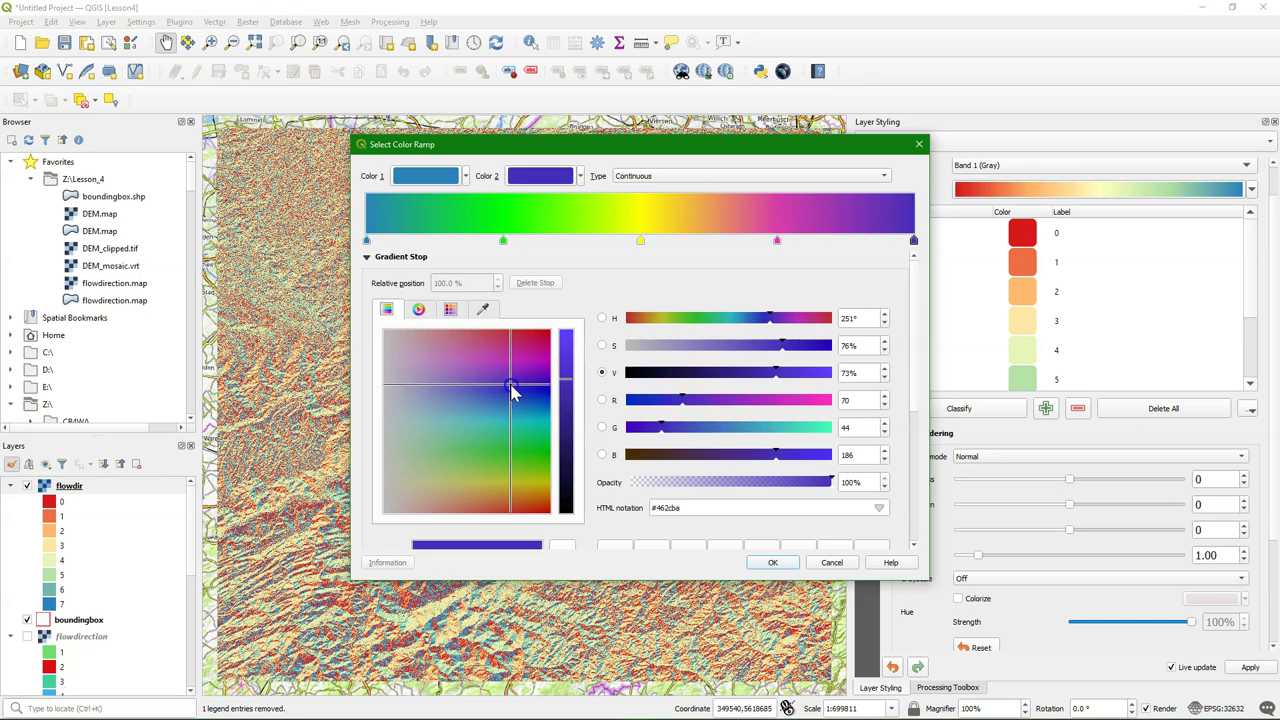
left_click(490, 401)
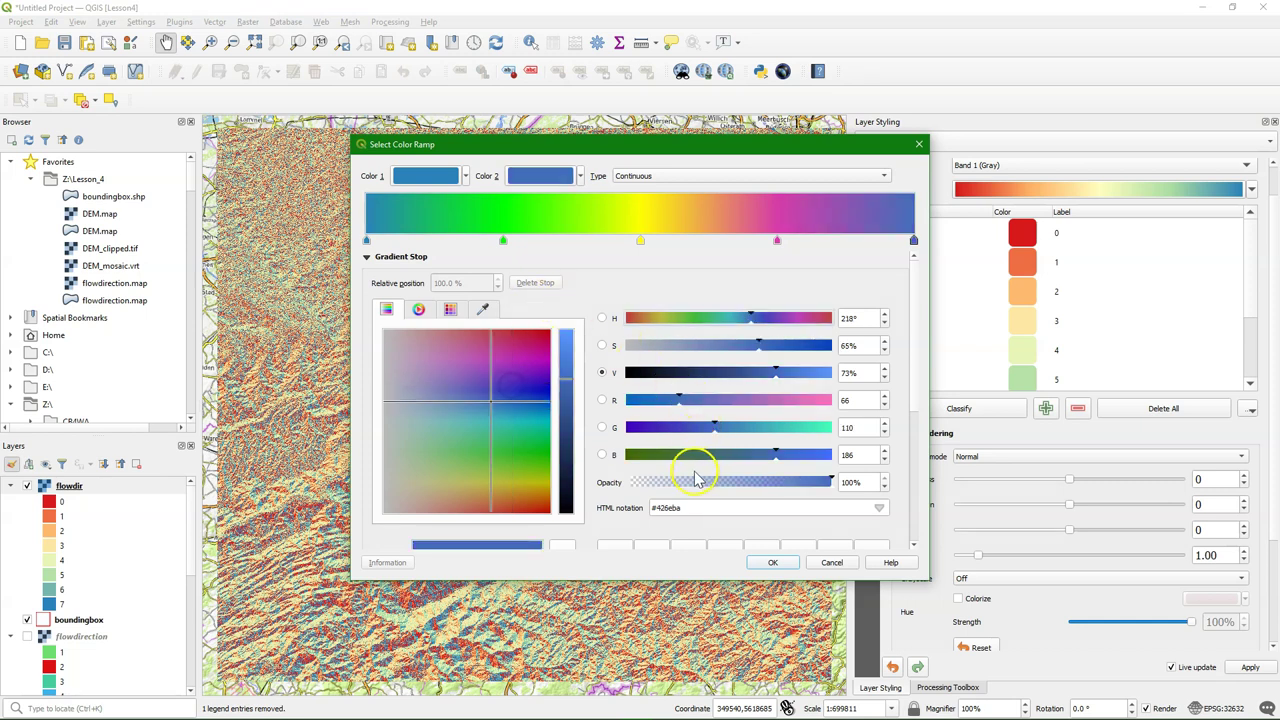
left_click(770, 564)
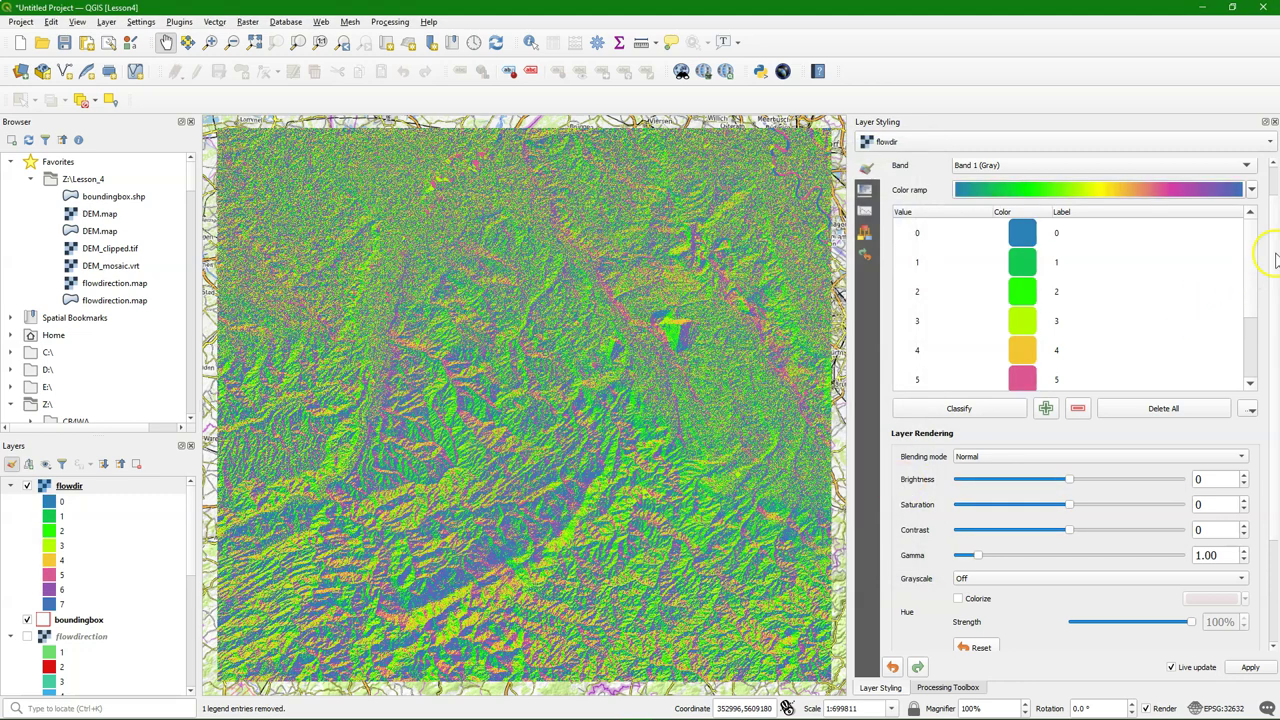
Add a new palette class with value 255
left_click_drag(1250, 271, 1256, 320)
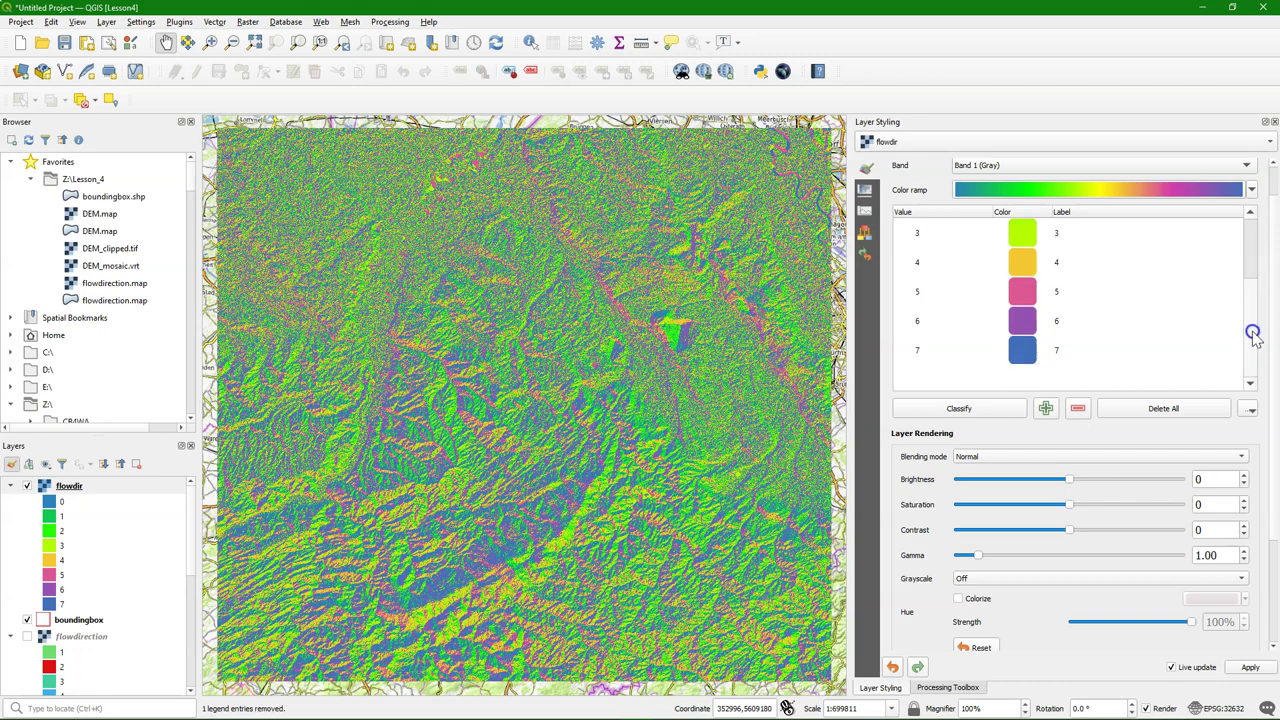
left_click(1045, 408)
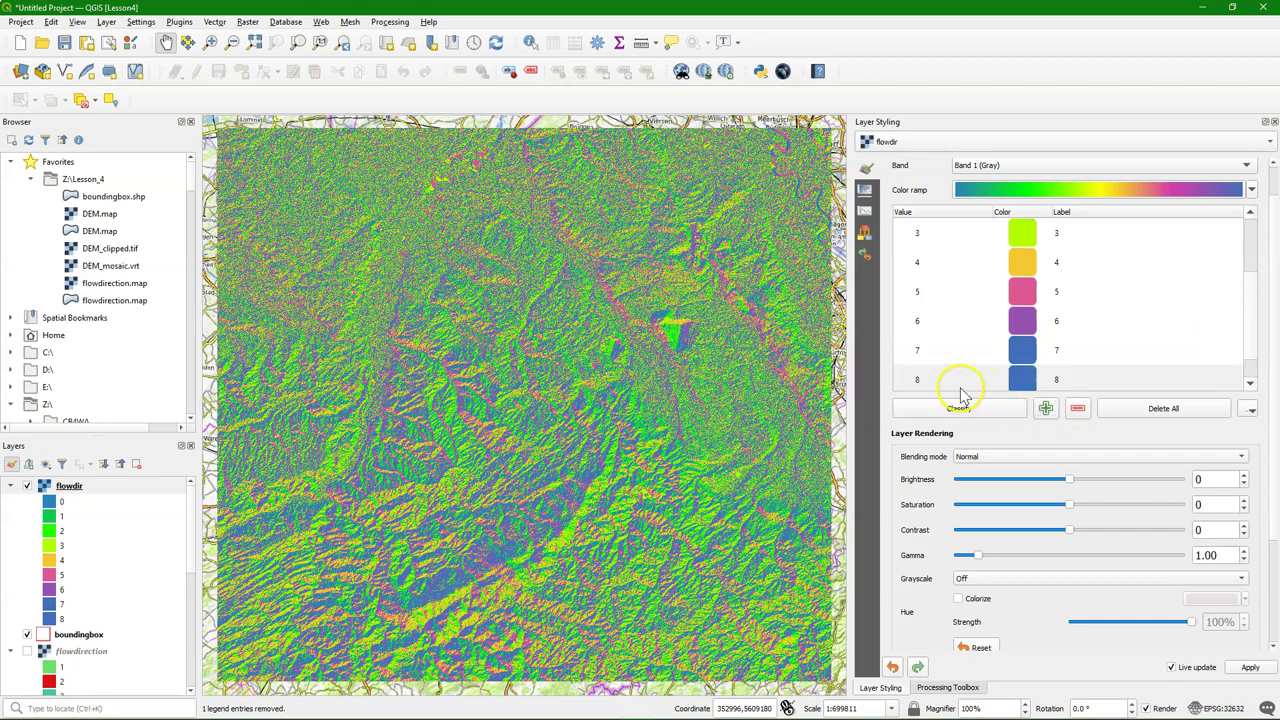
double_click(924, 382)
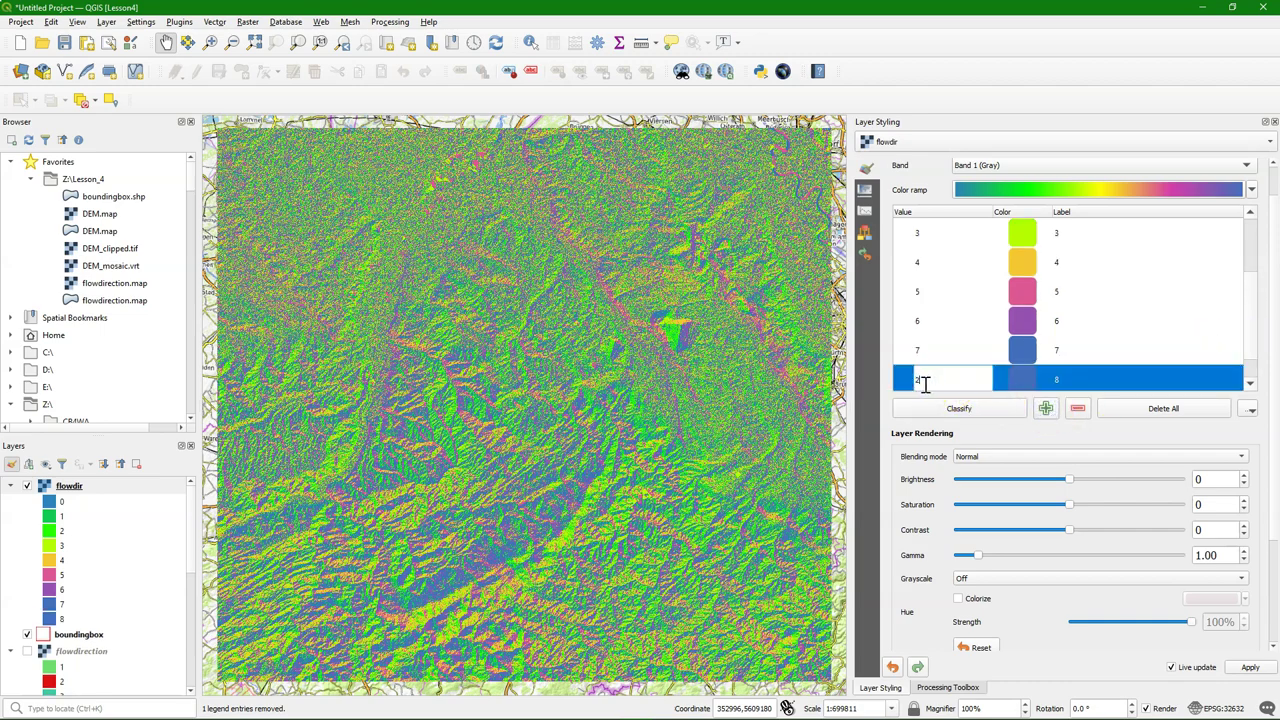
type("255")
left_click(1129, 329)
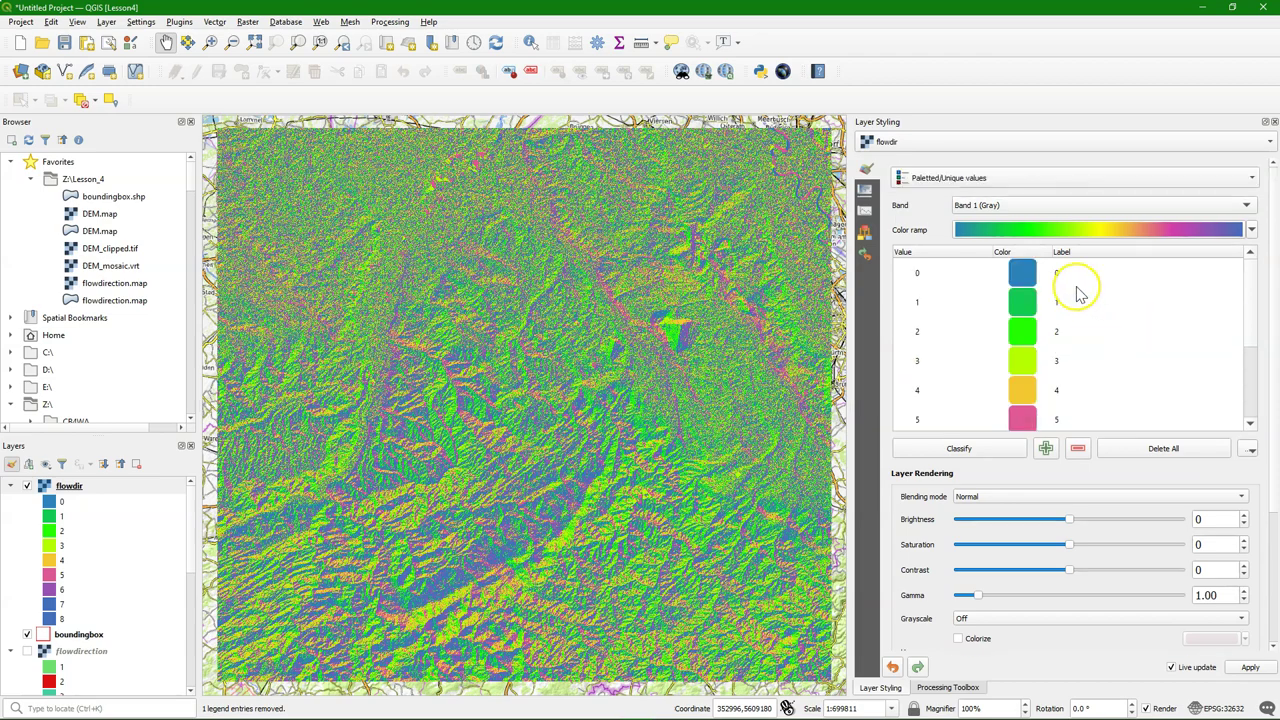
Label classes 0–3 as North, North East, East and South East
double_click(1068, 276)
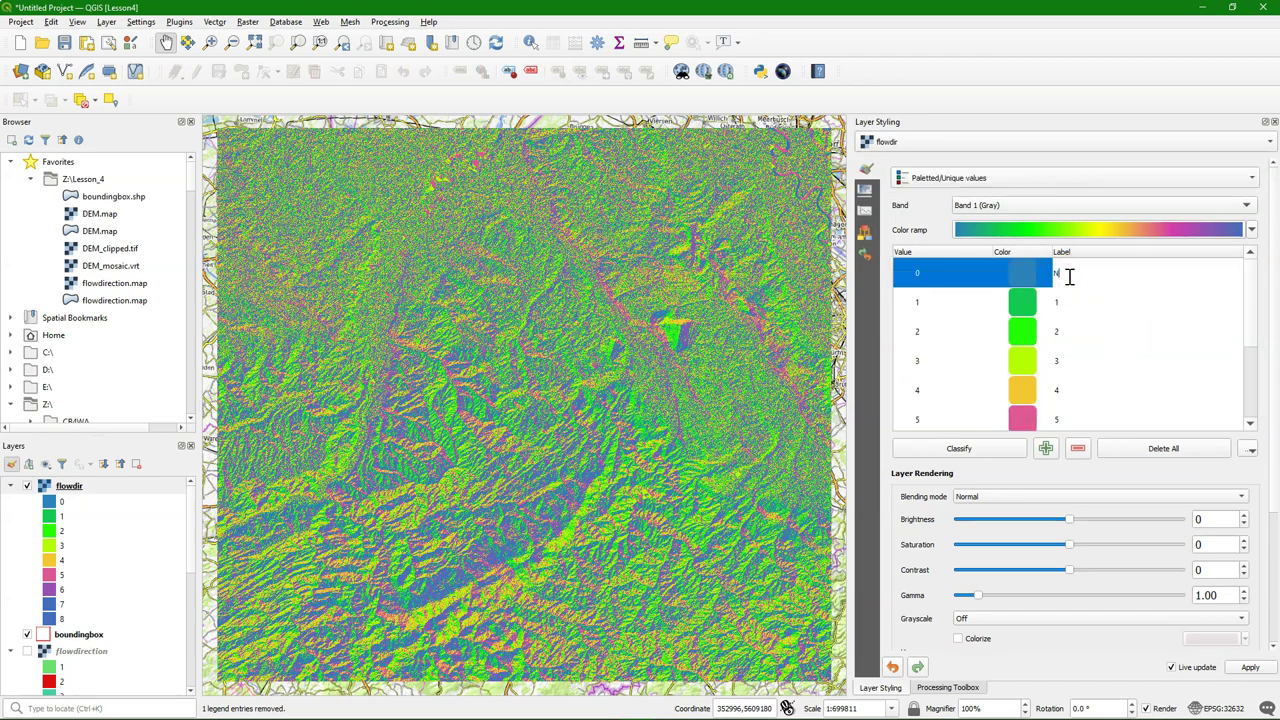
type("North")
key("Return")
left_click(1064, 304)
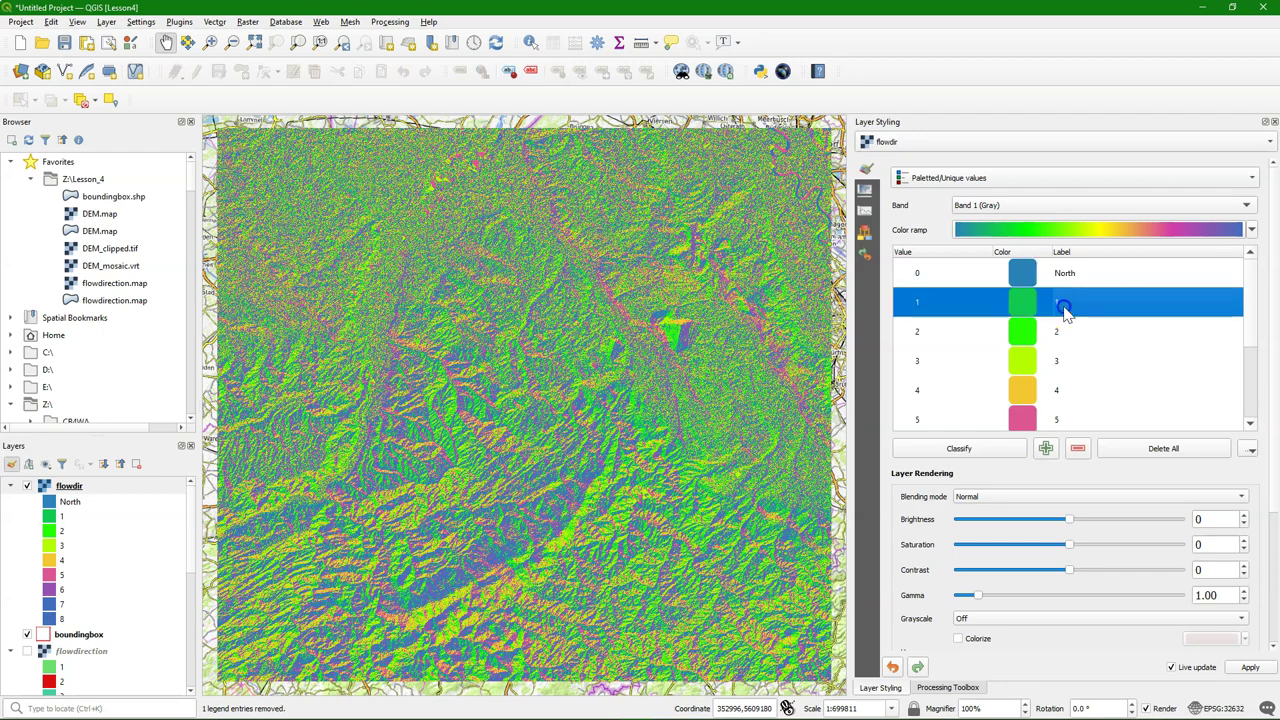
left_click(1065, 306)
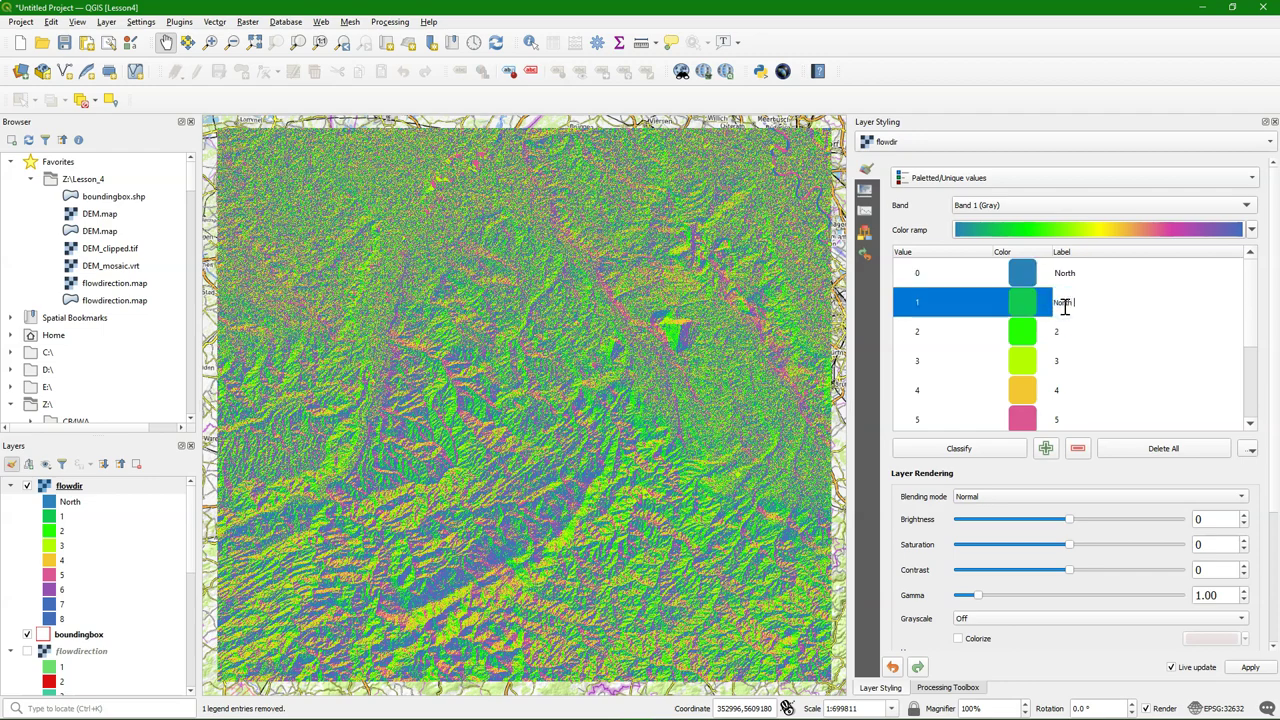
type("North East")
key("Return")
double_click(1071, 325)
type("East")
left_click(1092, 365)
left_click(1092, 365)
type("South East")
key("Return")
Label classes 4–7 as South, South West, West and North West
double_click(1085, 392)
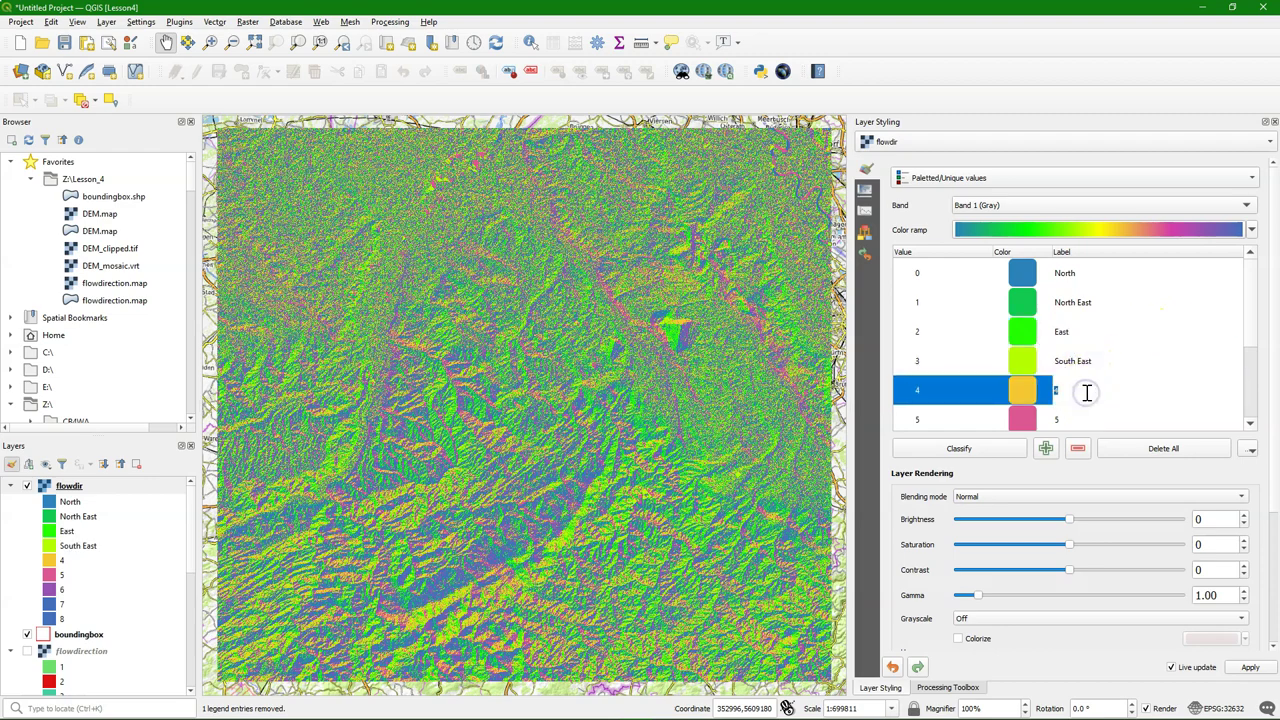
type("South")
scroll(1082, 385, "down", 1)
double_click(1060, 334)
type("South West")
double_click(1073, 360)
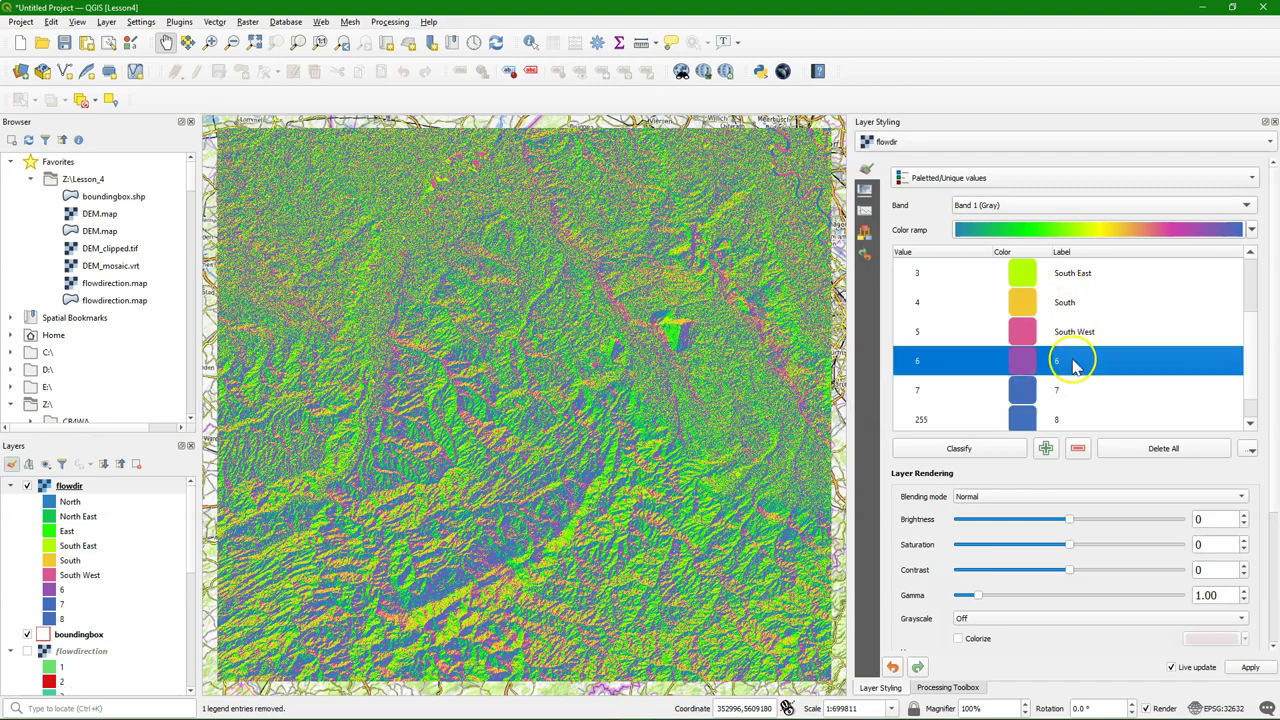
type("West")
double_click(1072, 390)
type("North West")
Colour the 255 class white (255, 255, 255) and label it Flat
double_click(1020, 419)
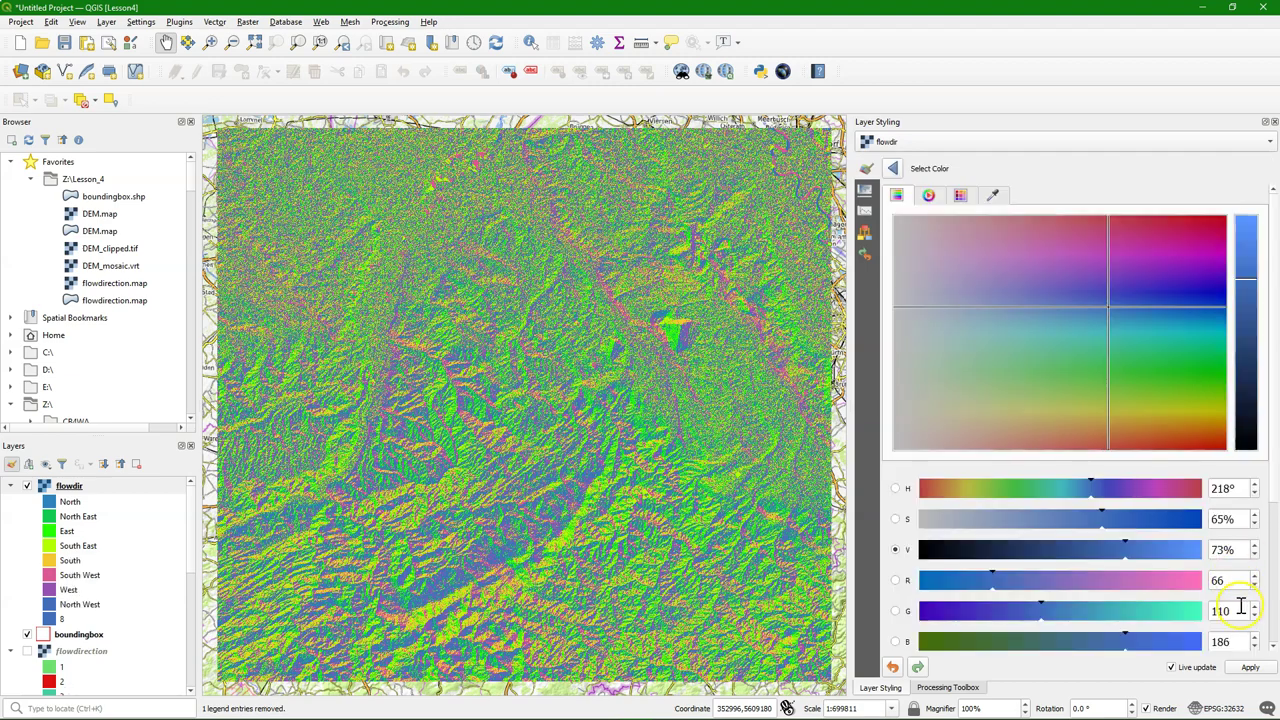
scroll(1244, 600, "down", 1)
double_click(1238, 540)
type("255")
double_click(1238, 571)
type("255")
double_click(1244, 601)
type("255")
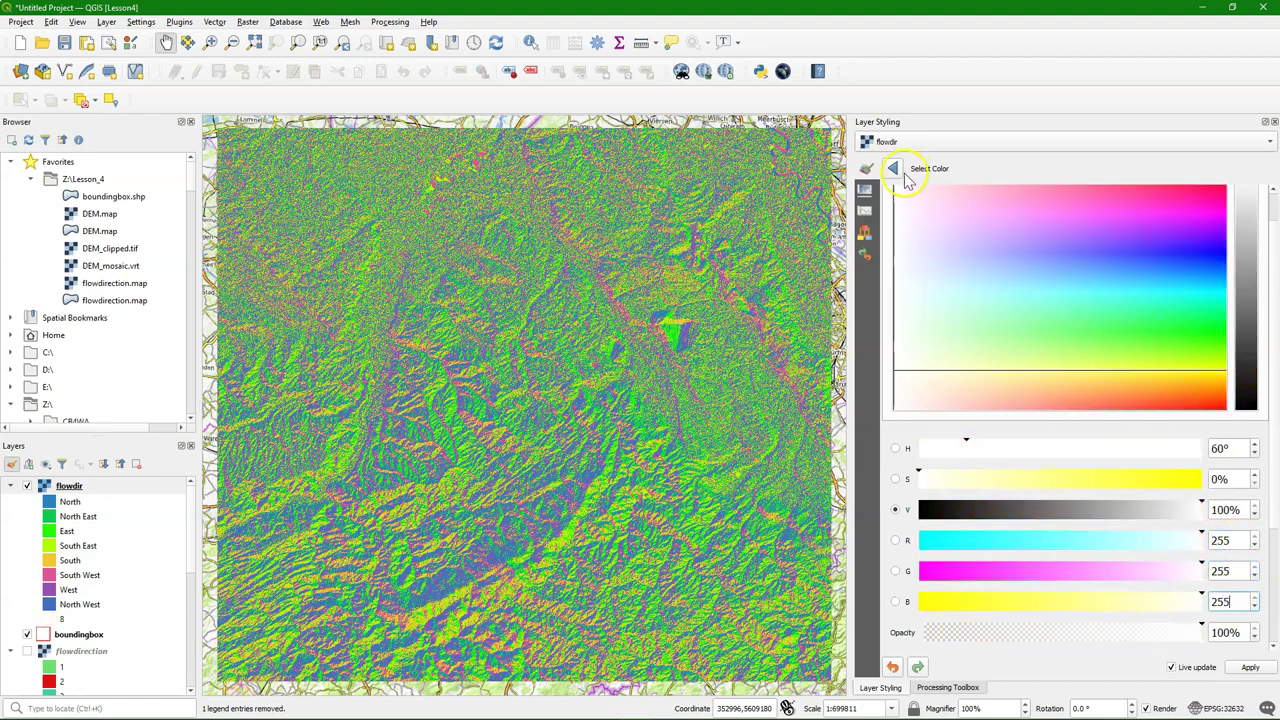
left_click(892, 168)
double_click(1066, 385)
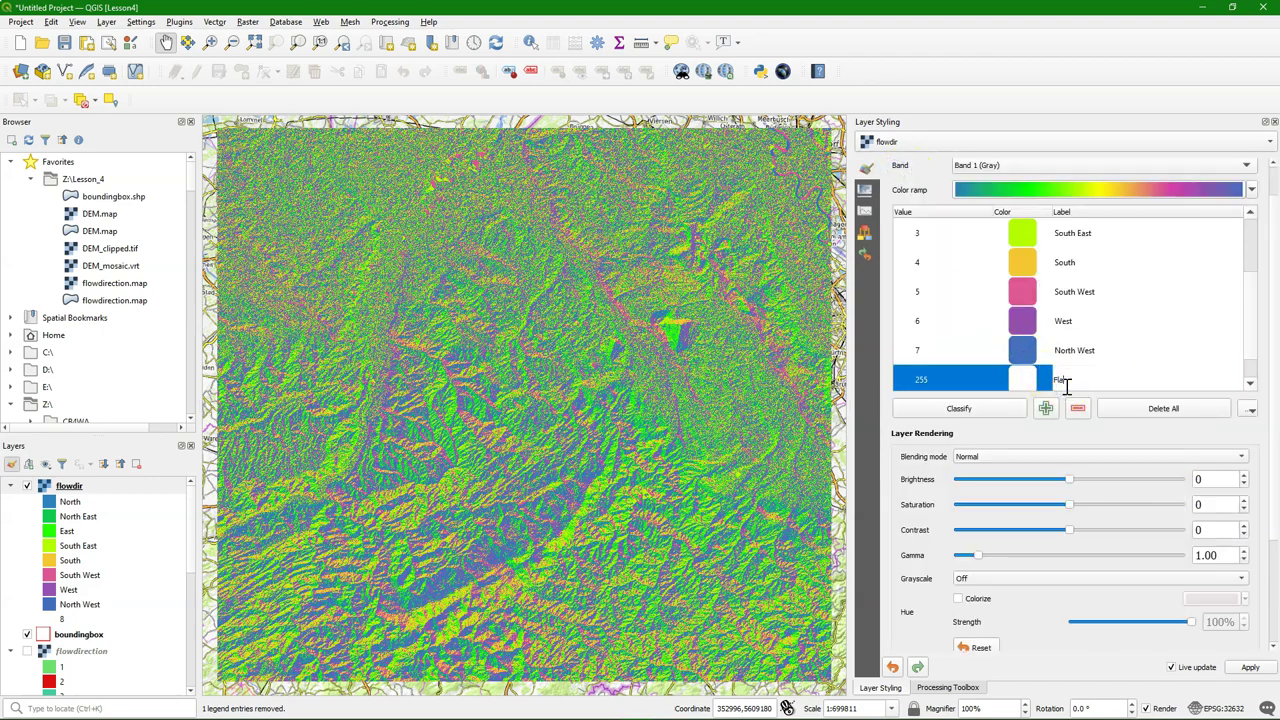
type("Flat")
key("Return")
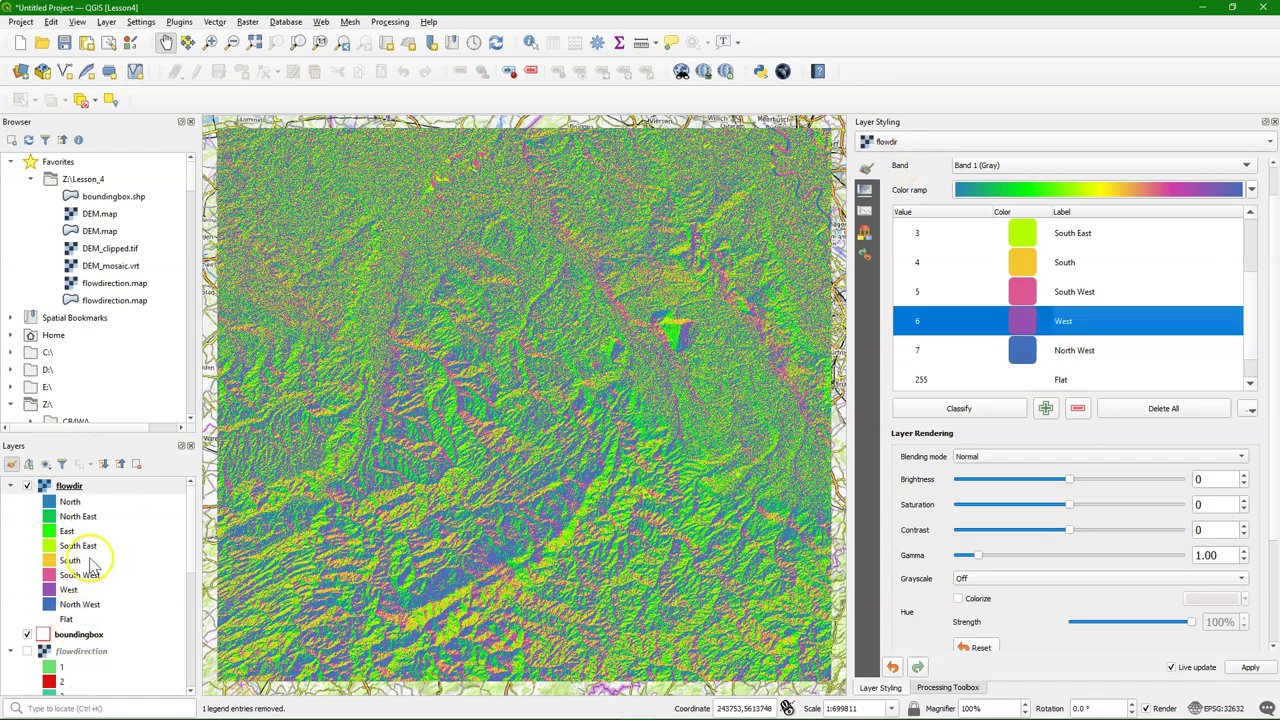
Move the hillshade layer directly beneath flowdir in the layer list
left_click(34, 665)
scroll(40, 630, "down", 3)
scroll(44, 625, "down", 5)
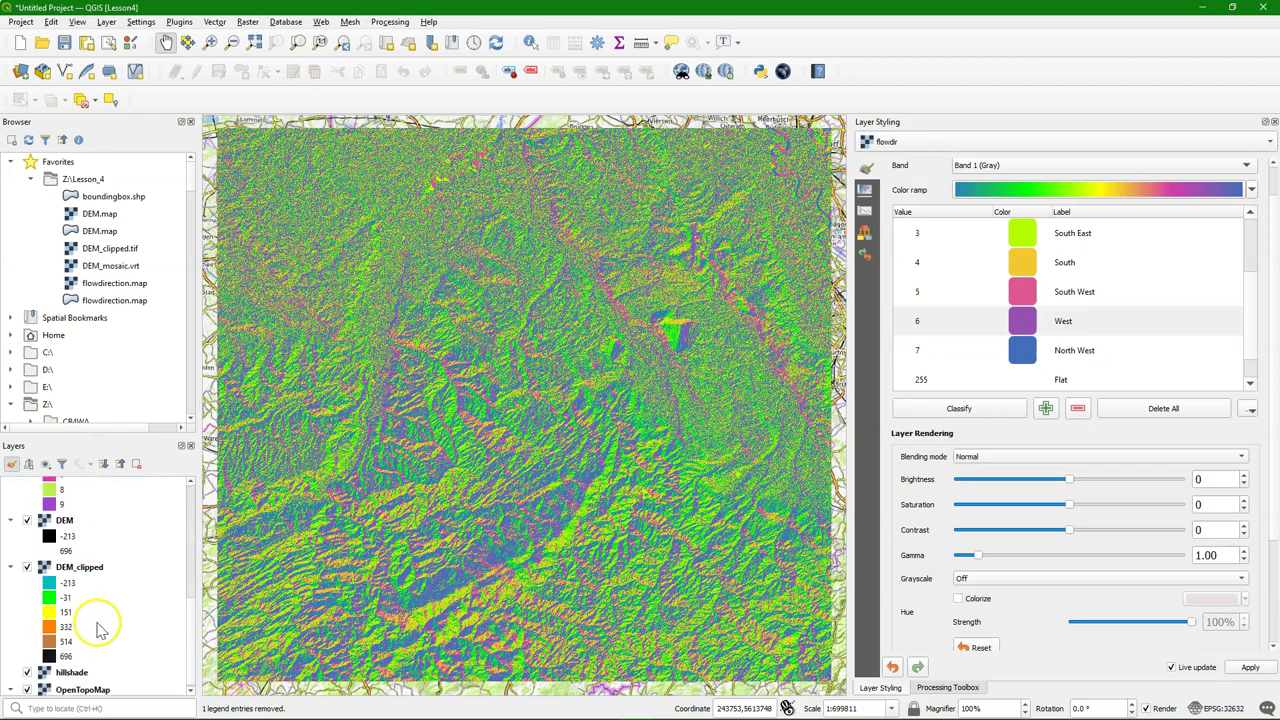
left_click_drag(70, 674, 80, 640)
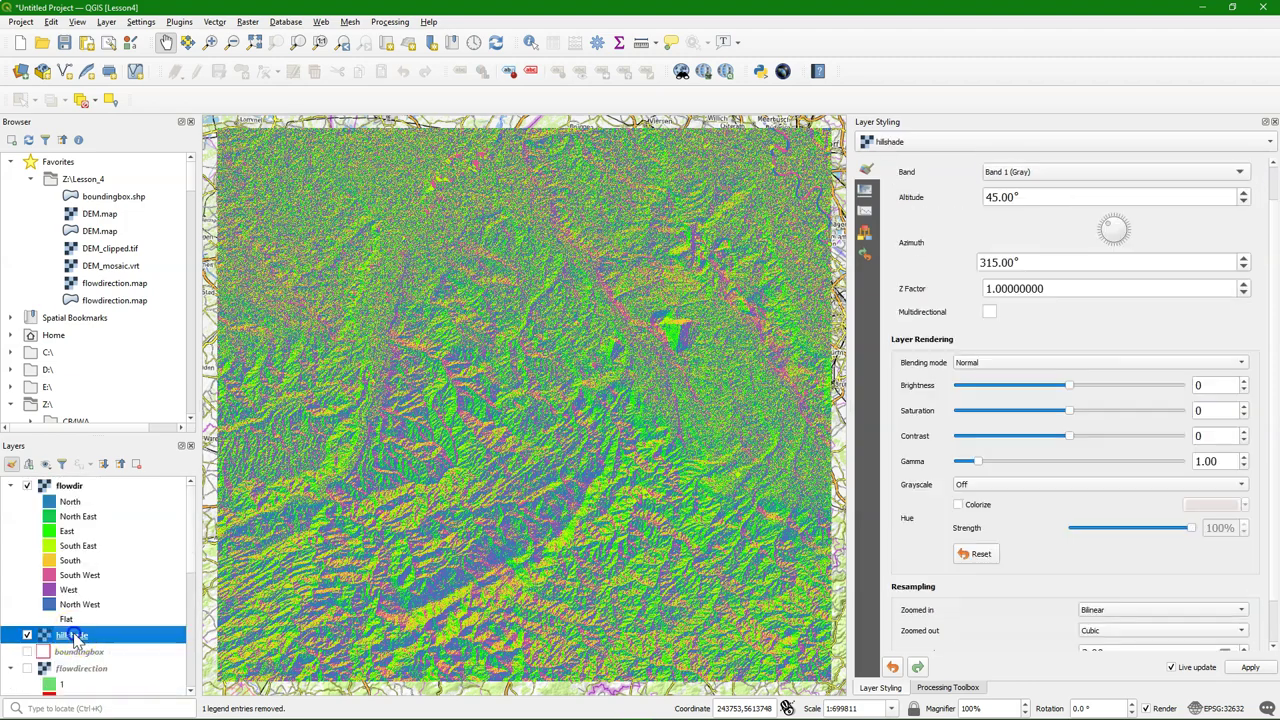
Set flowdir's blending mode to Multiply
left_click(70, 487)
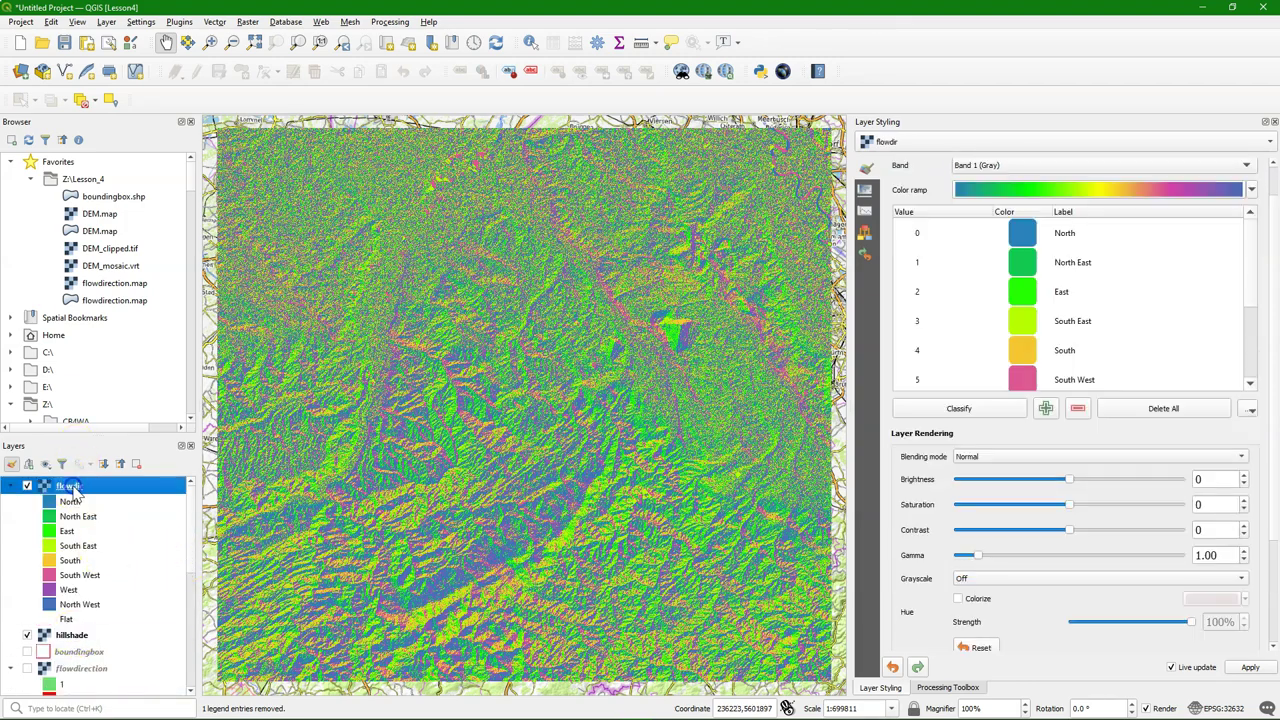
left_click(1005, 457)
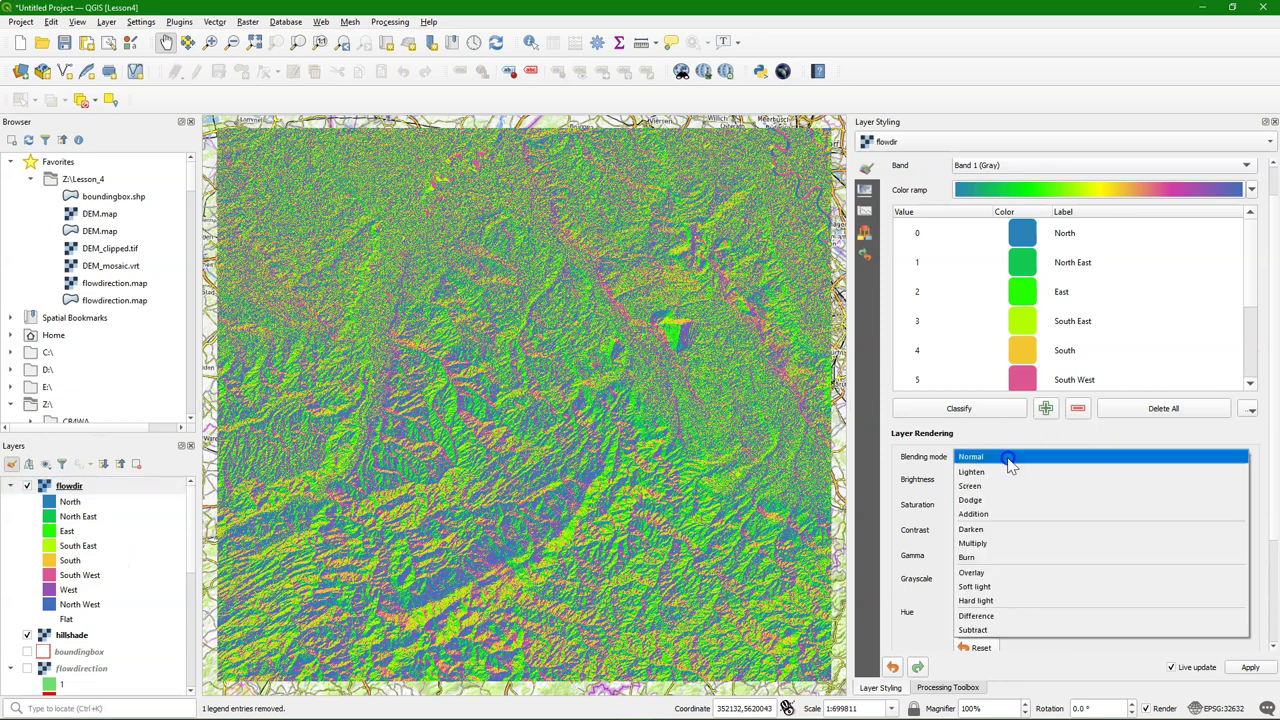
left_click(976, 531)
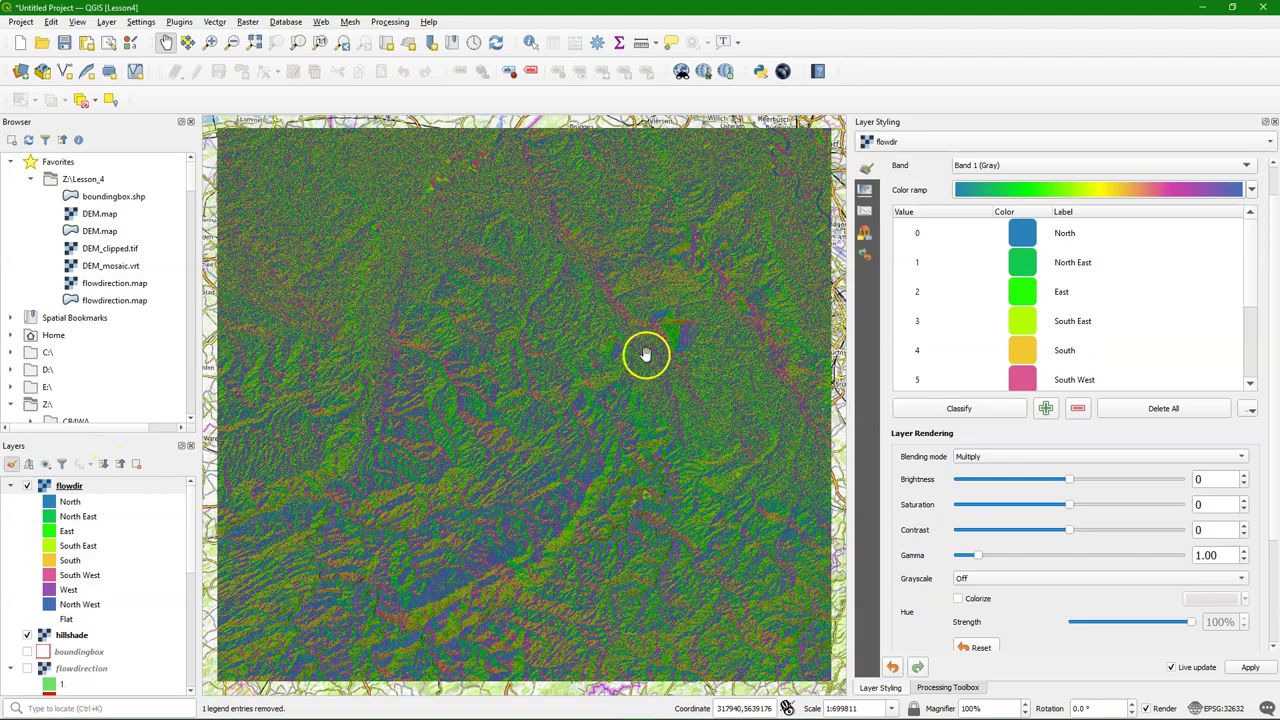
scroll(645, 354, "up", 1)
scroll(600, 355, "up", 1)
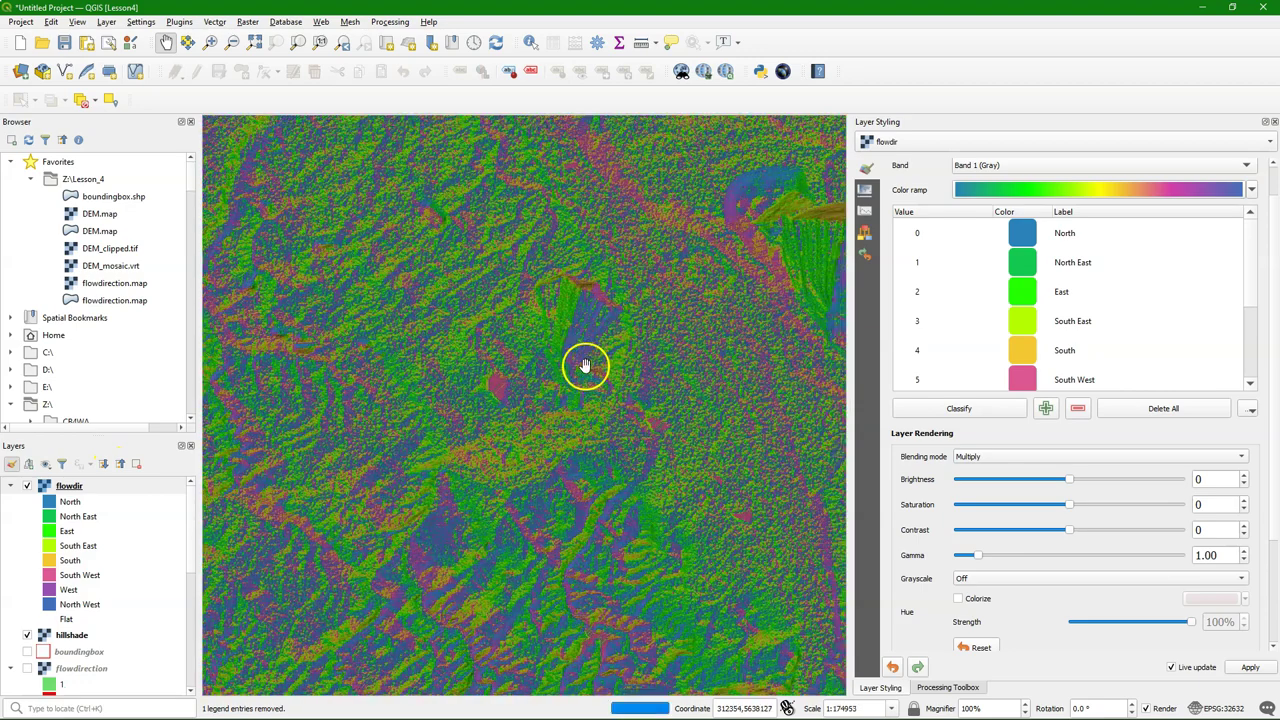
left_click_drag(463, 411, 680, 320)
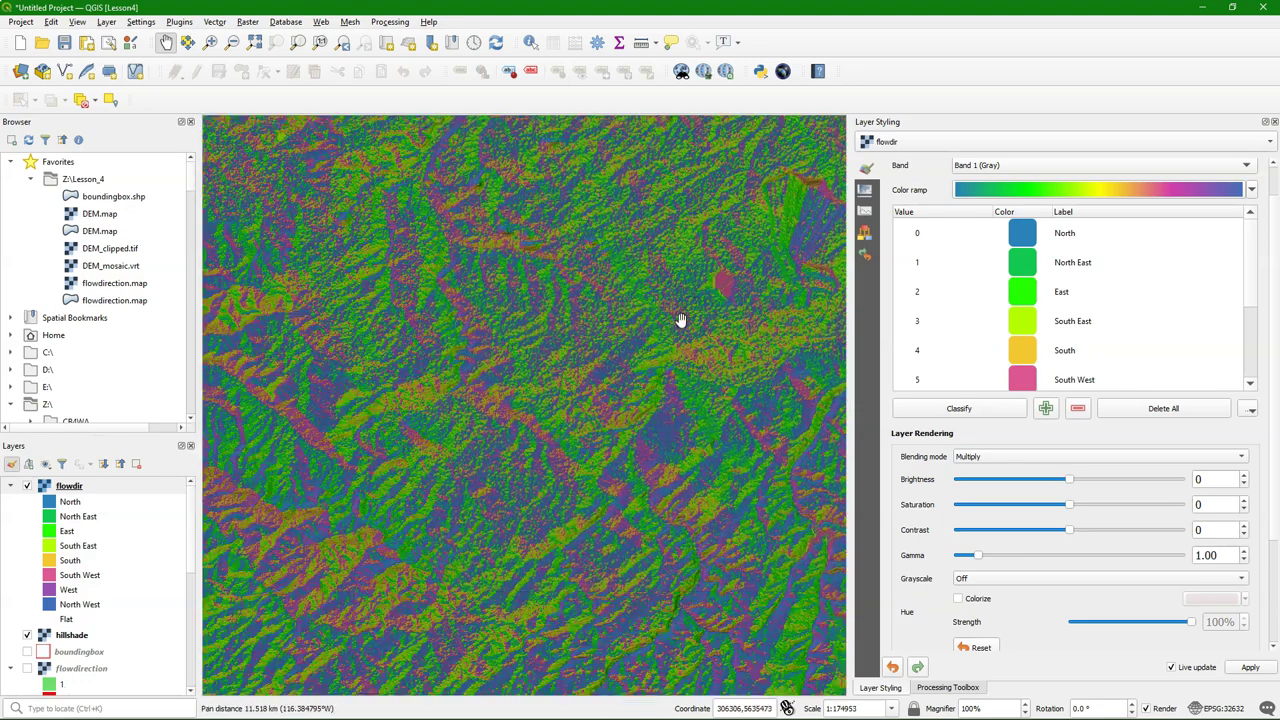
Set flowdir resampling to Bilinear when zoomed in and Cubic when zoomed out
left_click(64, 485)
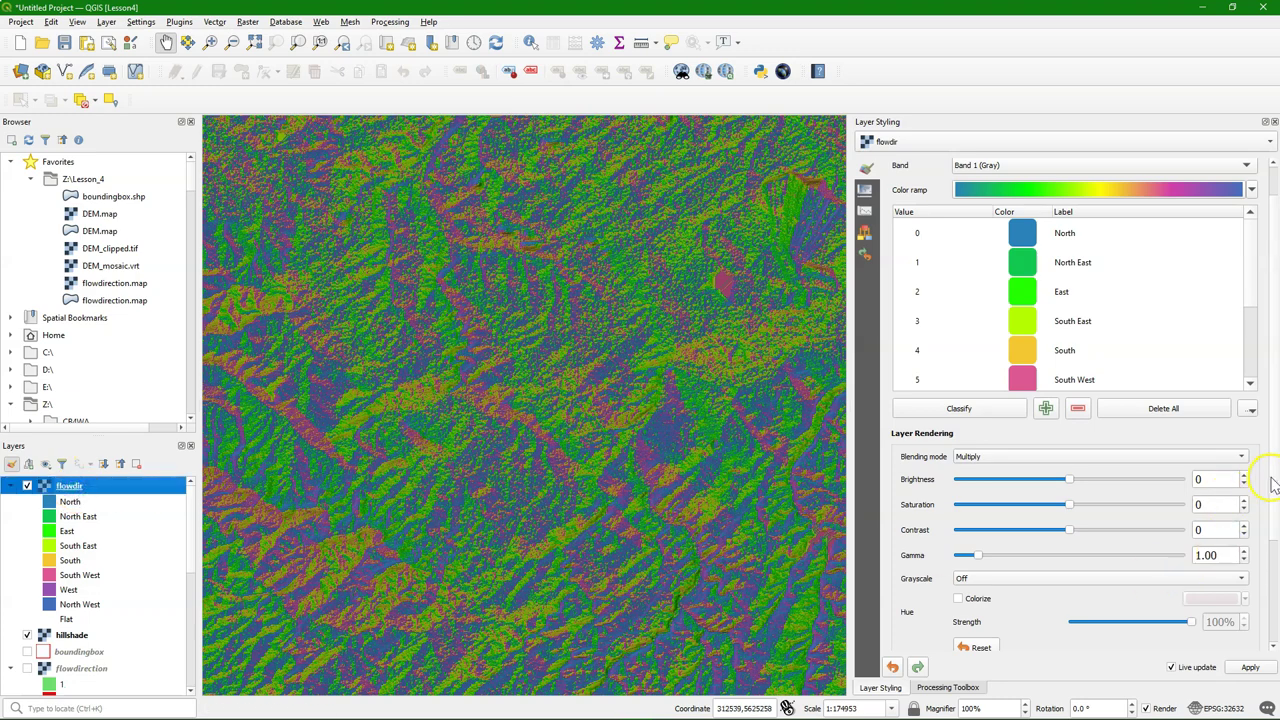
scroll(1275, 590, "down", 2)
left_click(1110, 560)
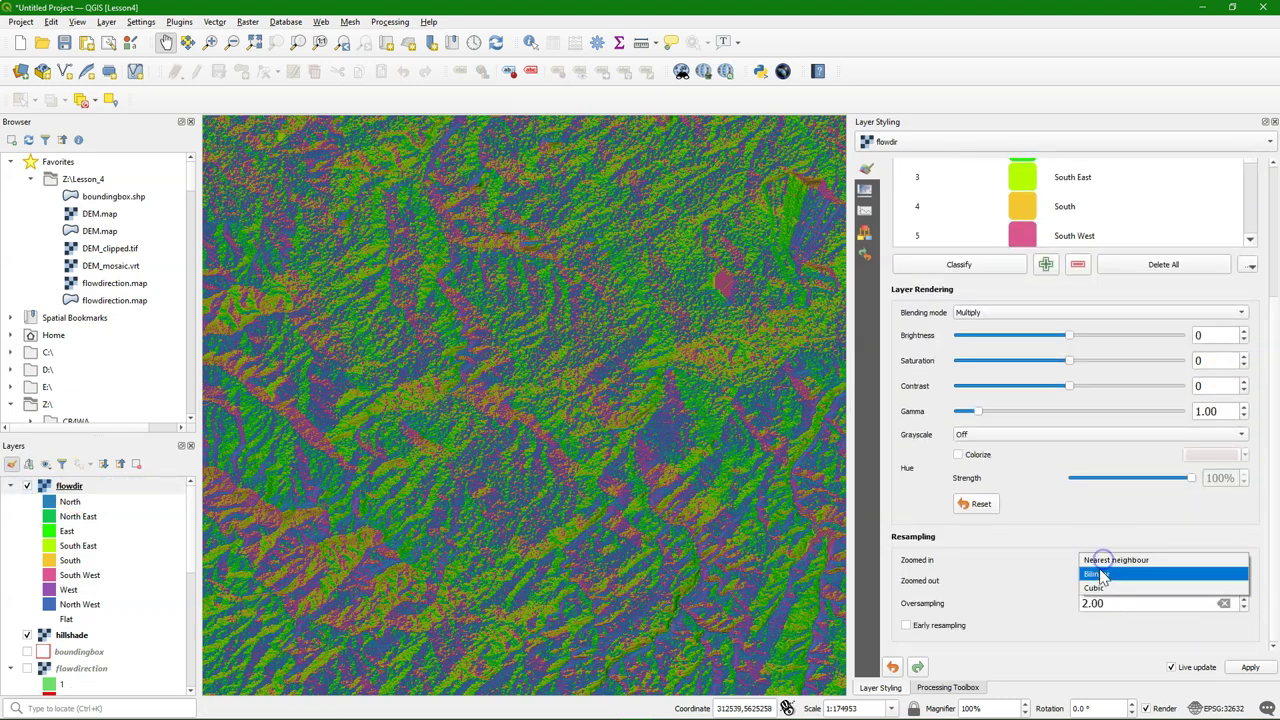
left_click(1100, 573)
left_click(1103, 585)
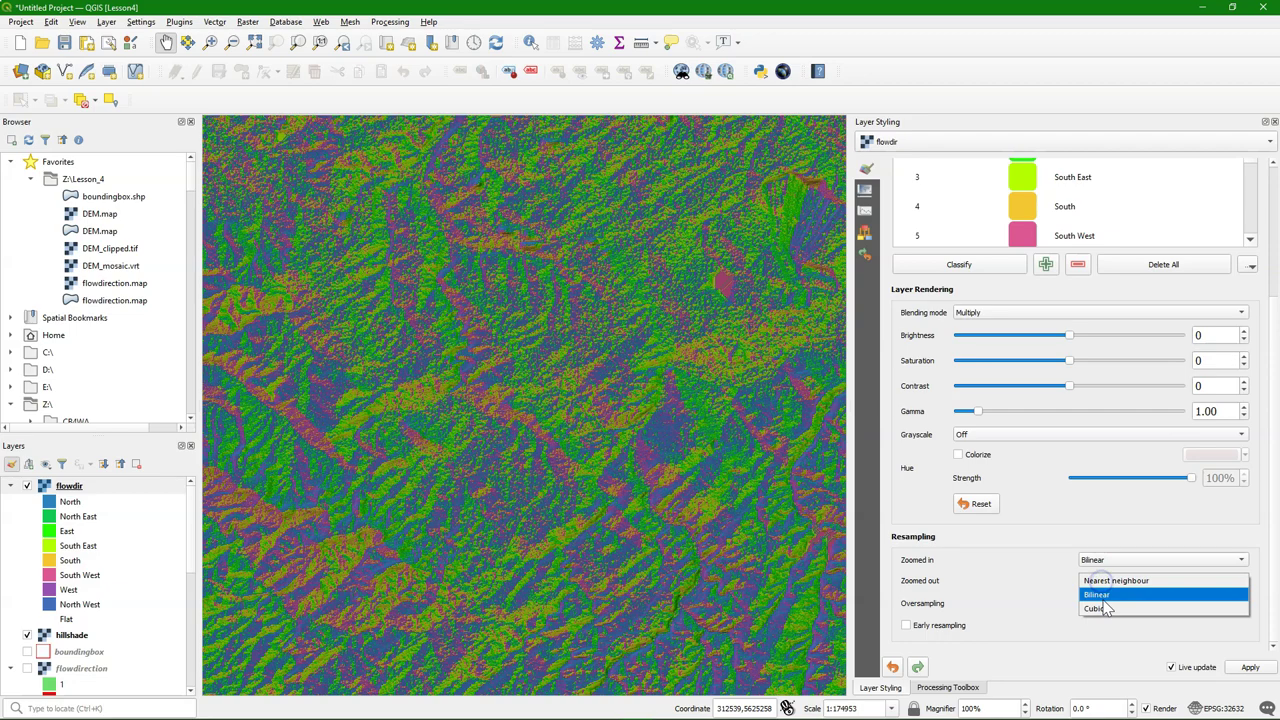
left_click(1100, 606)
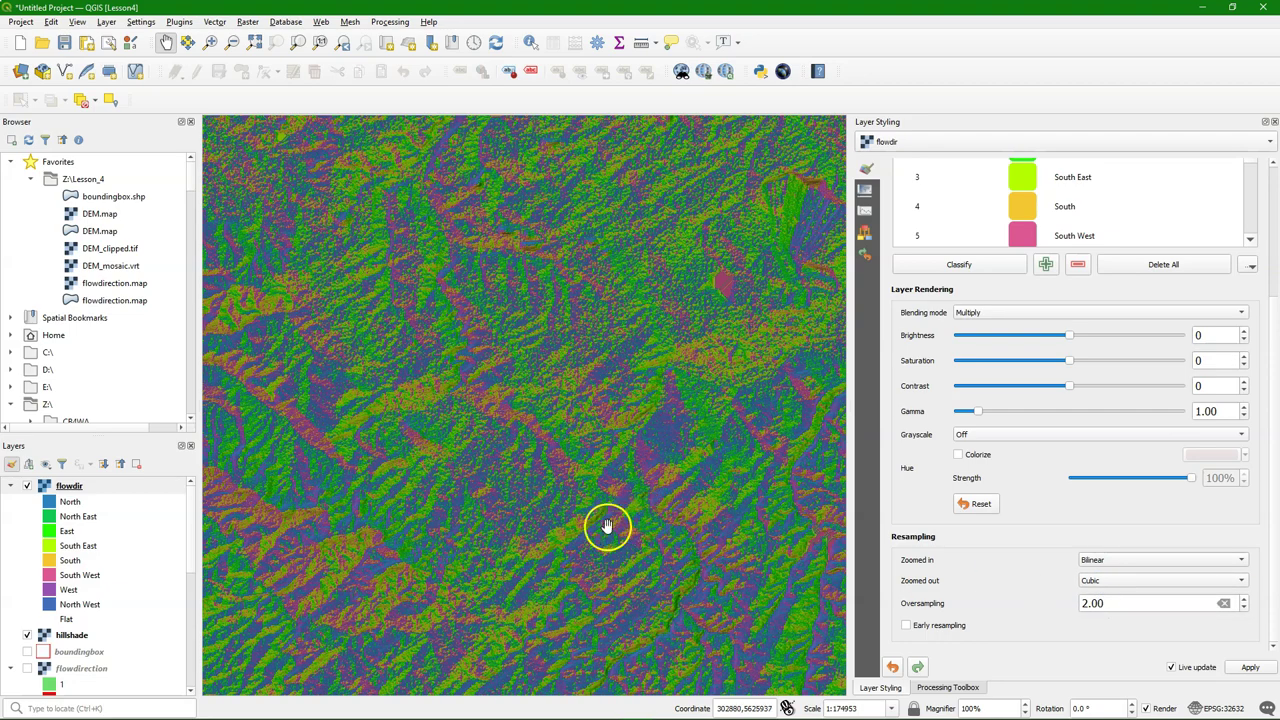
left_click_drag(703, 526, 646, 366)
left_click_drag(680, 591, 594, 400)
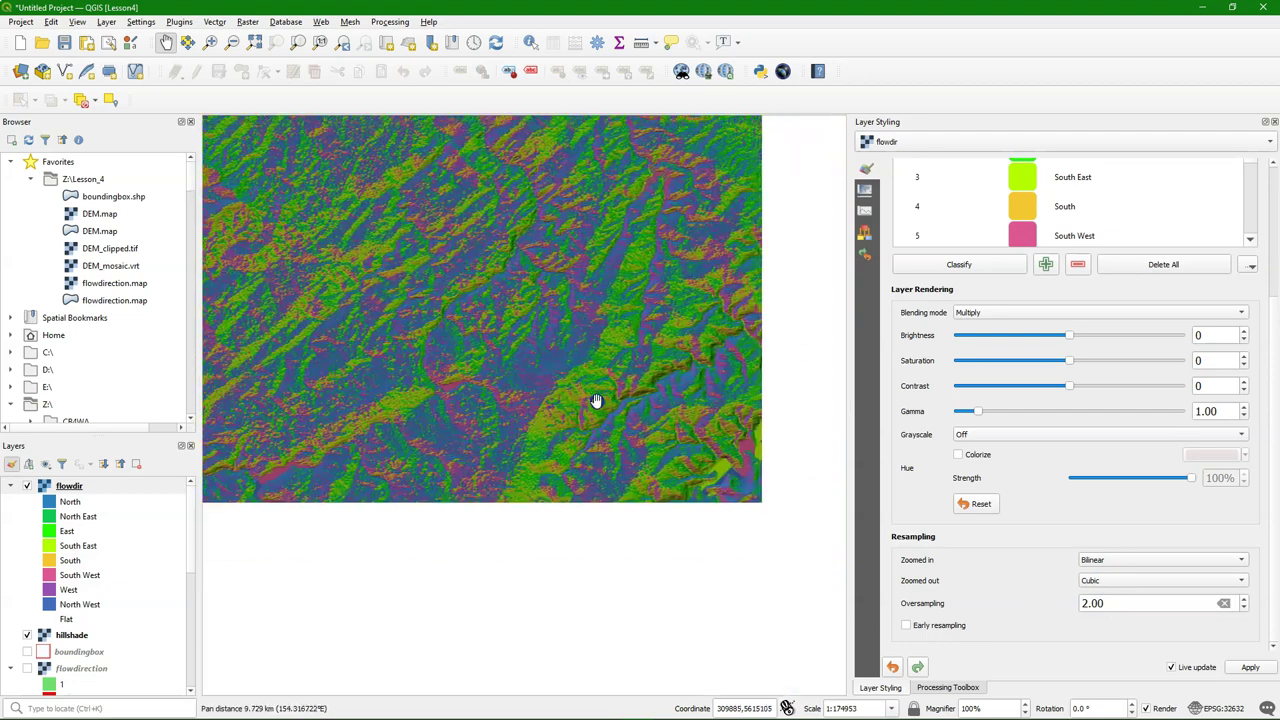
left_click_drag(726, 517, 626, 415)
left_click_drag(686, 563, 663, 446)
scroll(600, 451, "up", 1)
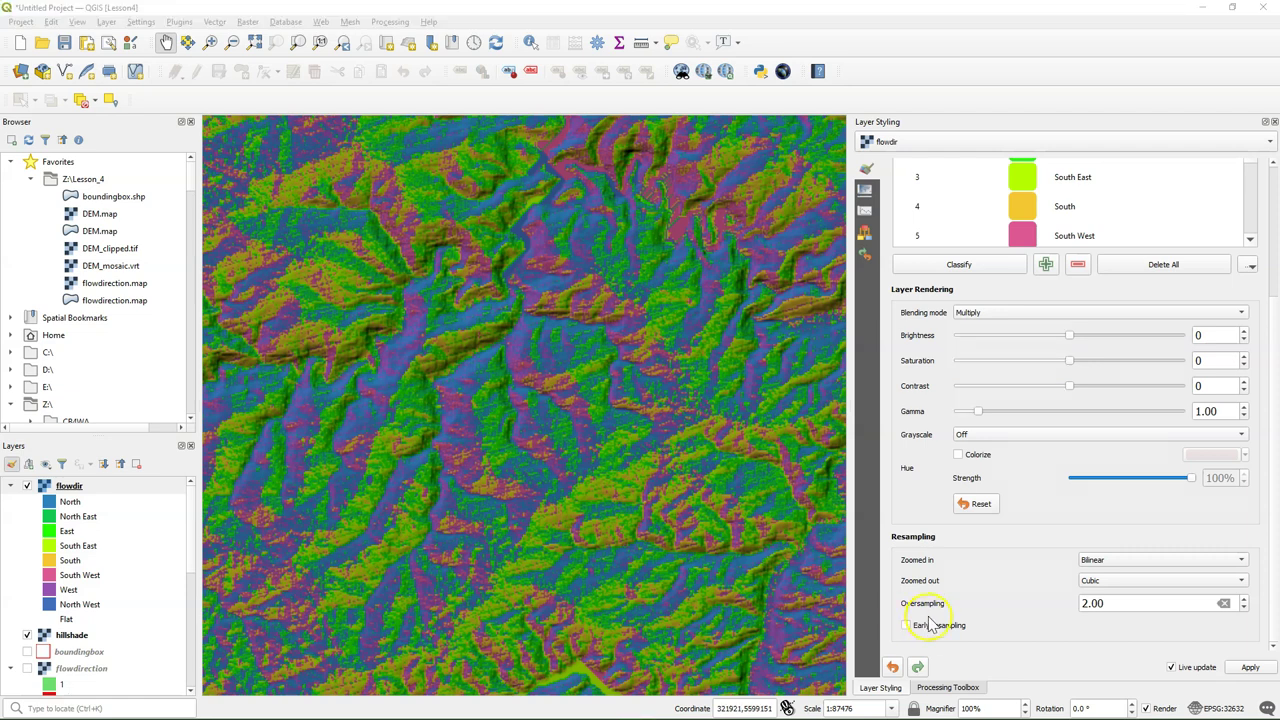
Run PCRaster streamorder on flowdirection, saving the result to strahler.map
left_click(946, 688)
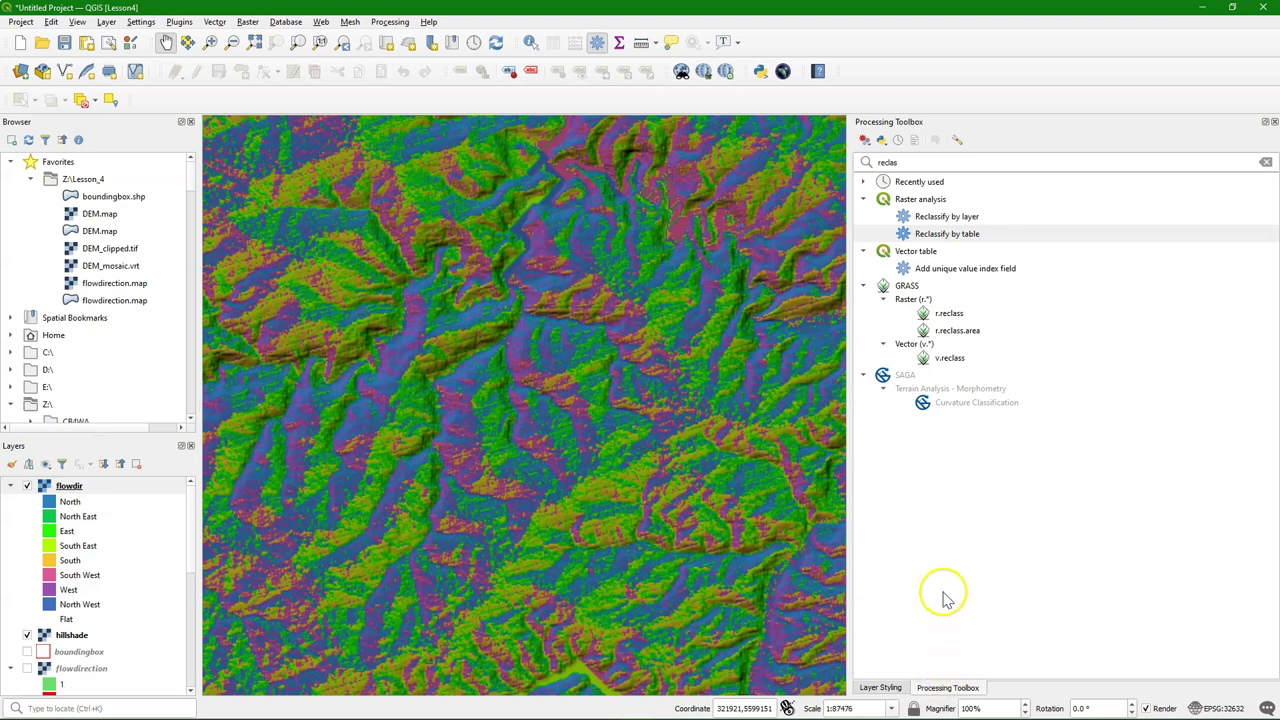
left_click_drag(902, 162, 778, 162)
type("strea")
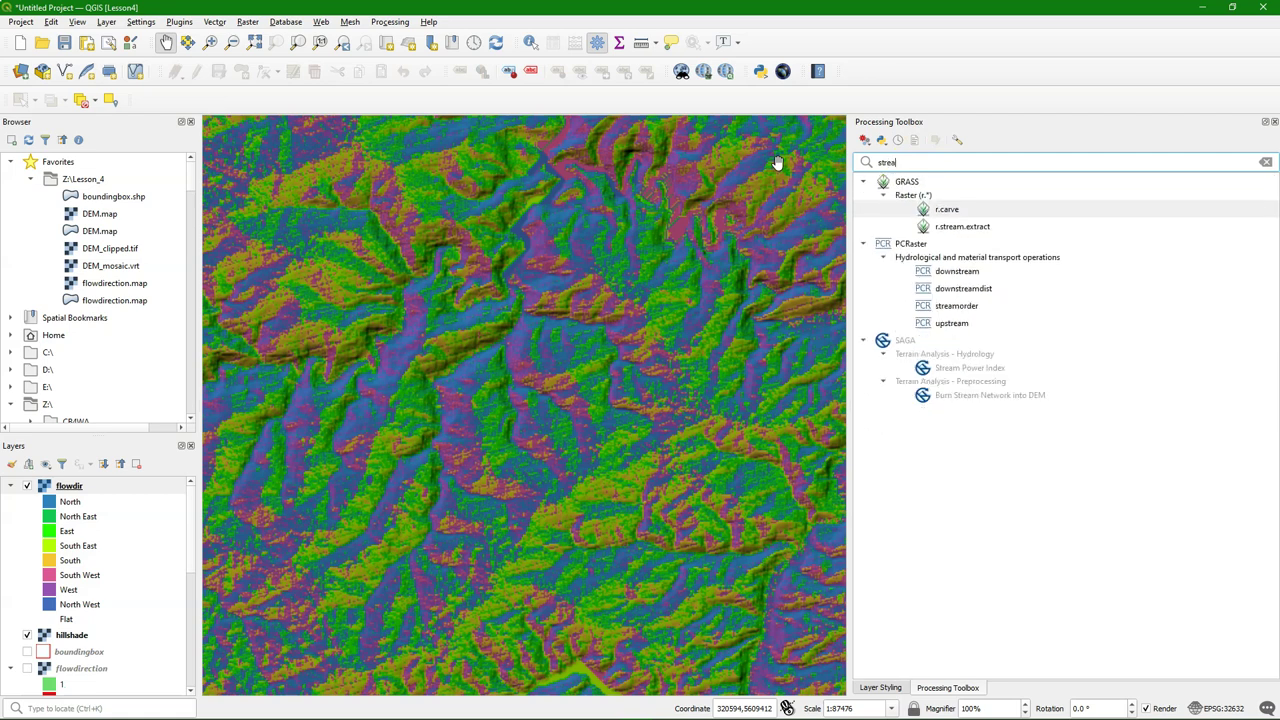
left_click(945, 305)
double_click(957, 310)
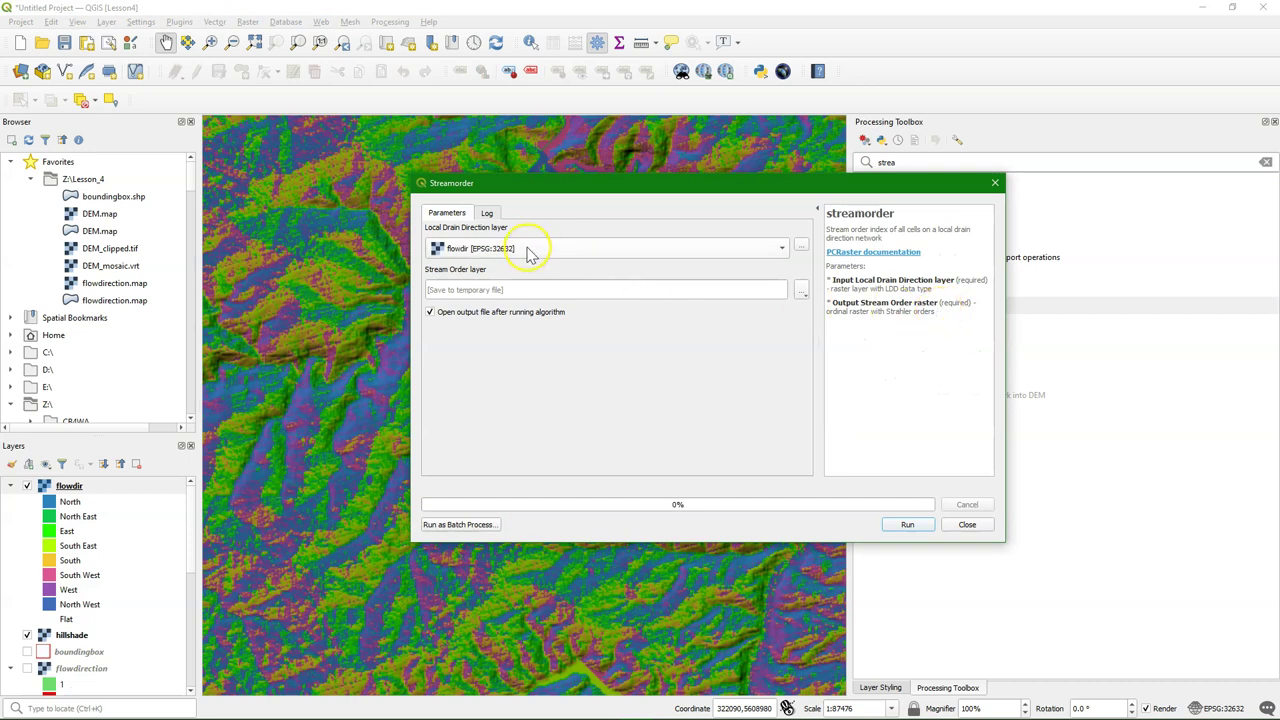
left_click(530, 250)
left_click(494, 266)
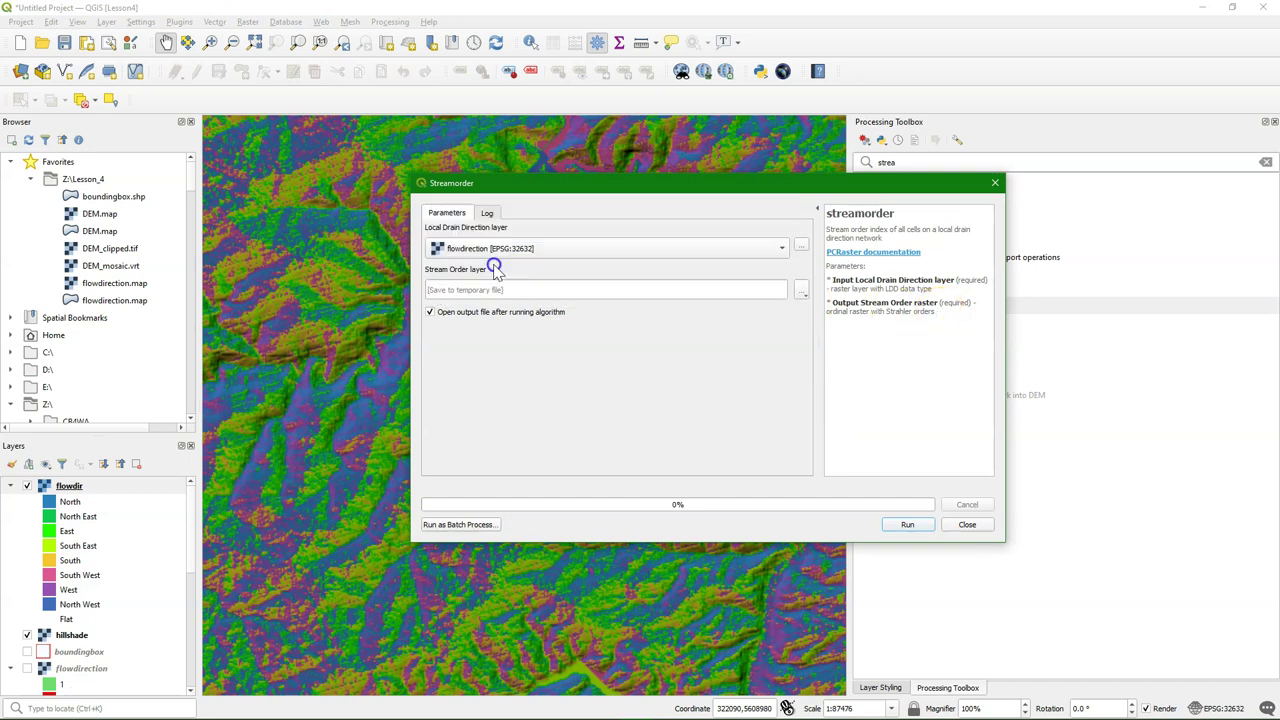
left_click(801, 290)
left_click(862, 324)
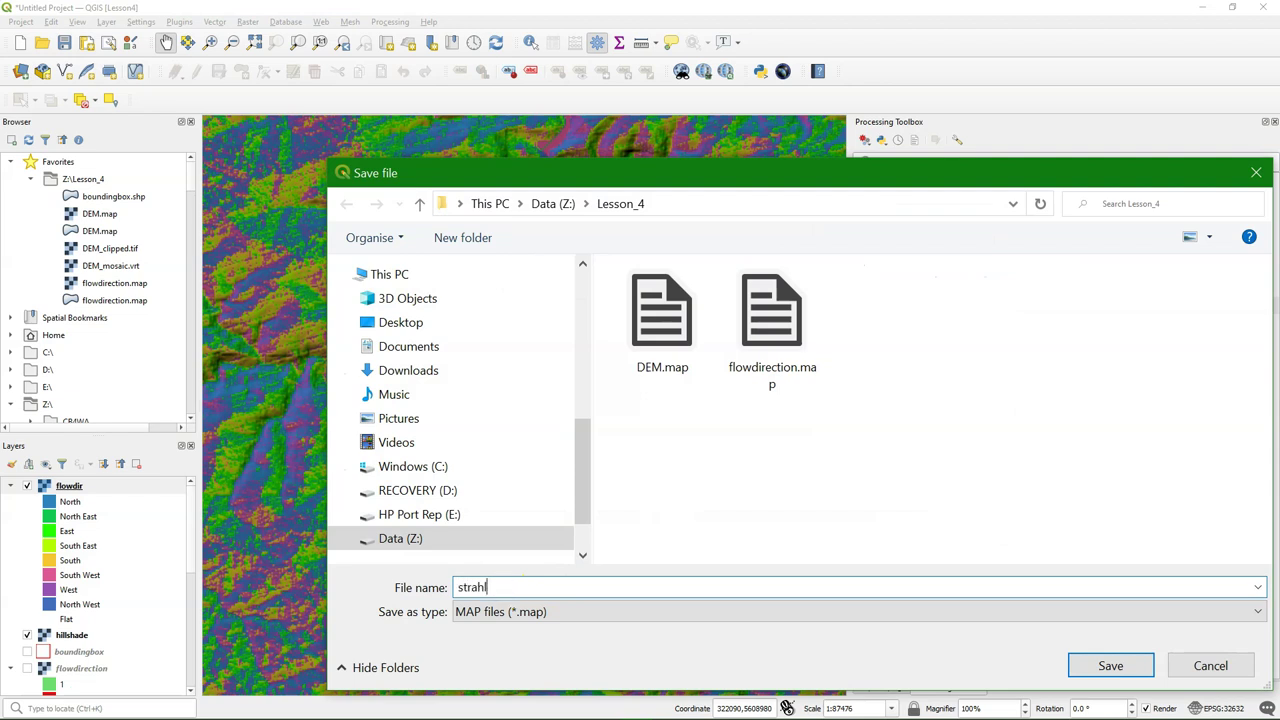
left_click(1110, 665)
left_click(905, 524)
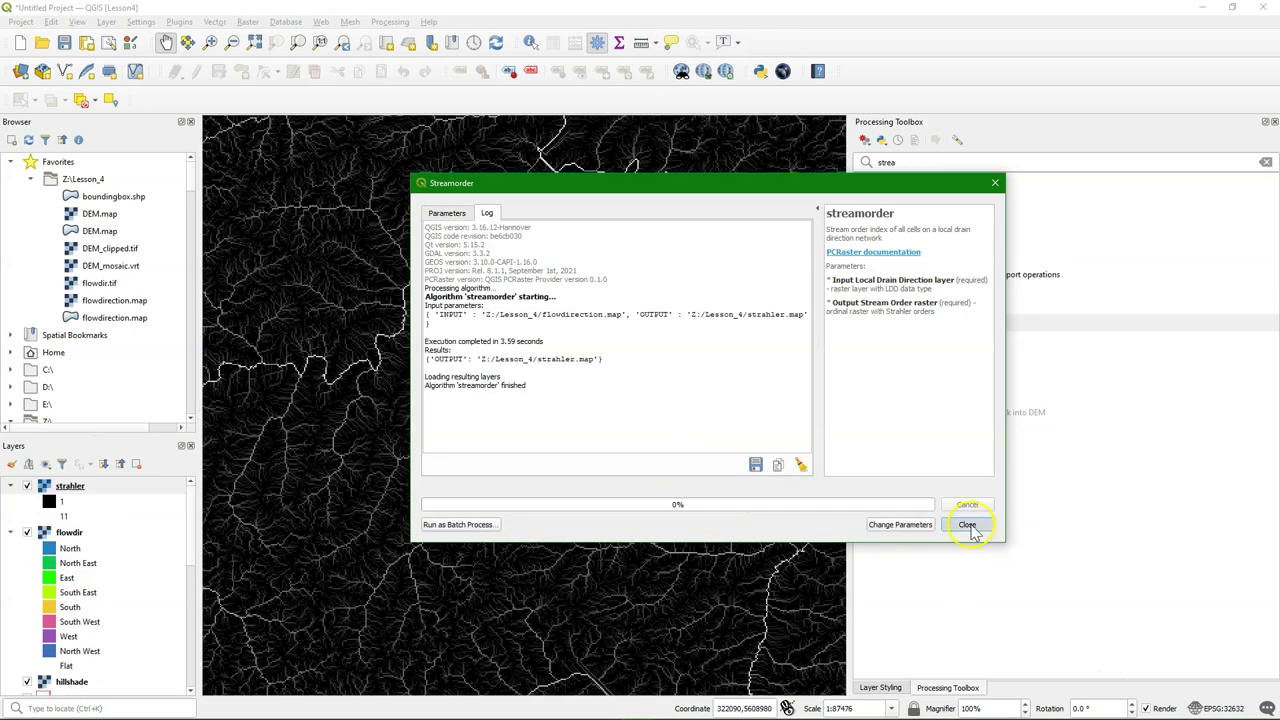
Close the finished tool and zoom the map to the strahler layer
left_click(967, 524)
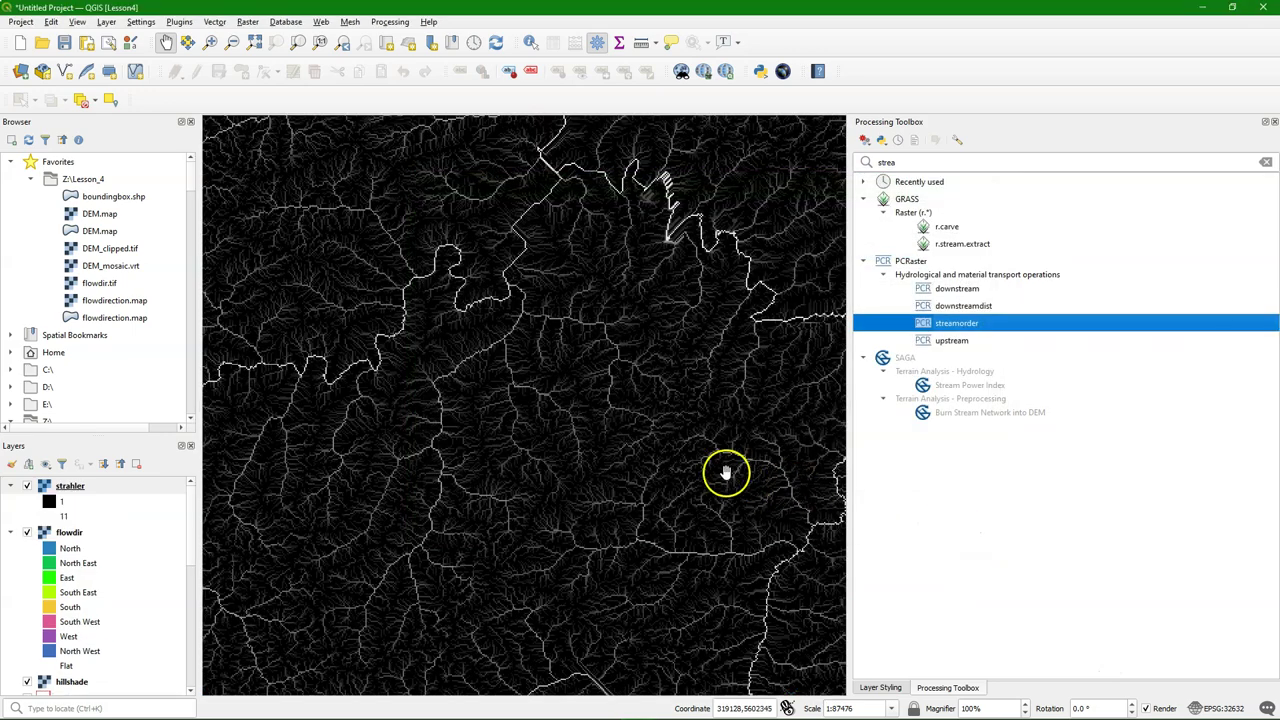
right_click(74, 488)
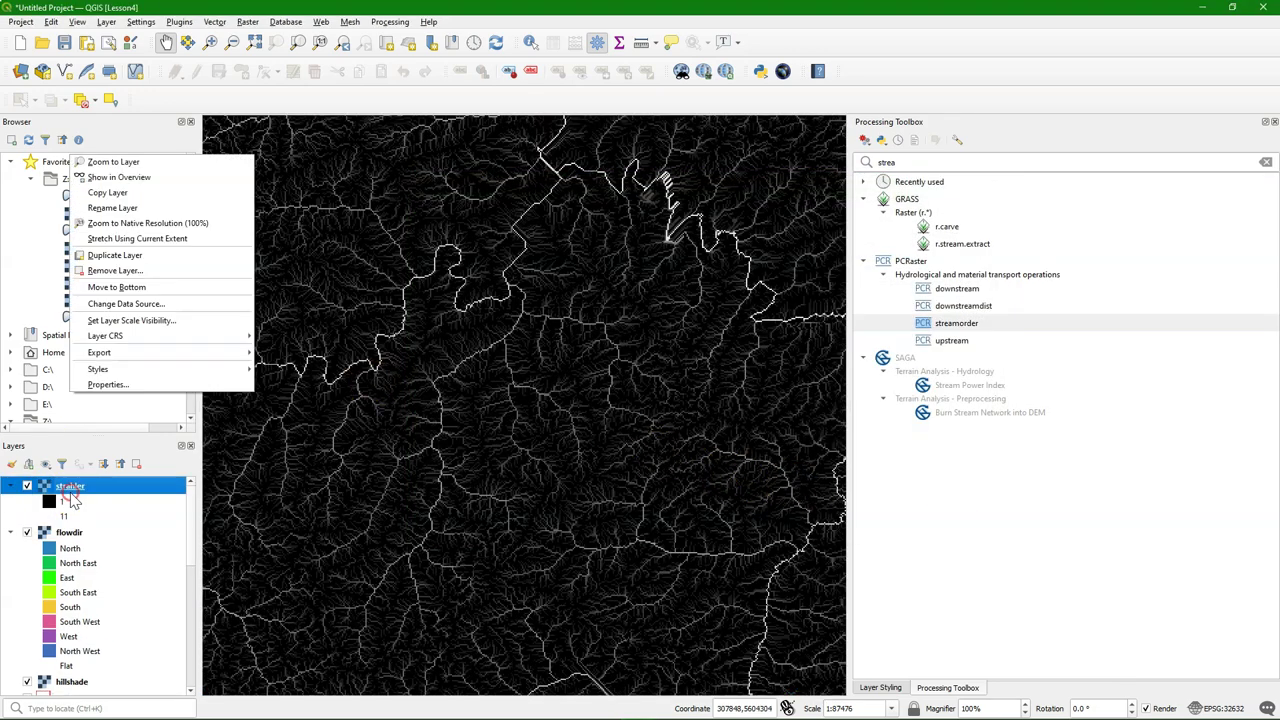
left_click(114, 162)
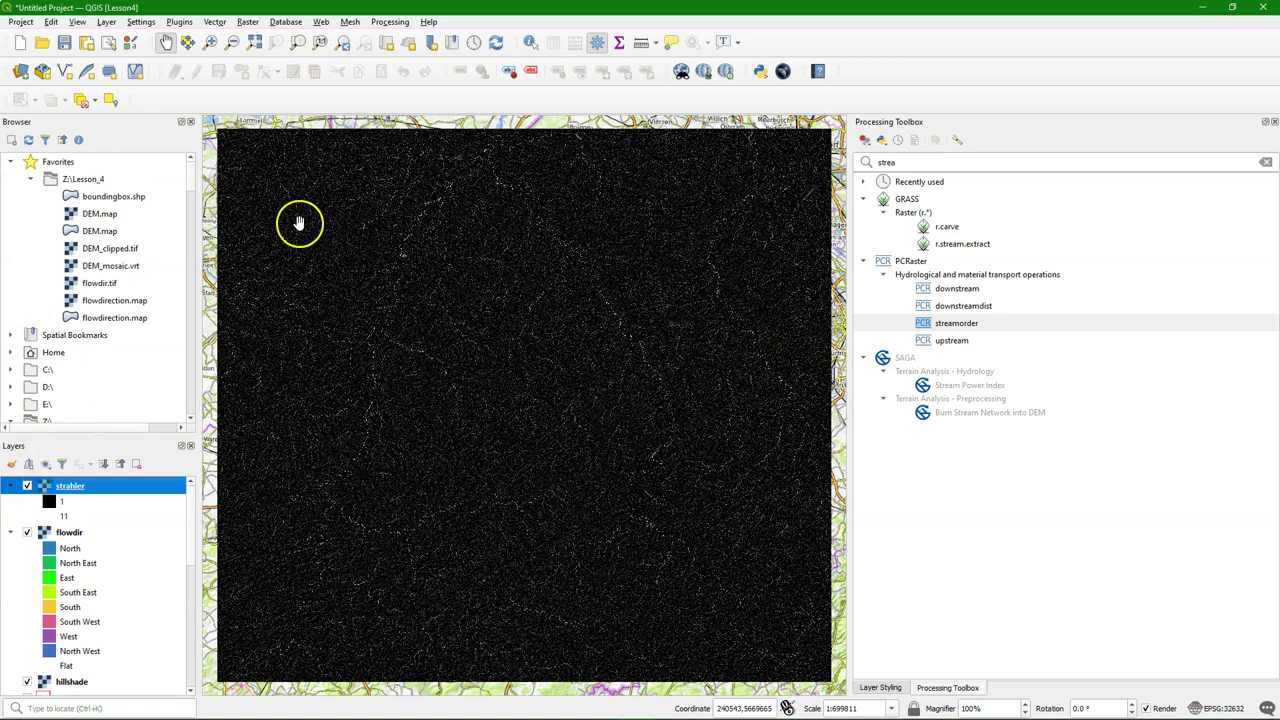
Style strahler as paletted unique values with the Blues ramp, one class per stream order
left_click(11, 464)
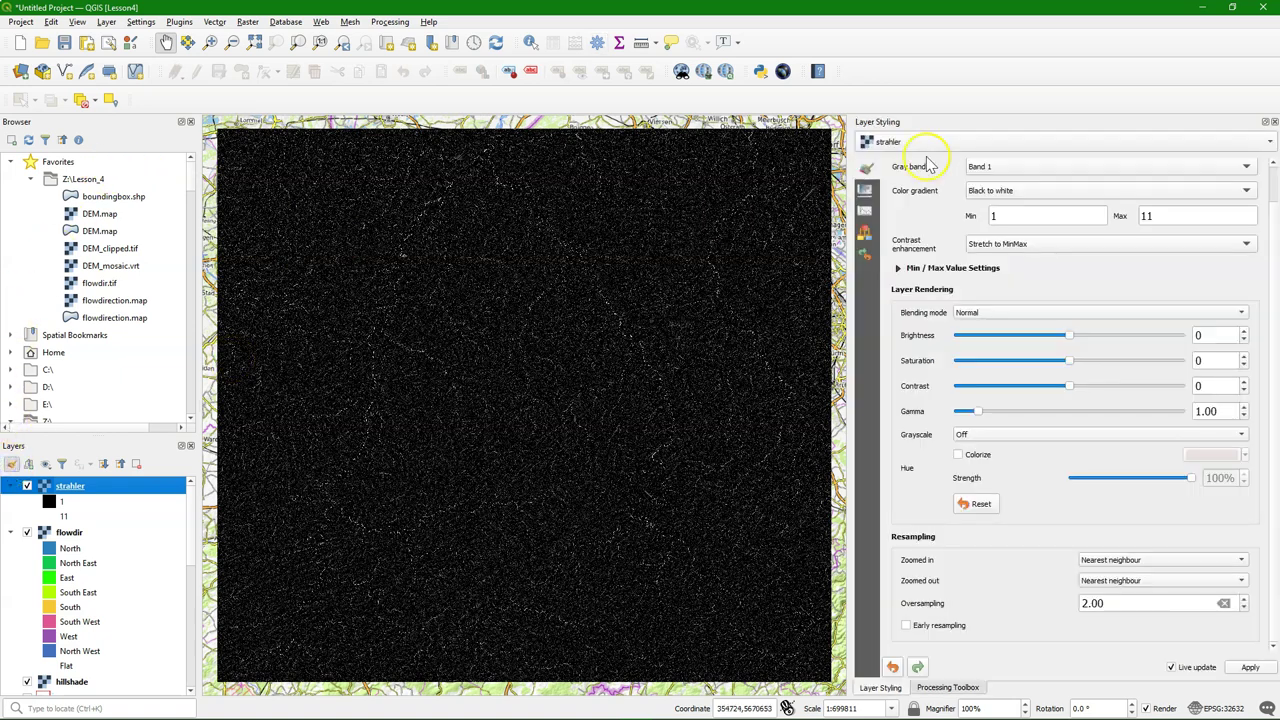
scroll(960, 175, "up", 1)
left_click(945, 180)
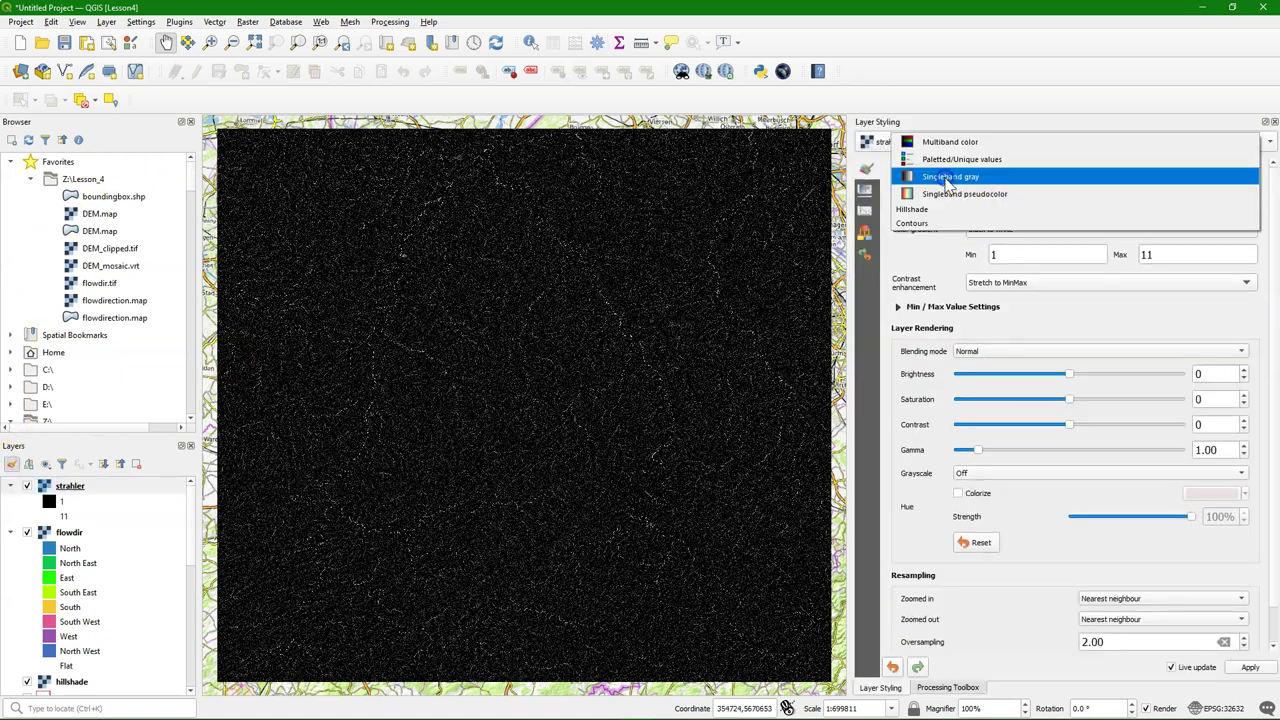
left_click(945, 162)
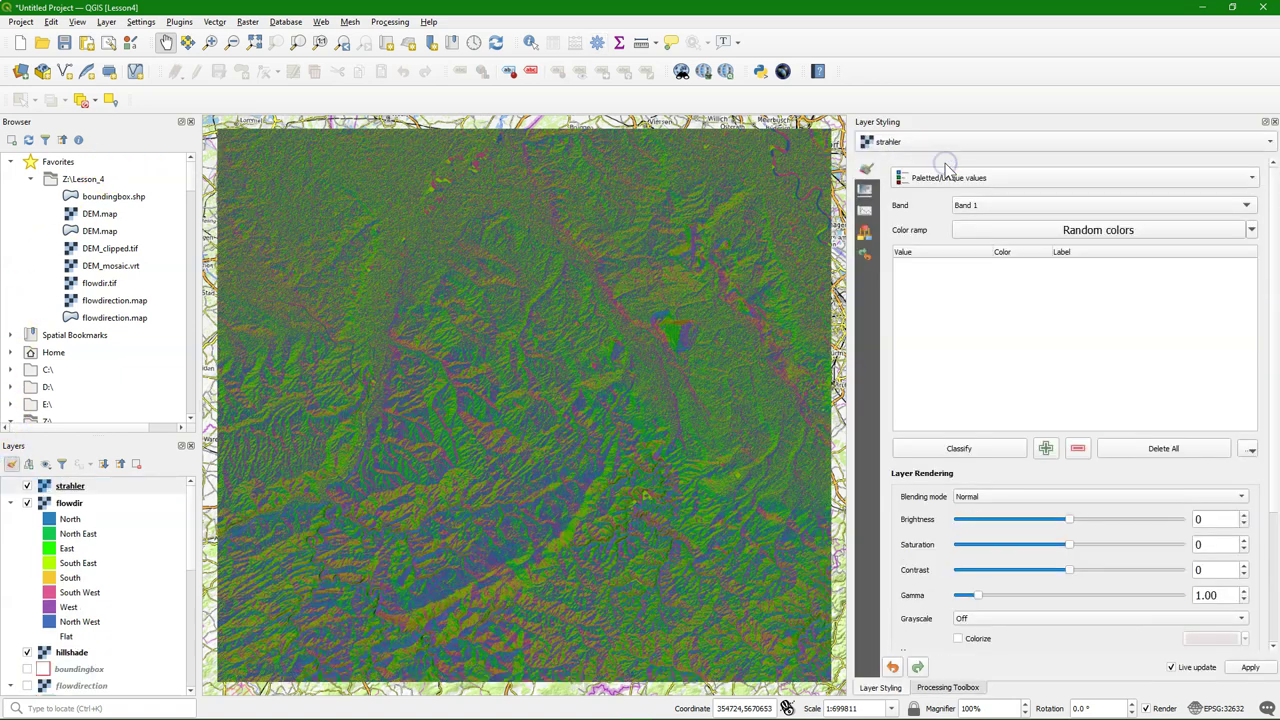
left_click(1251, 230)
left_click(987, 297)
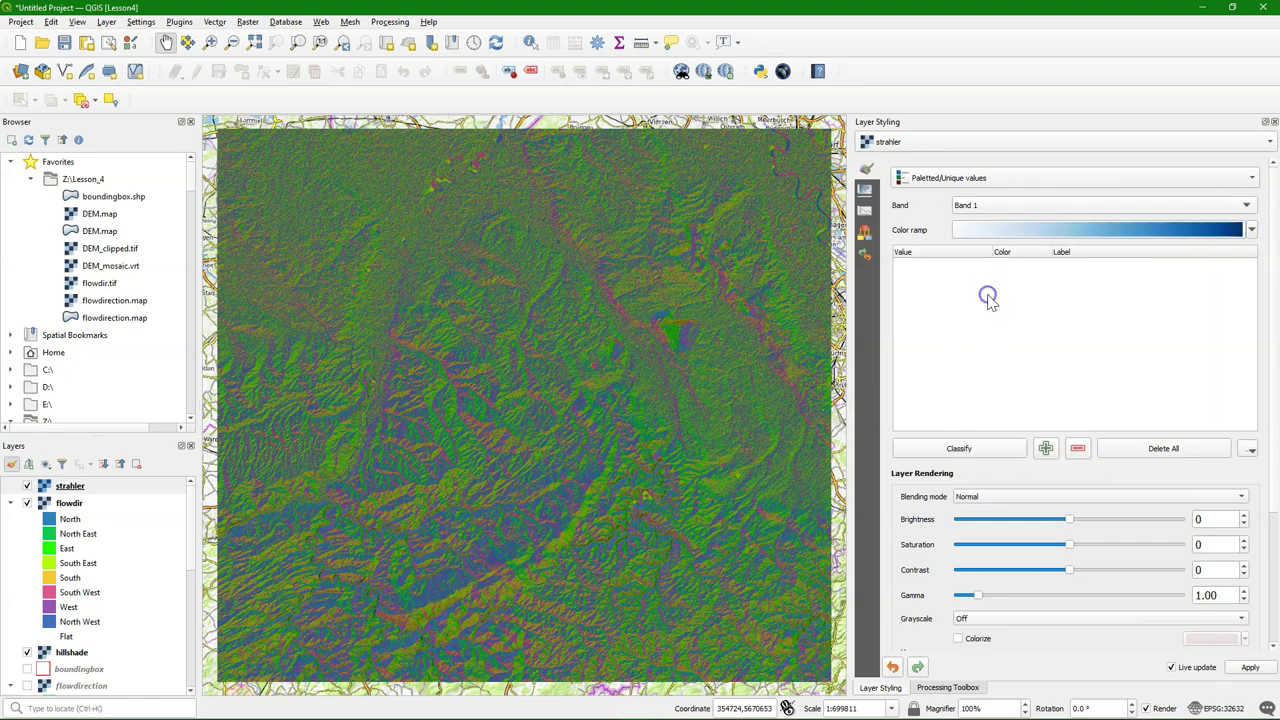
left_click(957, 449)
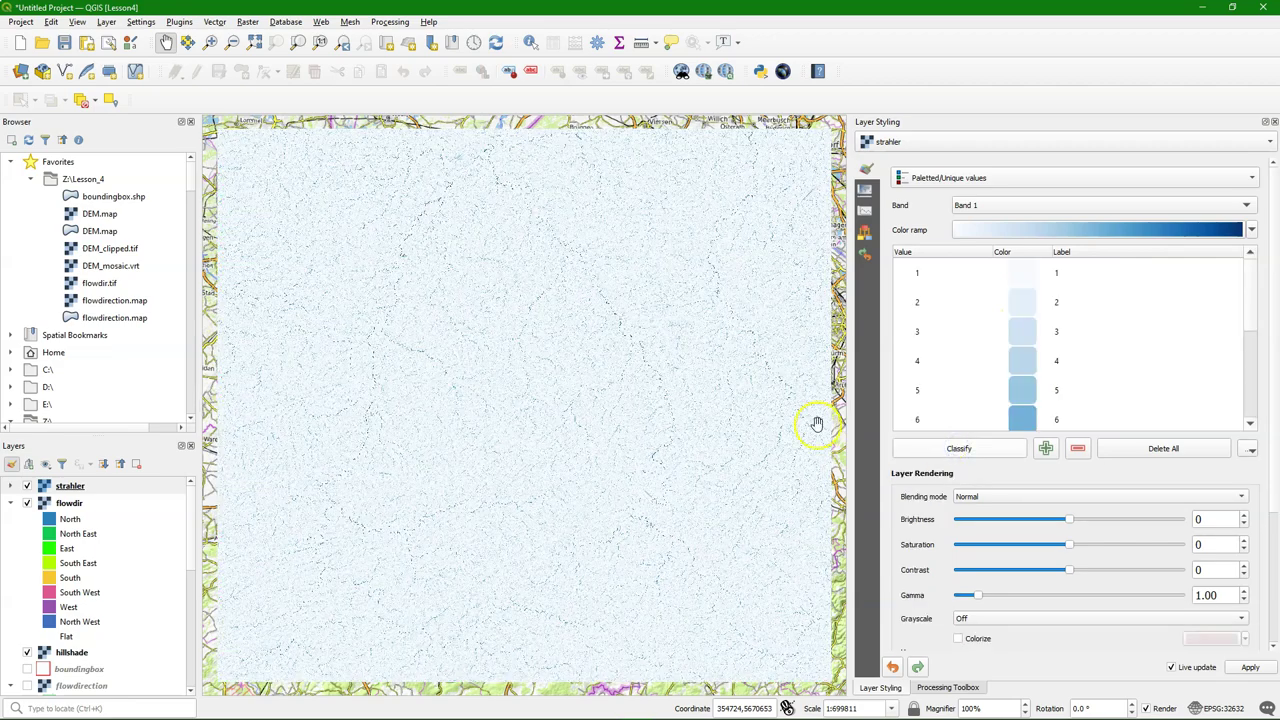
scroll(529, 387, "up", 3)
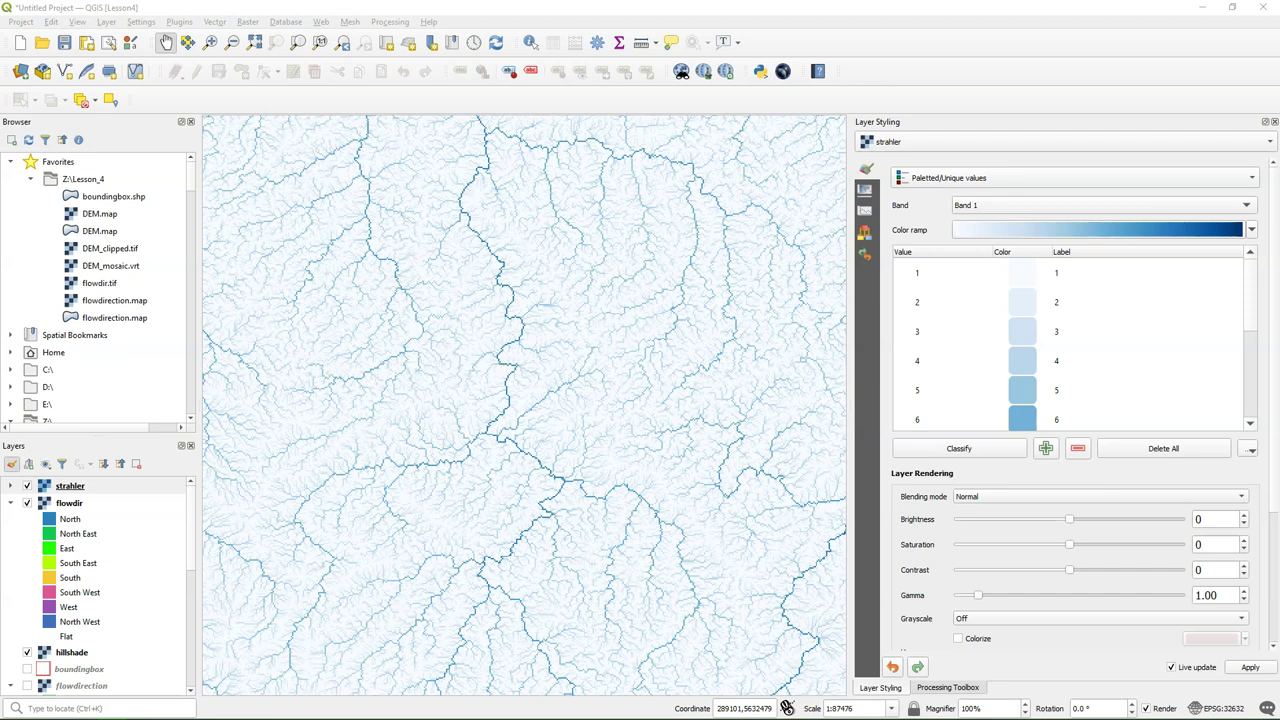
Open the Raster menu
left_click(247, 22)
In the Raster Calculator, compute "strahler@1" >= 5 and save it as strahler5.tif
mouse_move(283, 24)
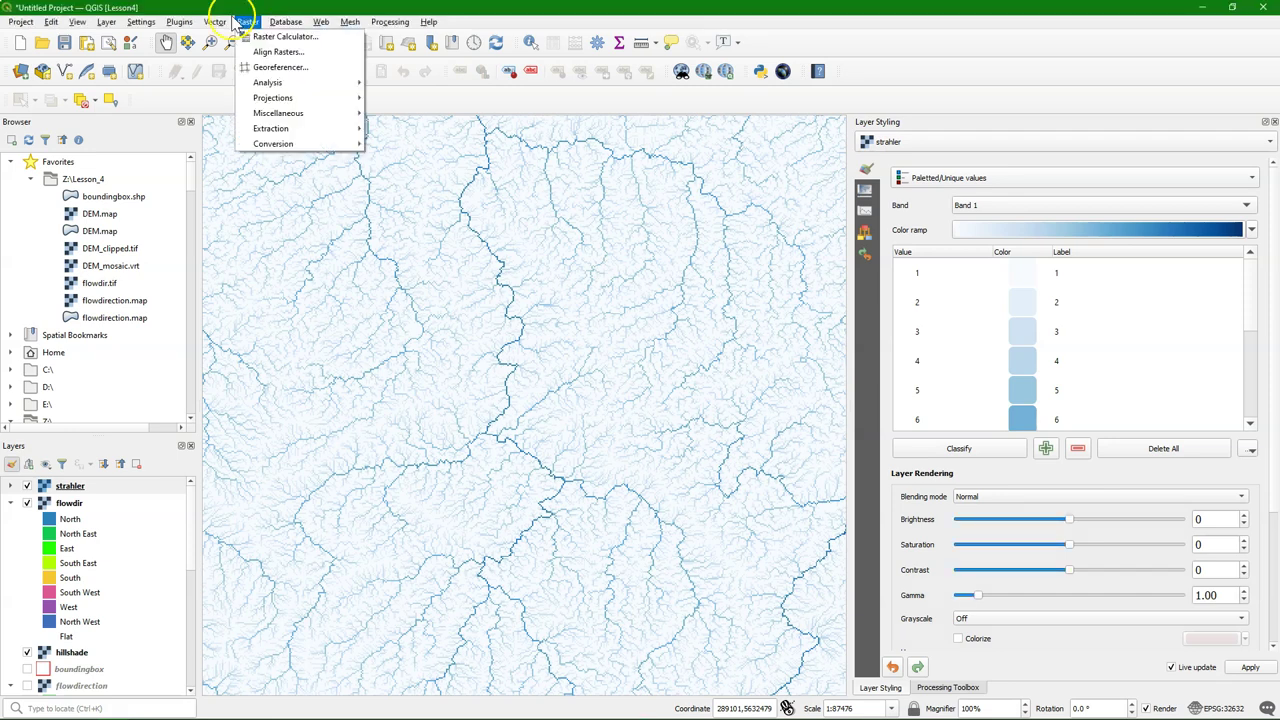
left_click(265, 35)
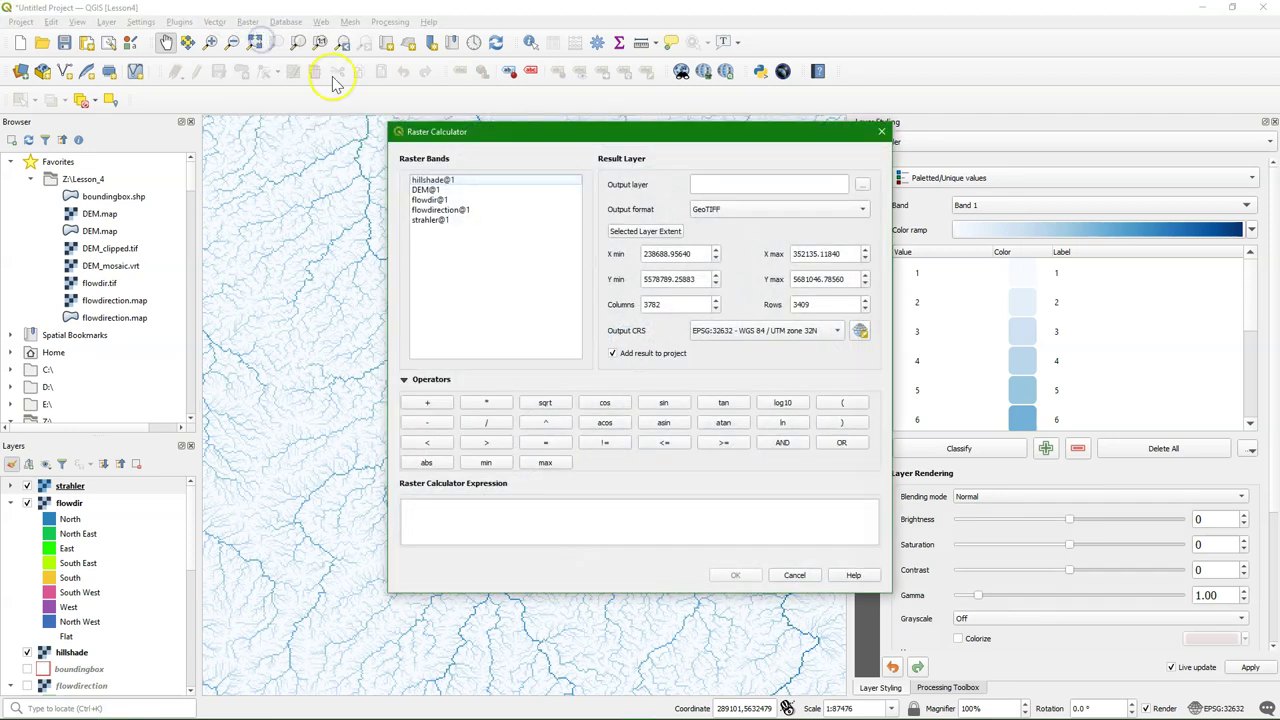
double_click(430, 220)
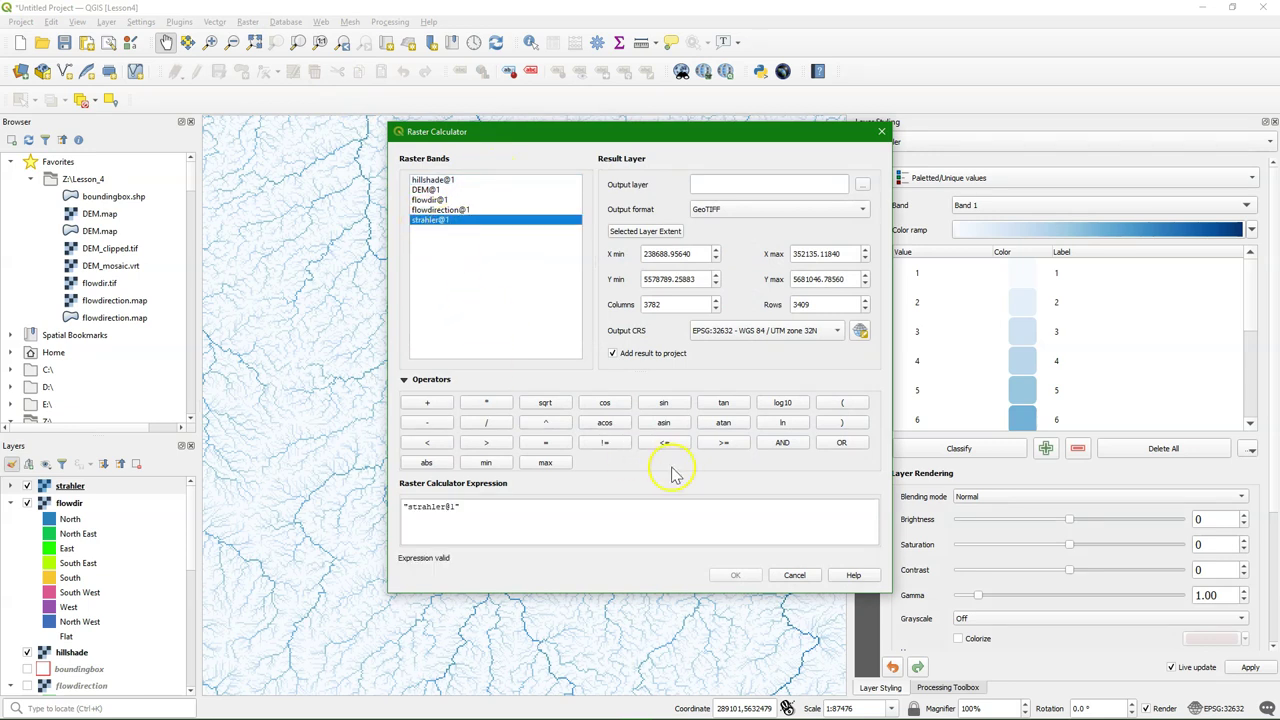
left_click(726, 442)
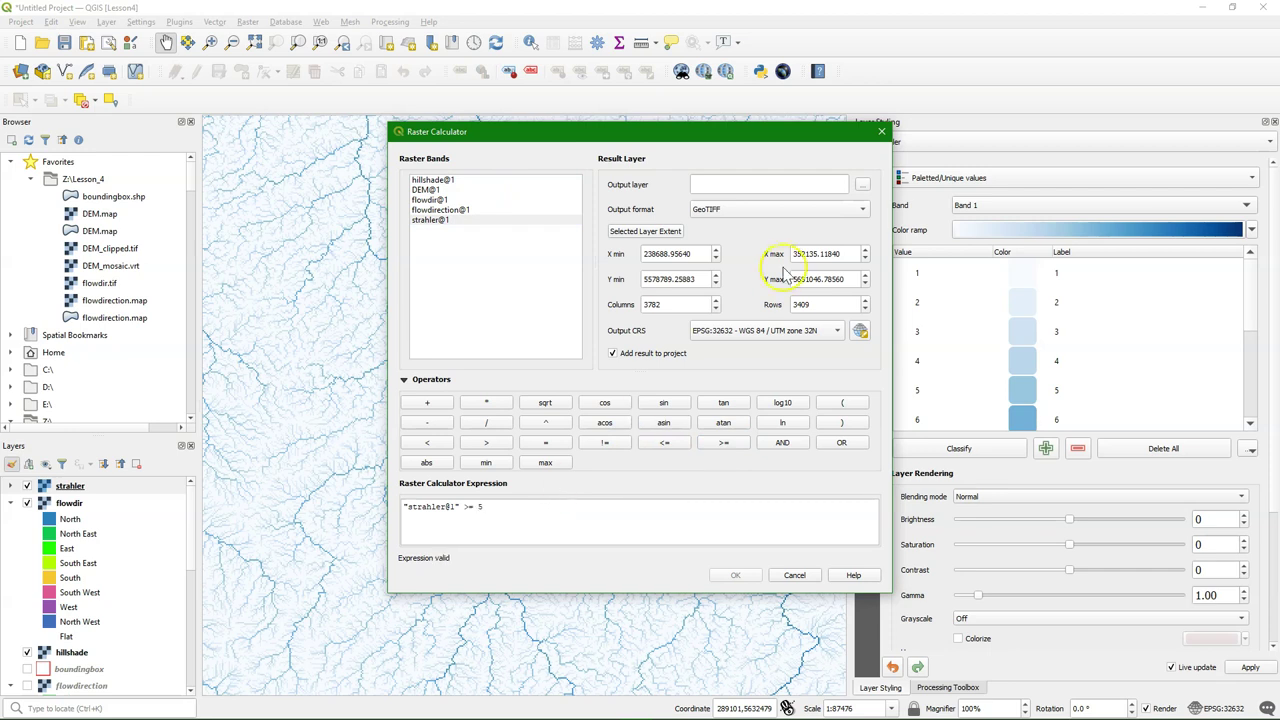
left_click(862, 188)
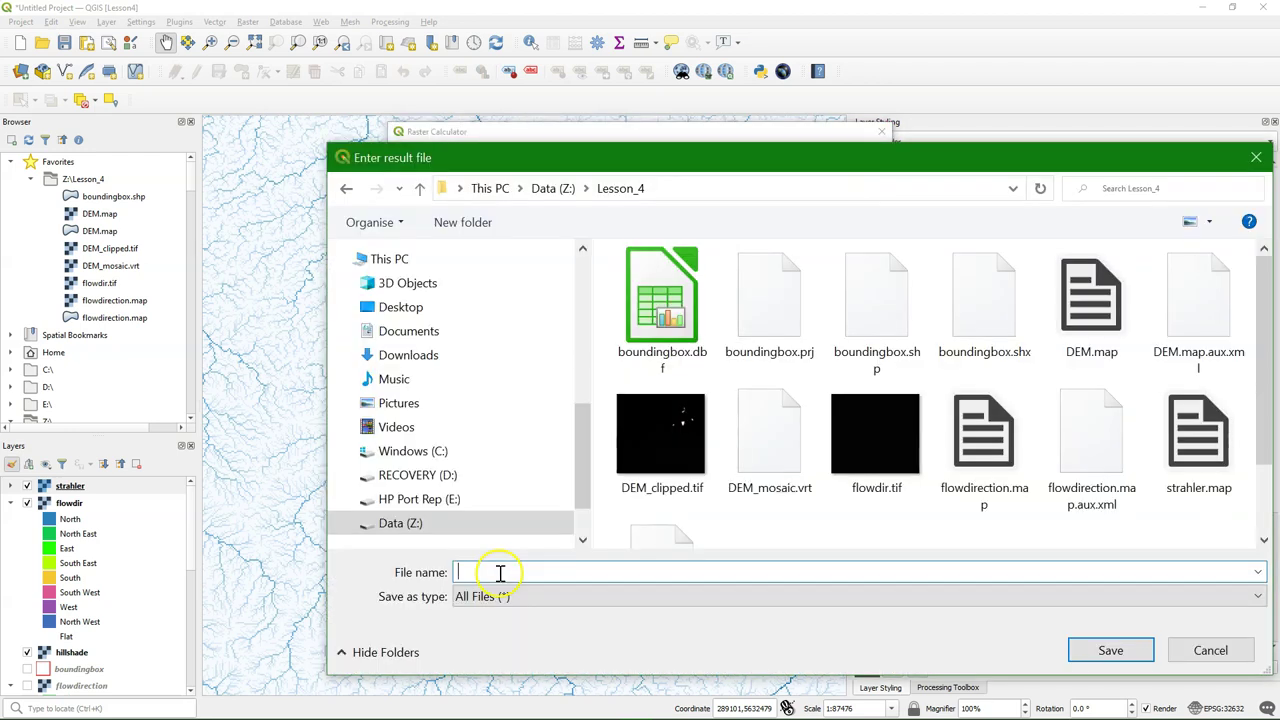
type("s")
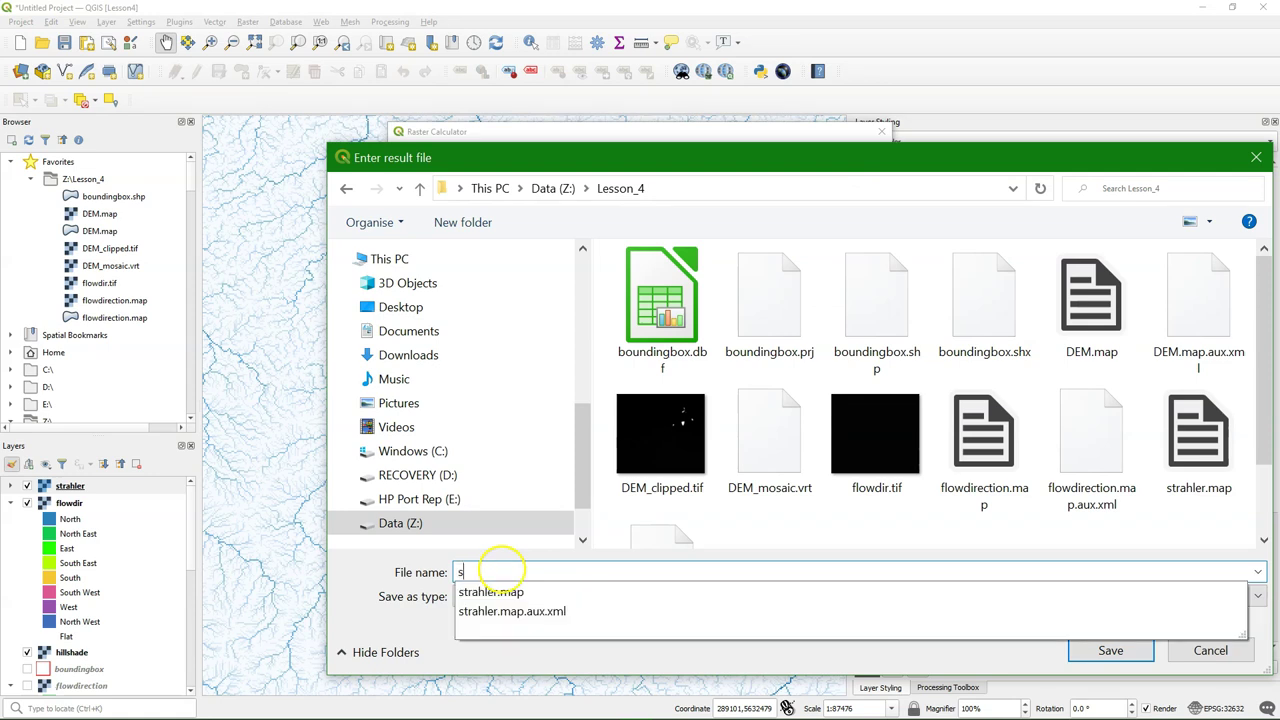
type("trahler5.tif")
left_click(1110, 650)
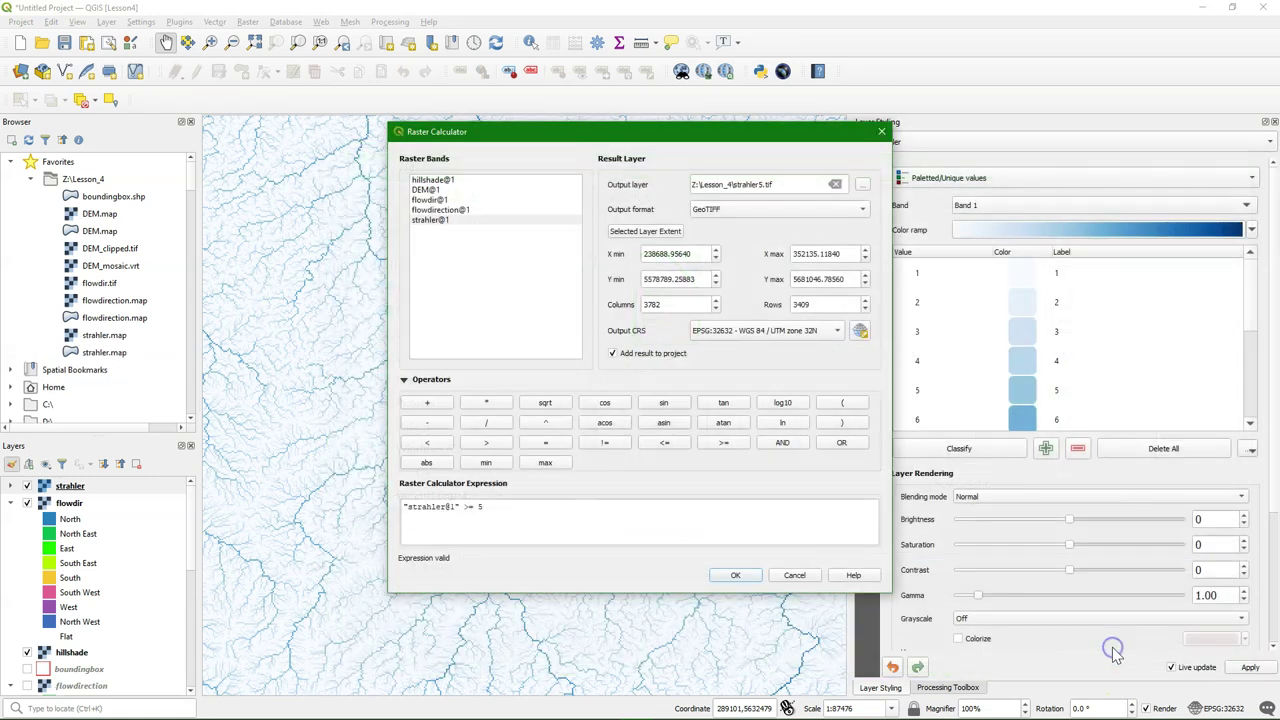
left_click(740, 577)
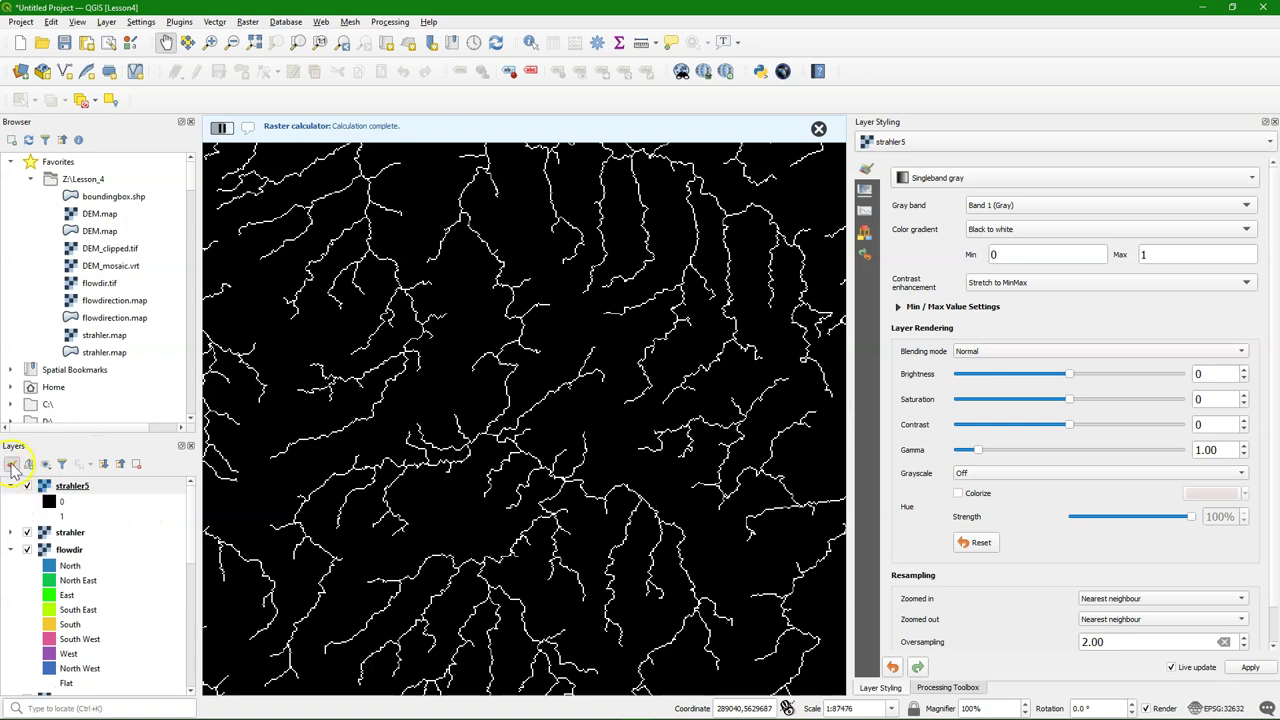
Style strahler5 as unique values, delete the 0 class and colour the value 1 class blue
left_click(955, 176)
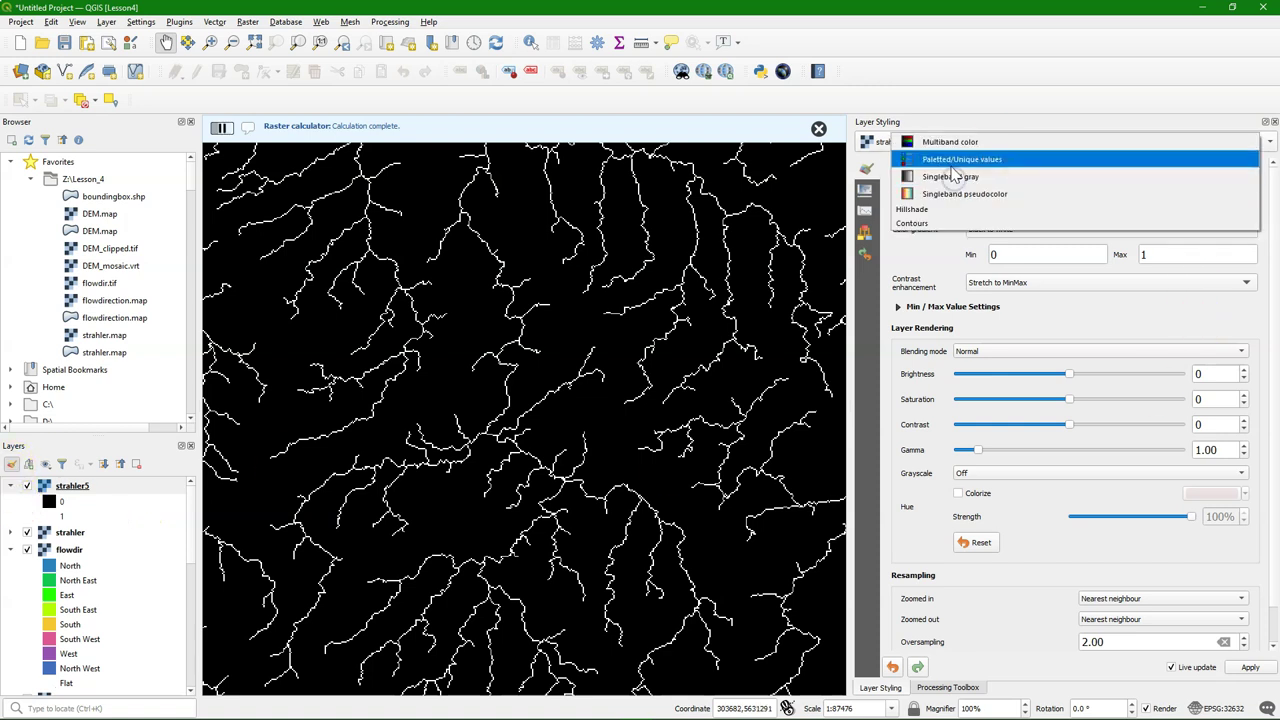
left_click(950, 158)
left_click(984, 447)
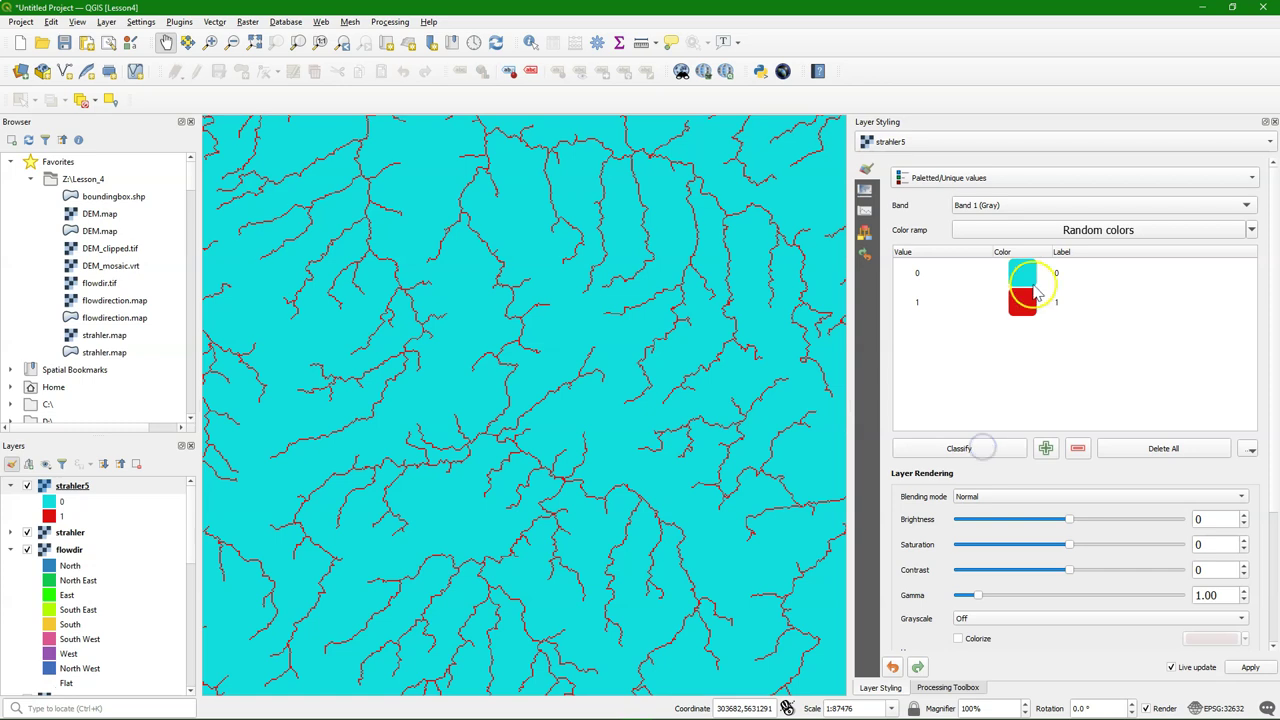
left_click(1045, 274)
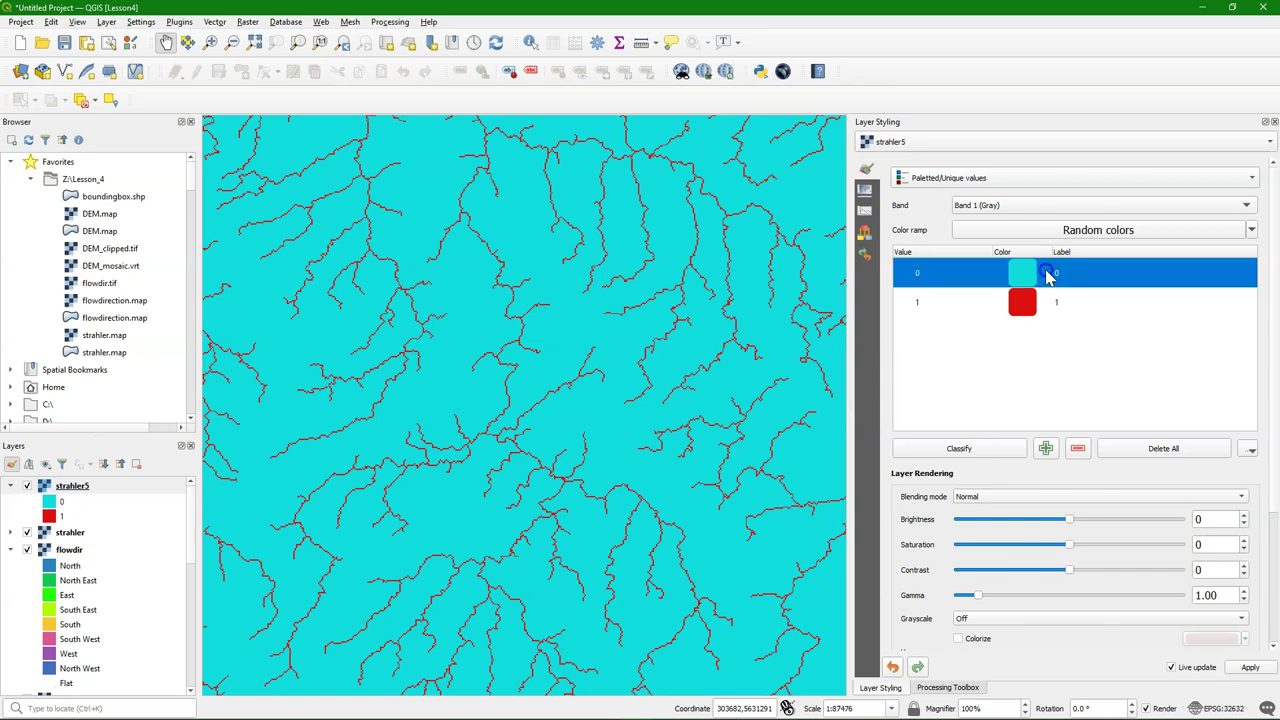
left_click(1078, 448)
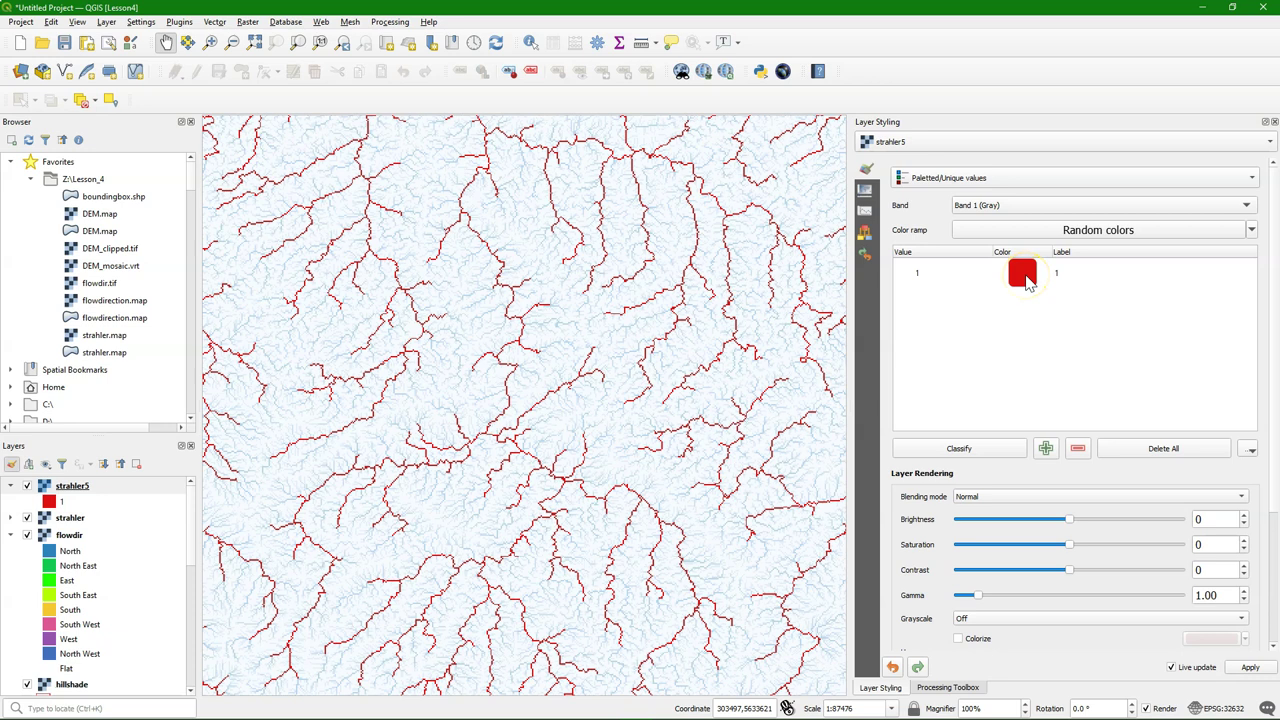
double_click(1024, 276)
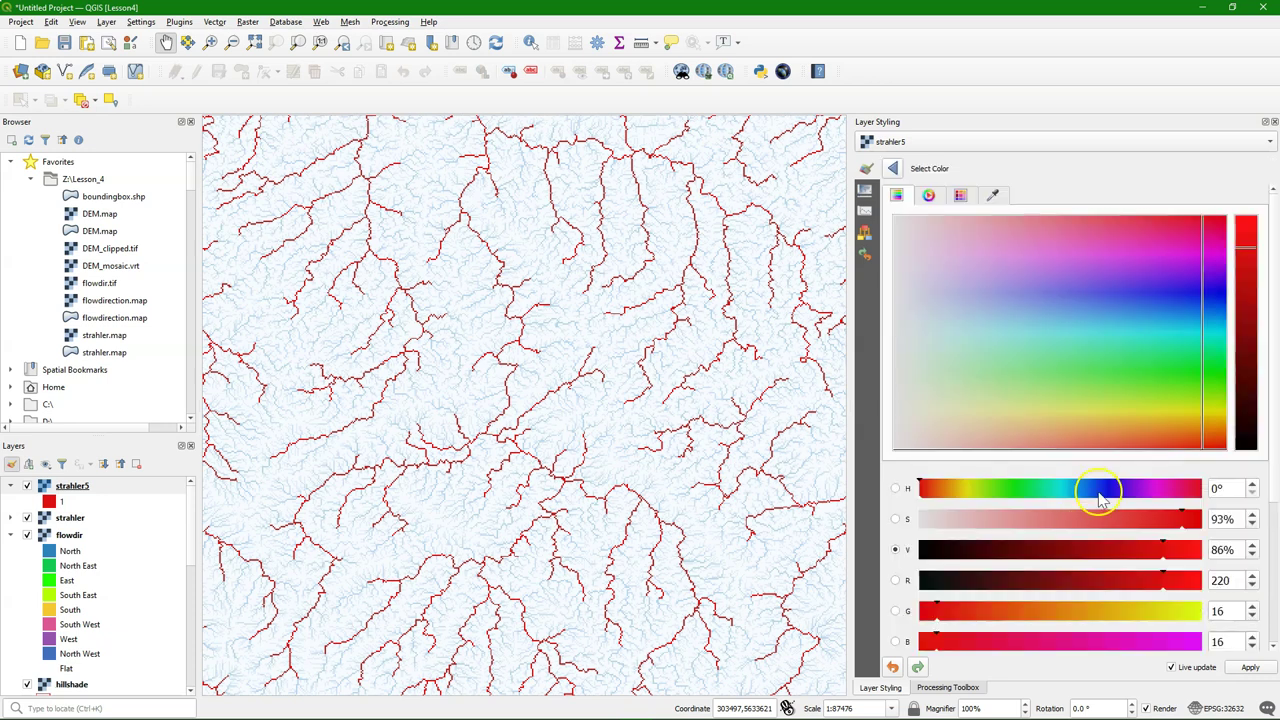
left_click(1099, 494)
left_click(892, 168)
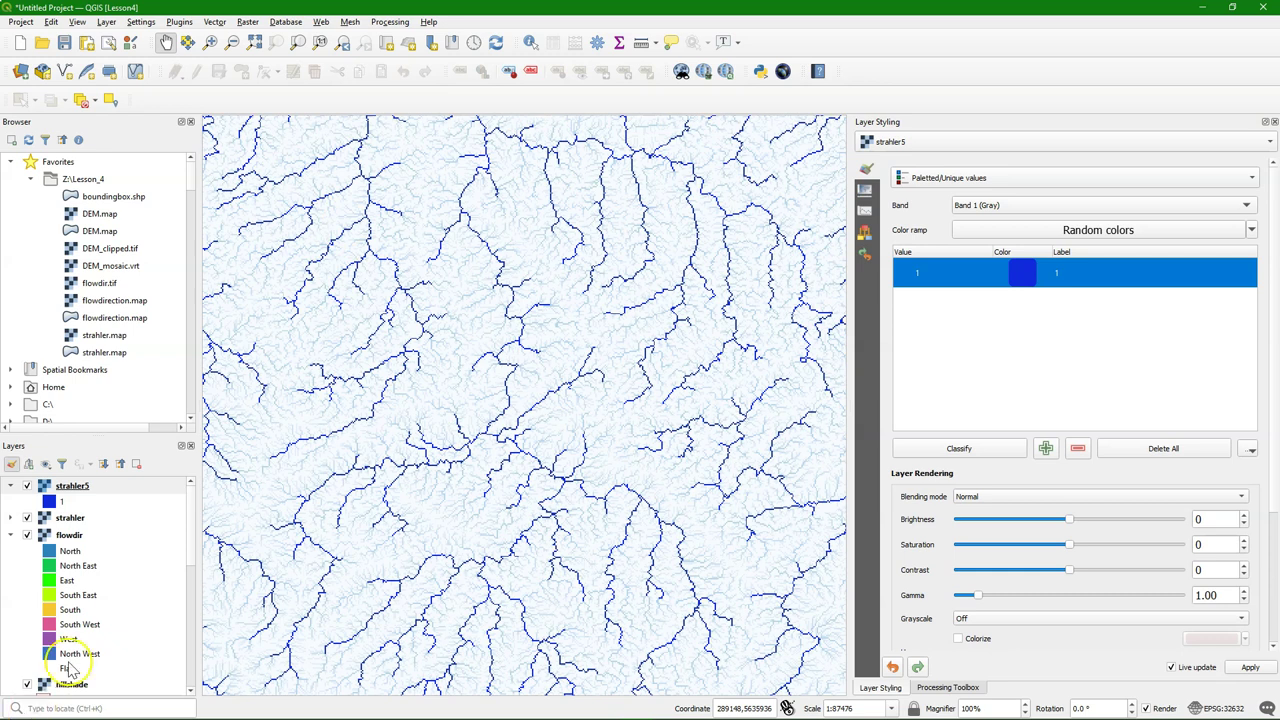
left_click(45, 463)
left_click(62, 492)
left_click(27, 486)
scroll(25, 575, "down", 5)
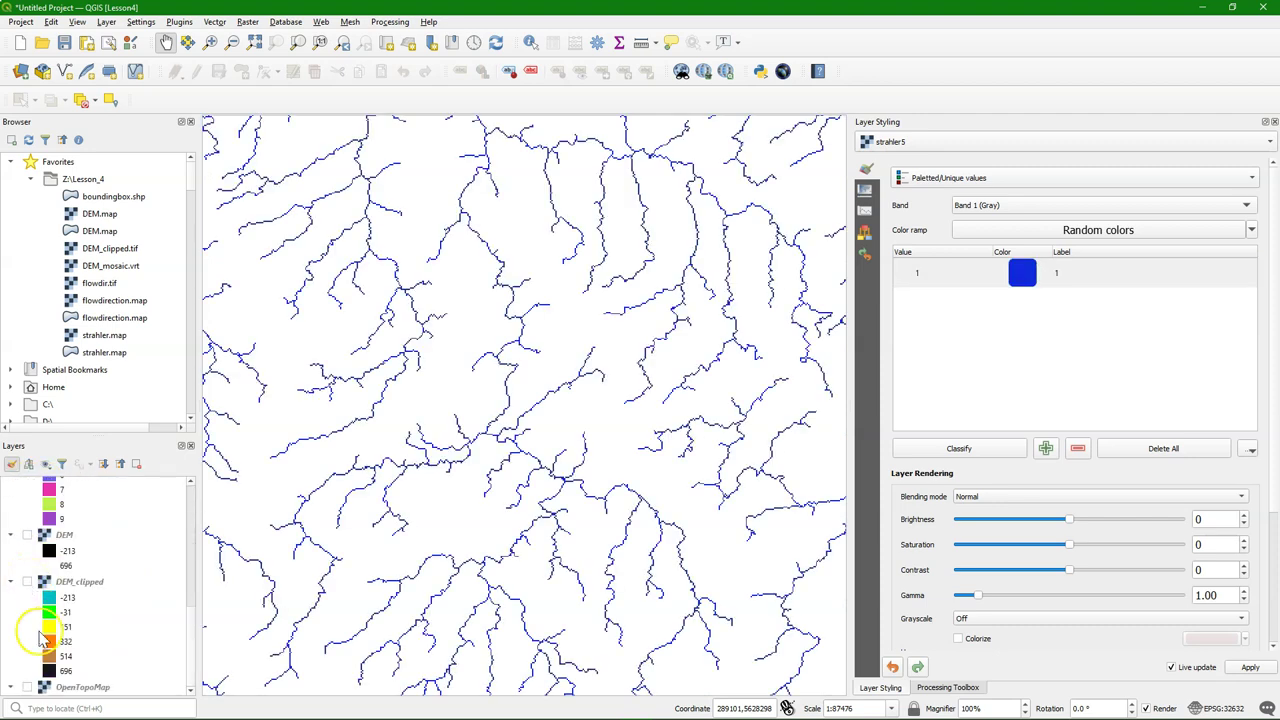
scroll(40, 620, "up", 5)
left_click(350, 21)
mouse_move(320, 21)
mouse_move(360, 51)
mouse_move(507, 82)
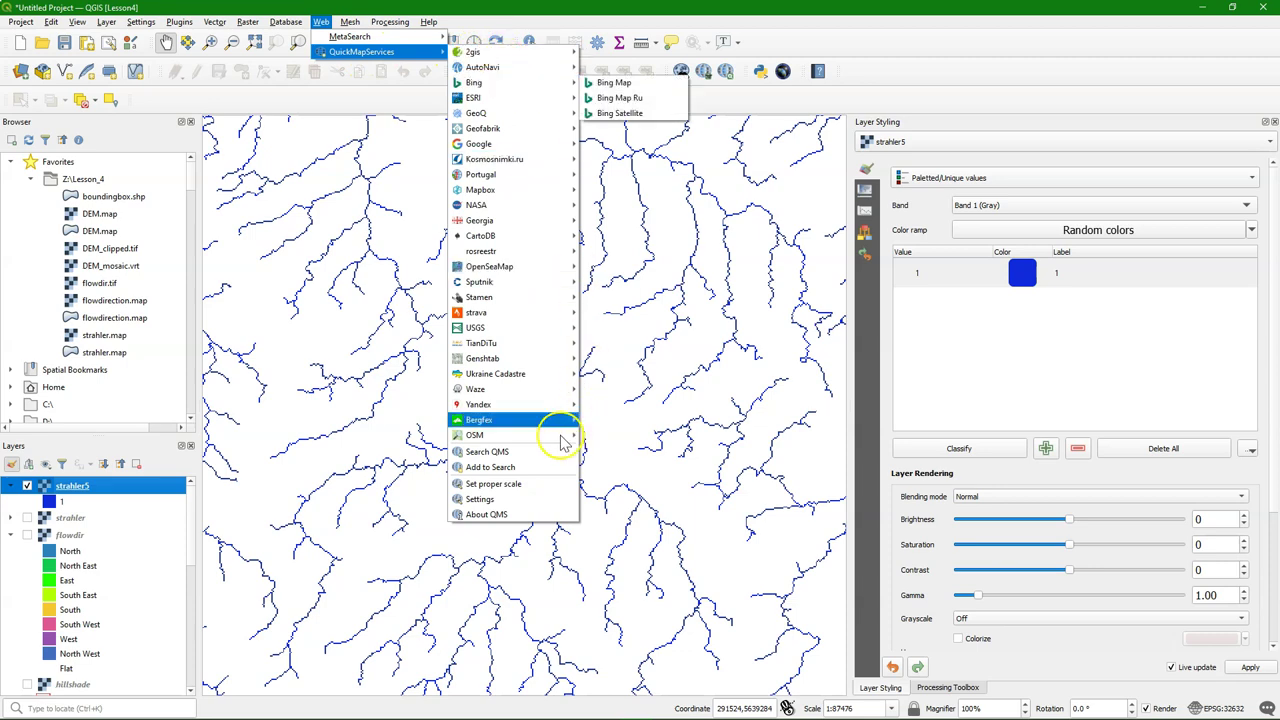
mouse_move(560, 435)
left_click(645, 451)
scroll(632, 451, "down", 1)
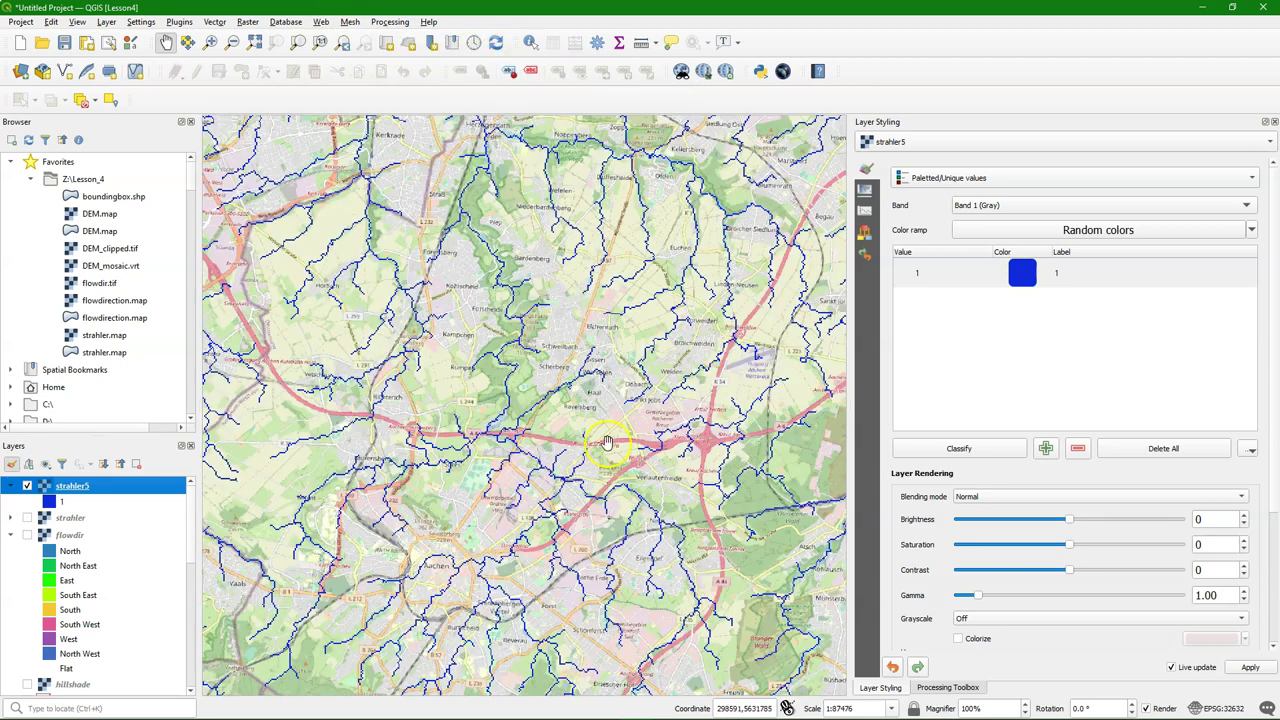
left_click(594, 622)
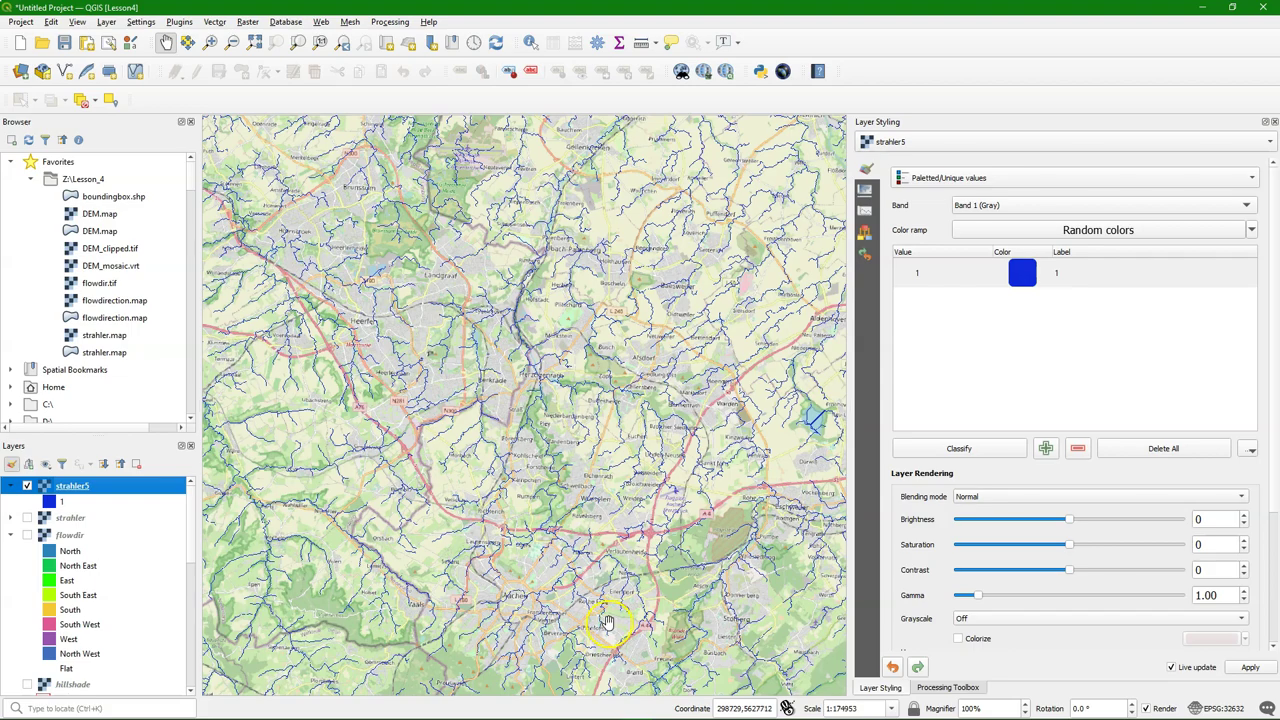
scroll(598, 618, "down", 2)
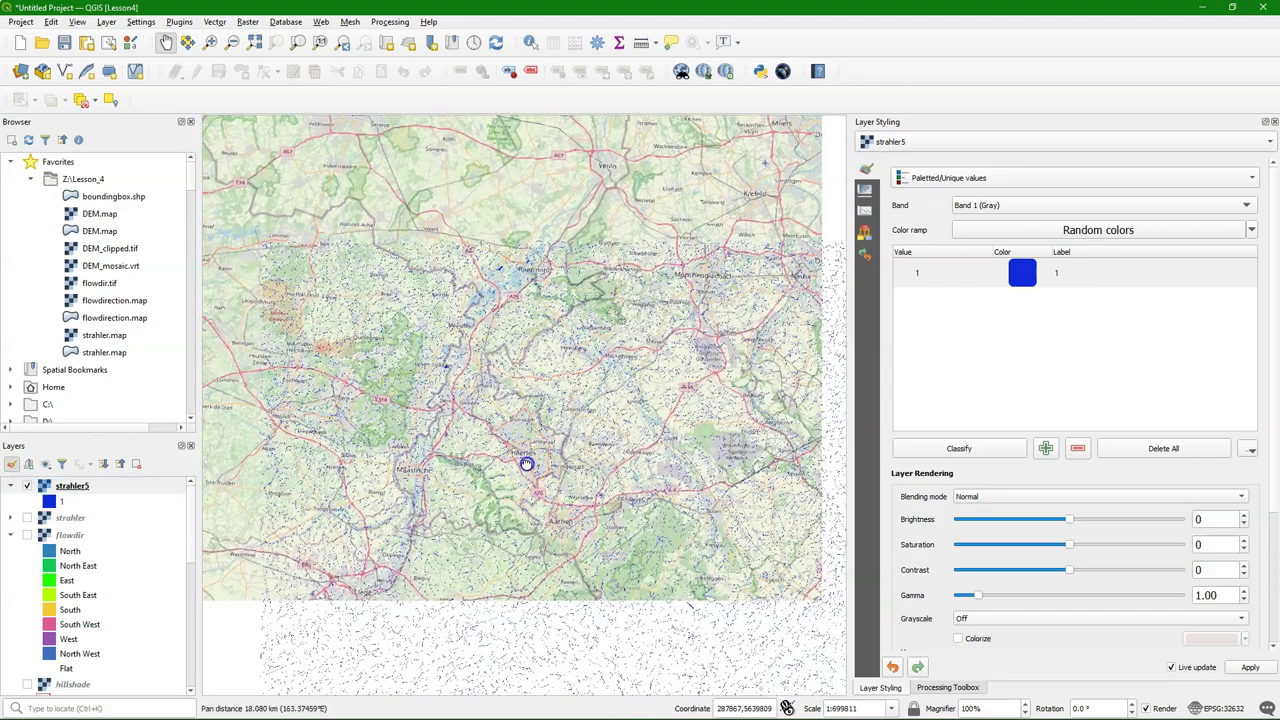
scroll(526, 457, "up", 2)
left_click_drag(537, 251, 673, 483)
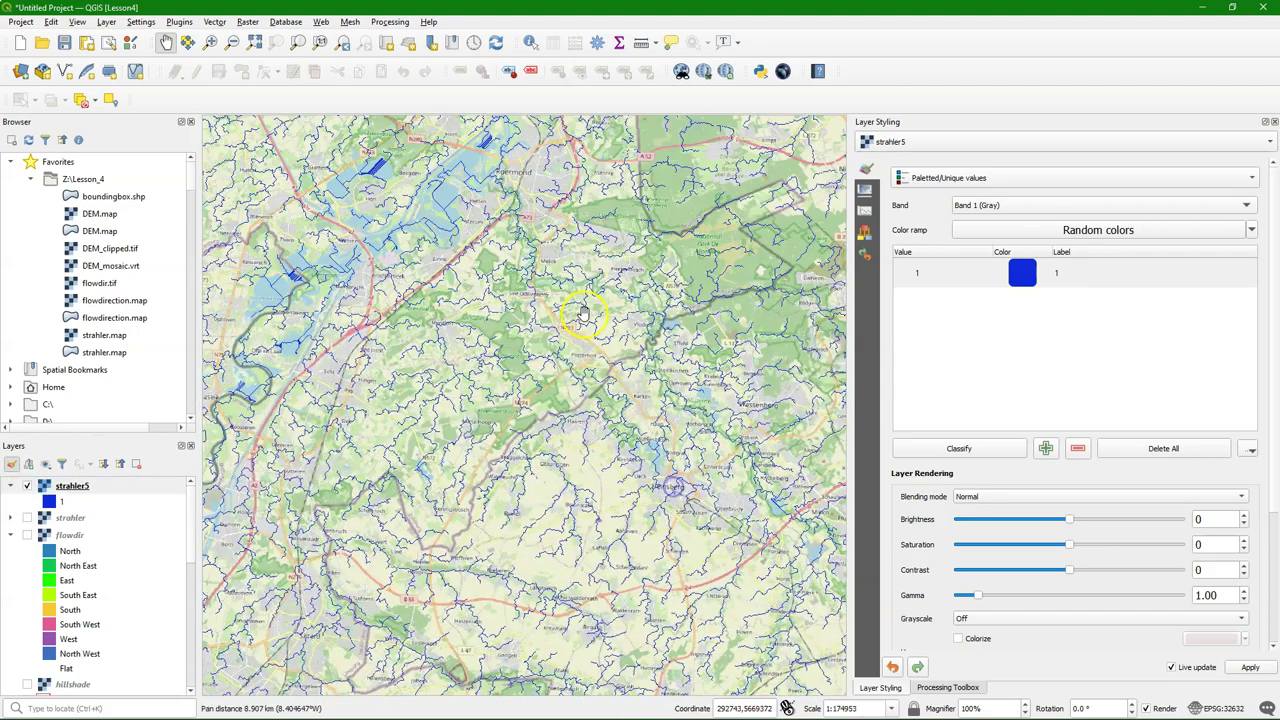
scroll(580, 296, "up", 1)
left_click_drag(450, 213, 546, 366)
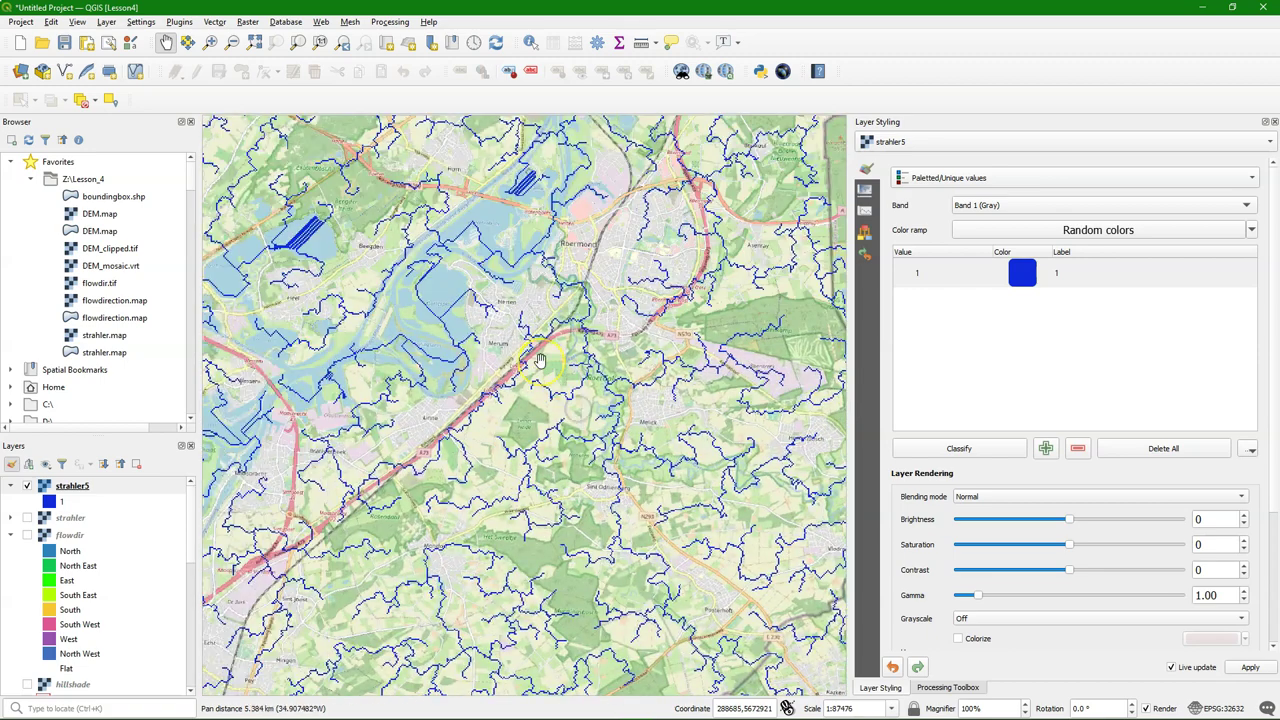
scroll(563, 315, "up", 1)
left_click_drag(578, 277, 455, 320)
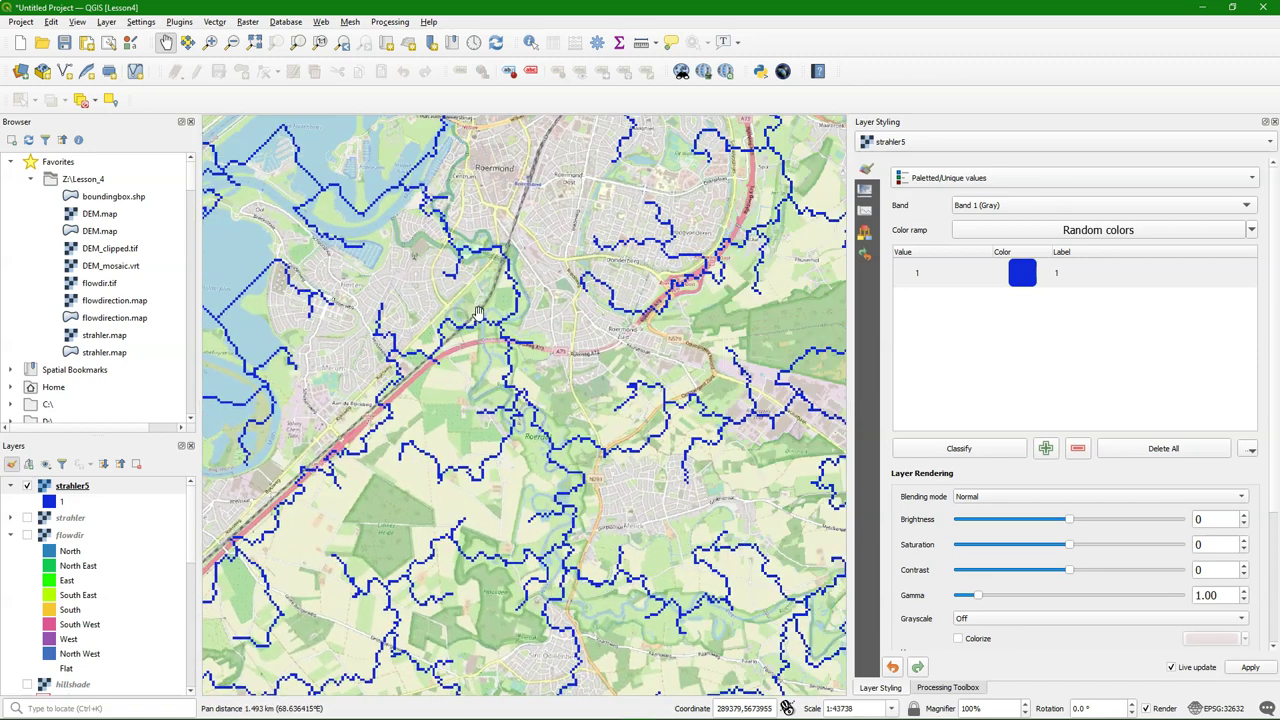
left_click_drag(601, 588, 610, 487)
left_click(342, 42)
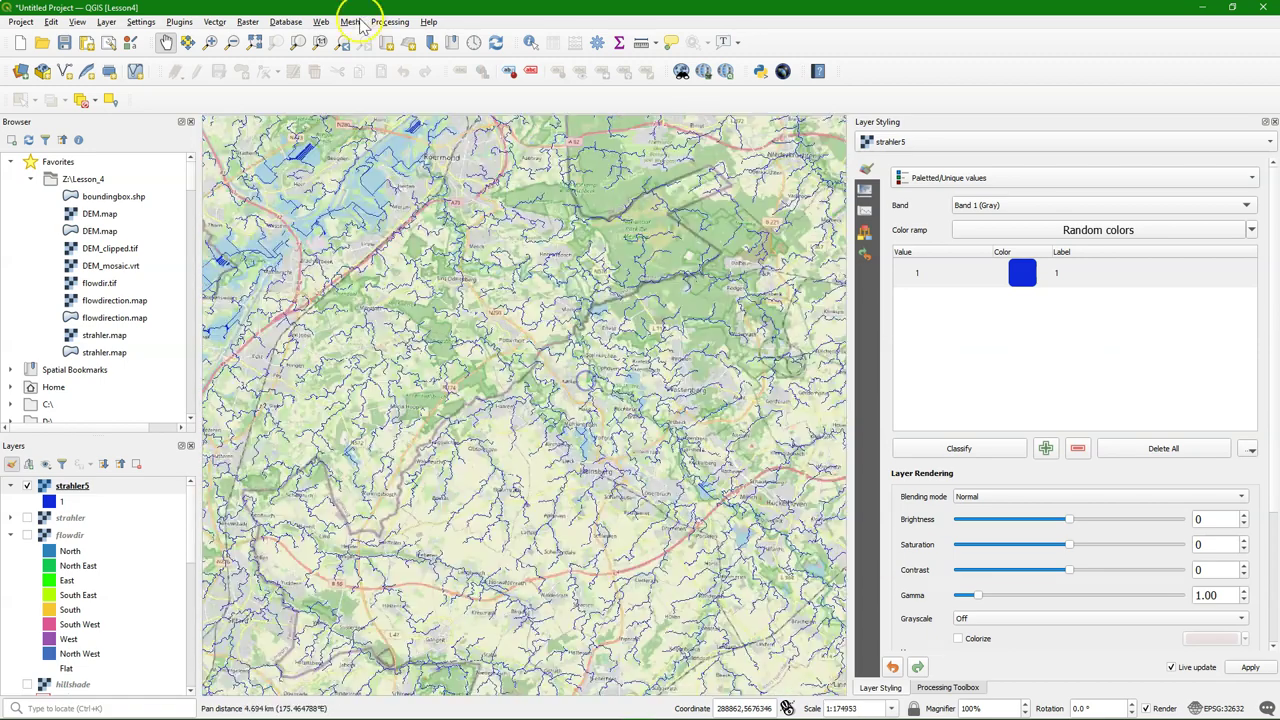
left_click(248, 21)
Compute "strahler@1" >= 8 in the Raster Calculator, saved as Z:\Lesson_4\strahler8.tif
left_click(283, 36)
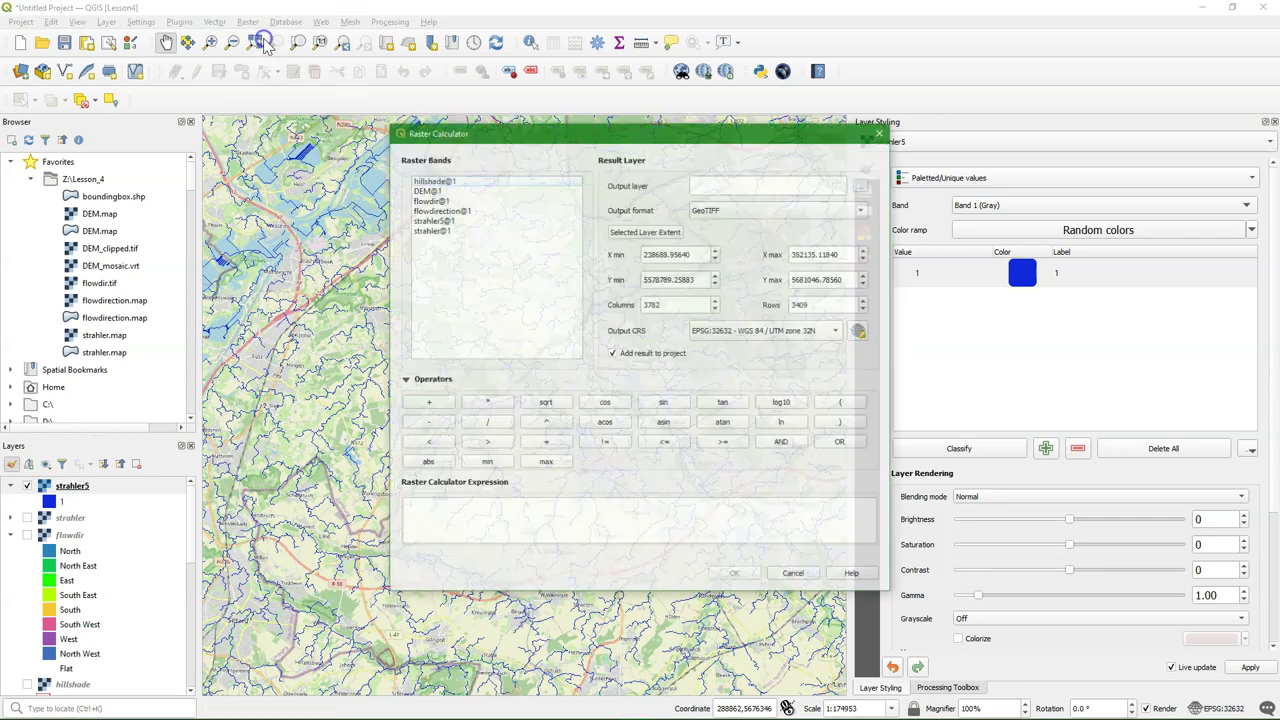
double_click(430, 230)
left_click(738, 443)
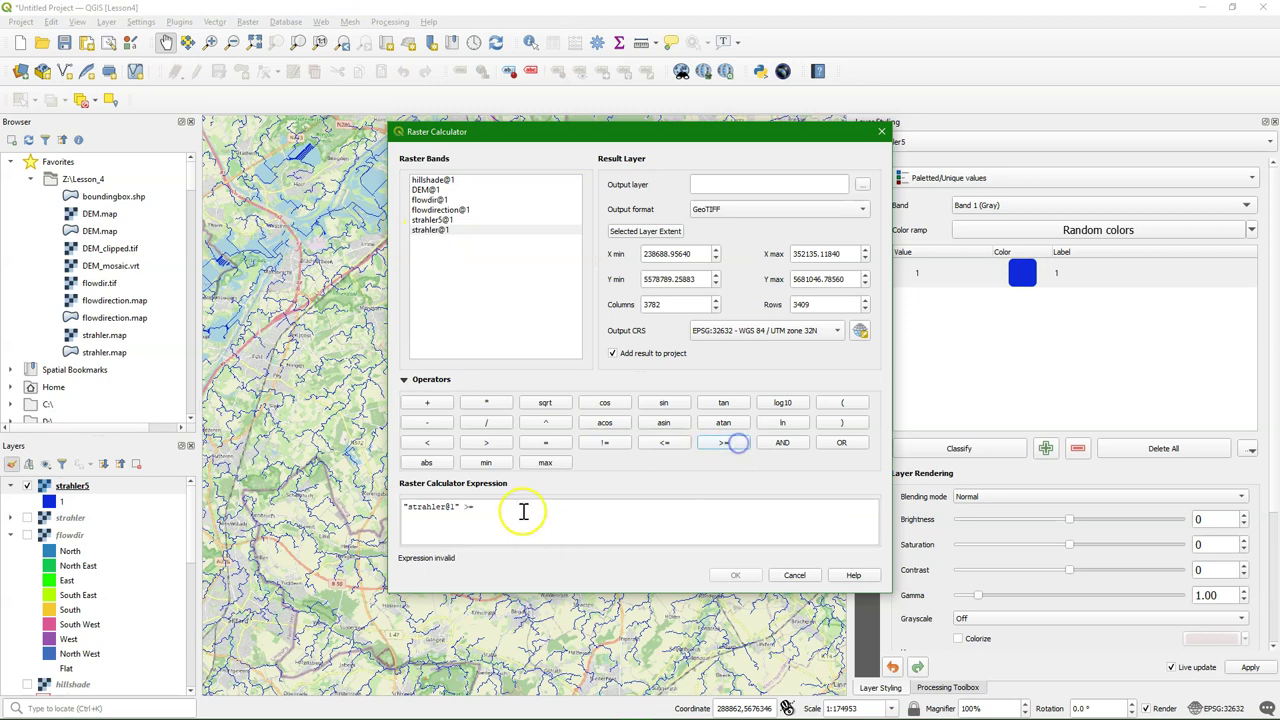
left_click(523, 512)
type("8")
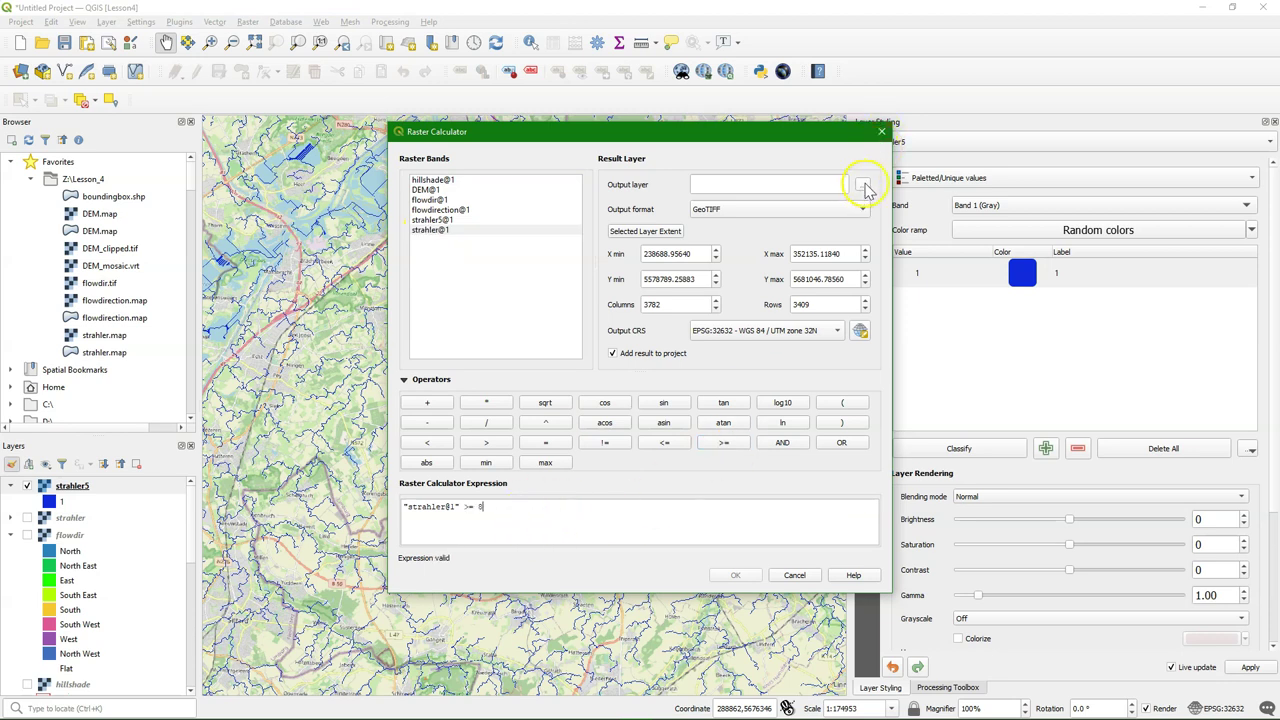
left_click(862, 184)
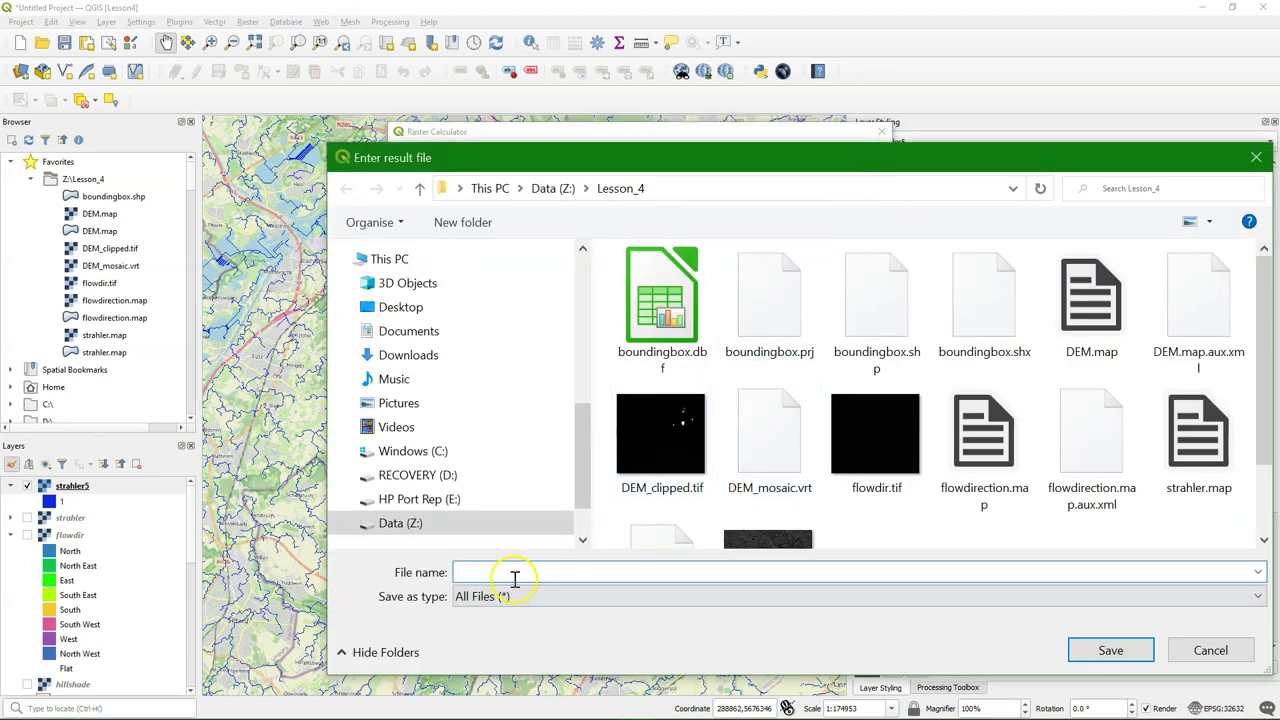
type("strah")
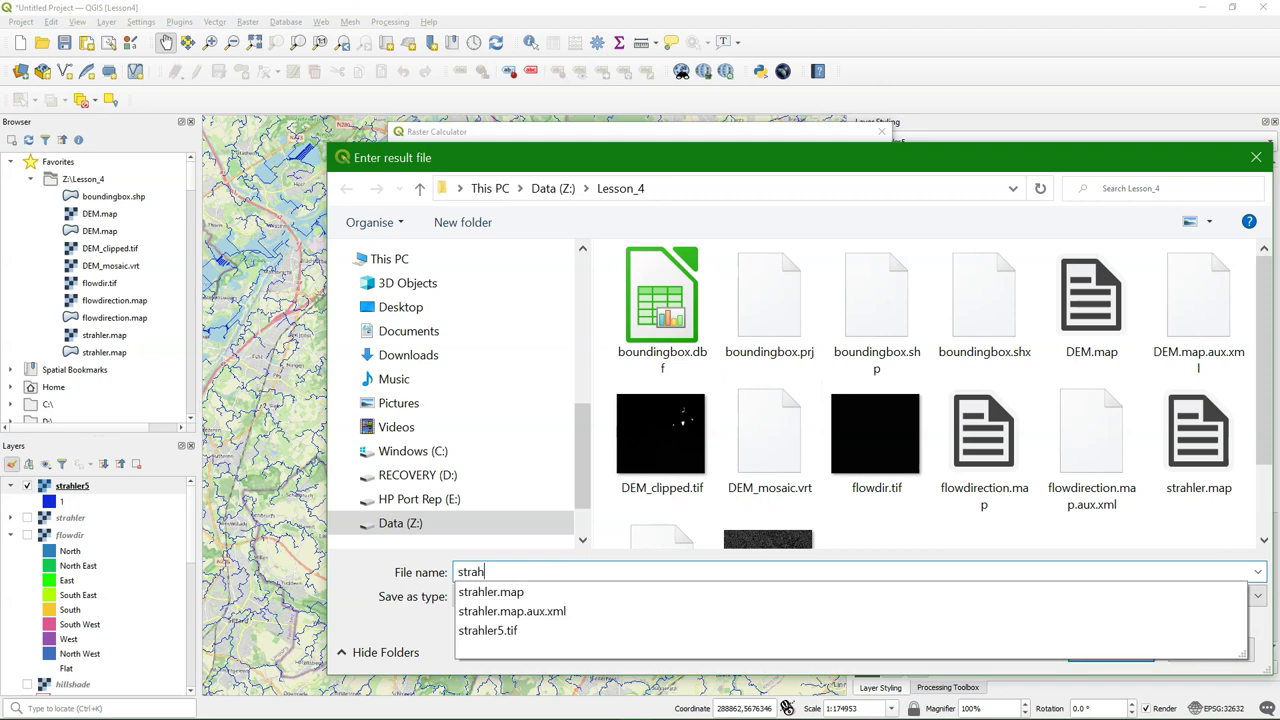
type("ler8.tif")
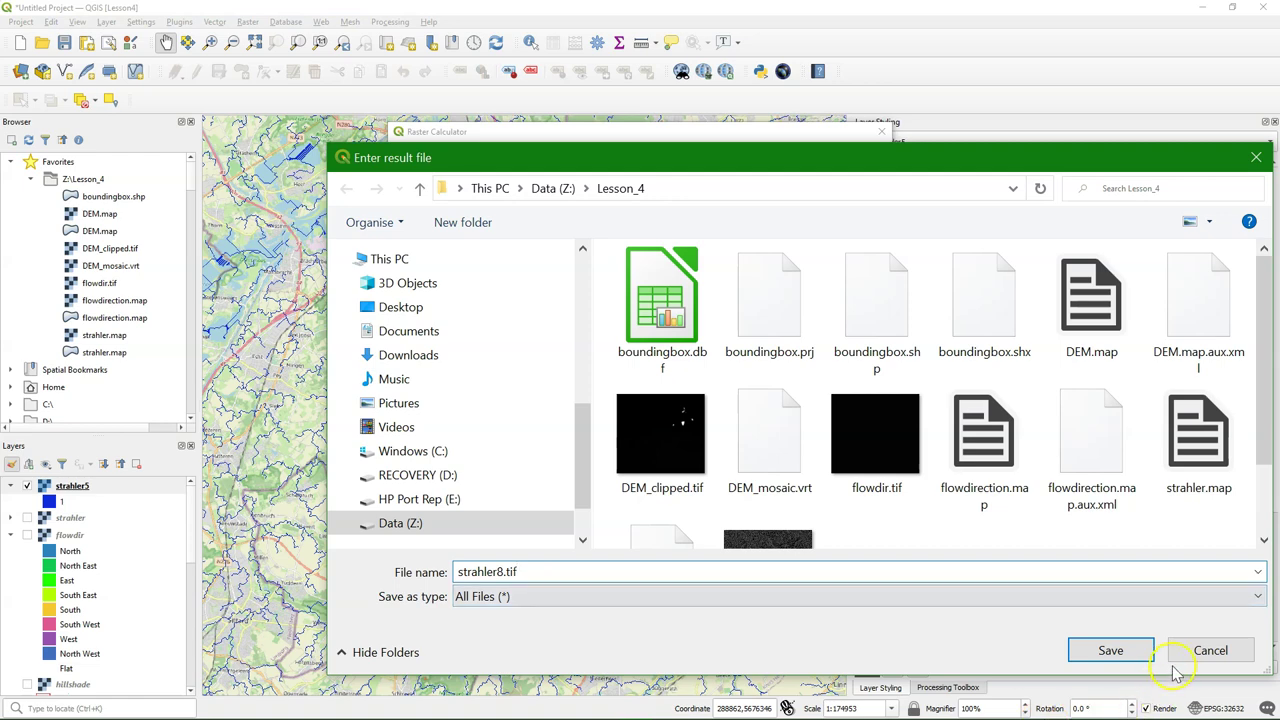
left_click(1110, 650)
left_click(740, 575)
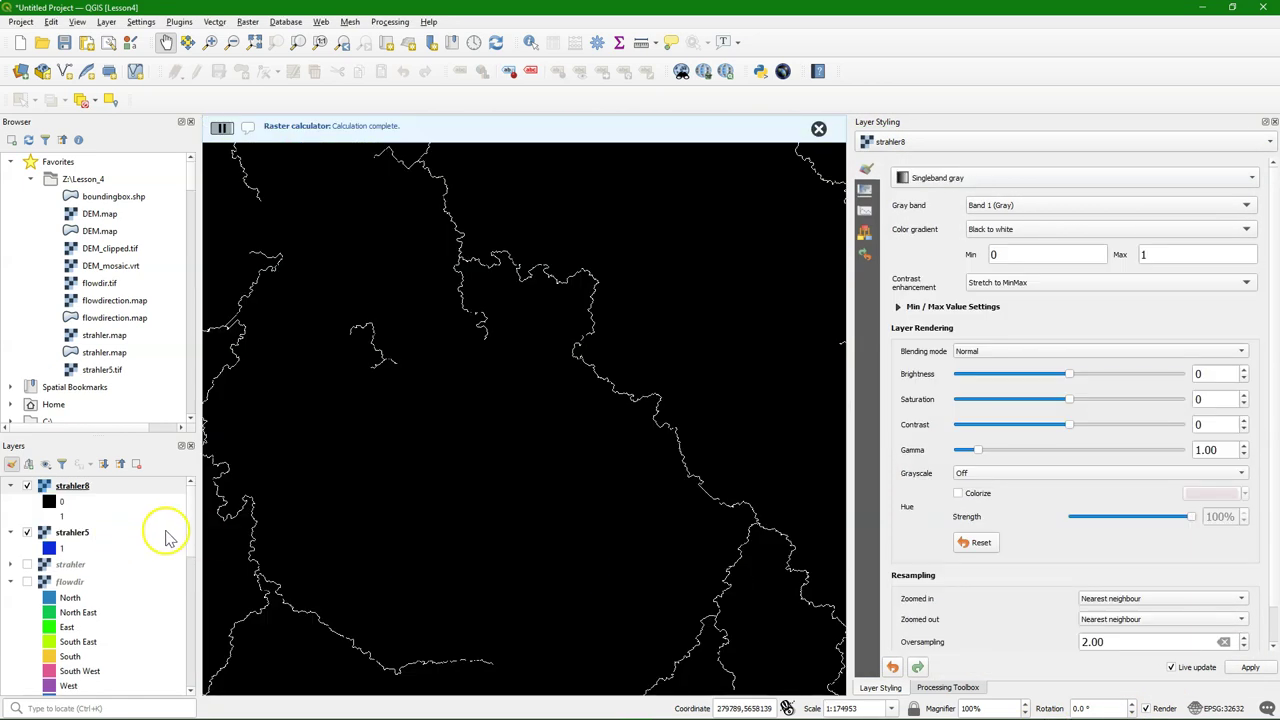
Copy the blue style from strahler5 and paste it onto strahler8
left_click(74, 533)
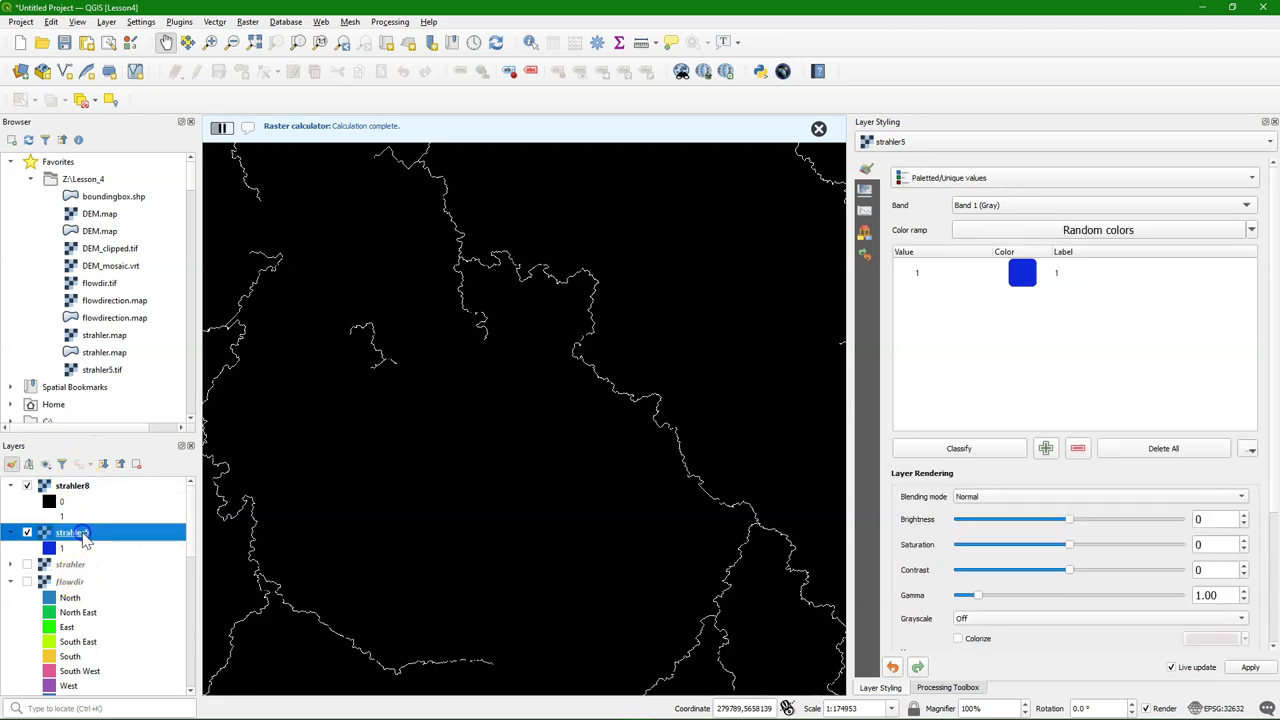
right_click(80, 538)
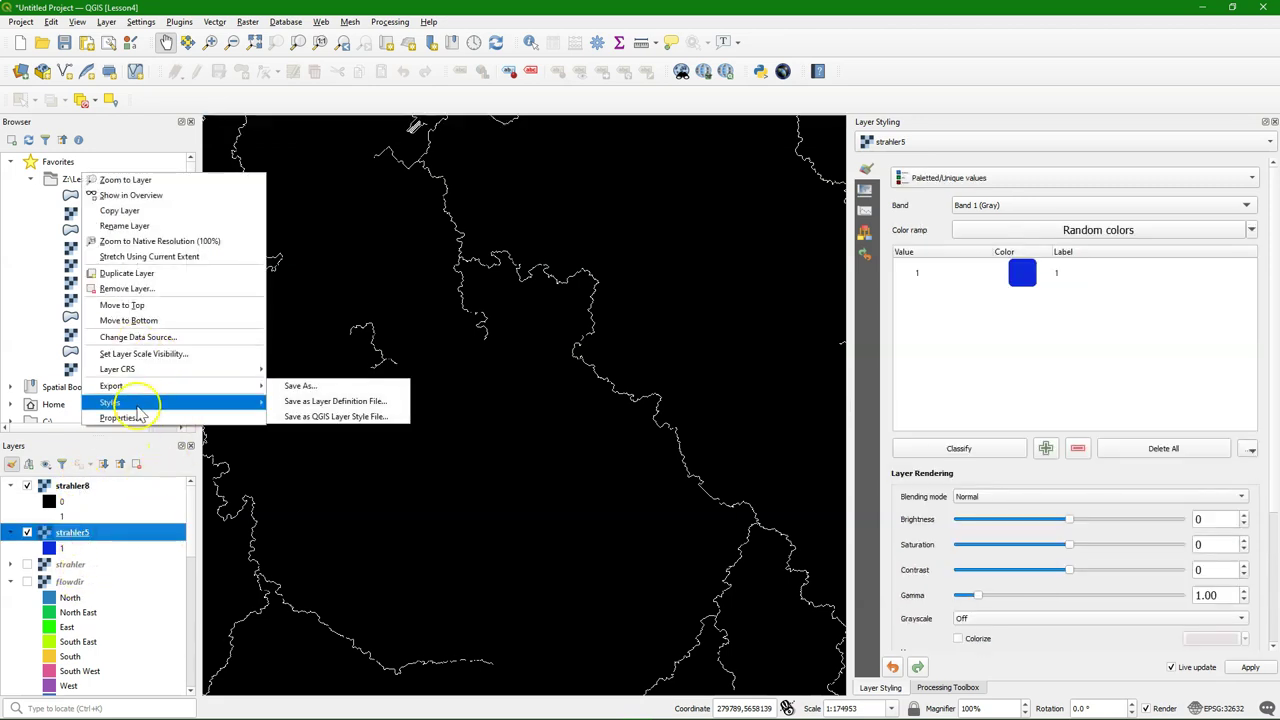
left_click(170, 485)
right_click(75, 486)
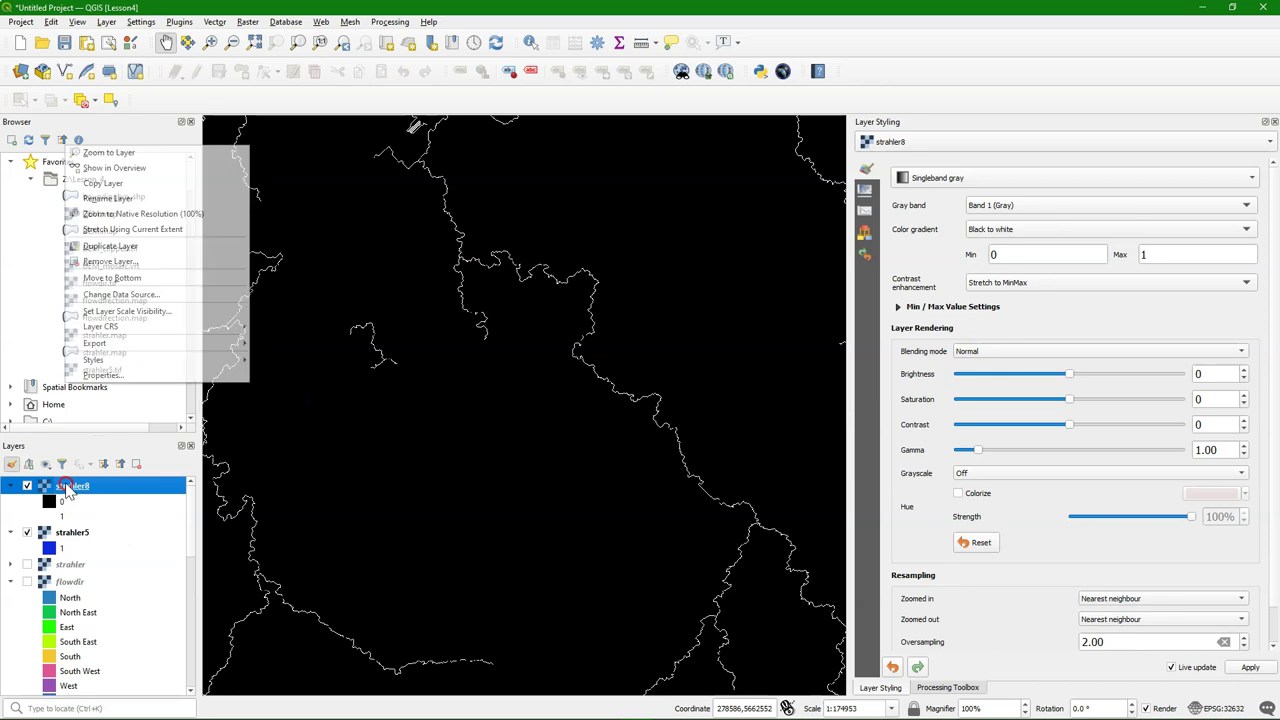
mouse_move(152, 368)
left_click(290, 360)
Hide strahler5 and follow the main river past Übach-Palenberg to its upper course
left_click(27, 518)
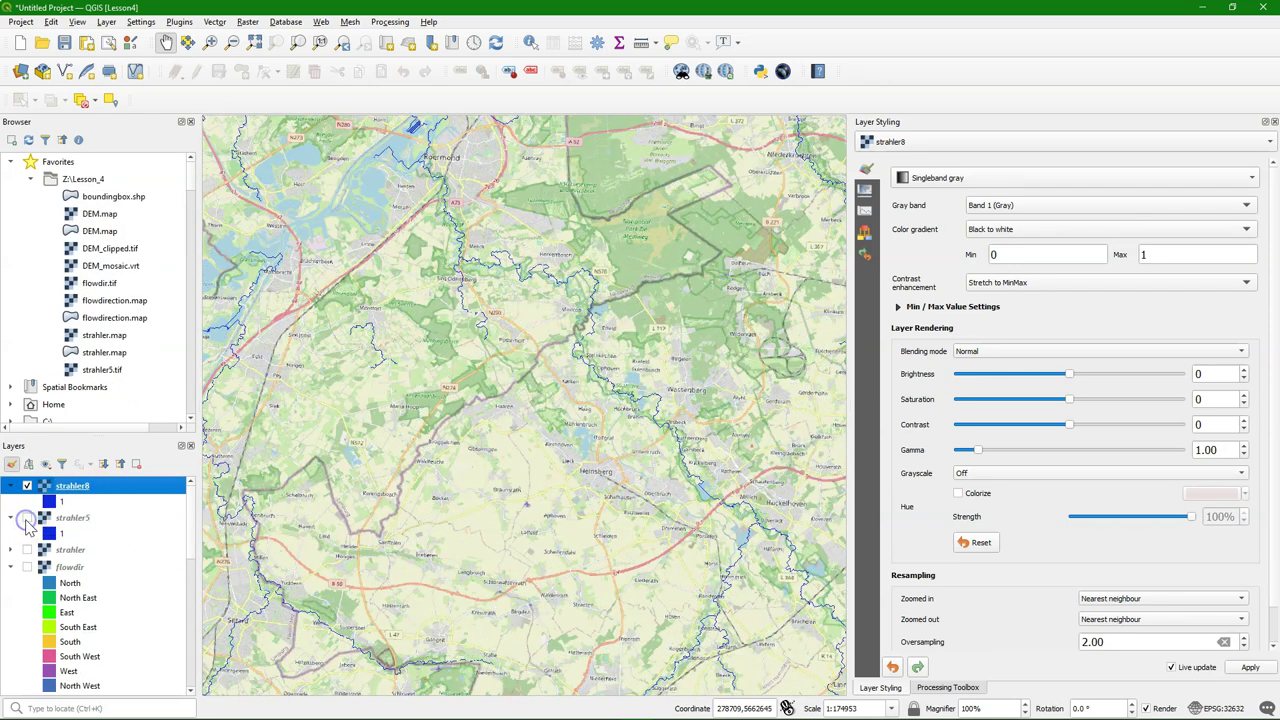
left_click_drag(703, 625, 523, 449)
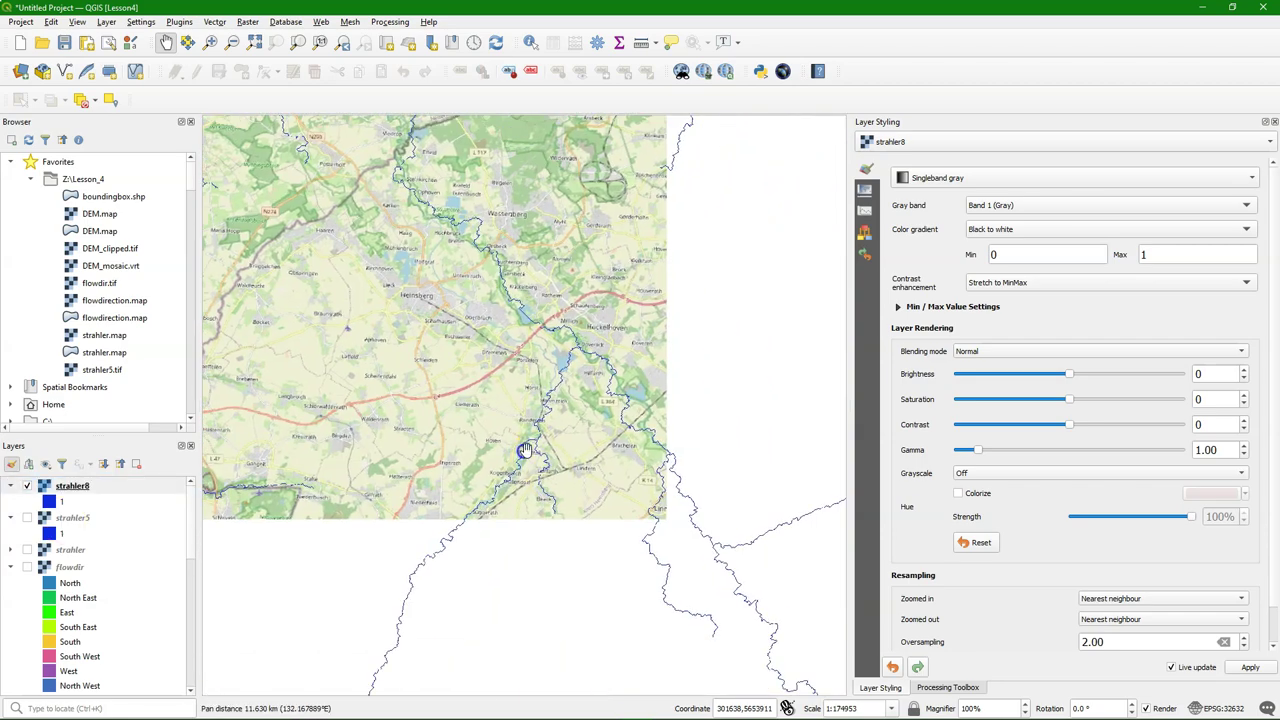
scroll(514, 550, "up", 2)
left_click_drag(492, 557, 571, 417)
left_click_drag(449, 511, 495, 396)
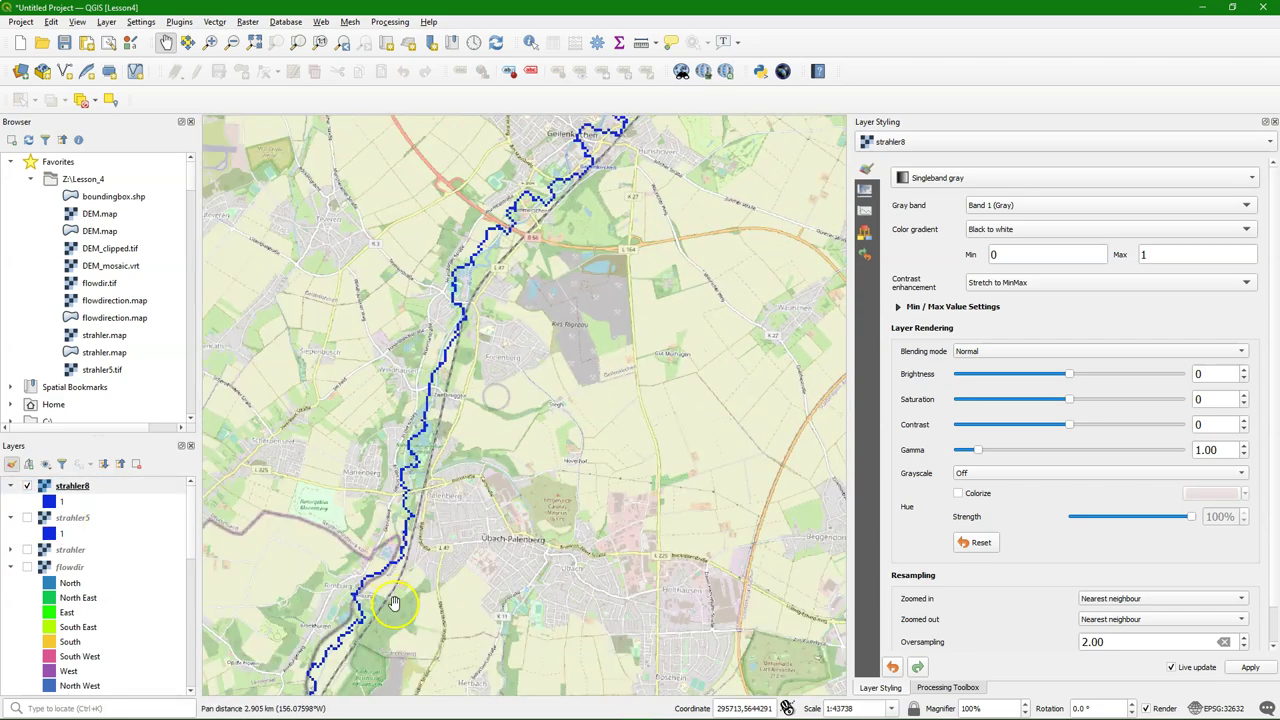
left_click_drag(393, 628, 550, 387)
left_click_drag(487, 557, 503, 372)
left_click_drag(531, 557, 470, 373)
scroll(560, 587, "down", 2)
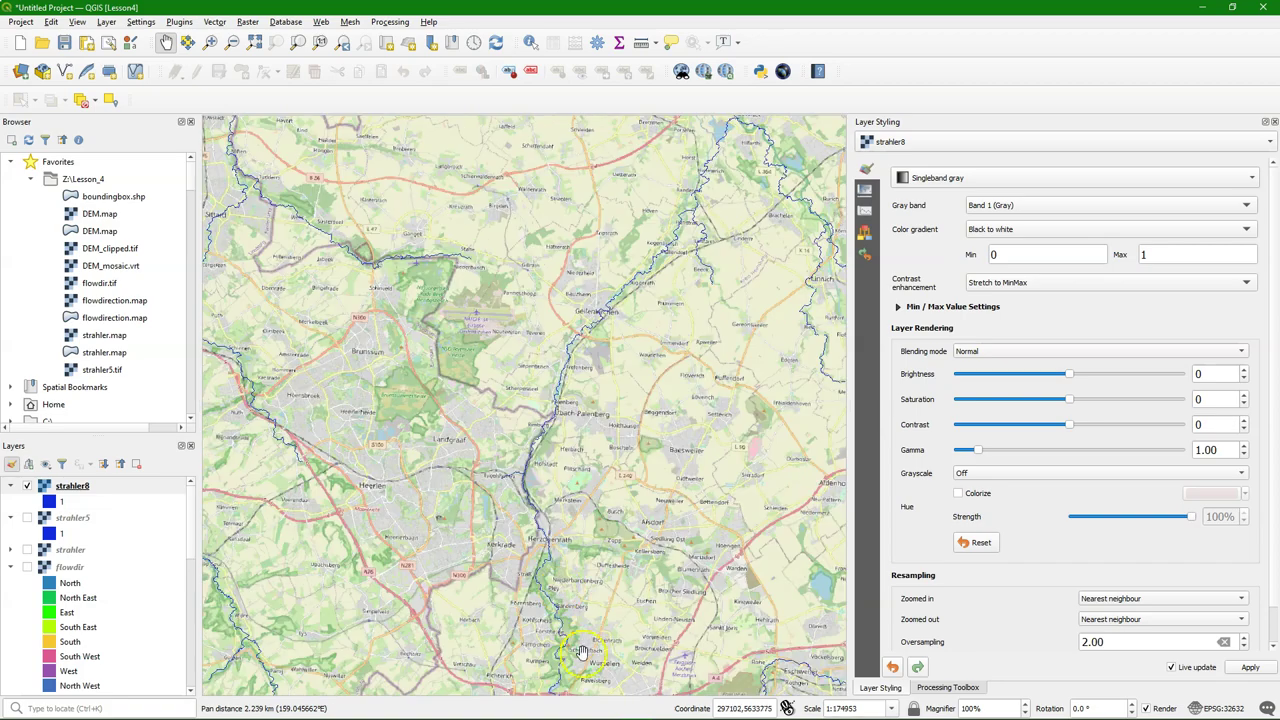
left_click_drag(583, 655, 496, 354)
mouse_move(492, 458)
left_mouse_down()
mouse_move(587, 407)
mouse_move(474, 446)
left_mouse_up()
scroll(492, 529, "up", 2)
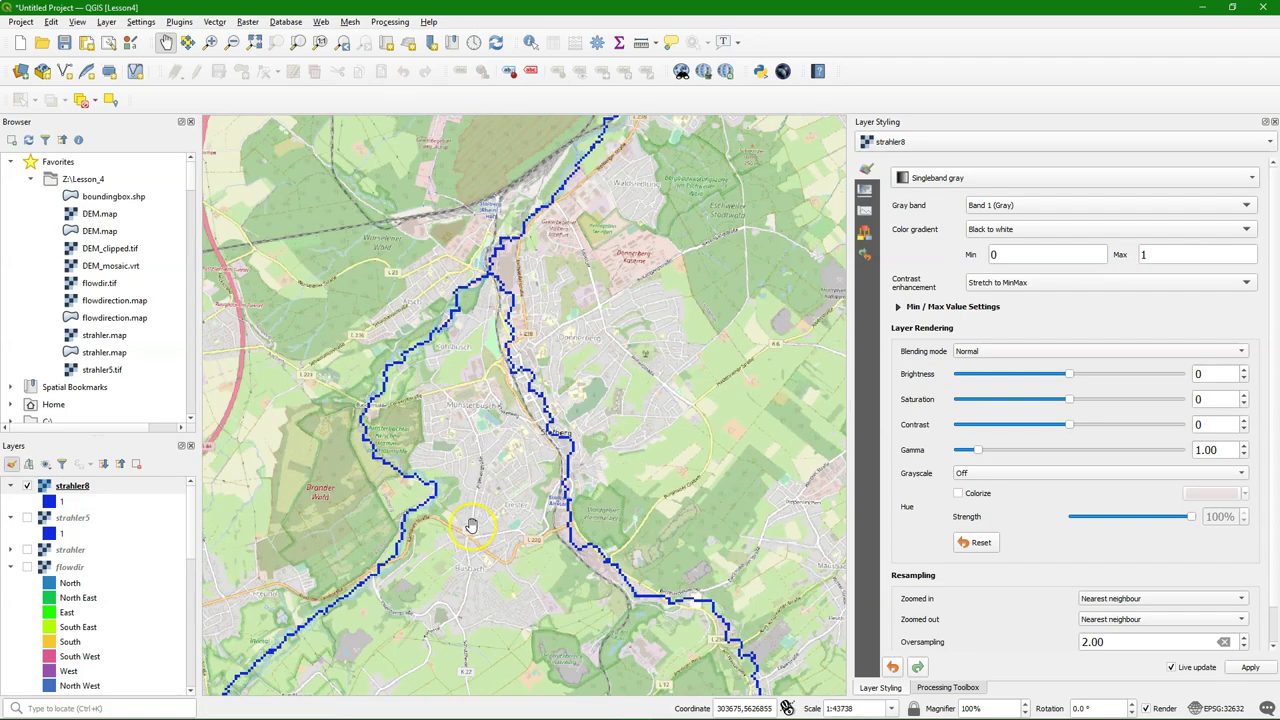
scroll(405, 543, "up", 1)
left_click_drag(405, 543, 600, 340)
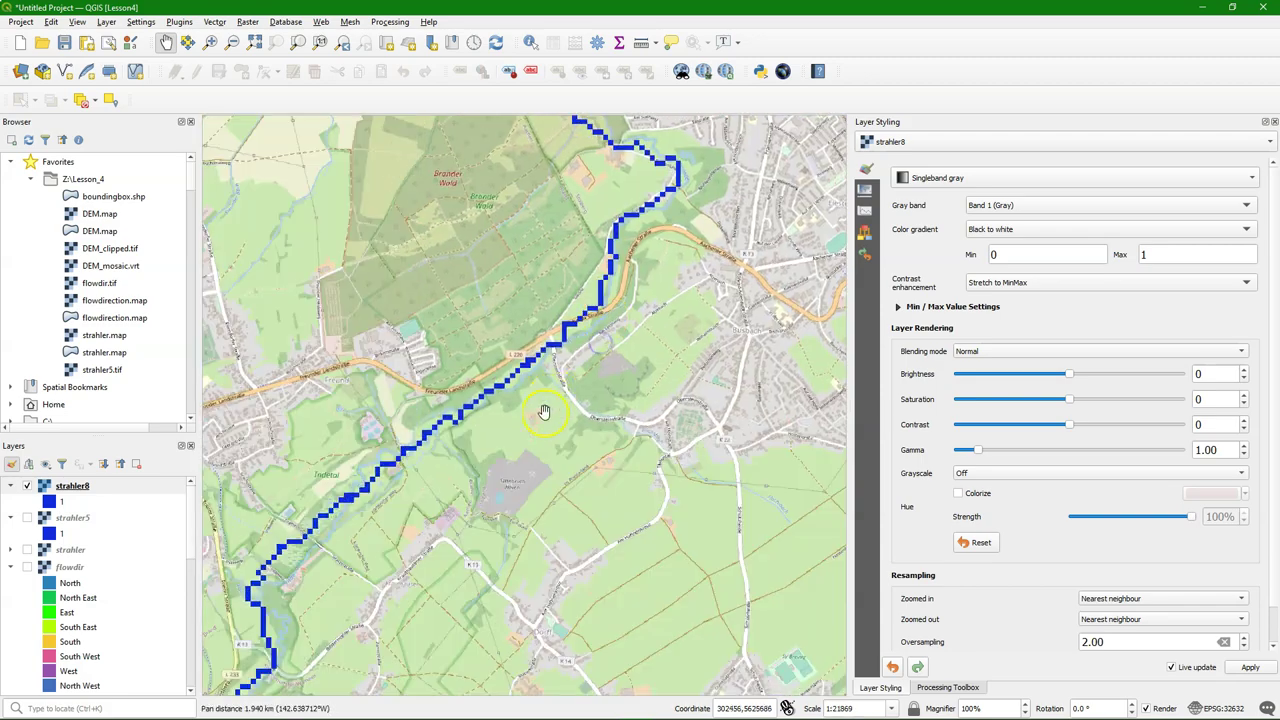
left_click_drag(505, 535, 592, 351)
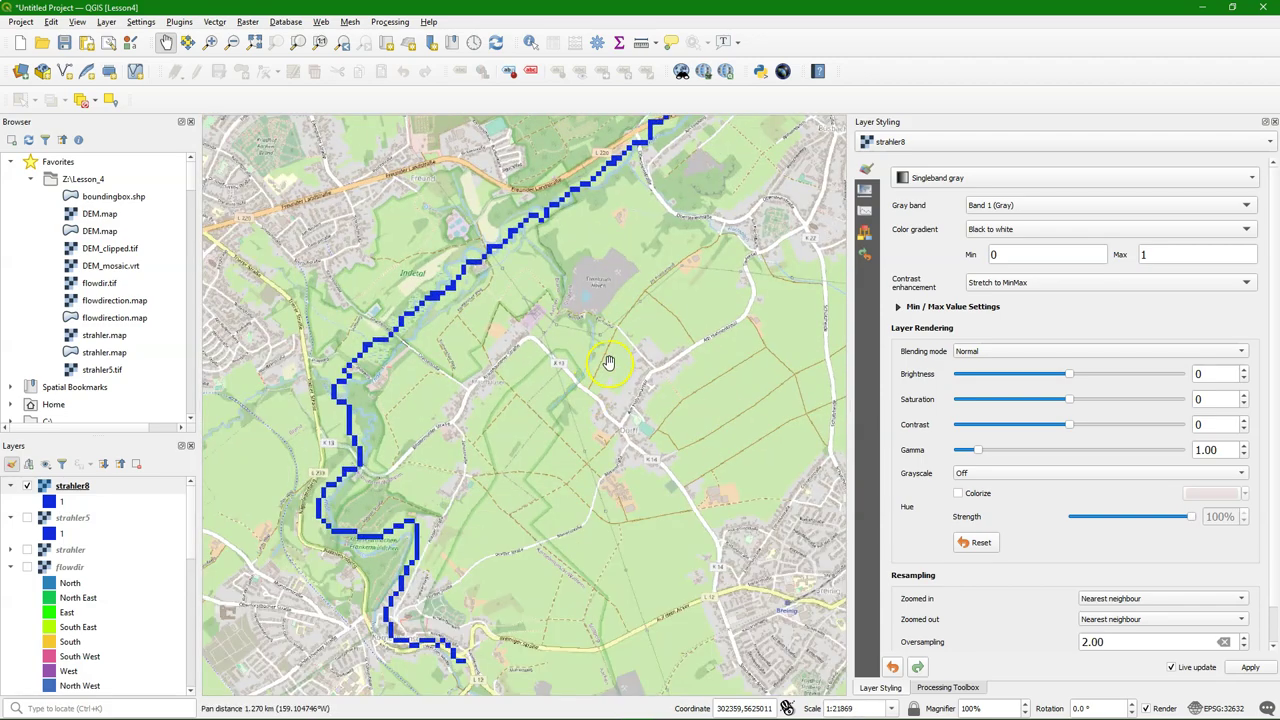
scroll(608, 362, "down", 2)
left_click_drag(728, 264, 475, 480)
Clear the Processing Toolbox search and expand PCRaster > Data management to reveal spatial
left_click(957, 688)
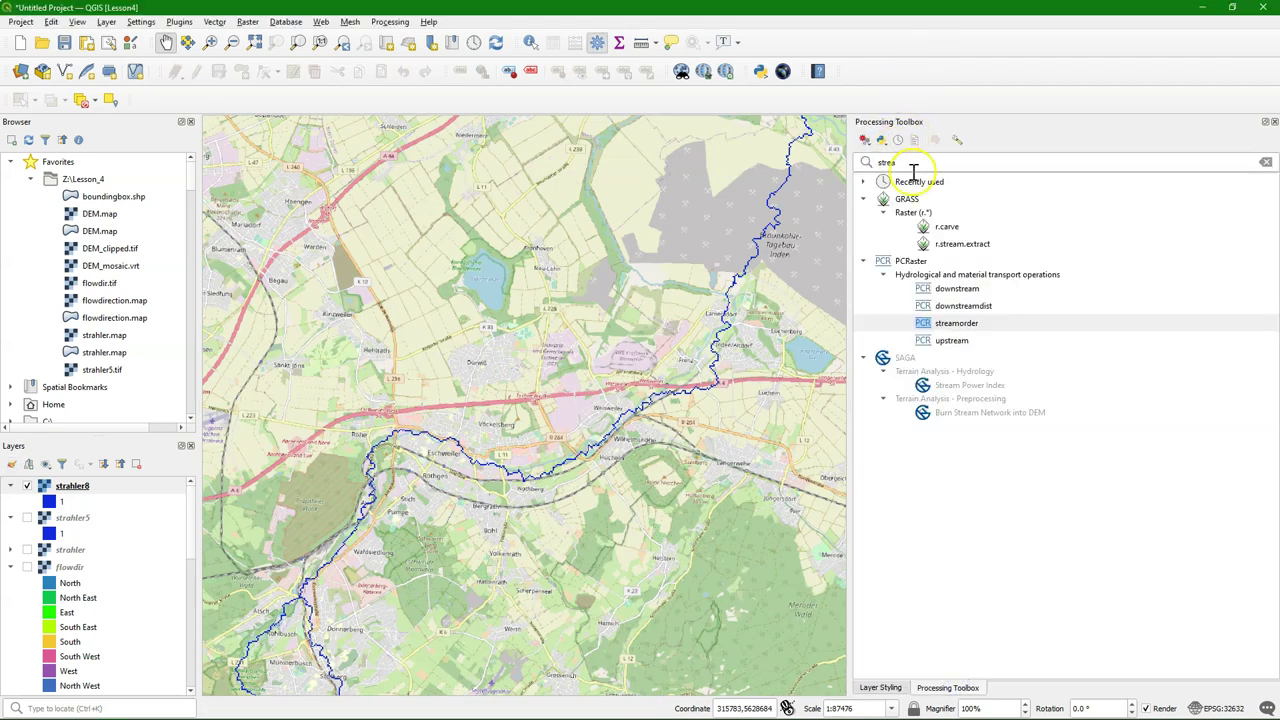
left_click(1267, 161)
left_click(1267, 161)
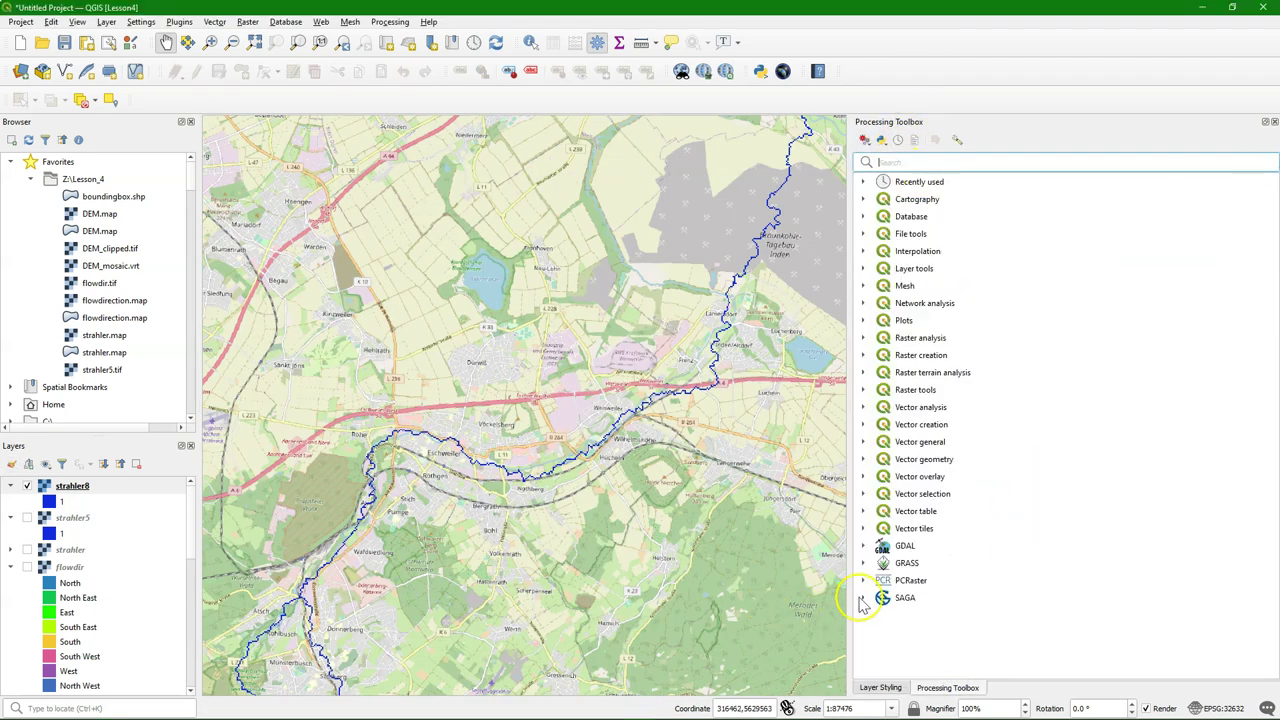
left_click(862, 580)
scroll(975, 520, "down", 1)
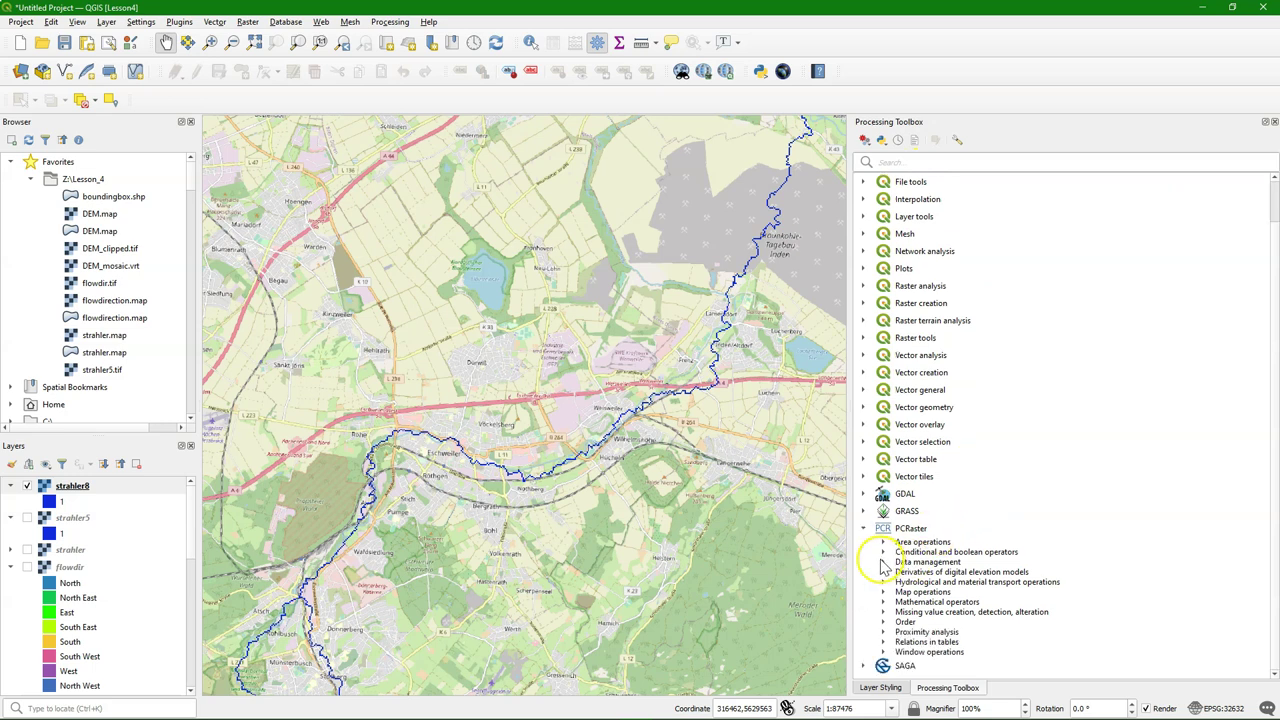
left_click(883, 561)
scroll(1030, 518, "down", 1)
scroll(1030, 518, "down", 1)
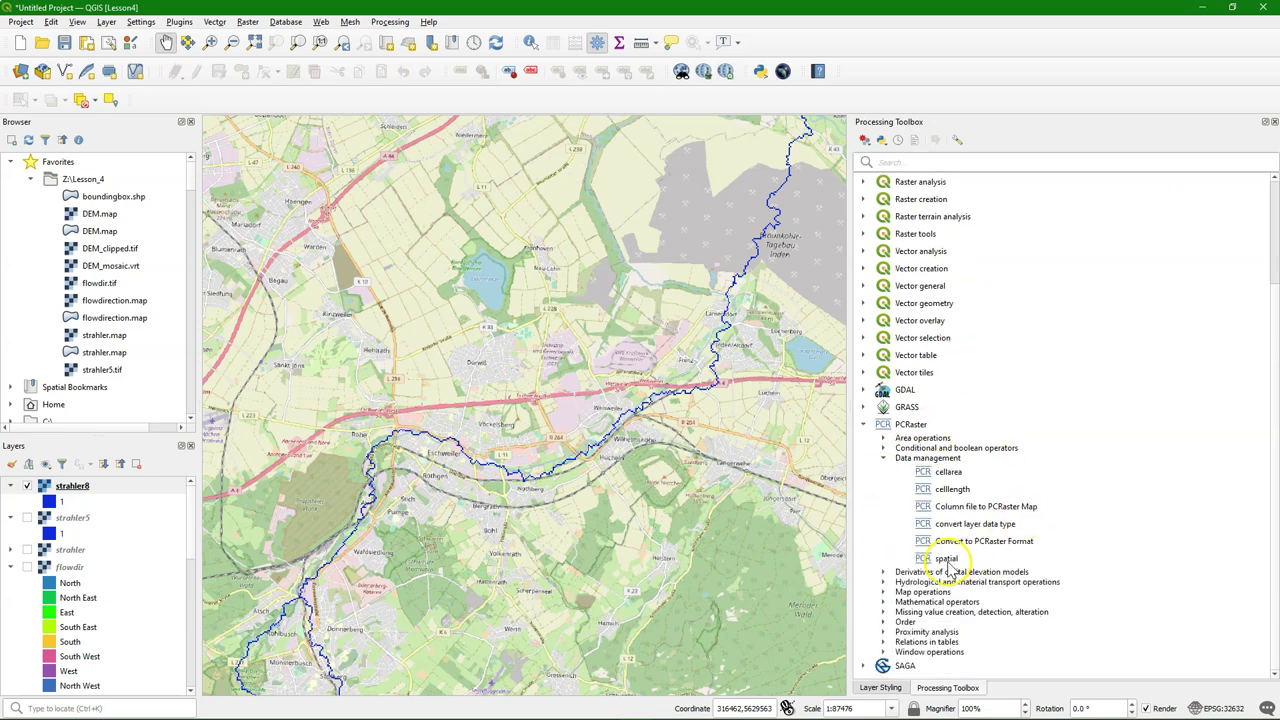
Set PCRaster spatial to value 8, Ordinal data type, with strahler as the mask
left_click(966, 559)
double_click(957, 559)
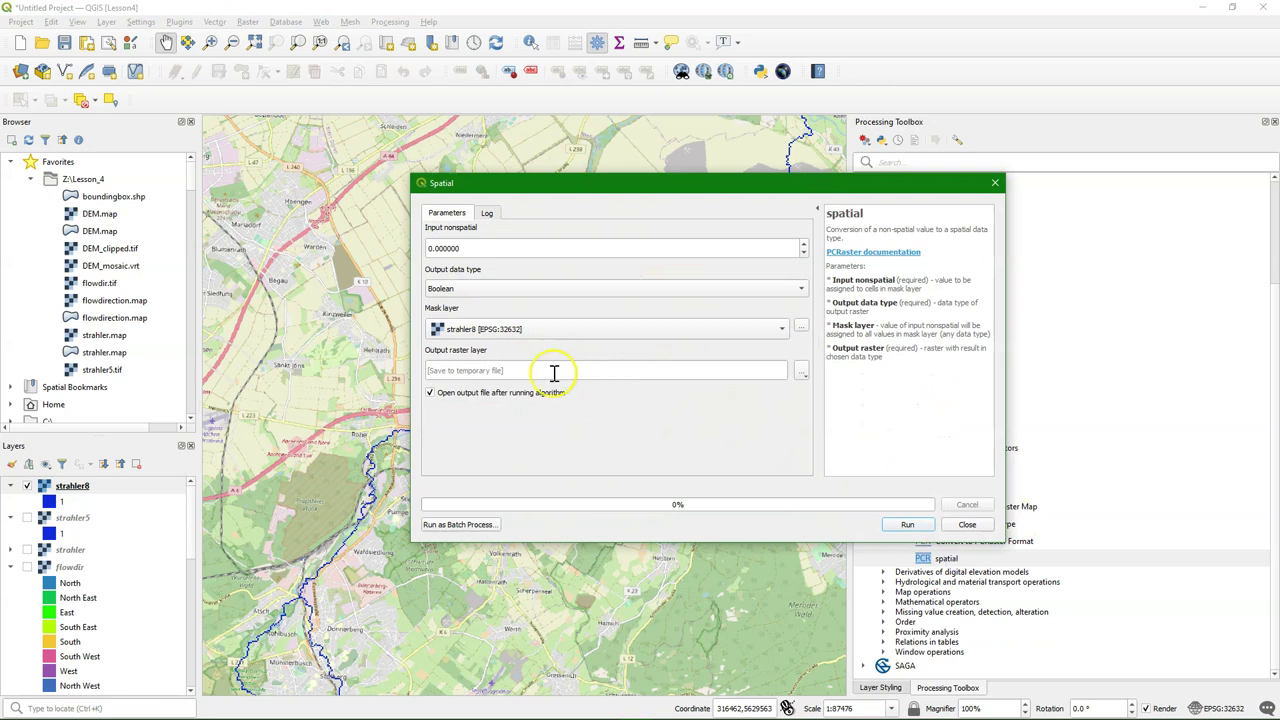
left_click_drag(477, 249, 357, 241)
type("8")
left_click(463, 288)
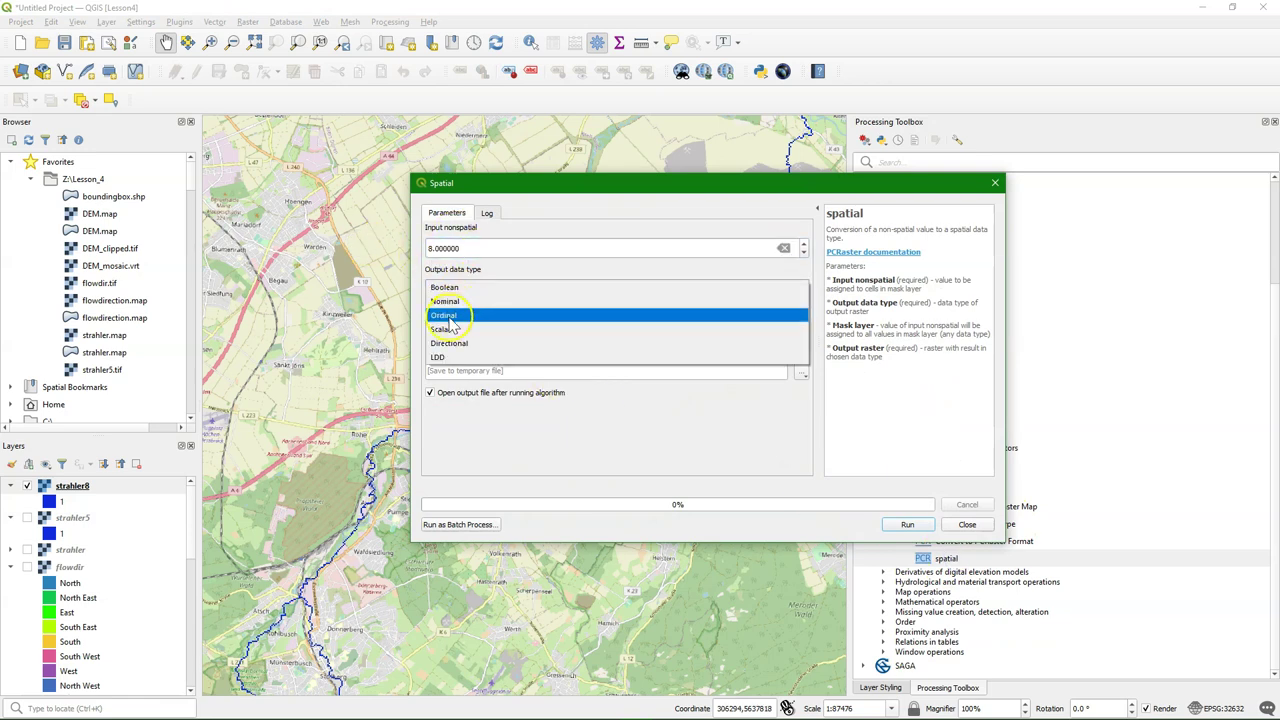
left_click(447, 316)
left_click(448, 325)
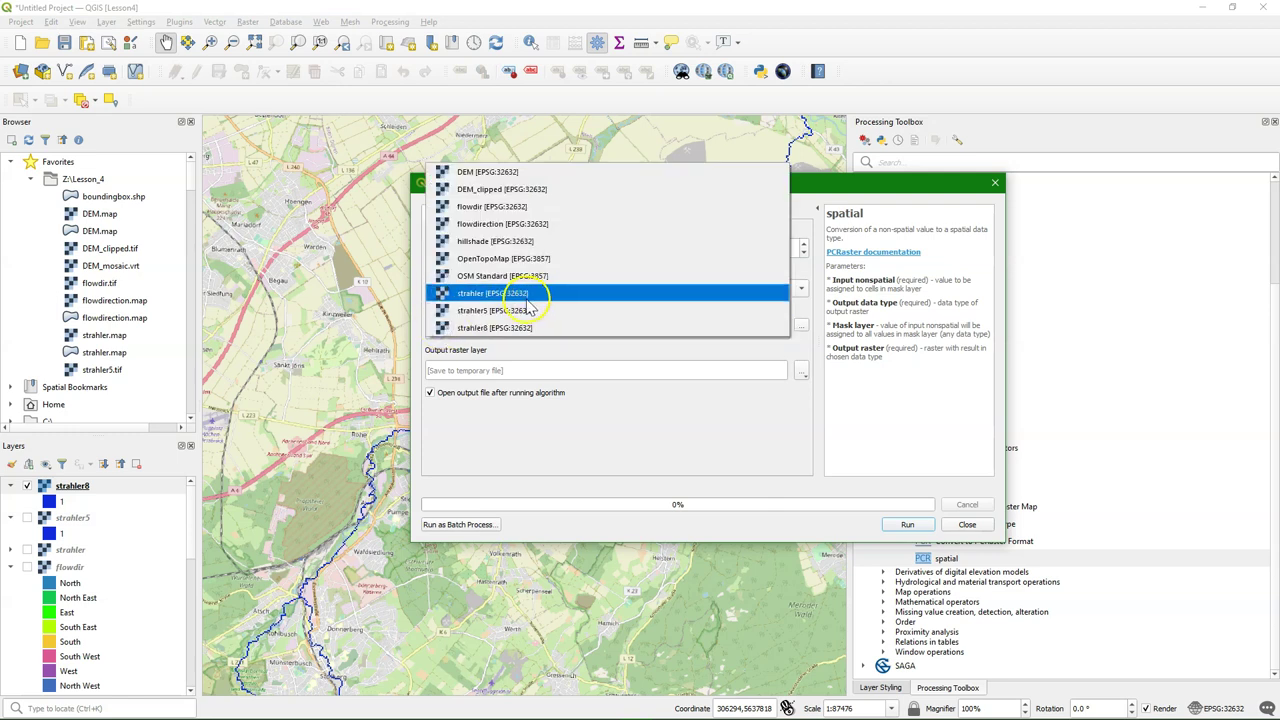
left_click(500, 297)
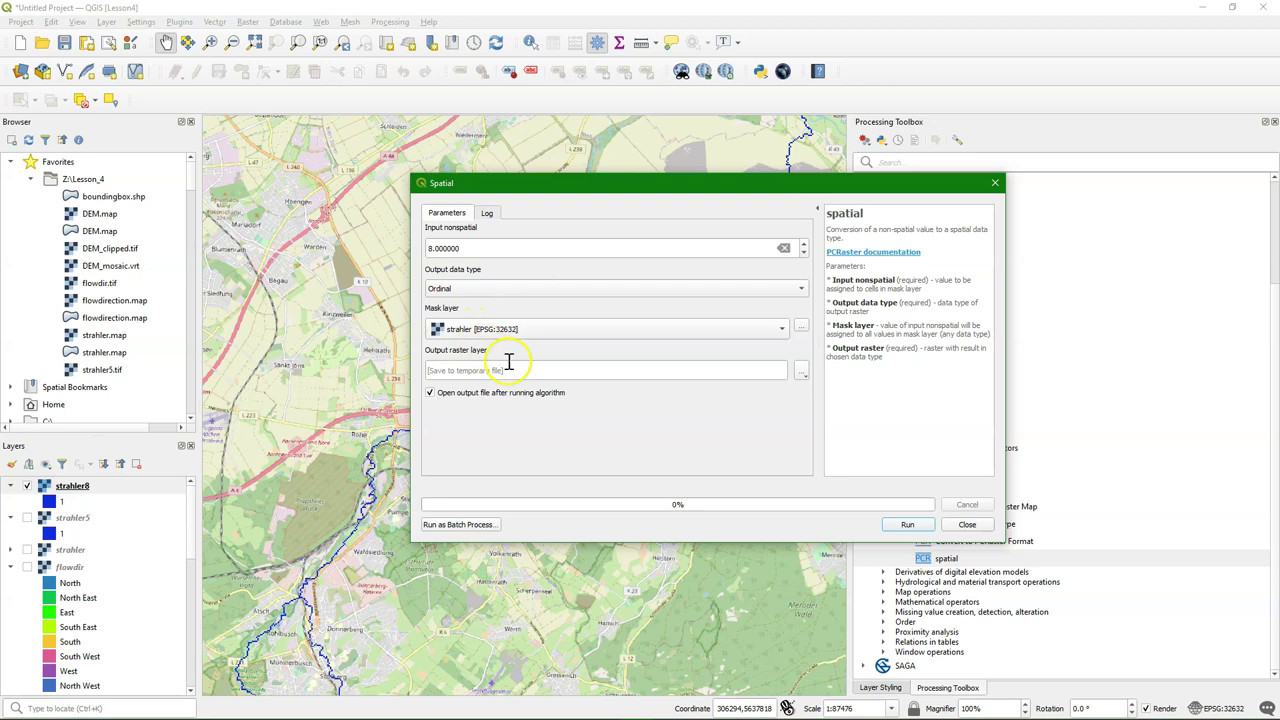
Save the spatial output as ordinal8.map and run the tool
left_click(802, 372)
left_click(827, 403)
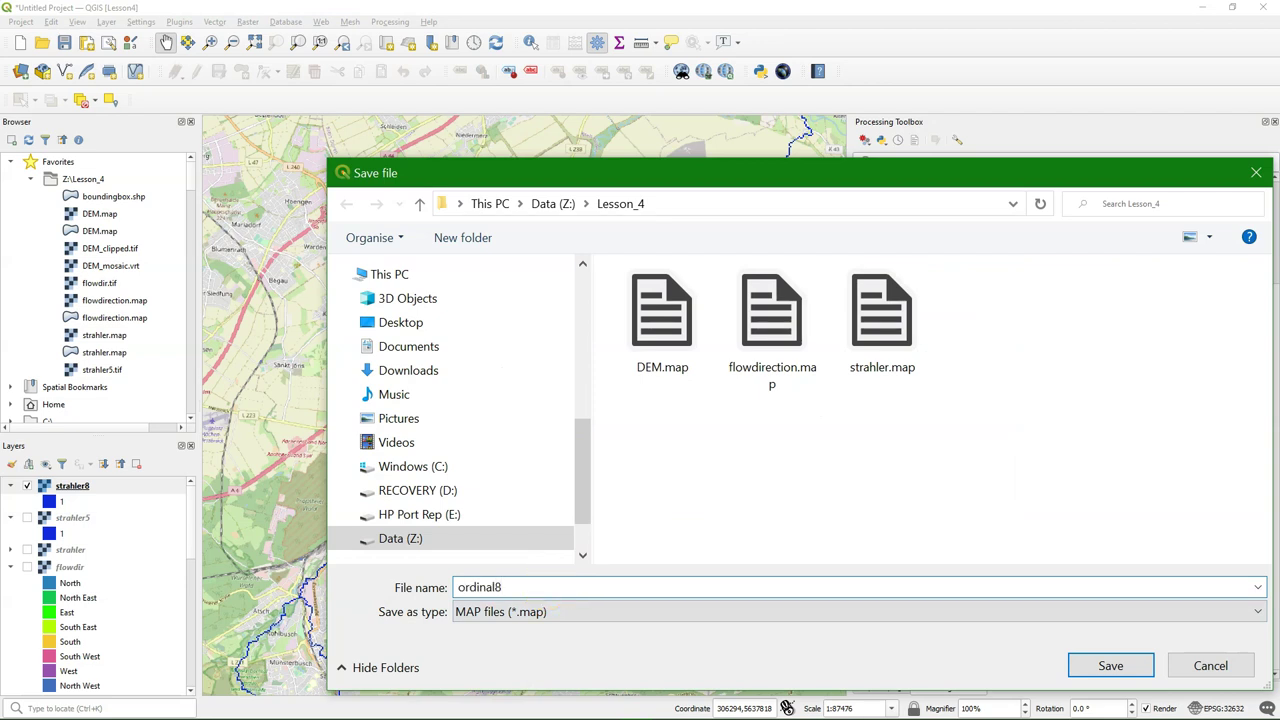
left_click(1130, 664)
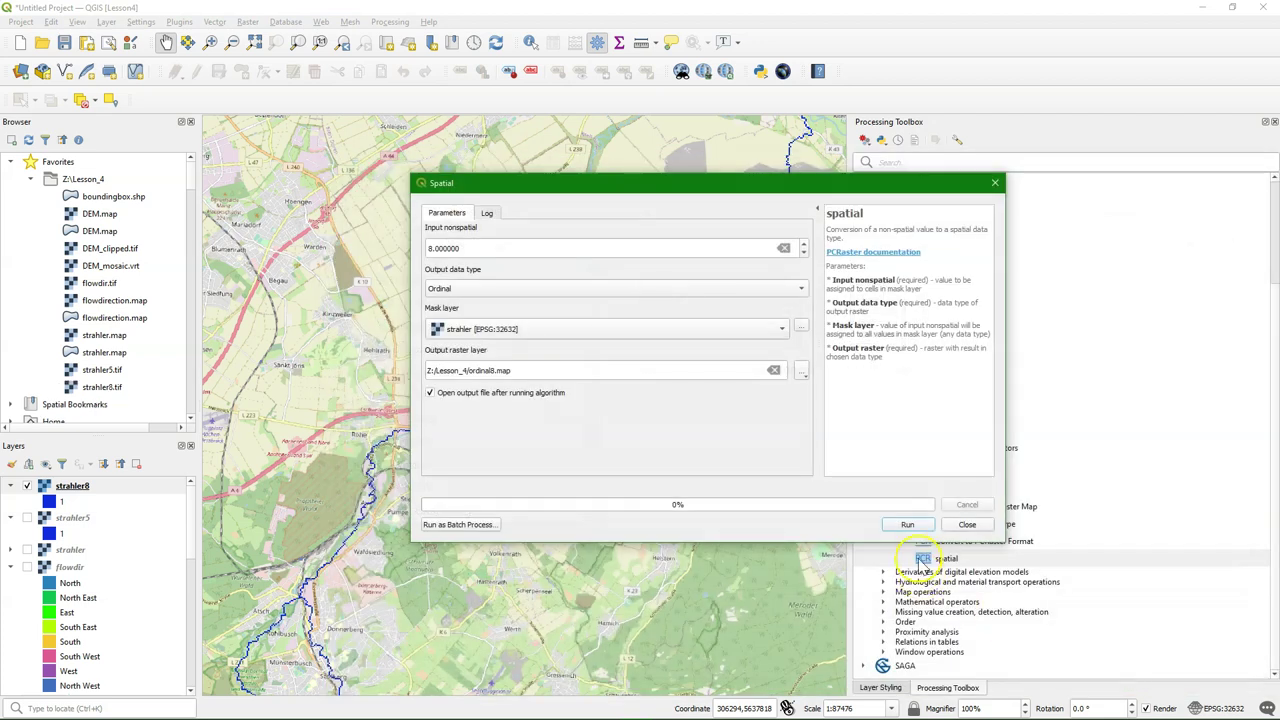
left_click(907, 524)
left_click(969, 524)
left_click(34, 568)
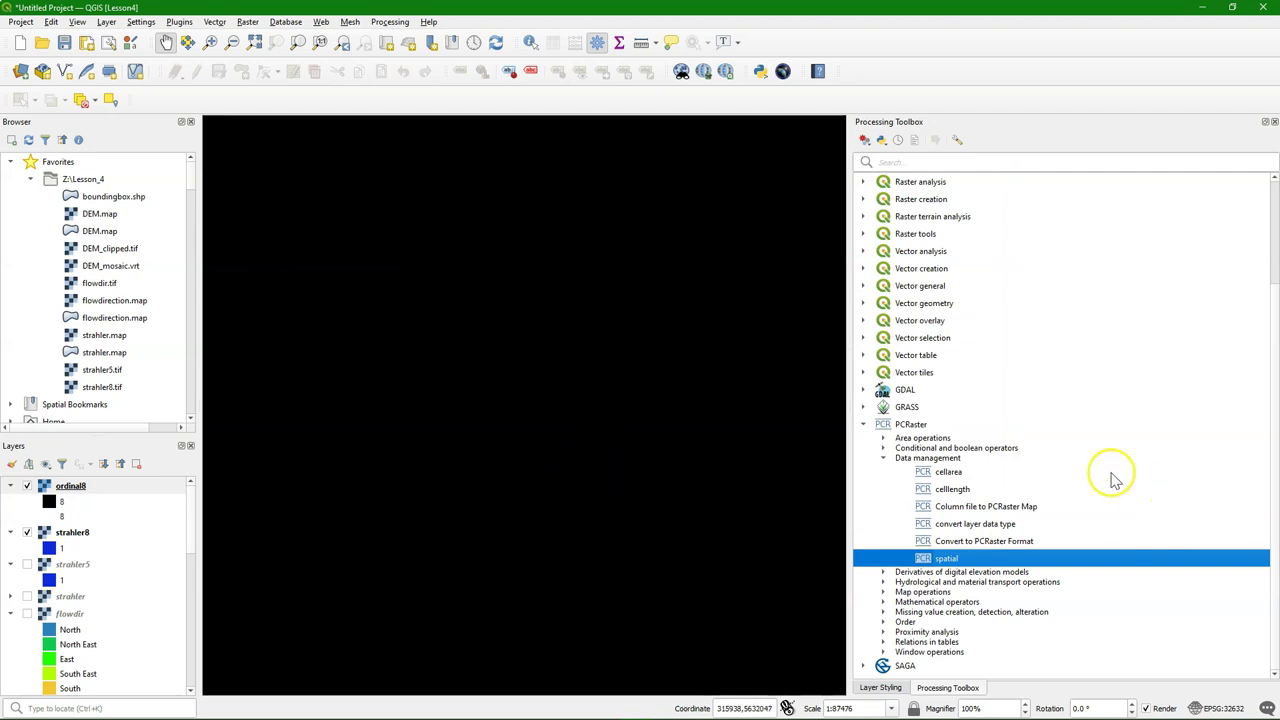
Run PCRaster comparison operators with strahler >= ordinal8, saving the result as channels.map
left_click(882, 449)
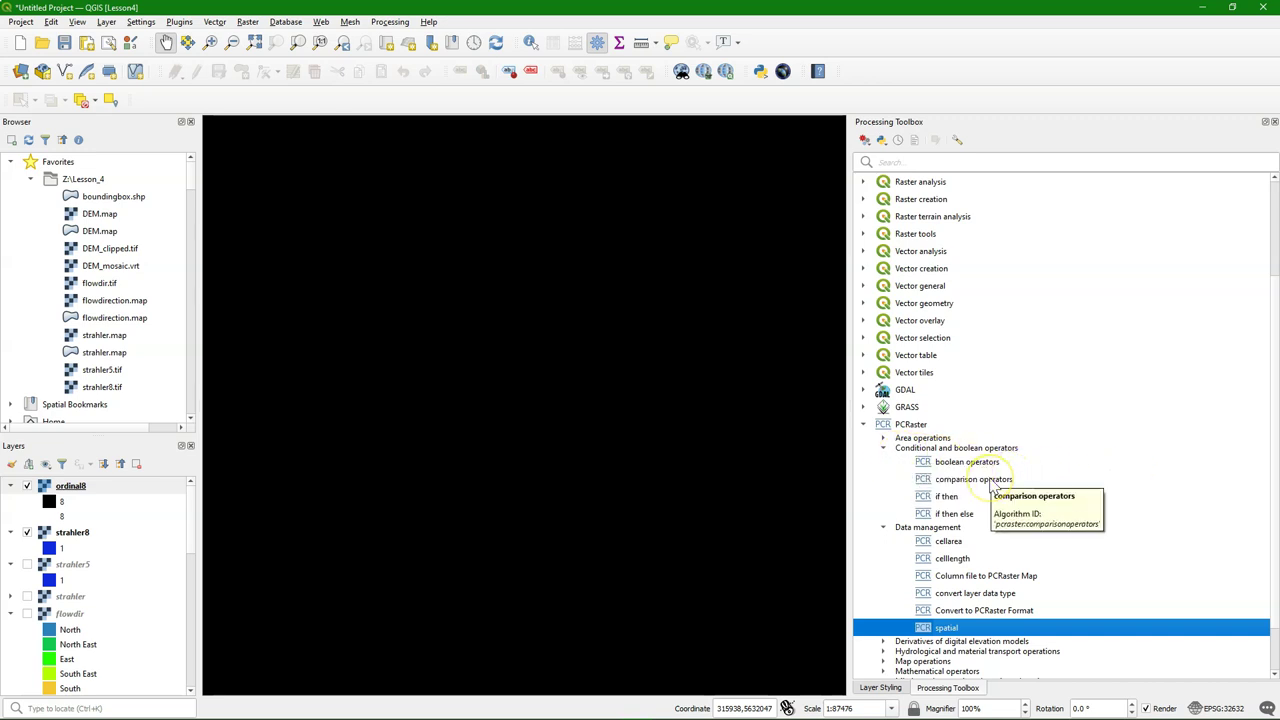
double_click(991, 484)
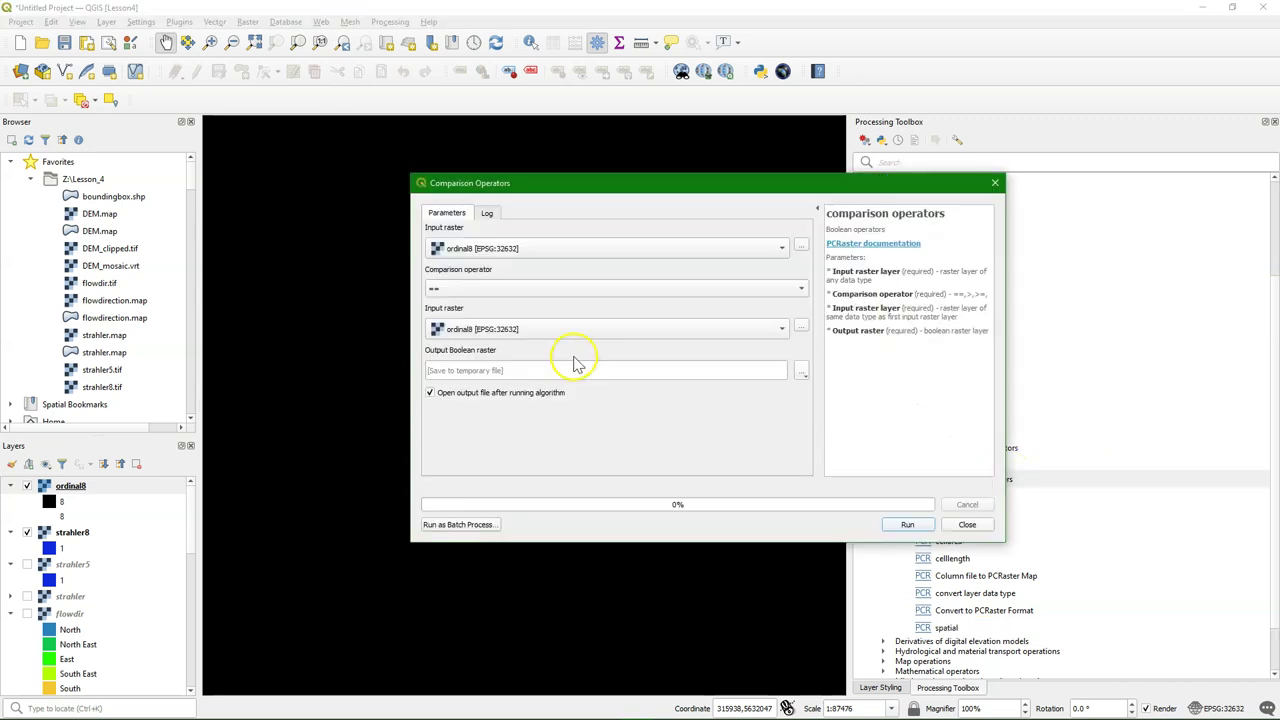
left_click(474, 253)
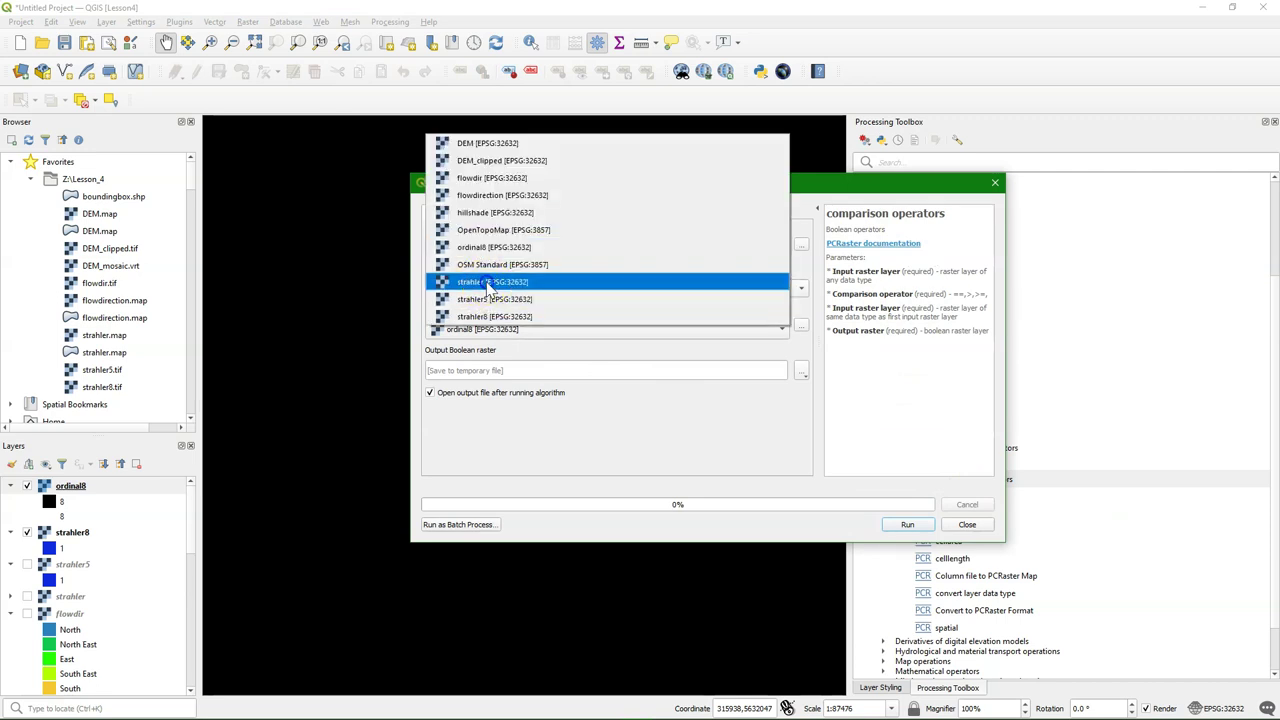
left_click(487, 283)
left_click(452, 288)
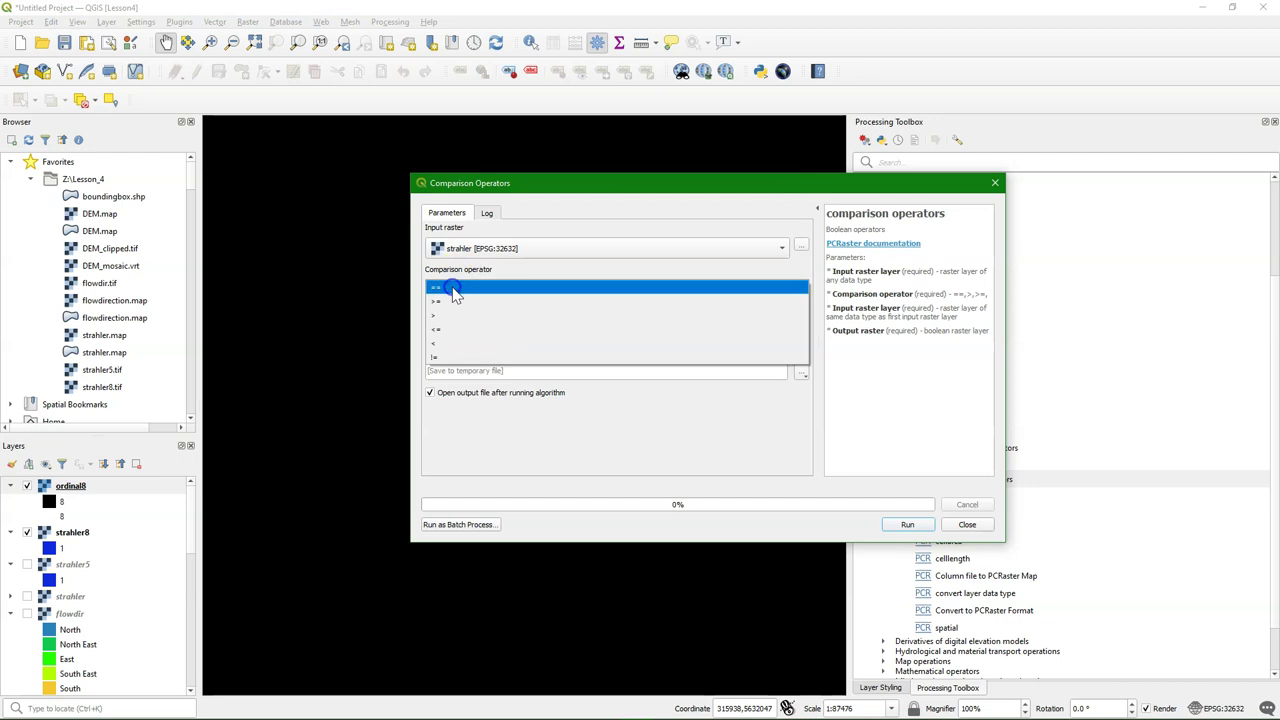
left_click(449, 301)
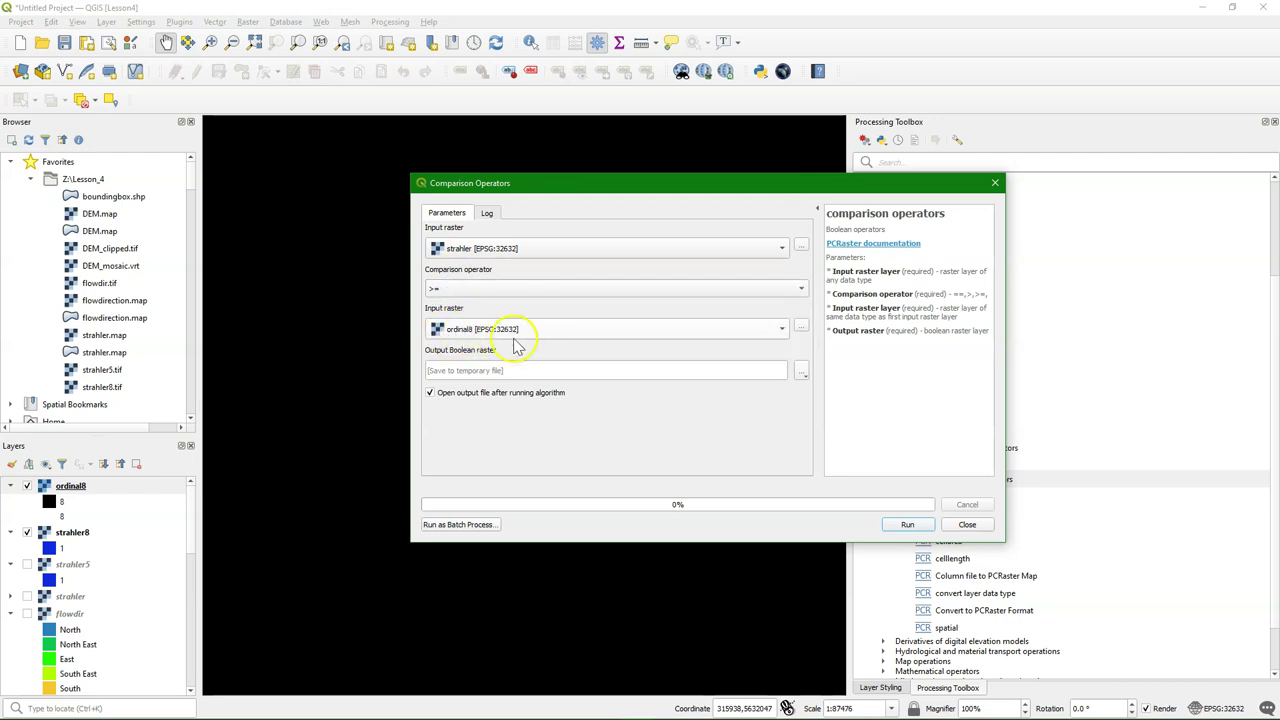
left_click(802, 372)
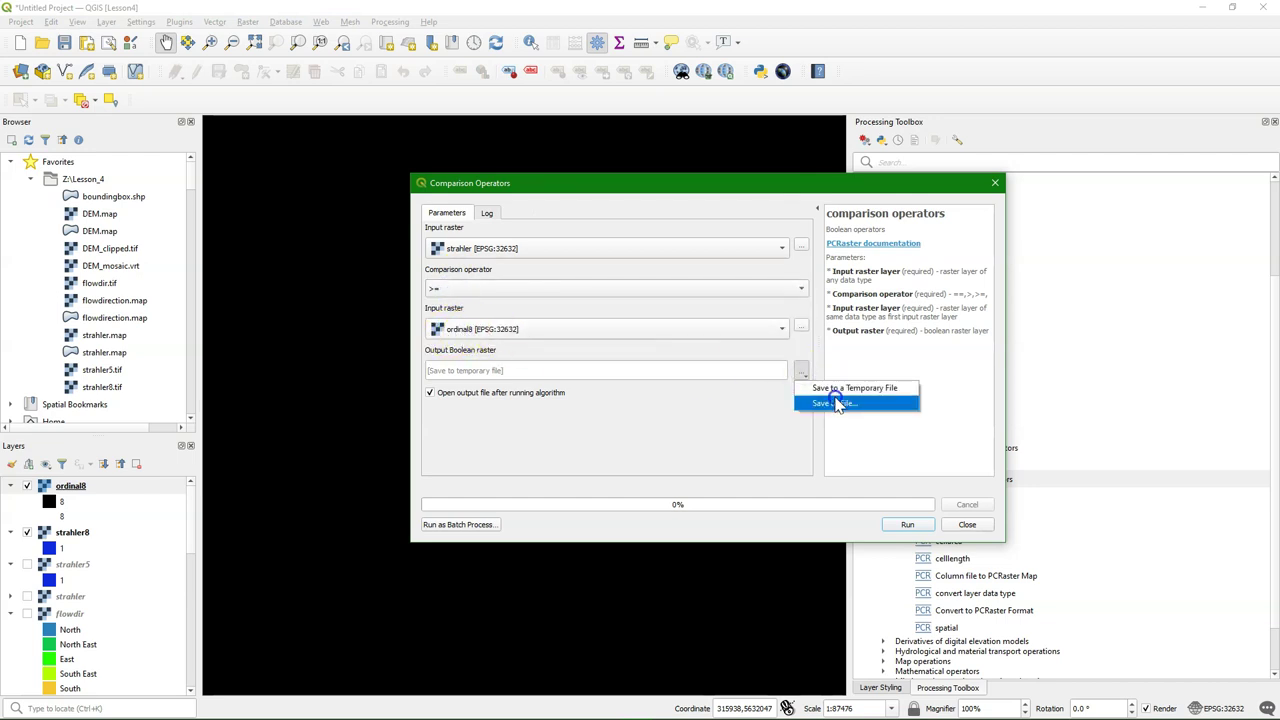
left_click(838, 403)
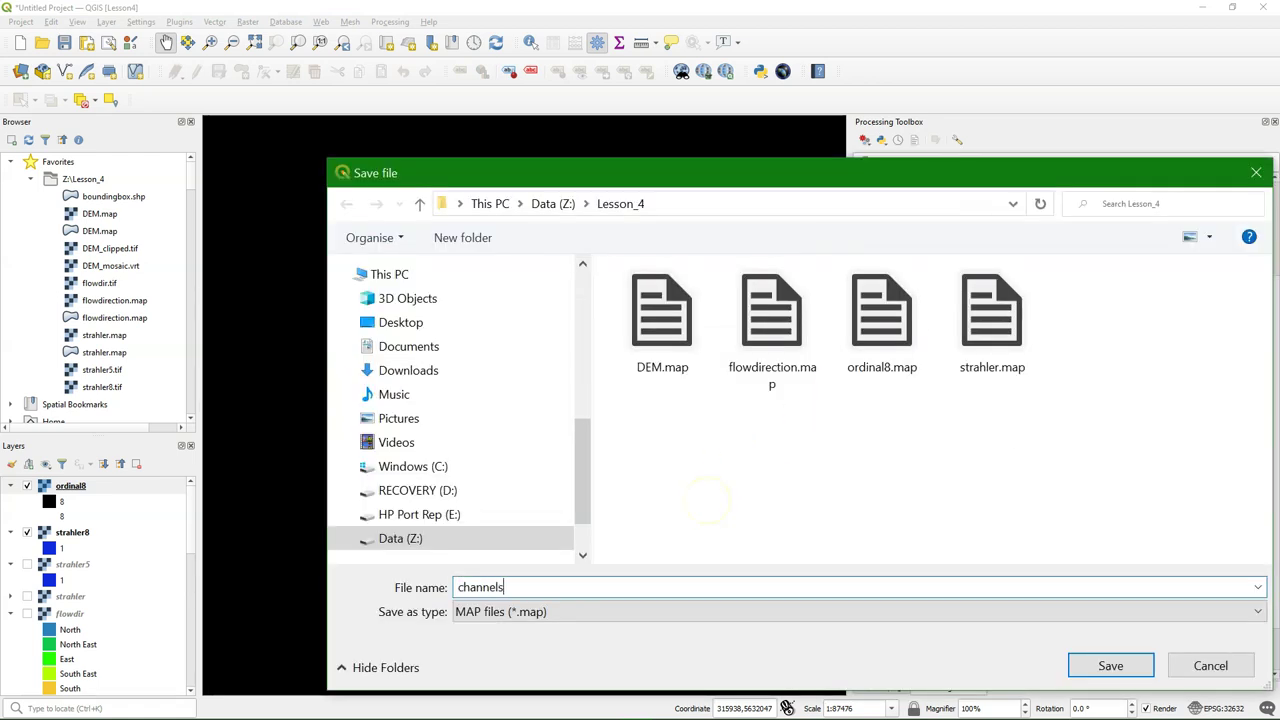
left_click(1110, 665)
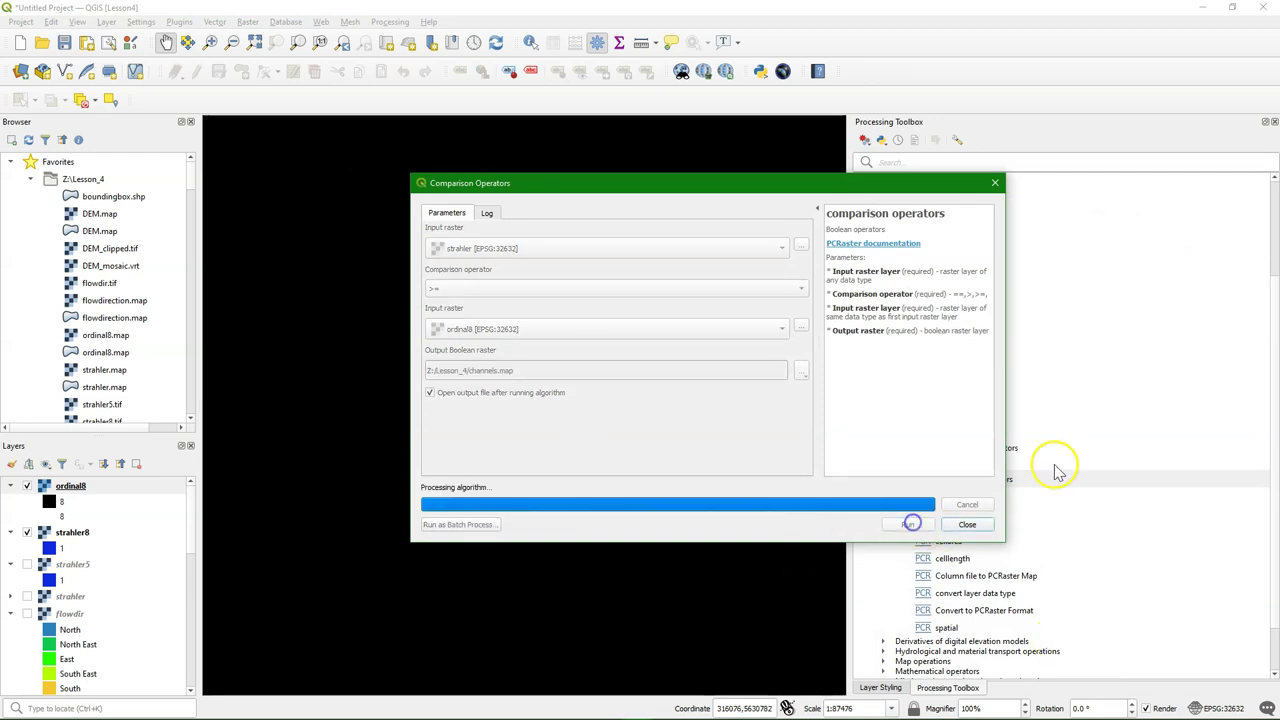
left_click(907, 524)
left_click(977, 527)
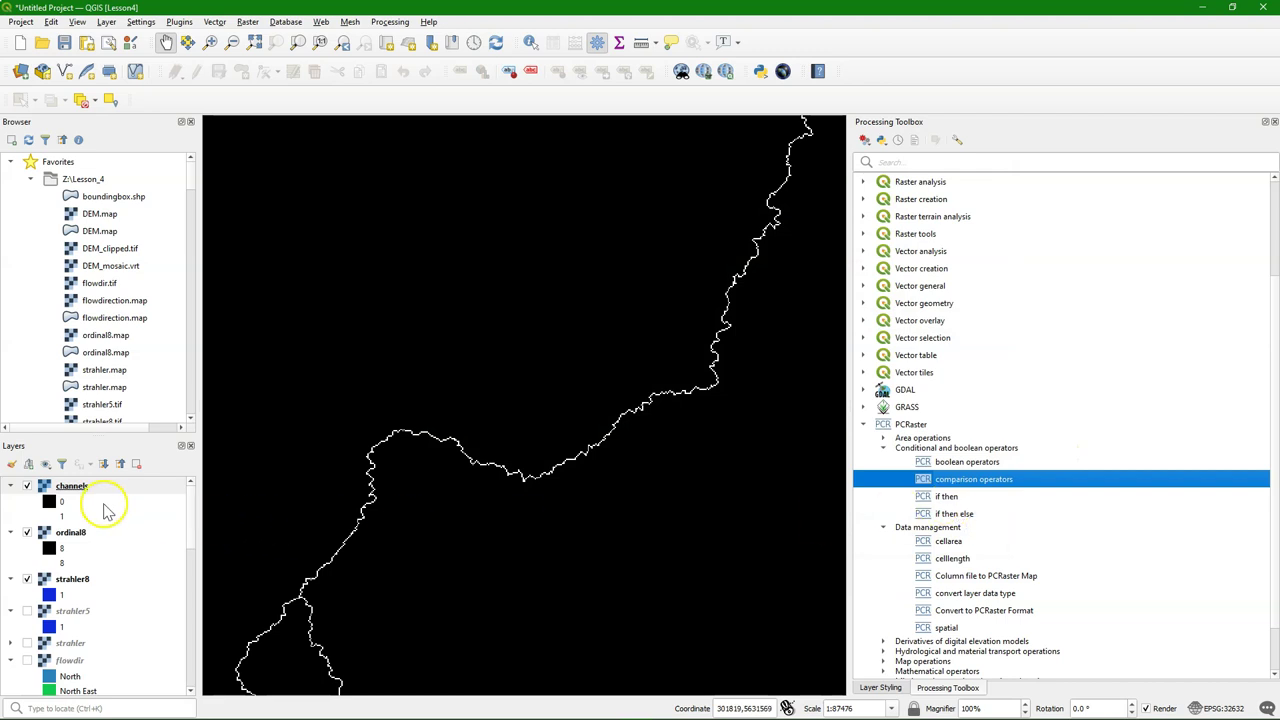
Paste the blue style onto channels and hide ordinal8 and strahler8
right_click(74, 487)
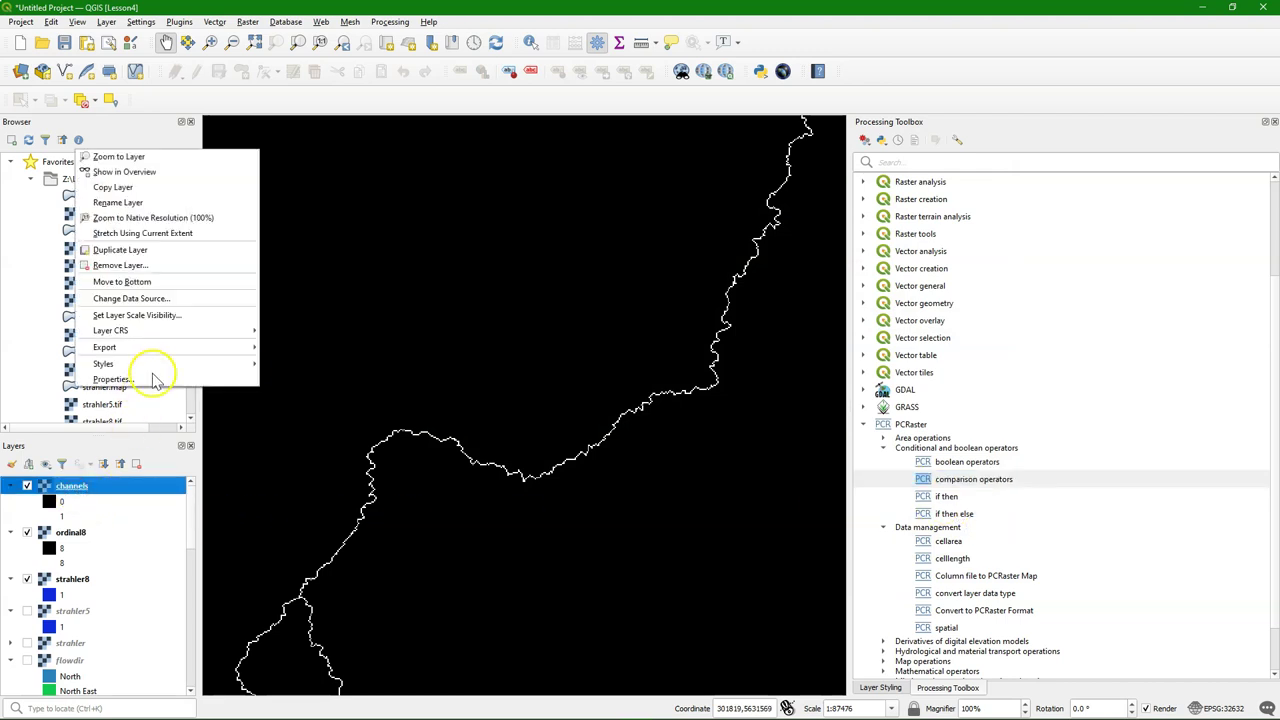
mouse_move(158, 368)
left_click(312, 379)
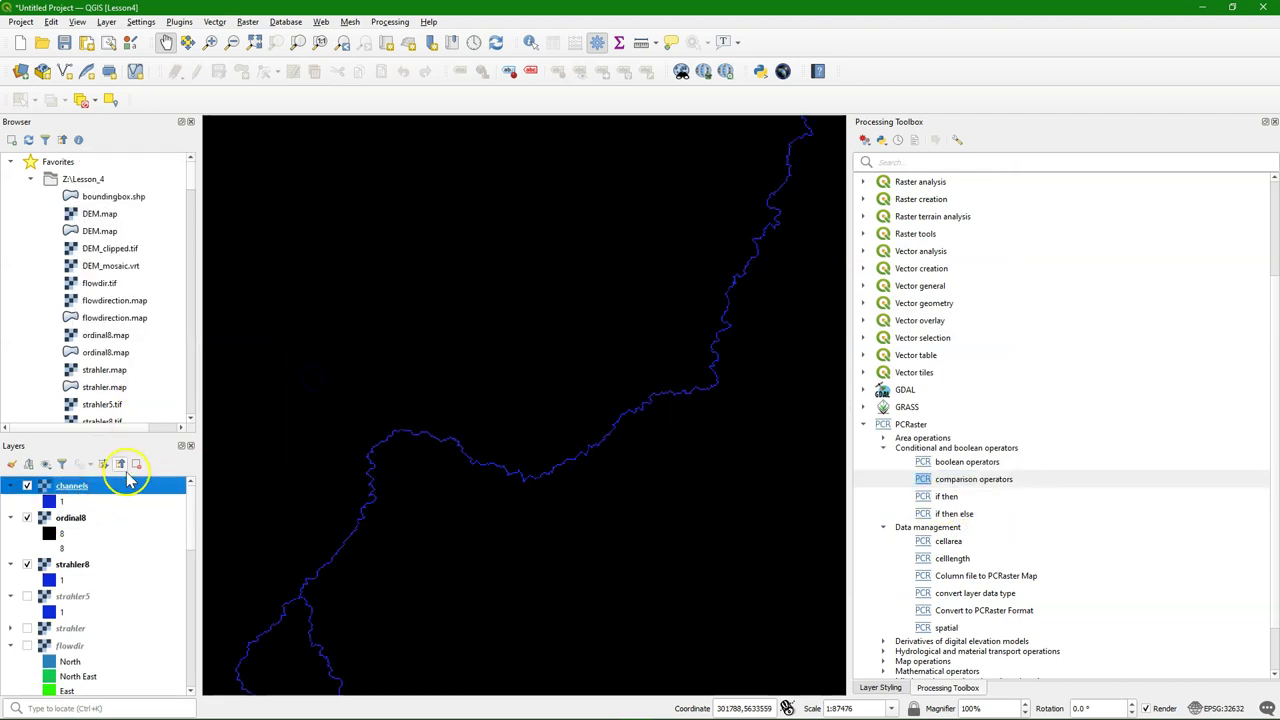
left_click(27, 518)
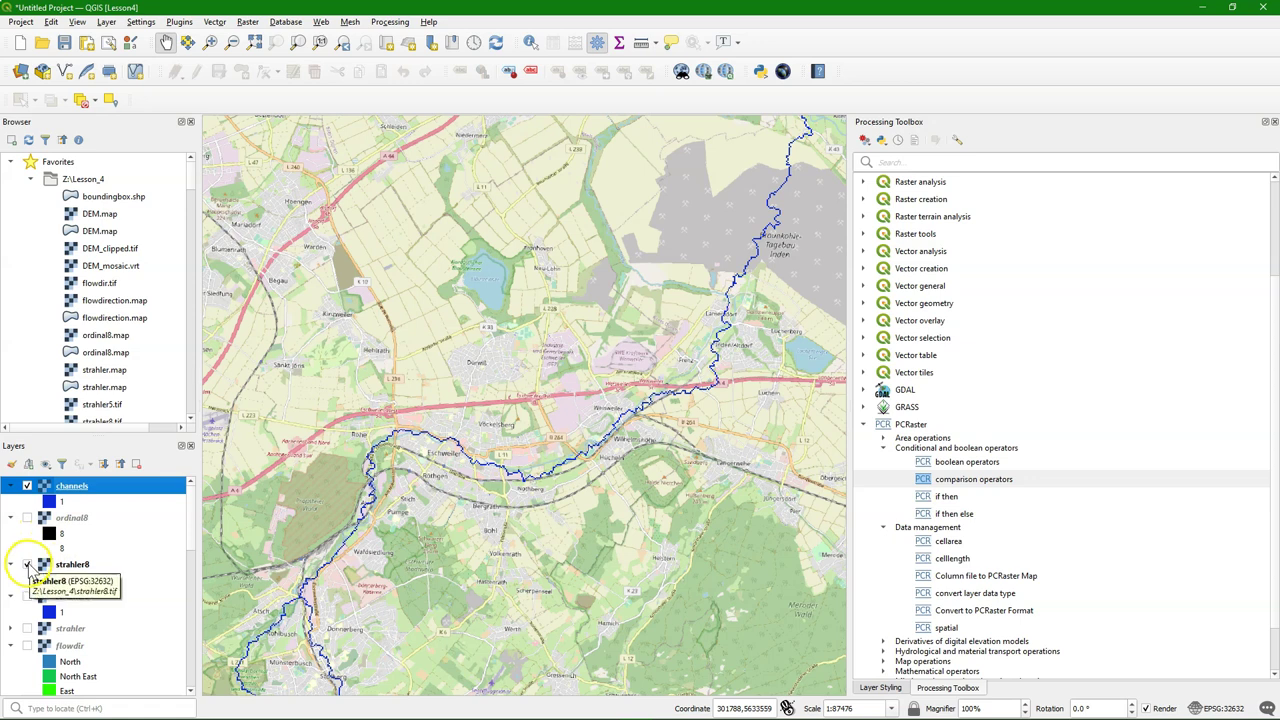
left_click(28, 565)
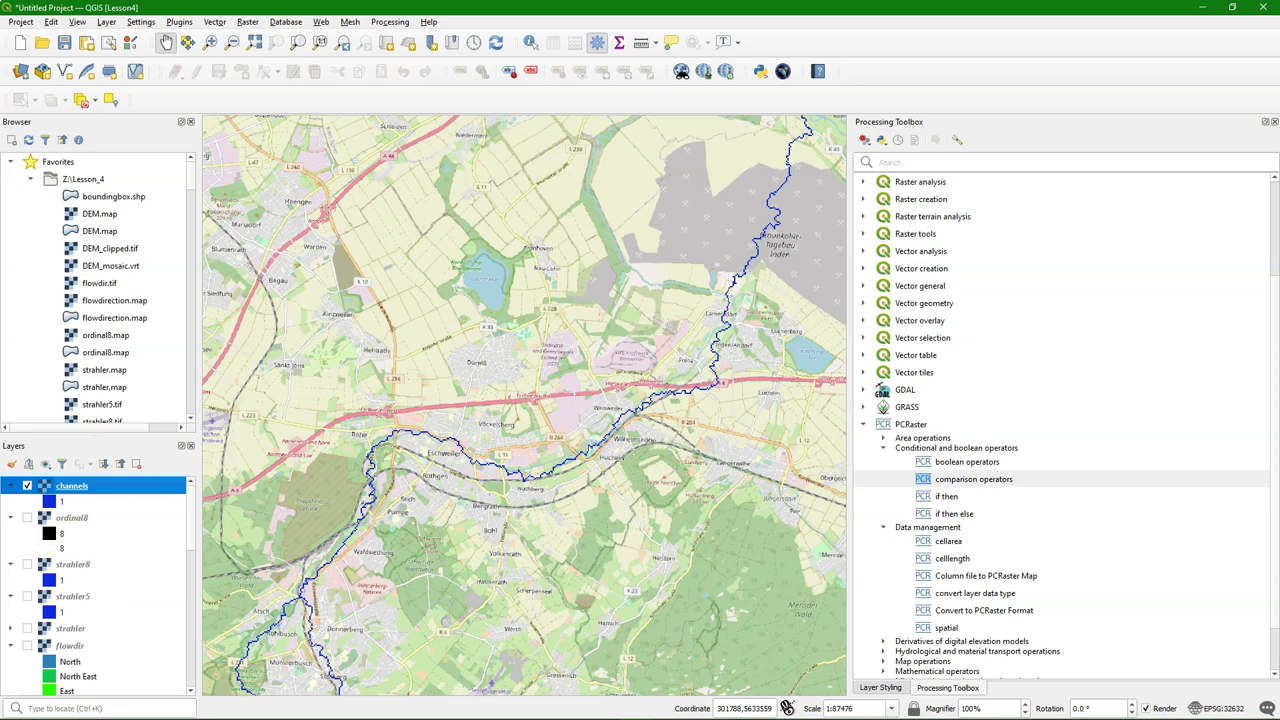
Run PCRaster if then with condition channels and true raster strahler, saving channelsstrahler.map
double_click(945, 497)
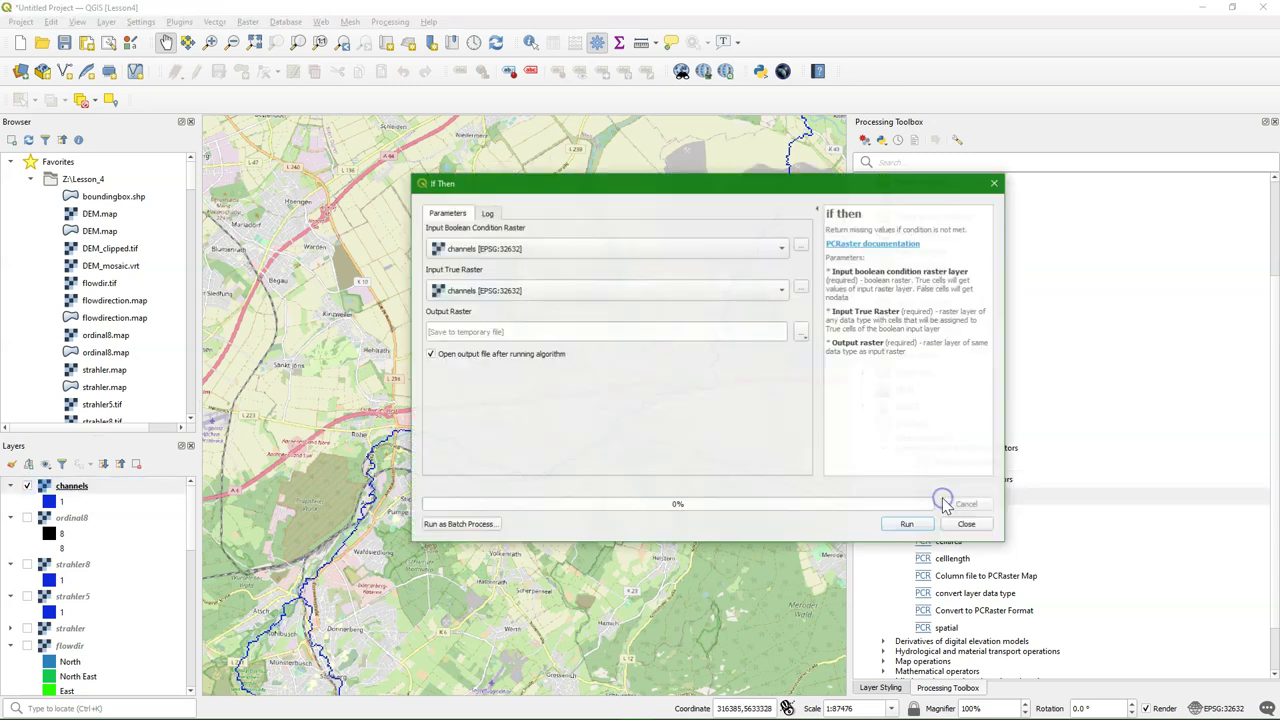
left_click(460, 291)
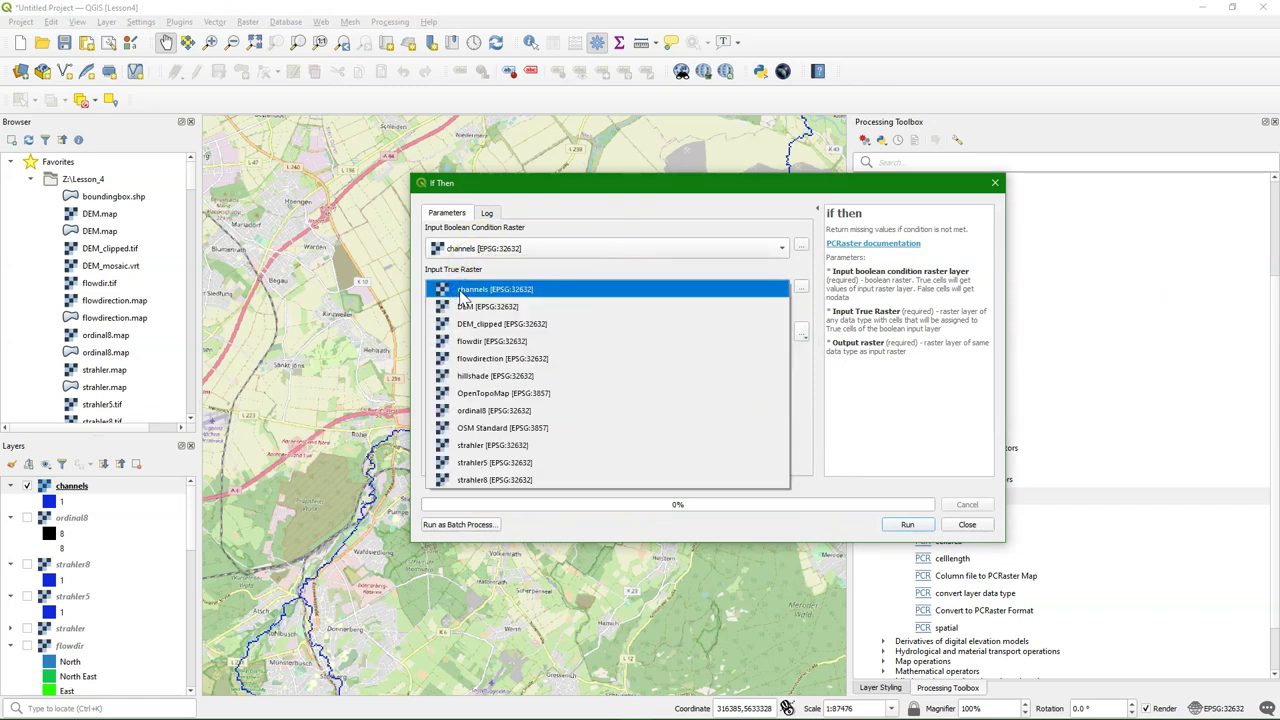
left_click(489, 445)
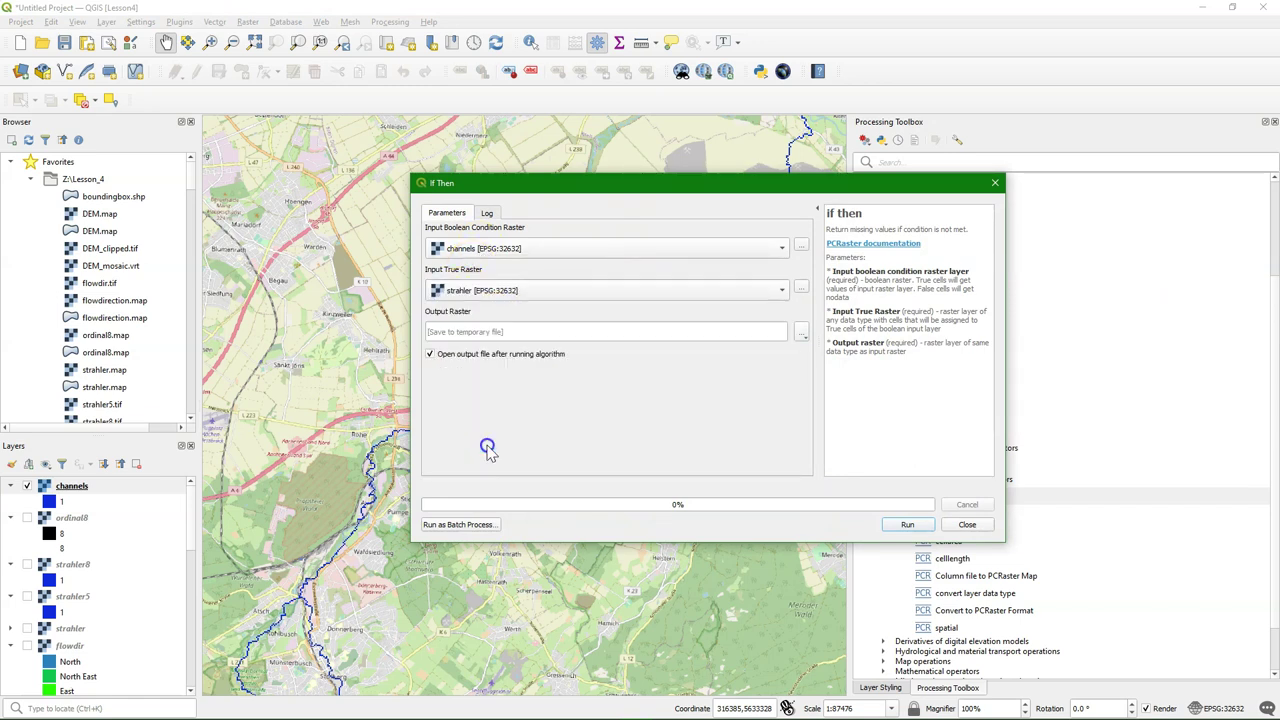
left_click(803, 334)
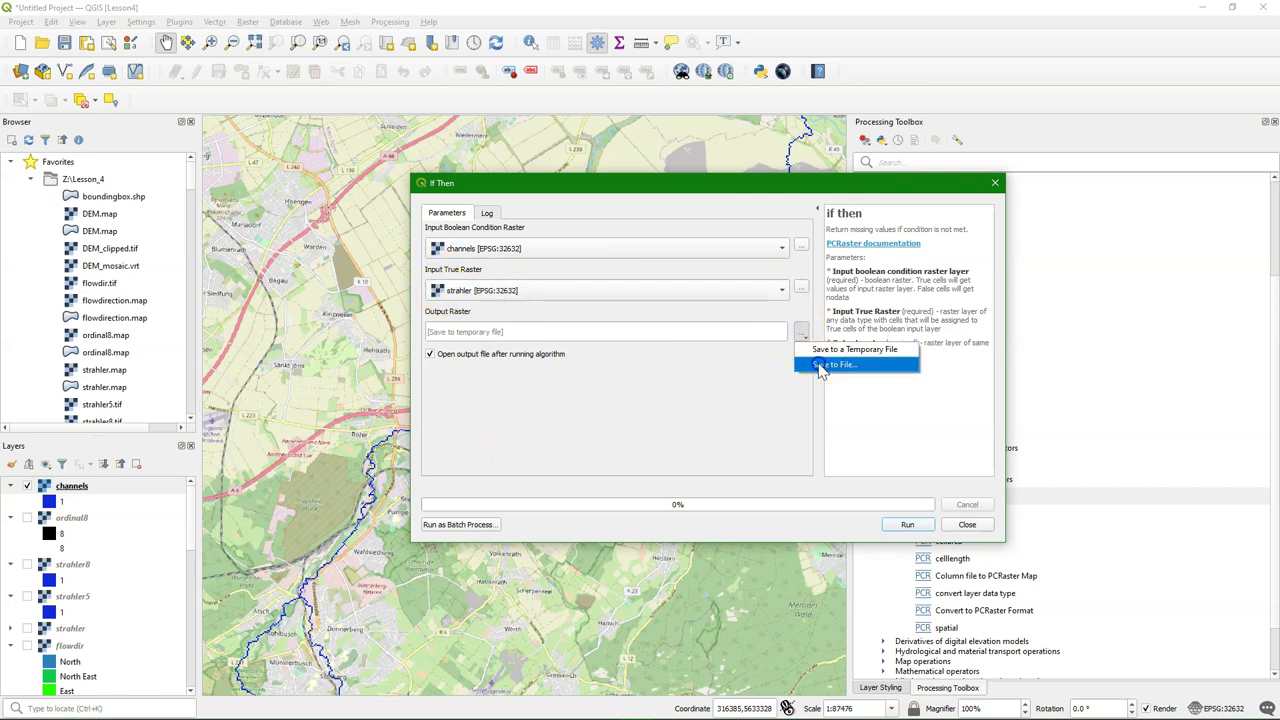
left_click(821, 366)
type("c")
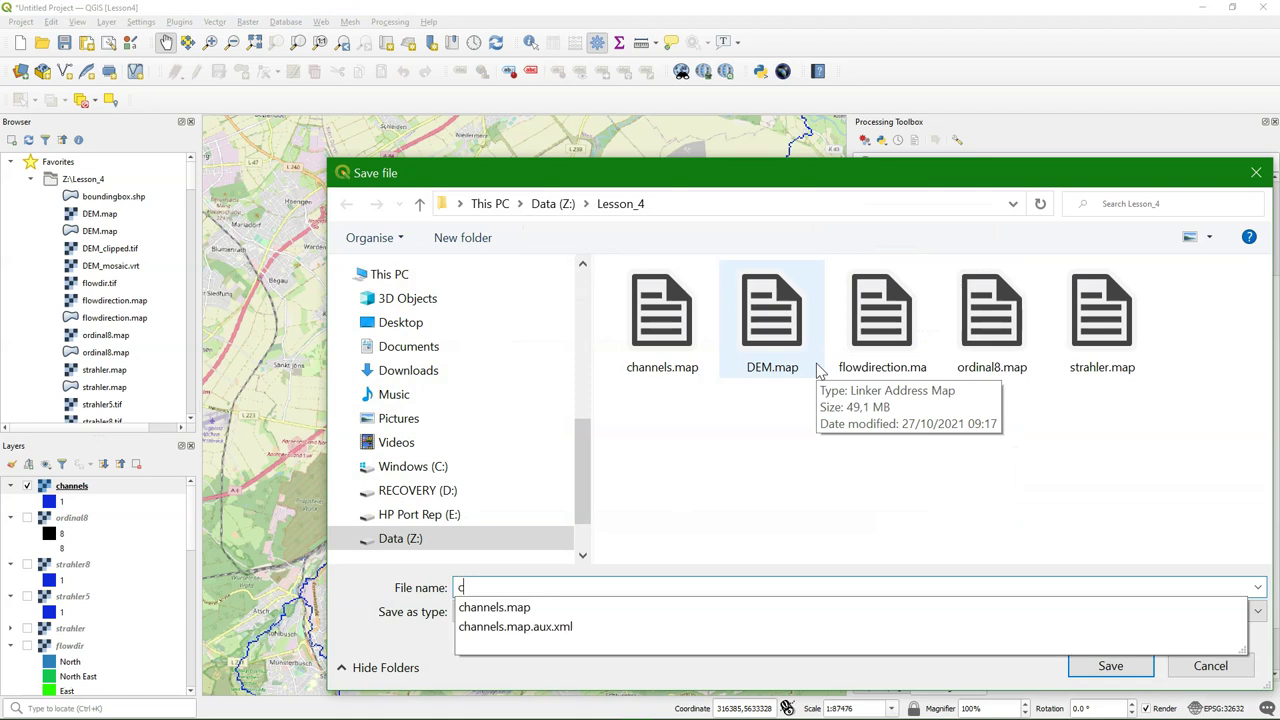
type("hannelsstrah")
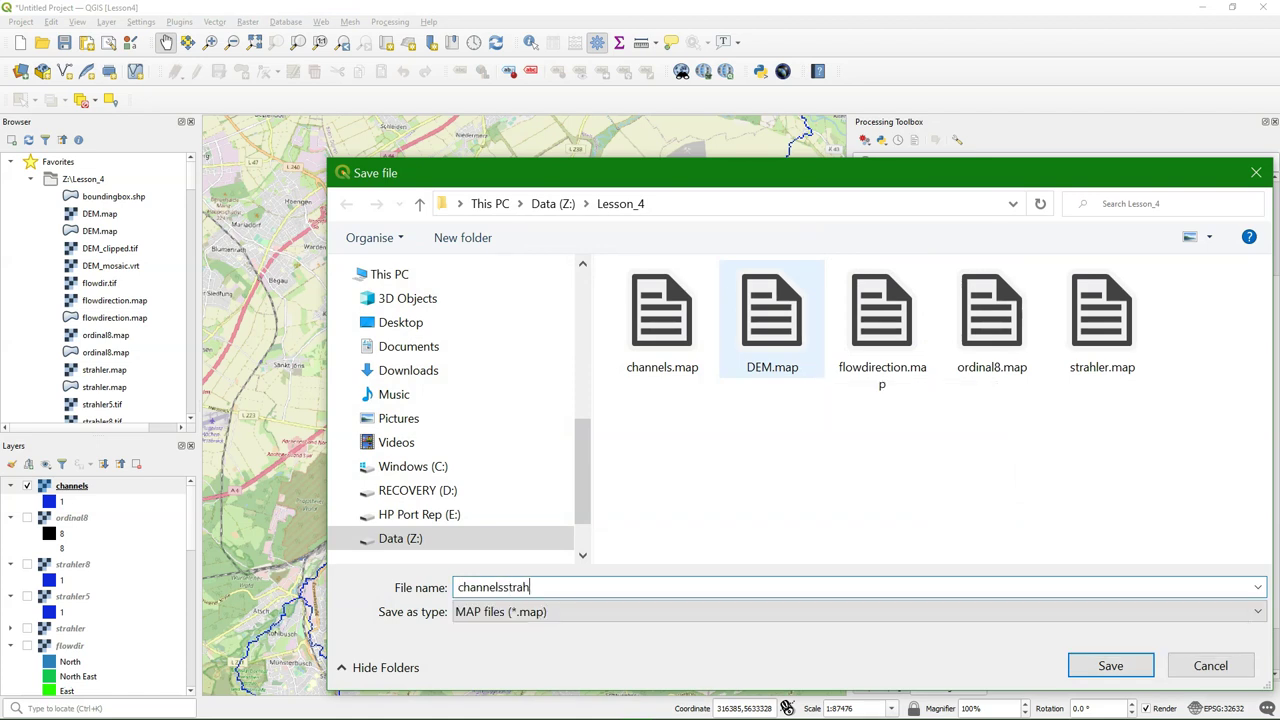
type("ler")
left_click(1118, 664)
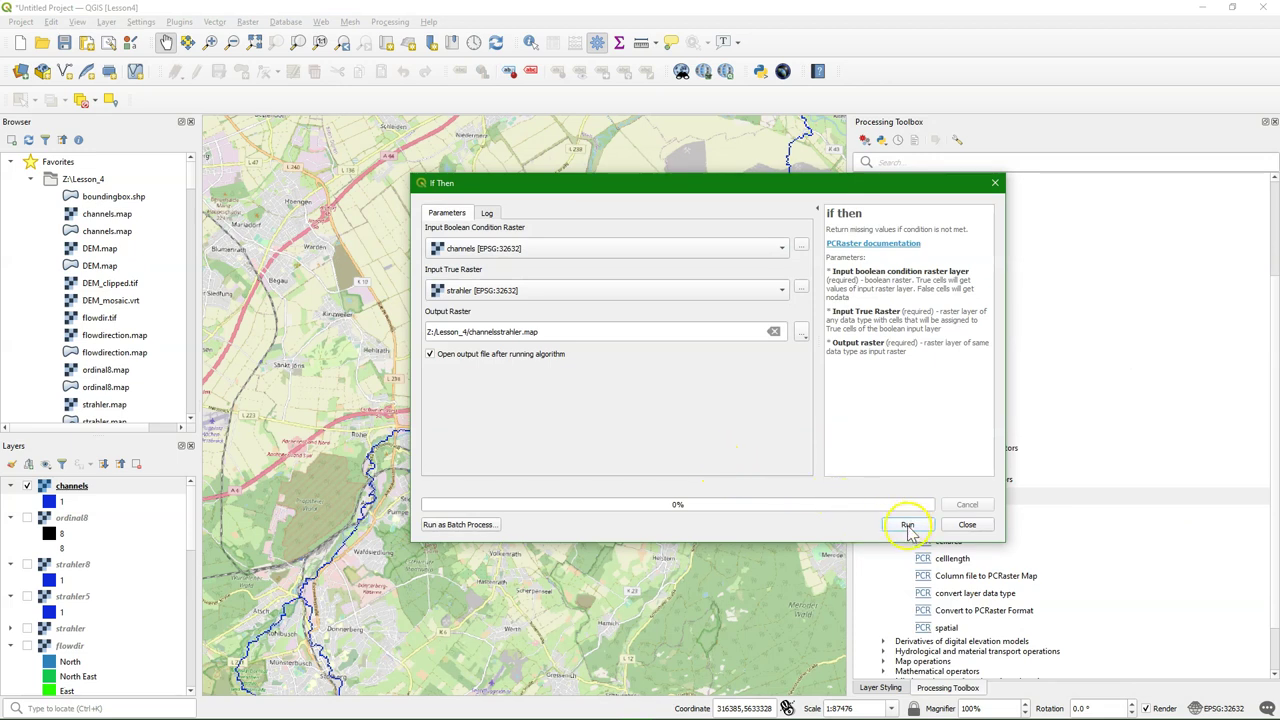
left_click(907, 527)
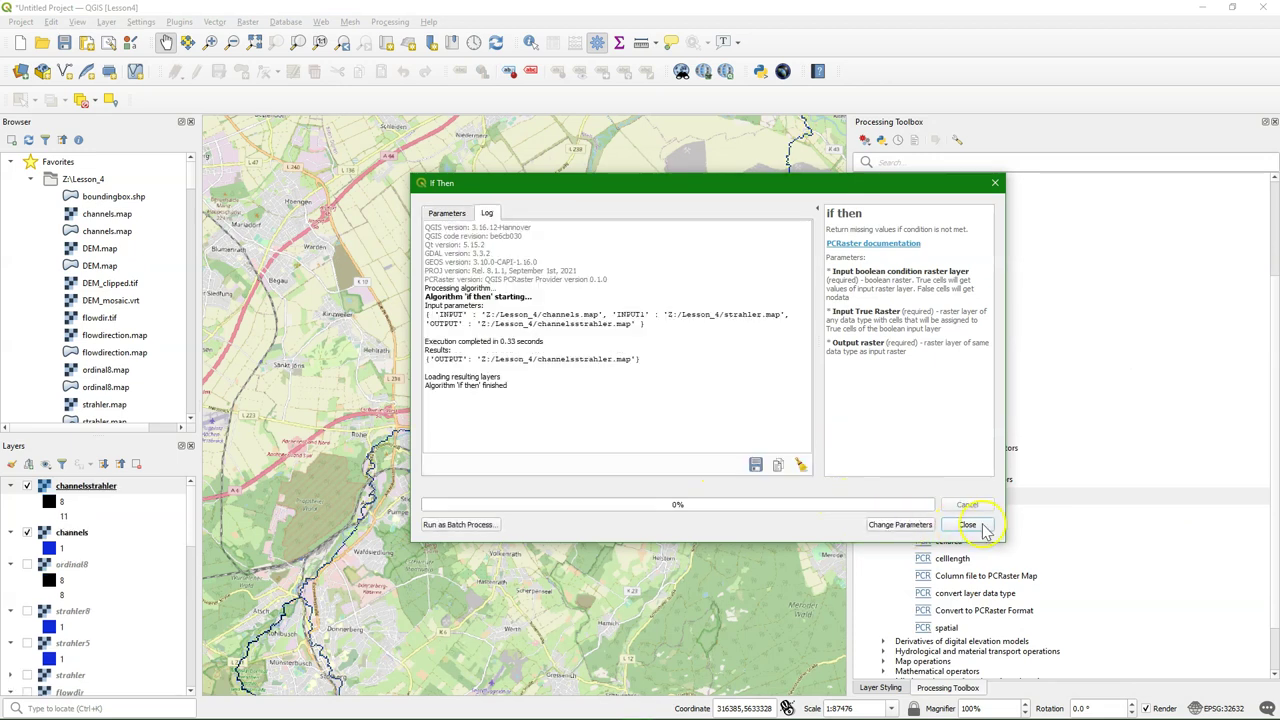
left_click(985, 526)
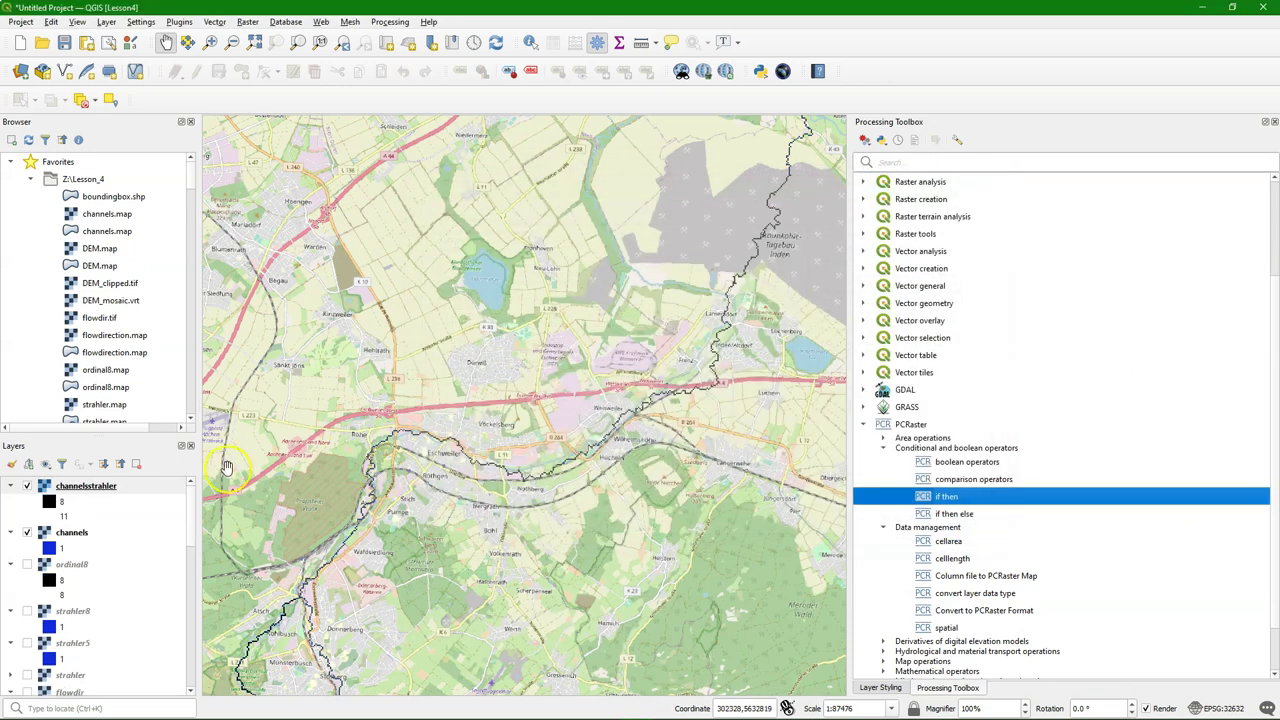
Style channelsstrahler as Paletted/Unique values 8–11 using the Blues colour ramp
left_click(12, 466)
left_click(958, 177)
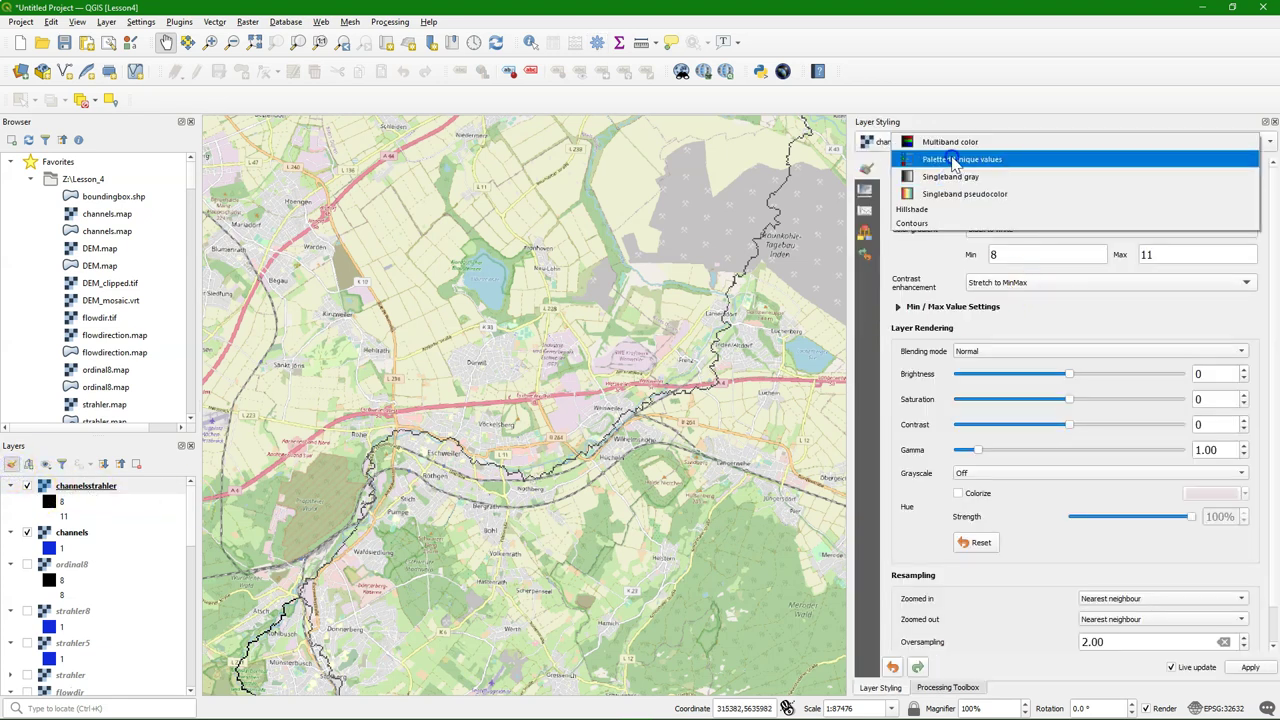
left_click(952, 160)
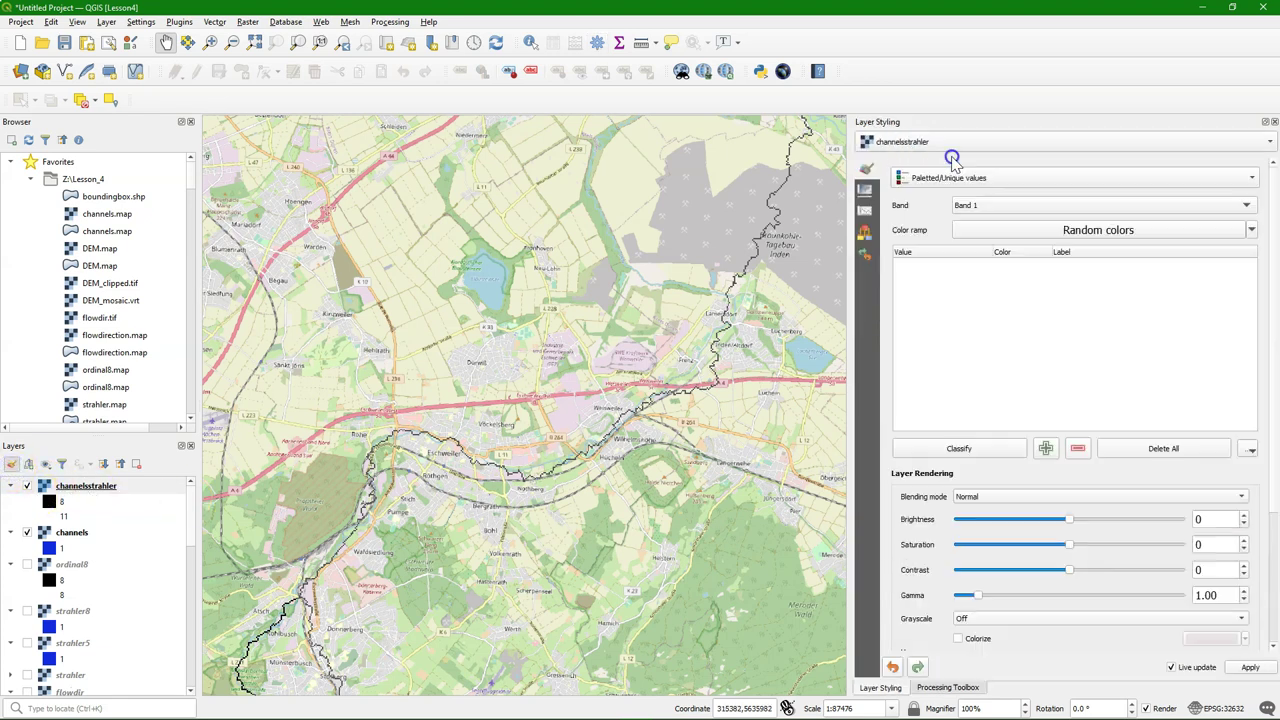
left_click(1251, 230)
left_click(986, 292)
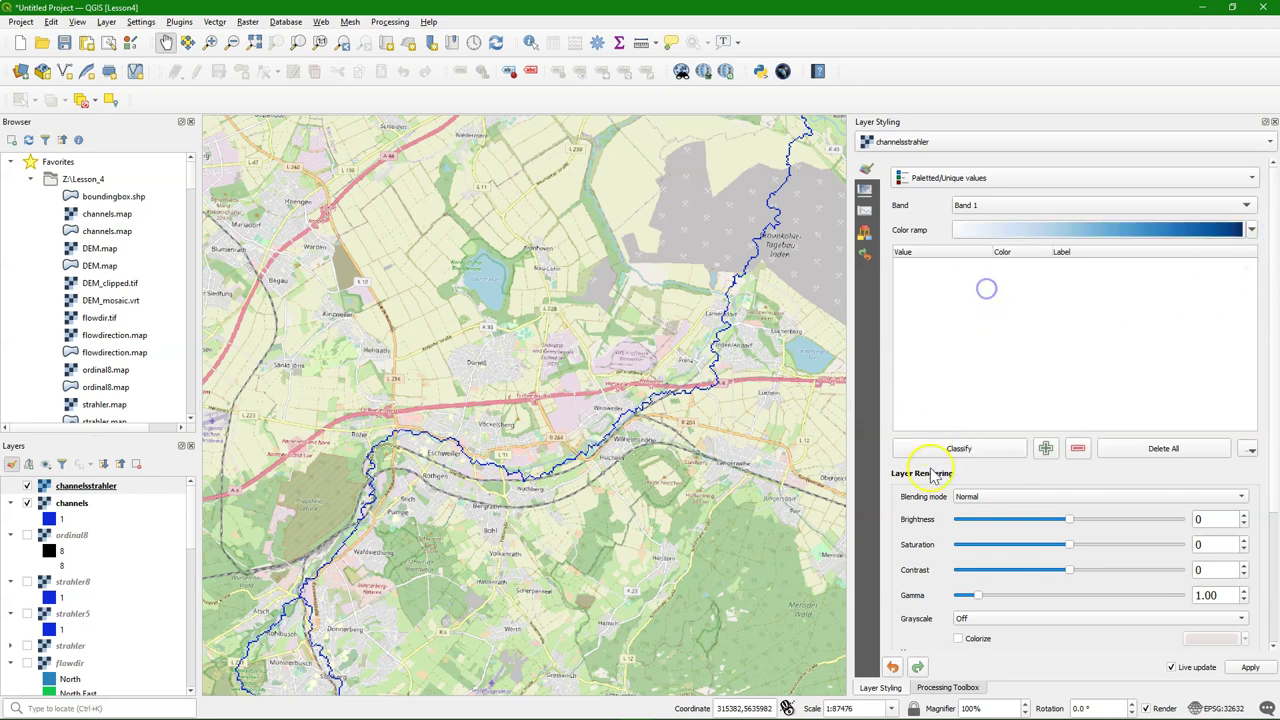
left_click(945, 449)
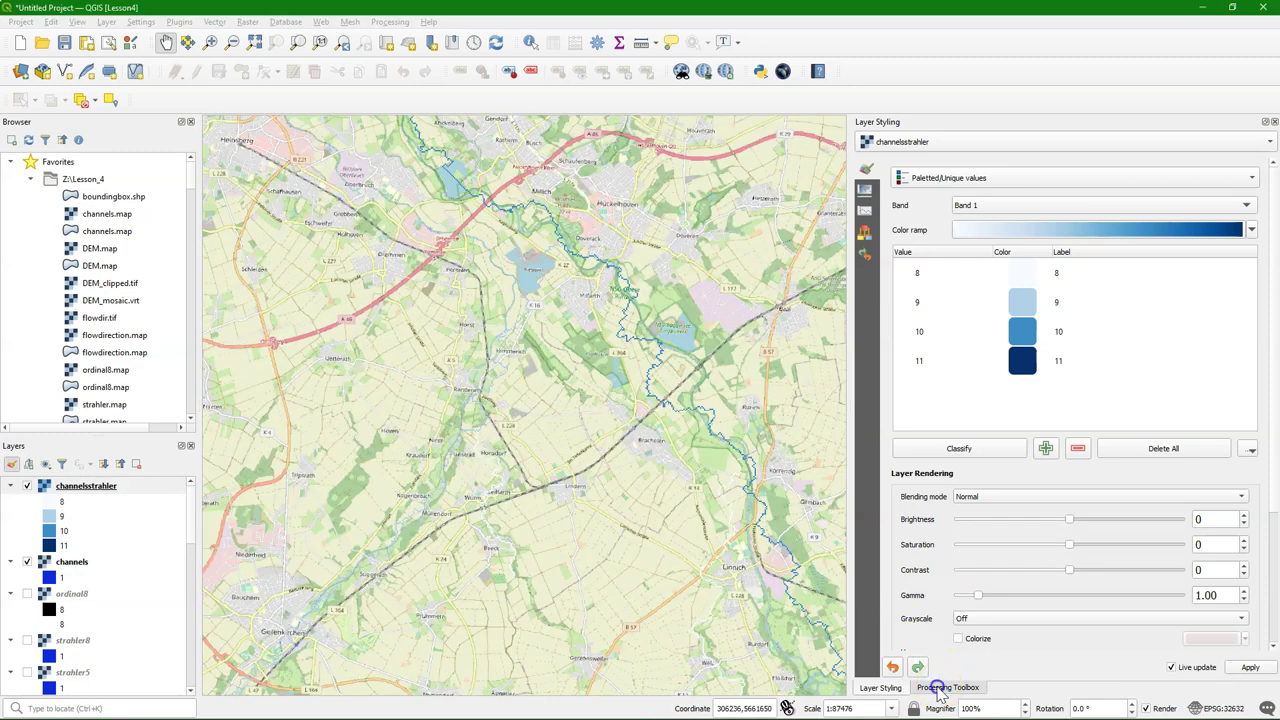
left_click(947, 687)
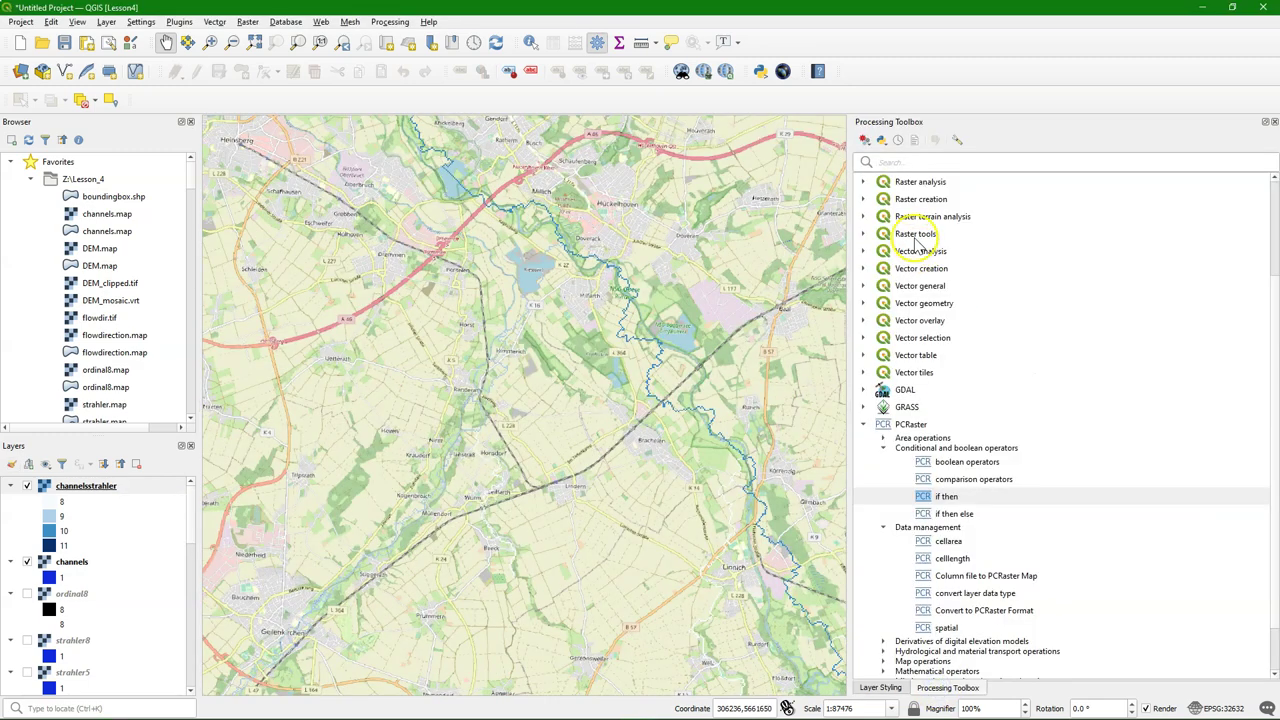
left_click(863, 424)
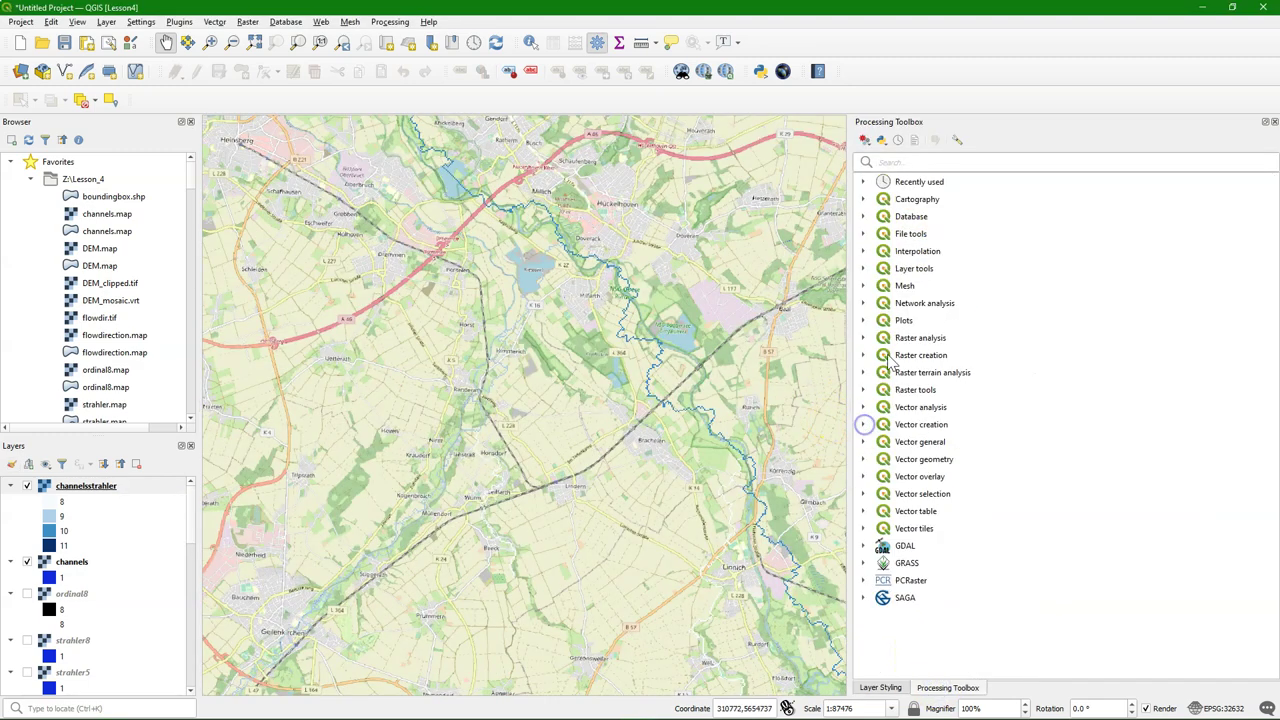
left_click(918, 163)
type("thin")
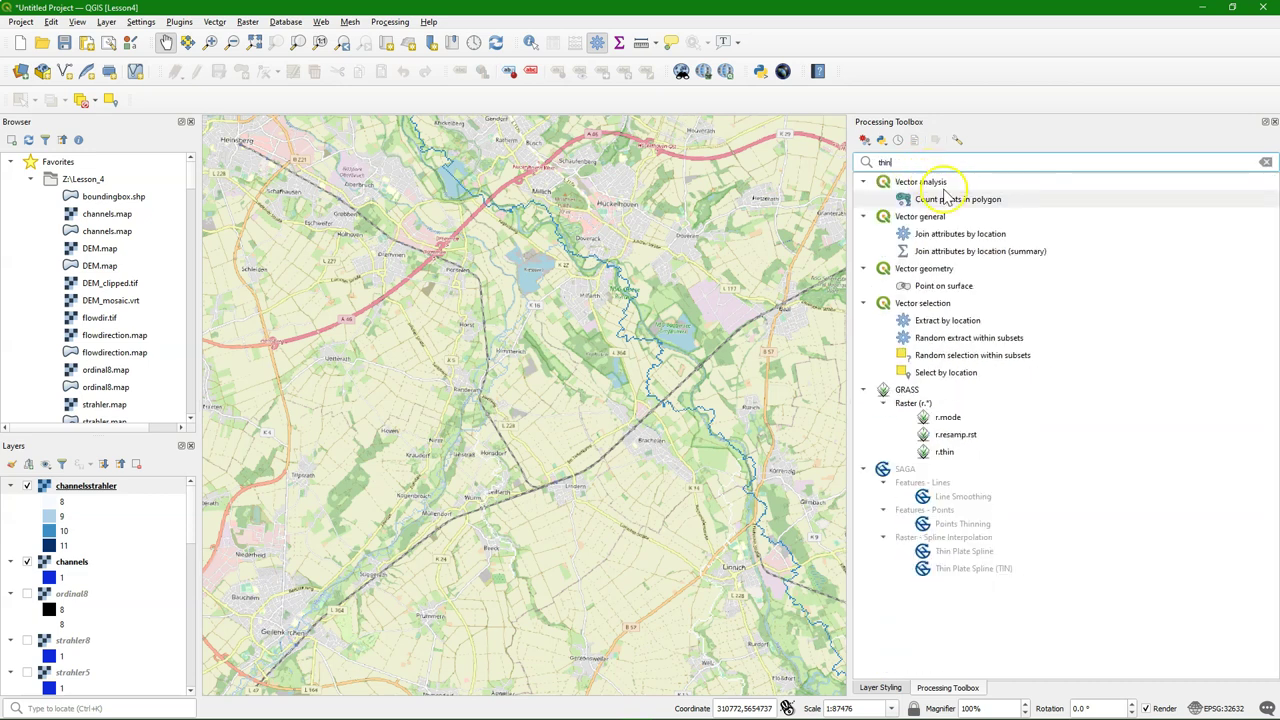
double_click(958, 454)
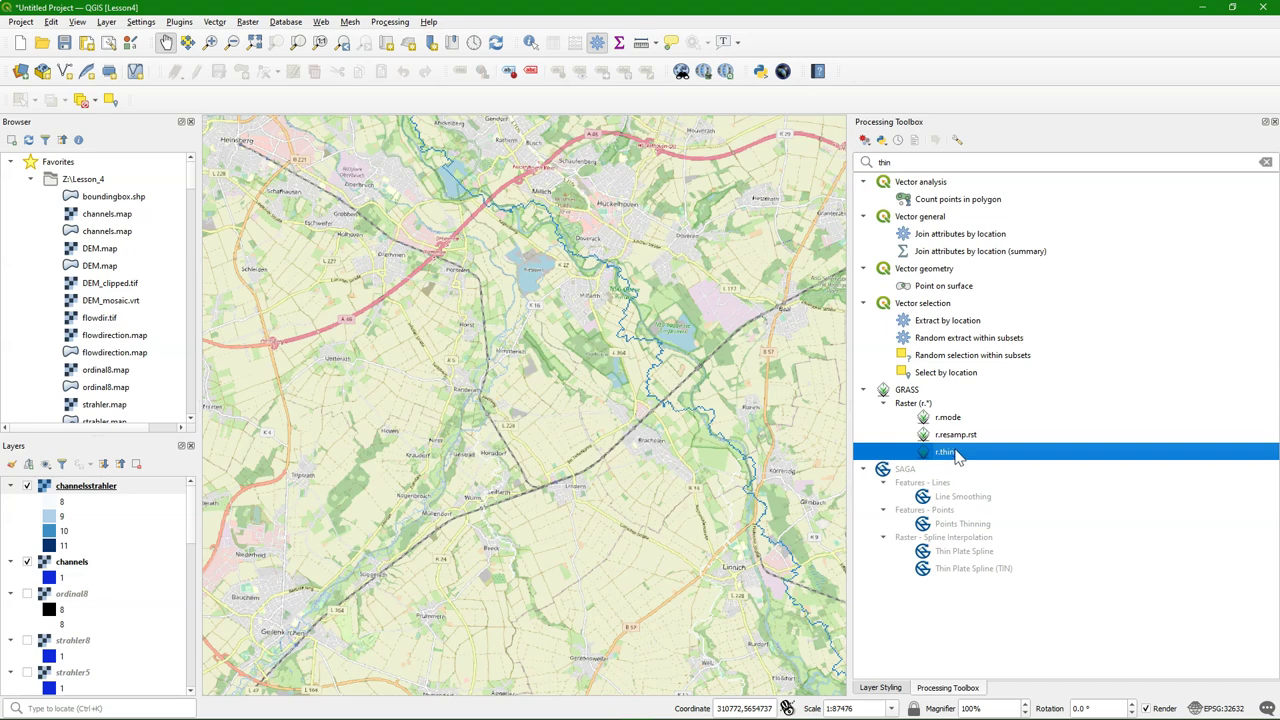
scroll(669, 420, "up", 4)
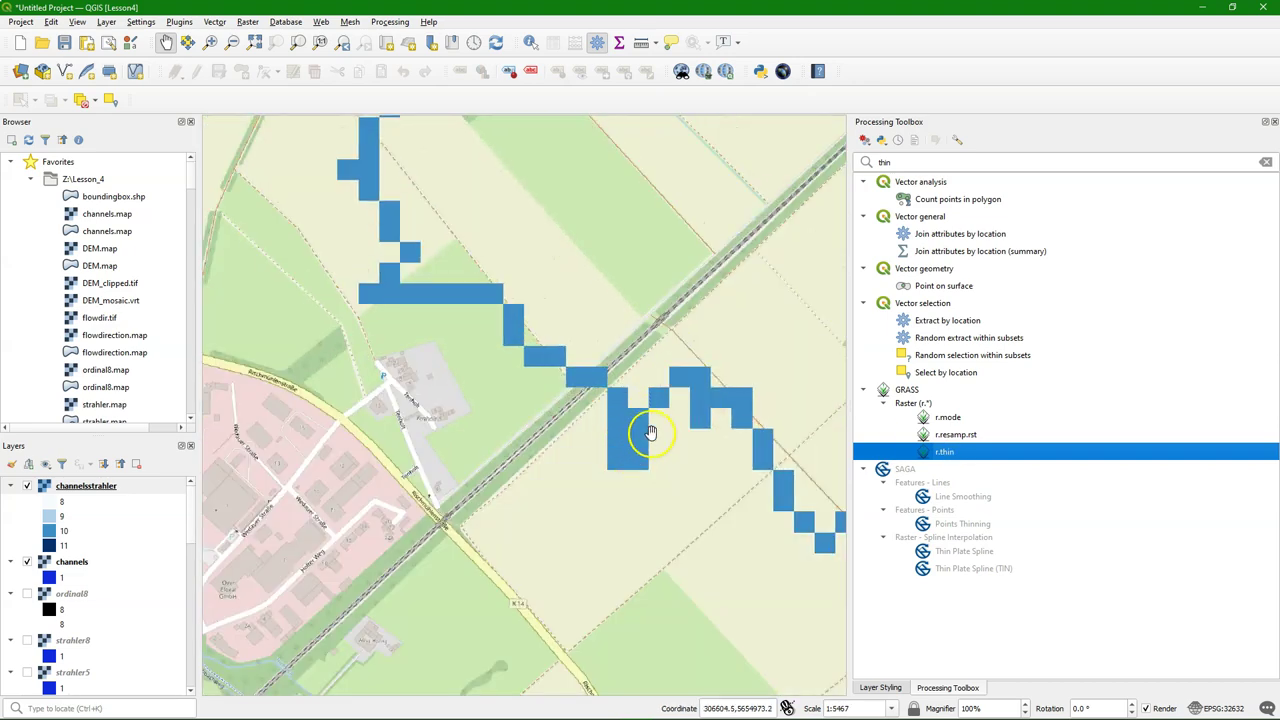
scroll(643, 405, "down", 1)
scroll(643, 405, "down", 2)
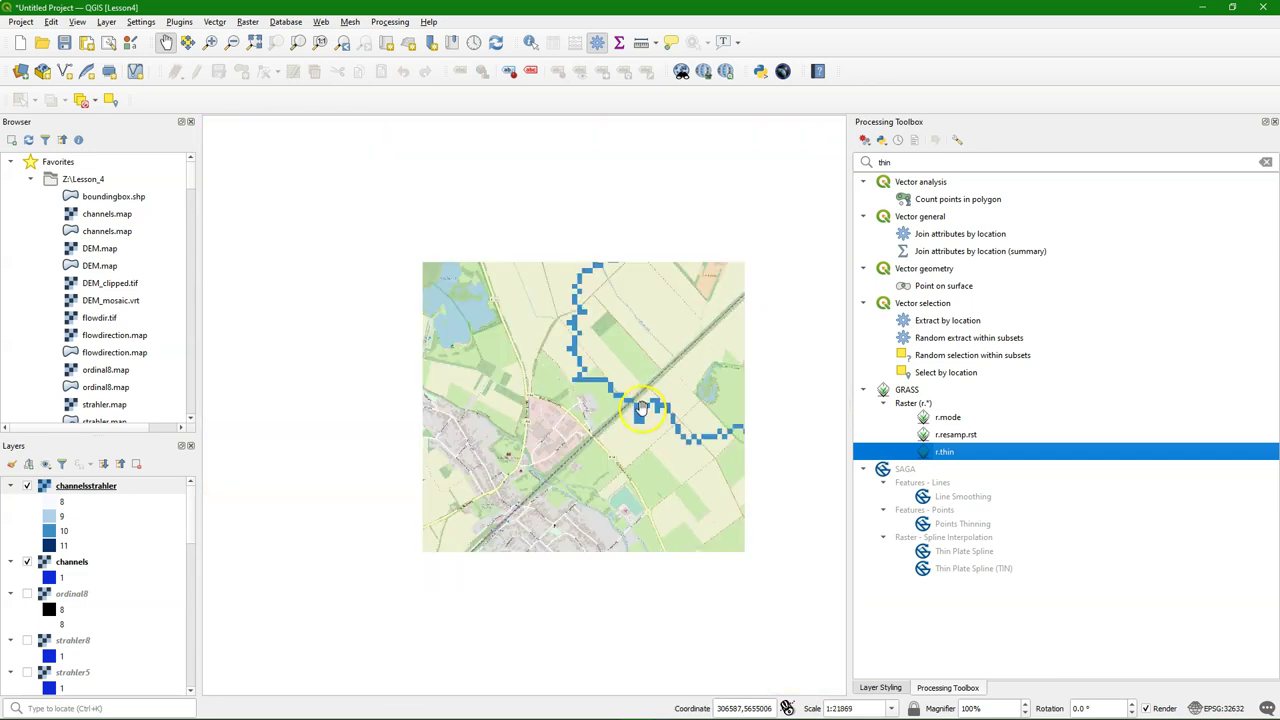
Run GRASS r.thin on channelsstrahler, saving the thinned output as channelsthin.tif
double_click(942, 462)
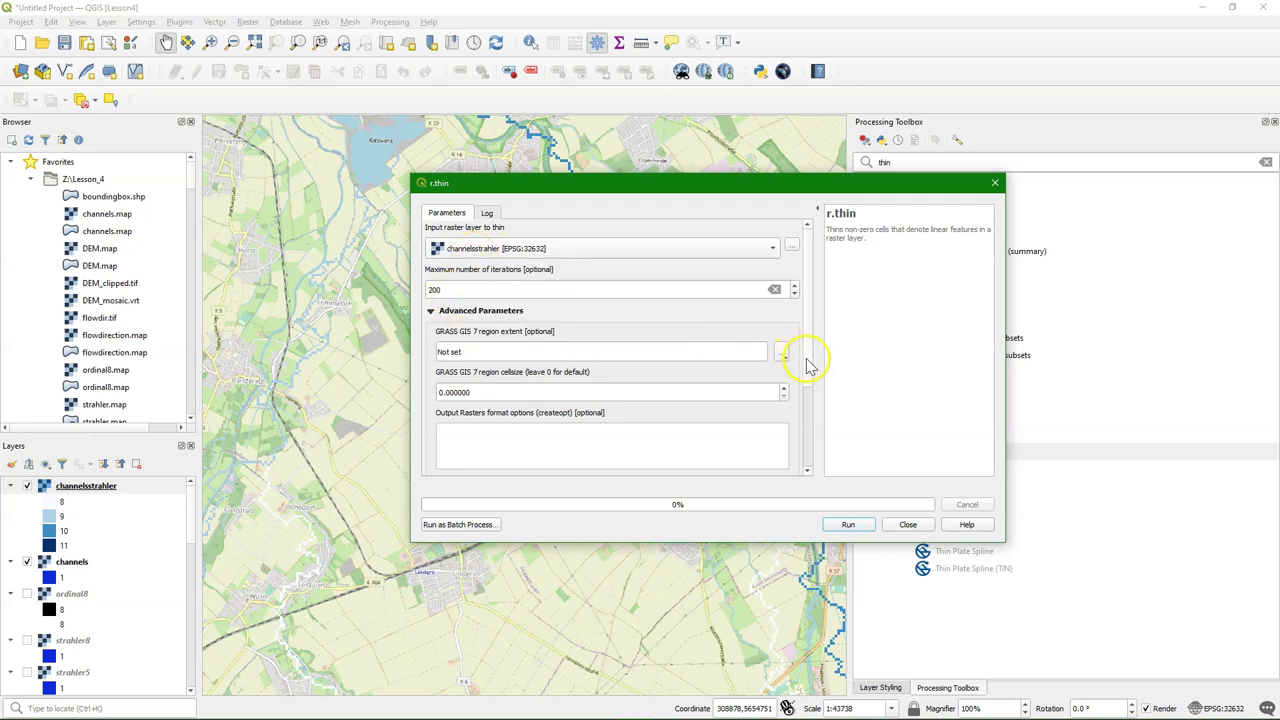
scroll(810, 365, "down", 3)
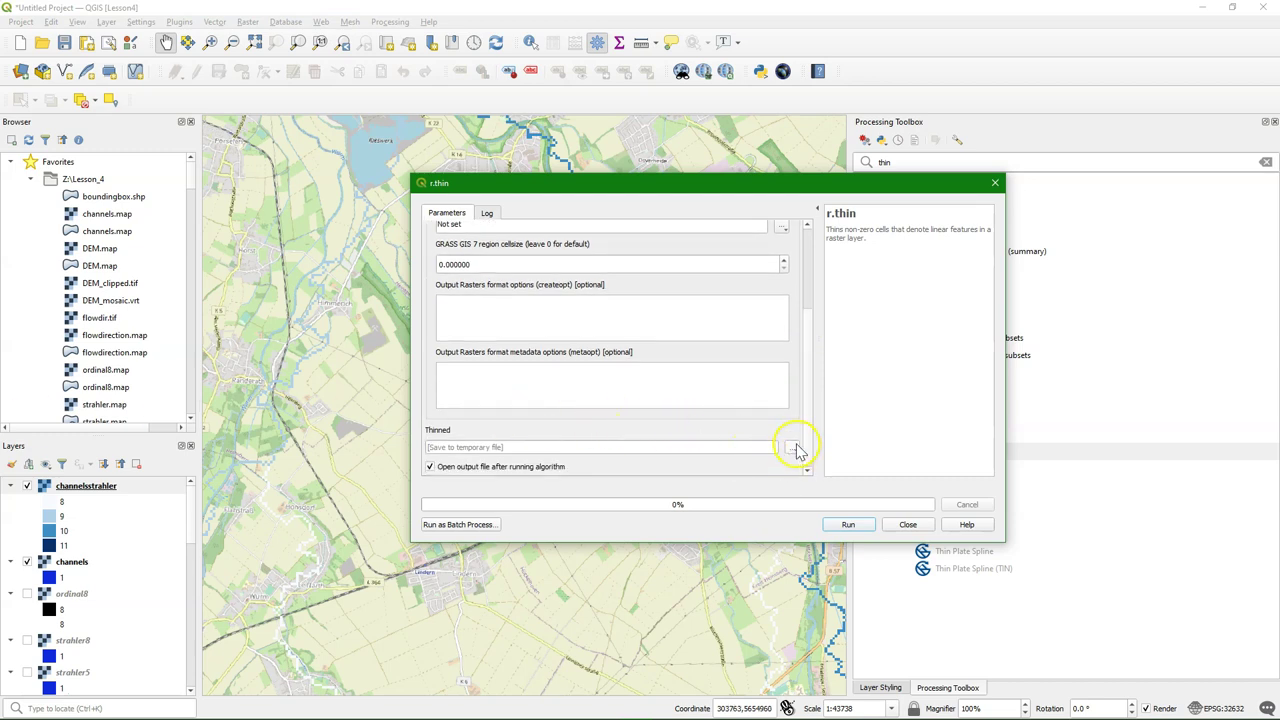
left_click(792, 447)
left_click(810, 479)
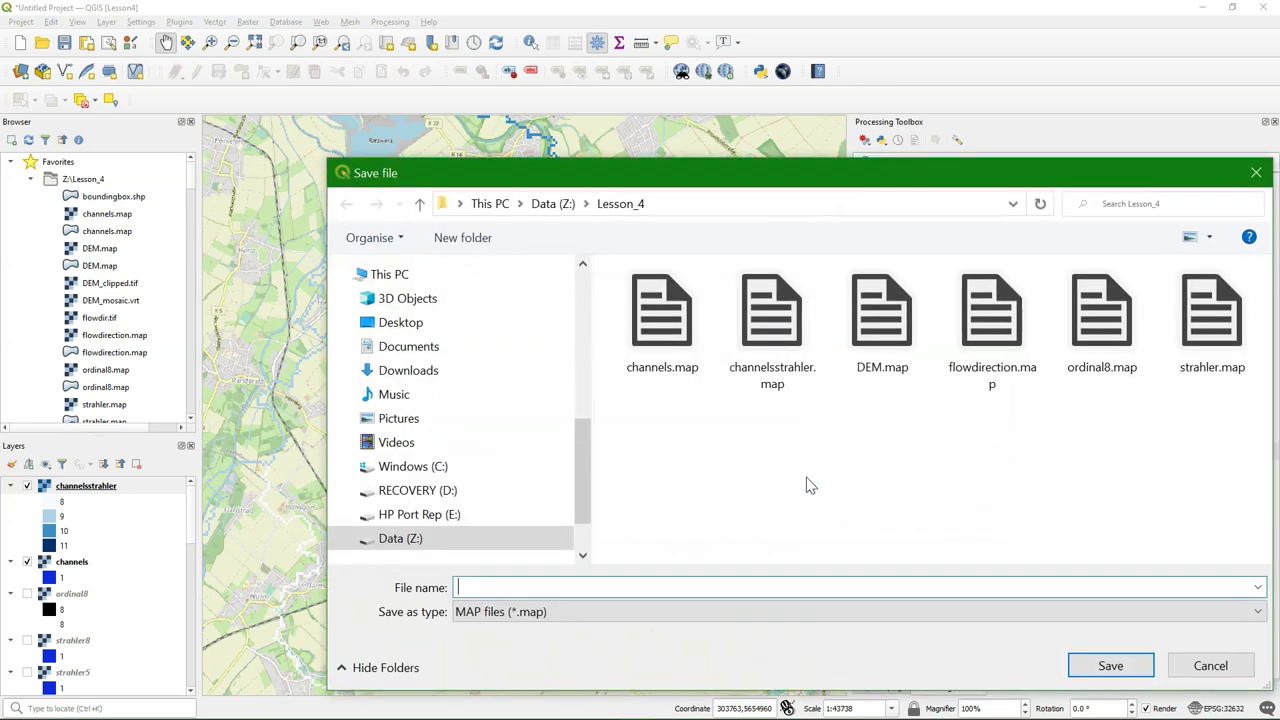
type("channel")
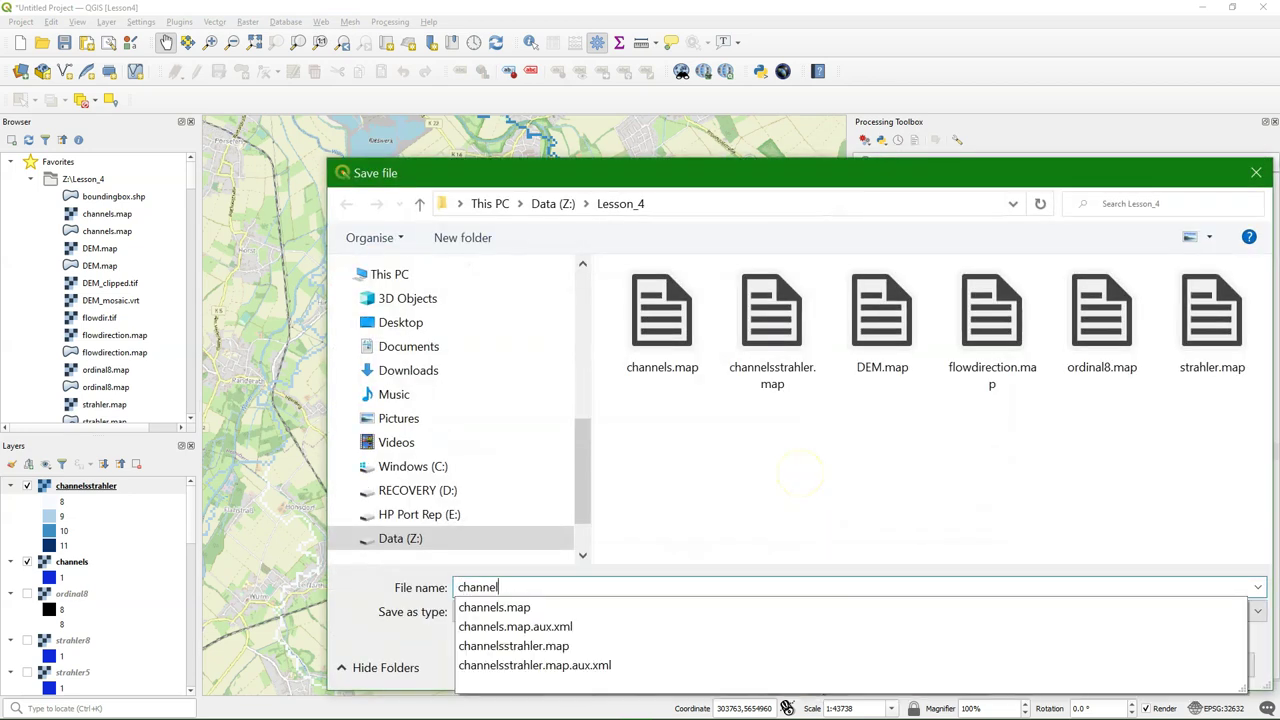
type("sthin")
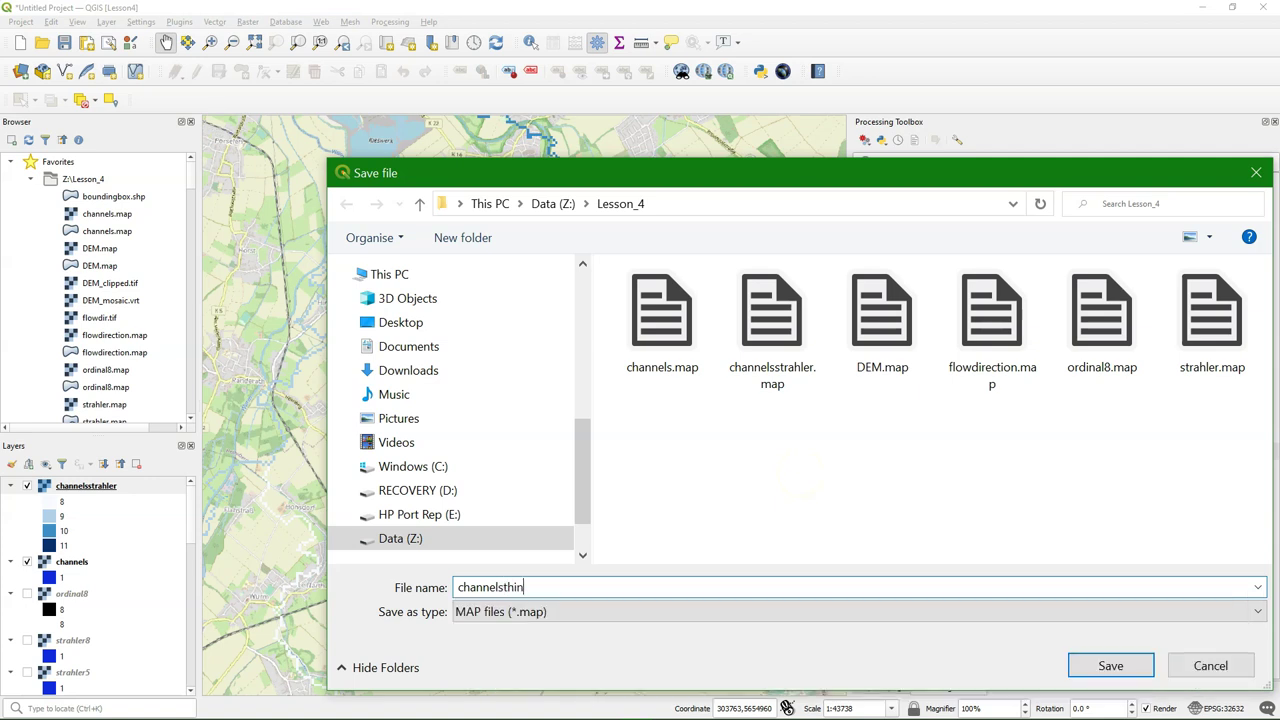
left_click(545, 612)
scroll(545, 400, "up", 5)
left_click(500, 110)
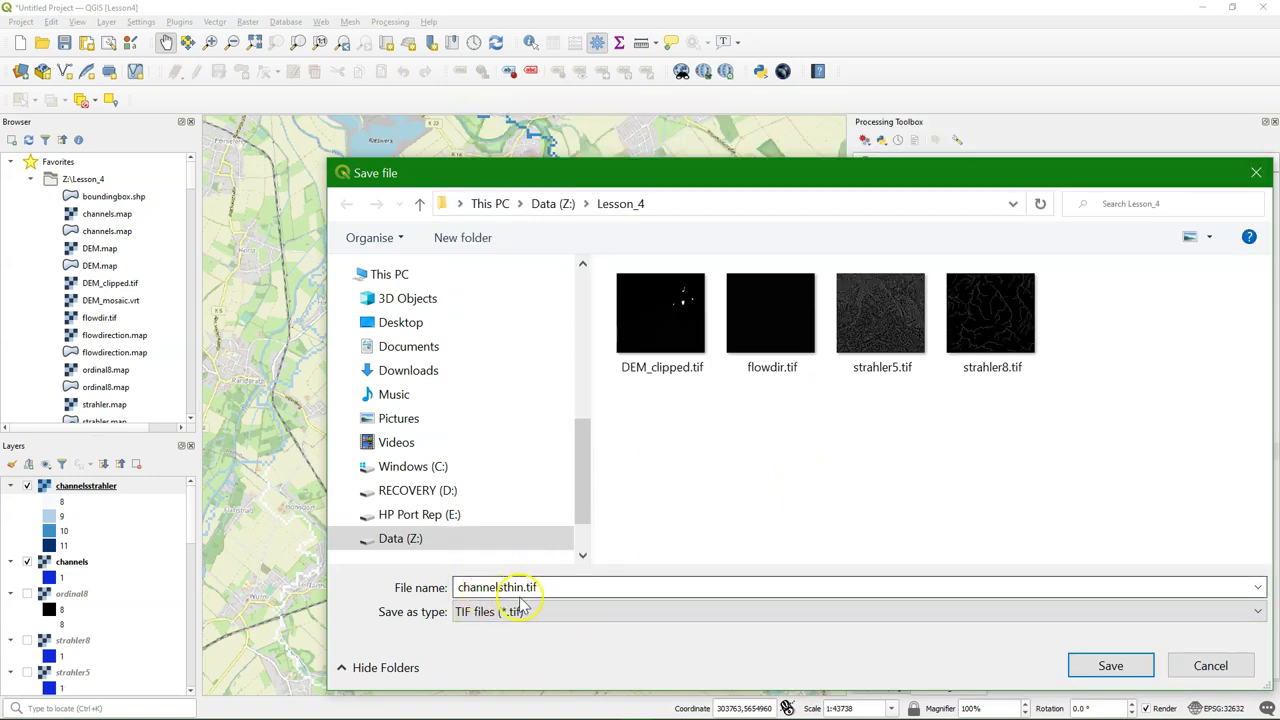
left_click(1110, 666)
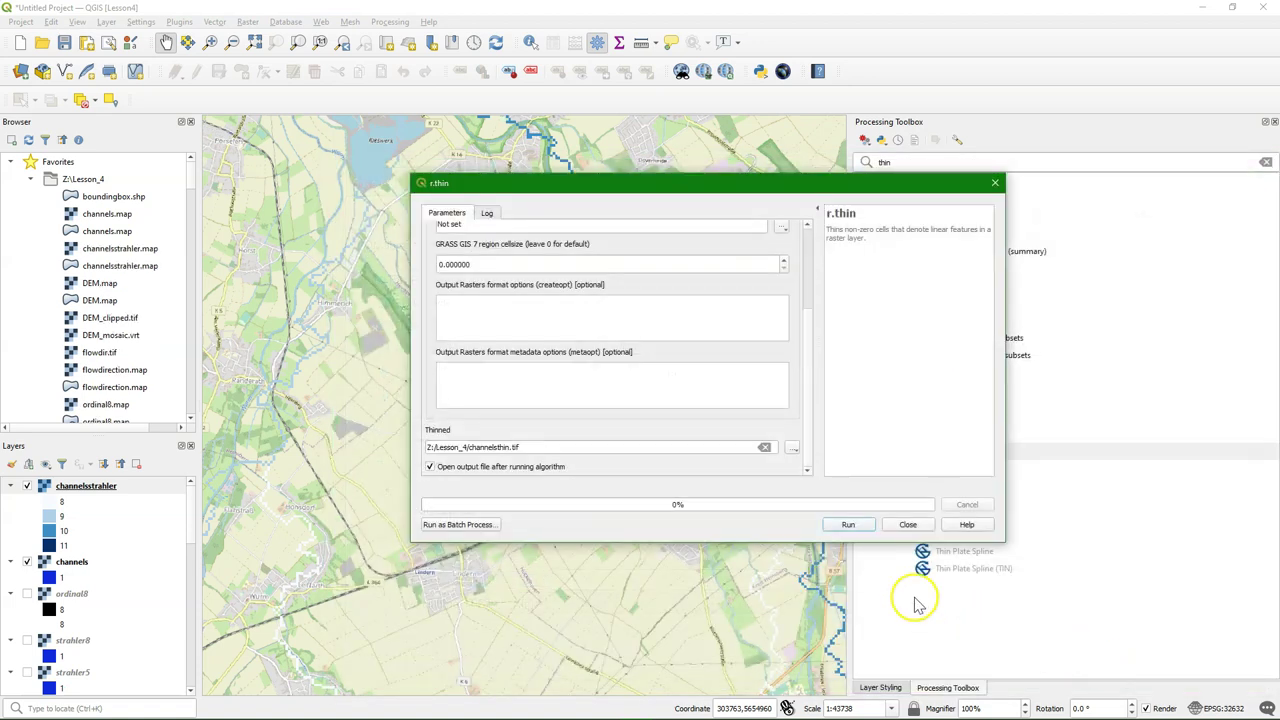
left_click(847, 525)
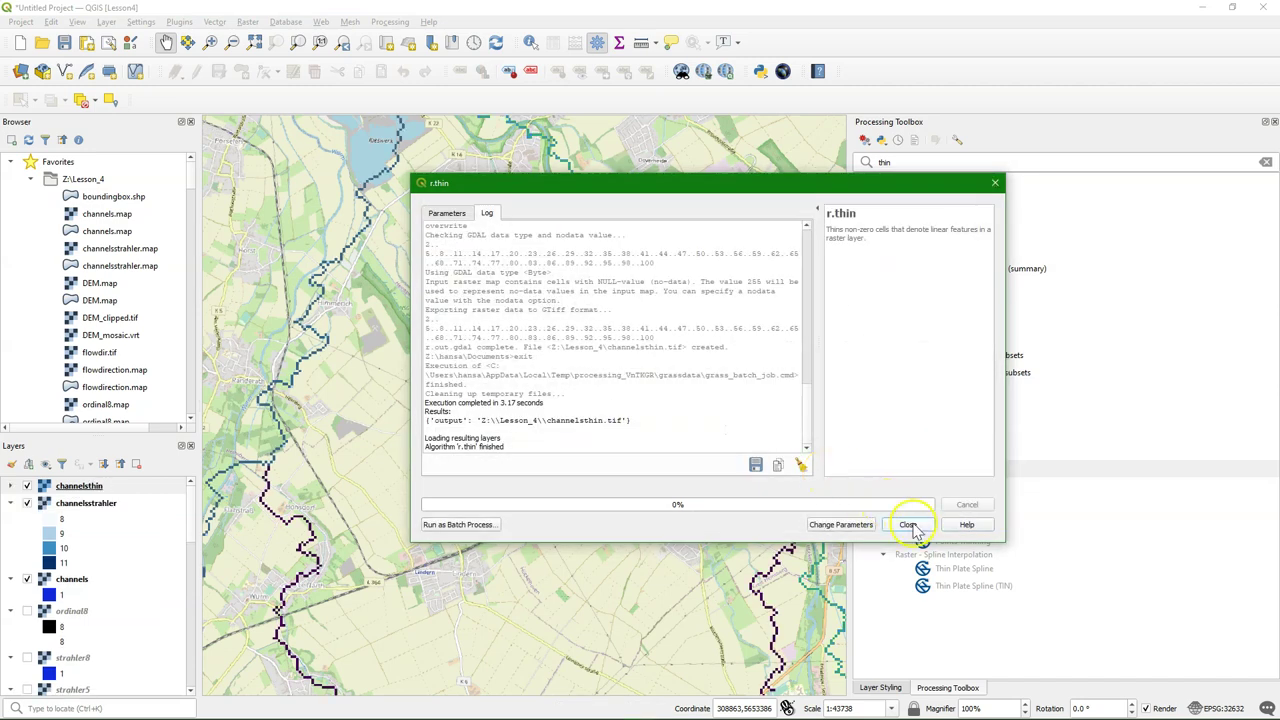
left_click(907, 524)
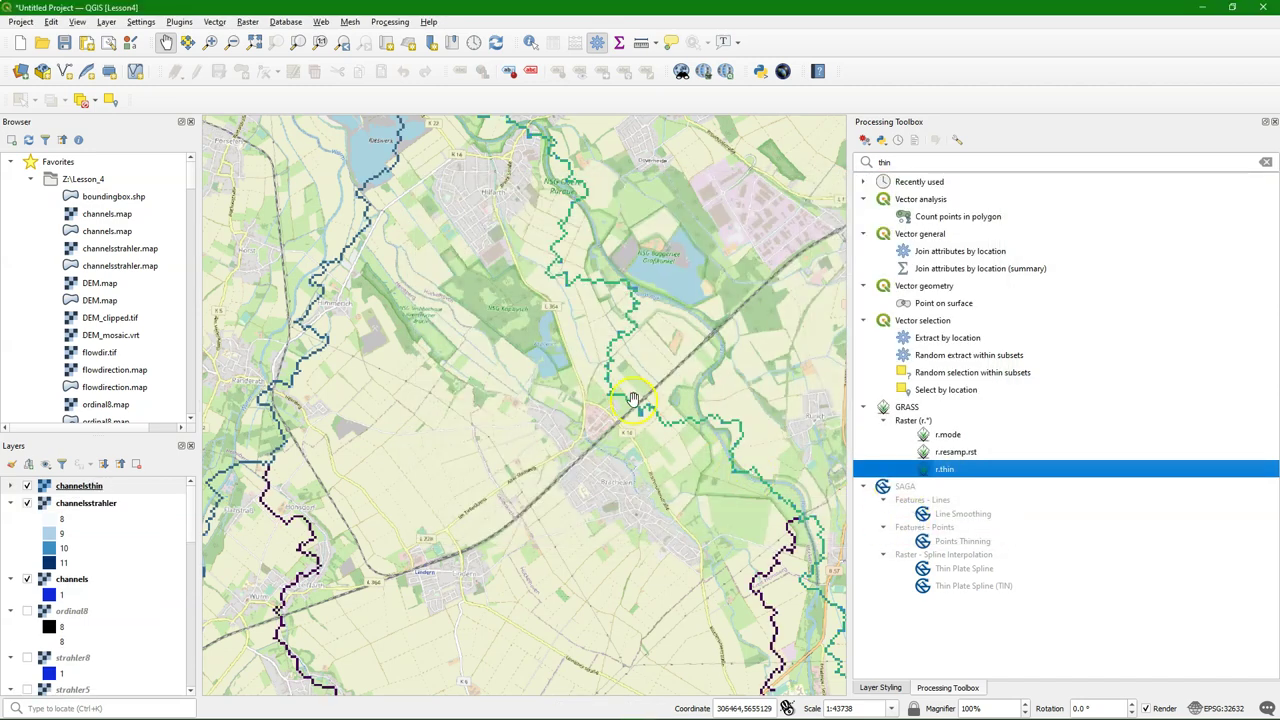
Zoom in and toggle channelsthin to compare it with Strahler, then search the toolbox for 'r.to'
scroll(640, 400, "up", 4)
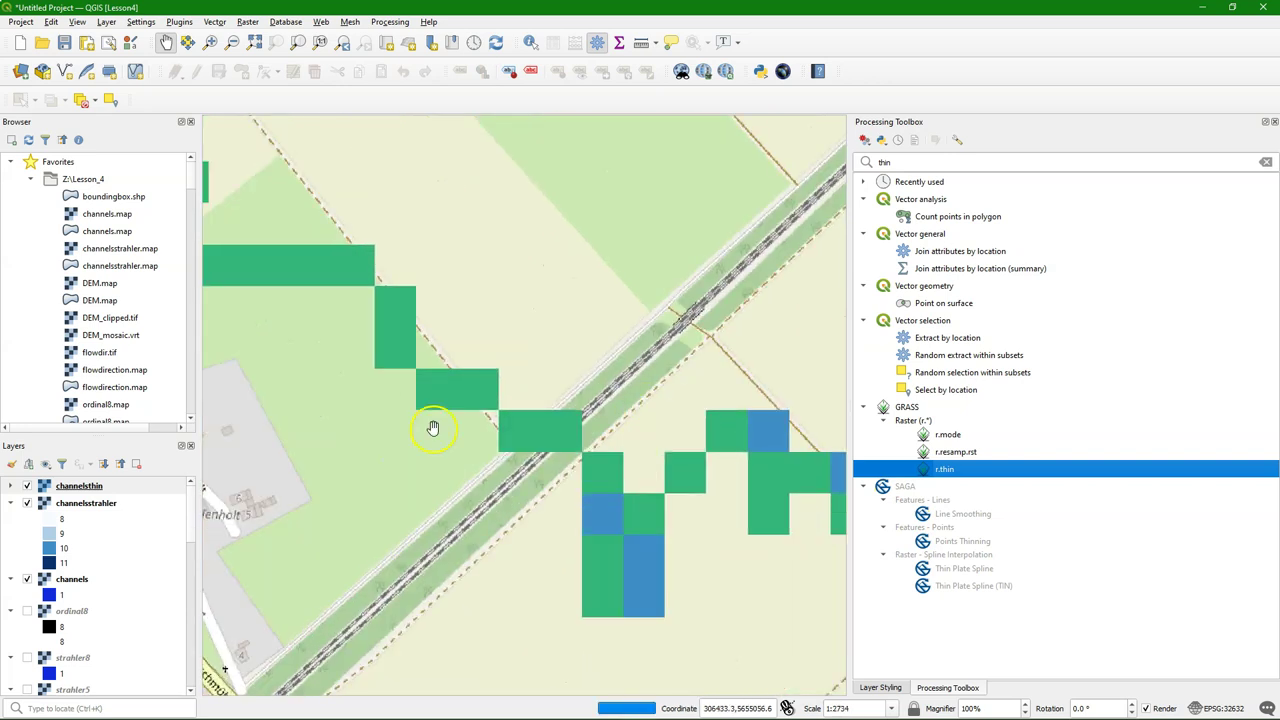
left_click(27, 487)
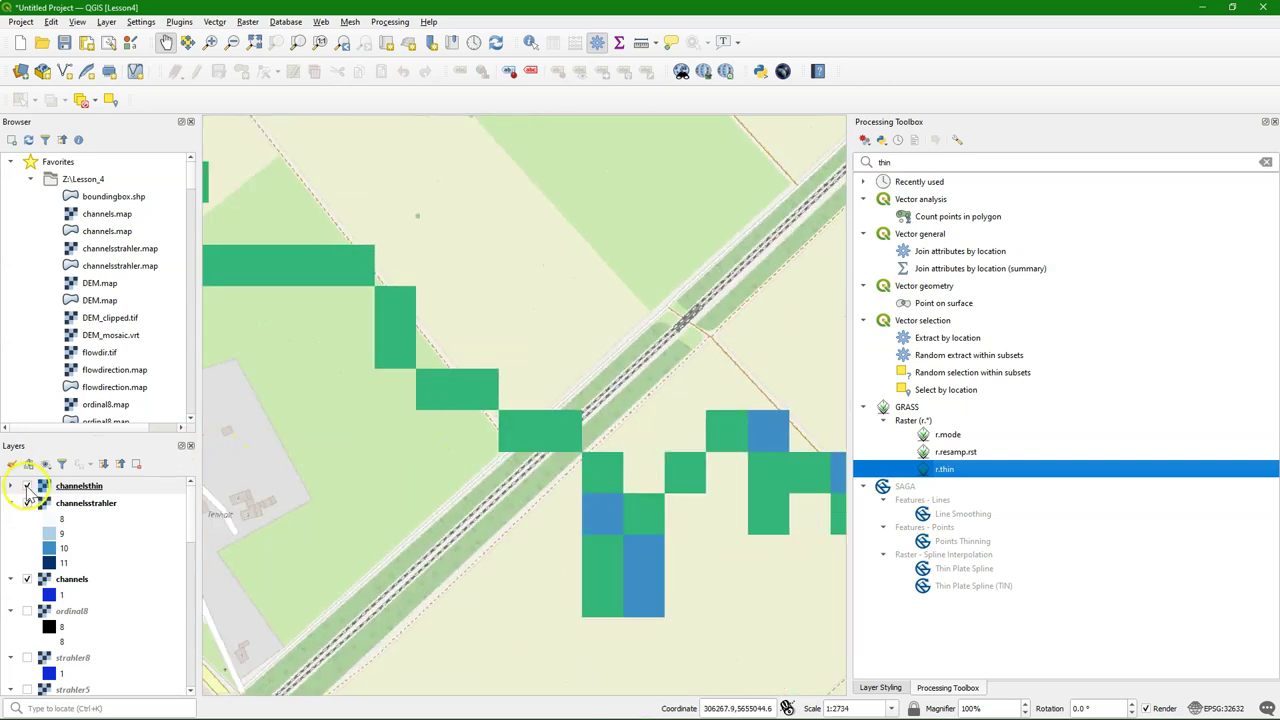
left_click(27, 487)
left_click(27, 487)
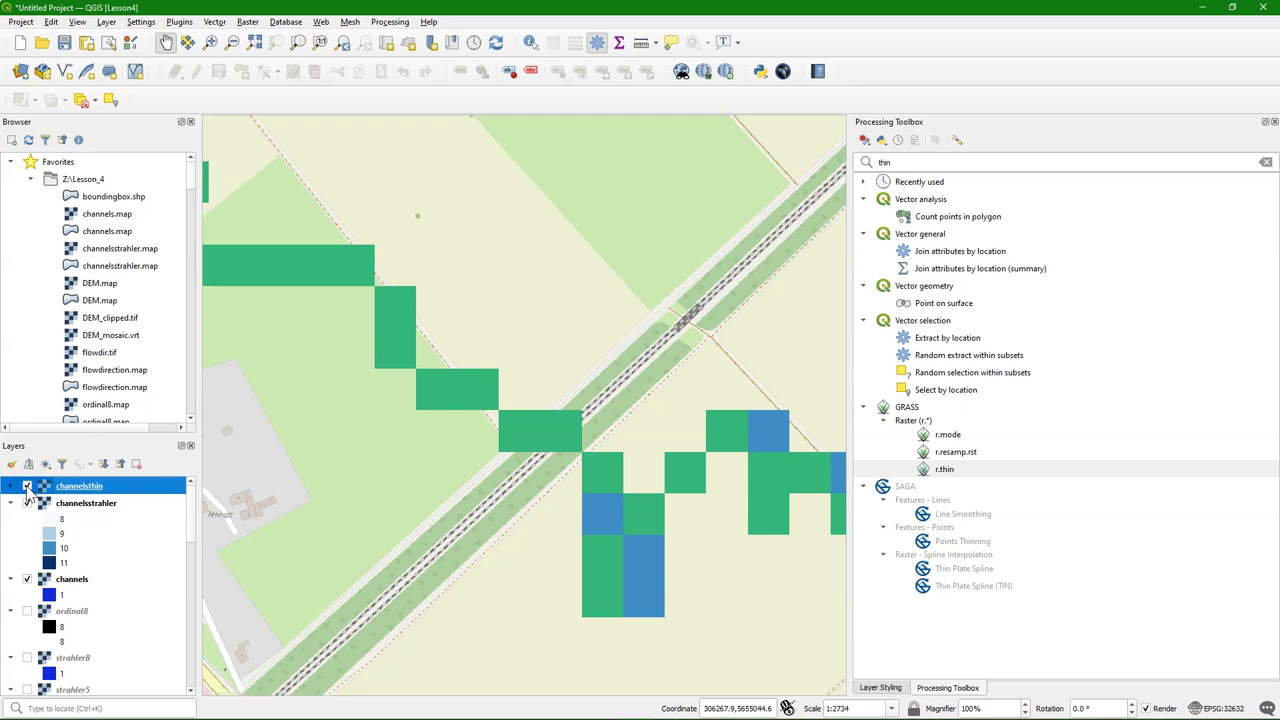
left_click(27, 487)
left_click(27, 487)
left_click(905, 162)
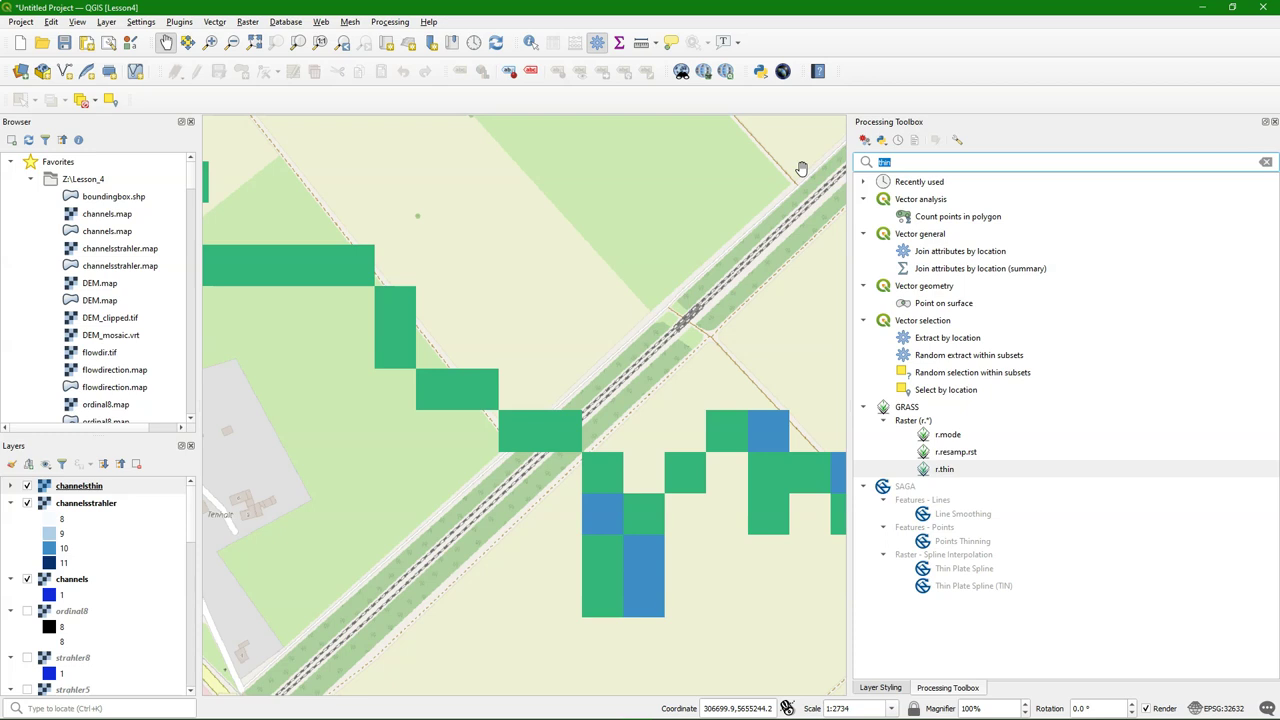
type("r.to")
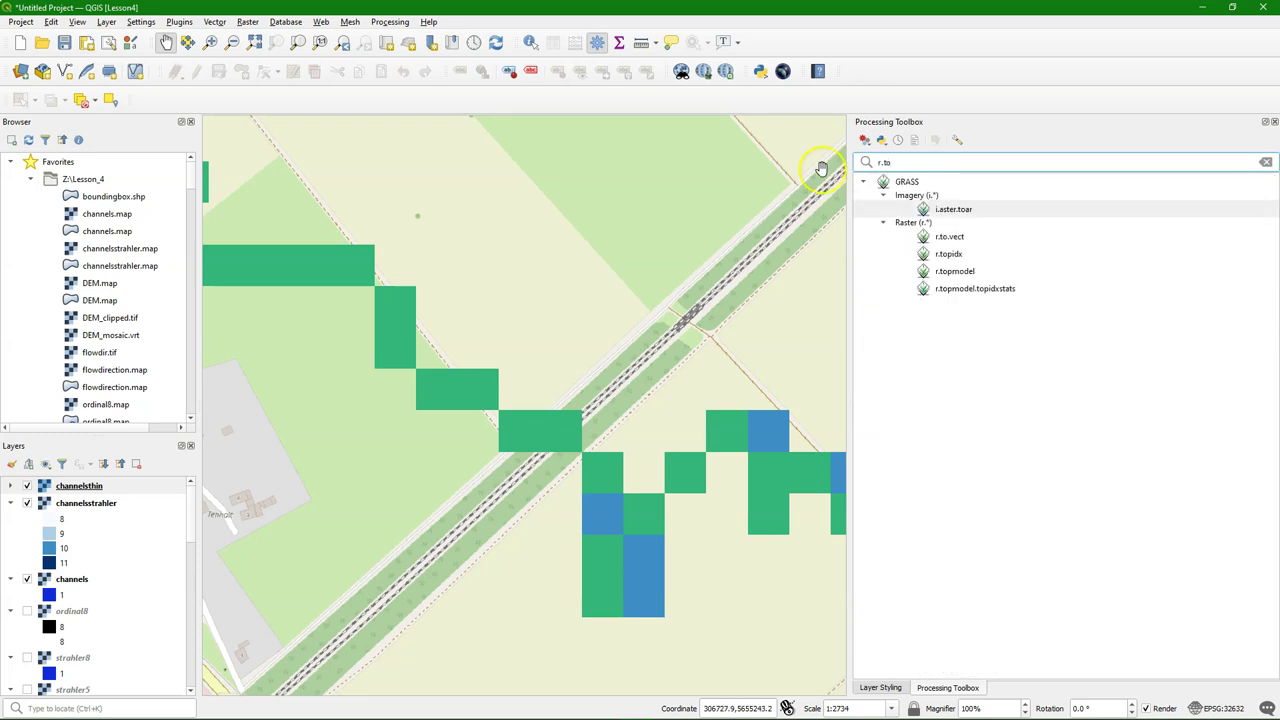
Open r.to.vect and set both the feature type and v.out.ogr output type to line
left_click(950, 237)
double_click(972, 238)
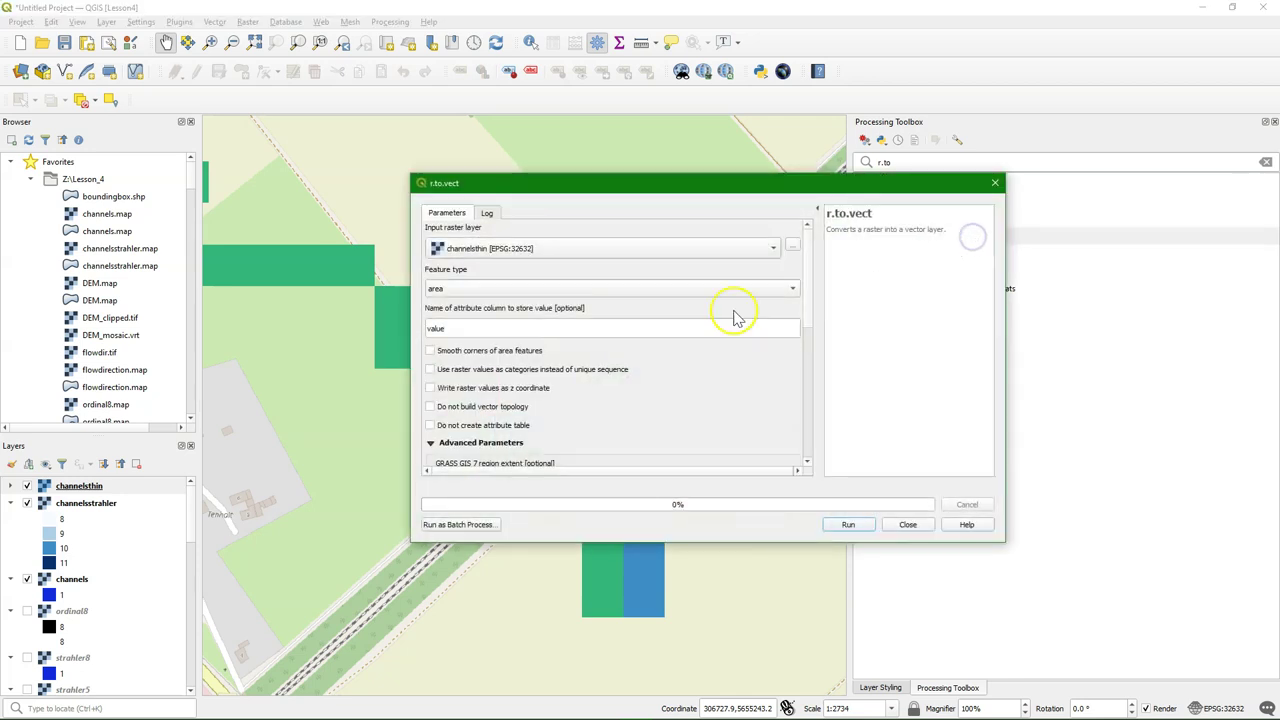
left_click(440, 290)
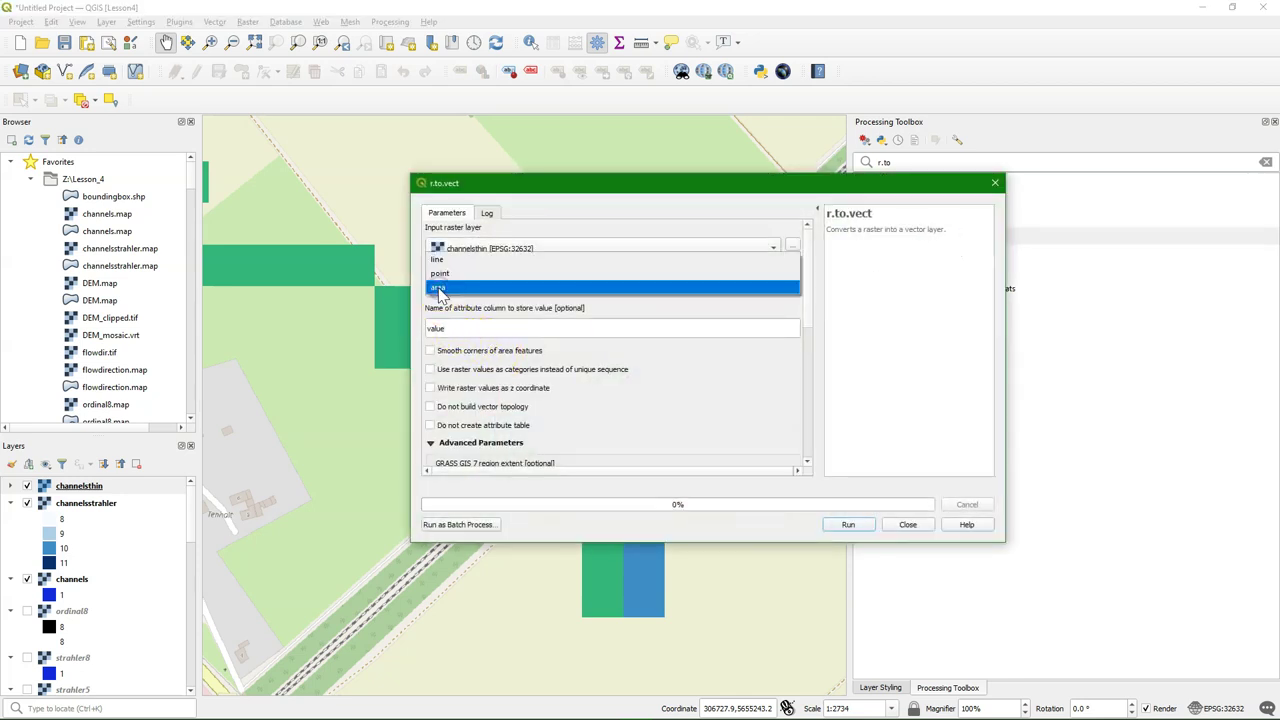
left_click(438, 259)
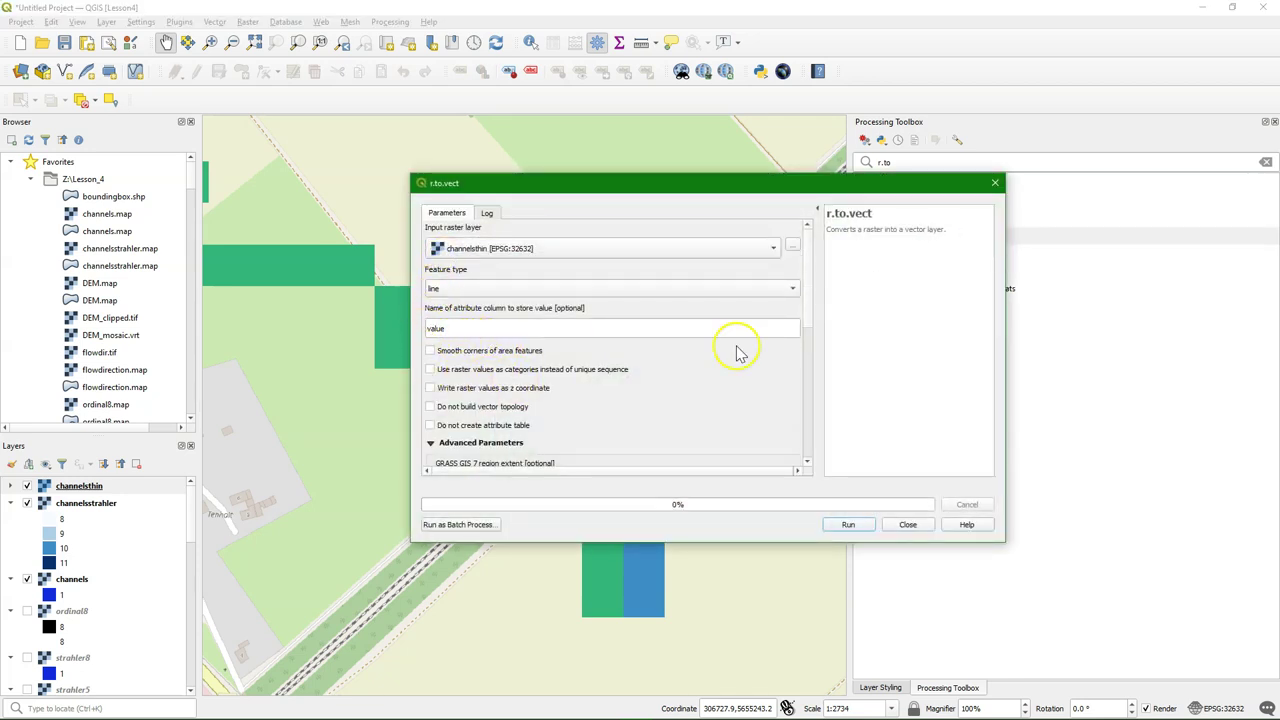
left_click_drag(810, 316, 808, 334)
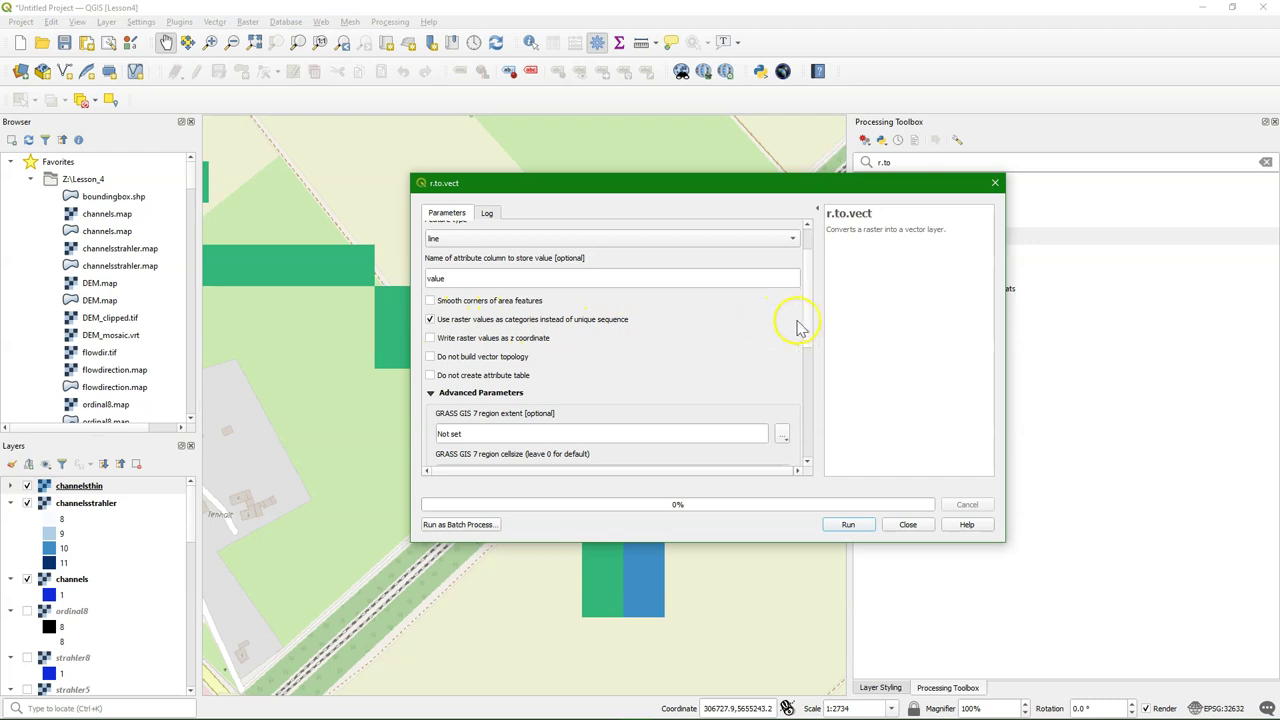
left_click_drag(812, 316, 800, 390)
left_click(491, 314)
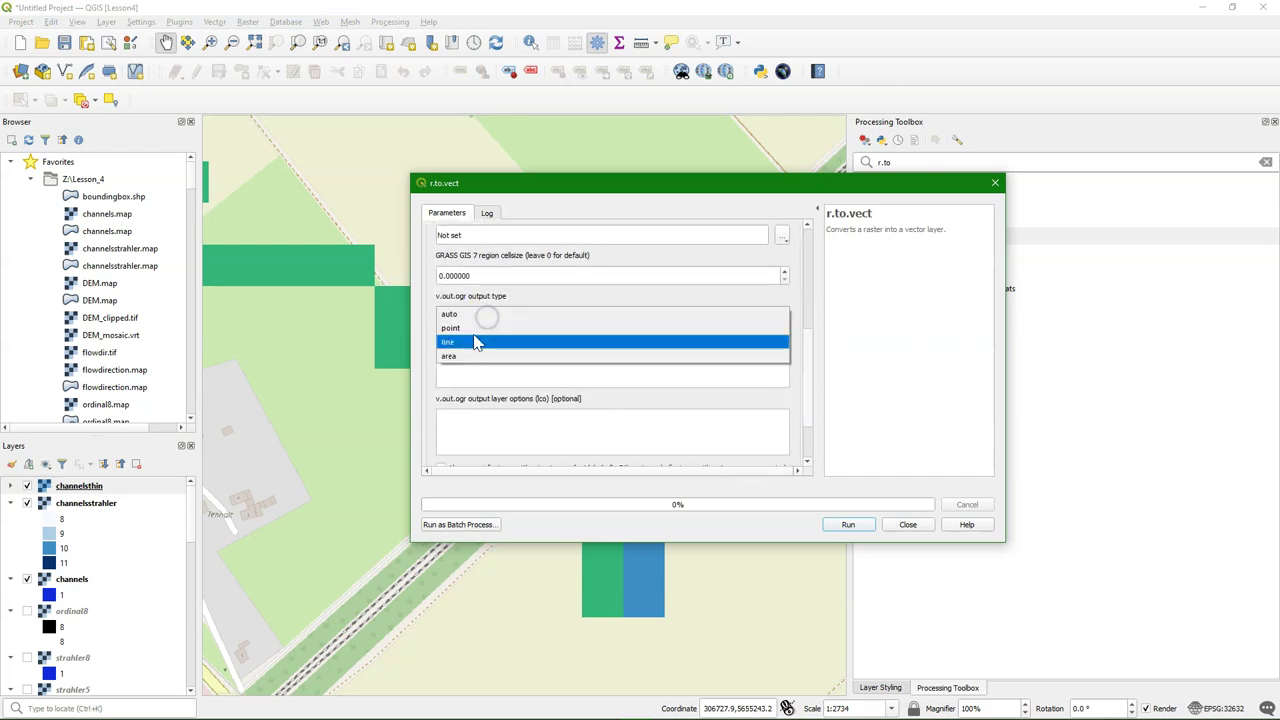
left_click(472, 343)
left_click_drag(808, 334, 808, 368)
Save the vectorized output as channels.shp and run the conversion
left_click(792, 438)
left_click(808, 468)
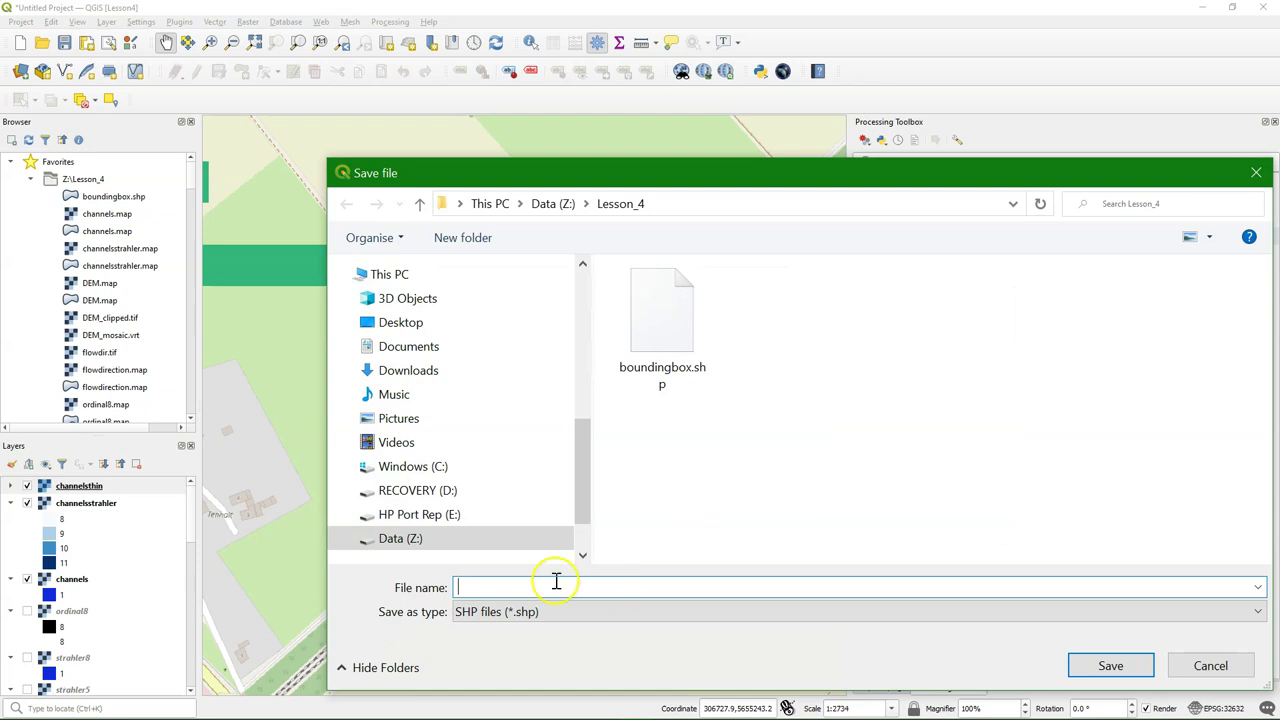
type("channe")
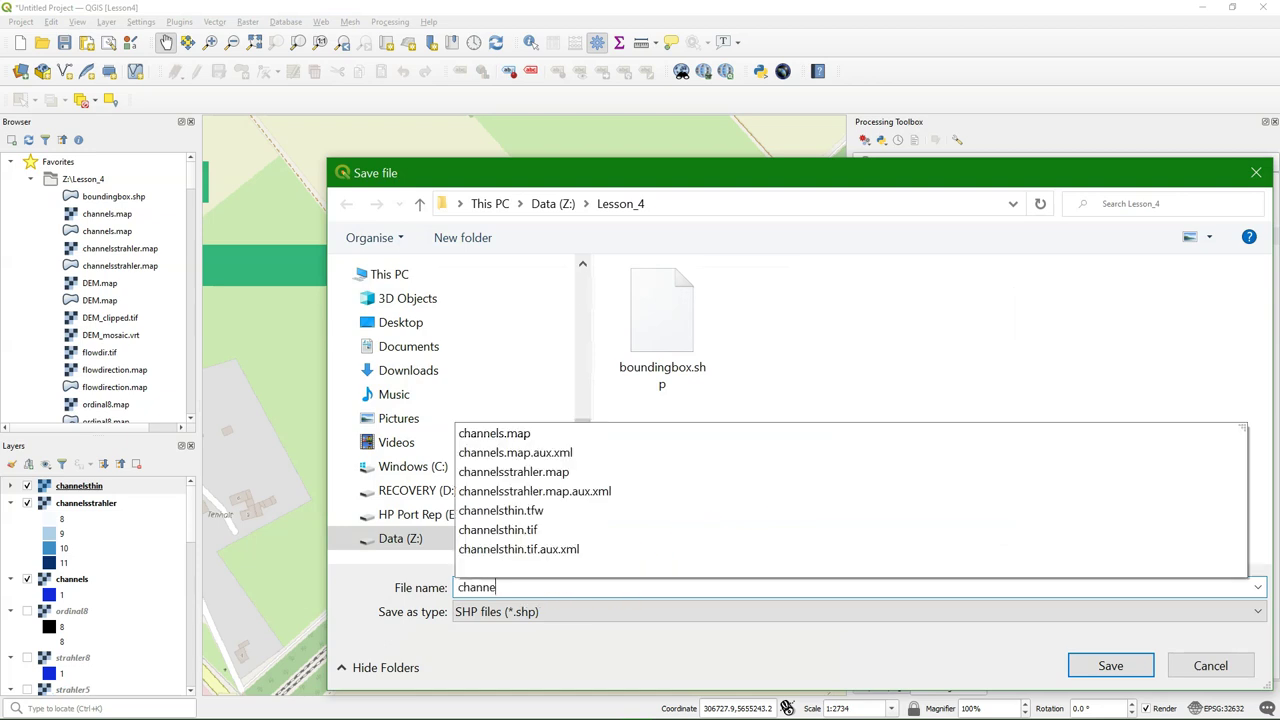
type("ls")
left_click(491, 658)
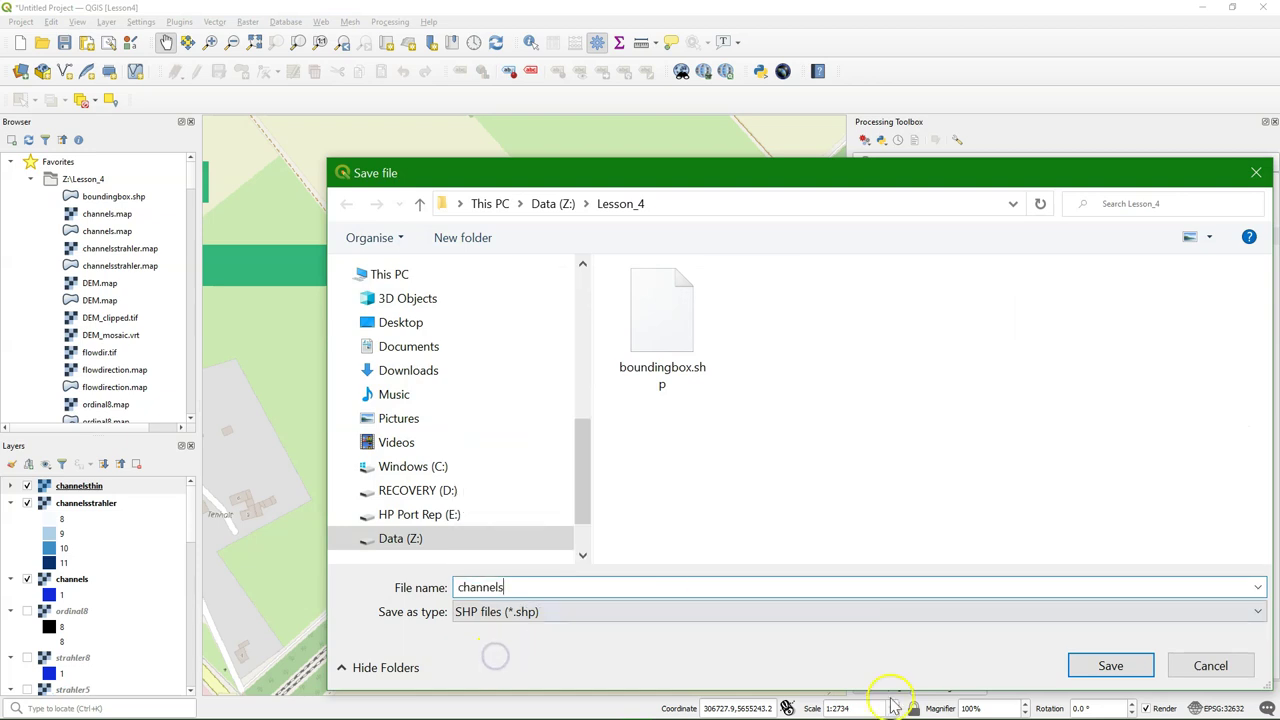
left_click(1107, 684)
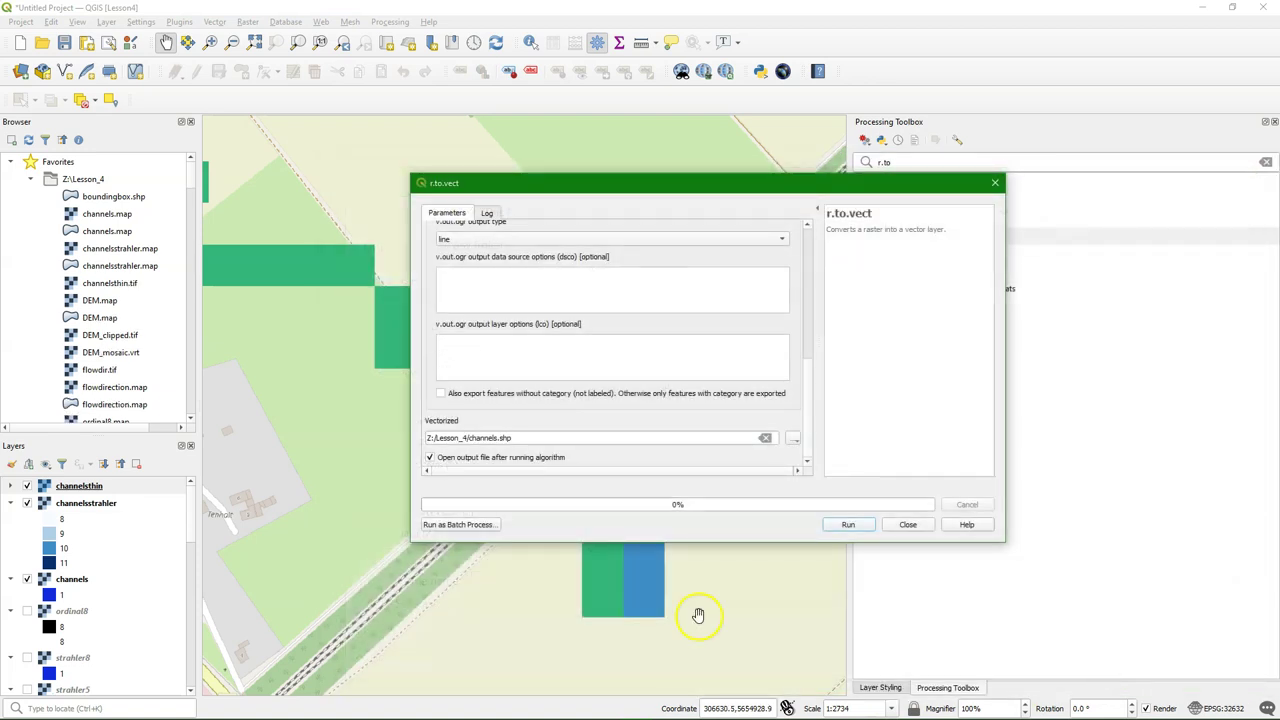
left_click(847, 527)
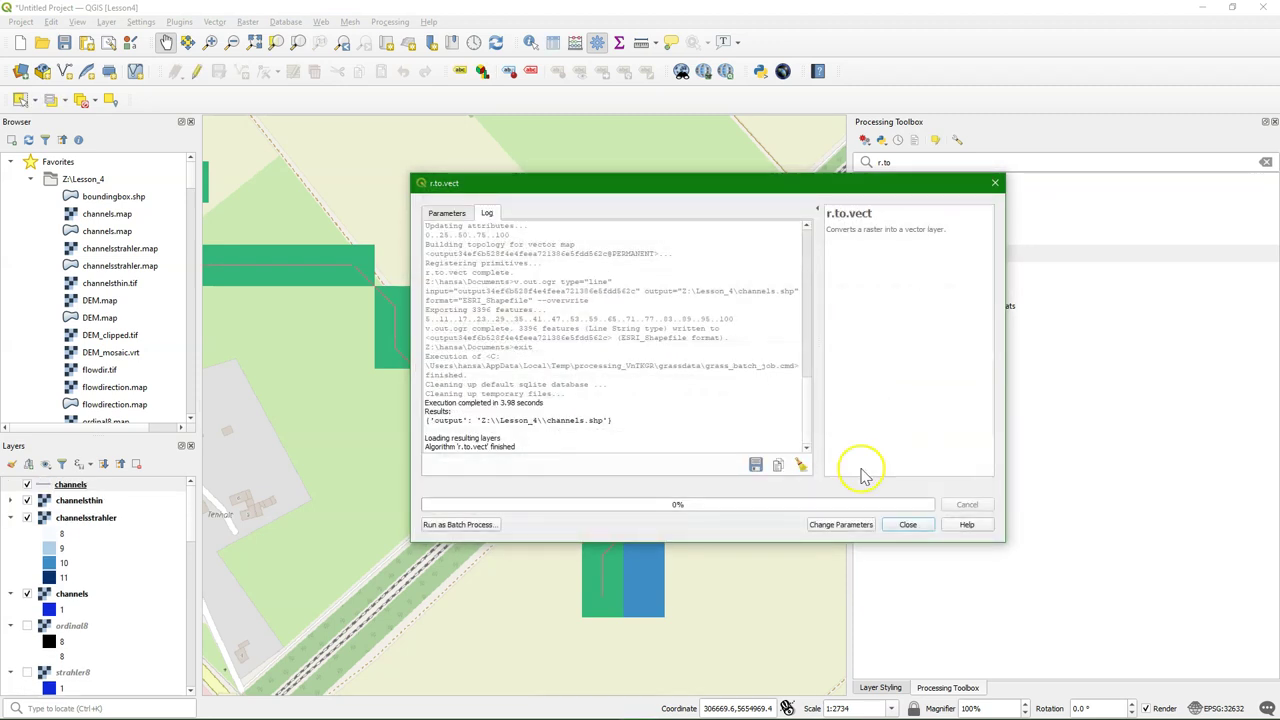
Close the finished r.to.vect conversion and zoom to the full extent of the channels layer
left_click(920, 525)
scroll(603, 390, "down", 1)
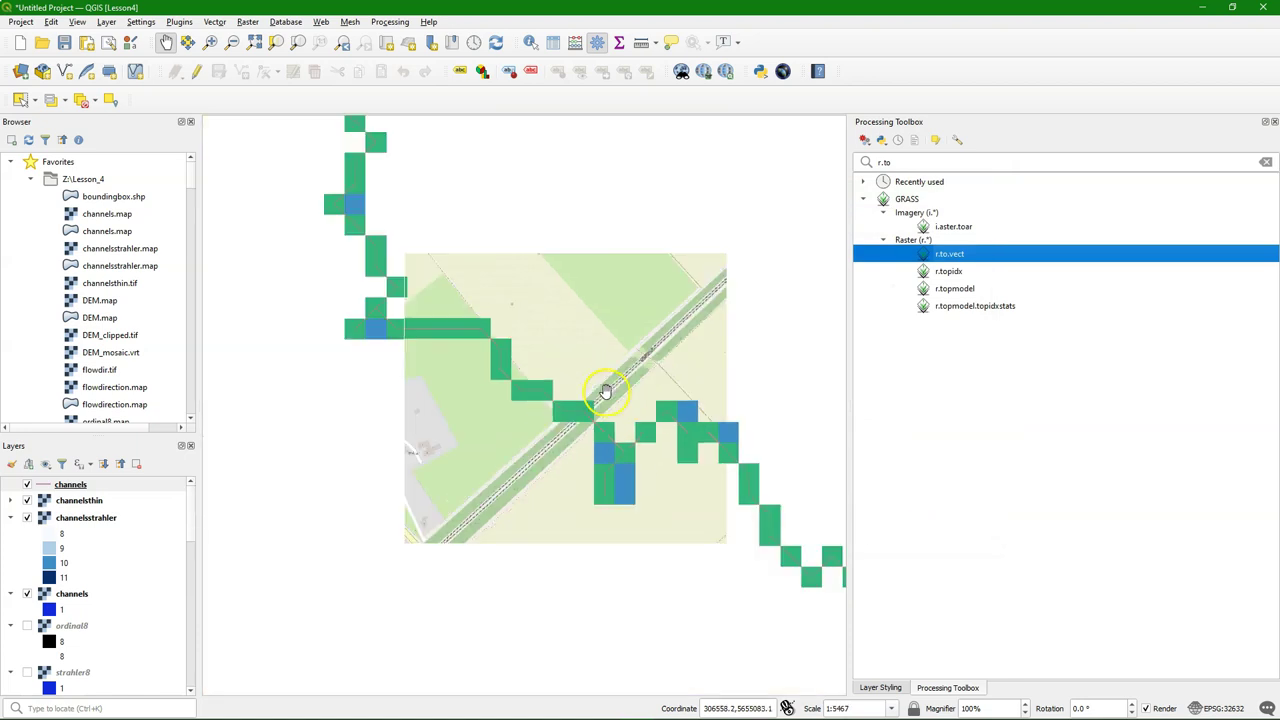
scroll(605, 392, "down", 1)
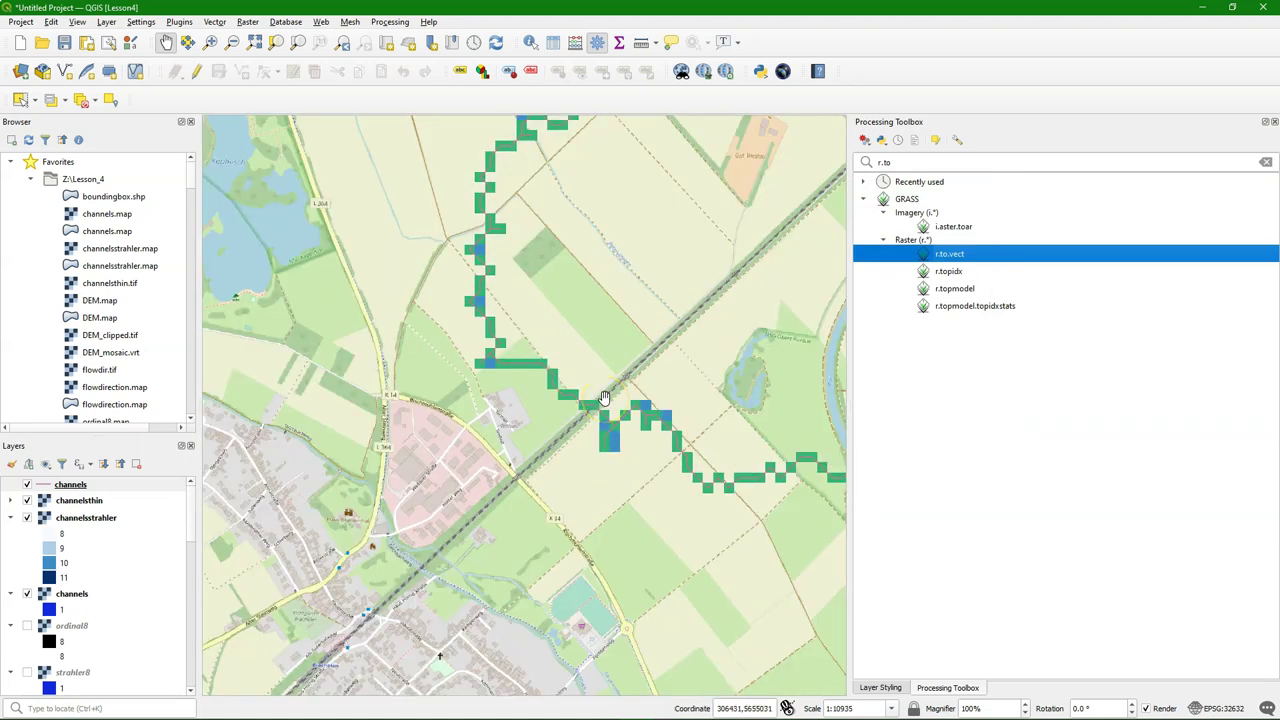
right_click(70, 484)
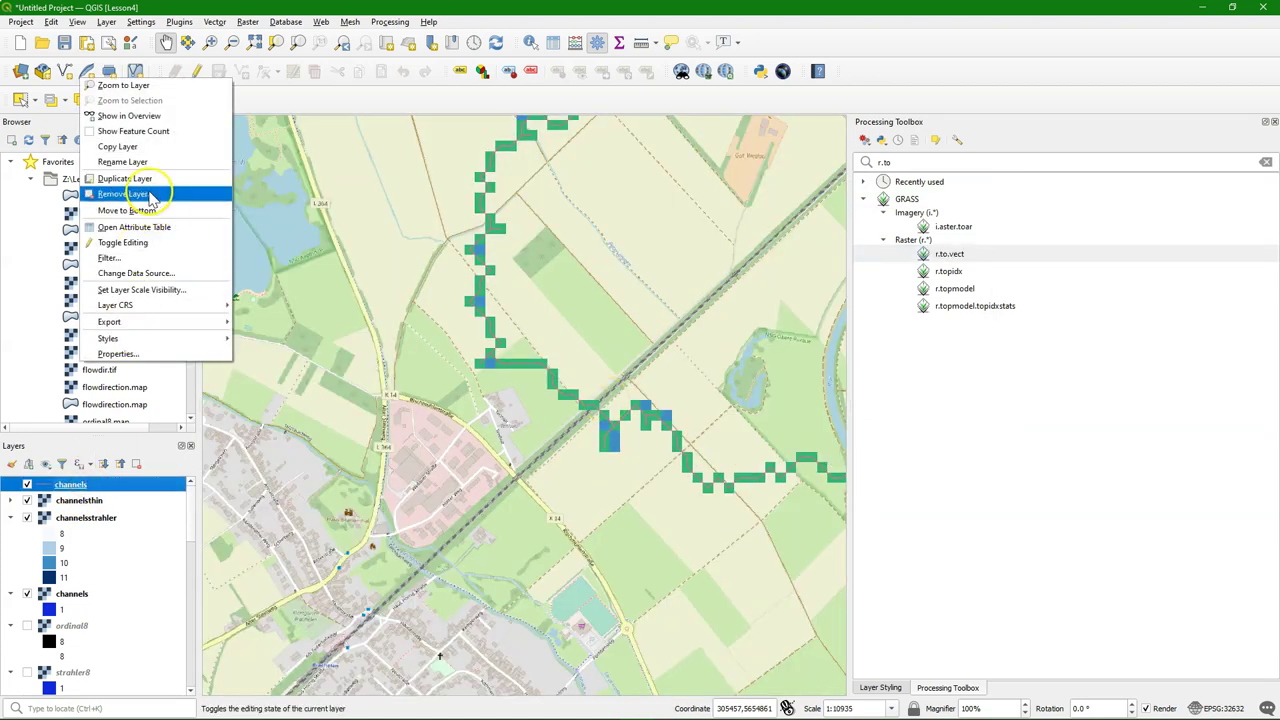
left_click(110, 88)
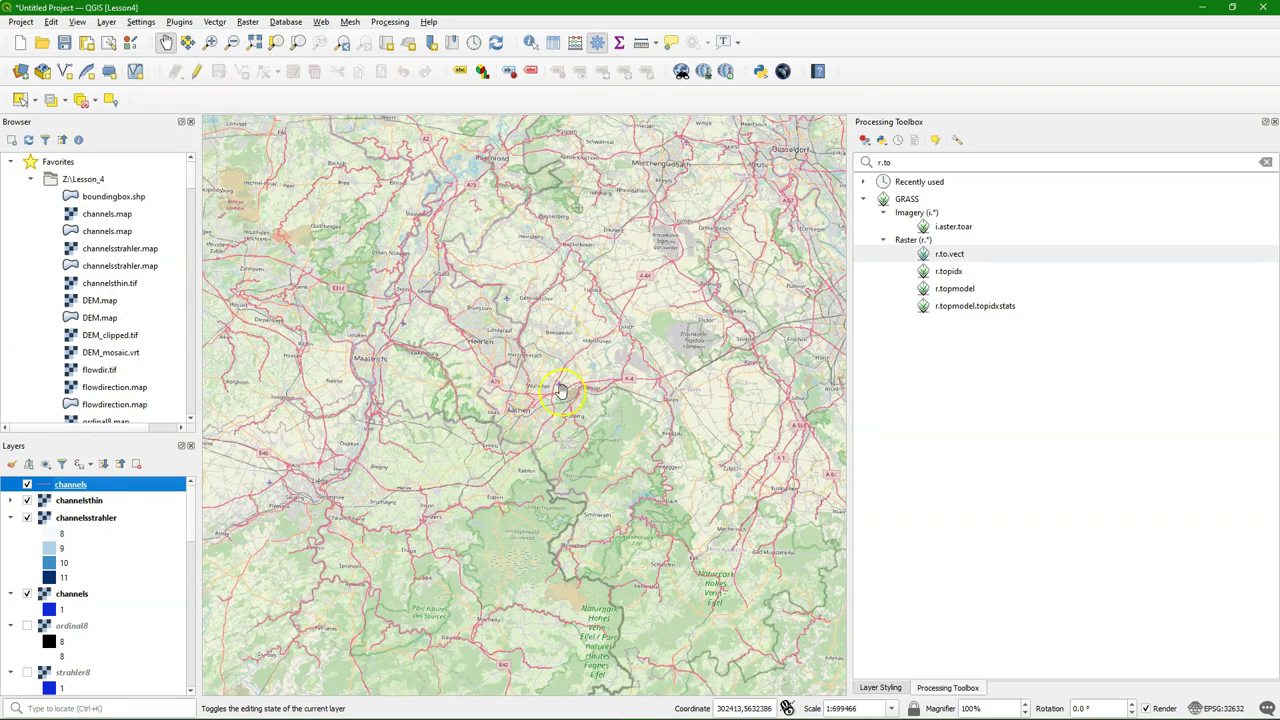
scroll(514, 358, "up", 1)
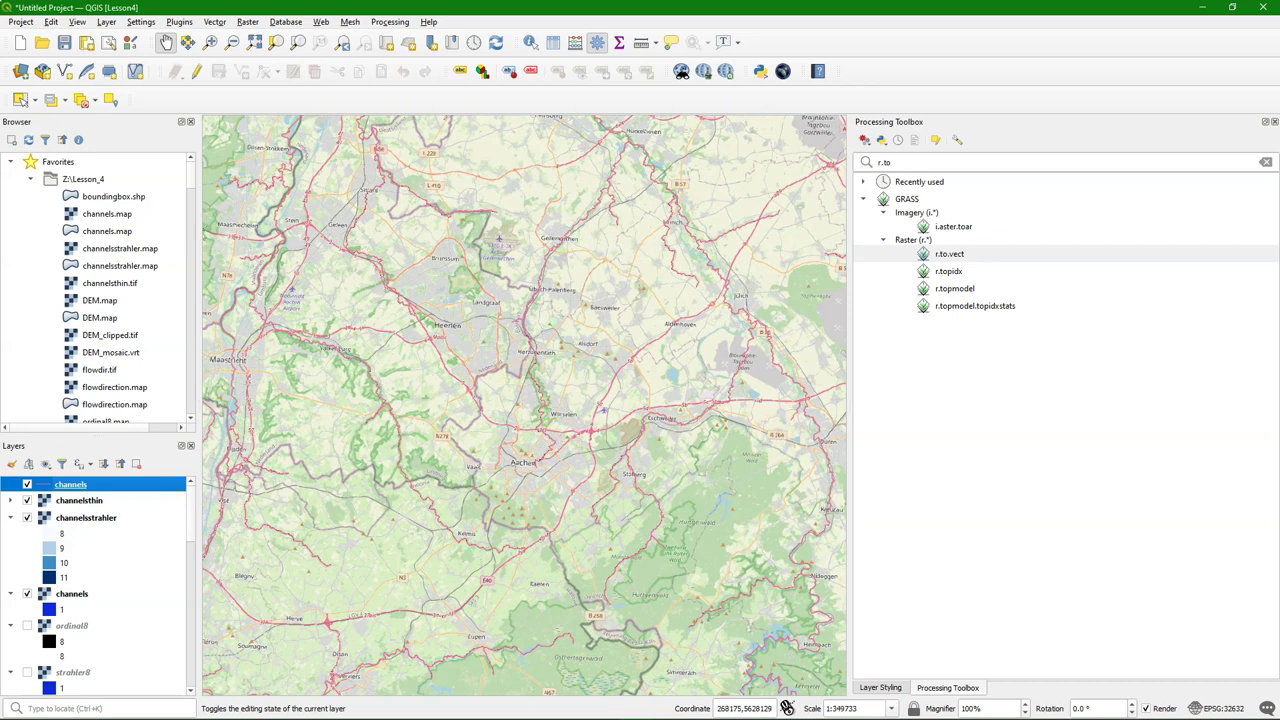
left_click(25, 408)
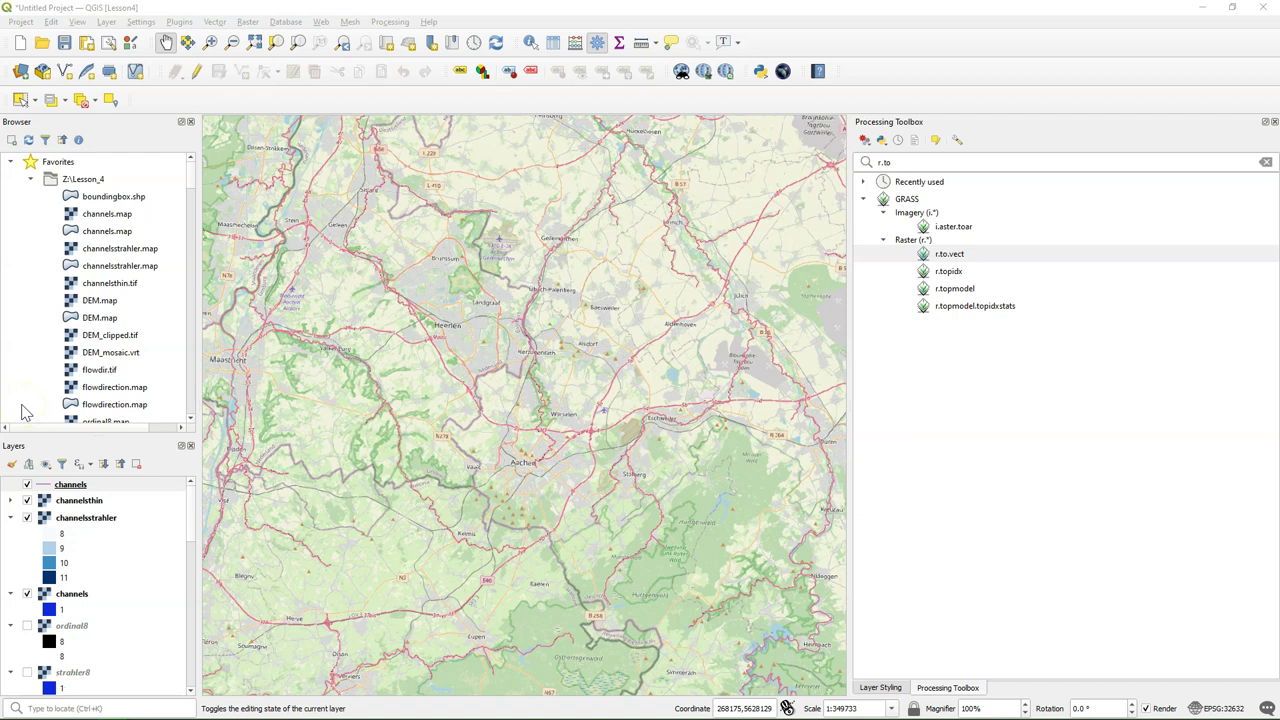
Open the channels attribute table and launch its Field Calculator
right_click(64, 486)
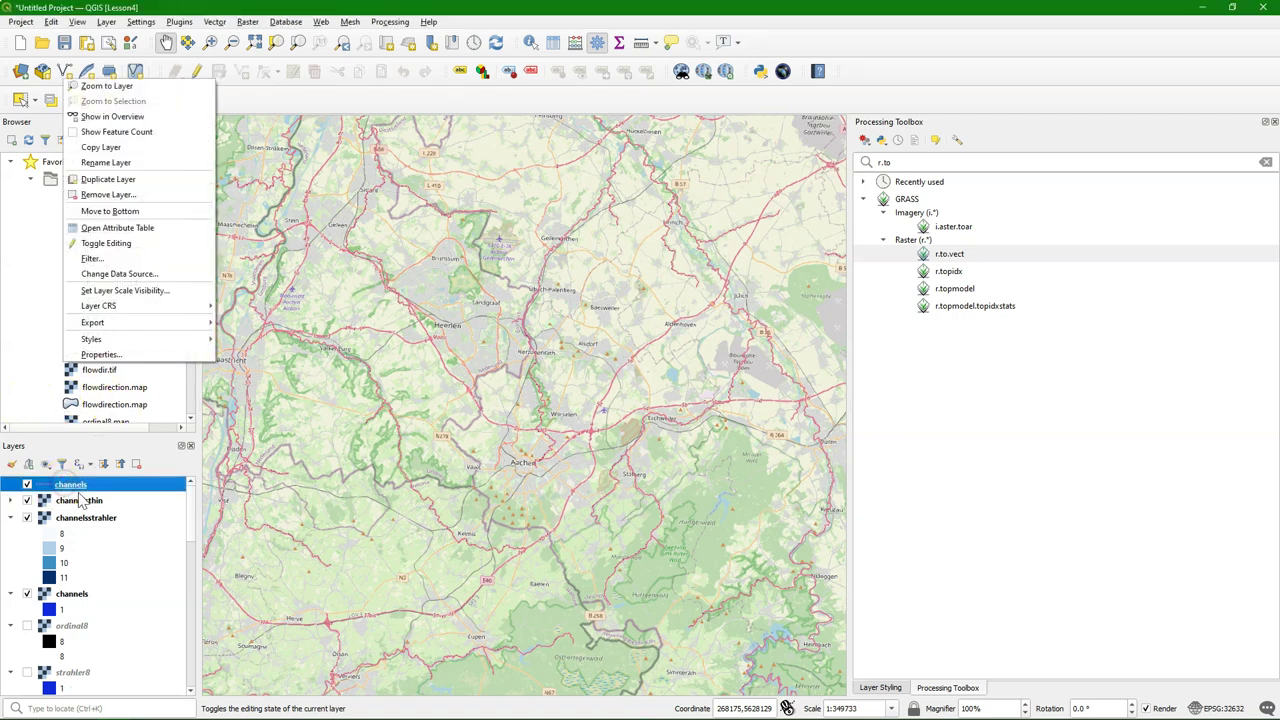
left_click(143, 227)
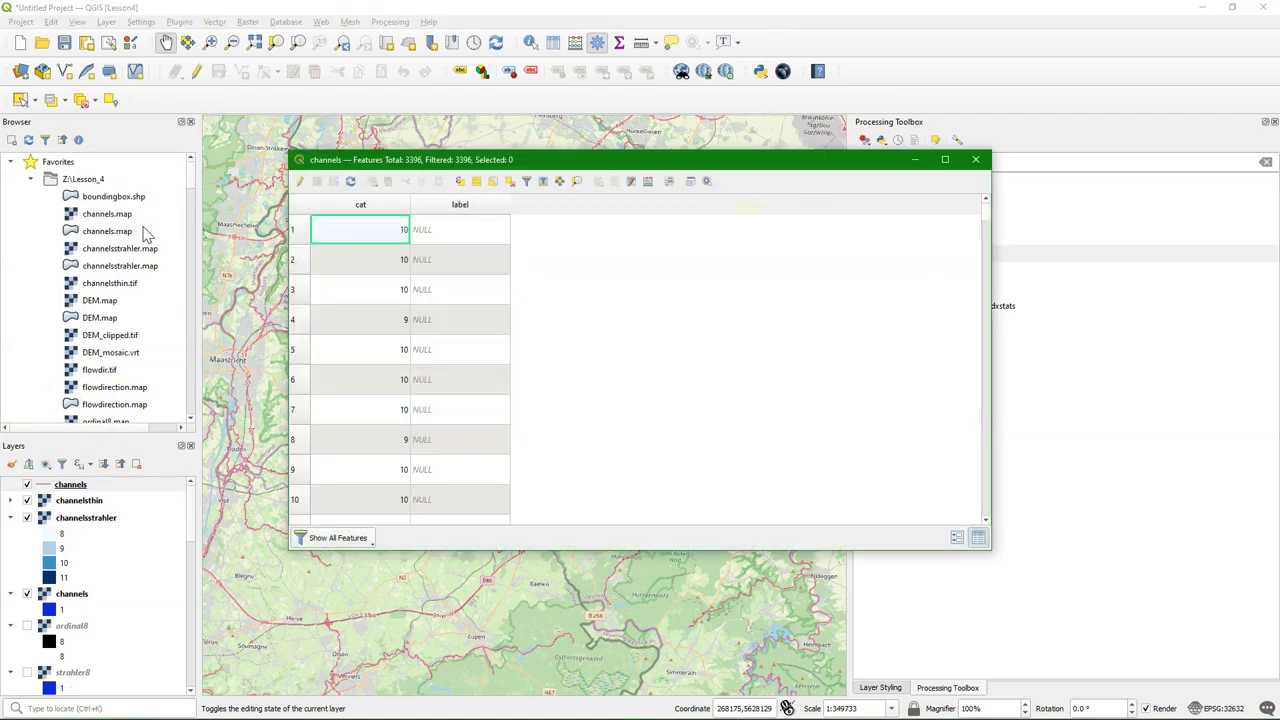
left_click(650, 182)
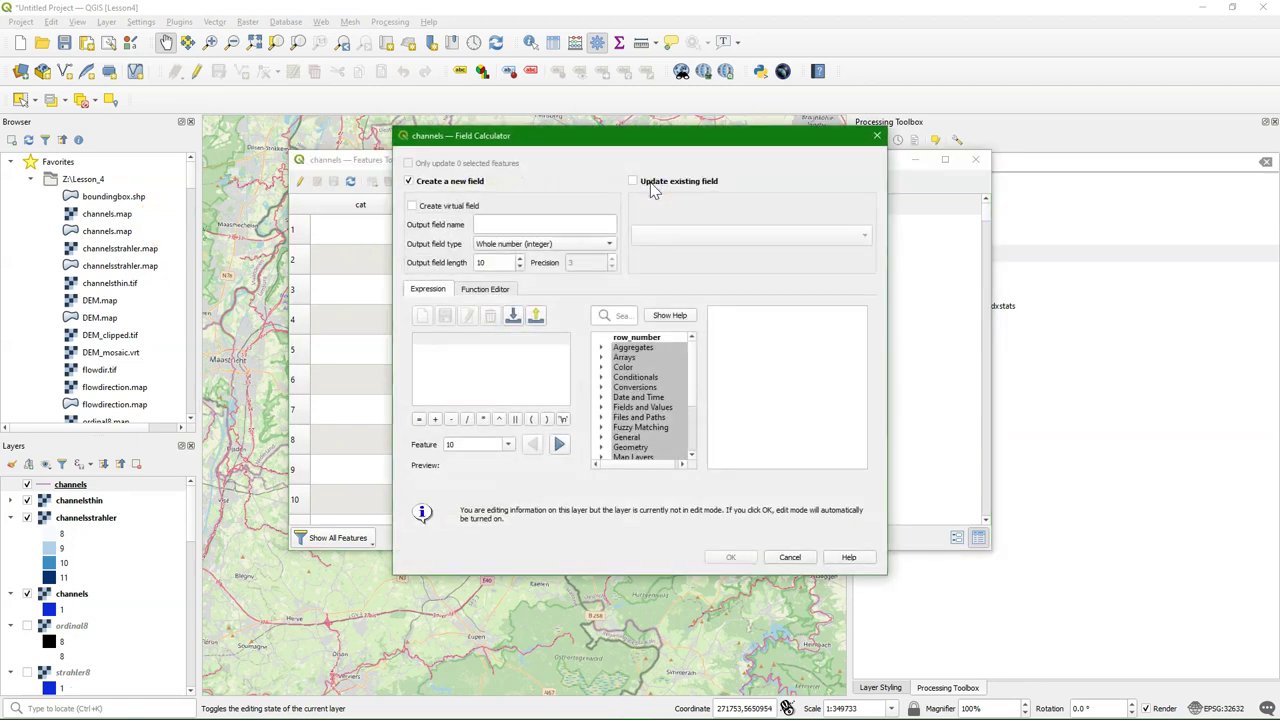
Name the new output field ORDER with a field length of 1
left_click(519, 223)
type("ORDER")
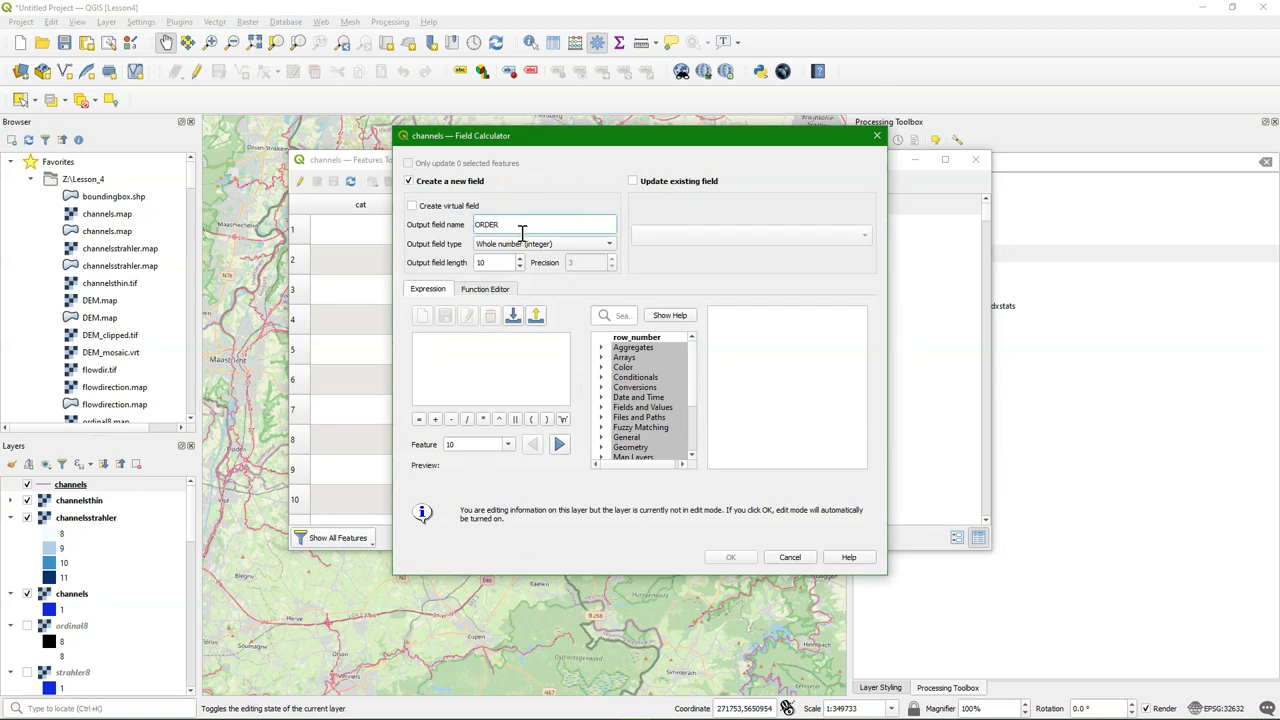
double_click(495, 262)
key("BackSpace")
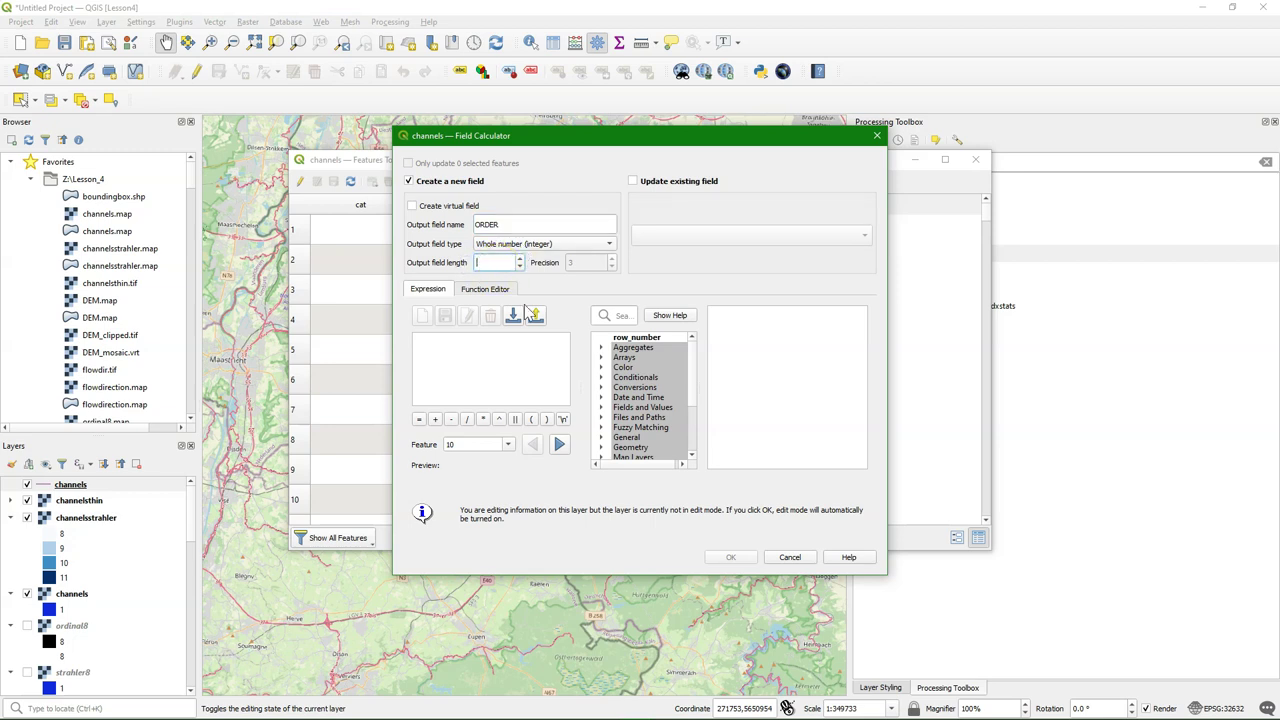
type("1")
Begin the expression with CASE WHEN "cat" = 8 THEN 1
left_click(467, 344)
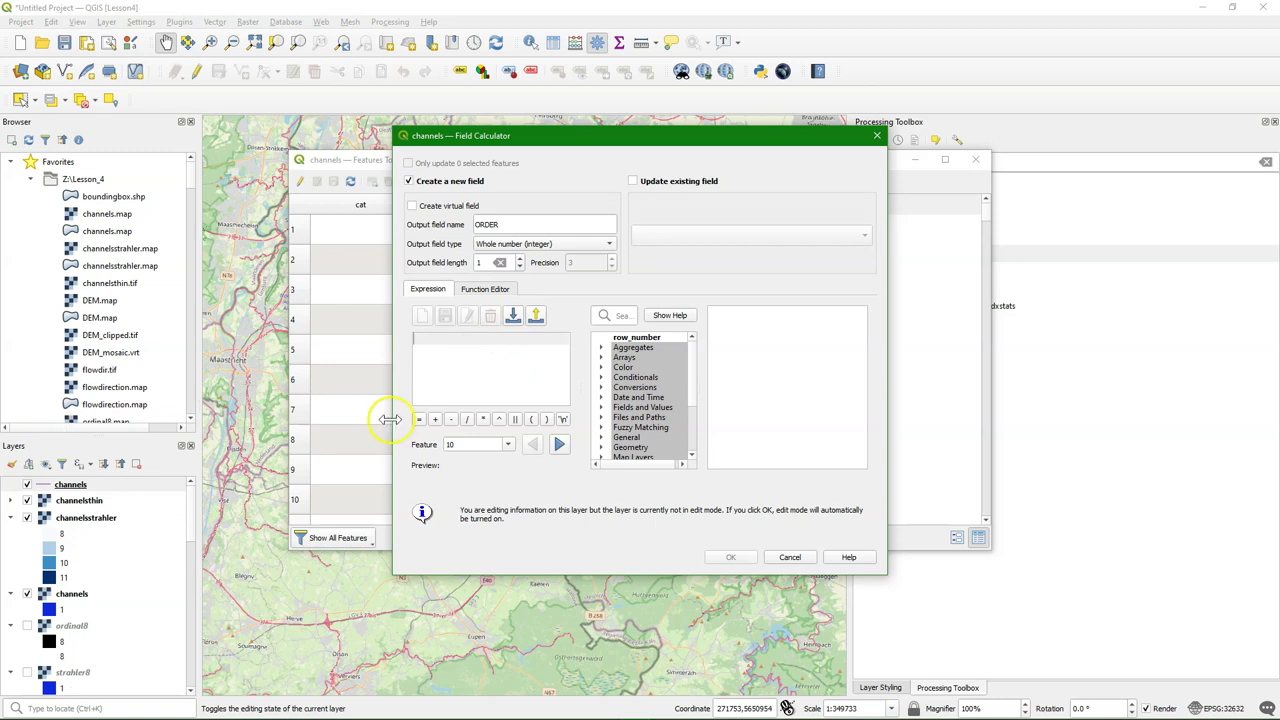
type("CASE")
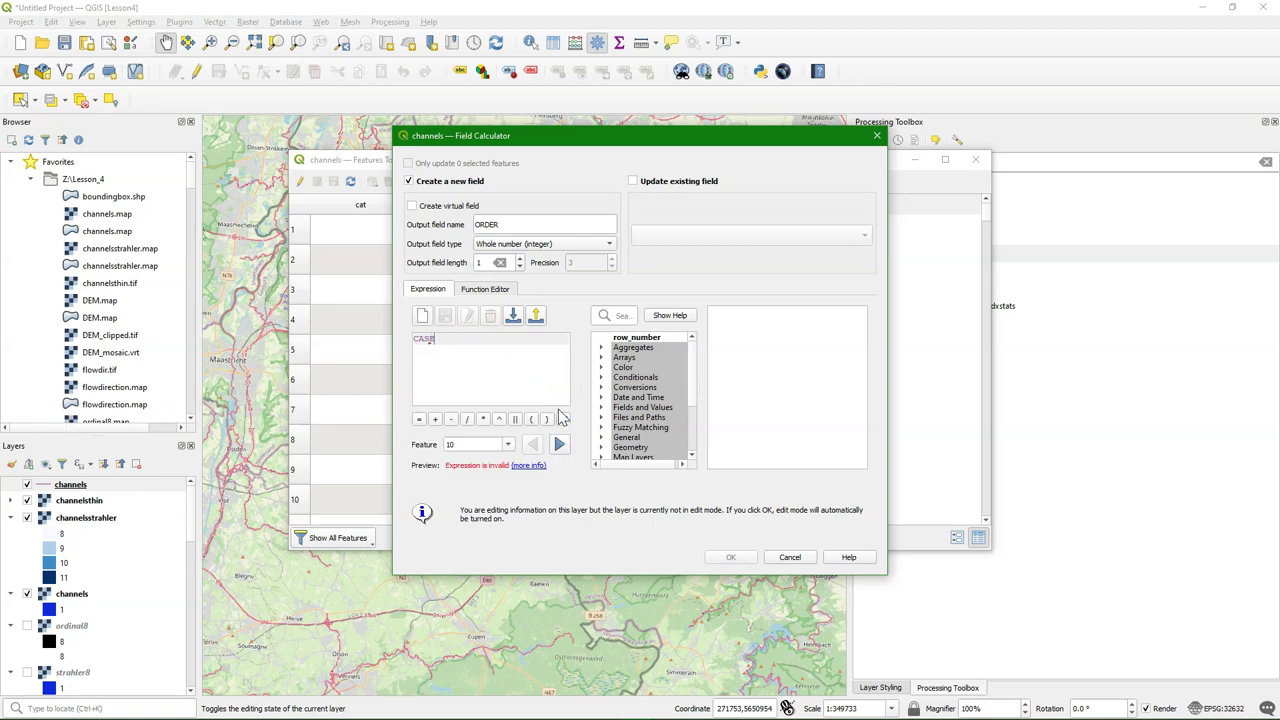
key("Return")
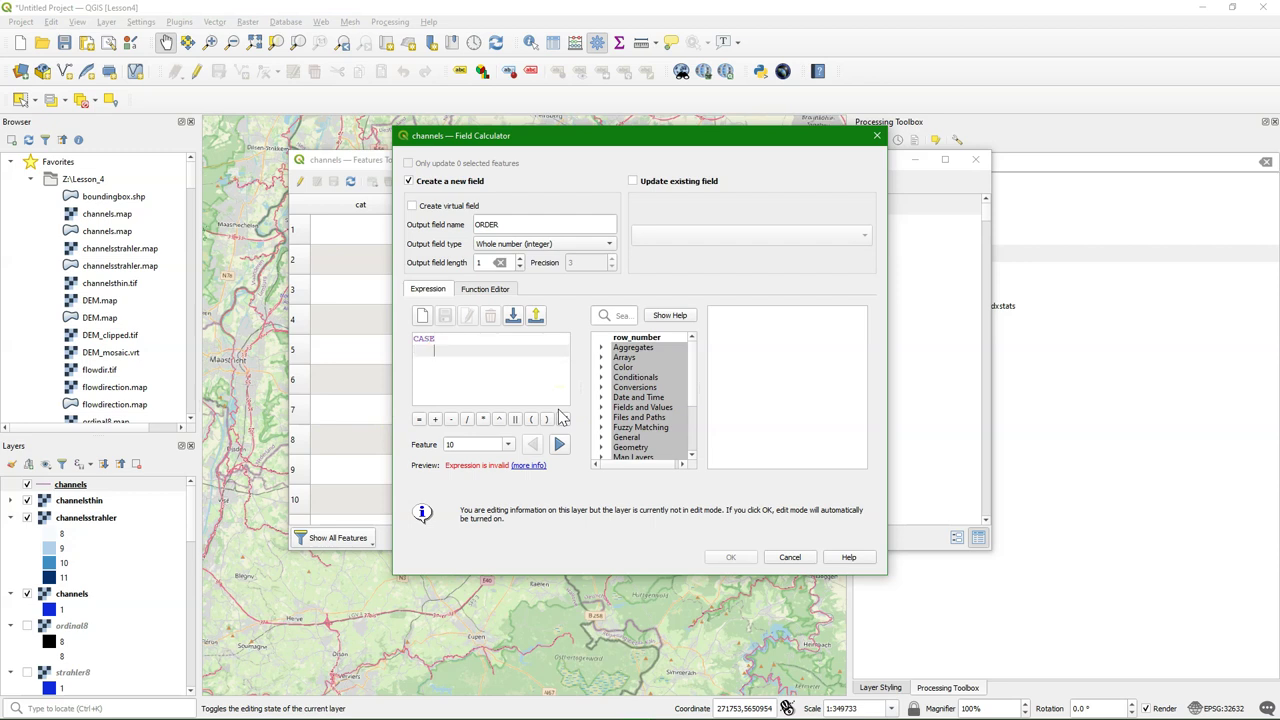
key("Tab")
type("W")
left_click(601, 407)
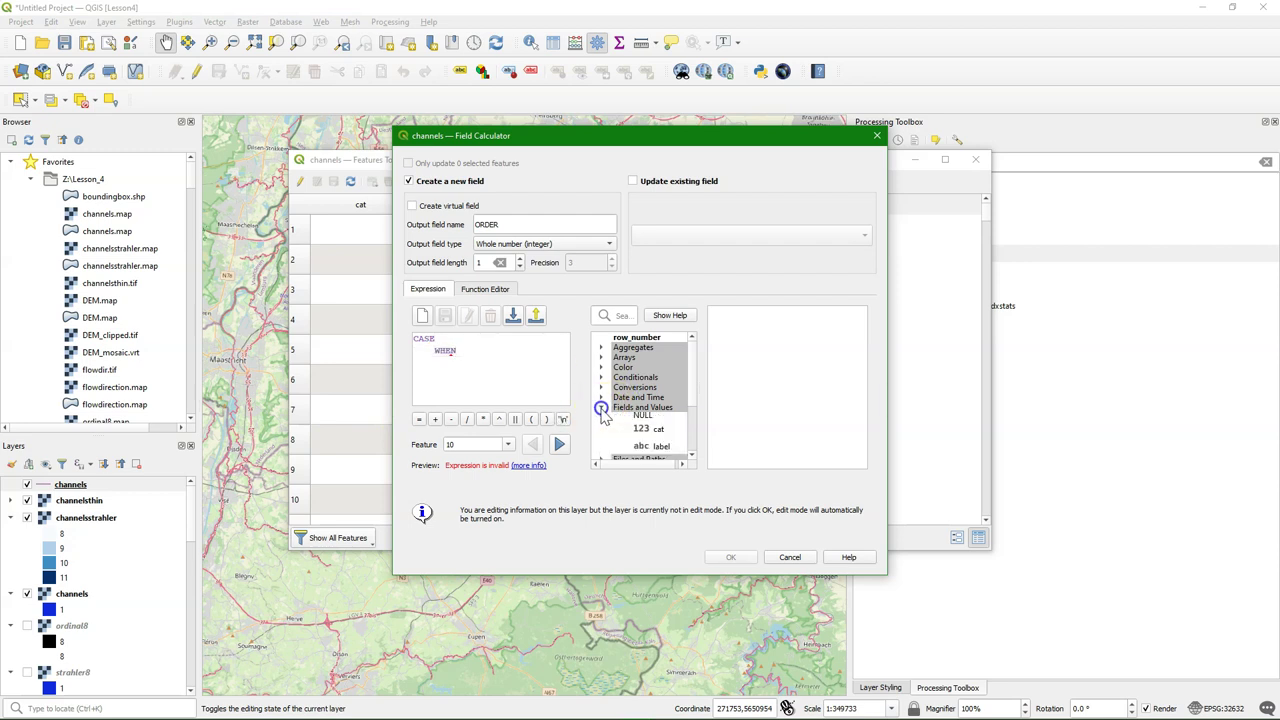
double_click(658, 431)
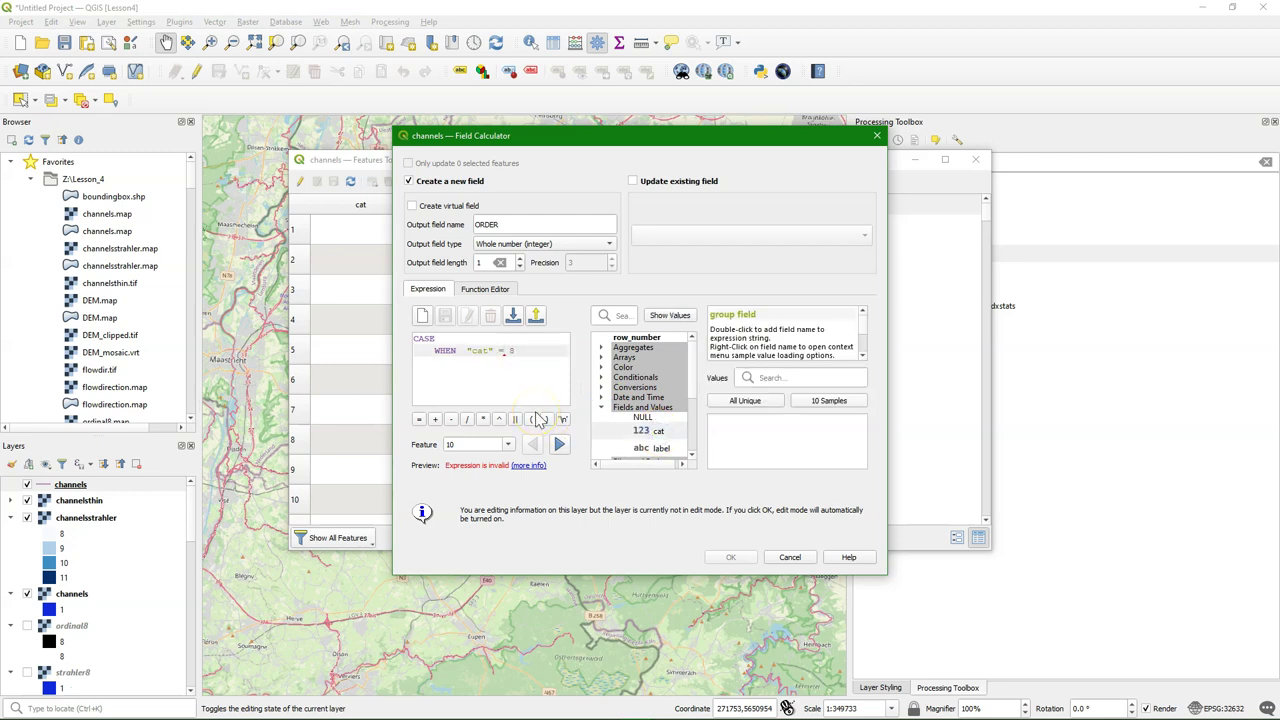
type("= 8 THEN 1")
Duplicate the WHEN line for cat values 9, 10 and 11 with results 2–4
left_click_drag(561, 361, 451, 350)
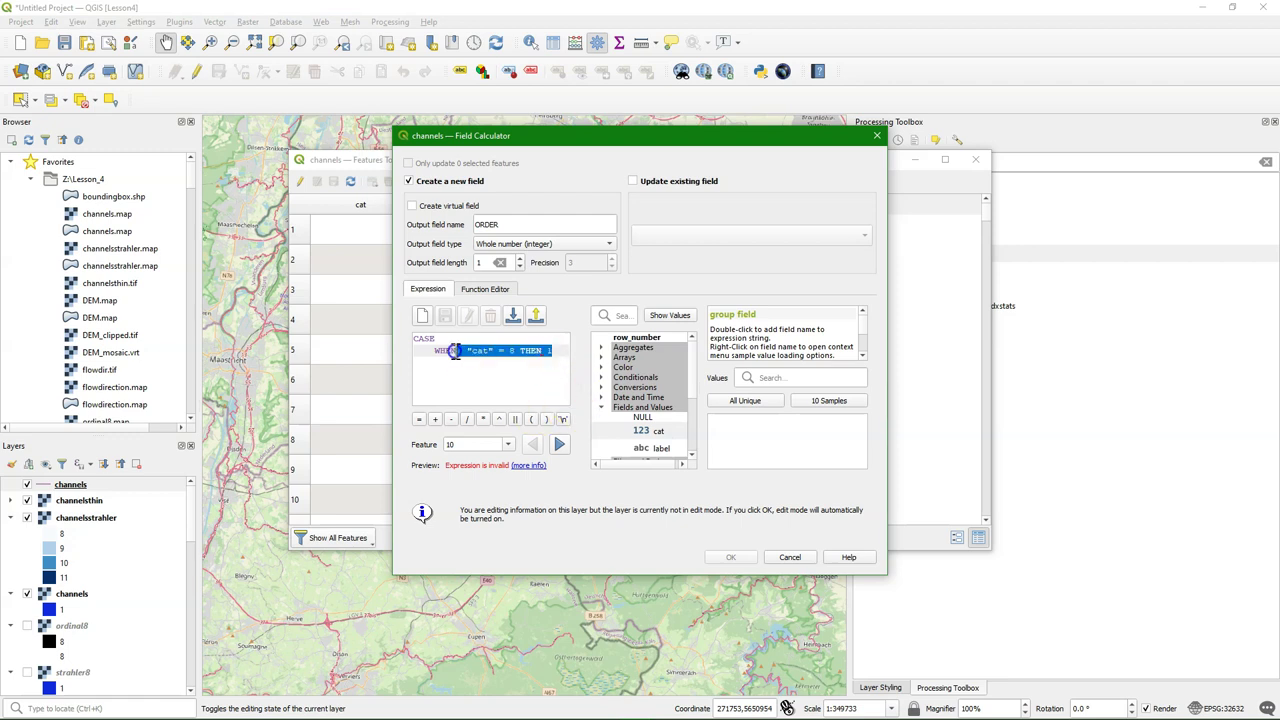
left_click(556, 349)
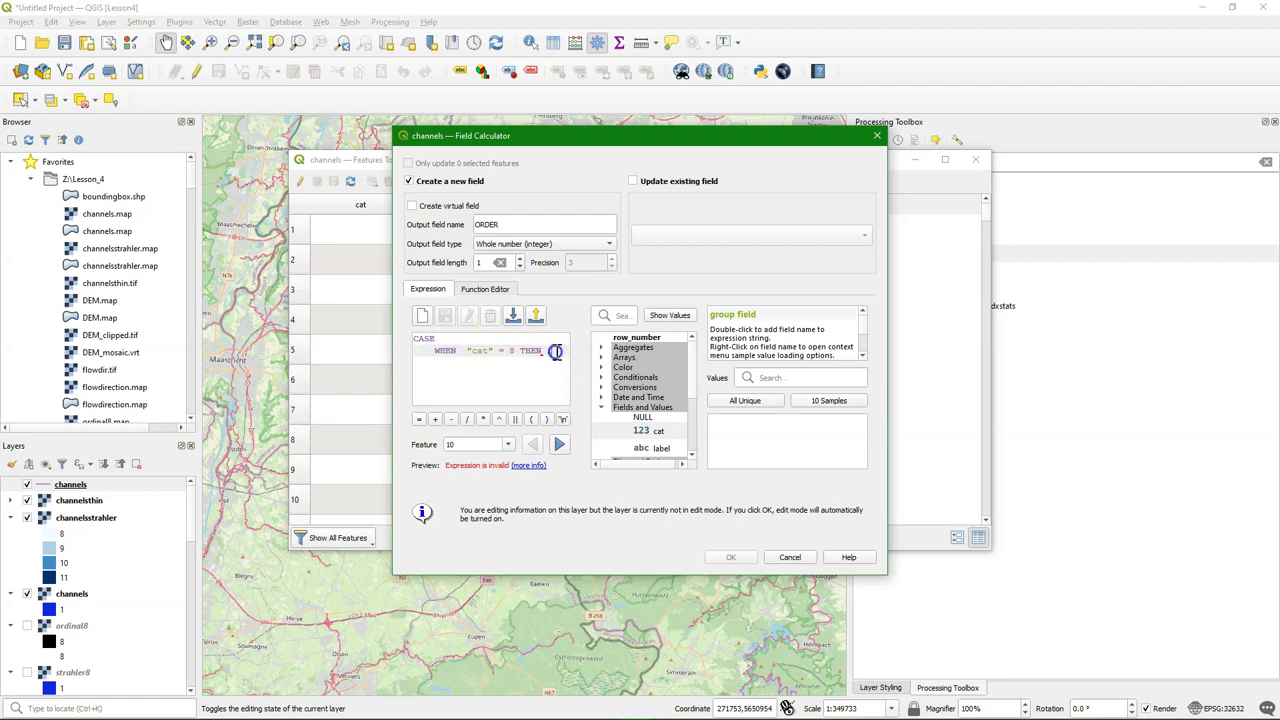
key("Return")
type("WHEN \"cat\" = 8 THEN 1")
left_click(512, 363)
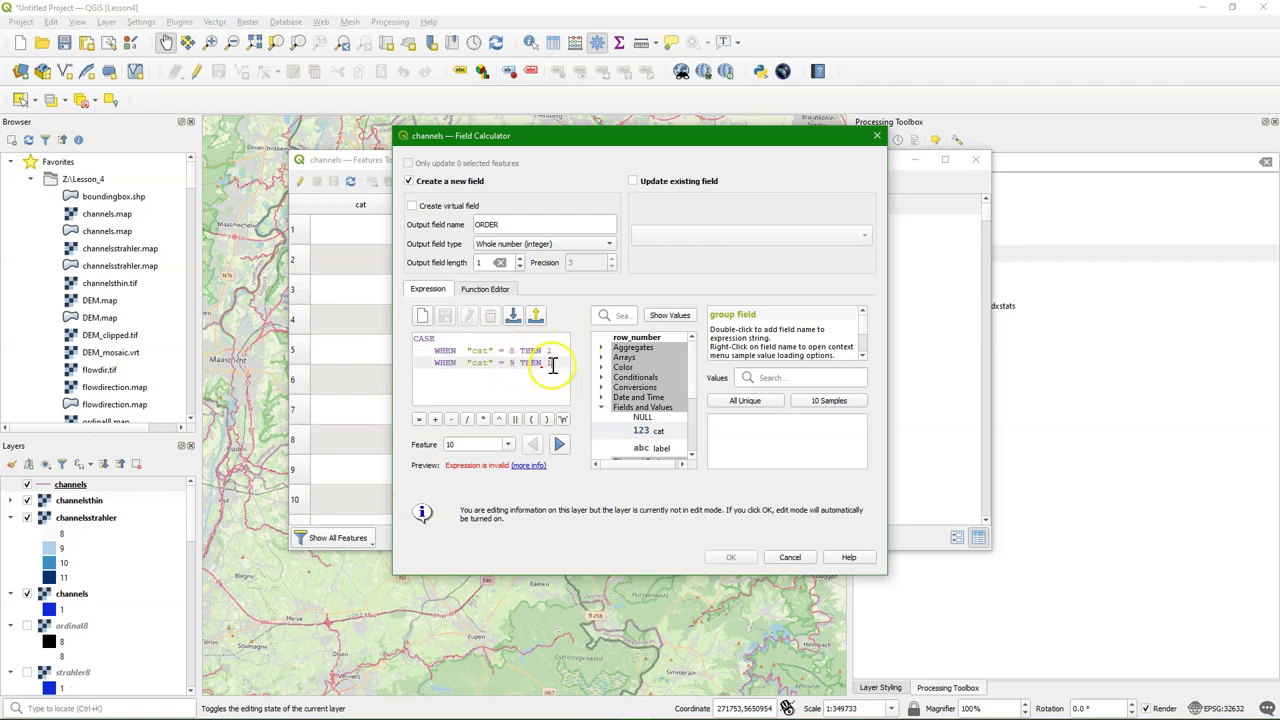
key("Return")
type("WHEN \"cat\" = 8 THEN 1")
left_click(514, 375)
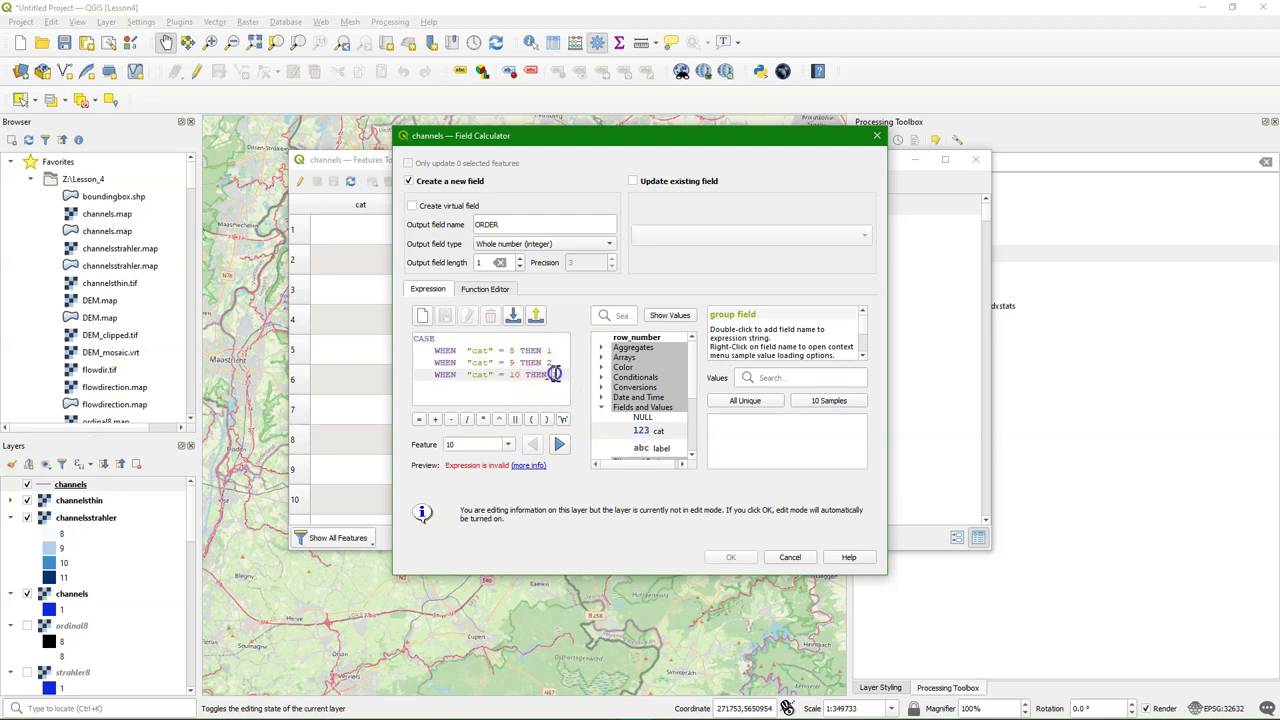
key("BackSpace")
type("3")
key("Return")
type("WHEN \"cat\" = 8 THEN 1")
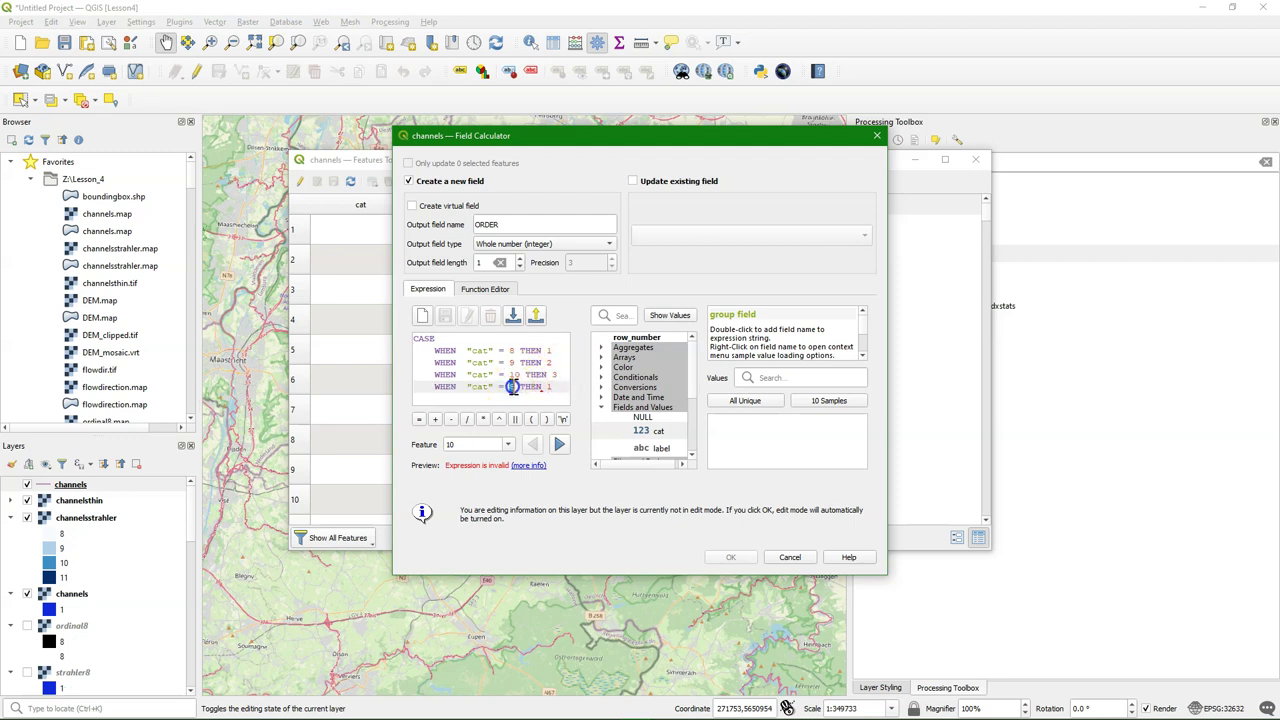
Close the CASE expression with END and apply it to create ORDER
left_click(557, 389)
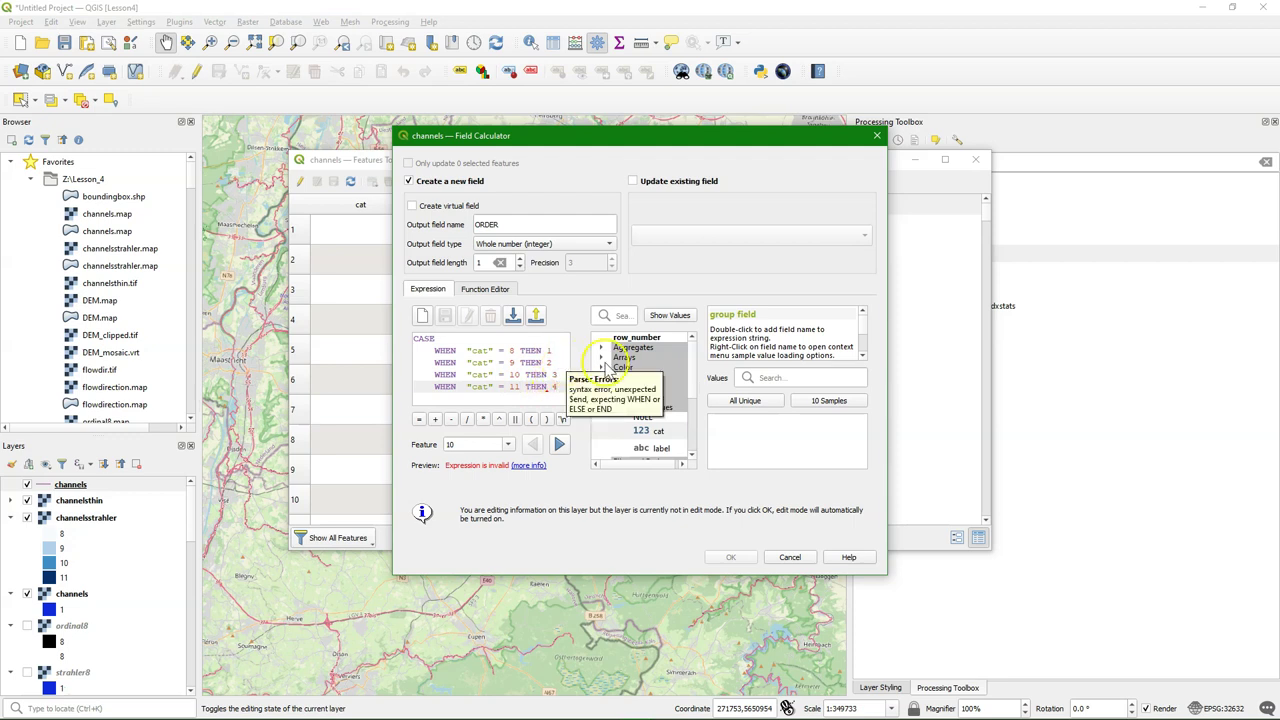
key("Return")
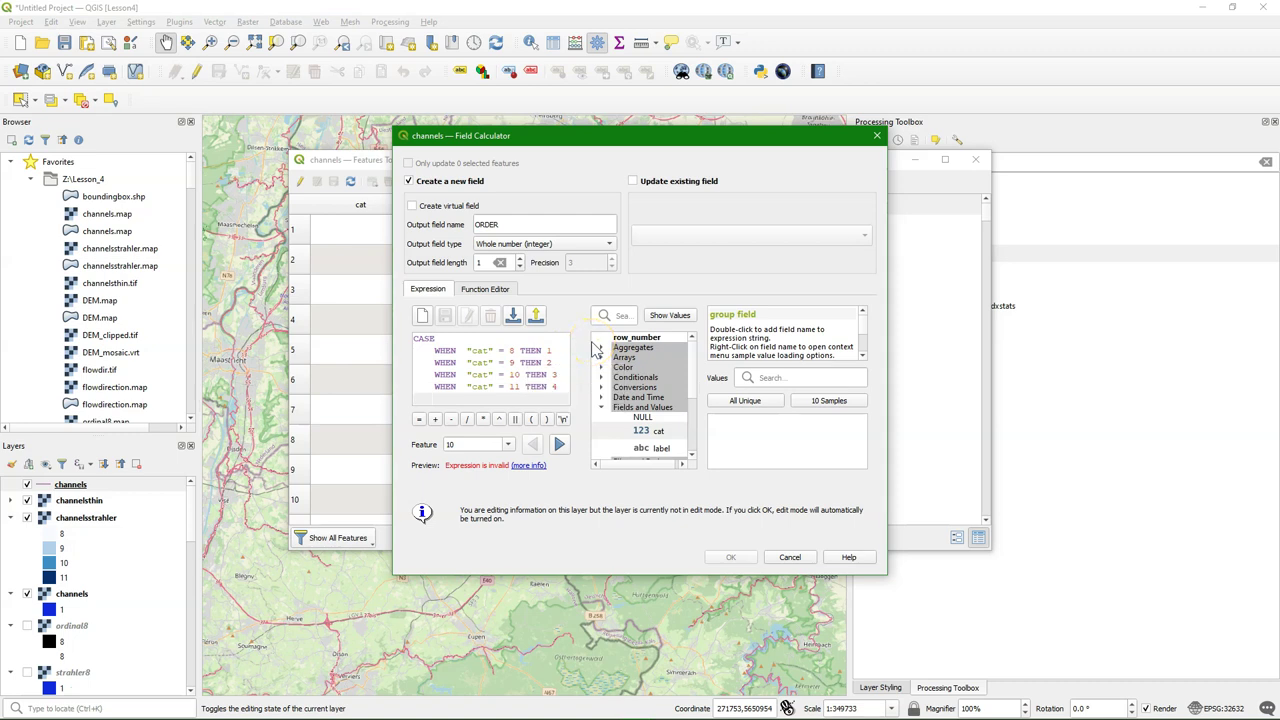
key("BackSpace")
type("END")
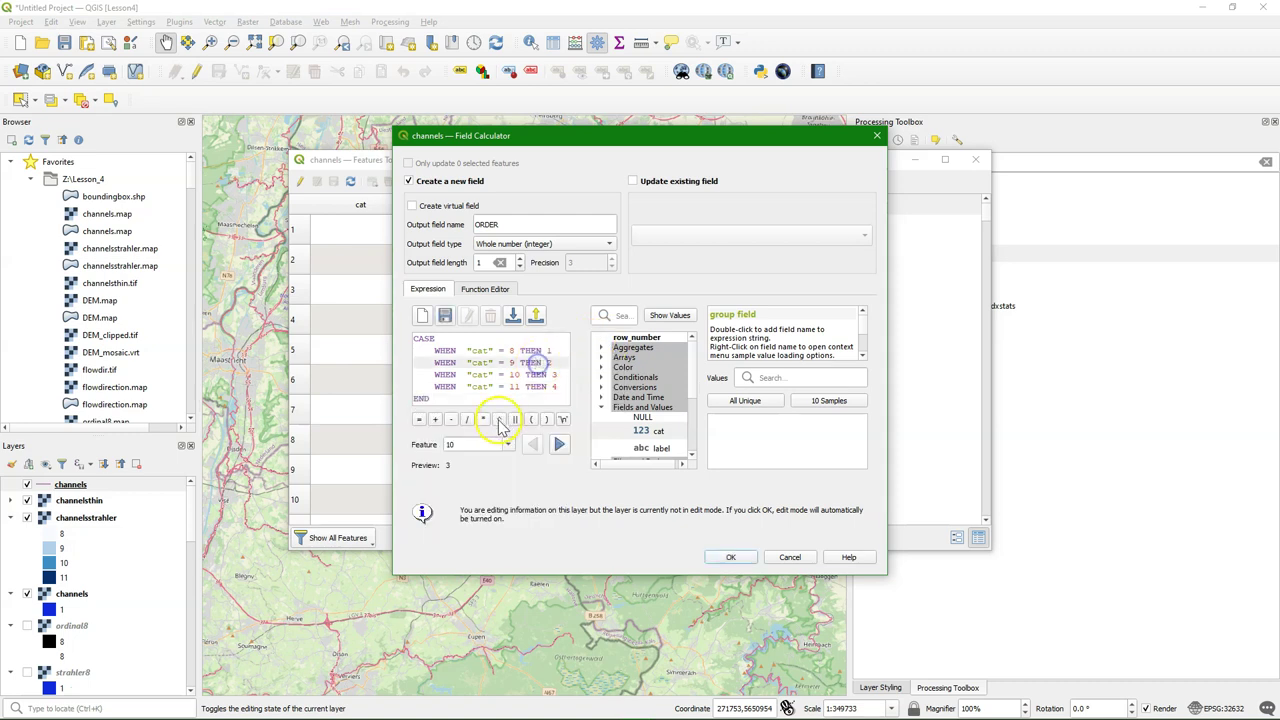
left_click(731, 558)
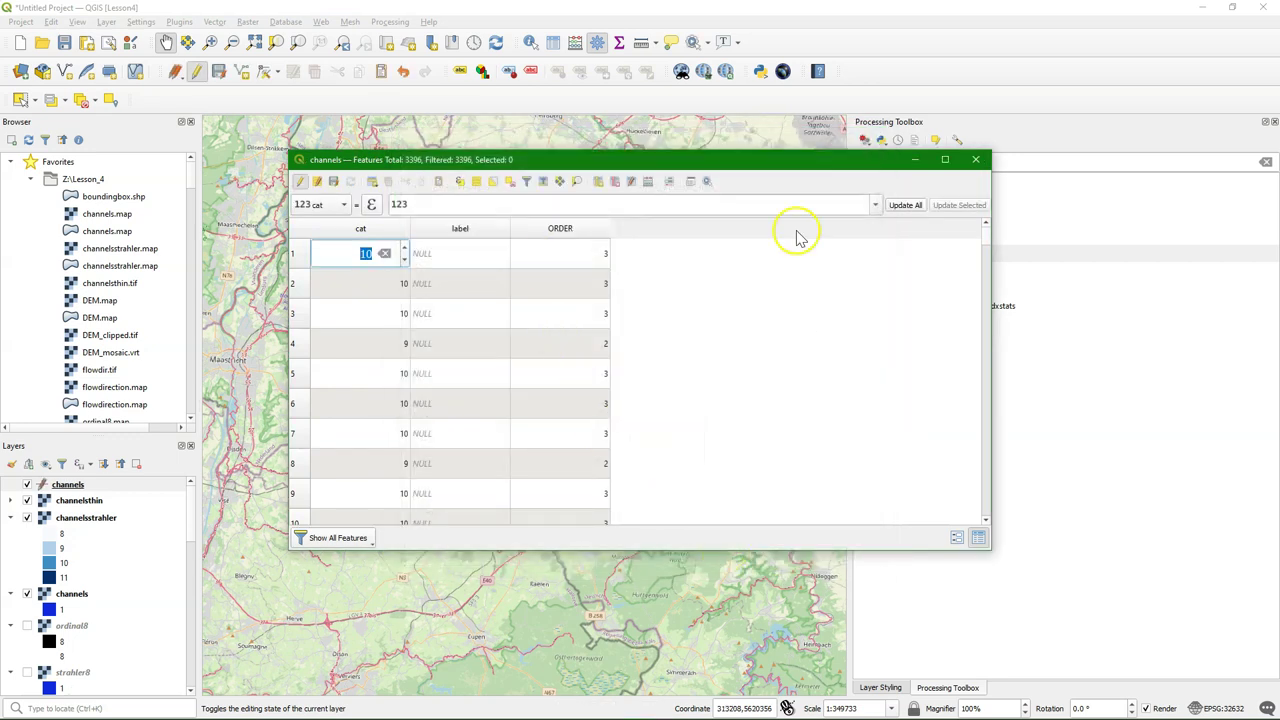
Stop editing and save the ORDER edits, close the table, and open the channels styling panel
left_click(300, 182)
left_click(607, 380)
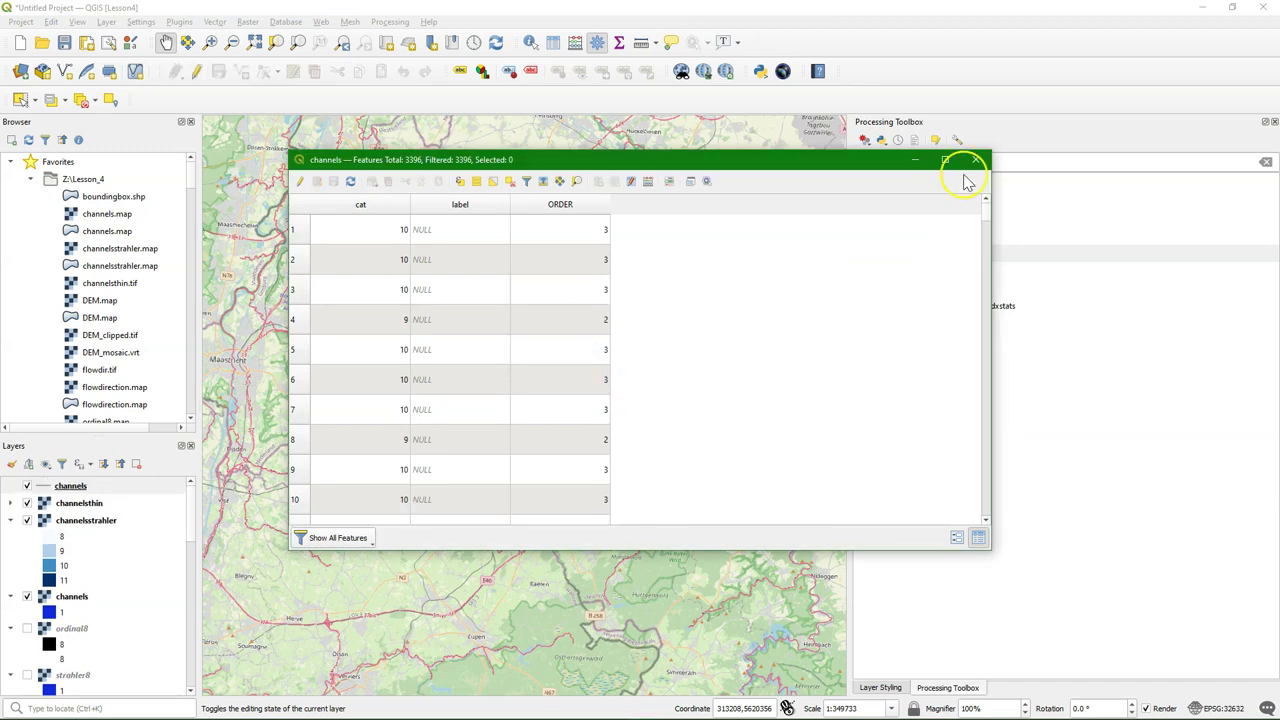
left_click(984, 161)
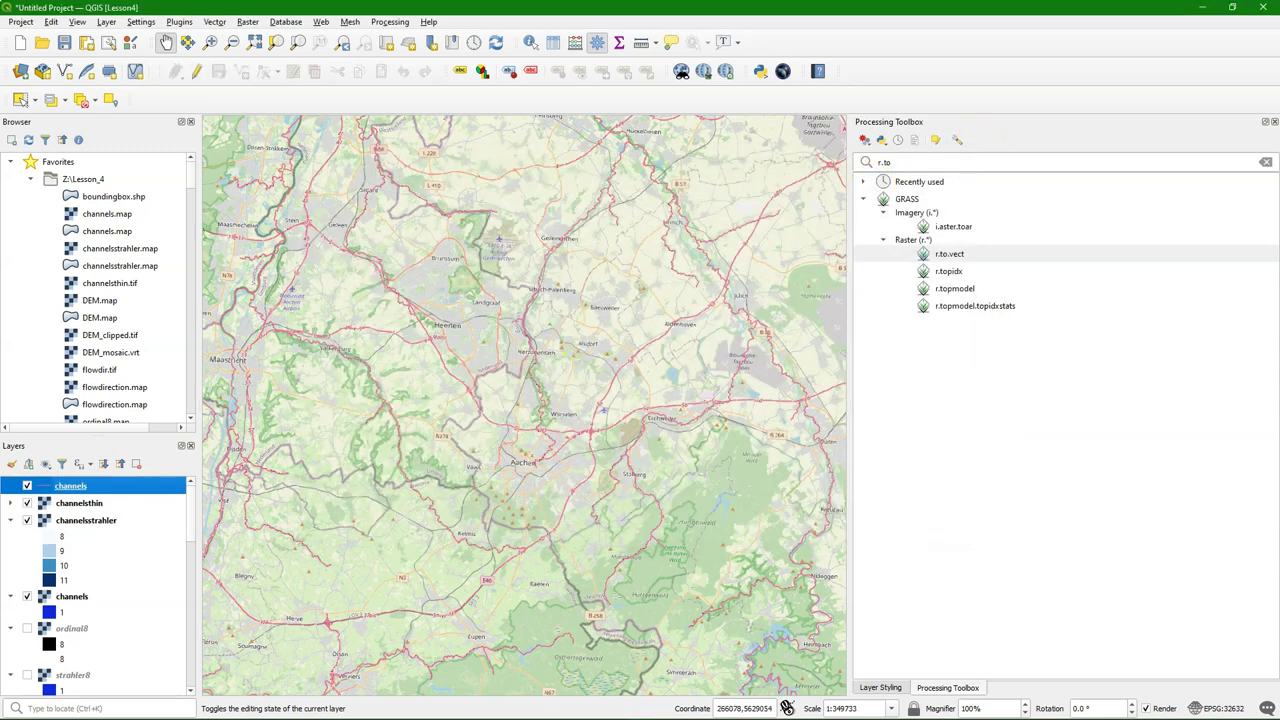
left_click(11, 463)
Switch the channels renderer to Graduated with ORDER as the value field
left_click(962, 170)
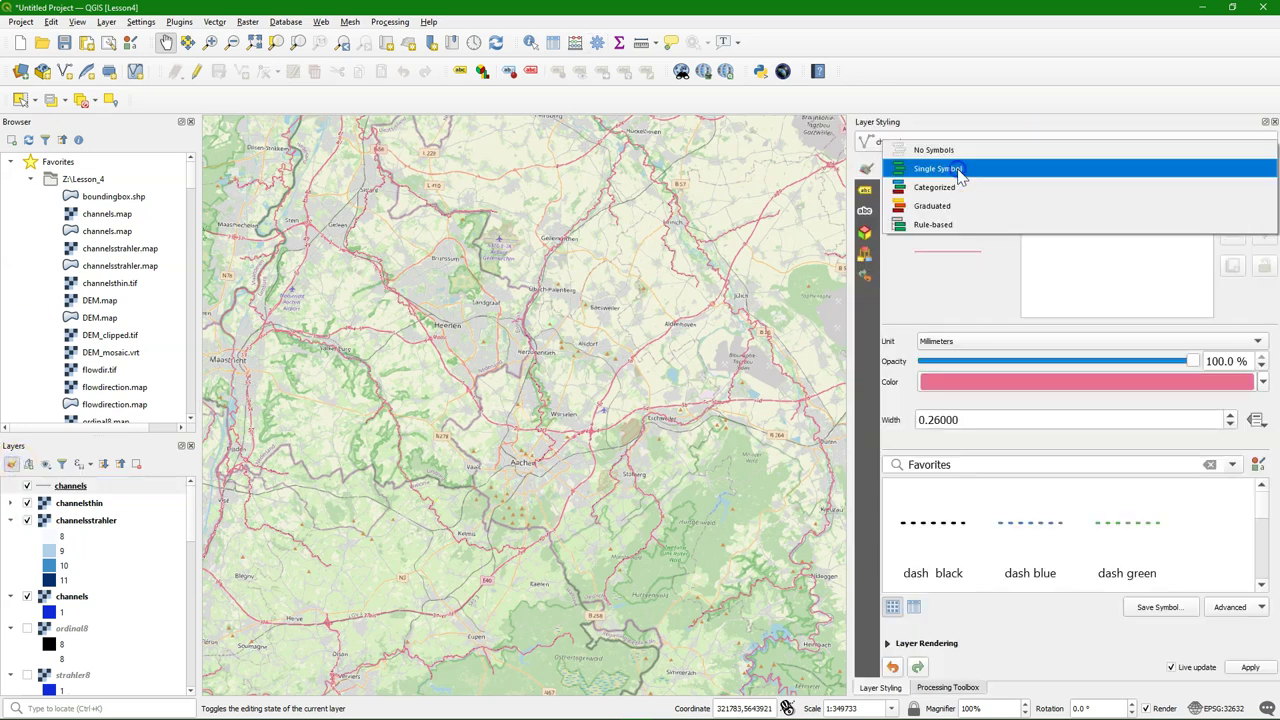
left_click(940, 206)
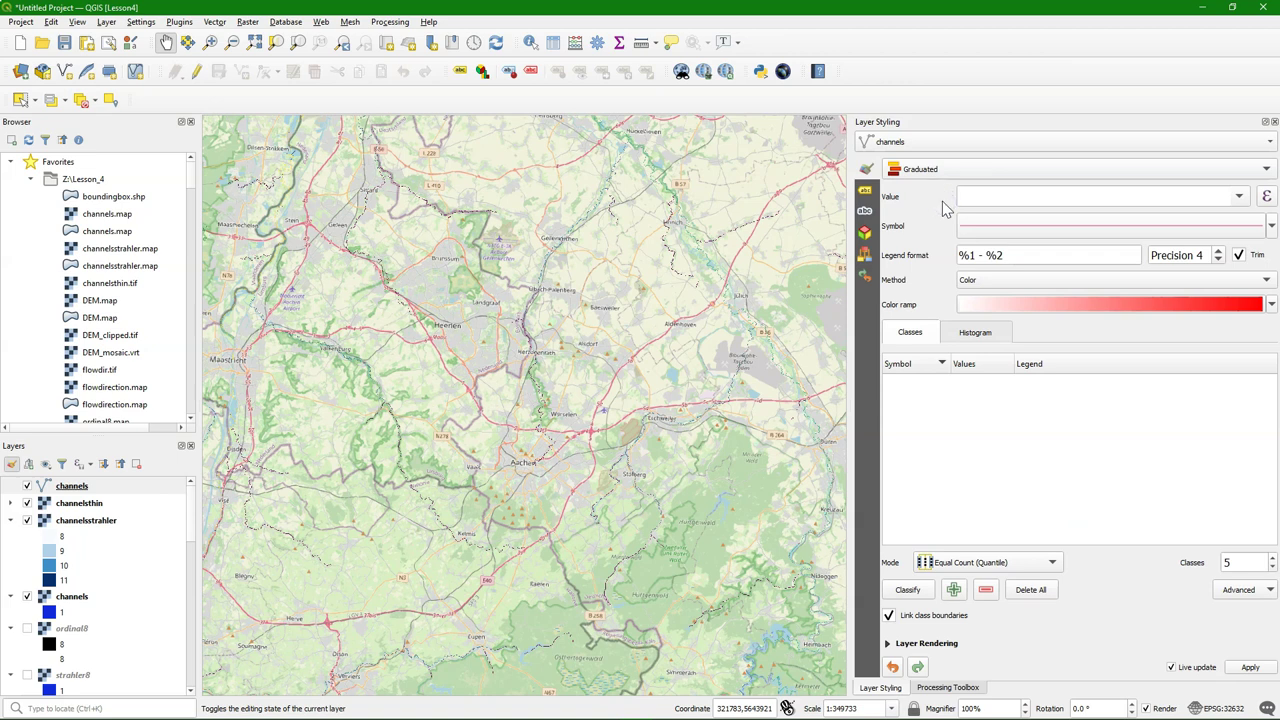
left_click(1238, 196)
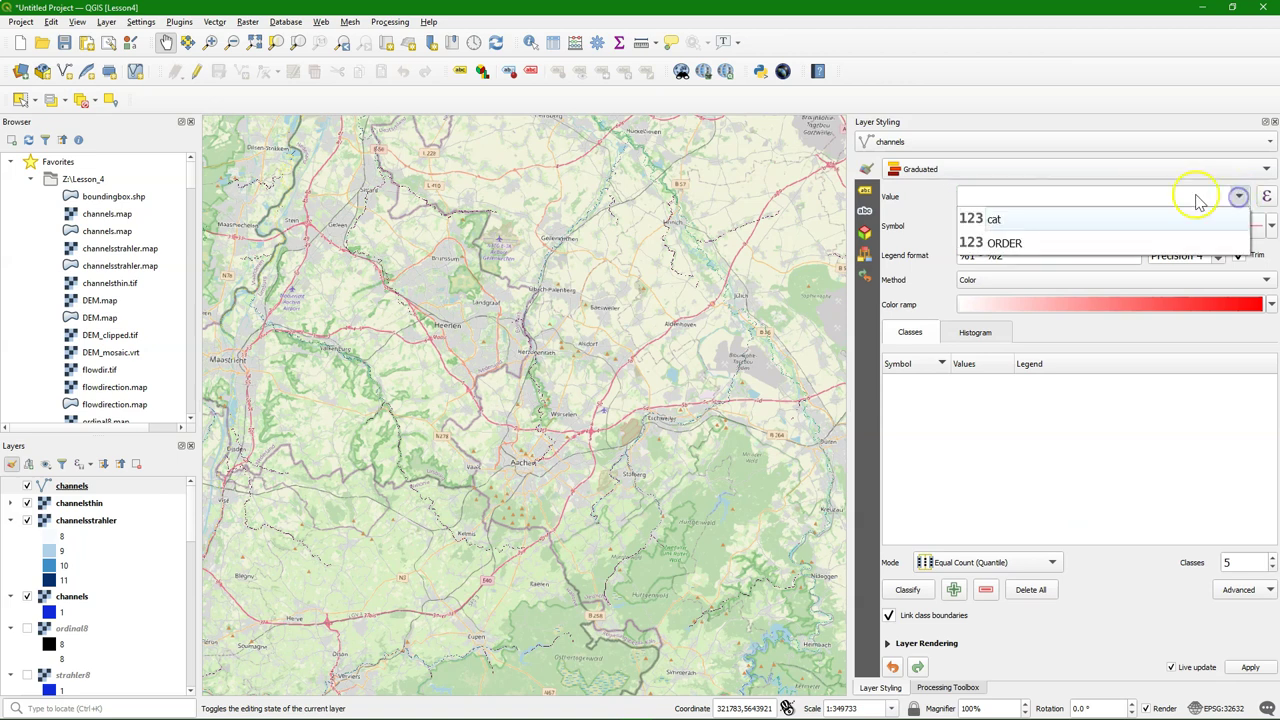
left_click(1012, 250)
left_click(1036, 230)
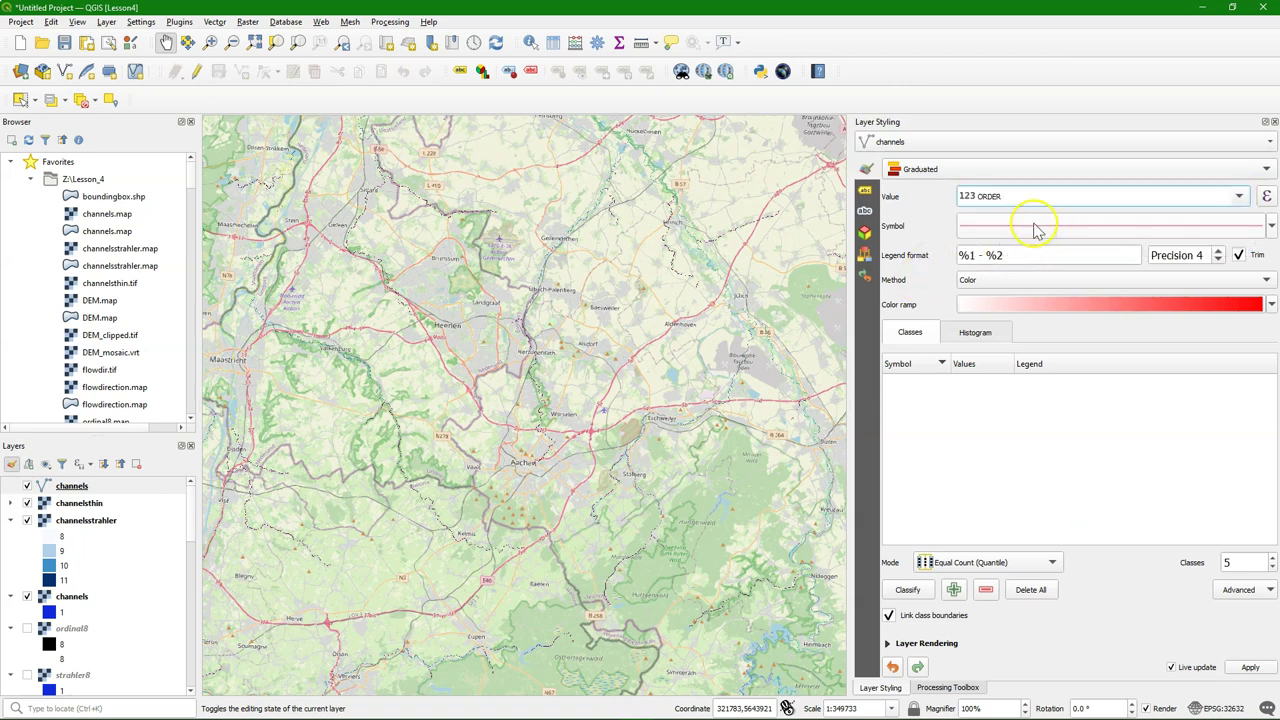
Use the Size method from 0.3 to 1 mm with Equal Count (Quantile) classes
left_click(1000, 282)
left_click(982, 296)
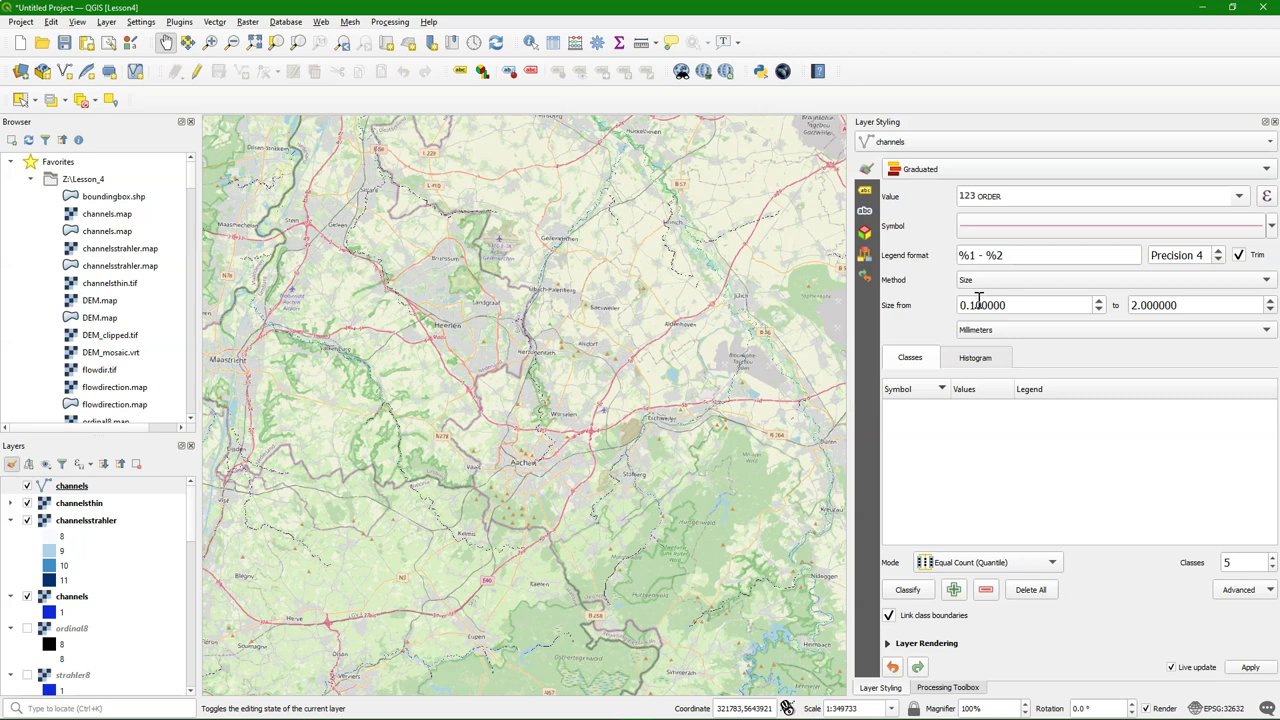
left_click(973, 305)
key("BackSpace")
type("3")
double_click(1124, 306)
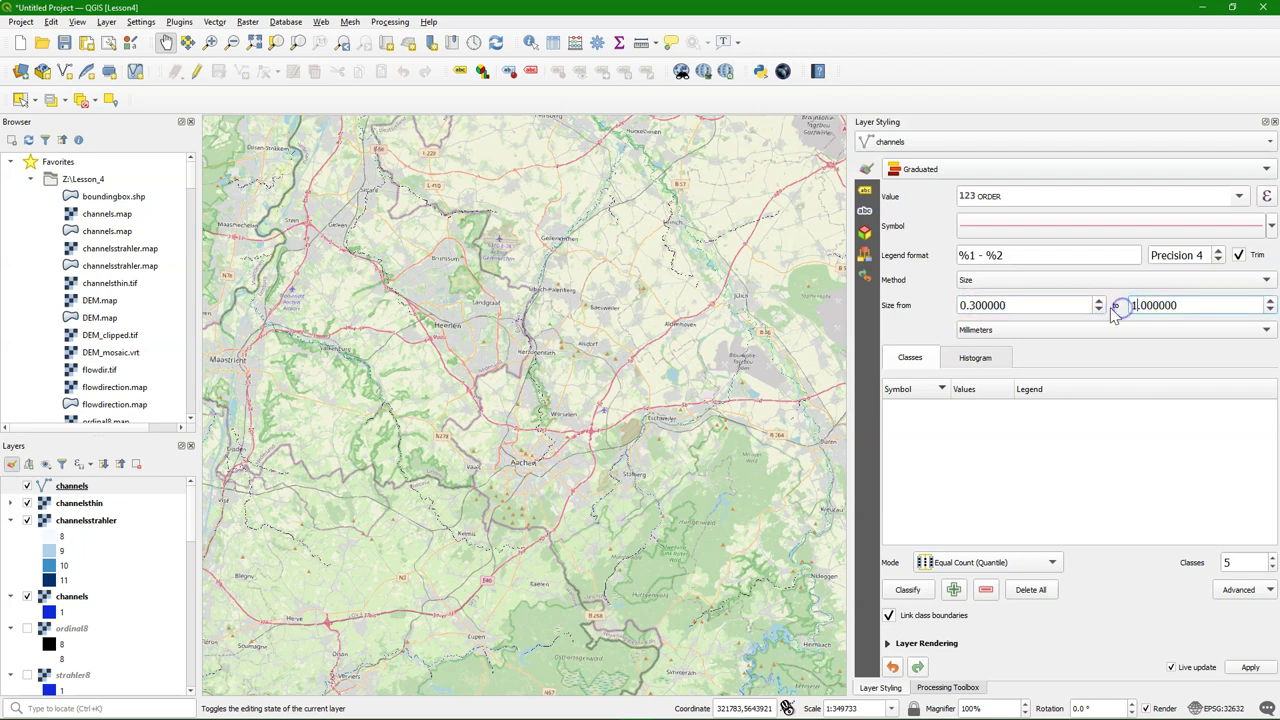
type("1")
left_click(990, 562)
left_click(988, 523)
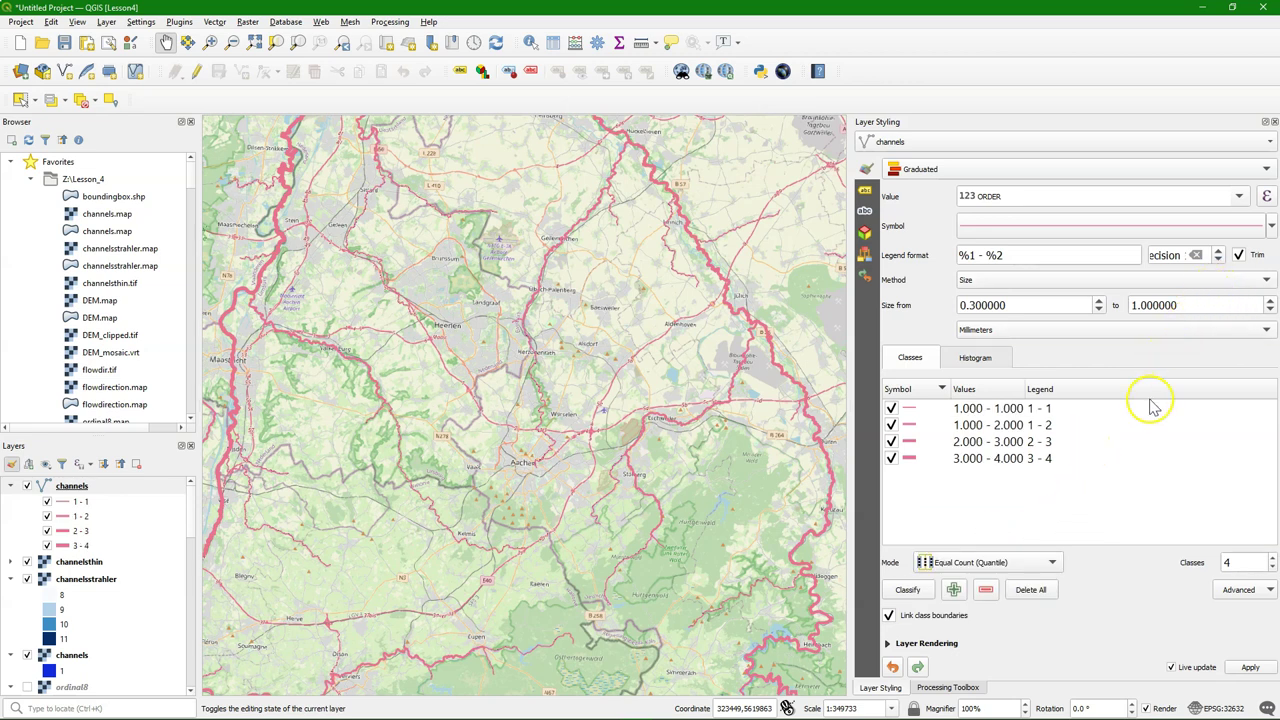
Type legend labels 1, 2, 3 and 4 for the four ORDER classes
double_click(1050, 409)
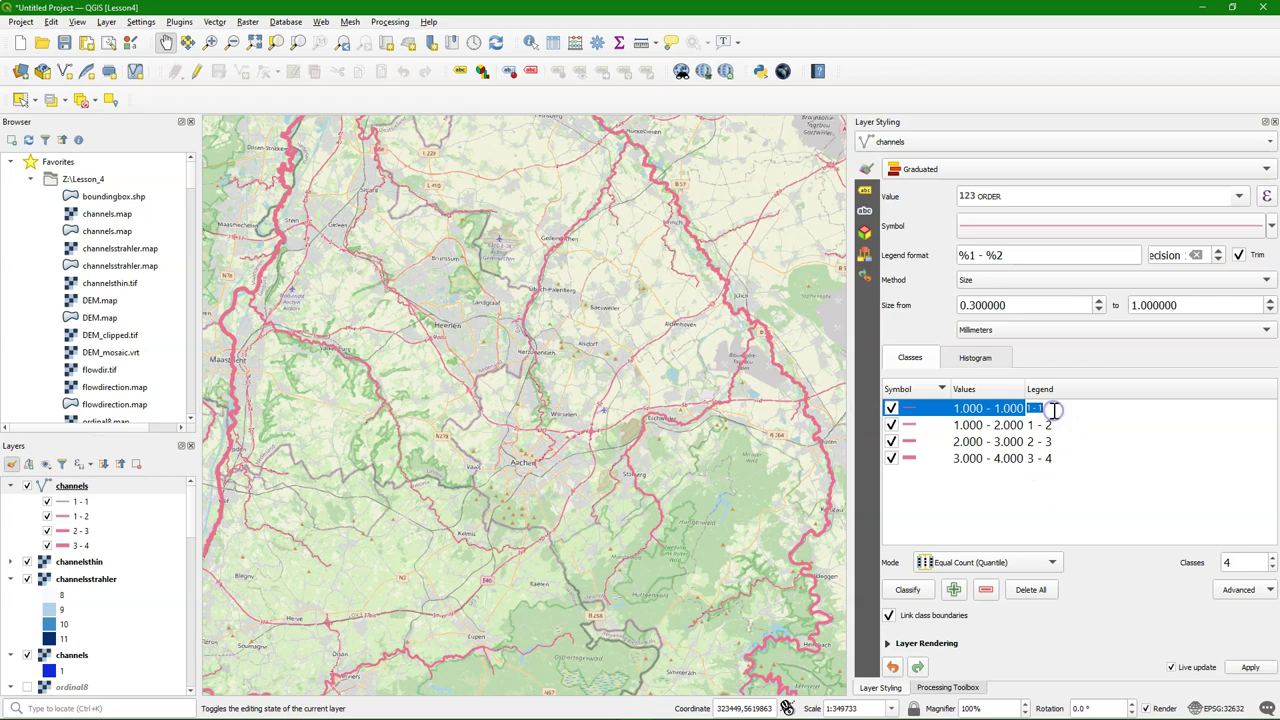
type("1")
double_click(1050, 425)
type("2")
double_click(1046, 441)
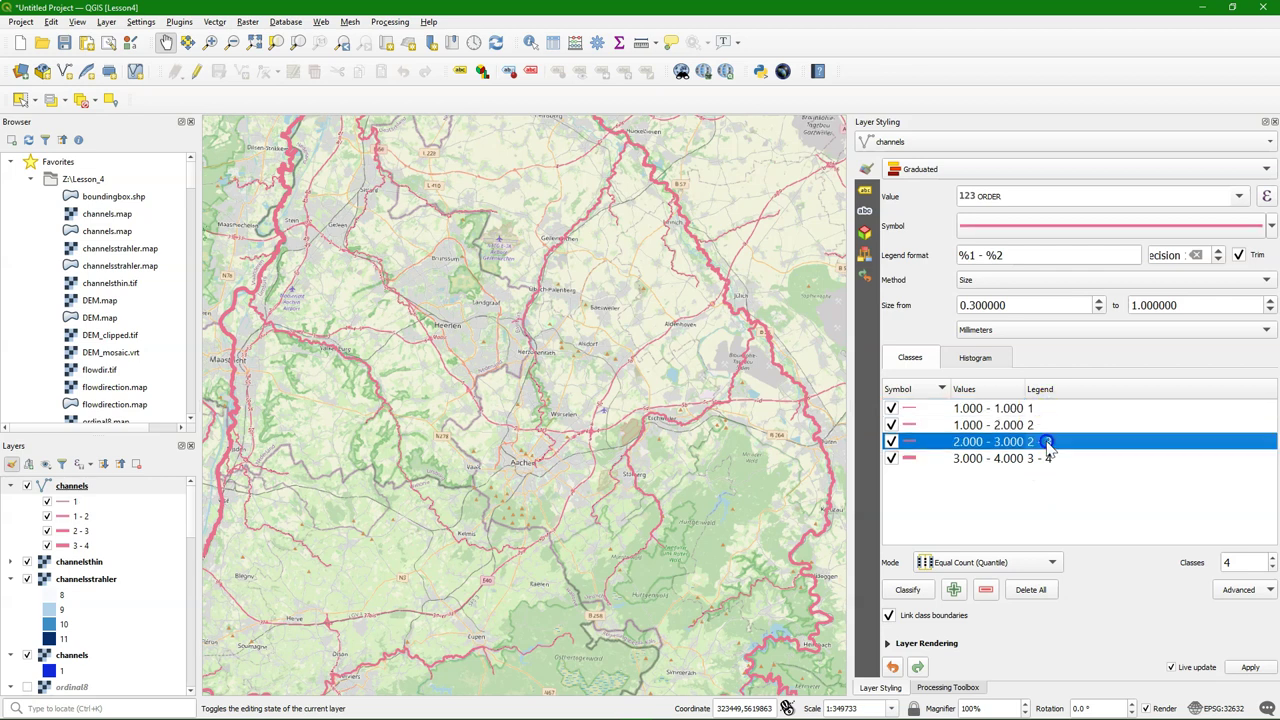
type("3")
double_click(1046, 458)
type("4")
left_click(1128, 486)
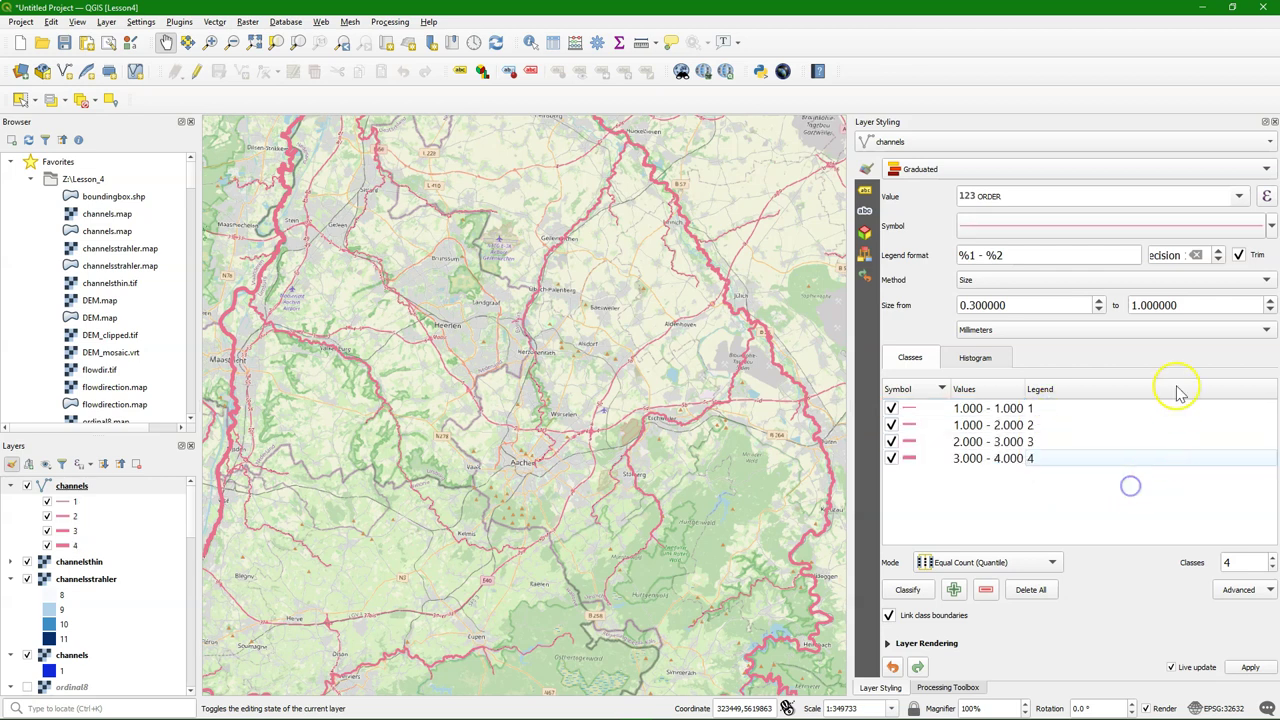
Lower the legend precision to 0 and re-enter the class labels 1–4
left_click(1219, 260)
left_click(1219, 260)
left_click(1219, 260)
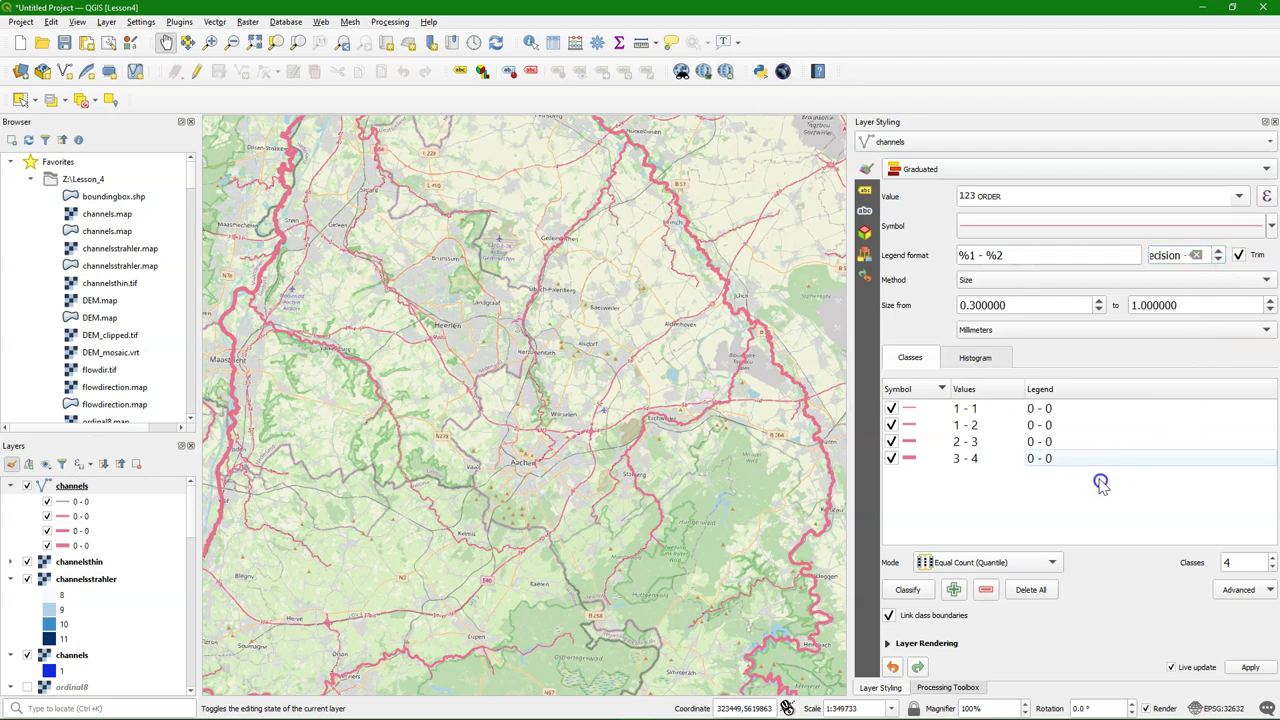
double_click(1047, 405)
type("1")
double_click(1043, 425)
type("2")
double_click(1046, 441)
type("3")
double_click(1043, 458)
type("4")
left_click(1089, 487)
left_click(1006, 226)
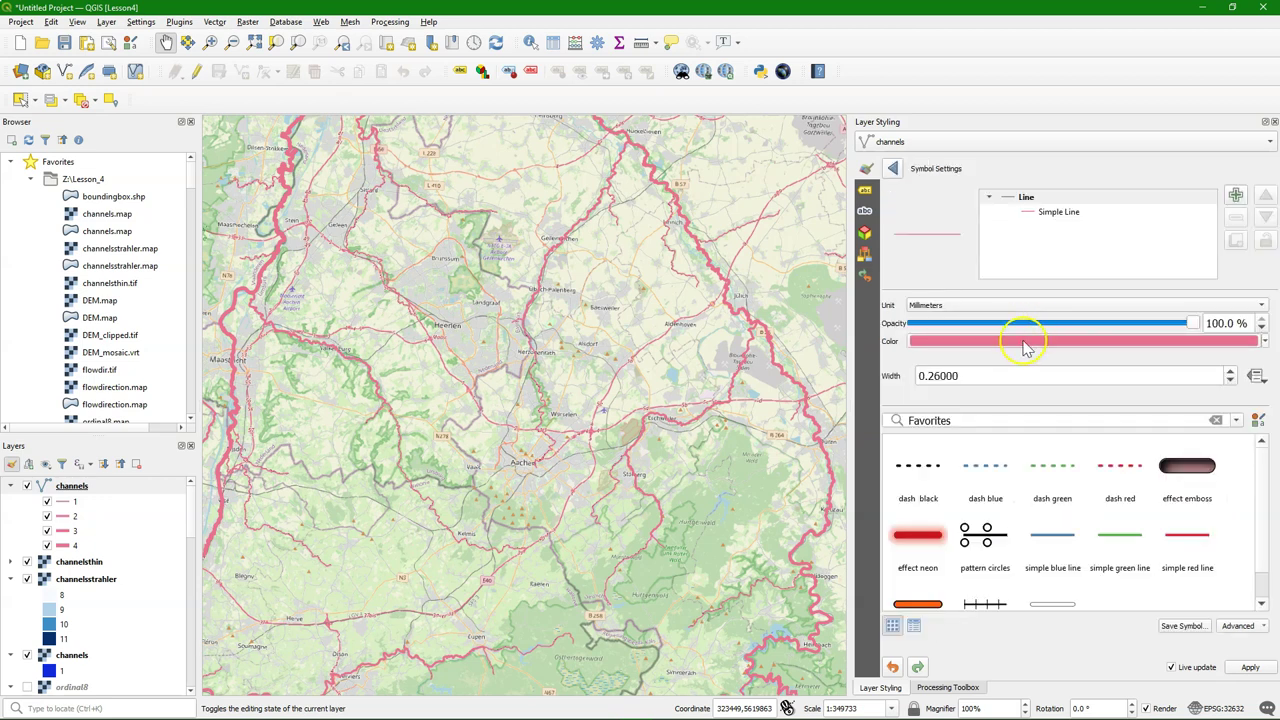
Set the channels line colour to RGB 15, 66, 220 and survey the blue network
left_click(1025, 345)
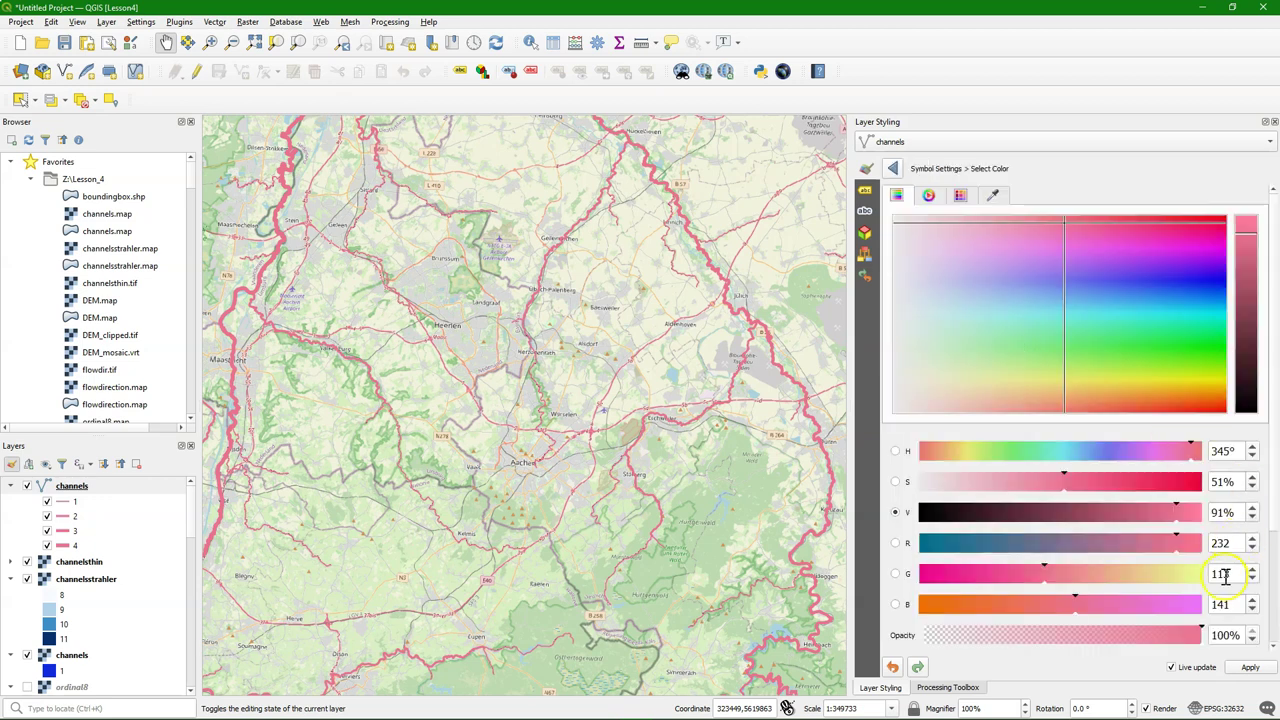
double_click(1222, 543)
type("15")
key("Tab")
type("66")
key("Tab")
type("220")
left_click(893, 168)
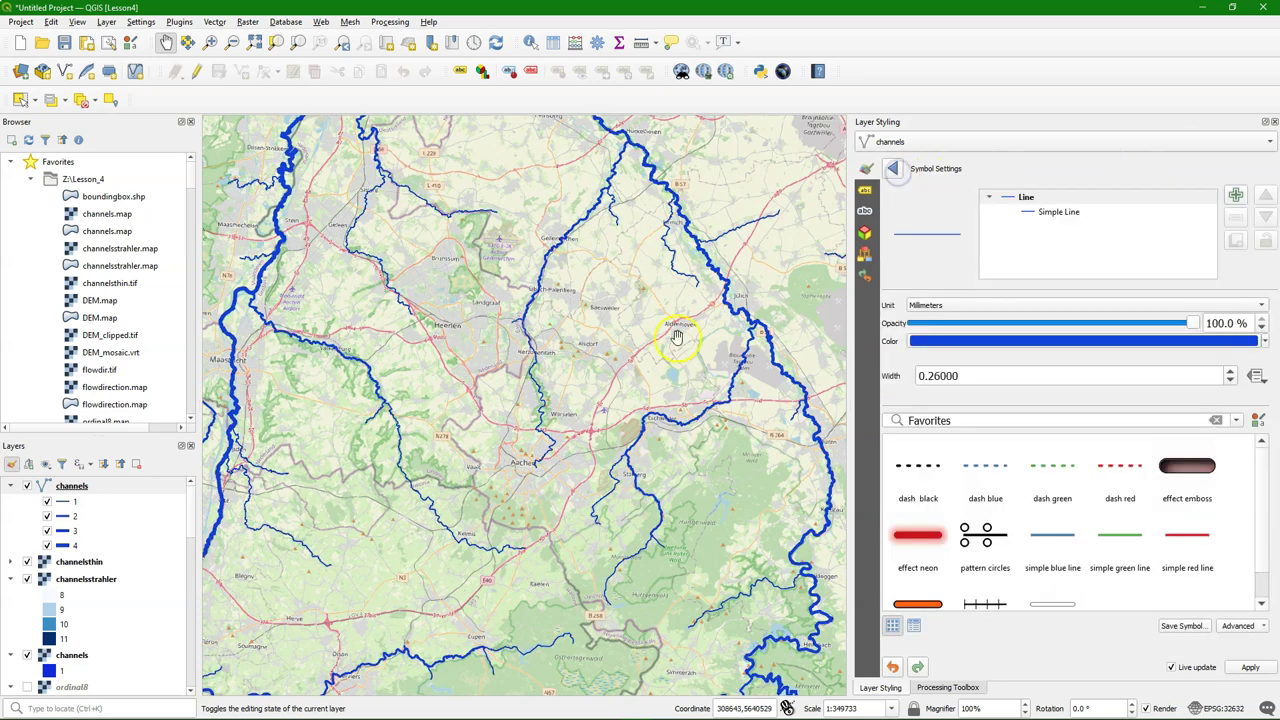
scroll(700, 378, "down", 1)
left_click_drag(711, 407, 606, 447)
scroll(596, 375, "up", 1)
scroll(596, 375, "down", 1)
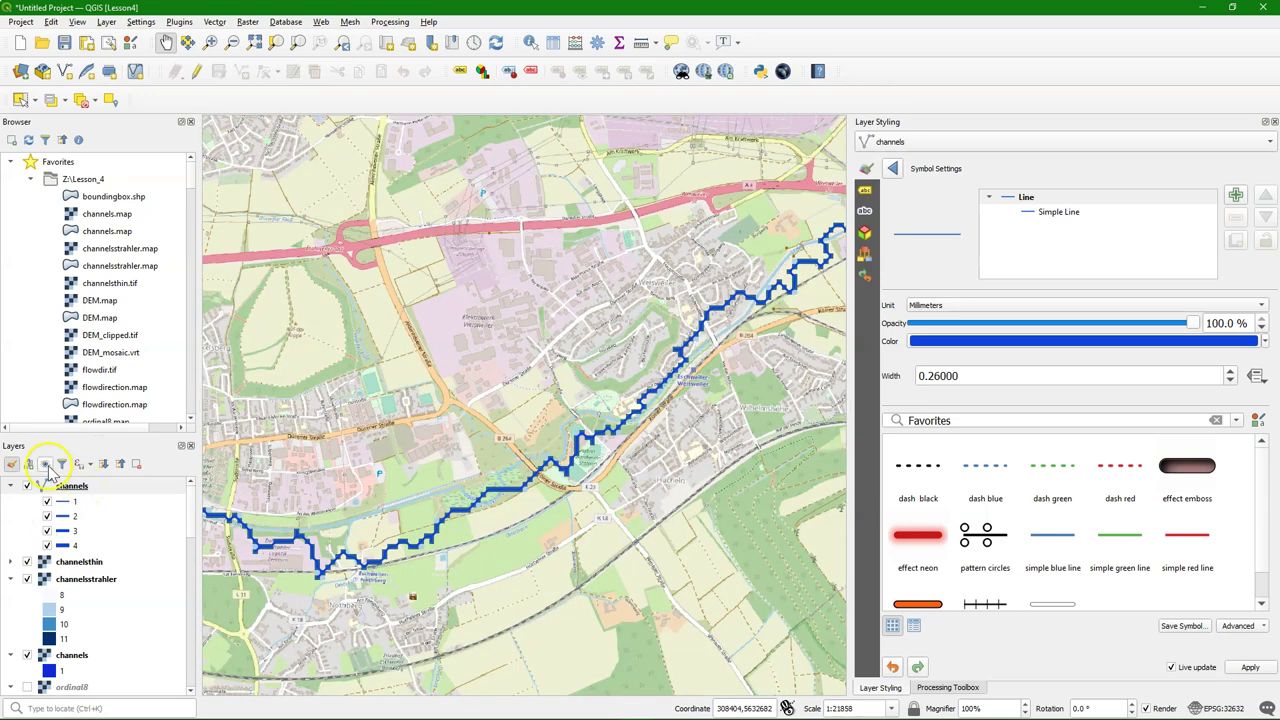
Hide all layers via the map themes menu, then re-enable only the channels layer
left_click(45, 463)
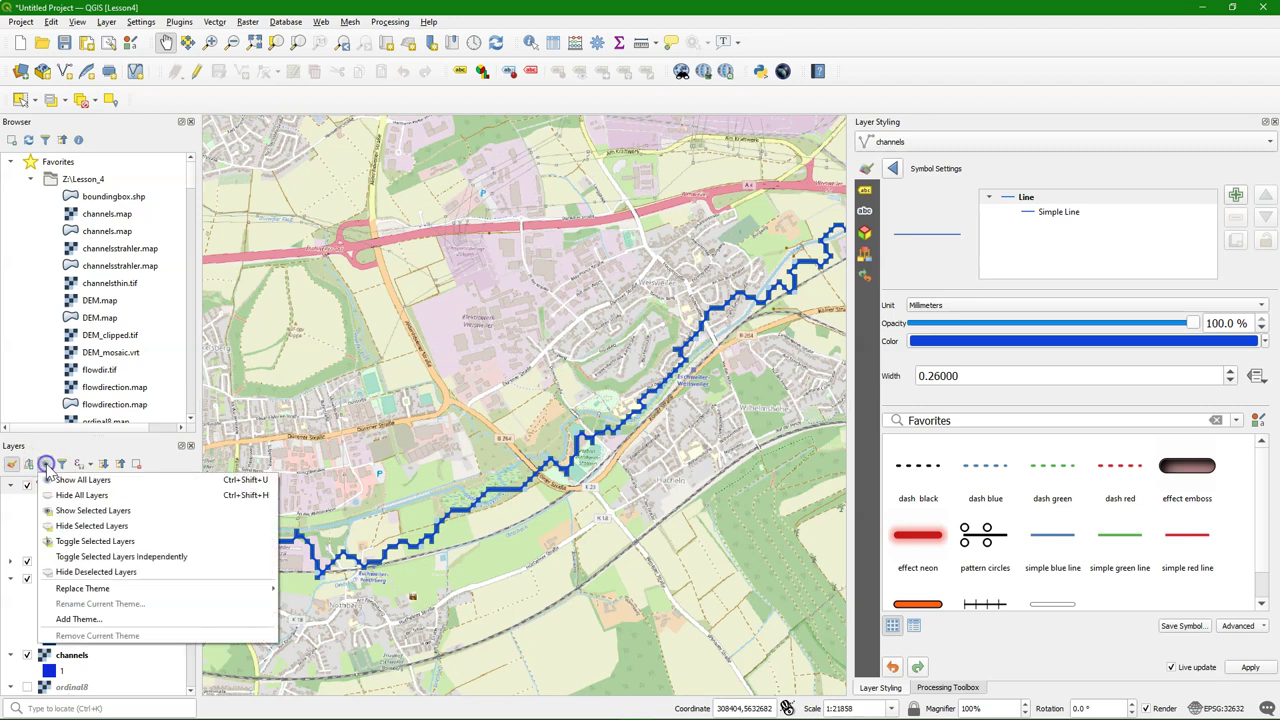
left_click(70, 495)
left_click(27, 485)
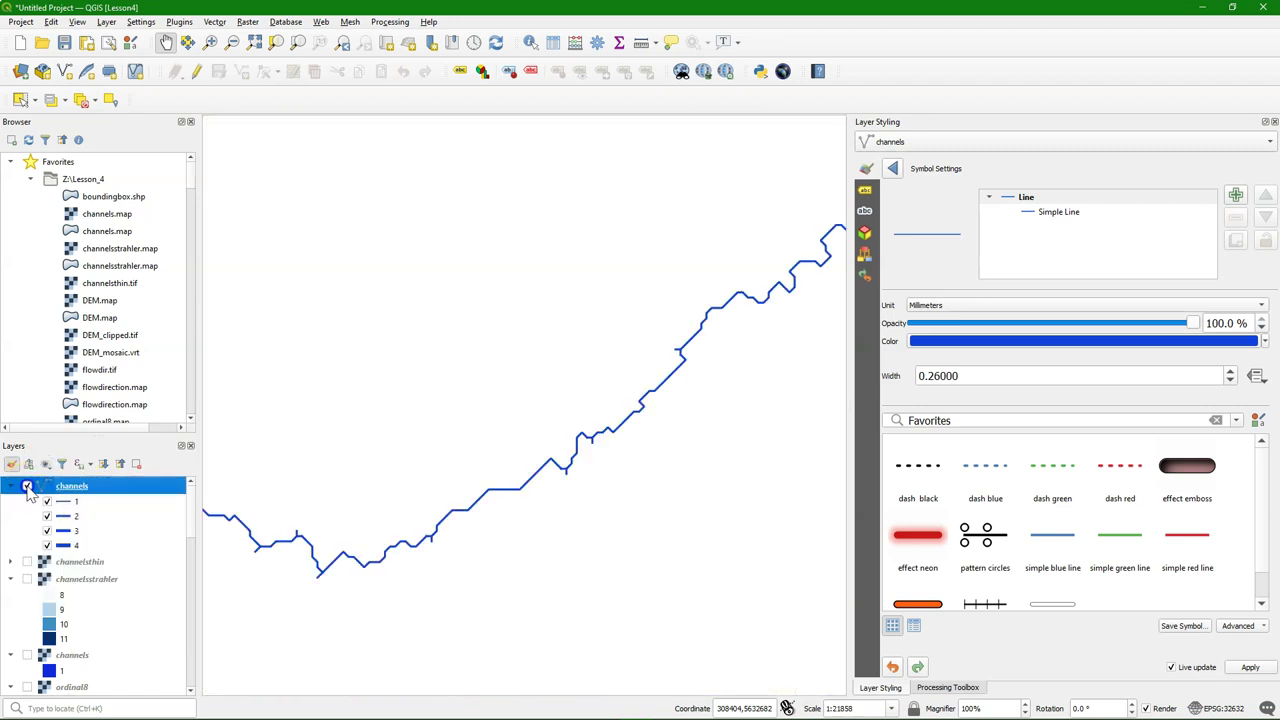
scroll(490, 485, "down", 2)
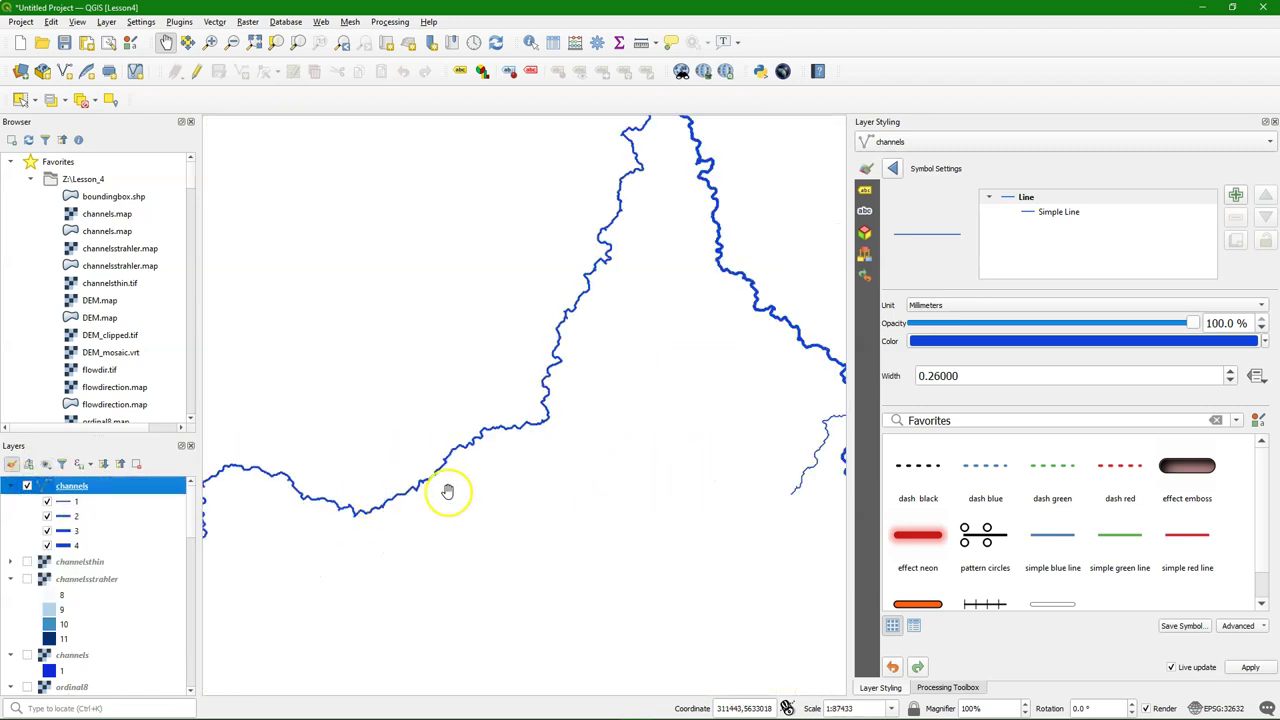
scroll(807, 388, "up", 2)
left_click_drag(769, 309, 677, 343)
scroll(677, 343, "up", 1)
scroll(670, 337, "down", 1)
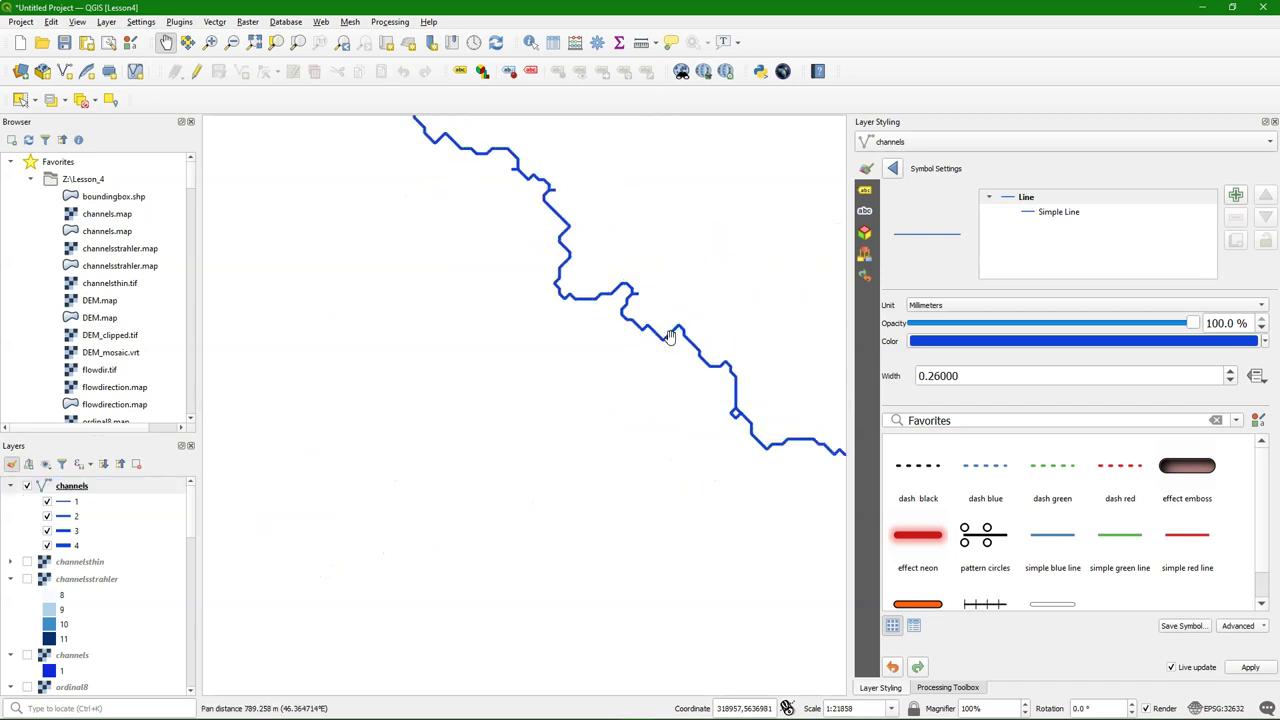
In the Processing Toolbox, enable in-place editing and open the Smooth algorithm via 'smo'
left_click(960, 687)
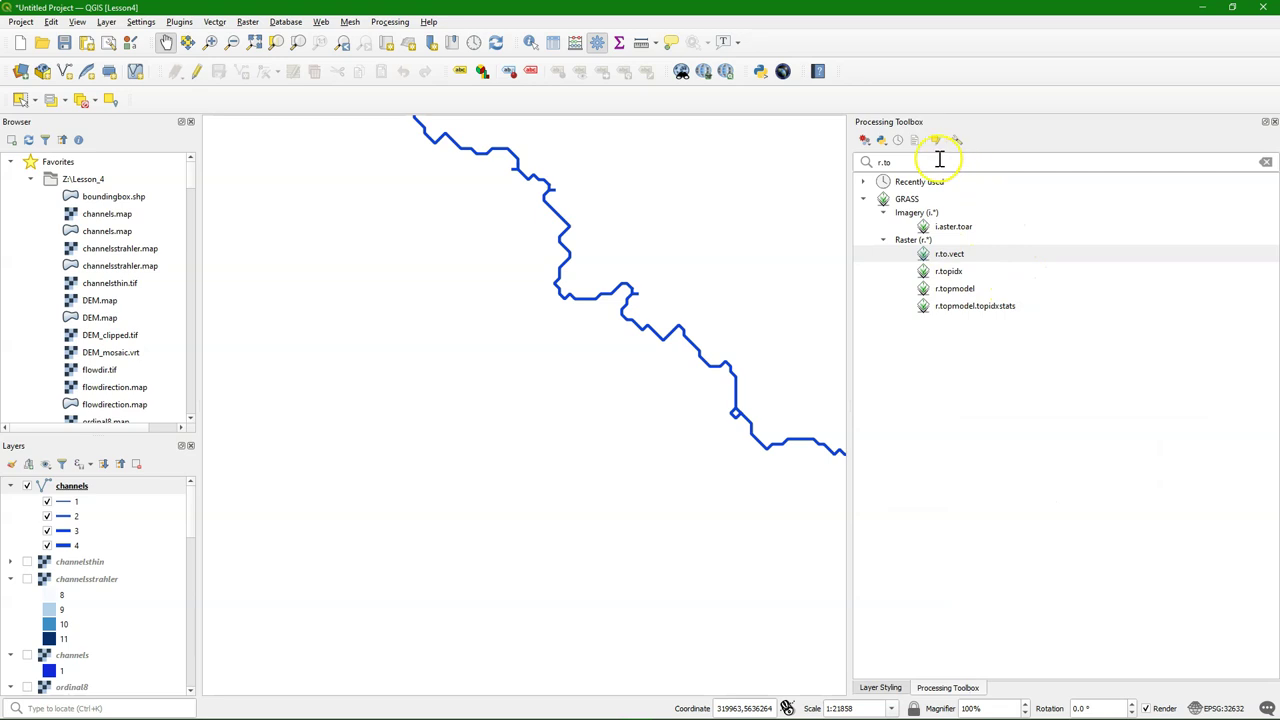
left_click(1266, 163)
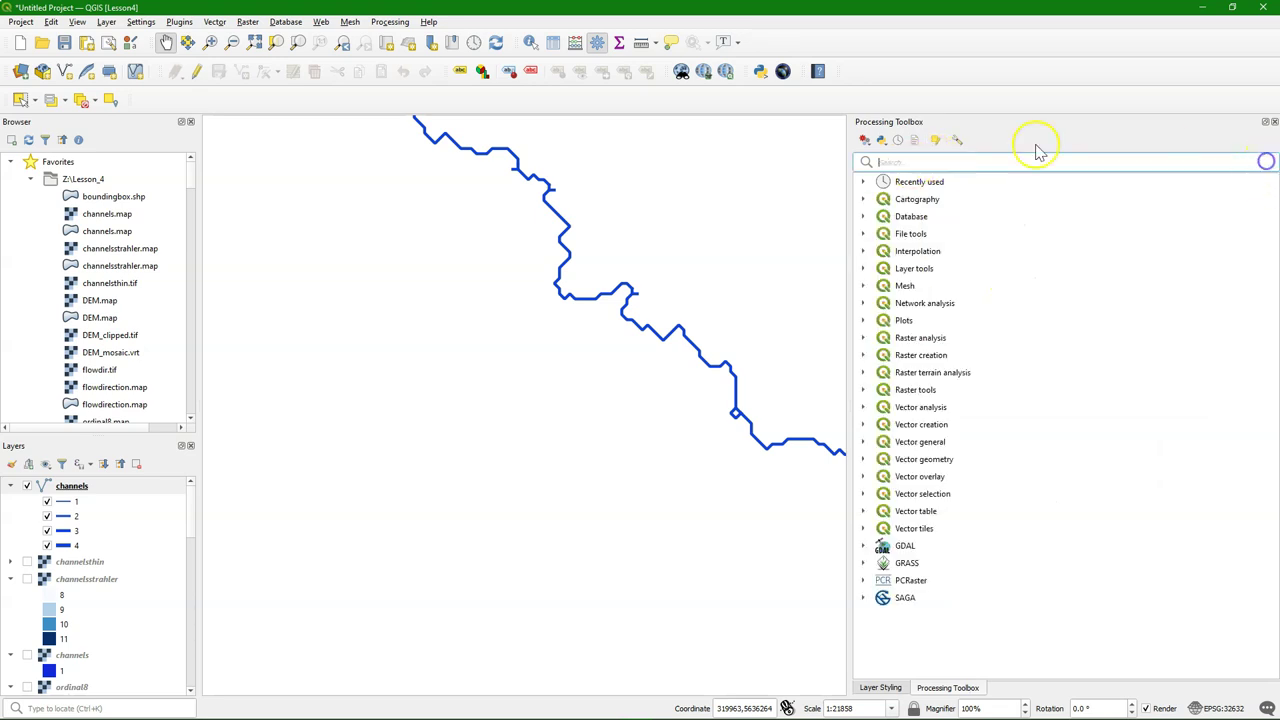
left_click(939, 141)
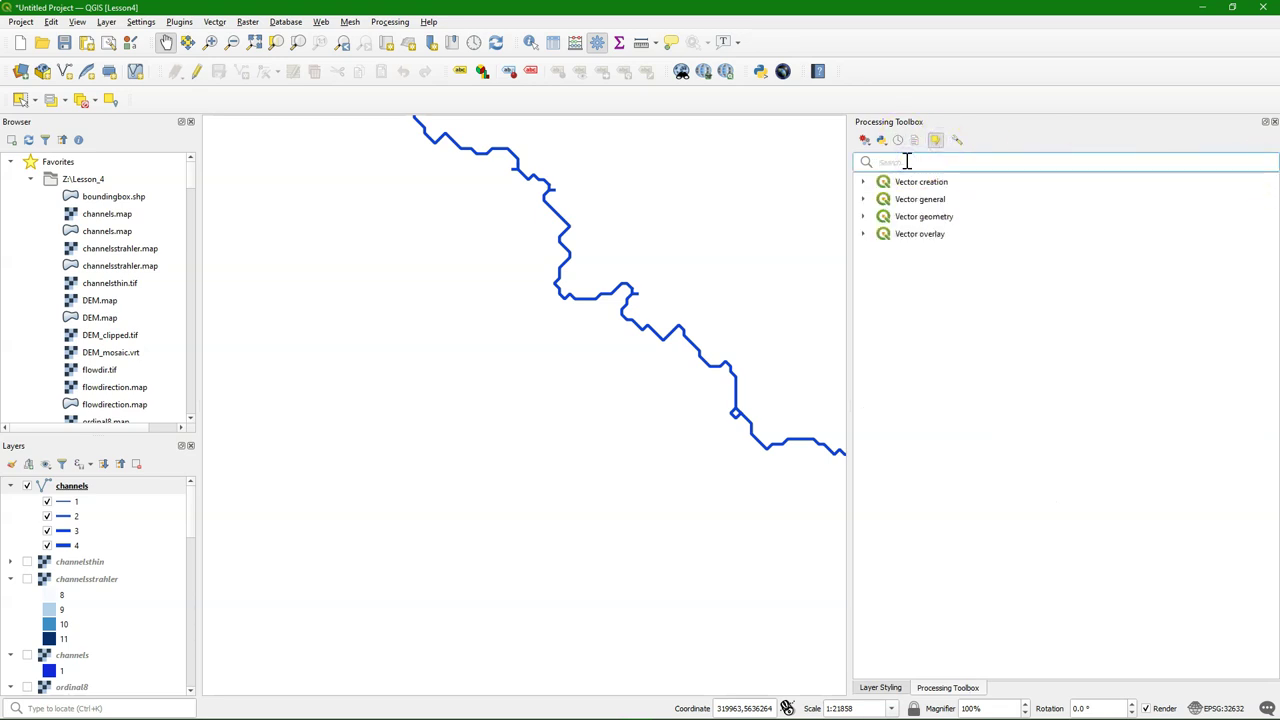
left_click(905, 161)
type("smoo")
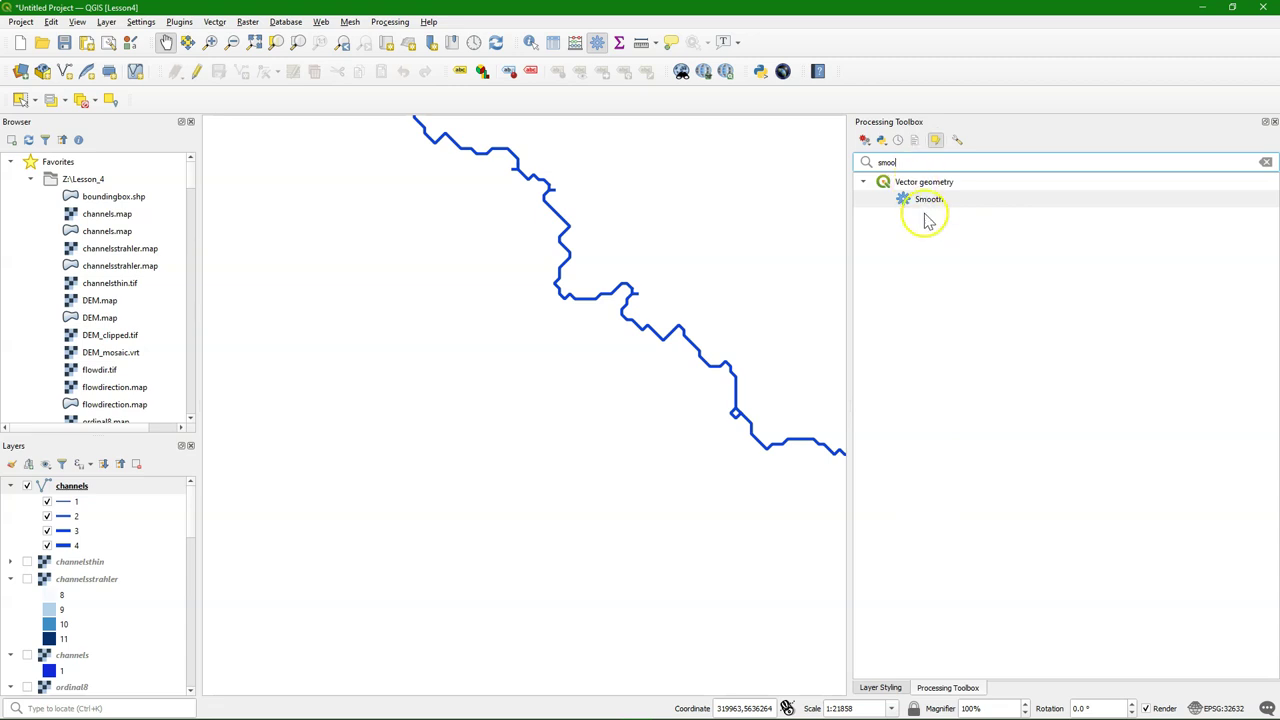
double_click(928, 199)
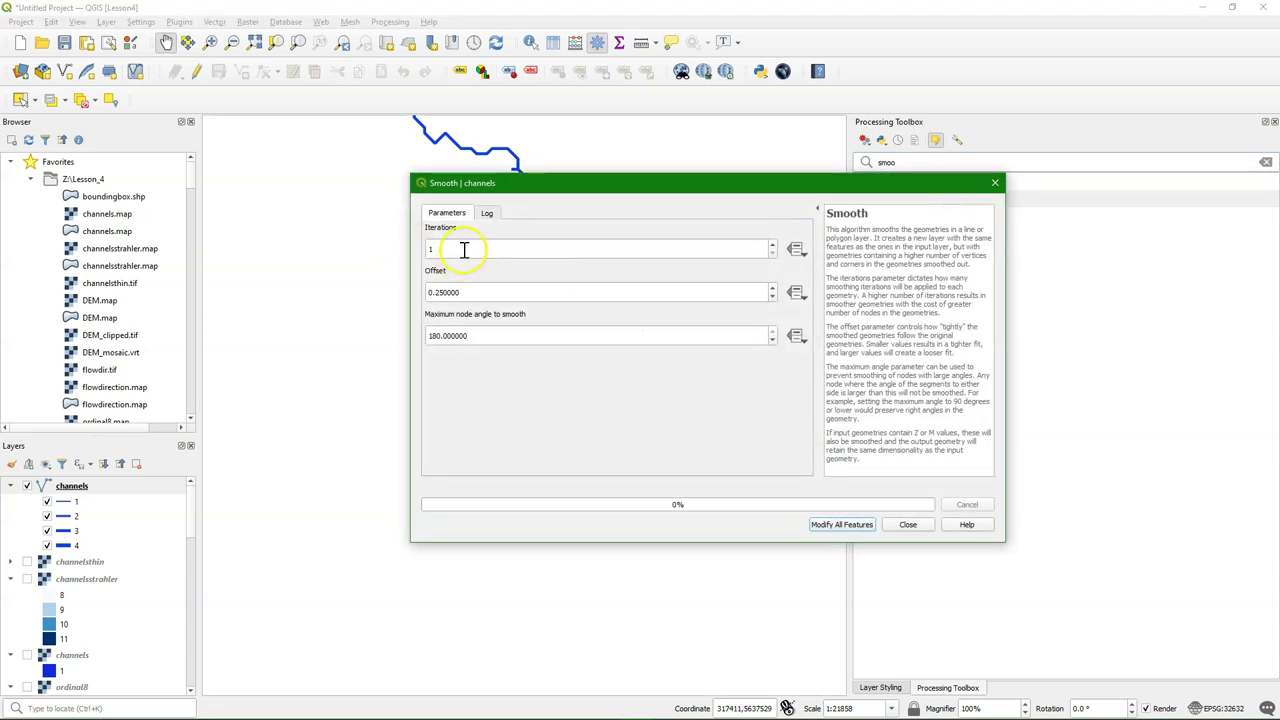
Set 5 iterations, apply Smooth to all channels features, then close the dialog
left_click_drag(464, 249, 405, 249)
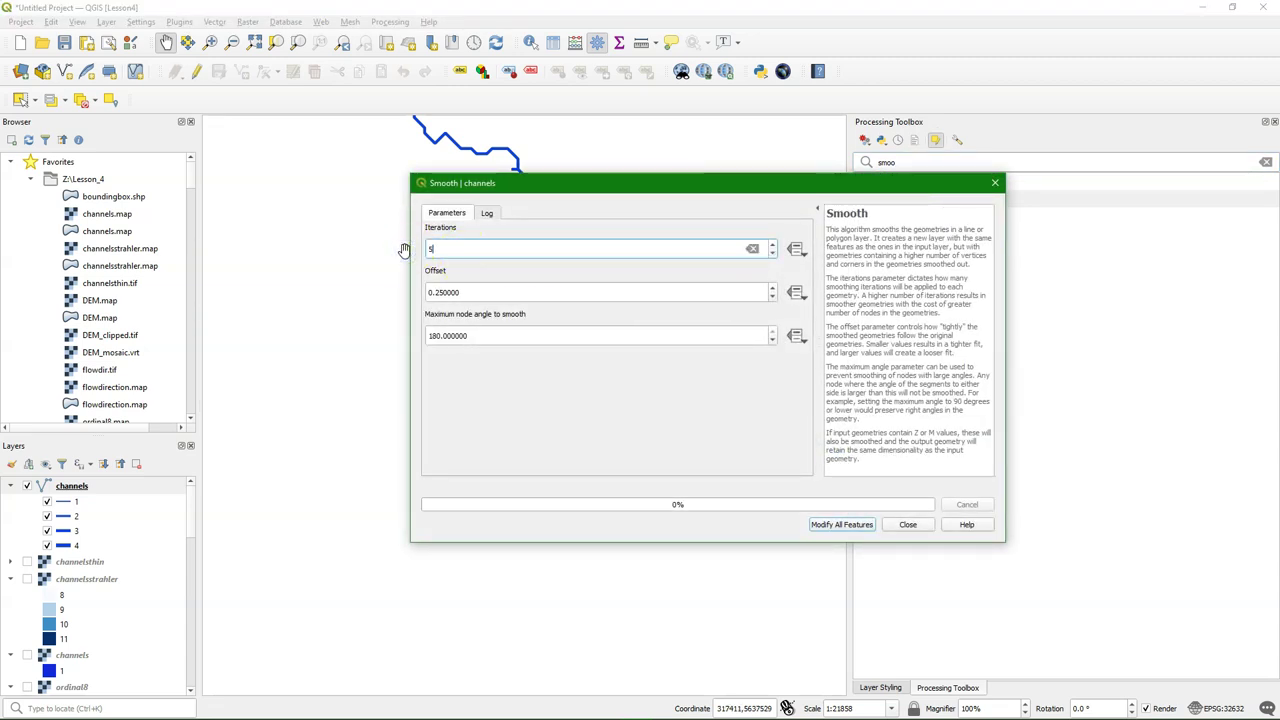
left_click(840, 526)
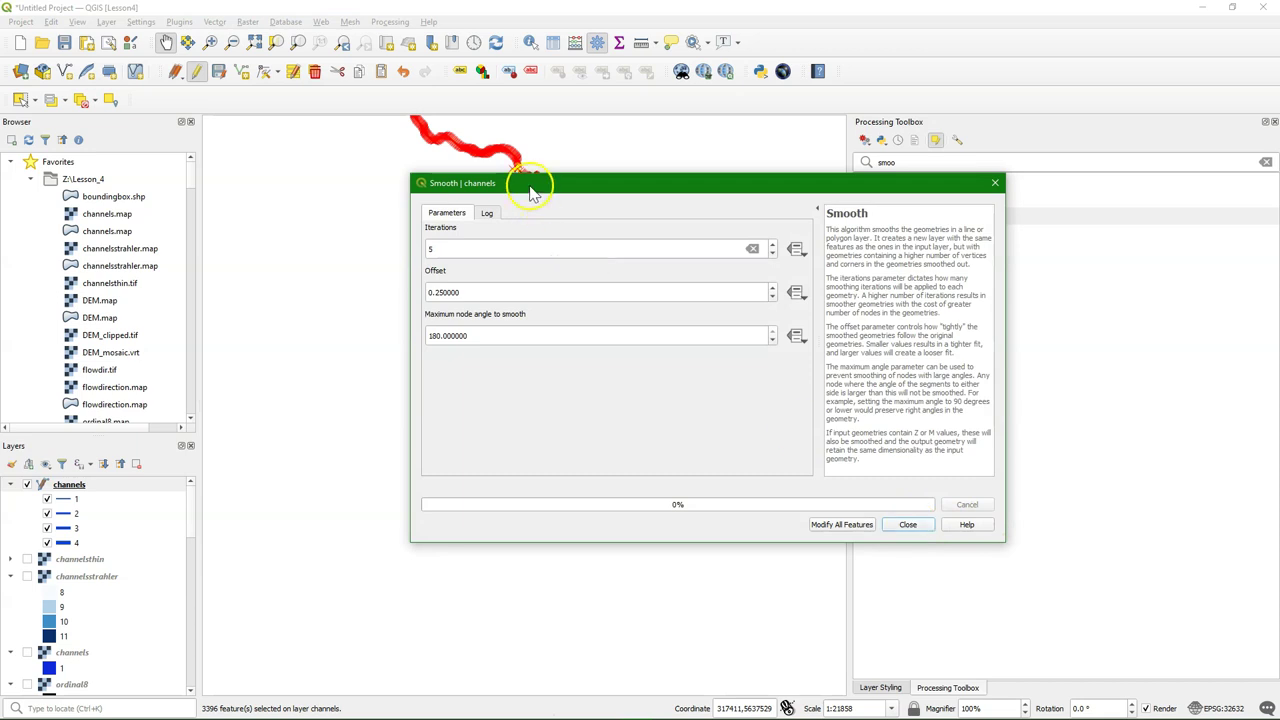
left_click_drag(533, 190, 893, 60)
scroll(640, 262, "up", 3)
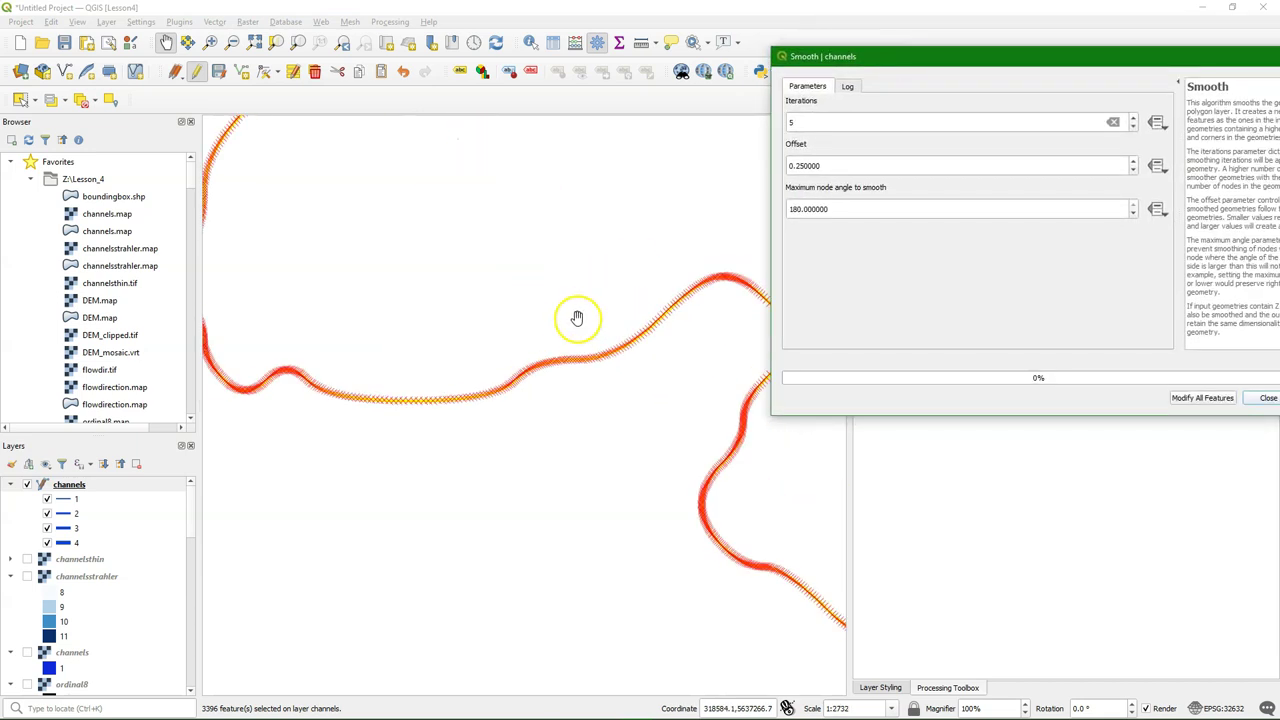
scroll(622, 342, "down", 1)
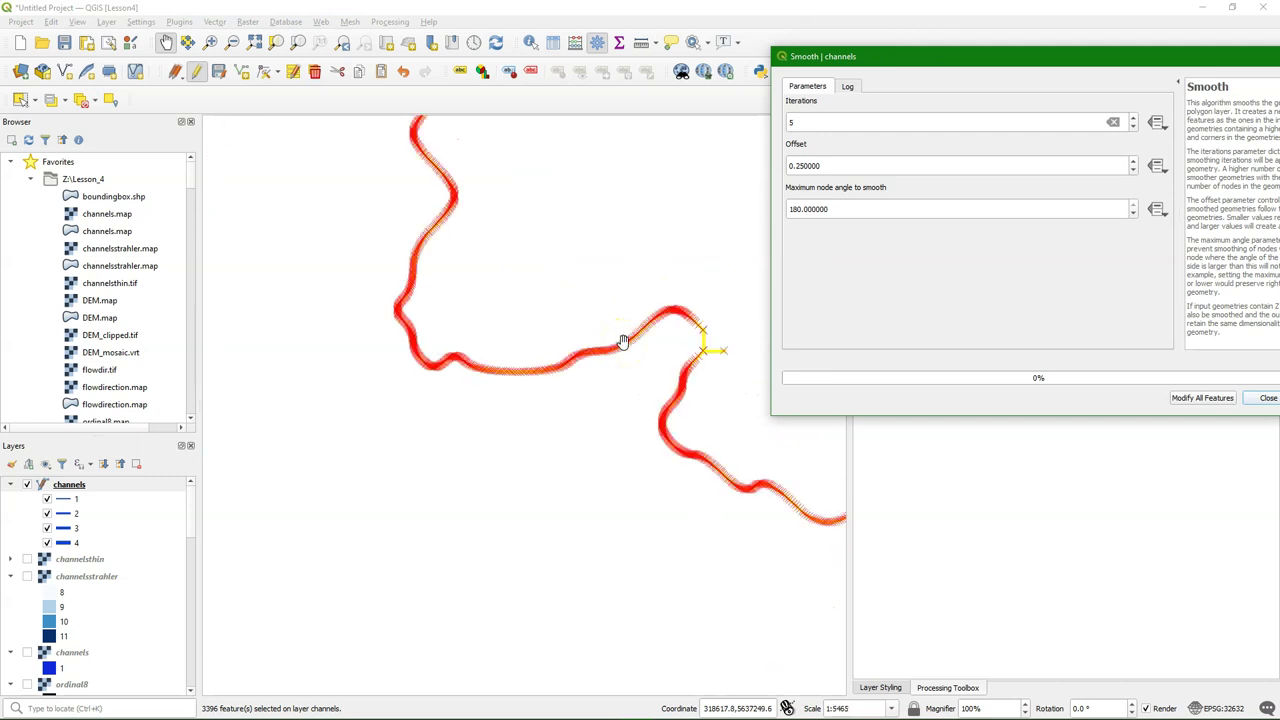
scroll(622, 342, "down", 1)
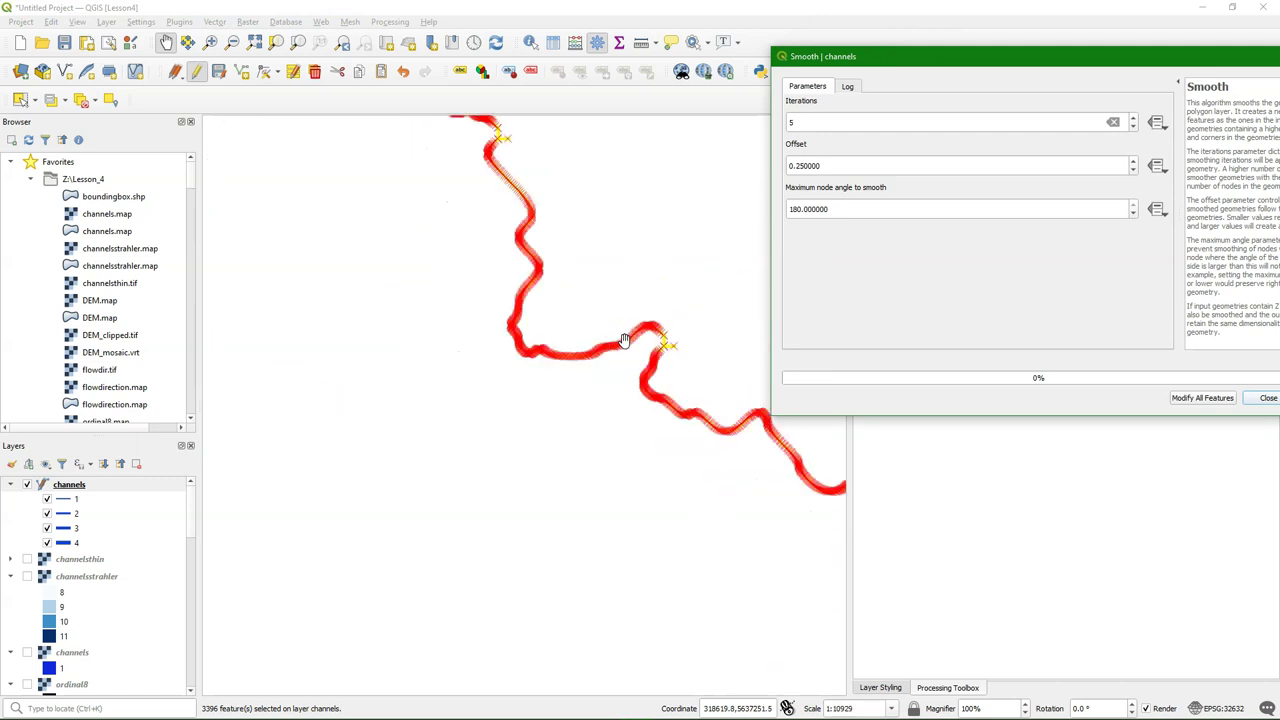
left_click_drag(1063, 73, 574, 78)
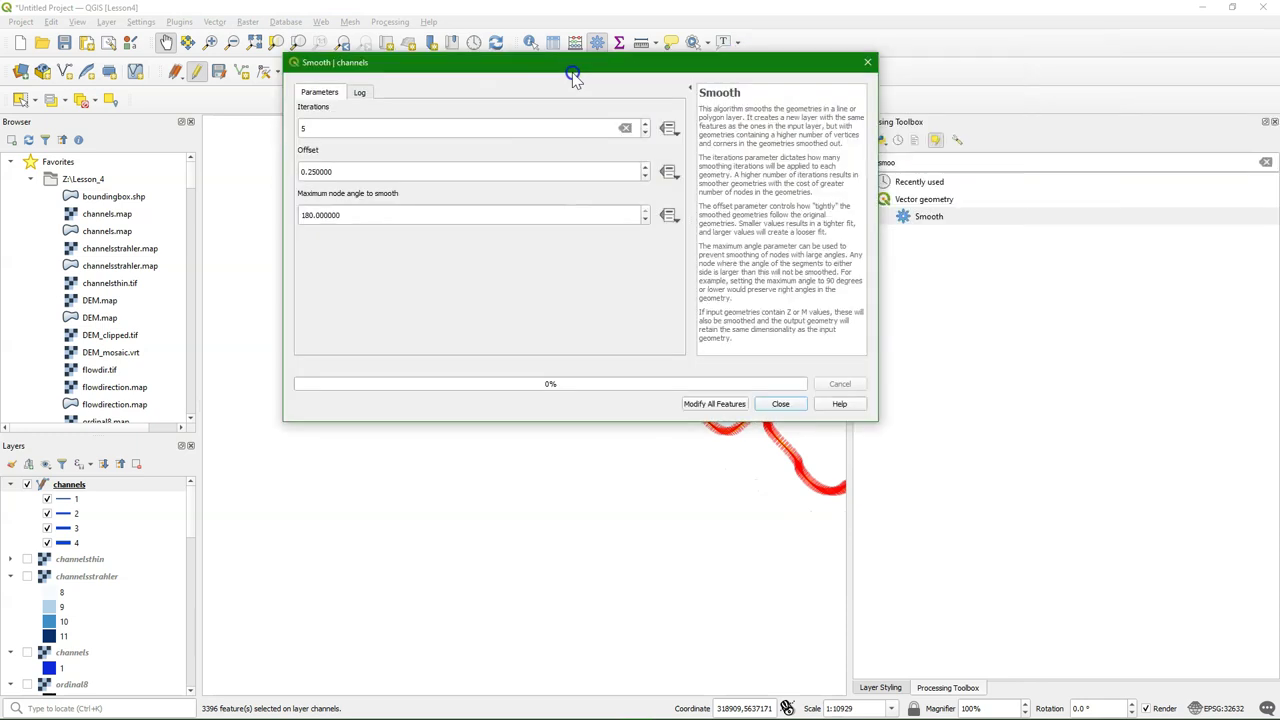
left_click(780, 404)
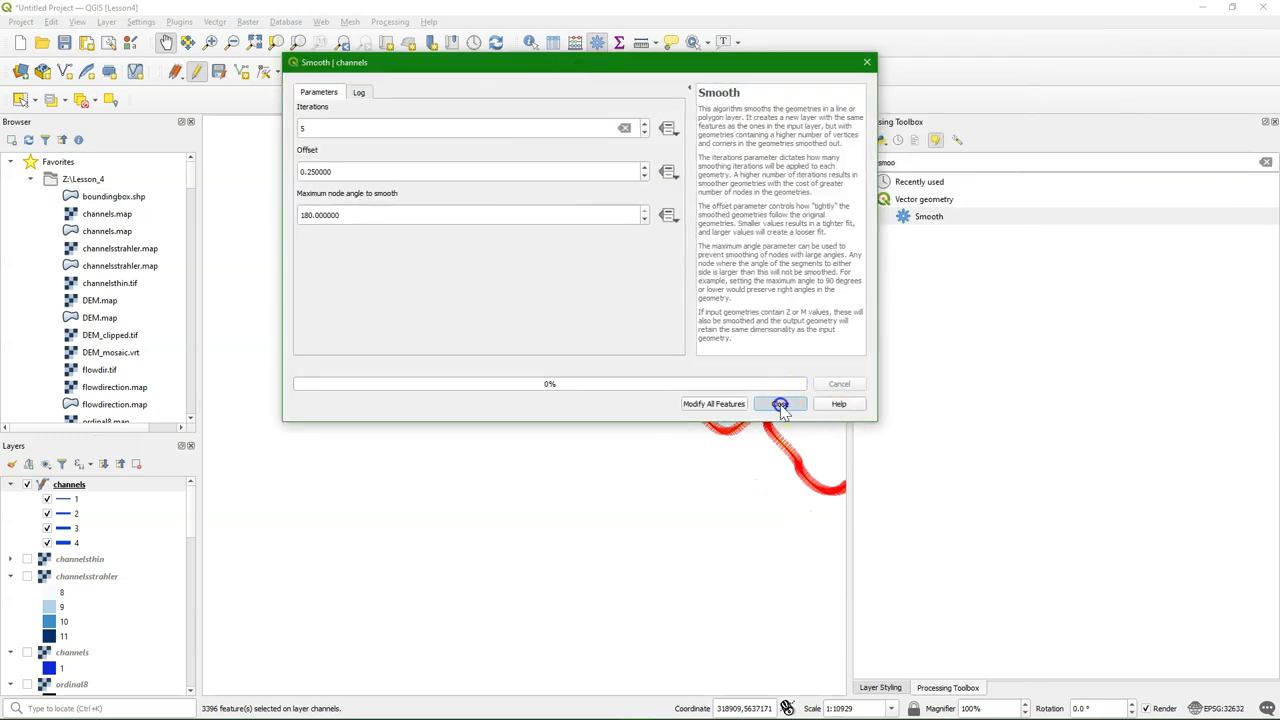
left_click(780, 404)
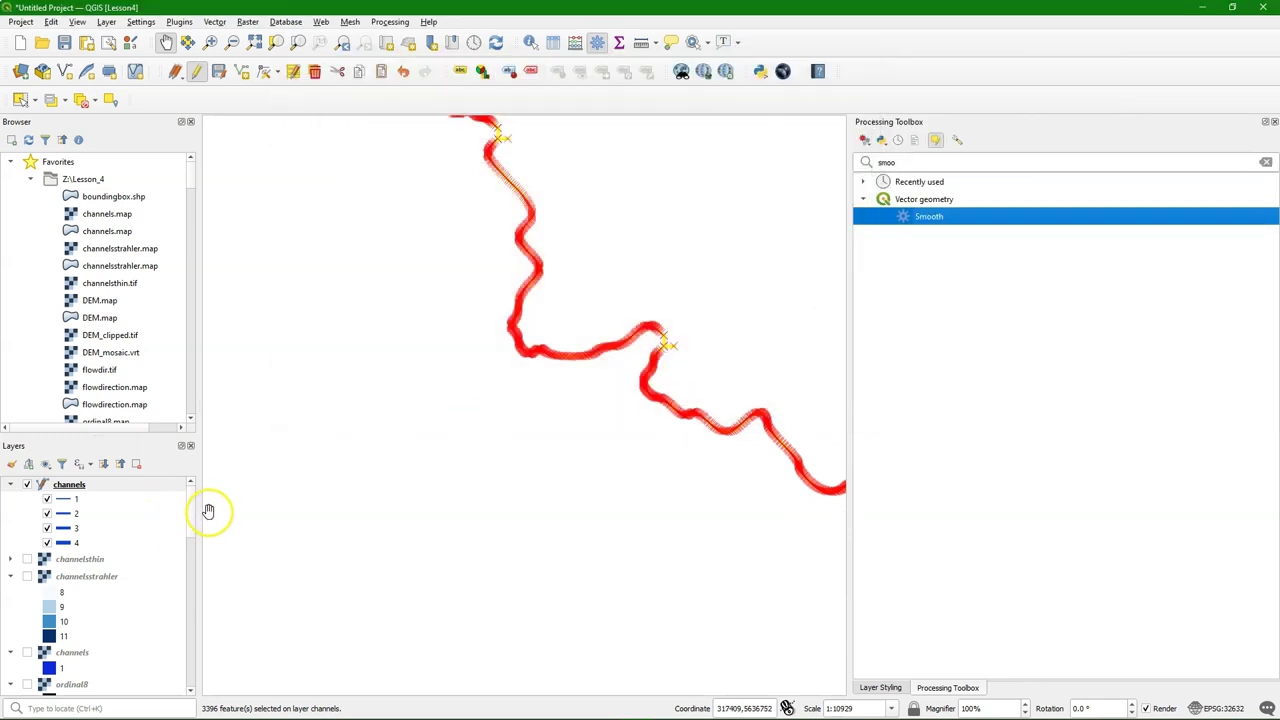
Stop editing channels, saving the smoothed geometries, and deselect all features
left_click(197, 75)
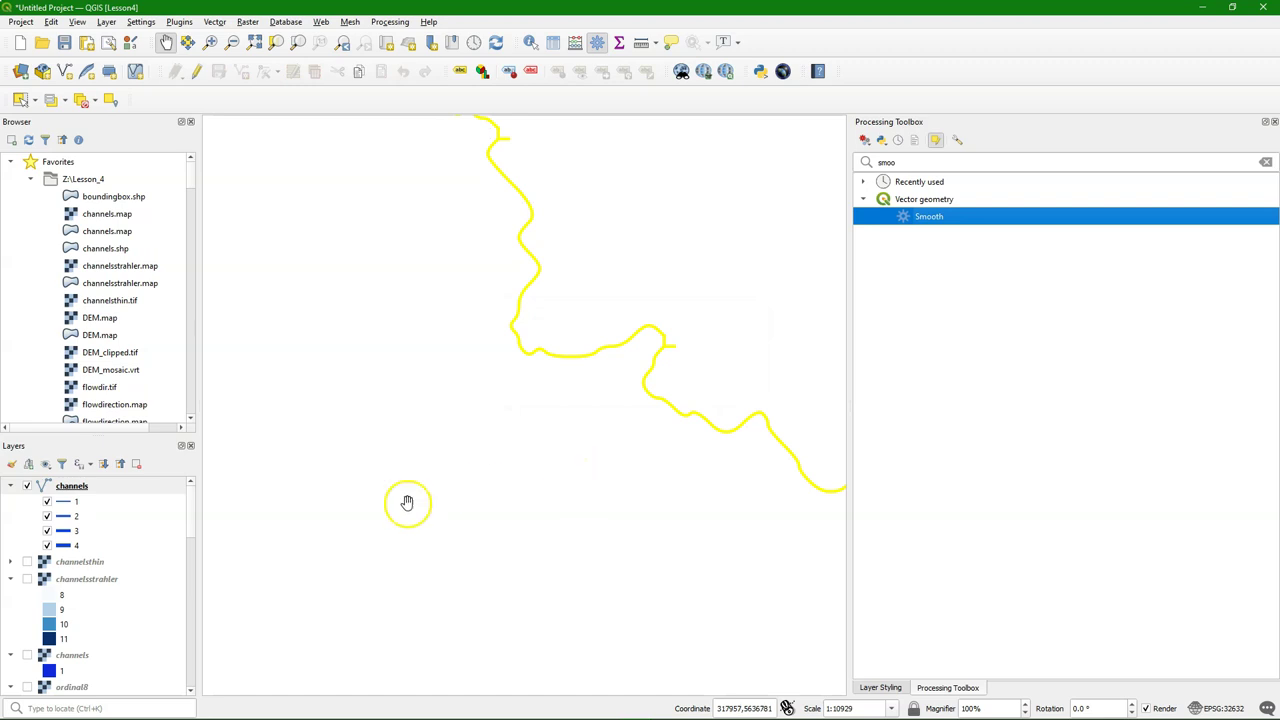
left_click(82, 101)
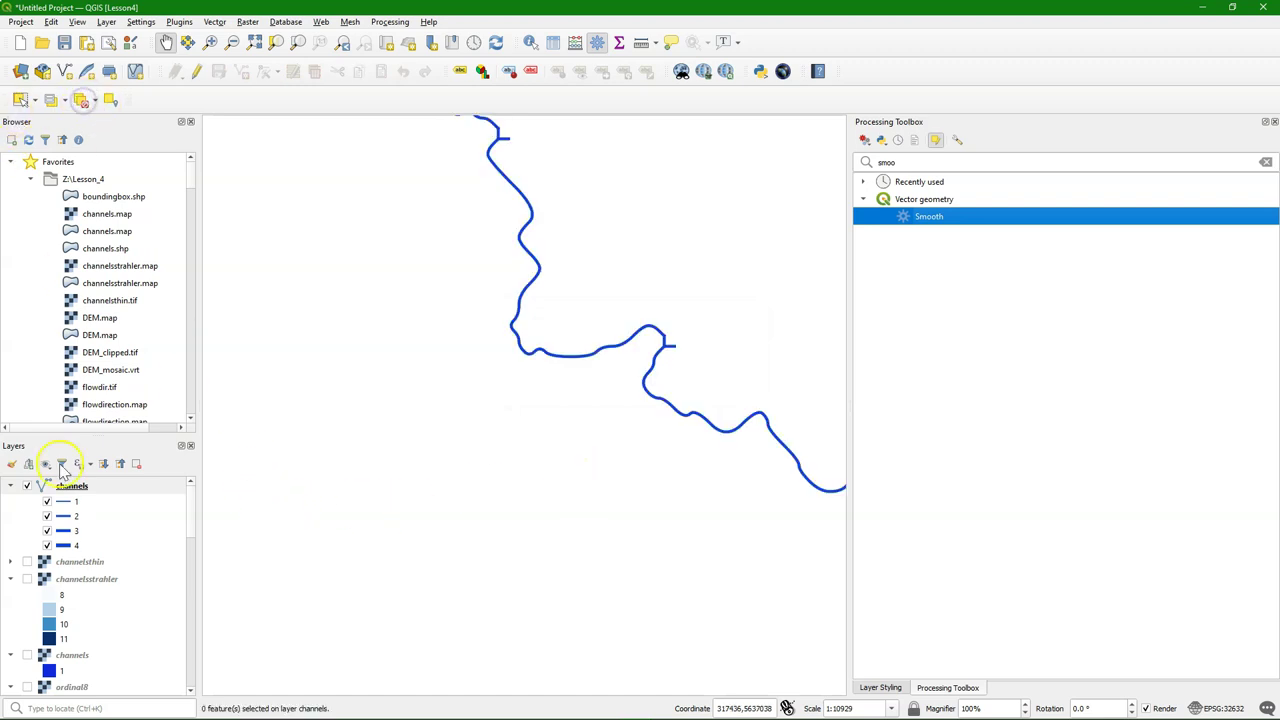
scroll(30, 610, "down", 5)
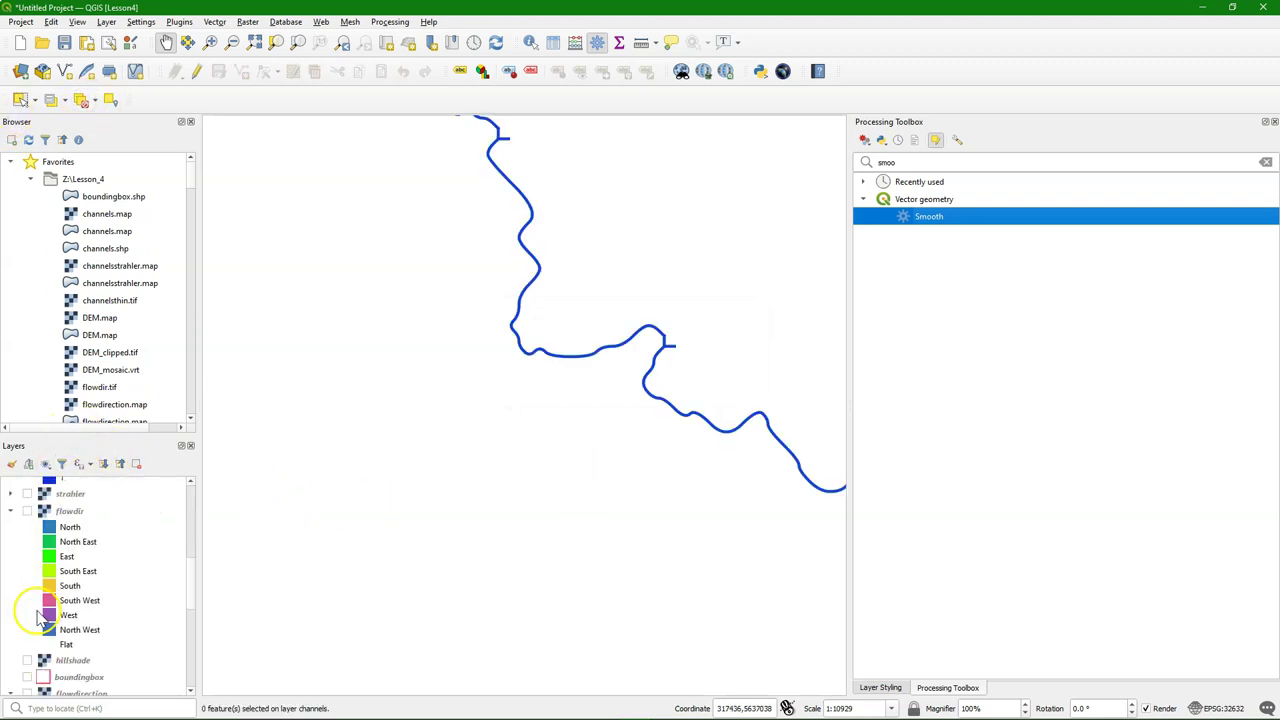
Switch the OpenTopoMap basemap back on beneath the channels and pan toward Eschweiler
left_click(40, 687)
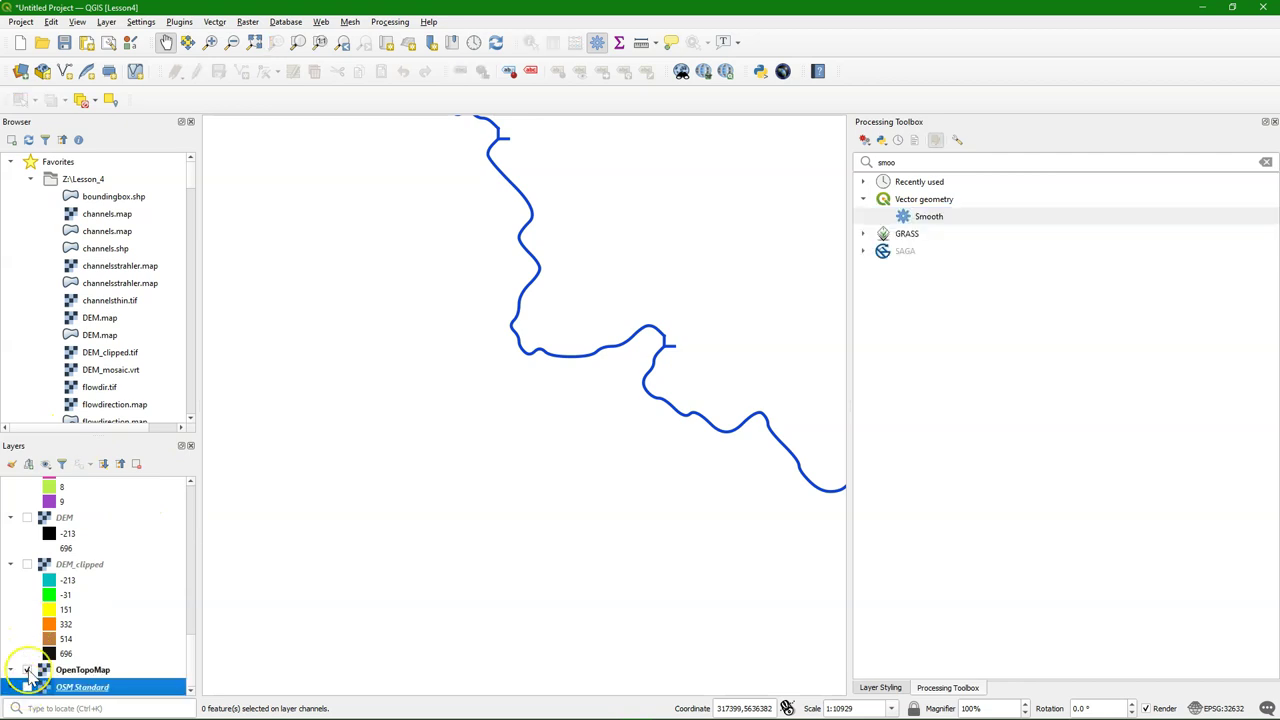
left_click(27, 670)
scroll(697, 408, "down", 2)
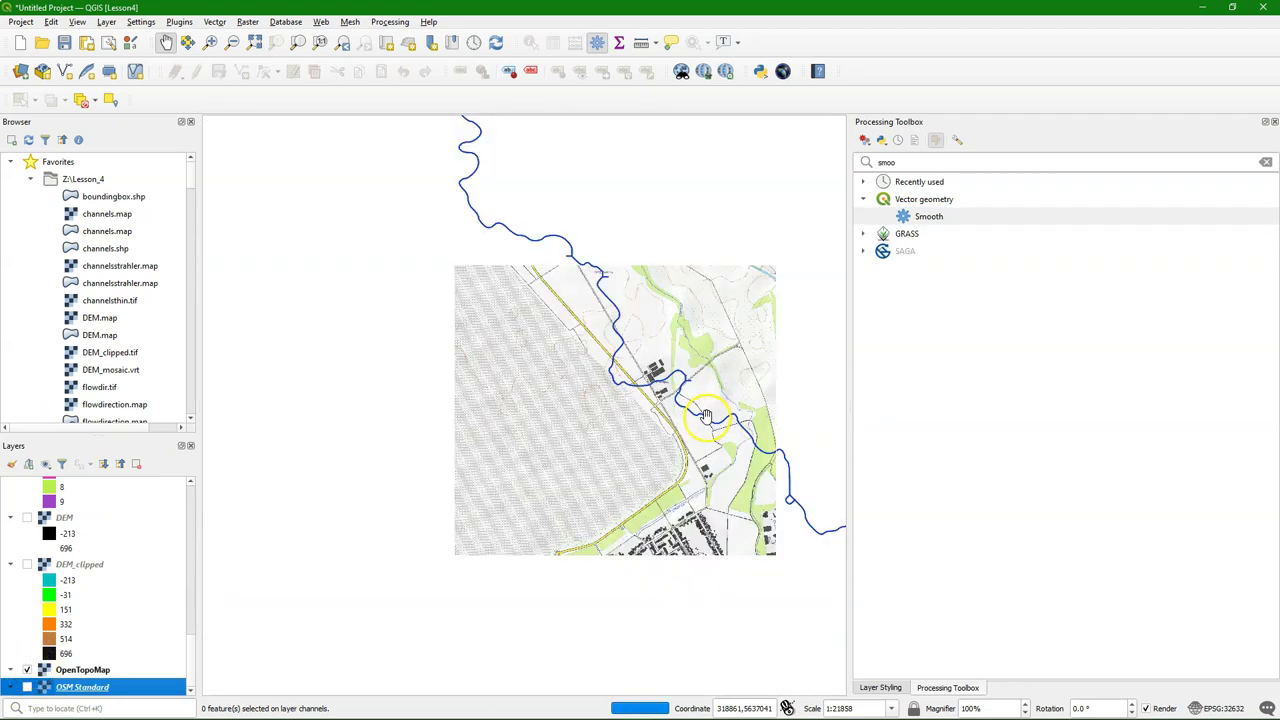
scroll(765, 488, "down", 1)
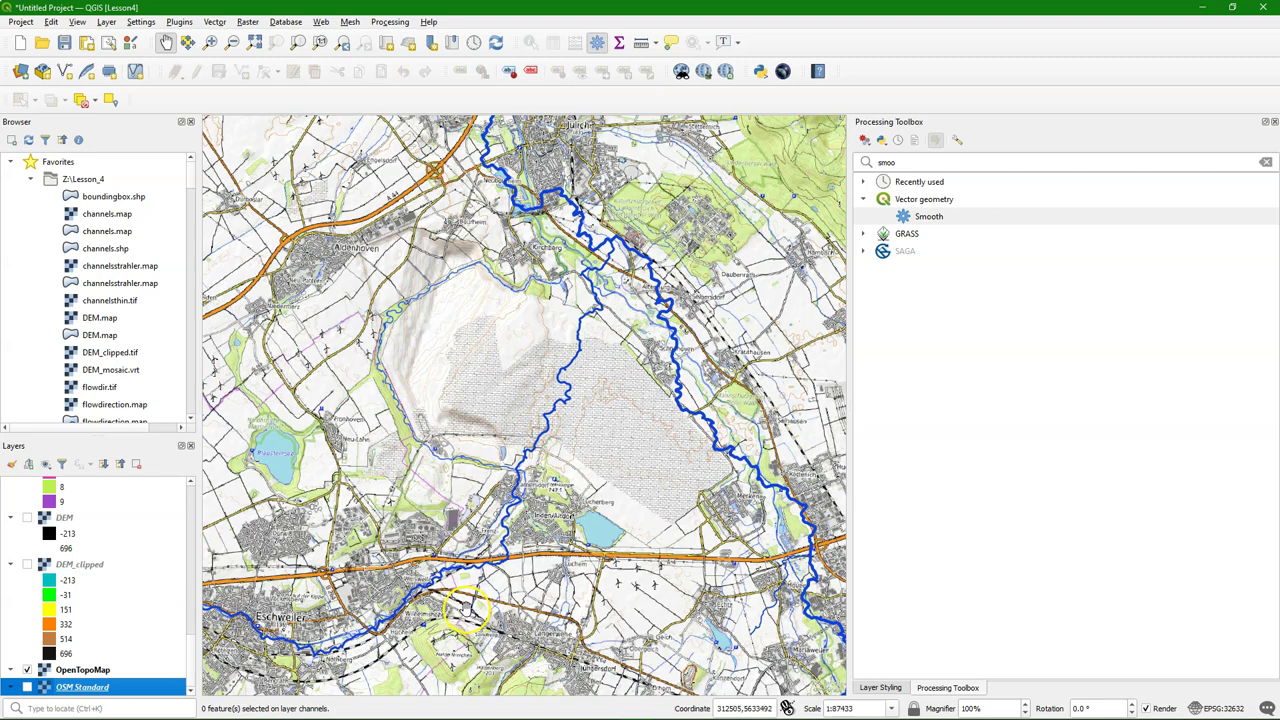
left_click_drag(790, 590, 593, 510)
scroll(593, 510, "up", 2)
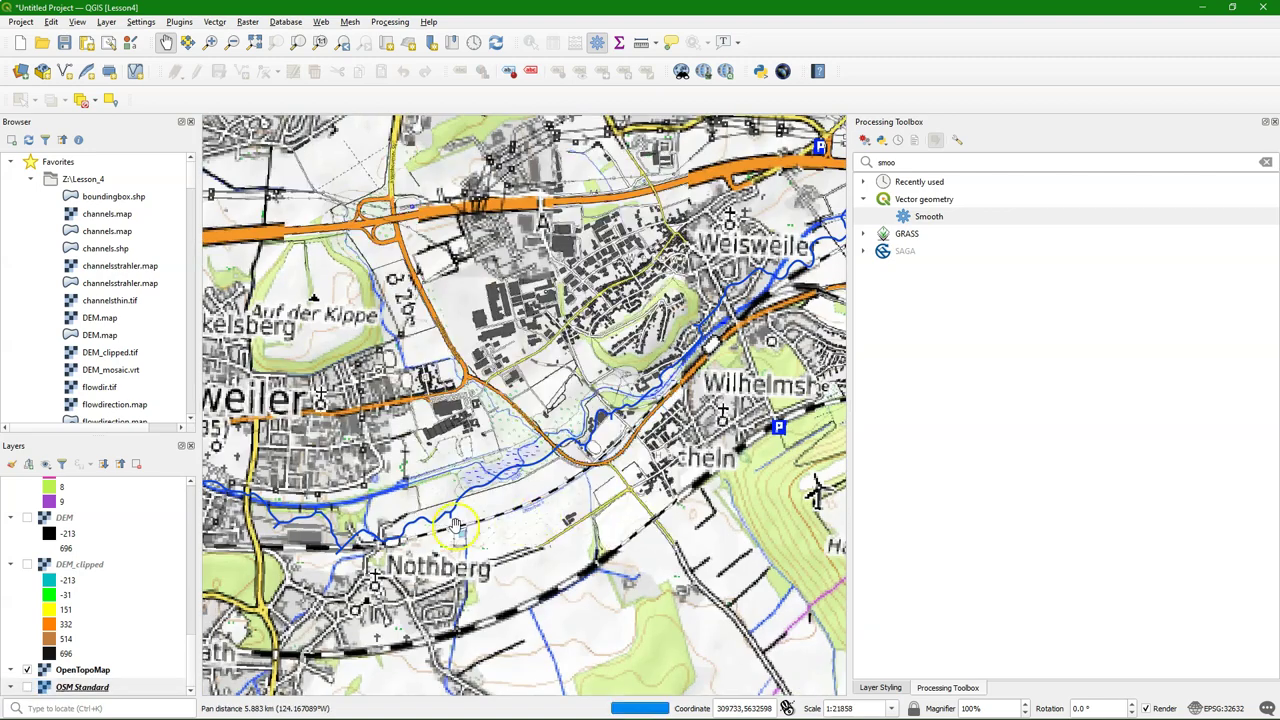
left_click_drag(400, 480, 600, 470)
left_click_drag(365, 467, 857, 506)
Follow the channel north along the river and zoom to about 1:1366 at the junction
scroll(479, 559, "down", 2)
scroll(487, 488, "up", 1)
scroll(470, 515, "down", 1)
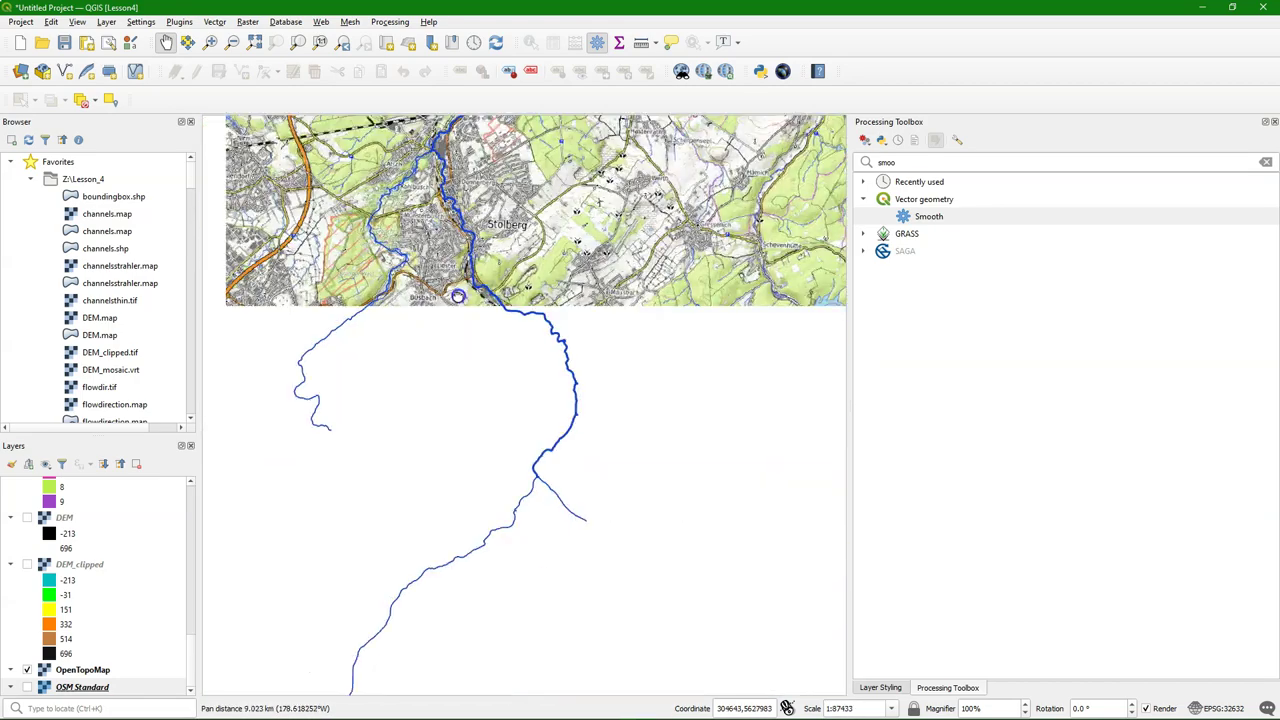
scroll(458, 533, "up", 2)
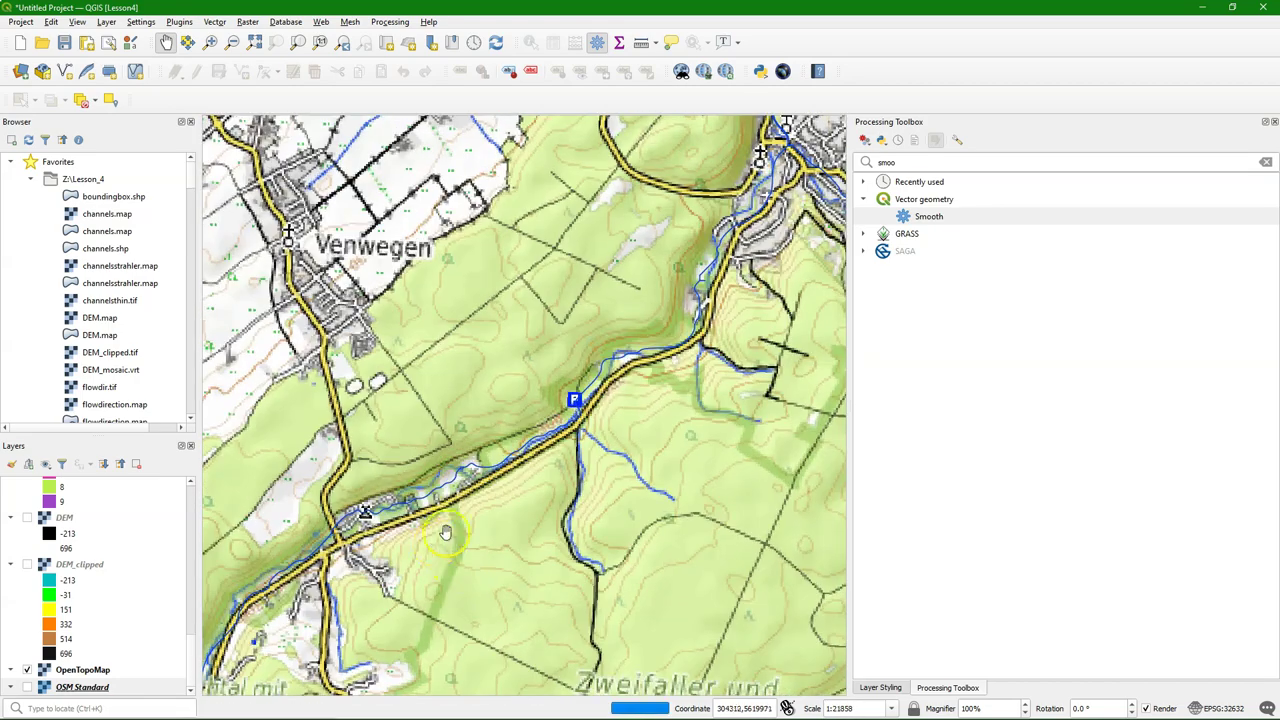
left_click_drag(442, 532, 580, 451)
left_click_drag(500, 485, 640, 297)
left_click_drag(668, 520, 586, 306)
scroll(437, 283, "down", 3)
scroll(437, 283, "up", 3)
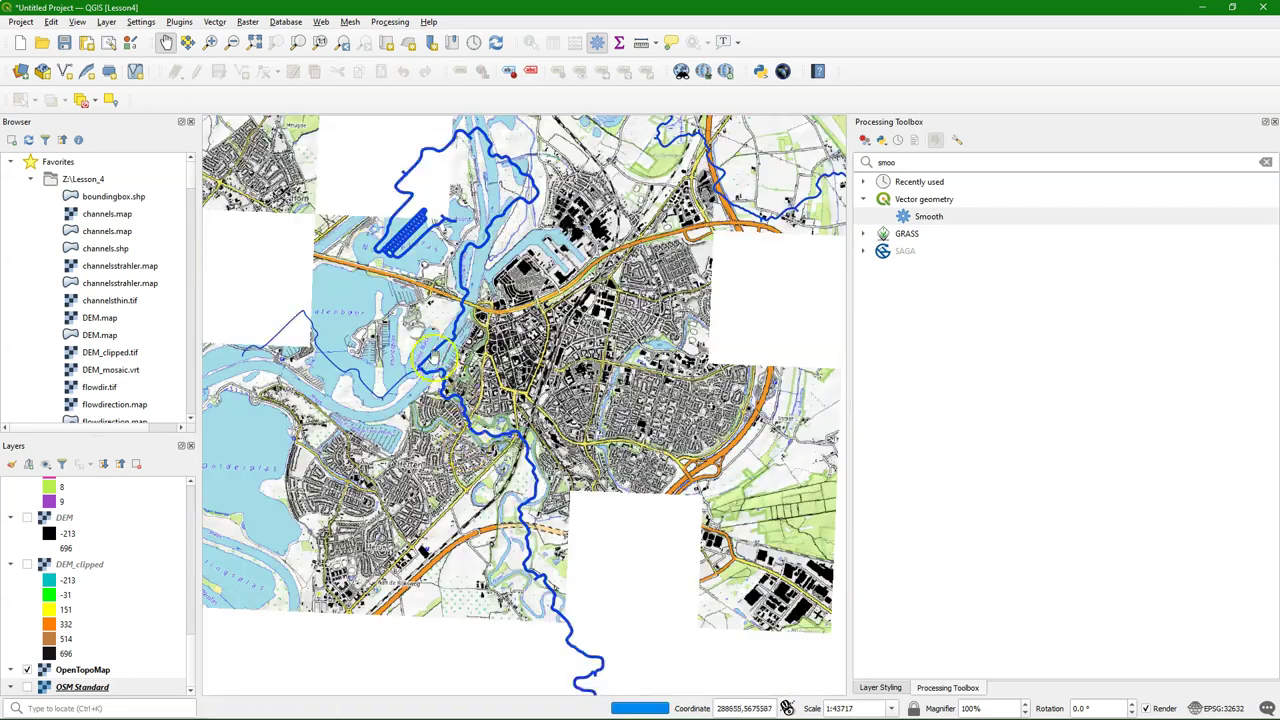
scroll(441, 389, "up", 1)
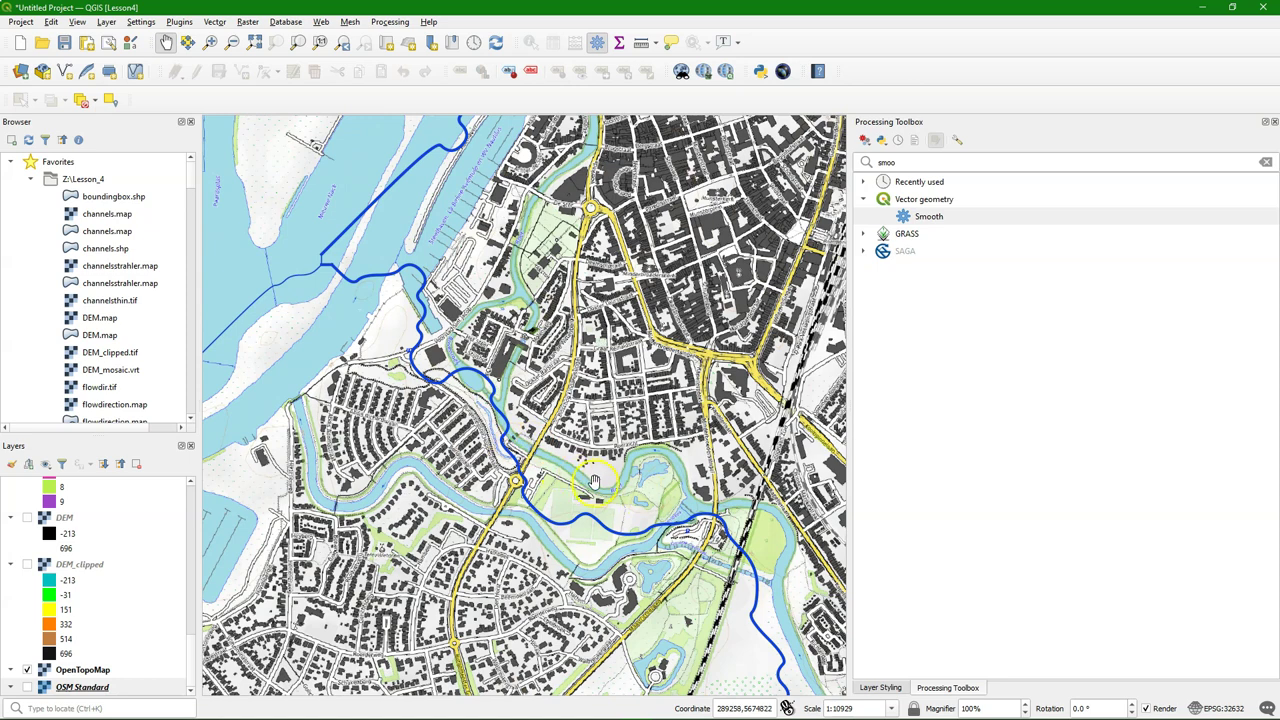
left_click_drag(456, 293, 622, 347)
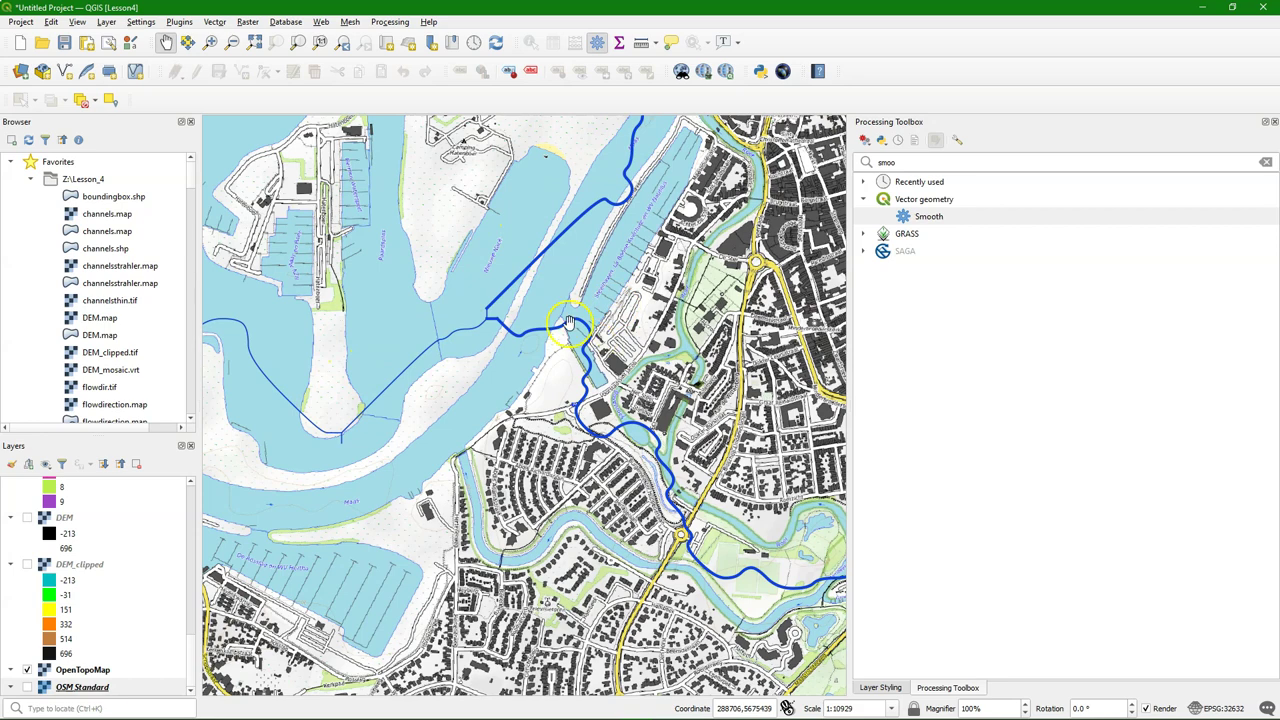
scroll(567, 322, "up", 2)
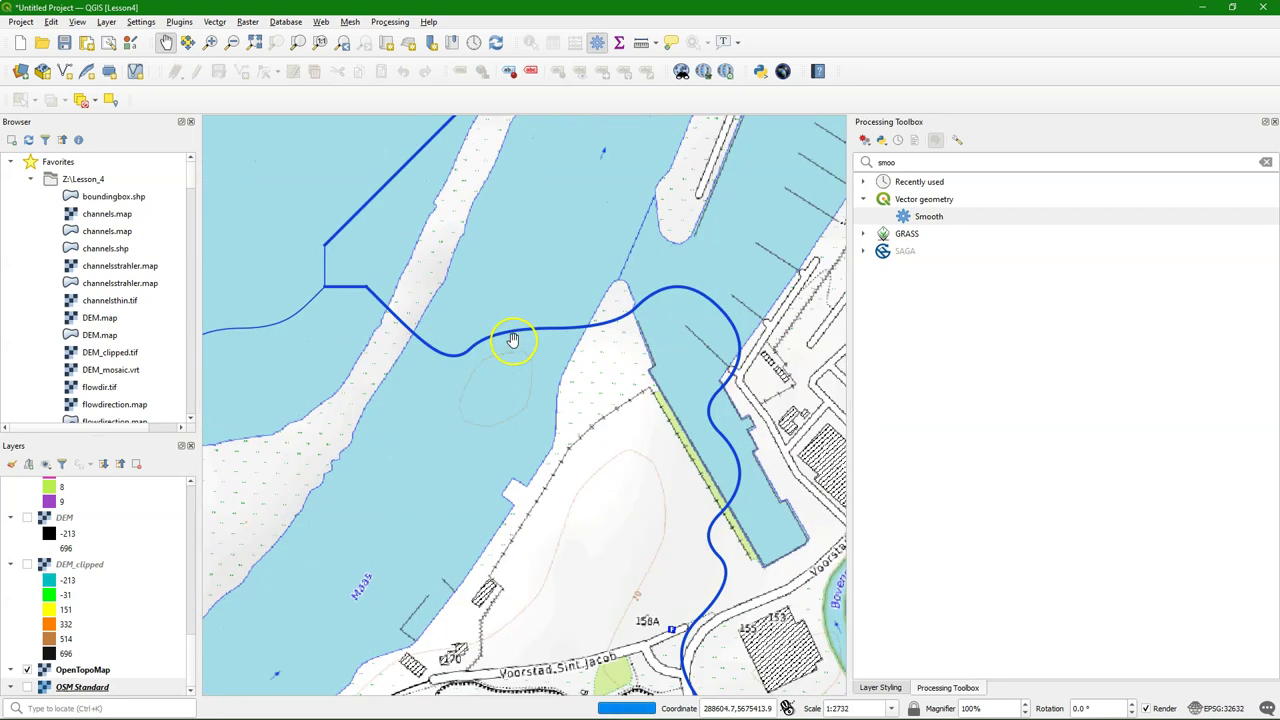
scroll(512, 340, "up", 1)
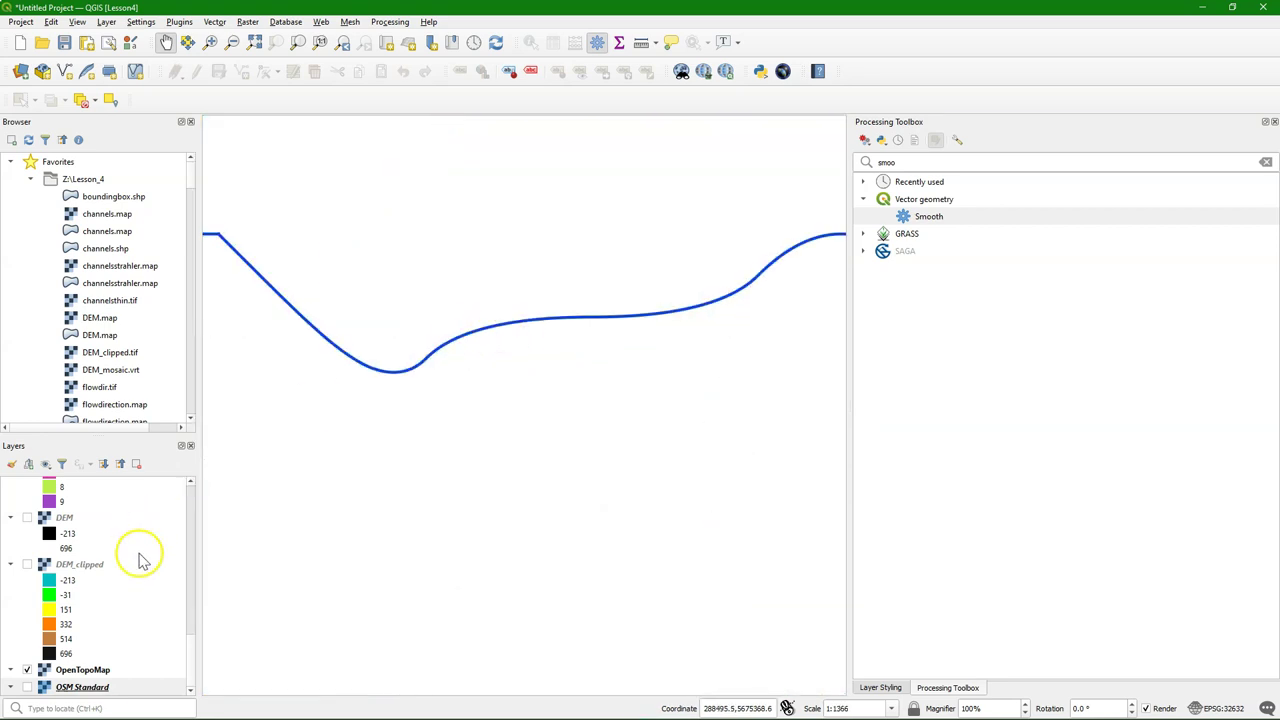
Hide the channels line layer and show the channelsstrahler raster instead
left_click_drag(191, 651, 195, 497)
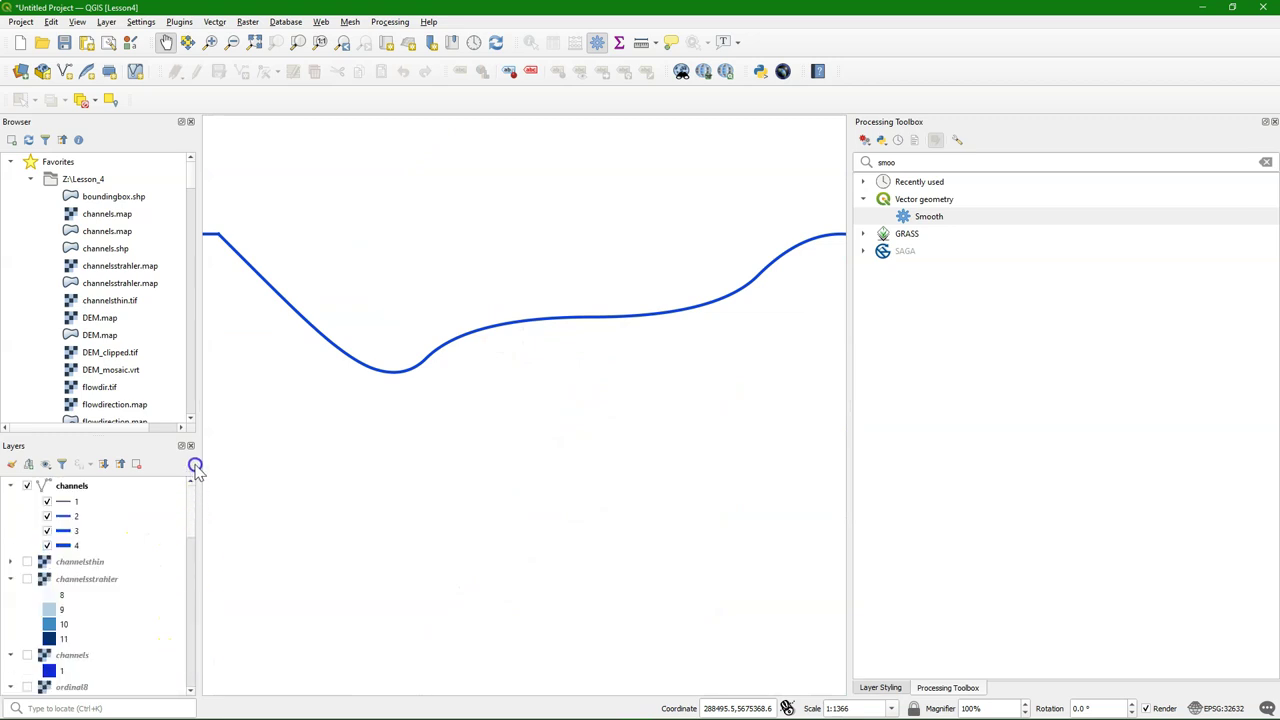
left_click(27, 486)
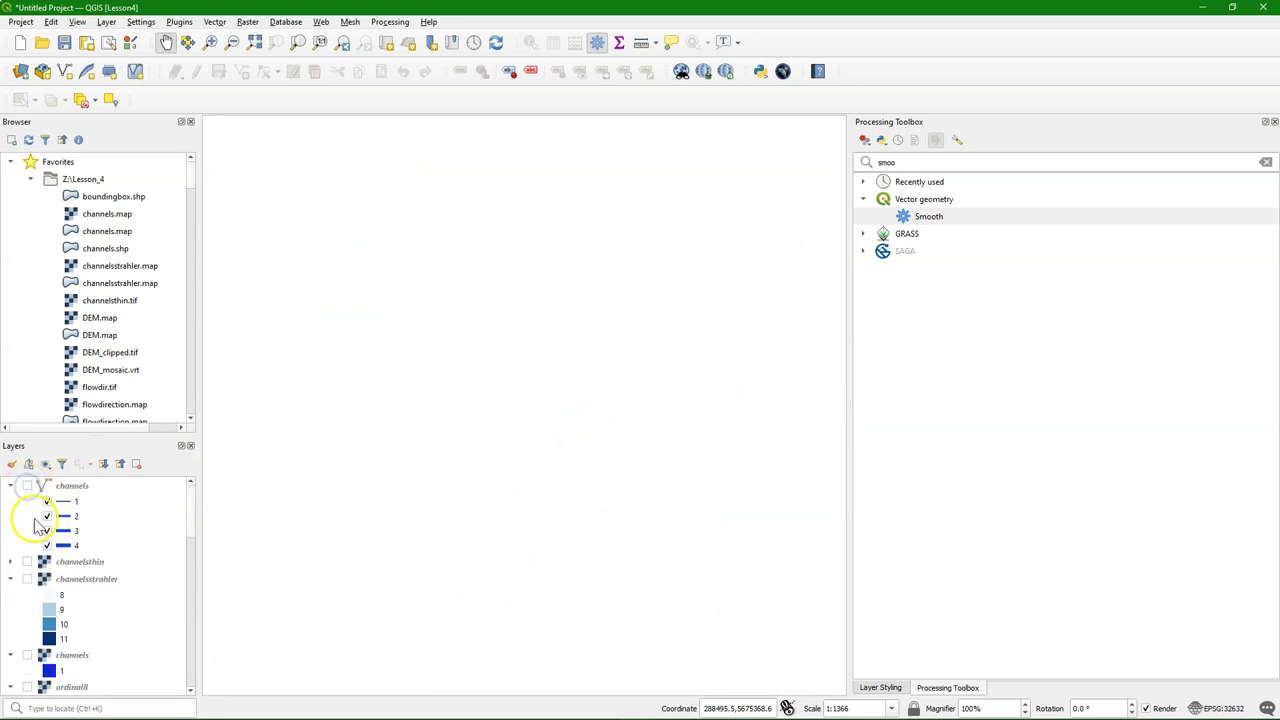
left_click(27, 563)
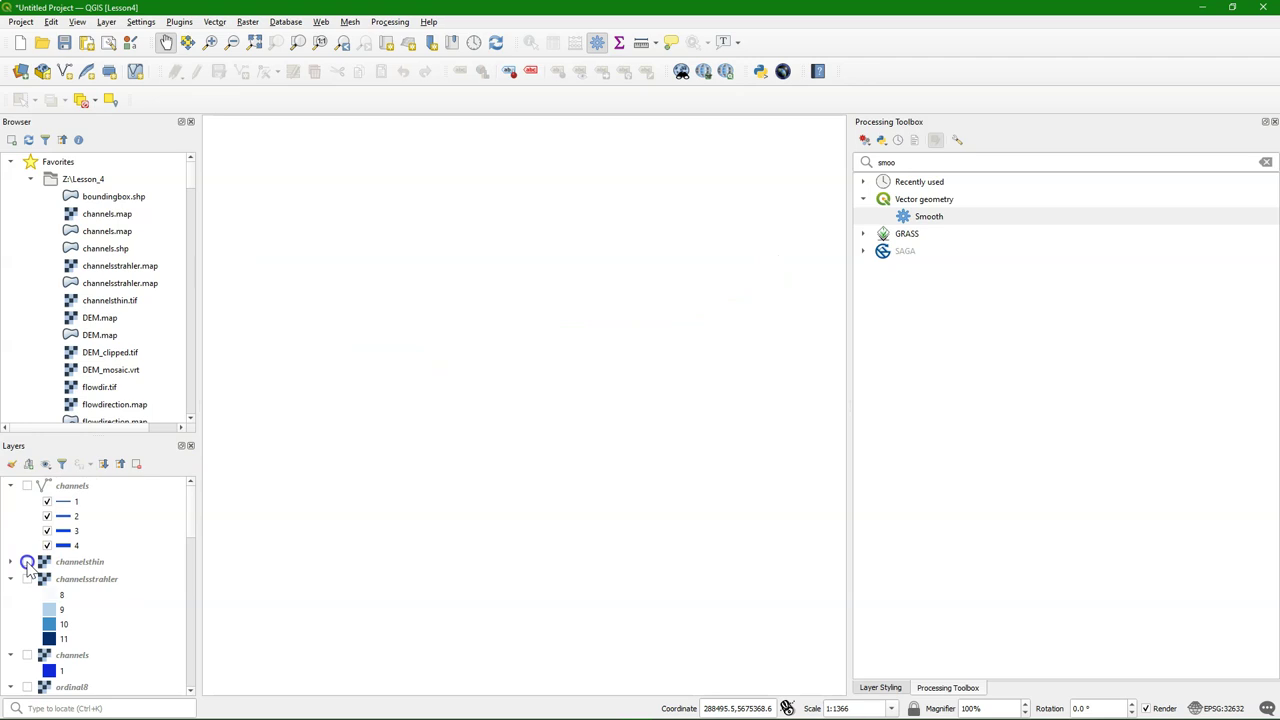
left_click(27, 563)
left_click(27, 579)
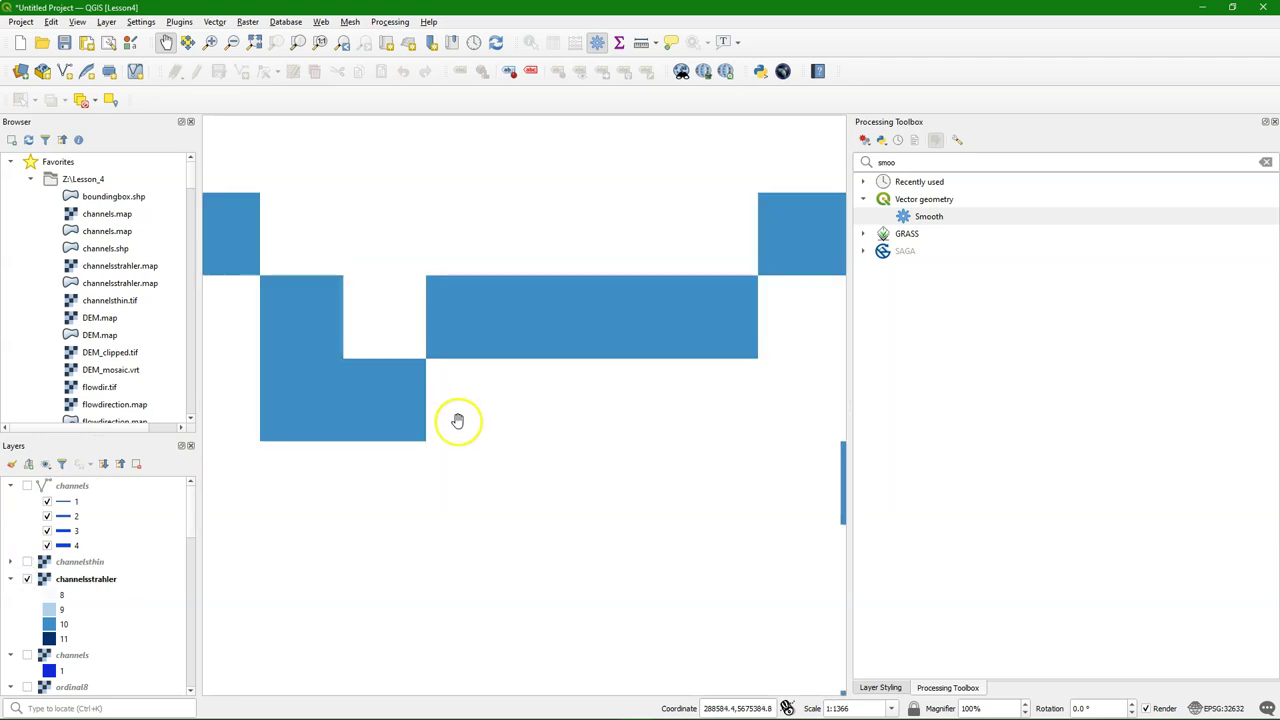
Copy the outlet cell's coordinate at the river in the map CRS
scroll(457, 423, "down", 2)
right_click(493, 400)
mouse_move(540, 406)
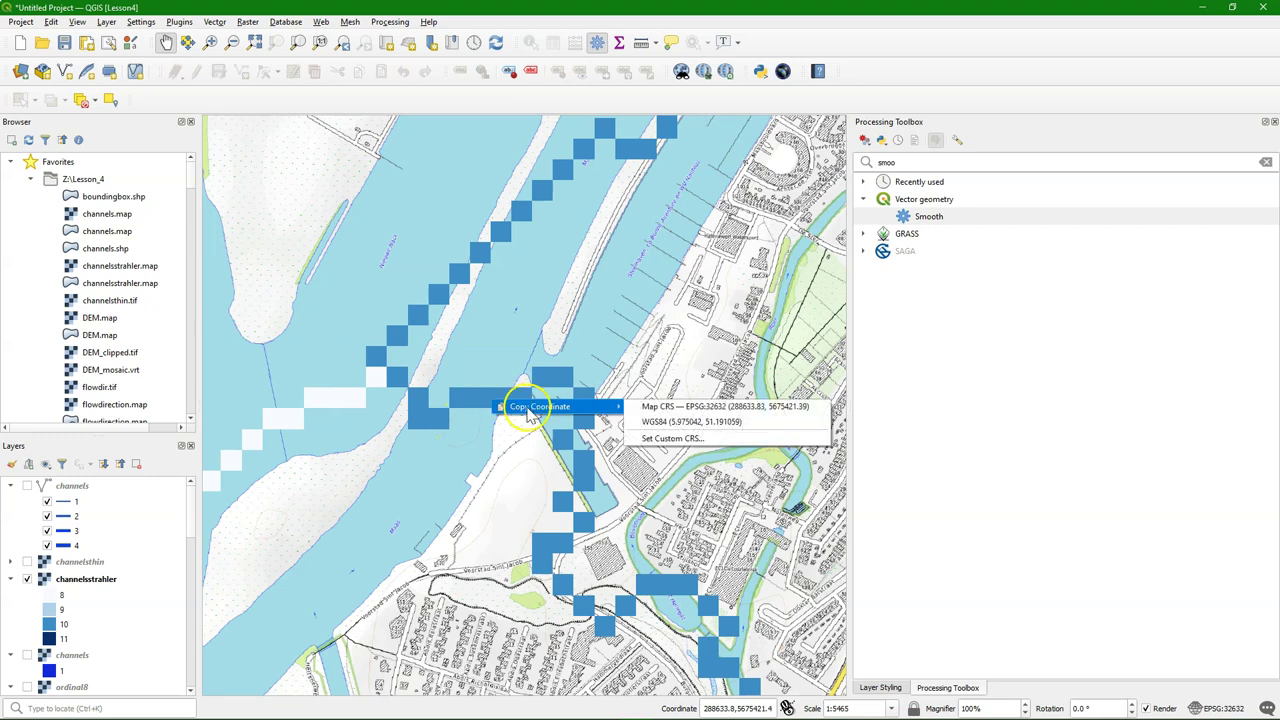
left_click(697, 407)
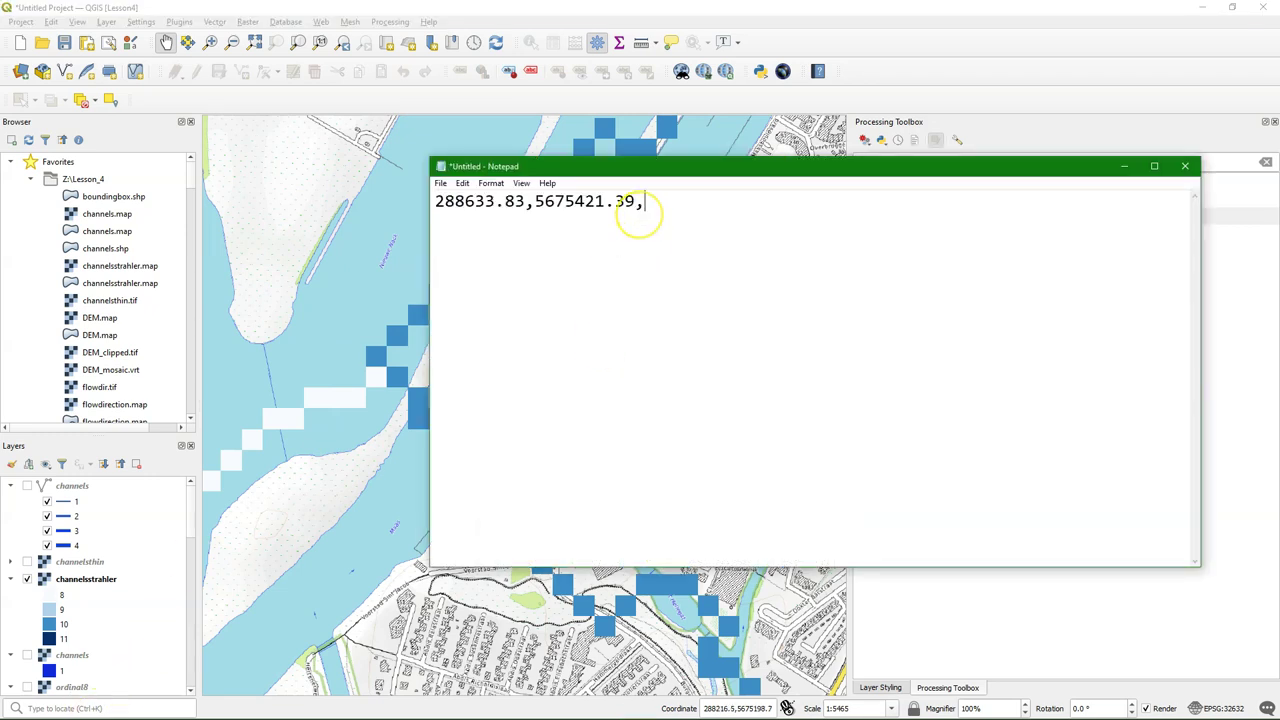
Save the coordinate text as outlet.txt in Lesson_4 and close Notepad
left_click(440, 183)
left_click(476, 257)
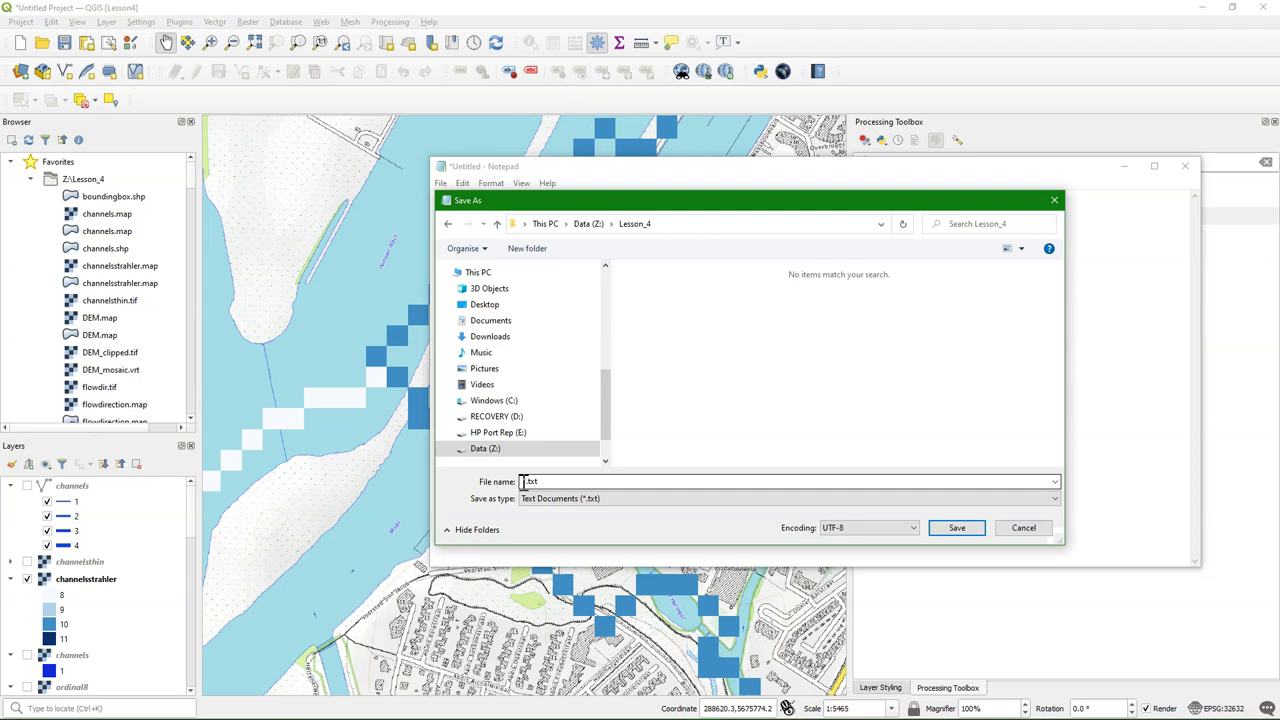
left_click(522, 482)
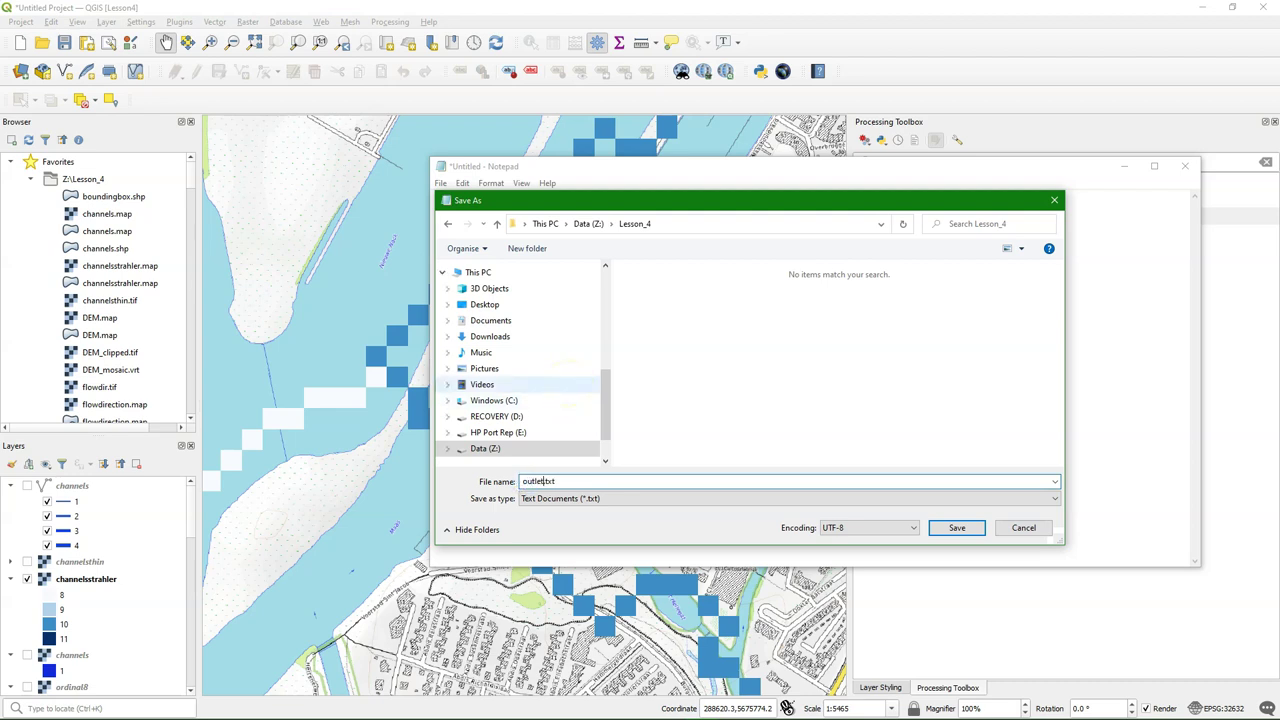
left_click(957, 527)
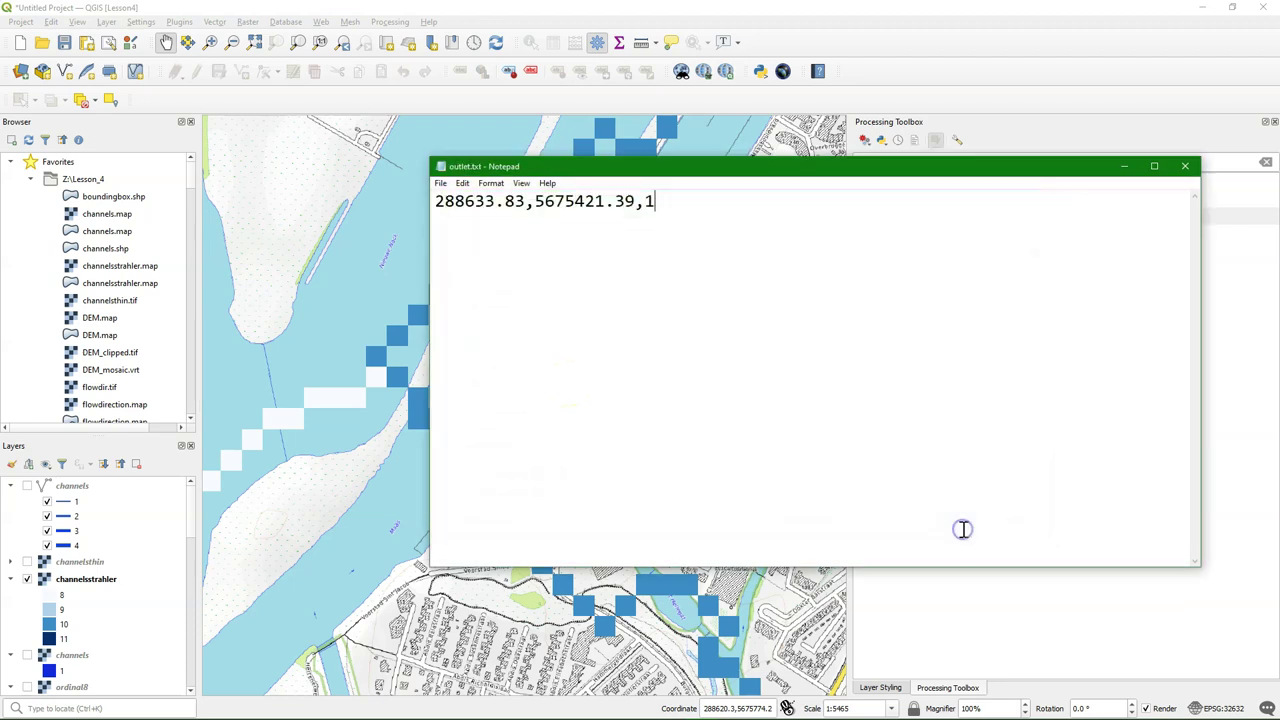
left_click(1185, 166)
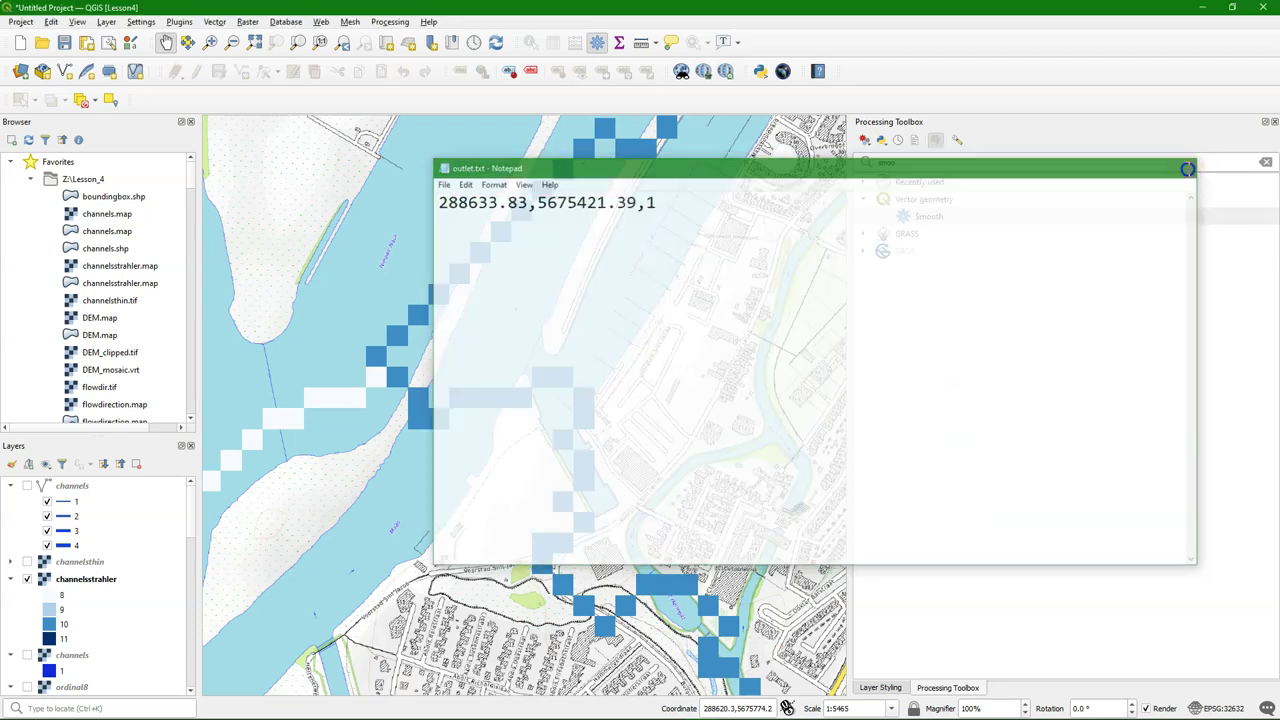
left_click(1268, 162)
Find the Column file to PCRaster Map tool under PCRaster > Data management
left_click(1268, 162)
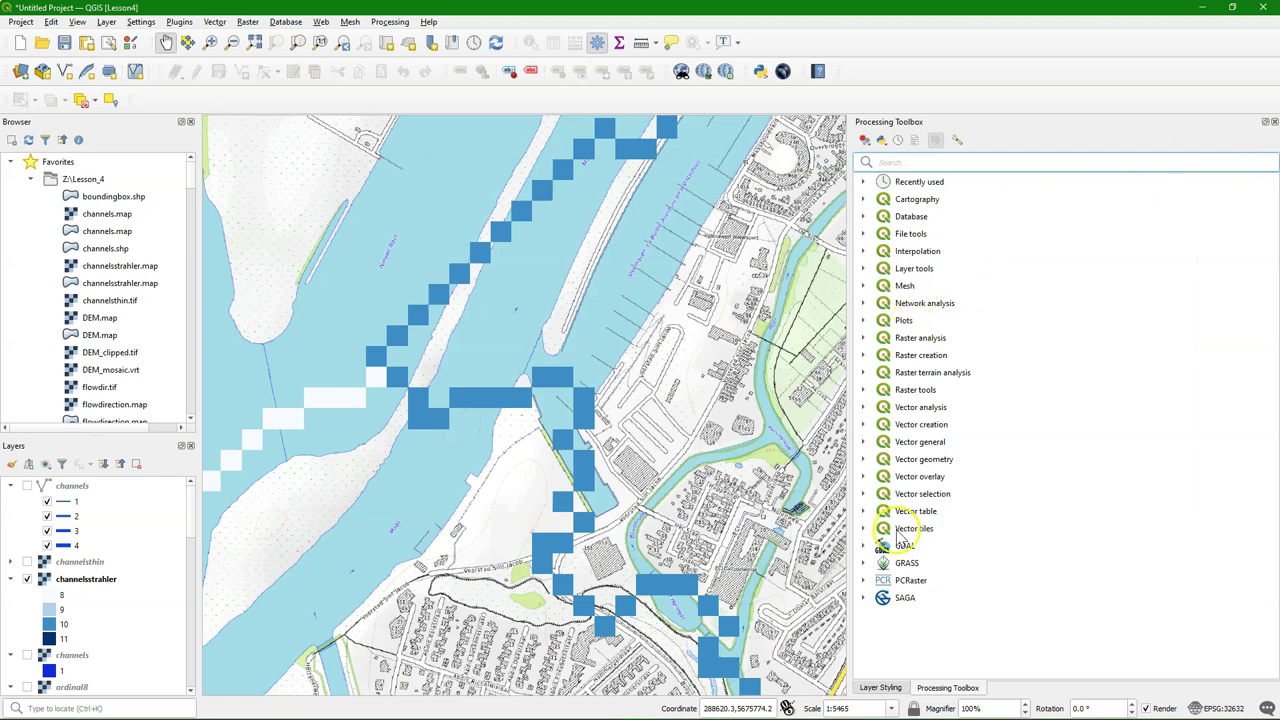
left_click(863, 580)
scroll(870, 578, "down", 1)
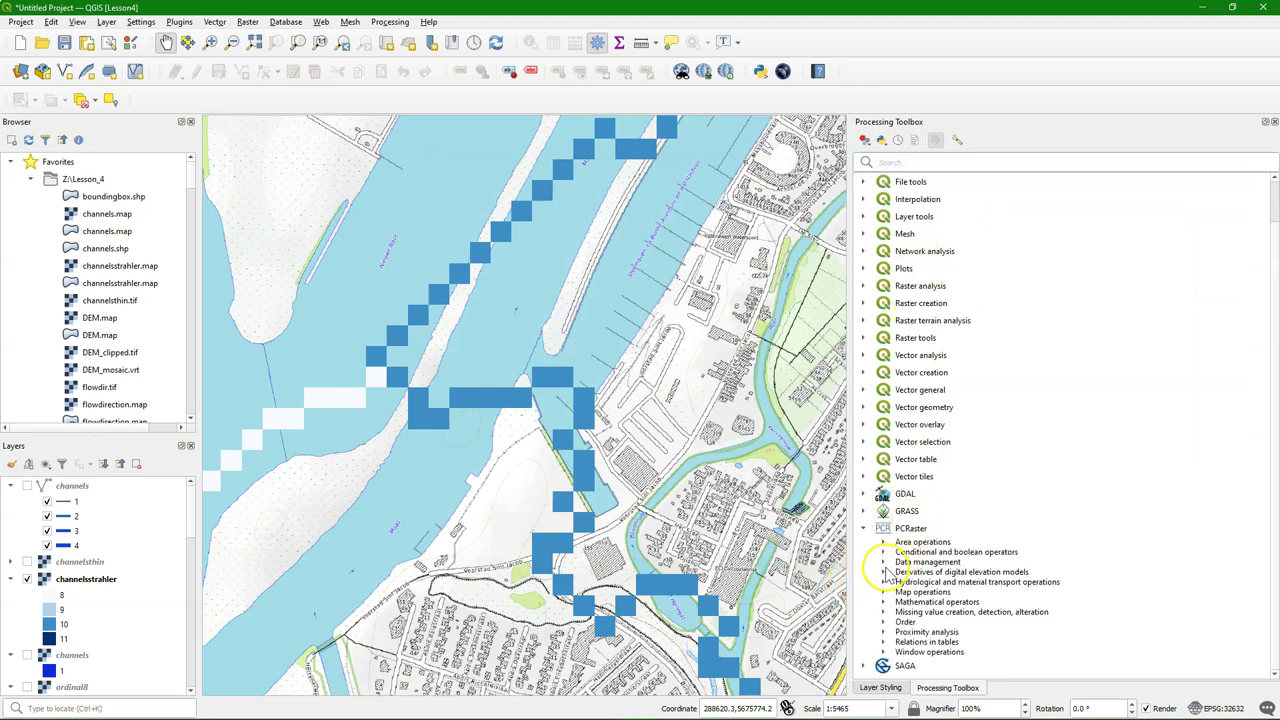
left_click(882, 562)
scroll(980, 523, "down", 2)
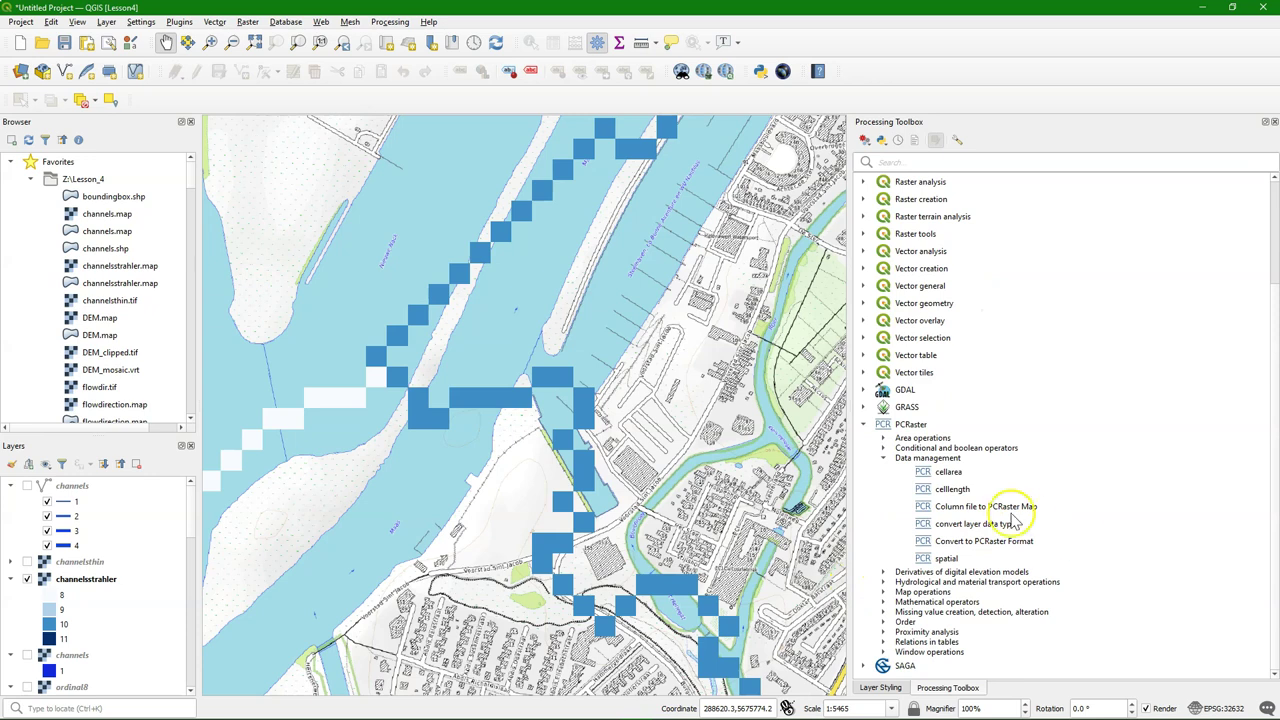
left_click(996, 507)
double_click(996, 507)
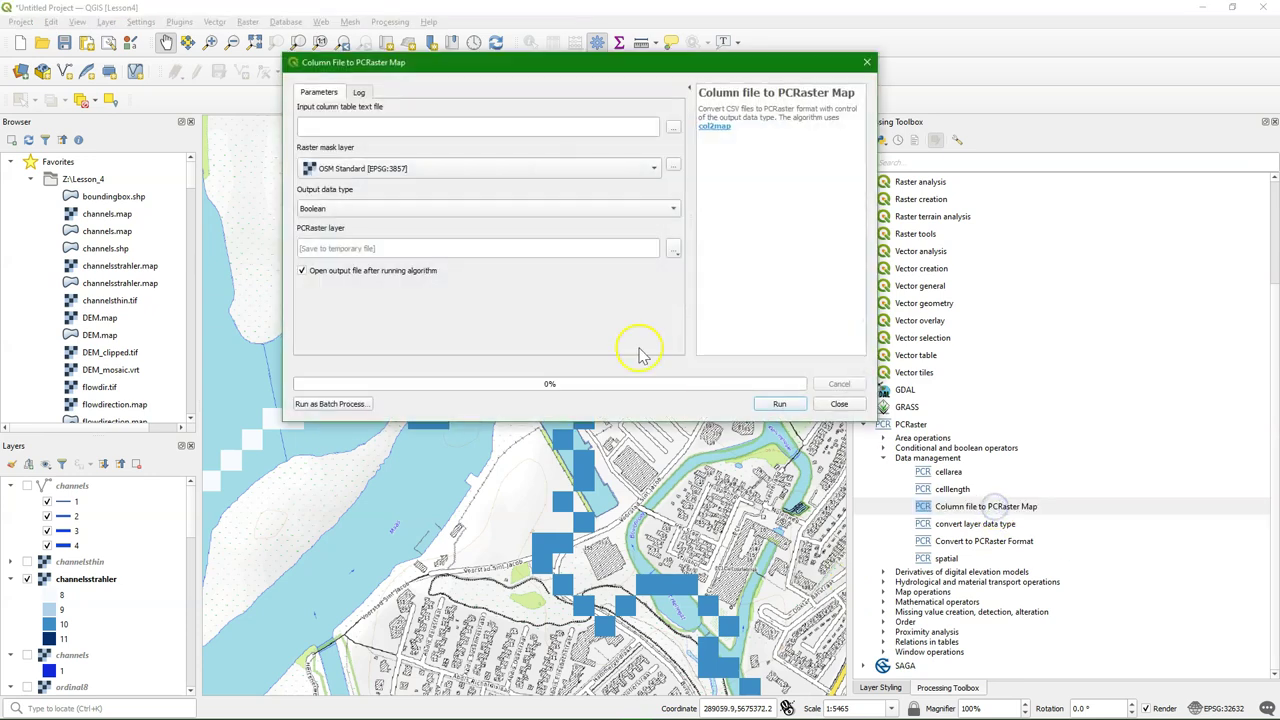
Use outlet.txt as input, flowdirection as mask and Nominal as output data type
left_click(676, 133)
left_click(1152, 330)
left_click(1070, 581)
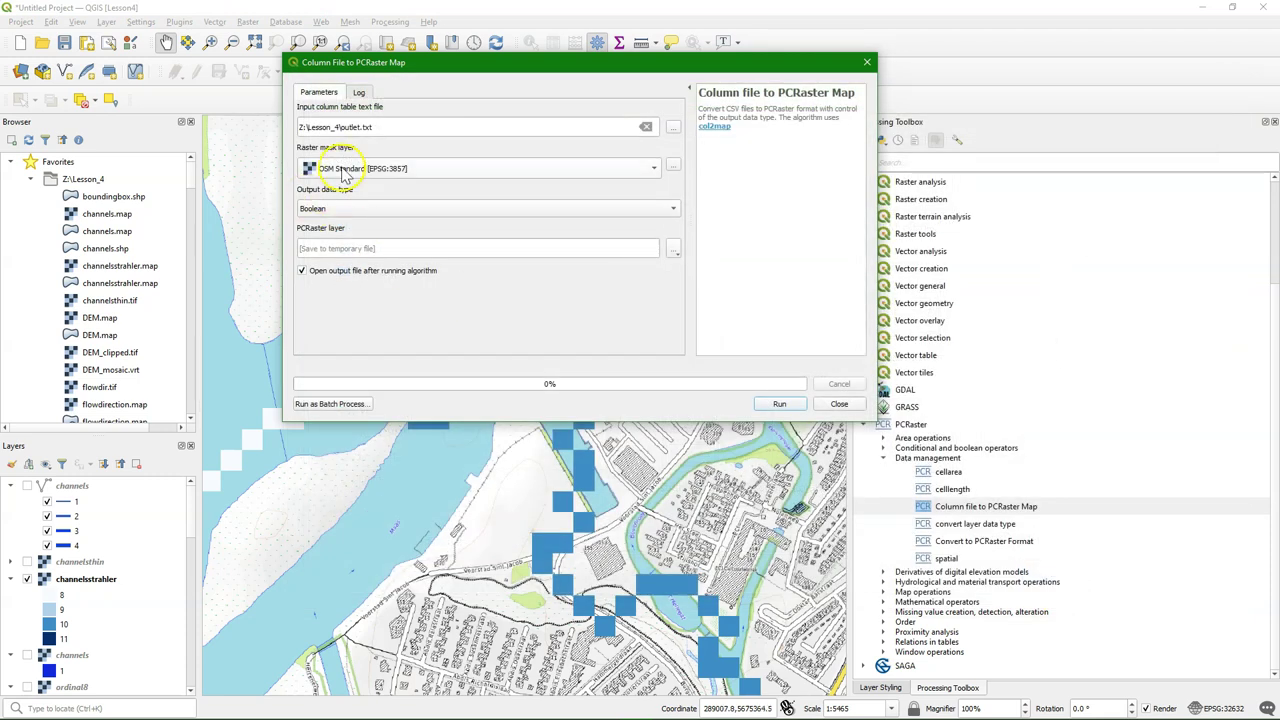
left_click(343, 170)
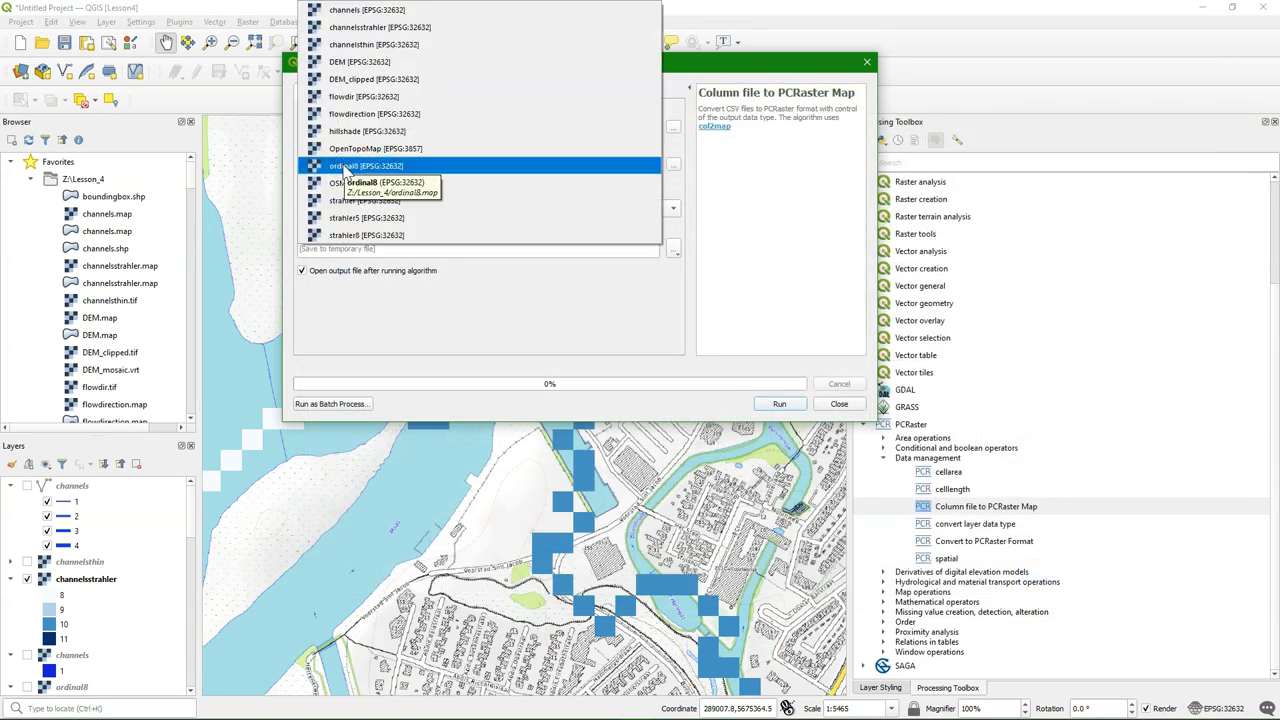
left_click(348, 114)
left_click(325, 212)
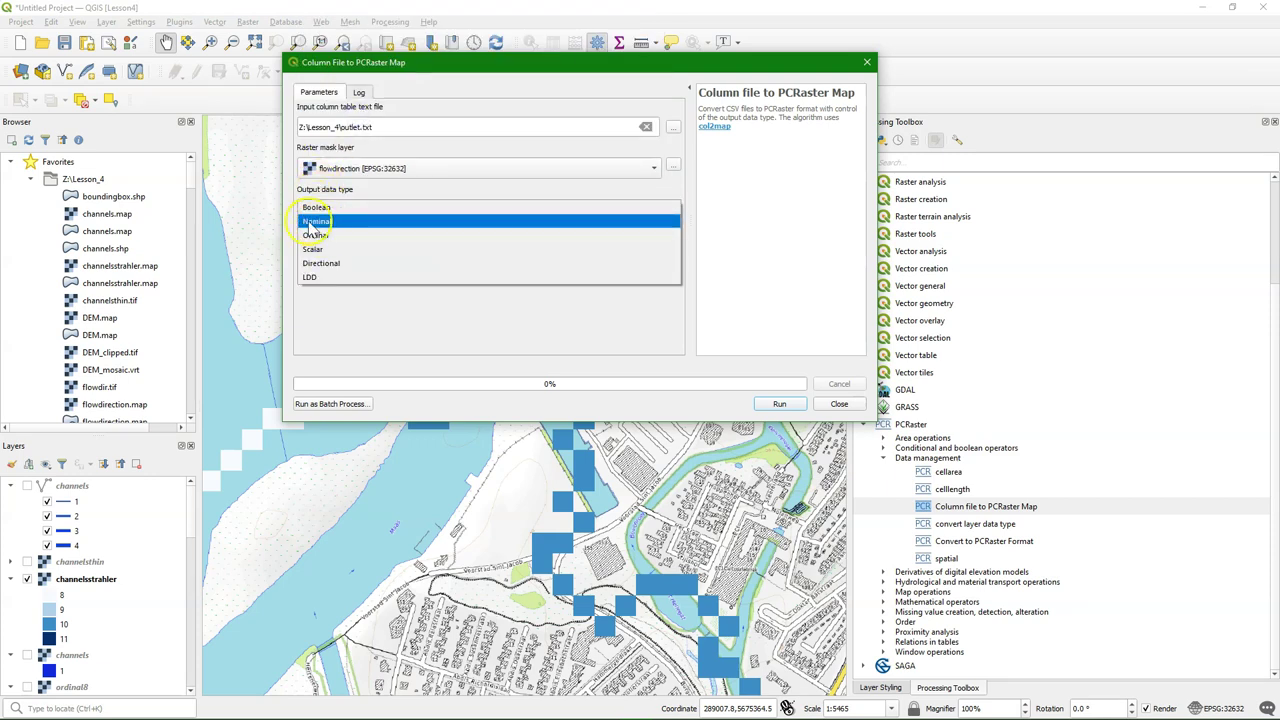
left_click(311, 223)
Save the result as outlet.map and run the conversion
left_click(676, 251)
left_click(706, 281)
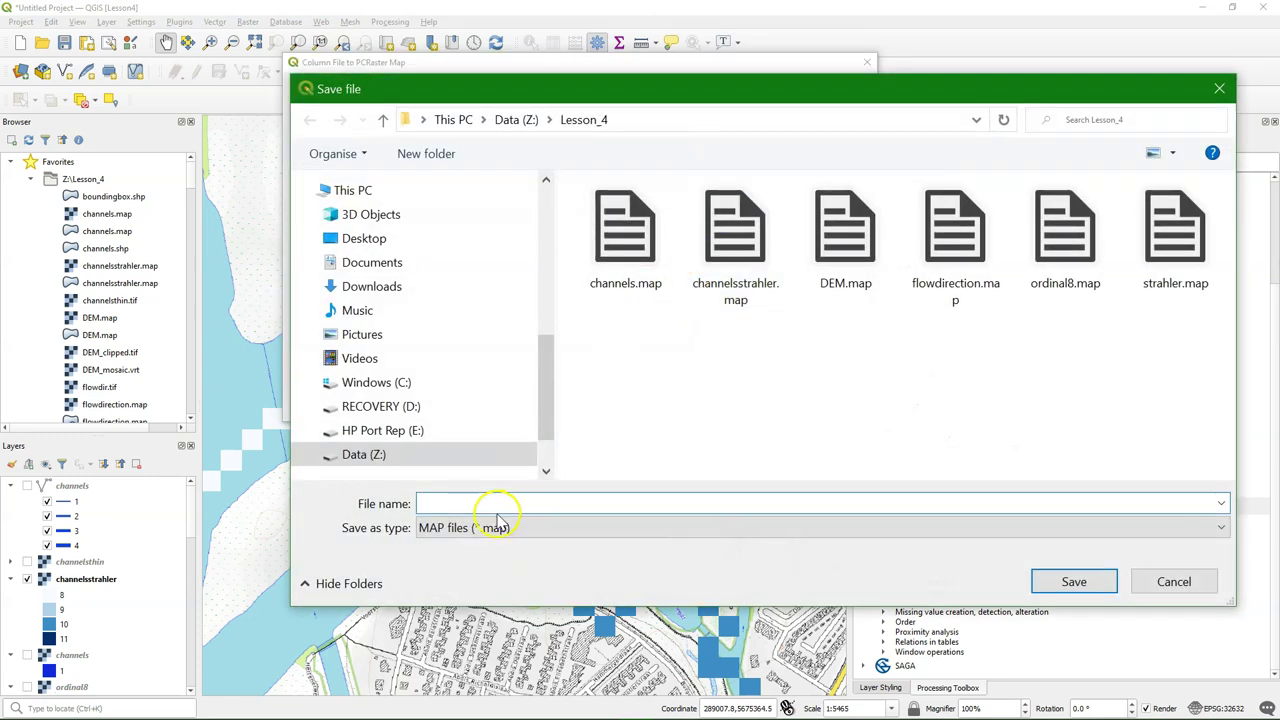
type("outlet")
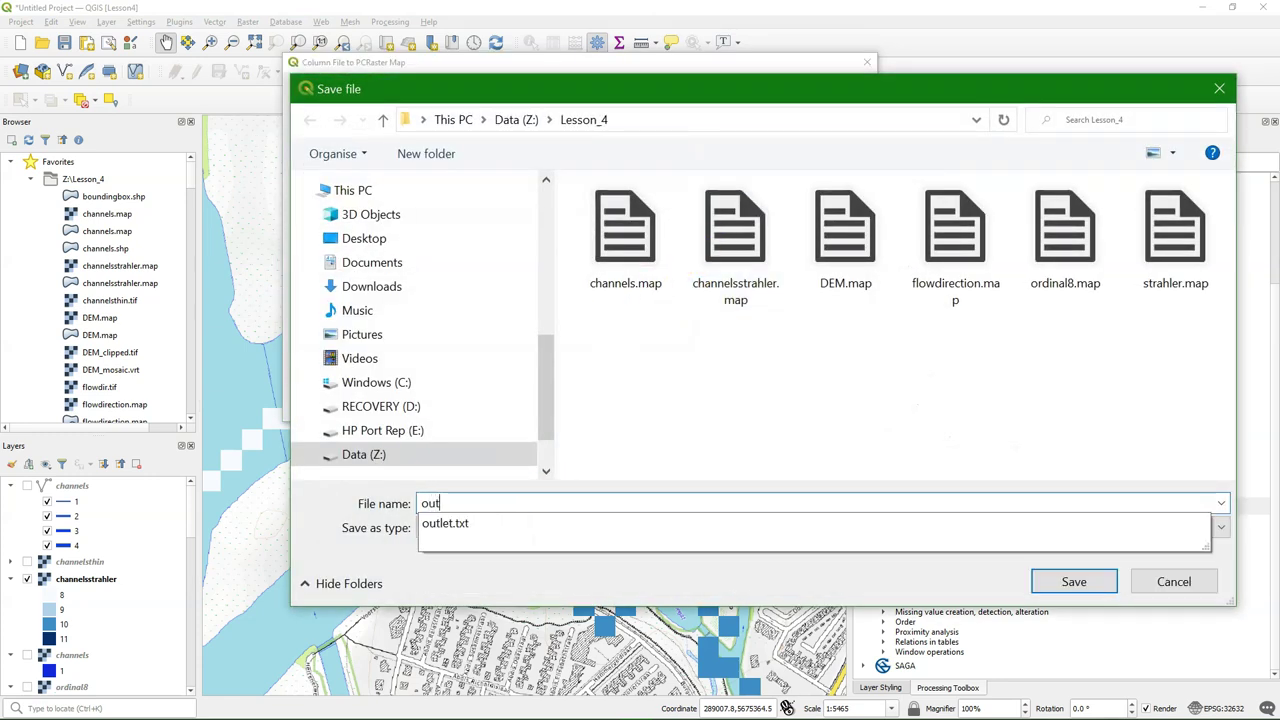
left_click(542, 592)
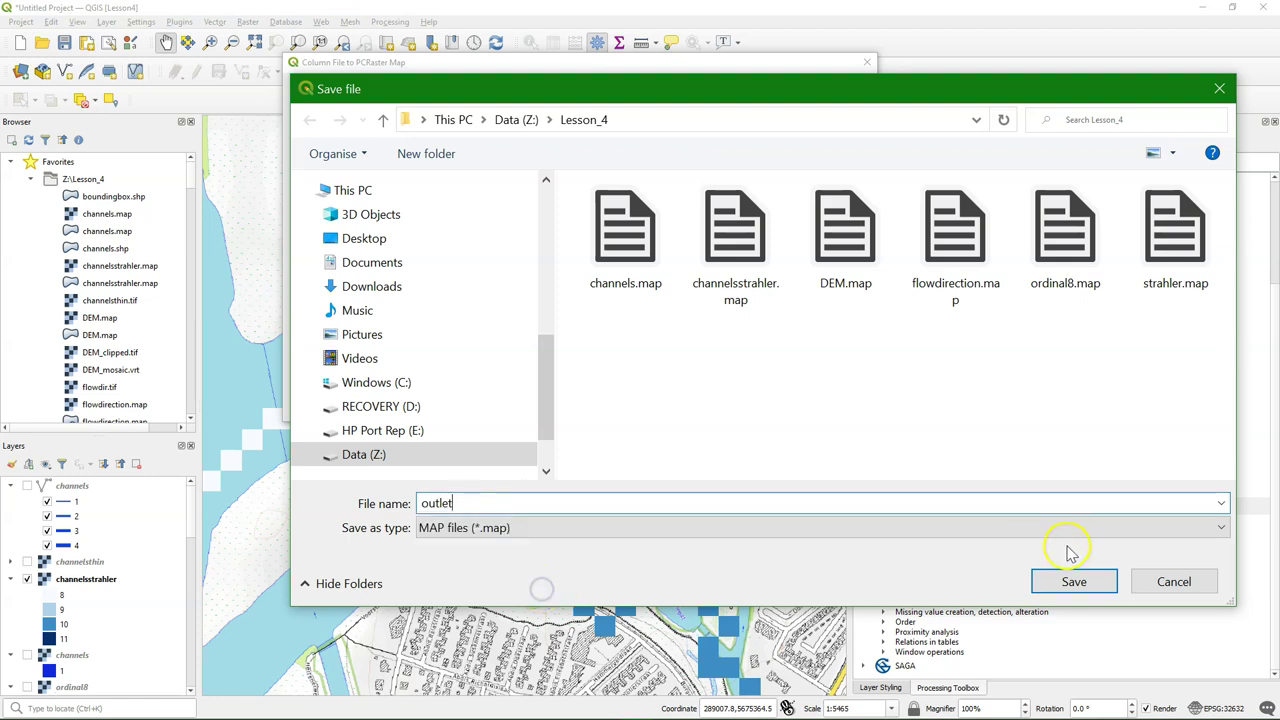
left_click(1066, 588)
left_click(781, 404)
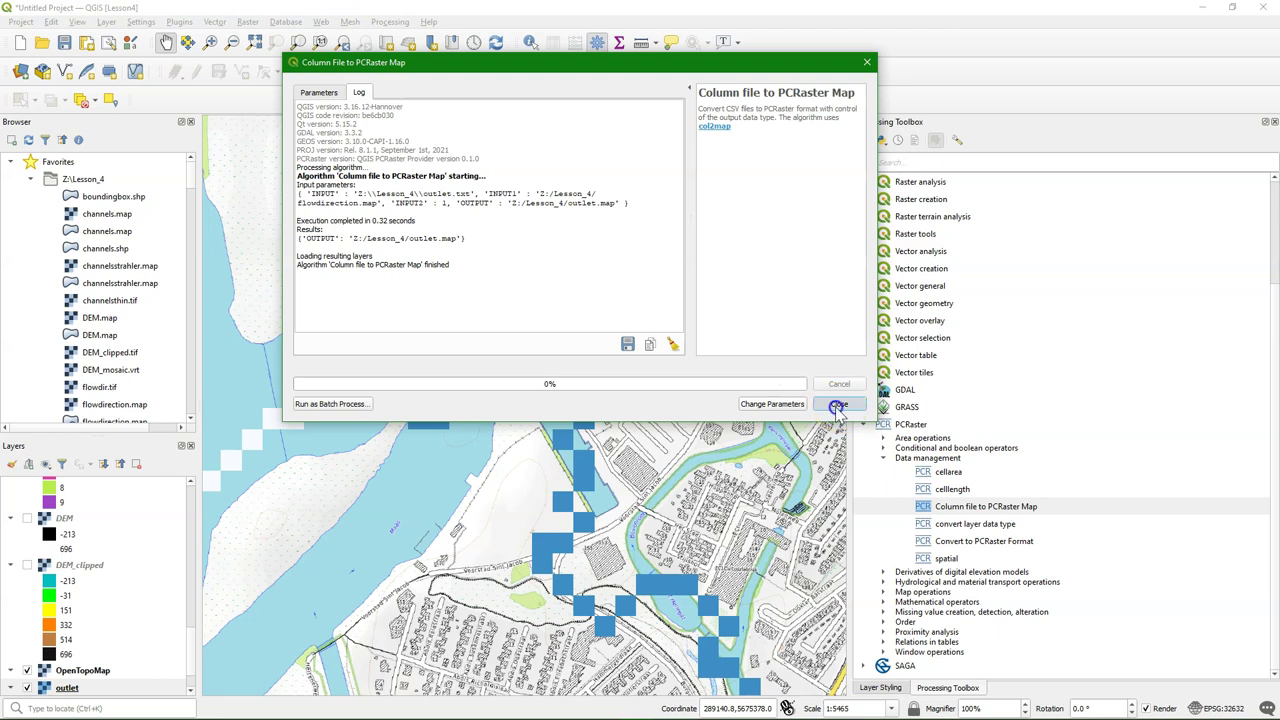
left_click(838, 404)
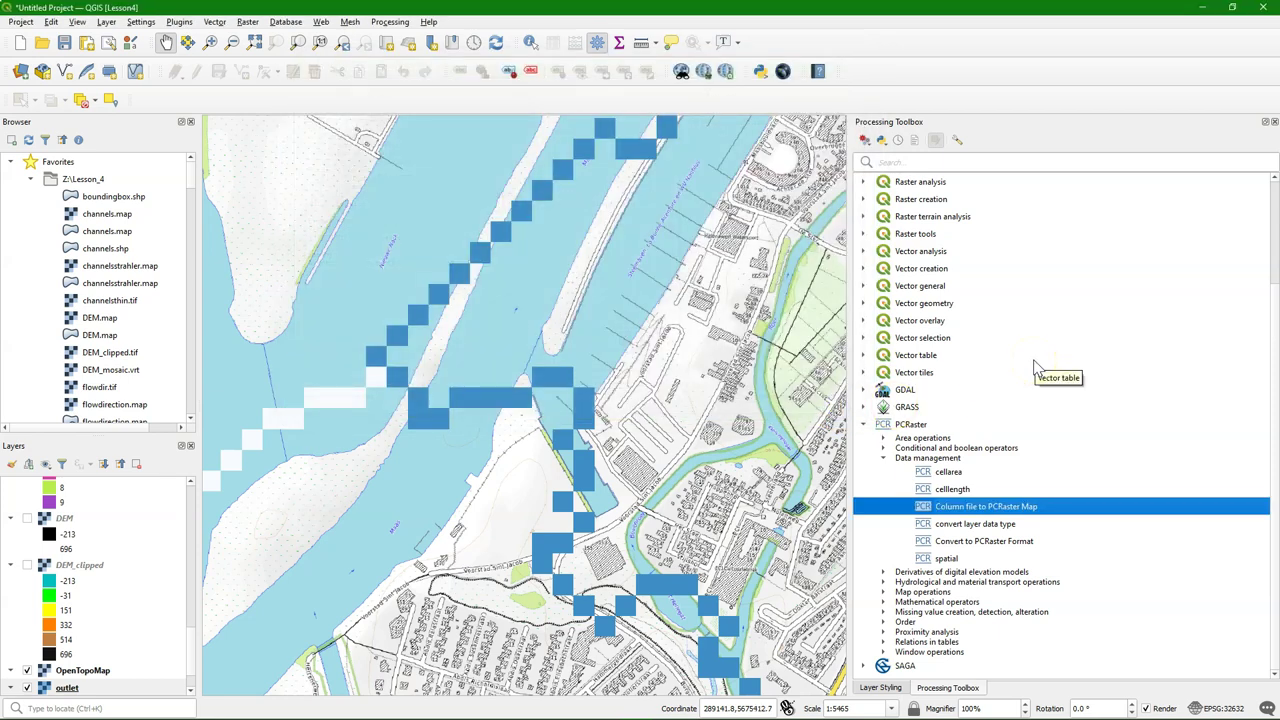
Render the outlet layer as Paletted/Unique values and classify so value 1 shows red
scroll(95, 557, "up", 10)
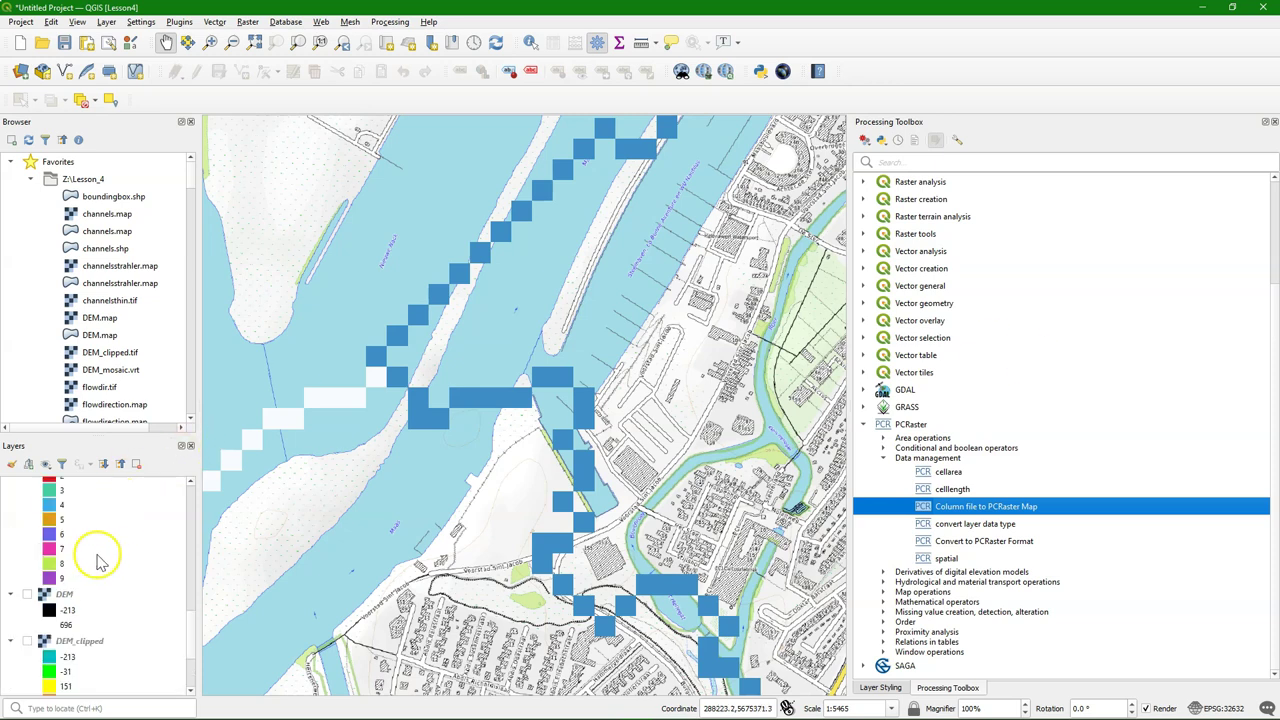
scroll(95, 557, "down", 10)
right_click(72, 537)
left_click(130, 415)
scroll(110, 557, "up", 5)
left_click(11, 464)
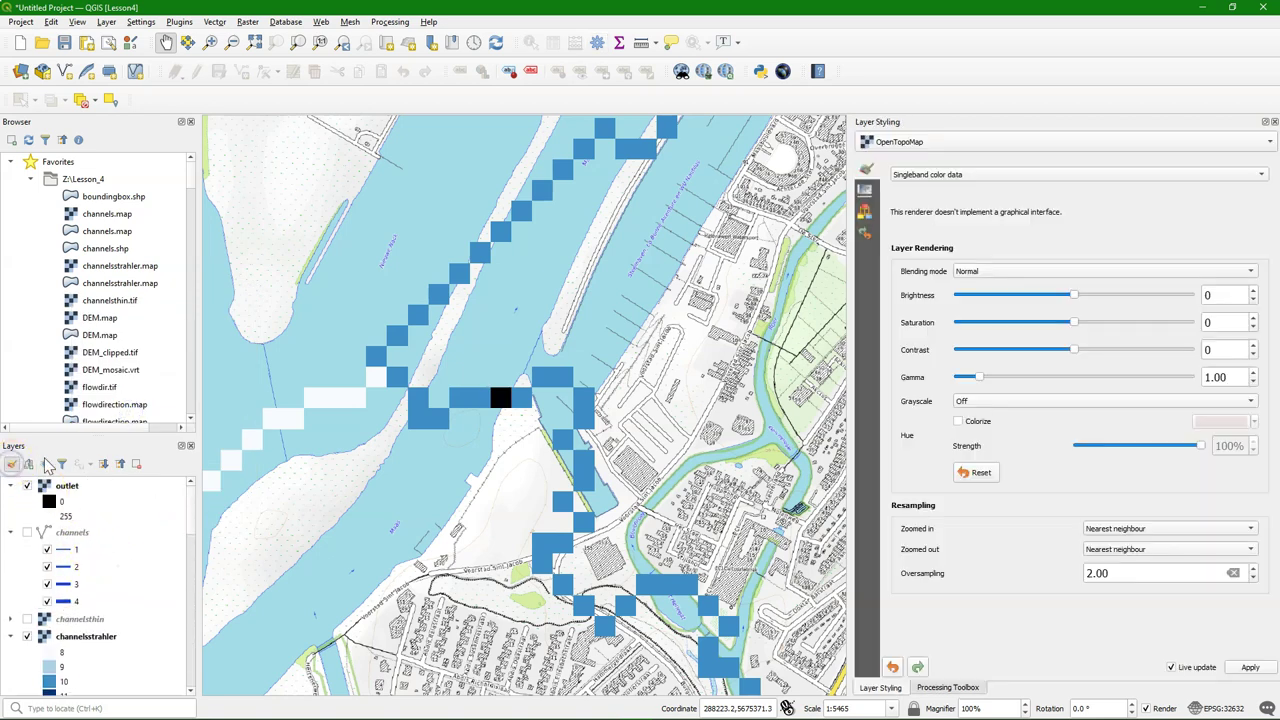
left_click(70, 486)
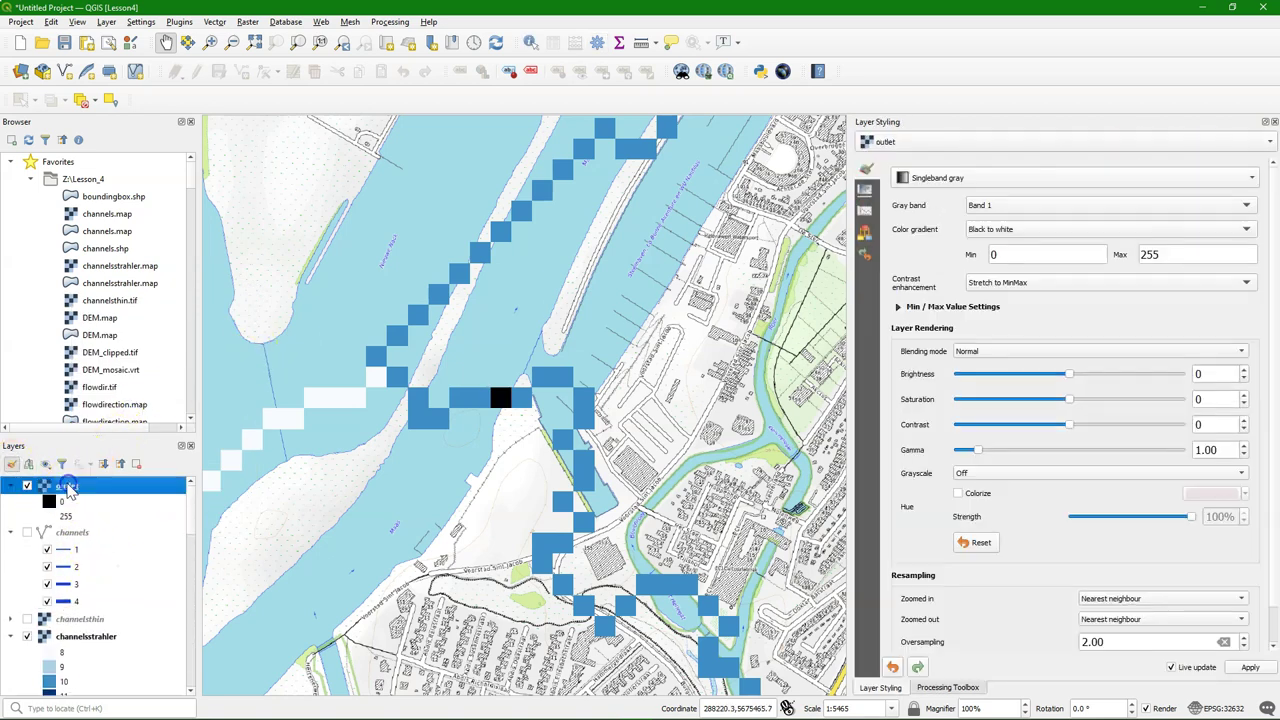
left_click(937, 177)
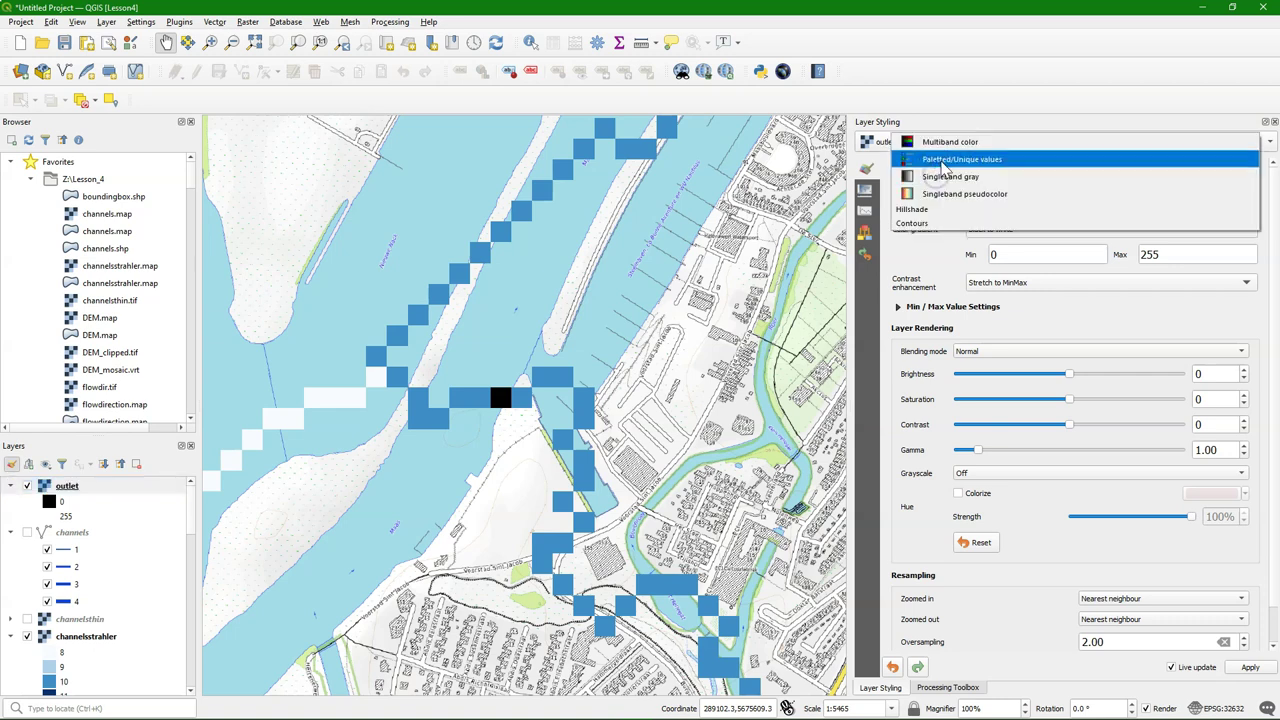
left_click(960, 159)
left_click(957, 448)
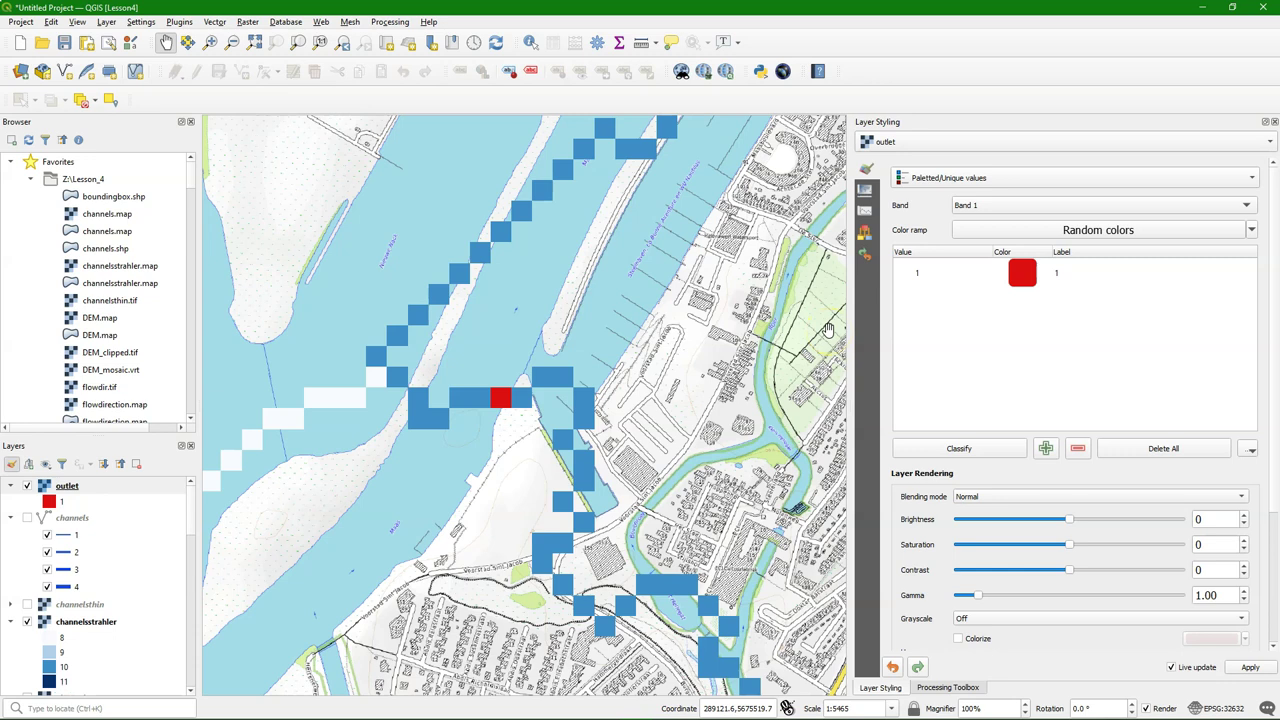
left_click(962, 687)
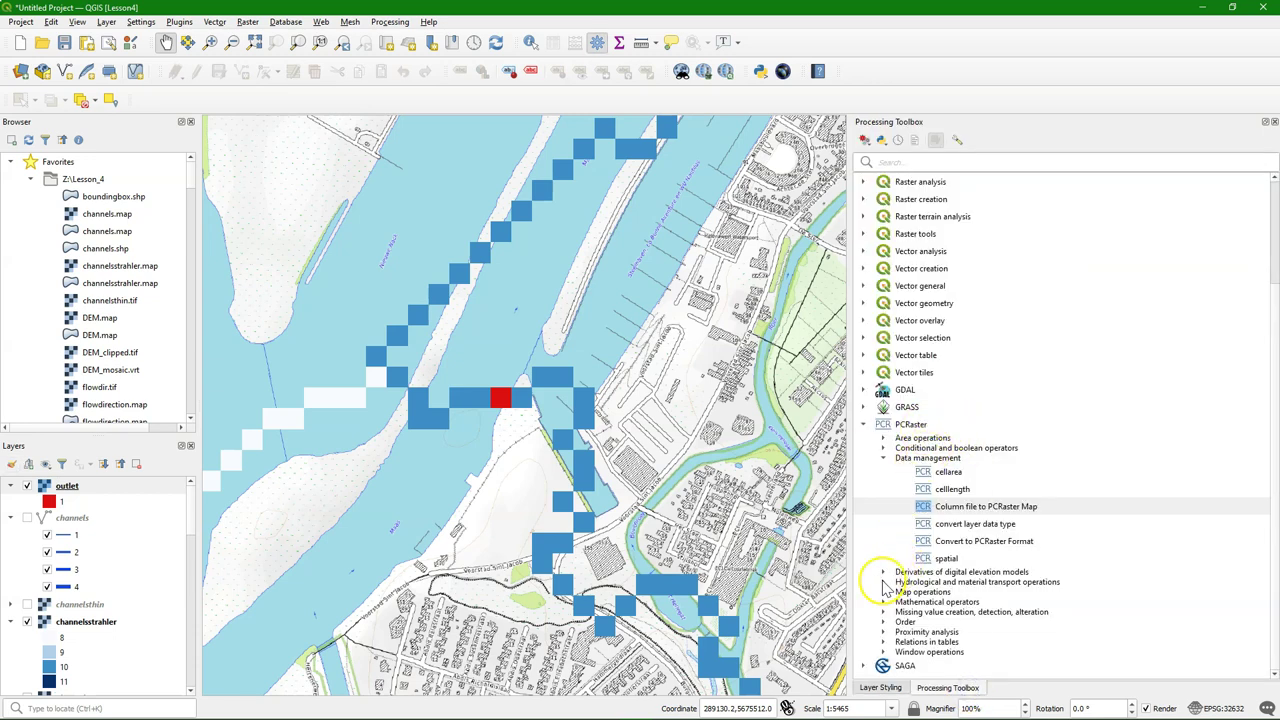
Set up the PCRaster catchment tool with flowdirection and outlet as inputs
left_click(882, 581)
scroll(963, 543, "down", 6)
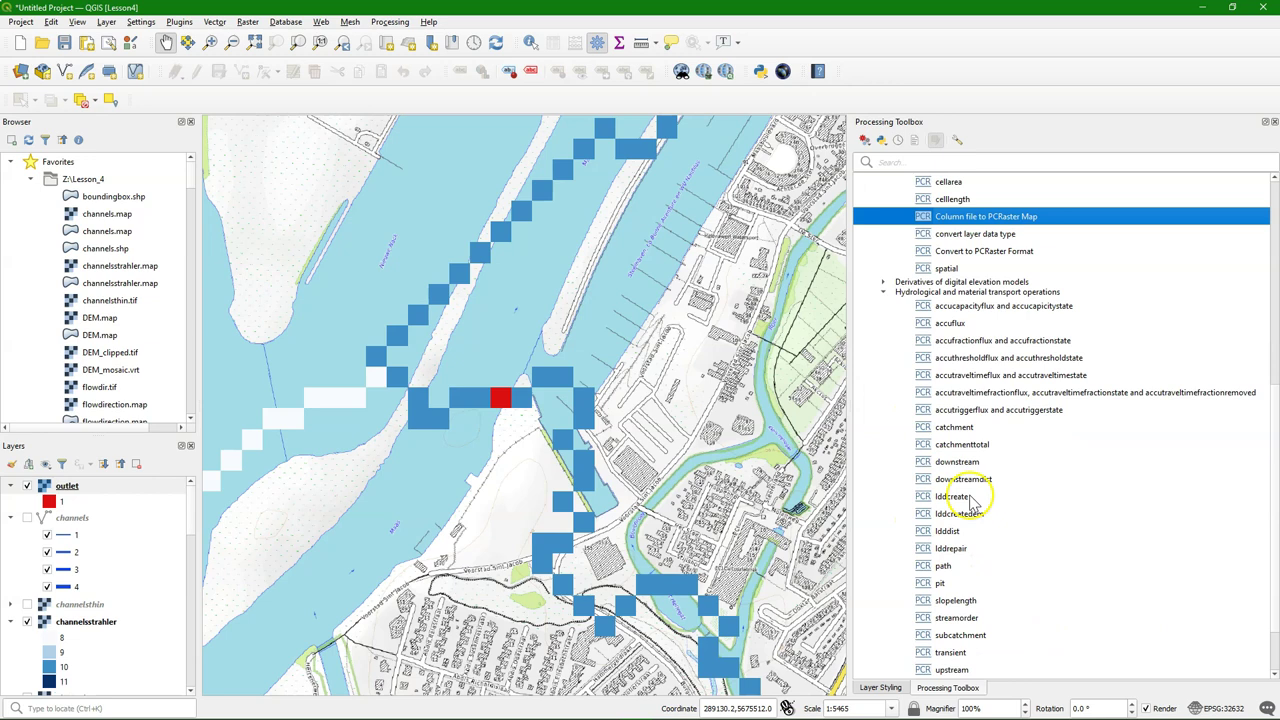
left_click(960, 428)
double_click(960, 428)
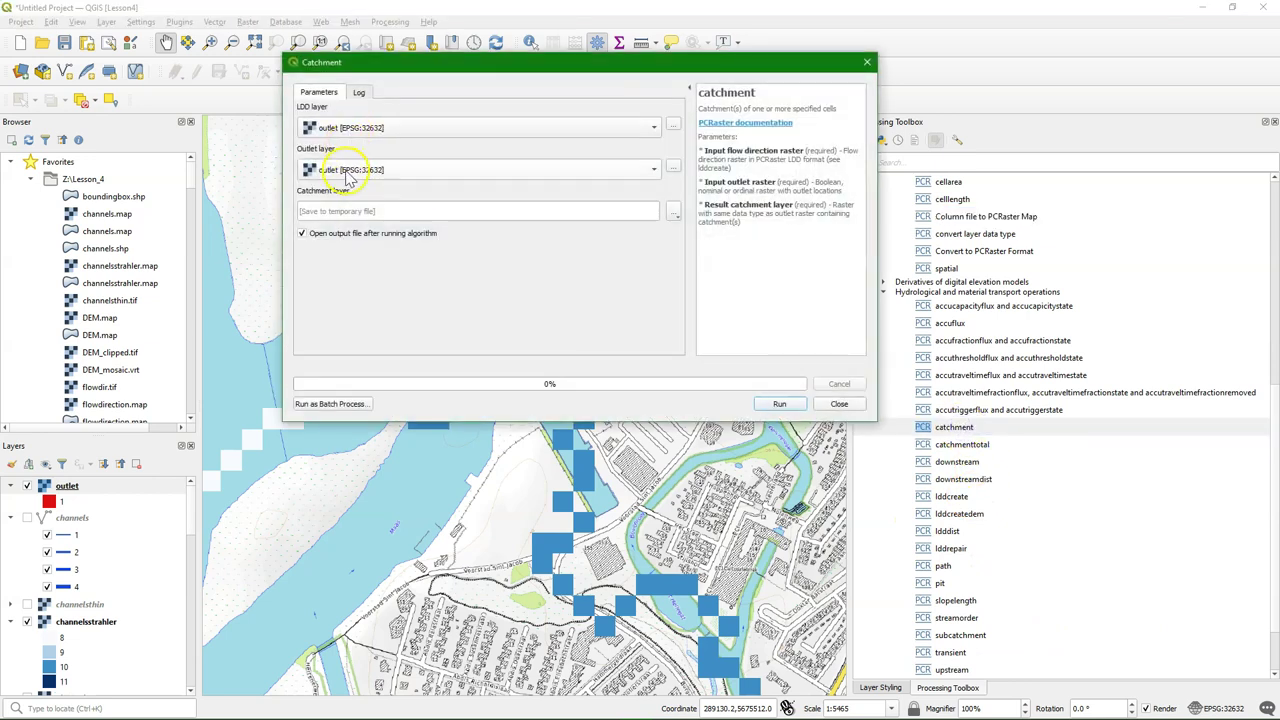
left_click(345, 130)
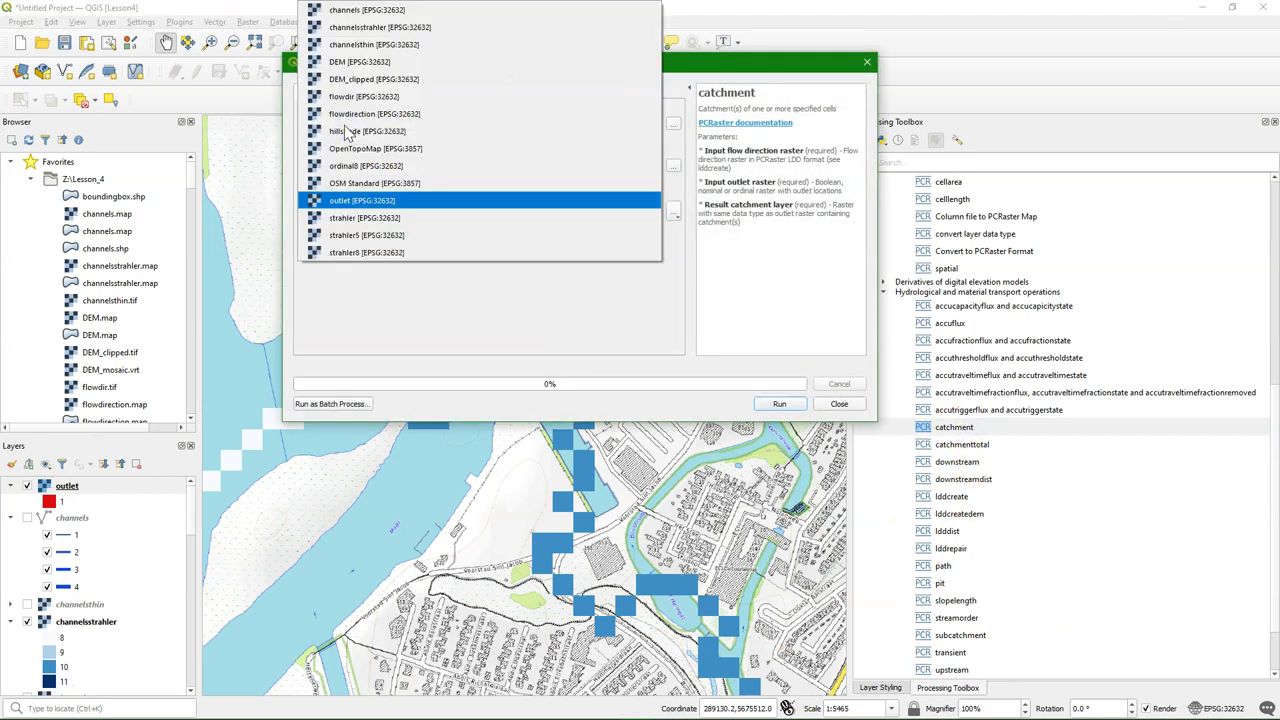
left_click(352, 116)
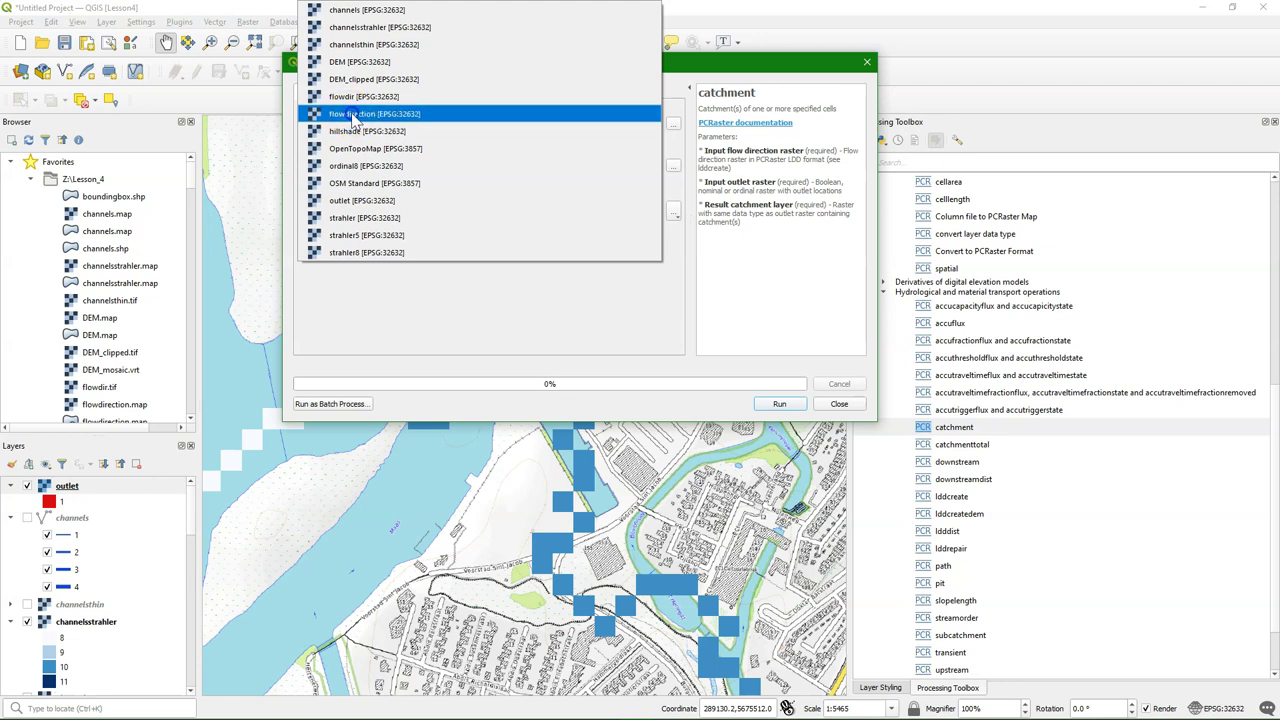
left_click(321, 174)
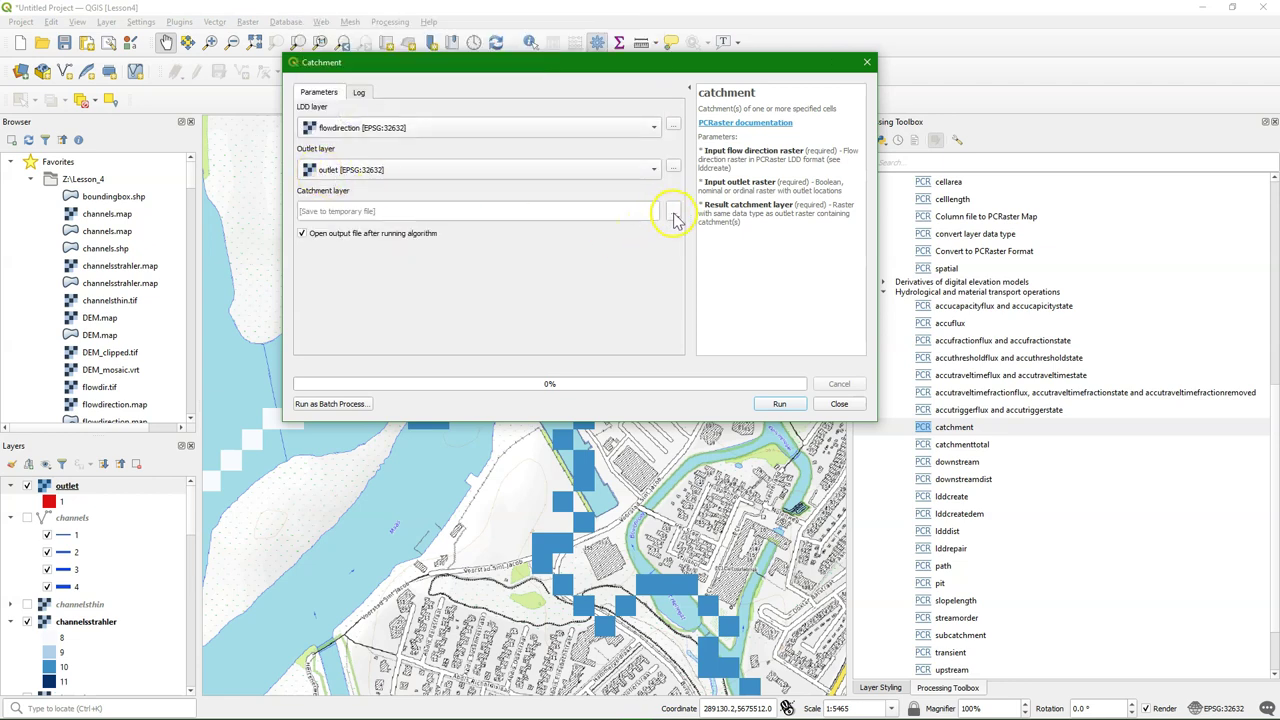
Save the result as catchment.map in Lesson_4, run it, and zoom to the layer
left_click(674, 218)
left_click(718, 244)
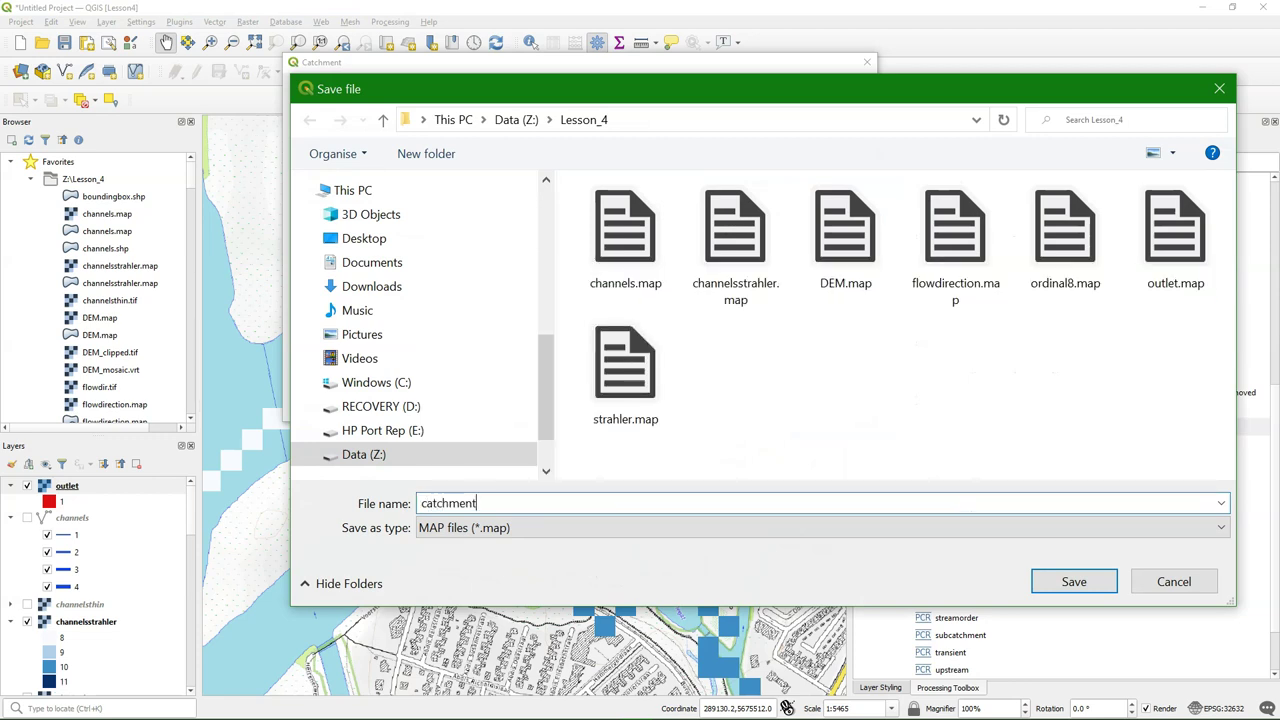
left_click(1088, 587)
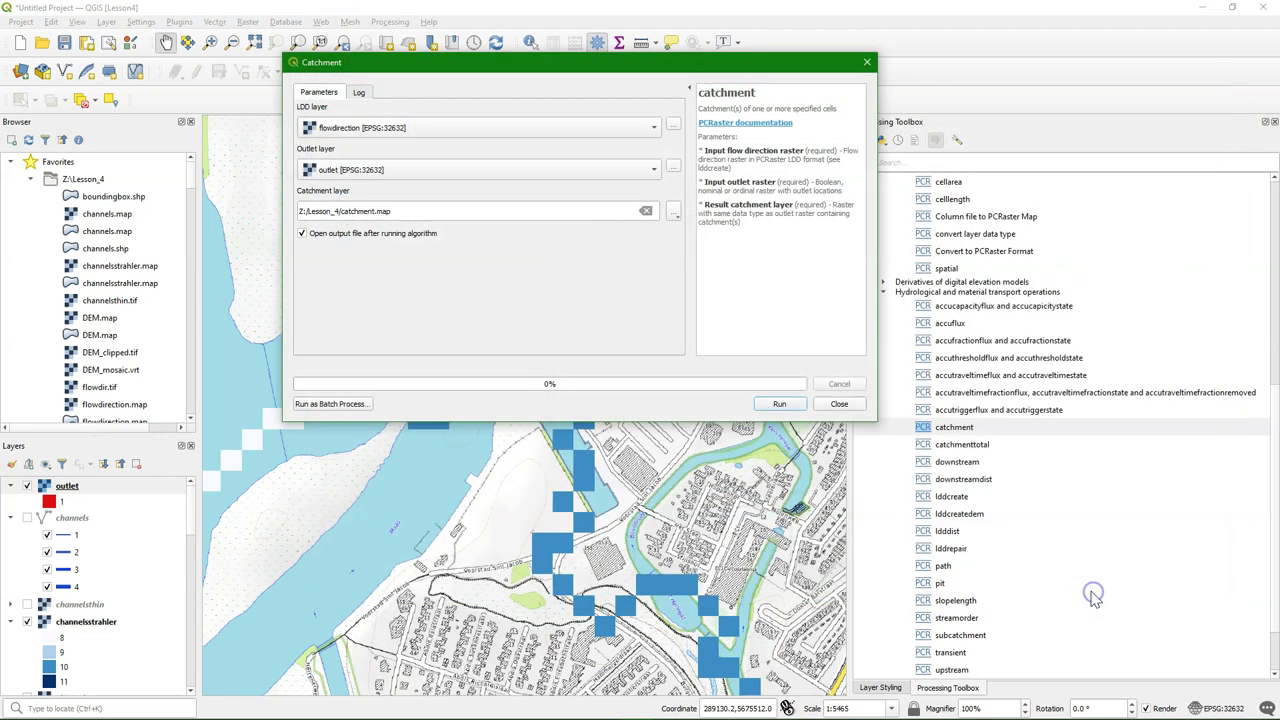
left_click(782, 404)
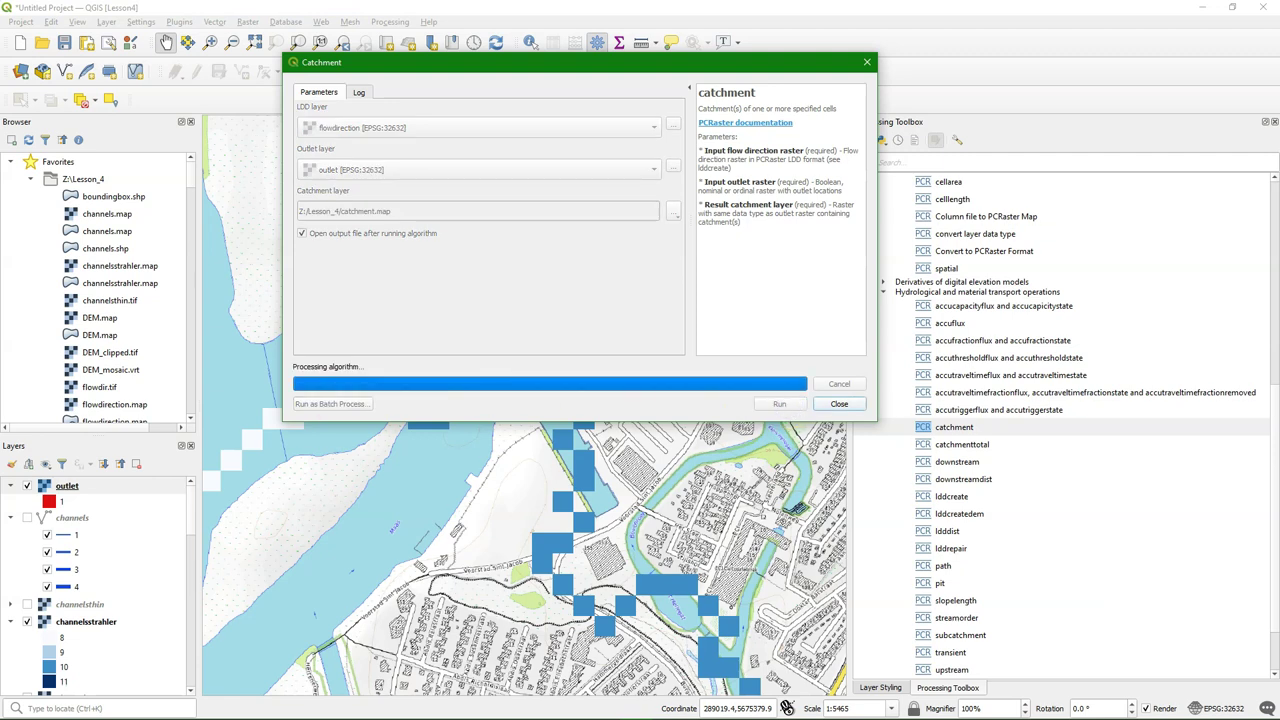
left_click(838, 404)
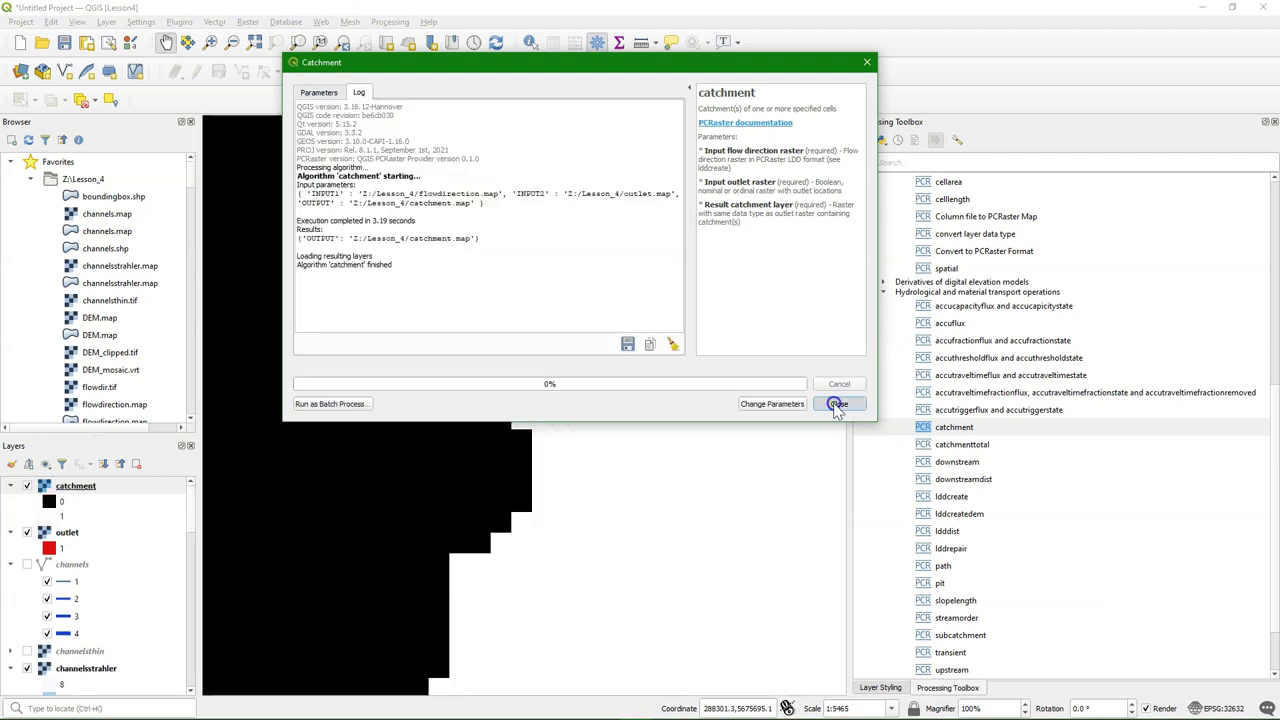
right_click(68, 490)
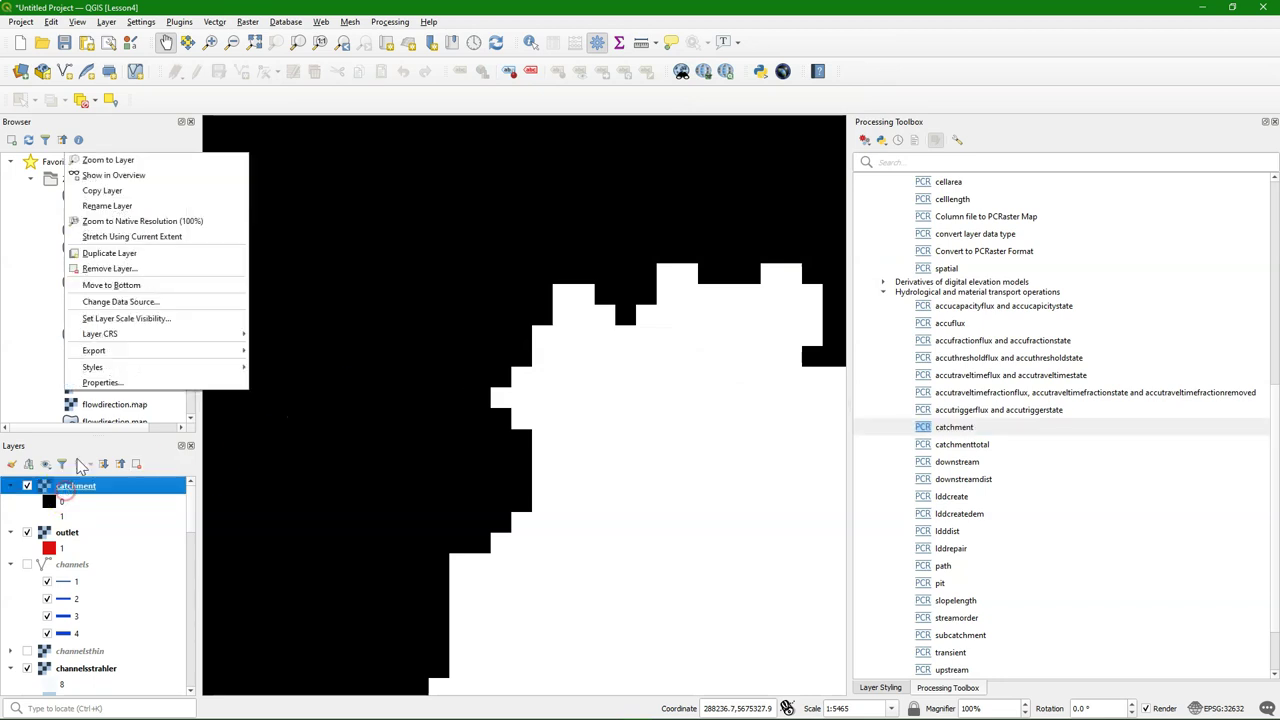
left_click(106, 161)
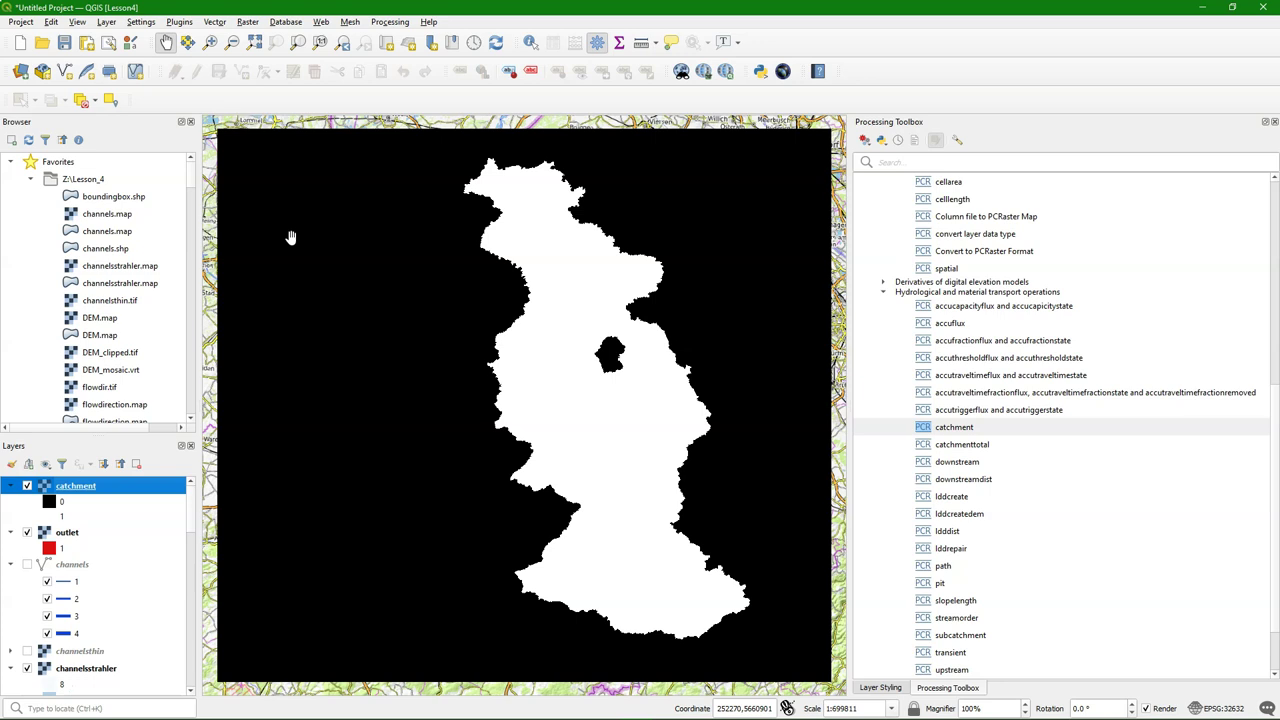
Polygonize the catchment raster with Raster > Conversion into Rur_catchment.shp
left_click(249, 22)
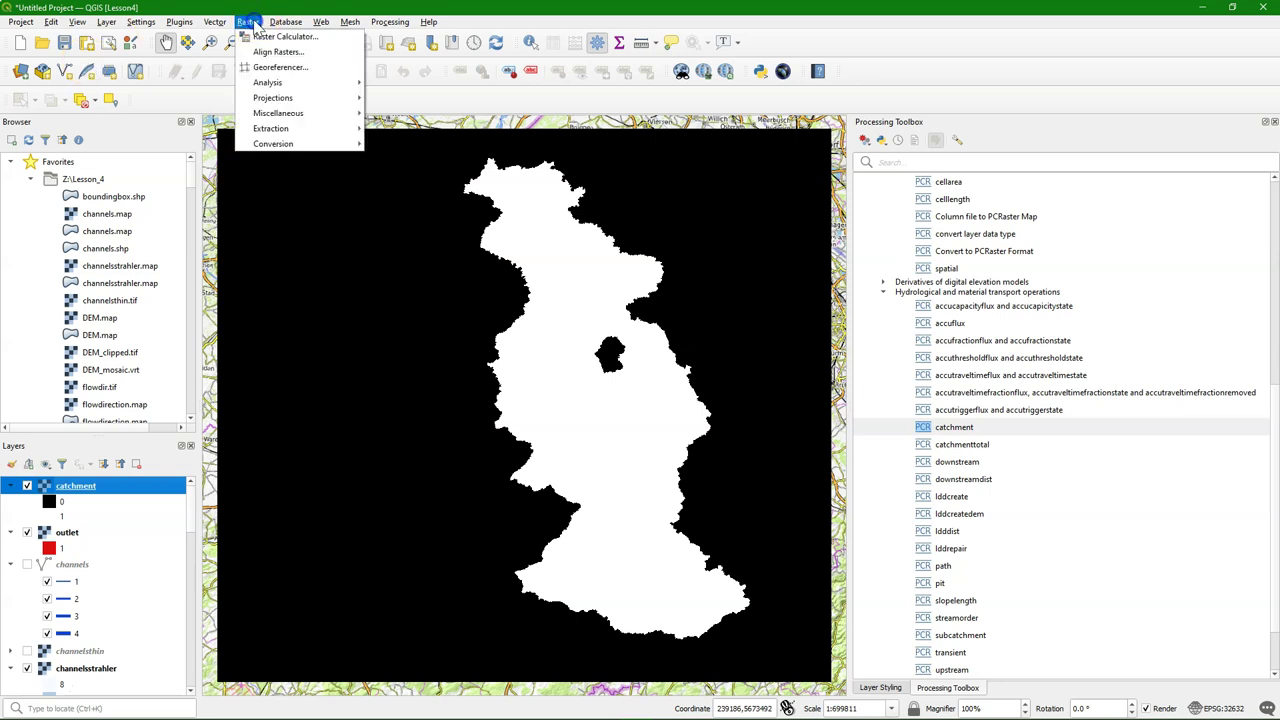
mouse_move(300, 143)
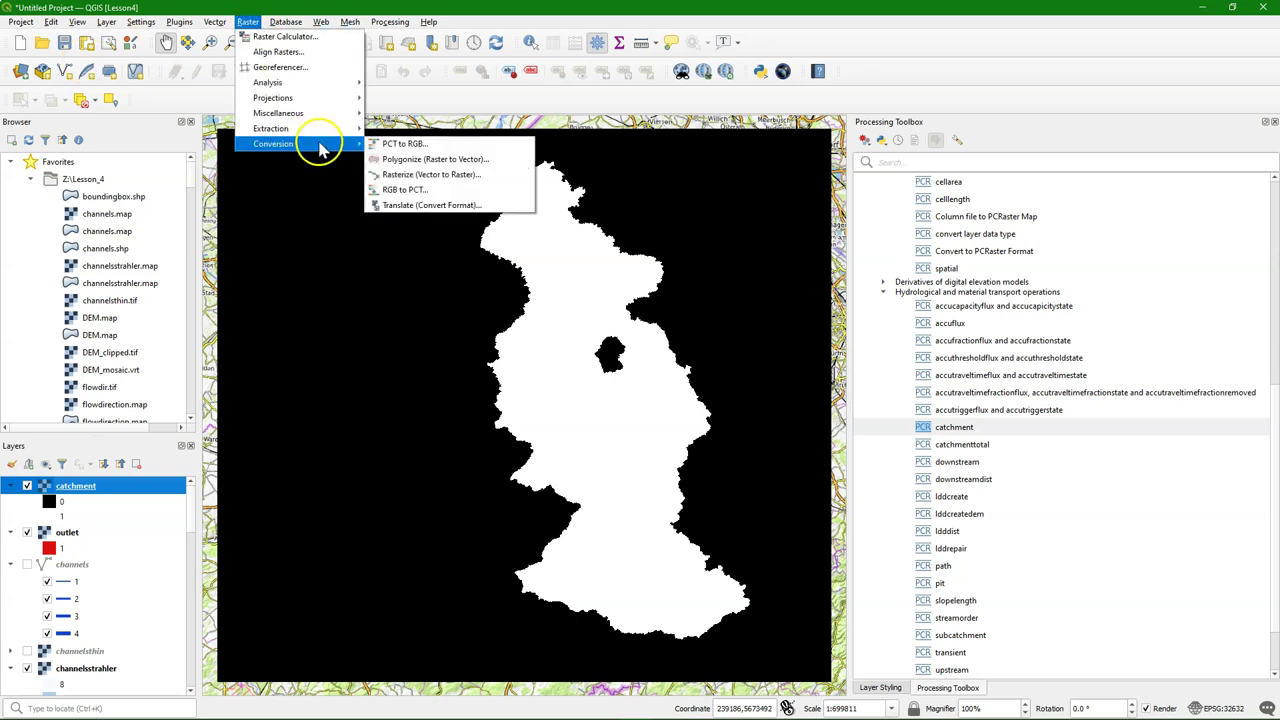
left_click(418, 159)
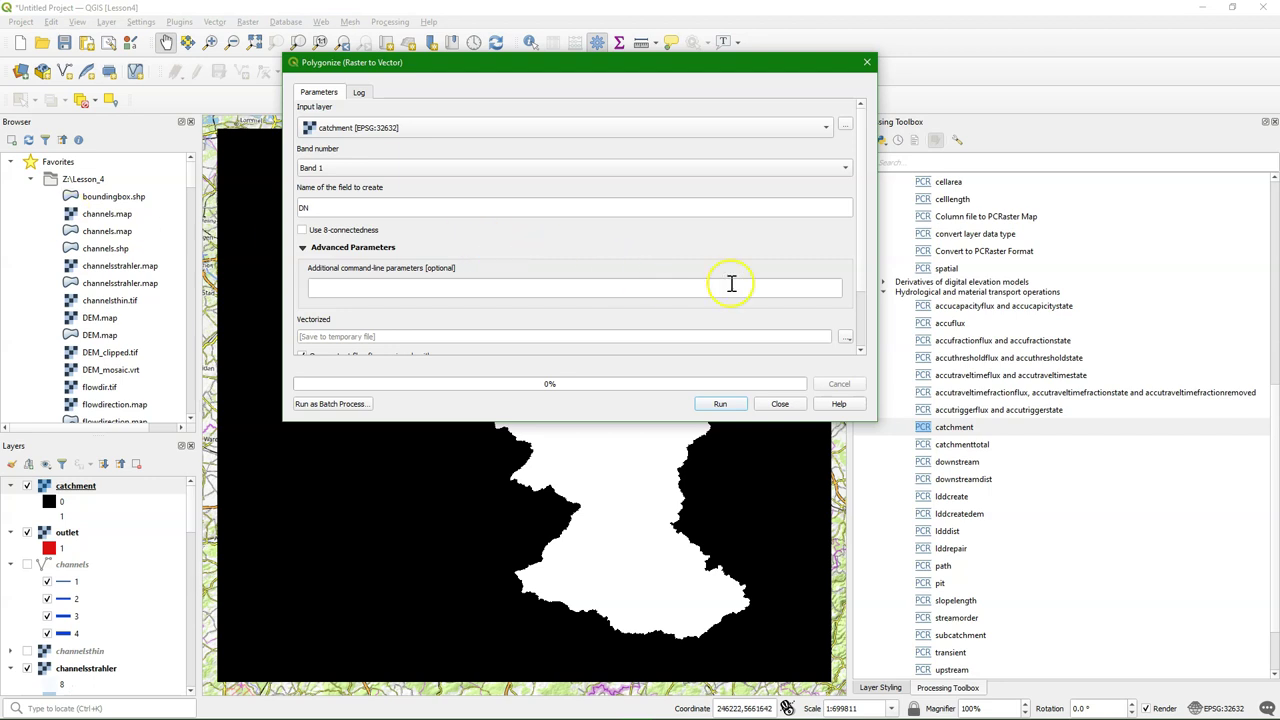
scroll(865, 248, "down", 3)
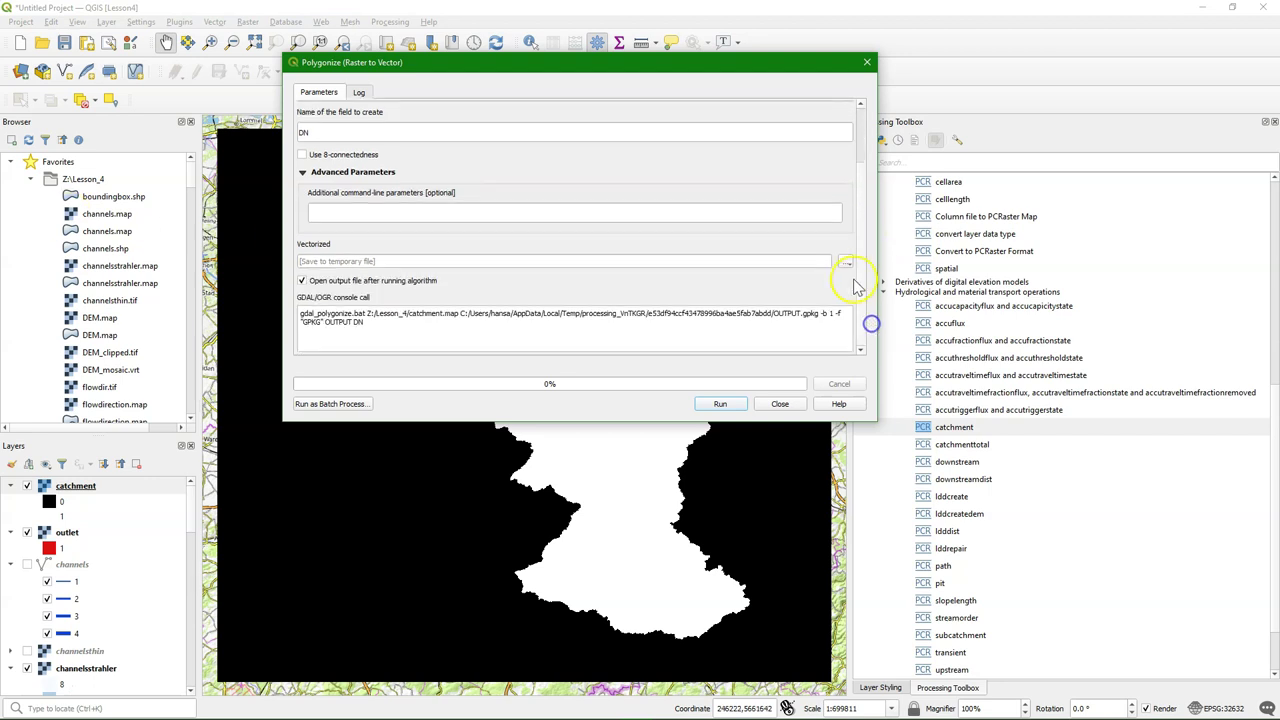
left_click(848, 261)
left_click(873, 290)
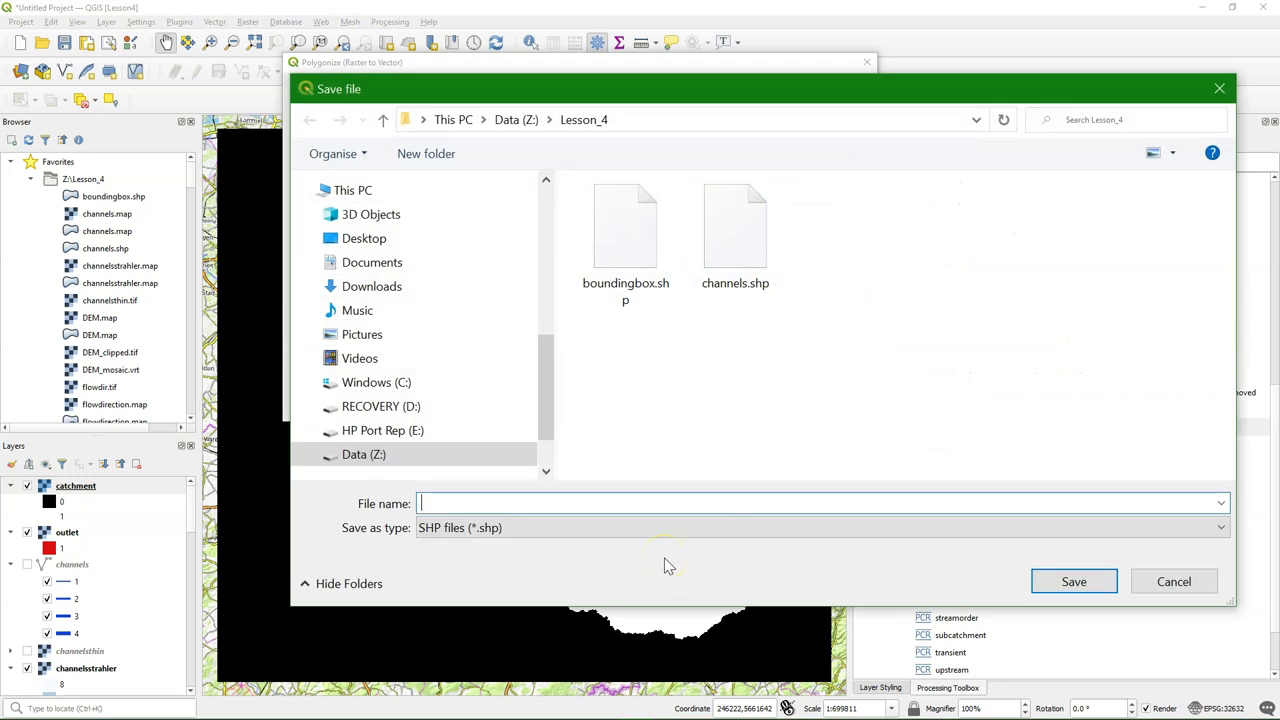
type("Rur_catchment")
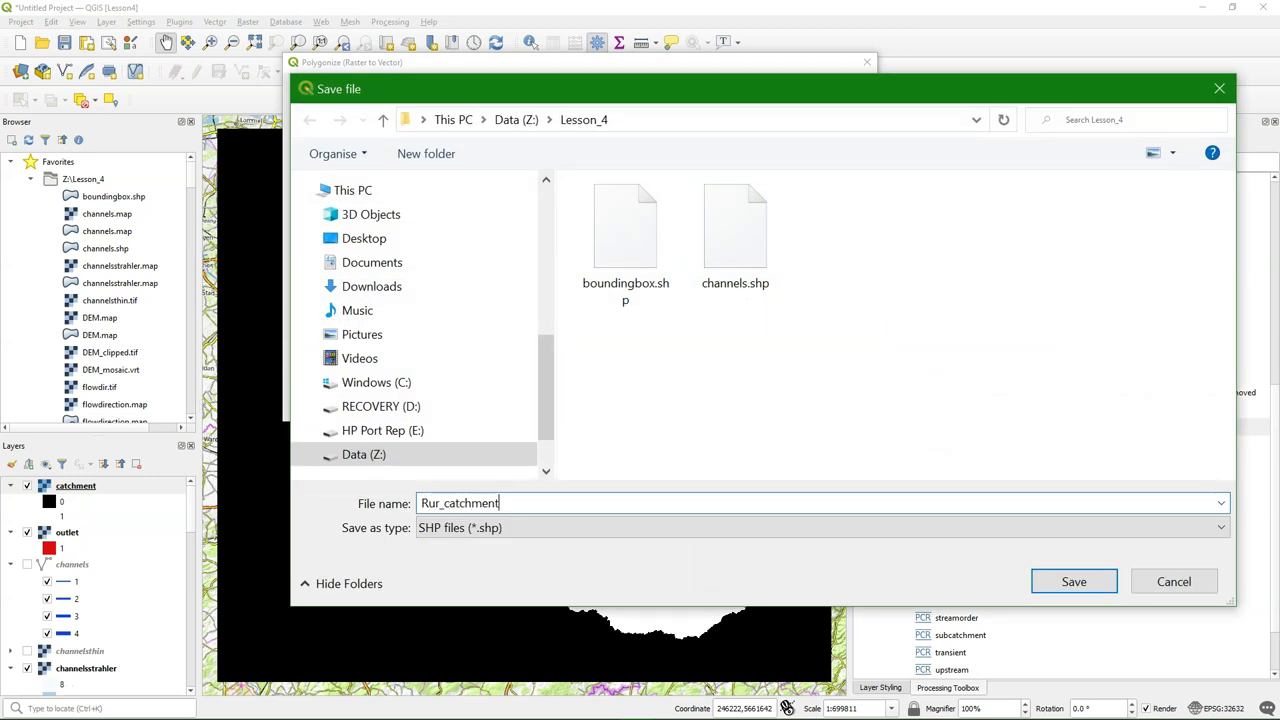
left_click(1074, 582)
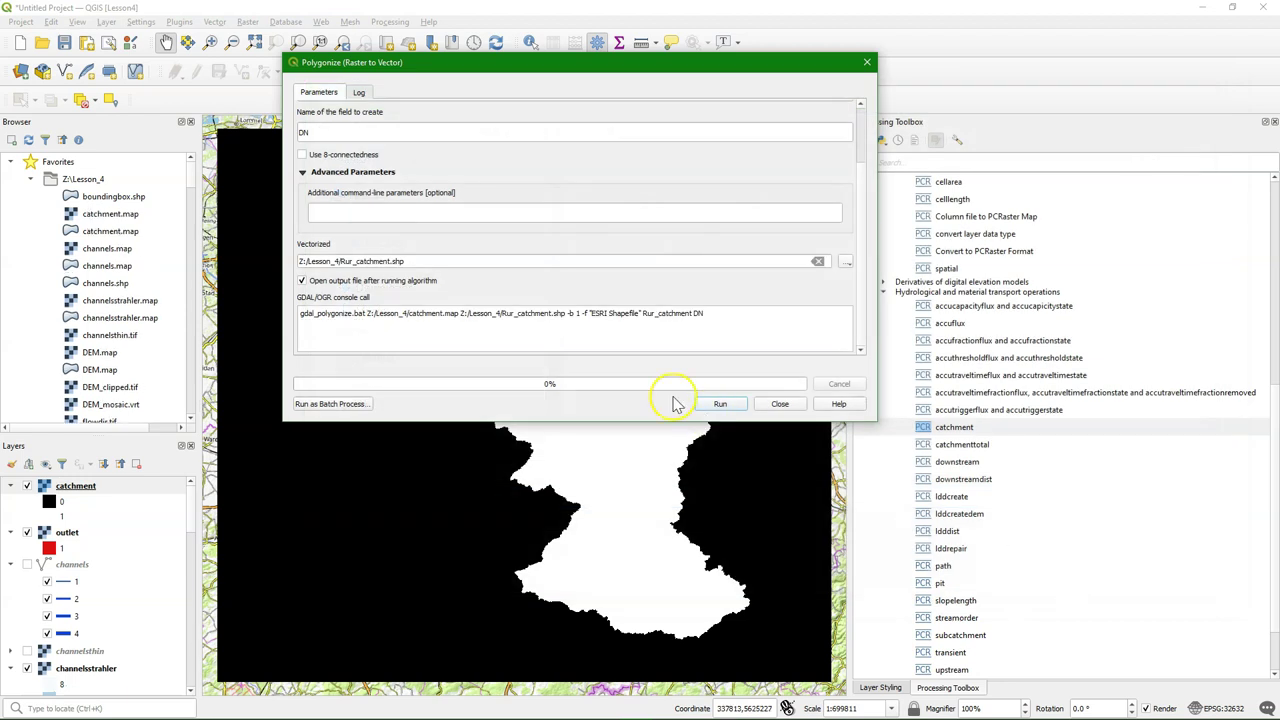
left_click(720, 404)
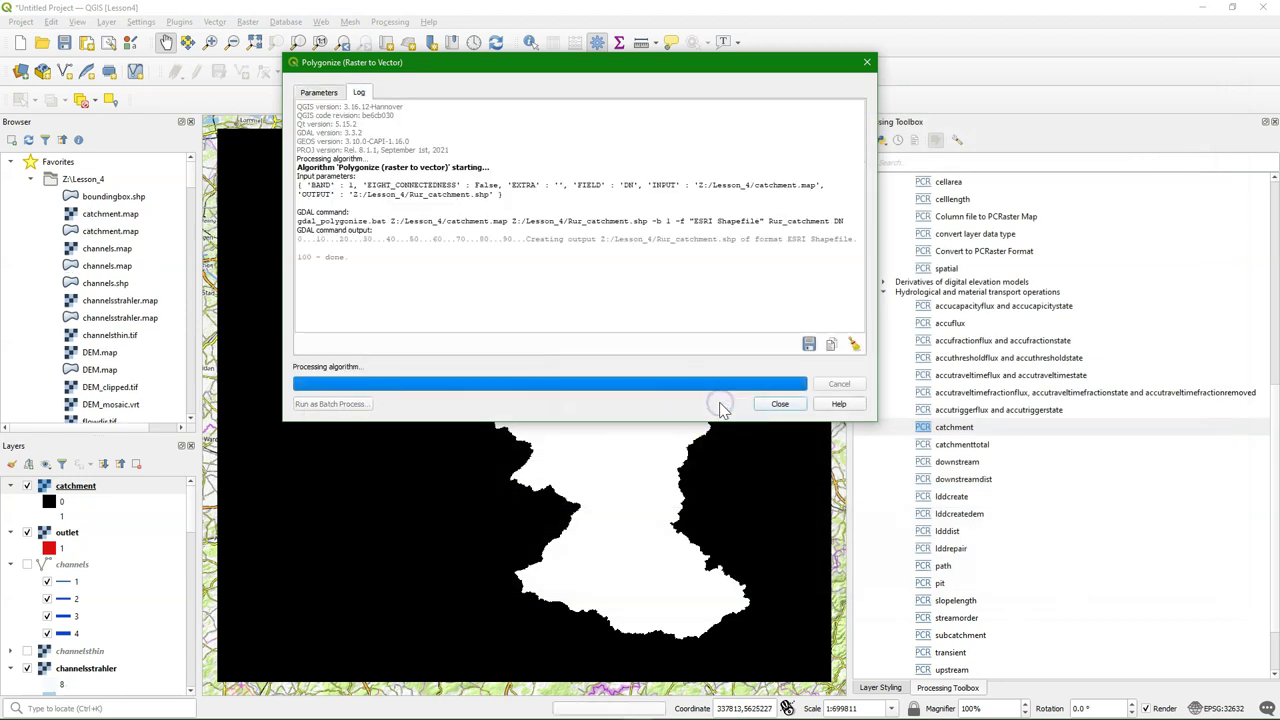
left_click(778, 404)
Inspect features 3, 6 and 10 of the Rur_catchment attribute table on the map
right_click(70, 489)
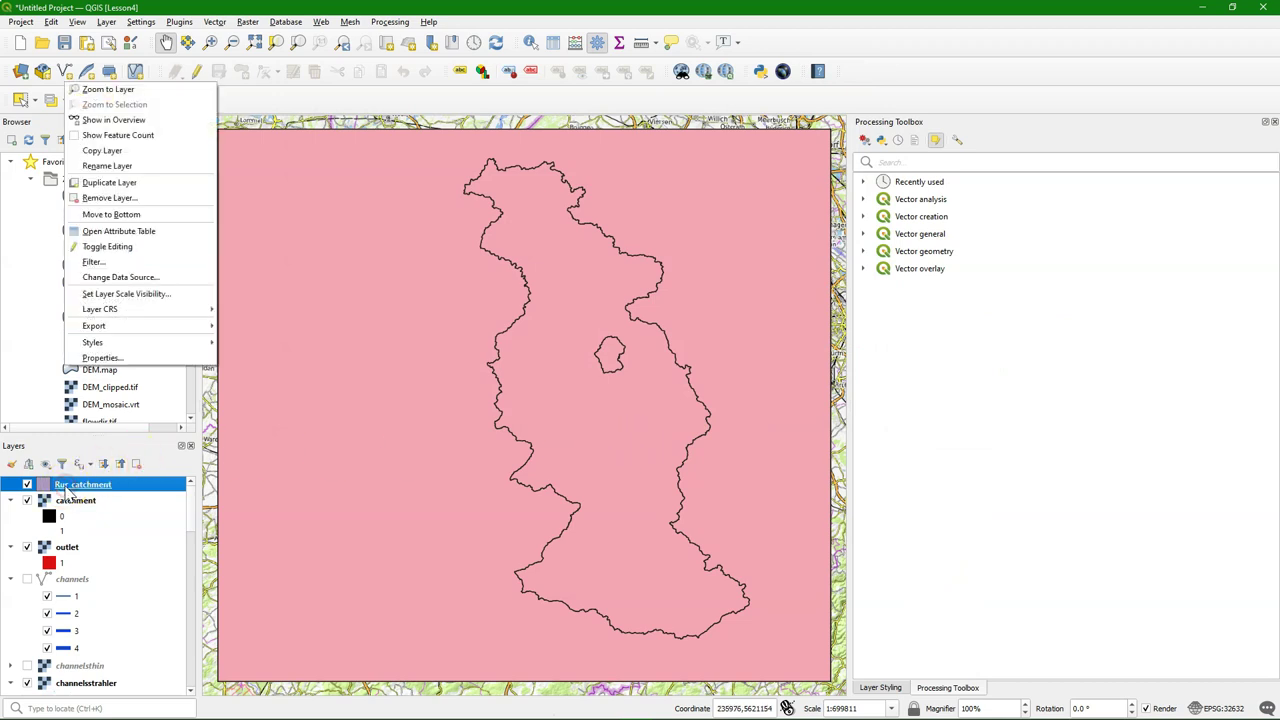
left_click(124, 231)
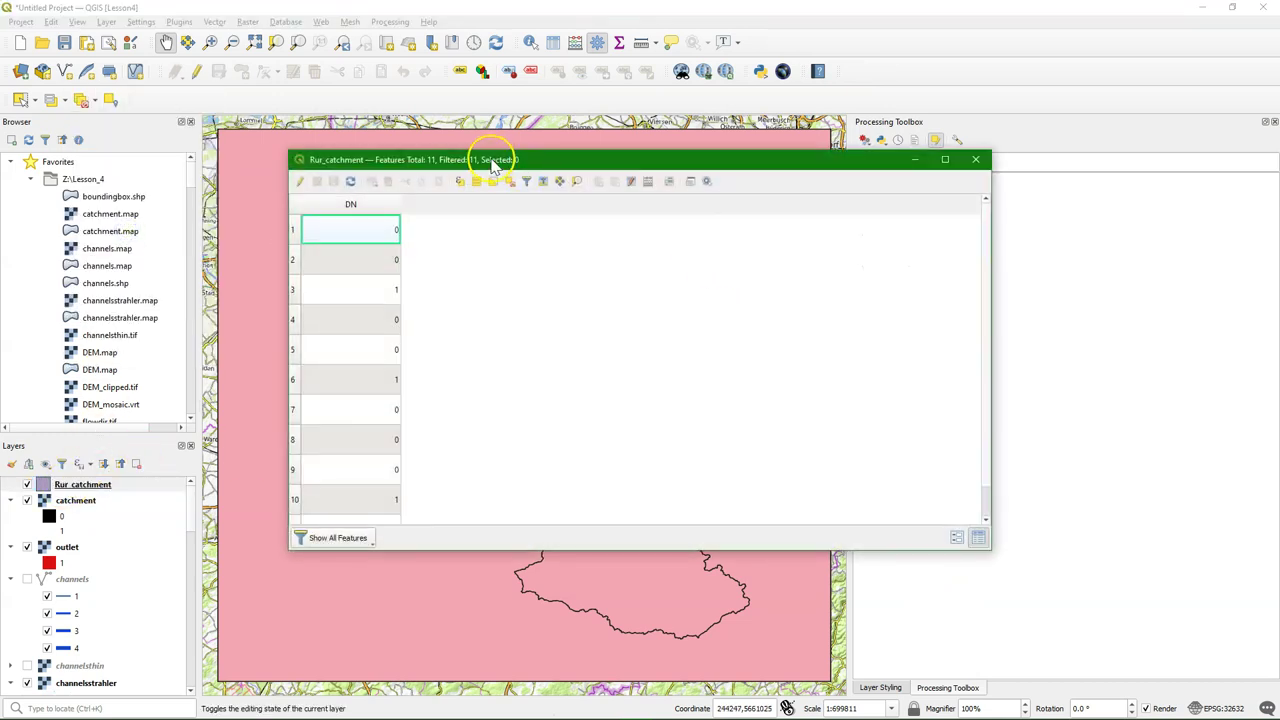
left_click_drag(493, 167, 898, 107)
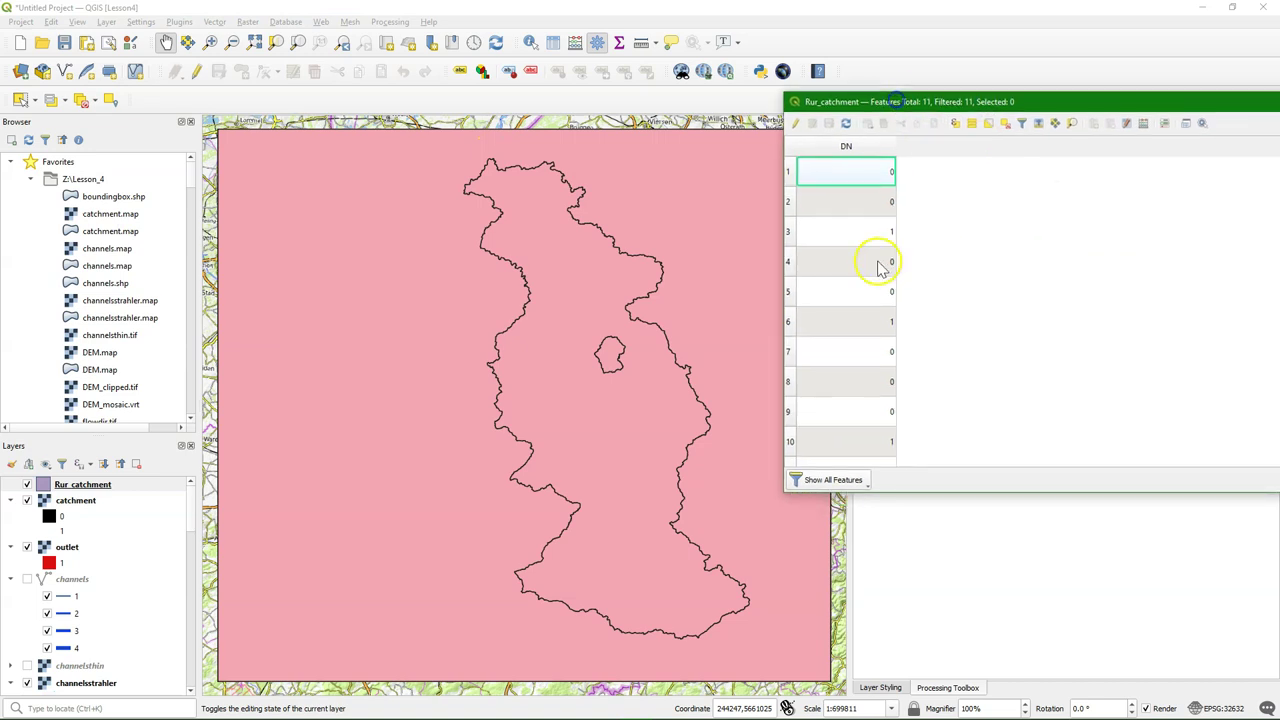
left_click(788, 231)
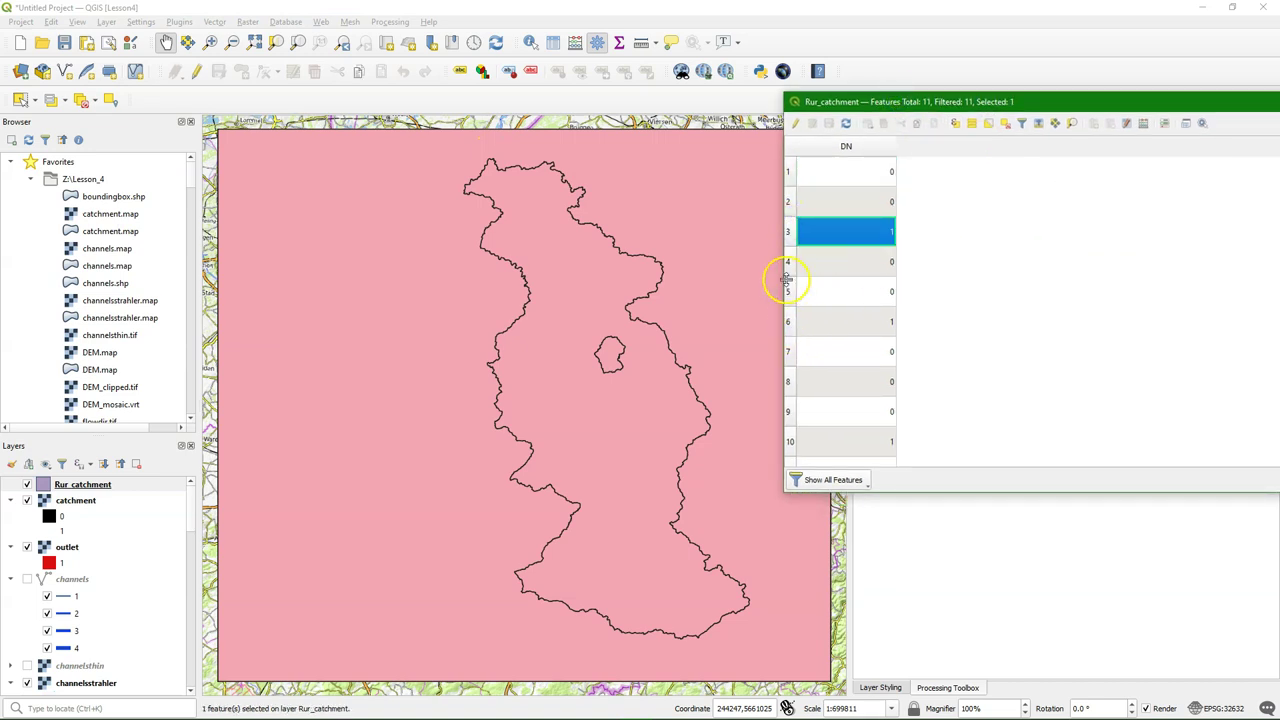
left_click(1074, 125)
scroll(442, 317, "down", 3)
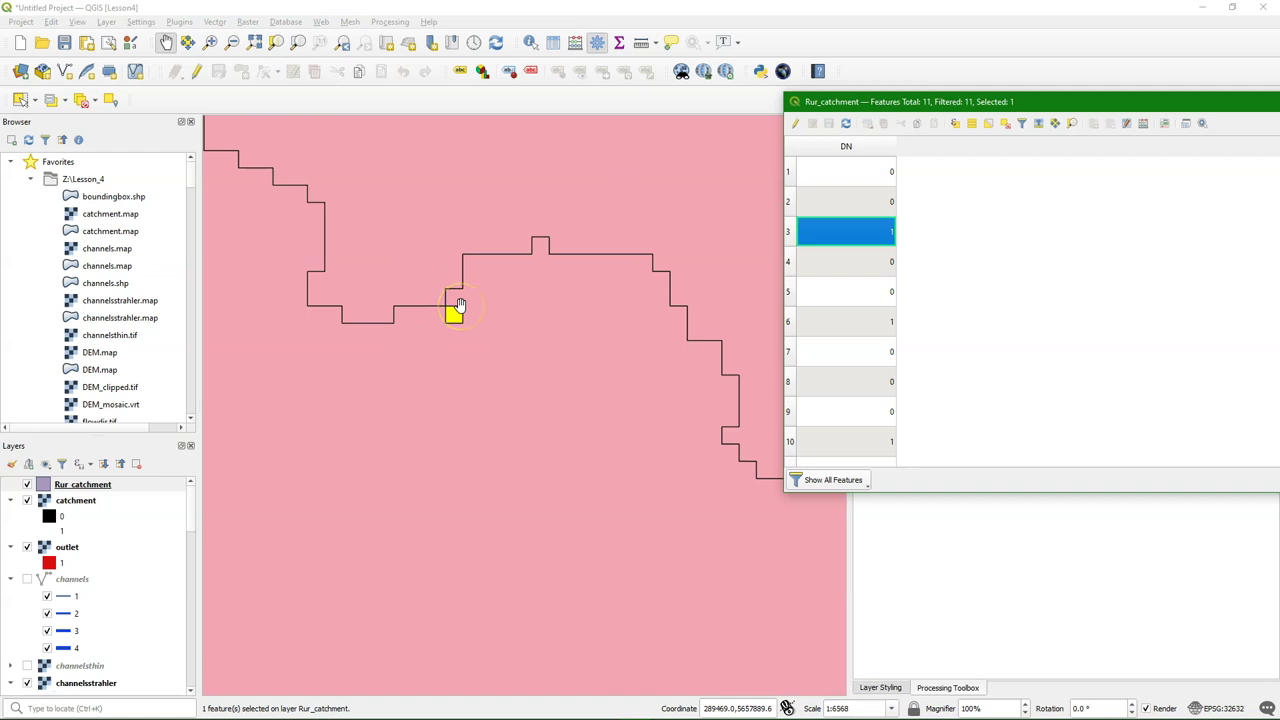
left_click(790, 322)
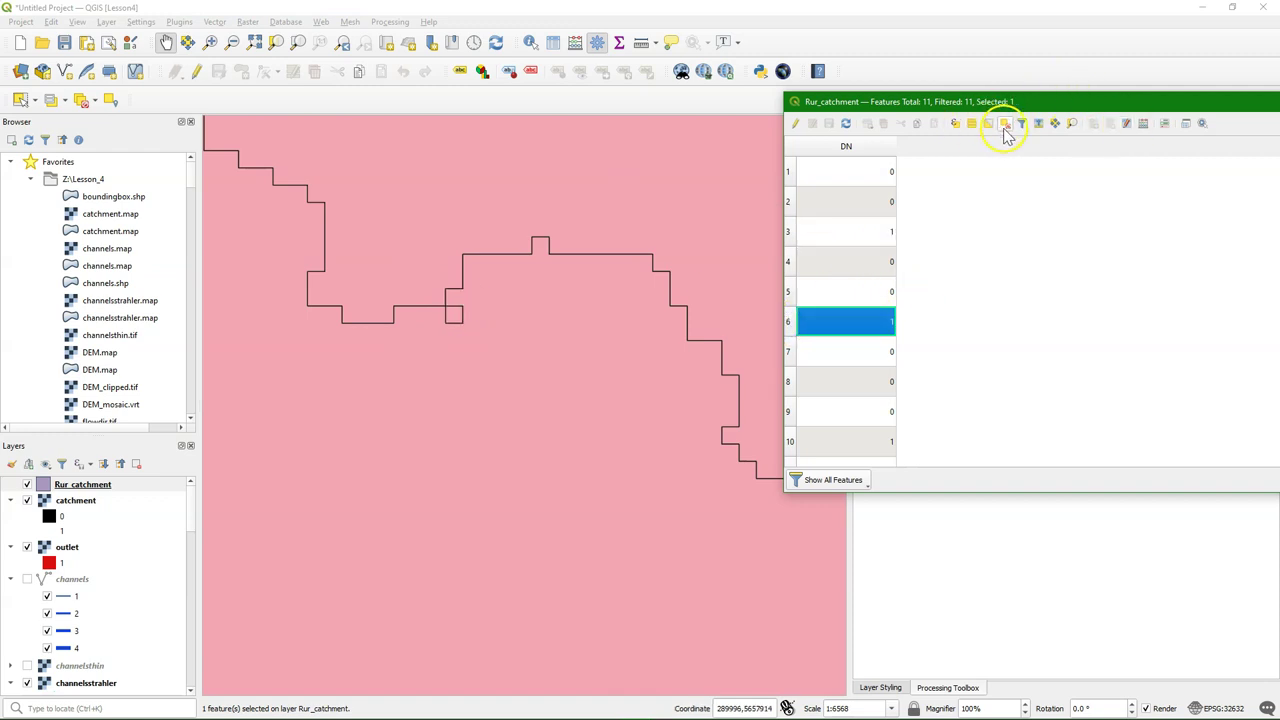
left_click(1071, 124)
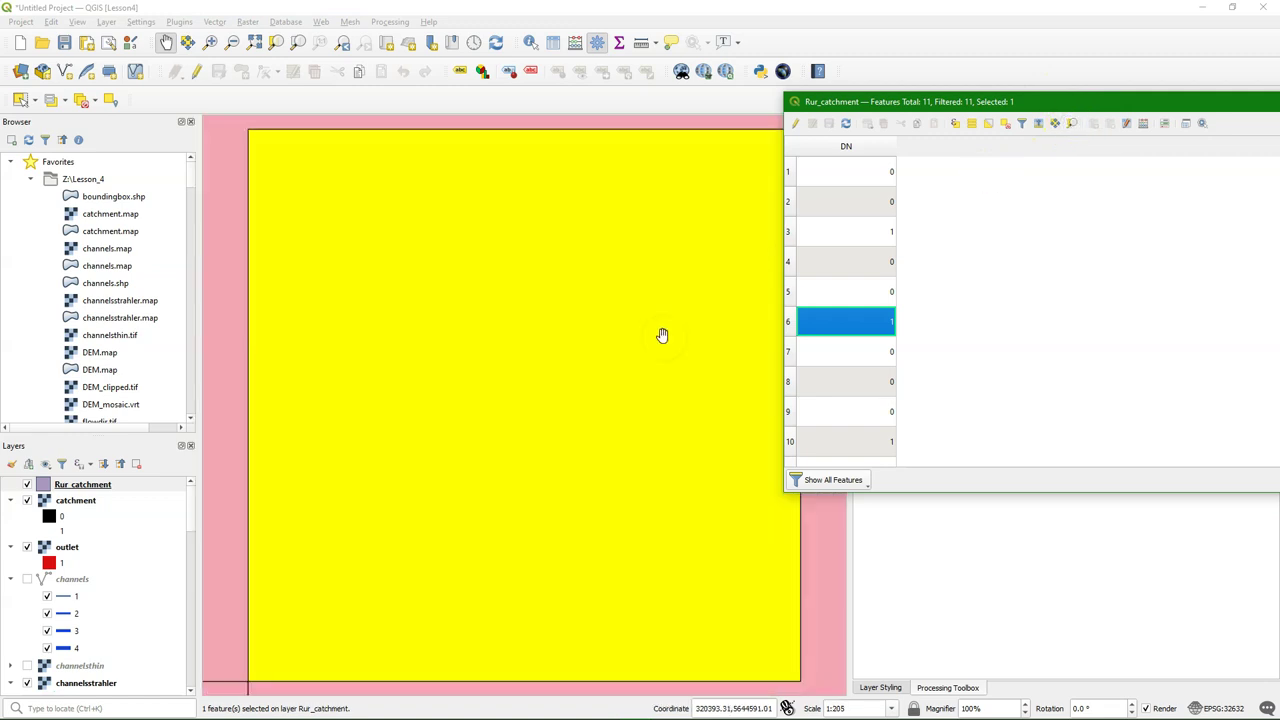
scroll(617, 360, "down", 5)
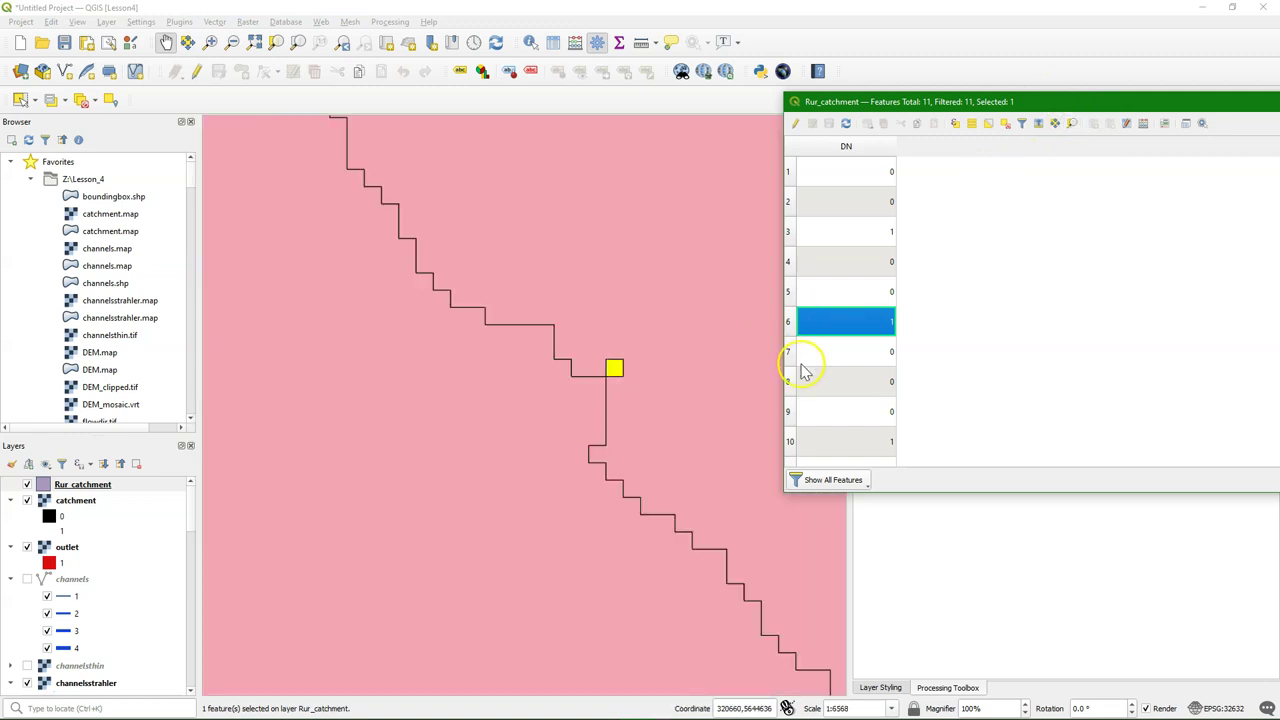
scroll(806, 390, "down", 1)
left_click(790, 421)
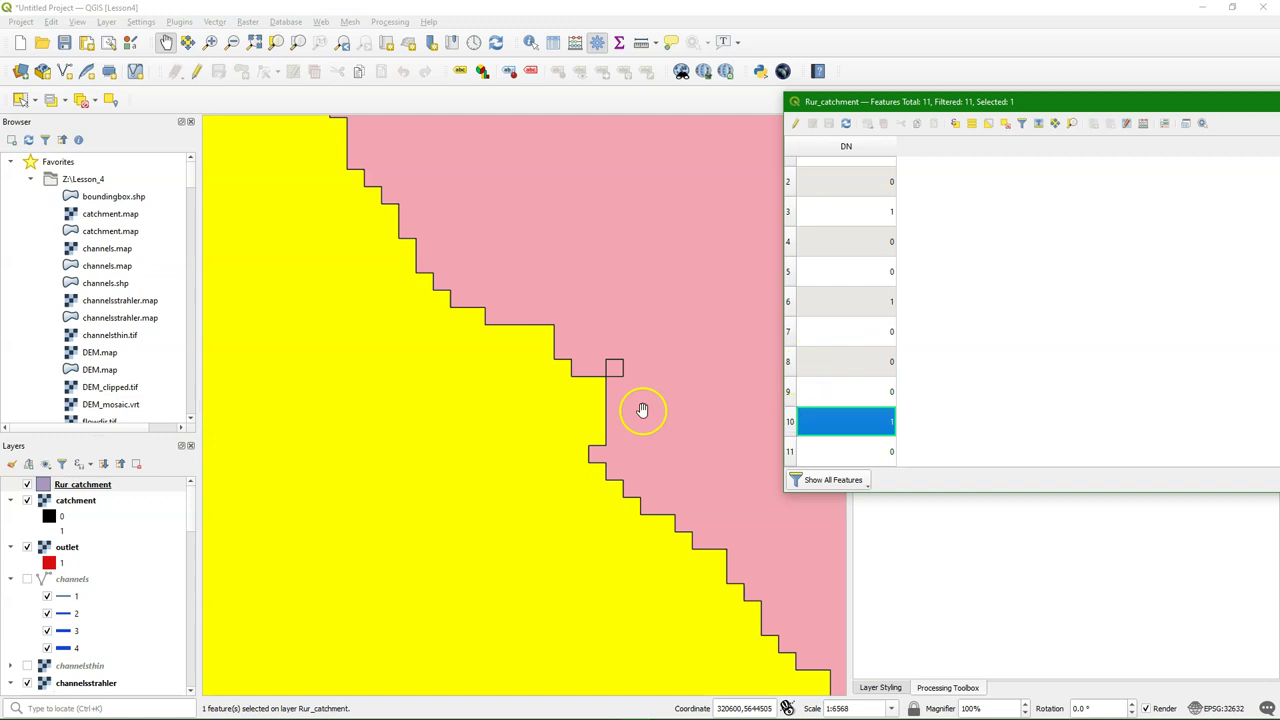
scroll(430, 400, "down", 3)
right_click(72, 484)
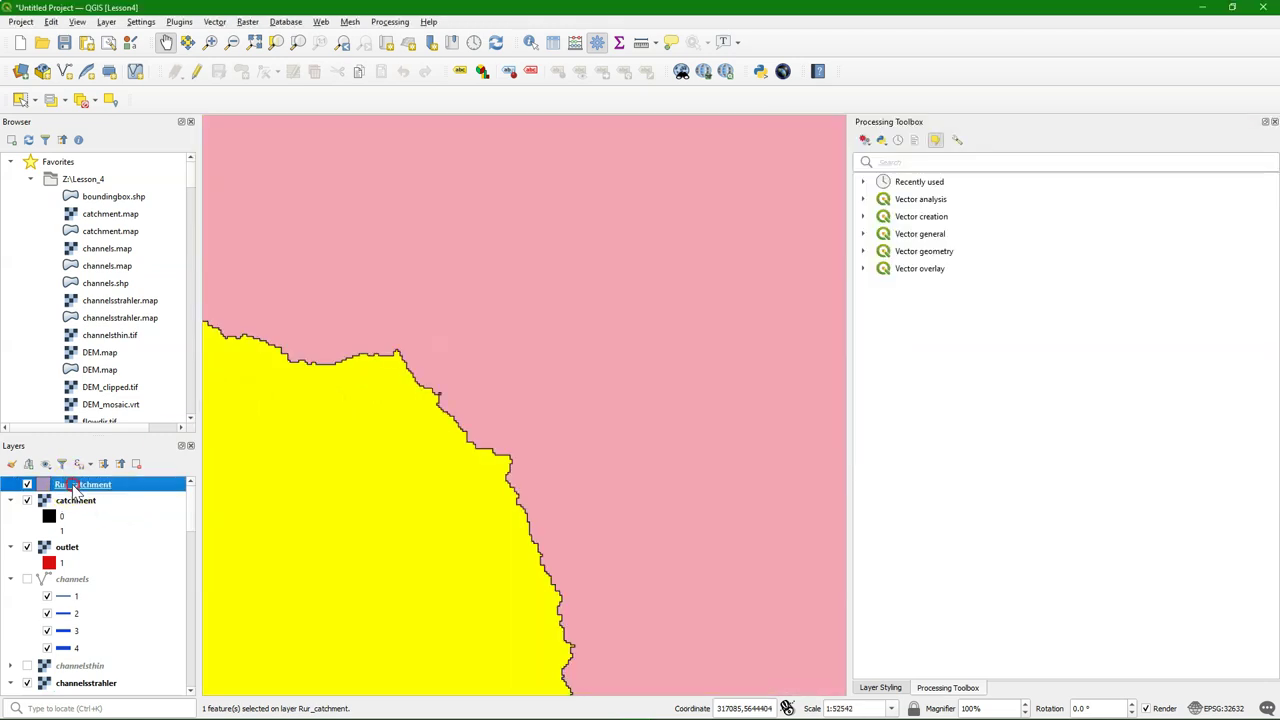
left_click(150, 88)
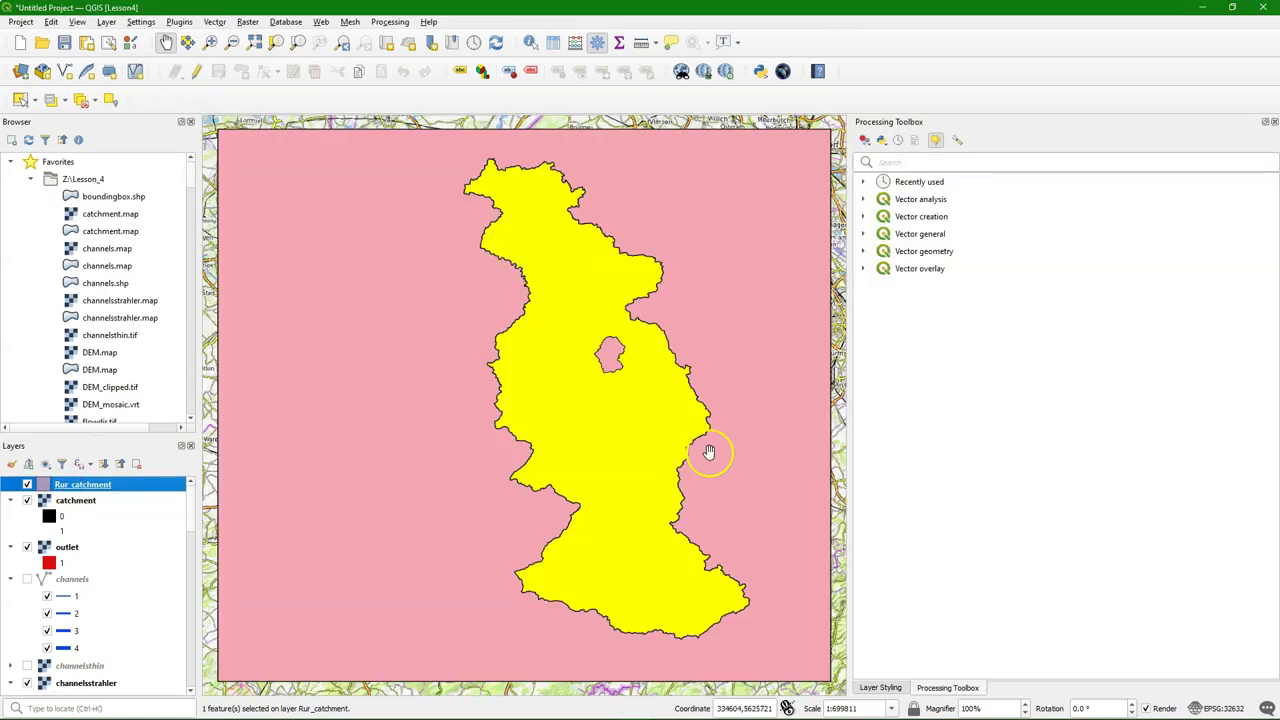
Delete the ten features other than the catchment polygon and save the edits
key("alt+Tab")
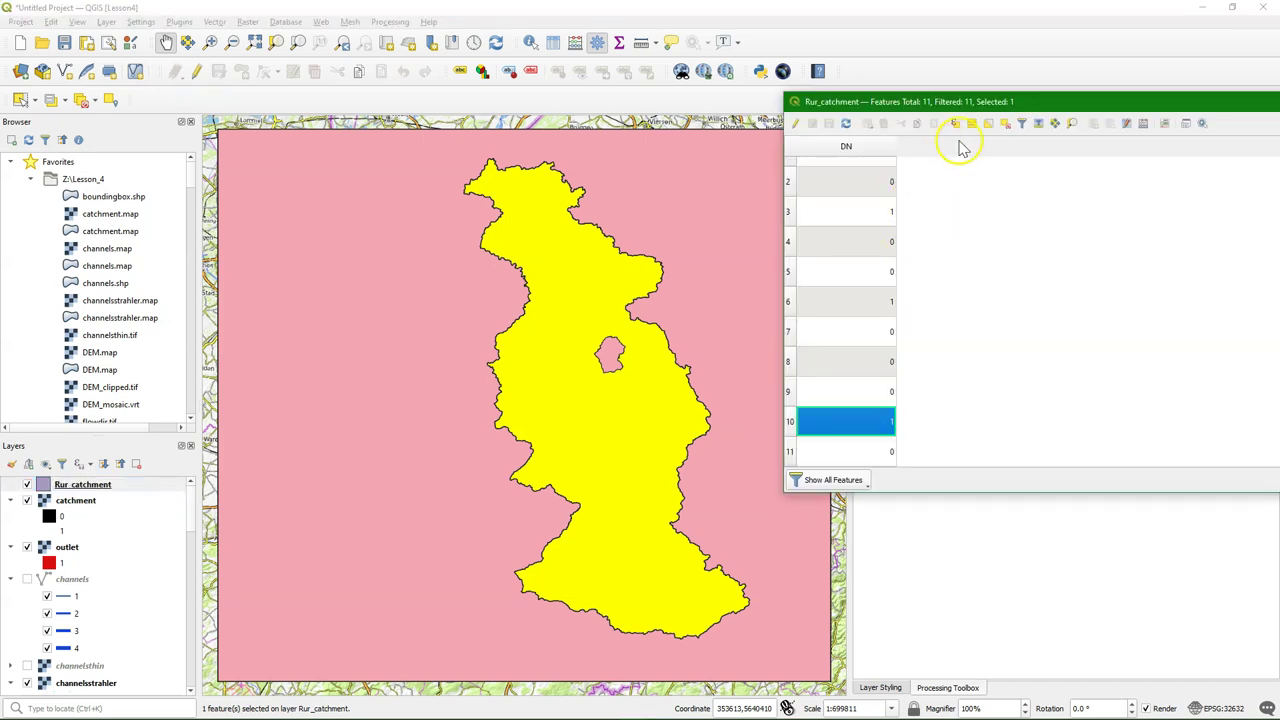
left_click(988, 124)
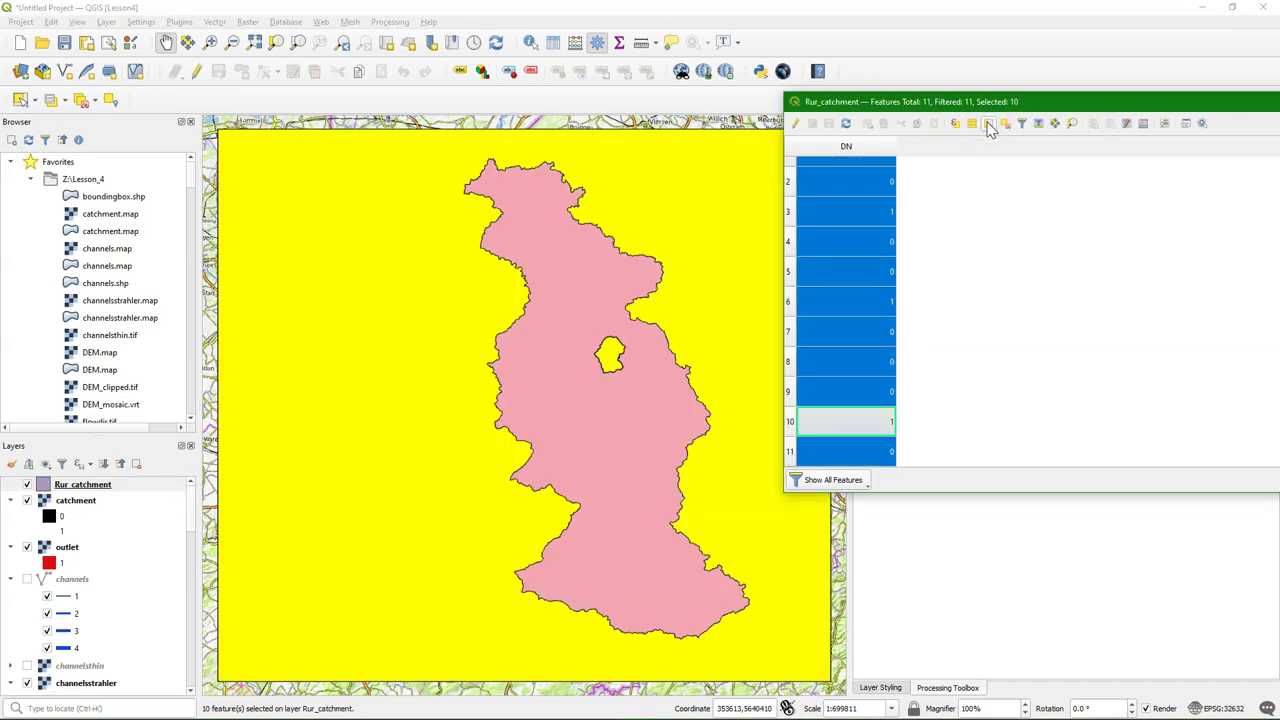
left_click(795, 123)
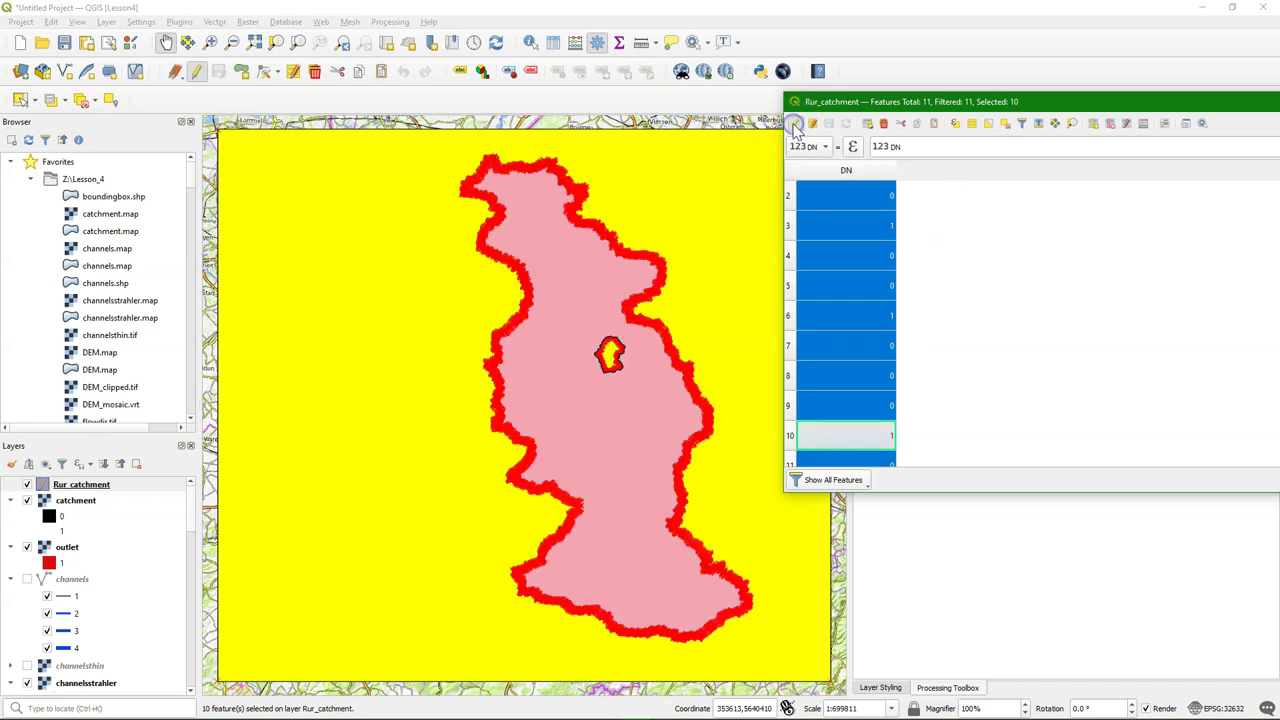
left_click(885, 124)
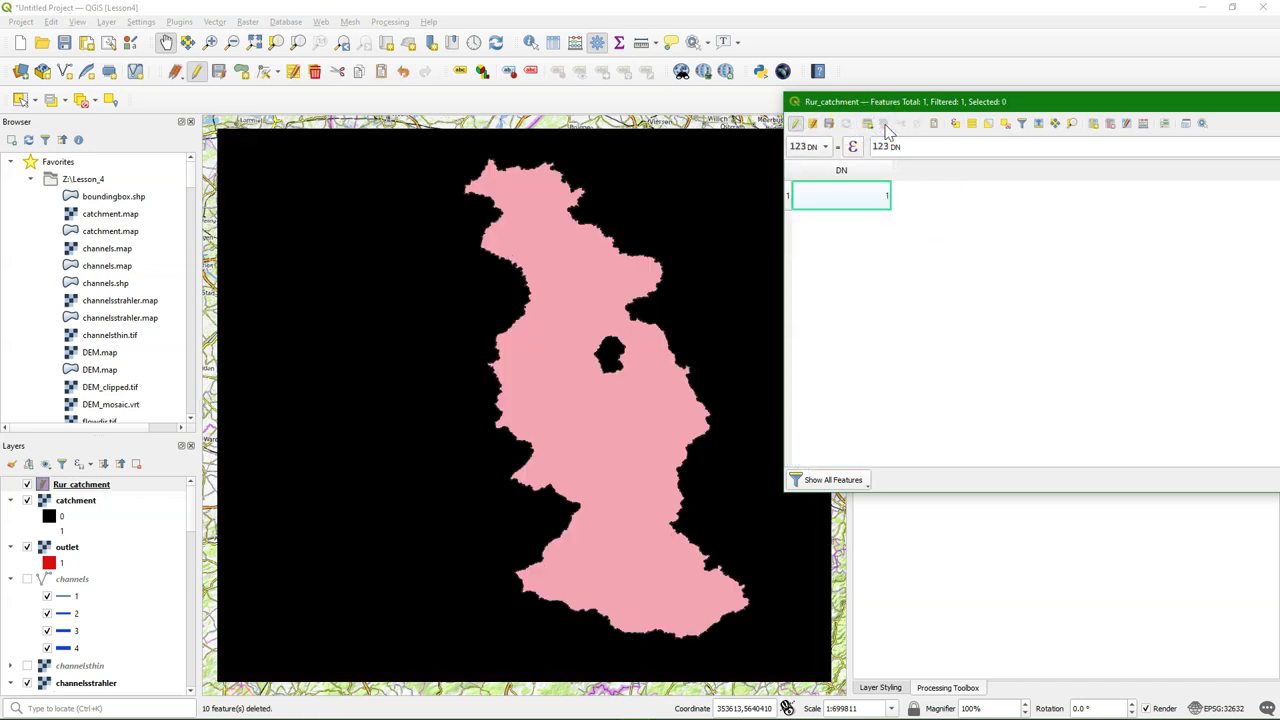
left_click(795, 123)
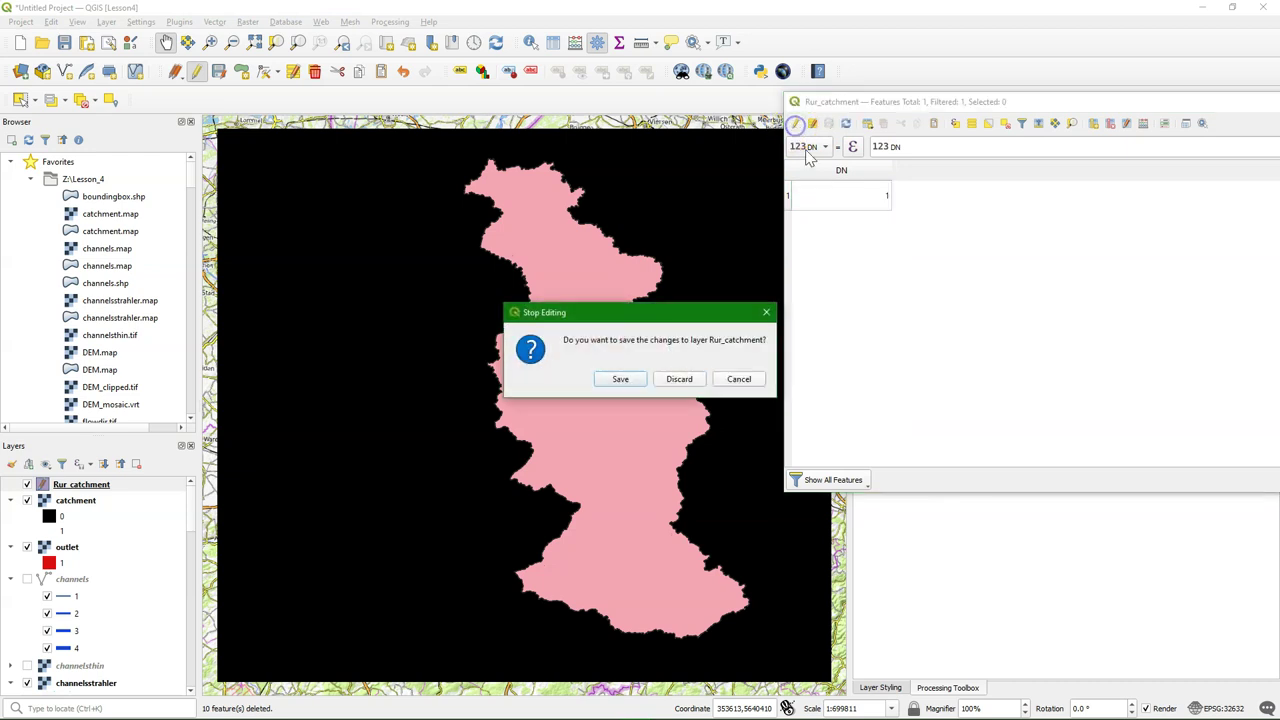
left_click(620, 378)
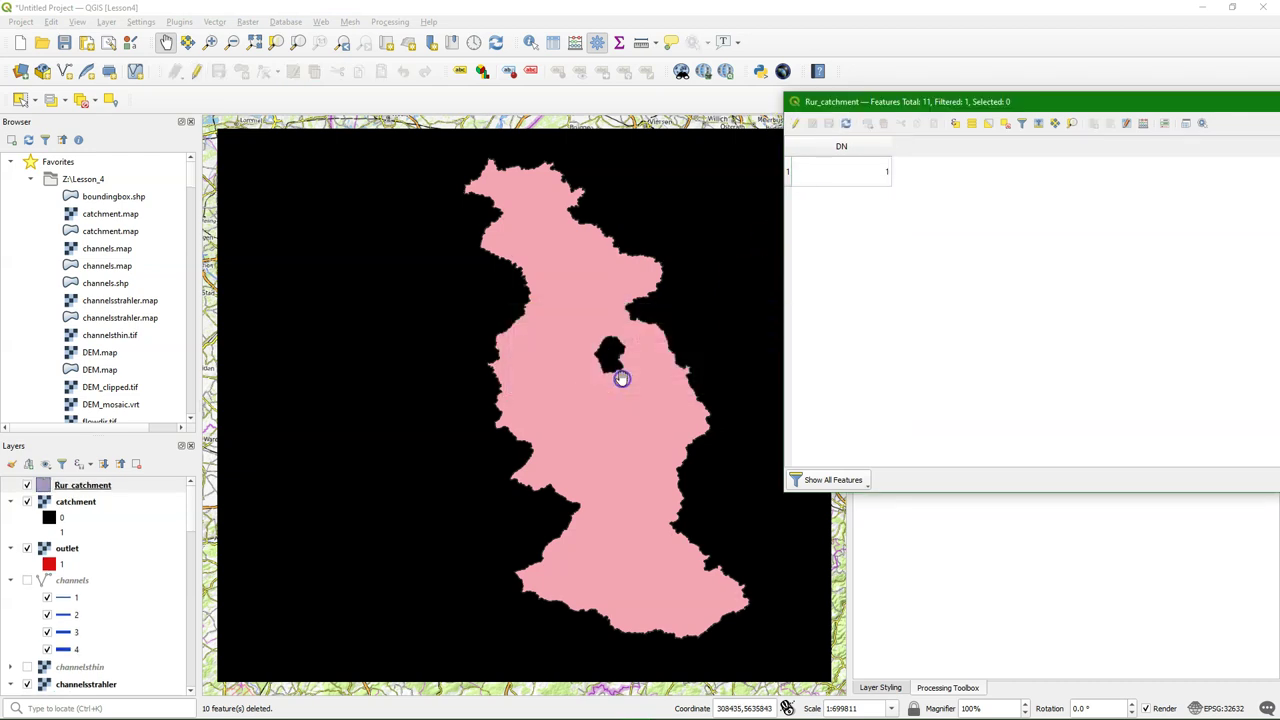
Hide the catchment raster and switch Rur_catchment's renderer to Inverted Polygons
left_click(27, 501)
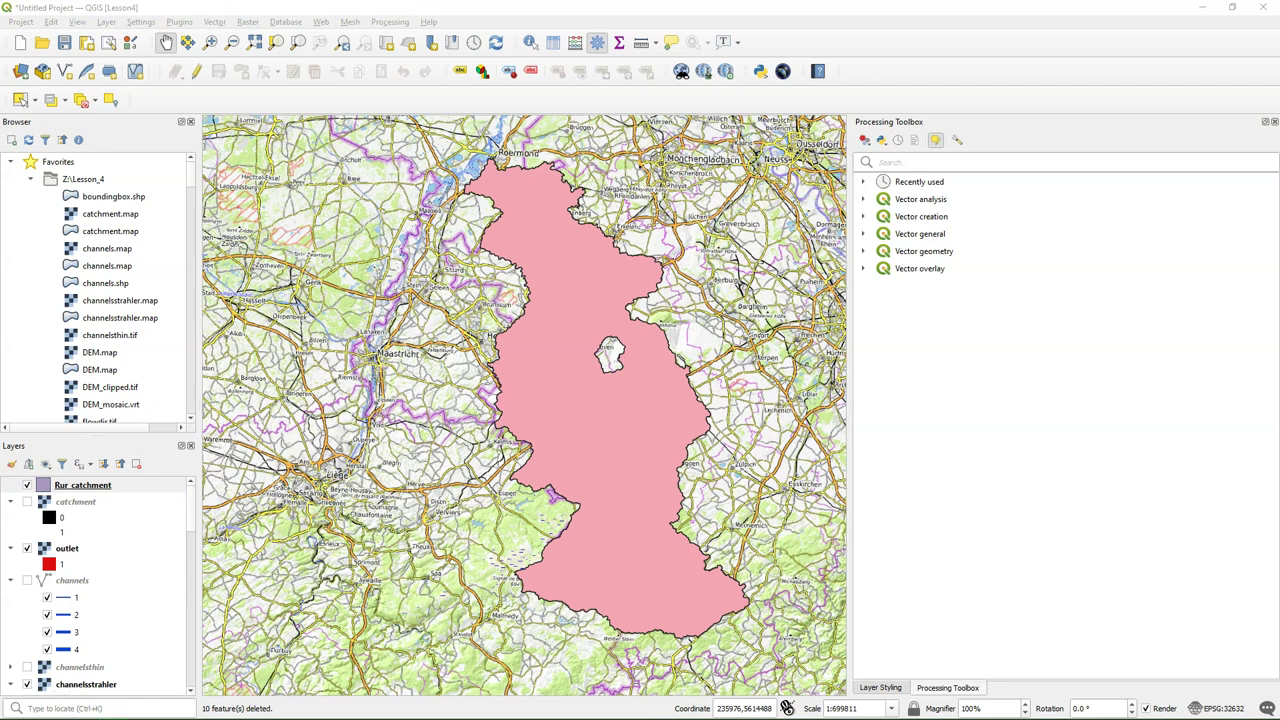
left_click(88, 486)
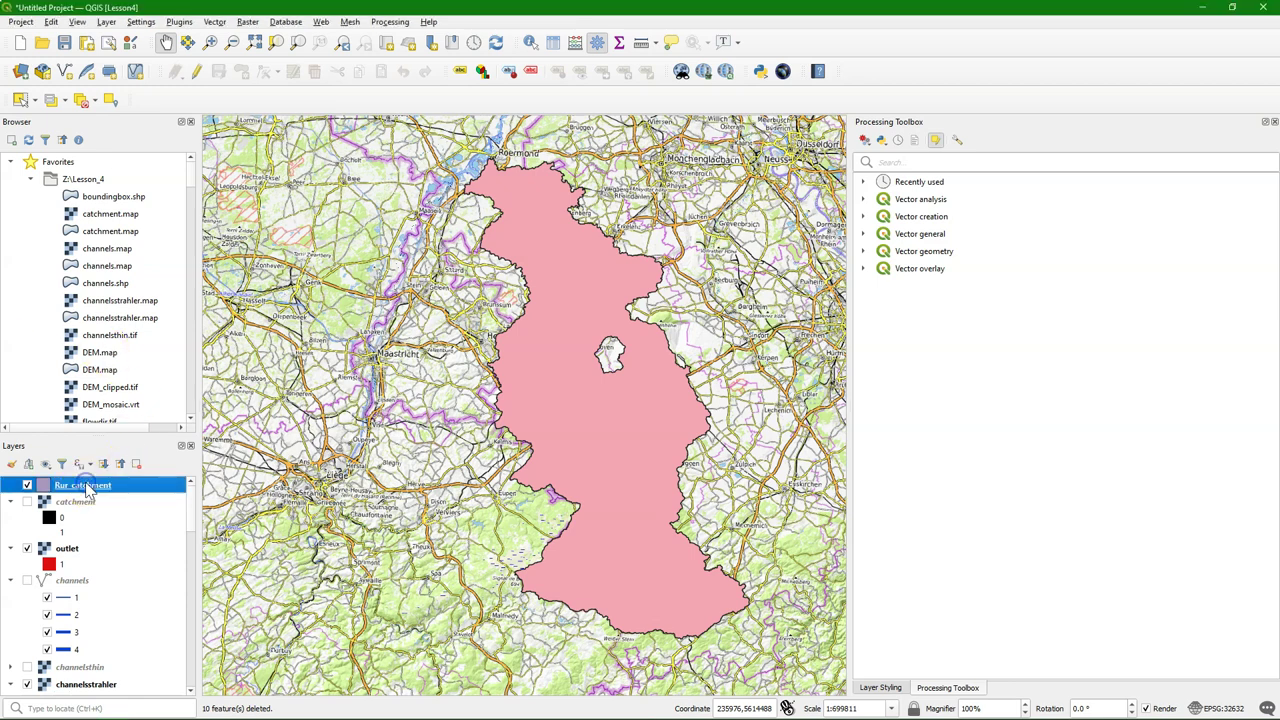
left_click(11, 464)
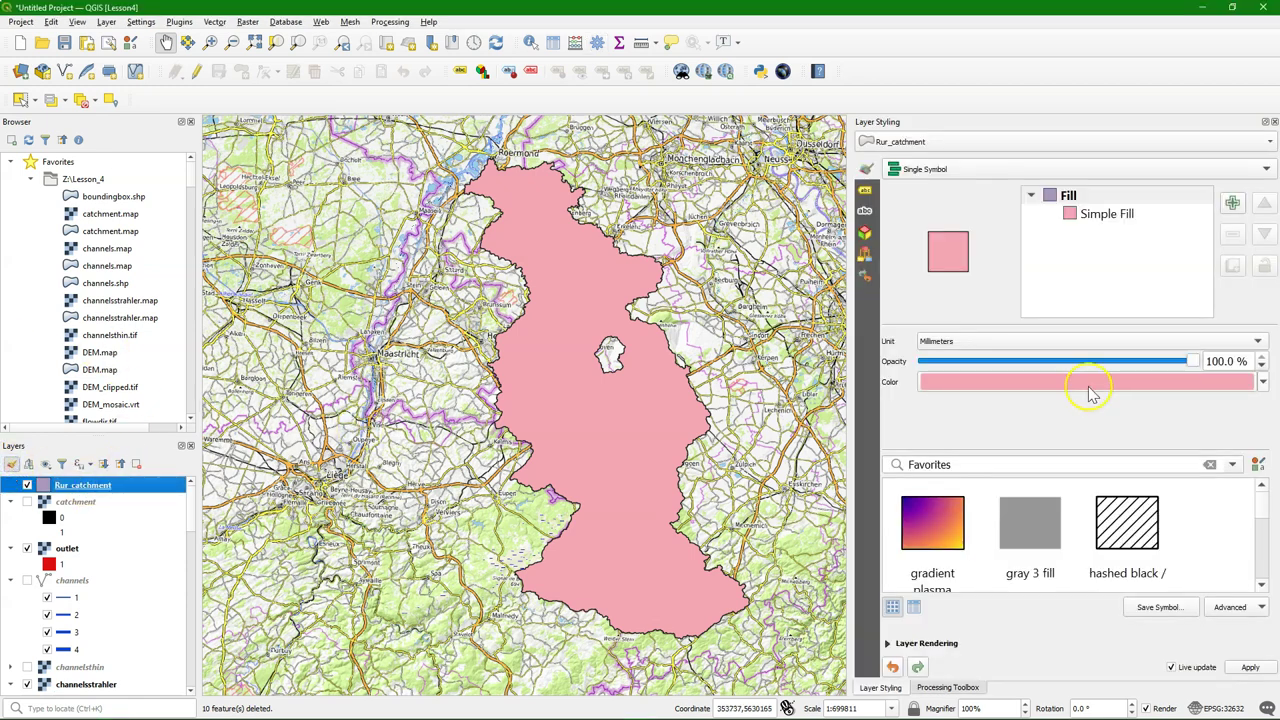
mouse_move(1076, 386)
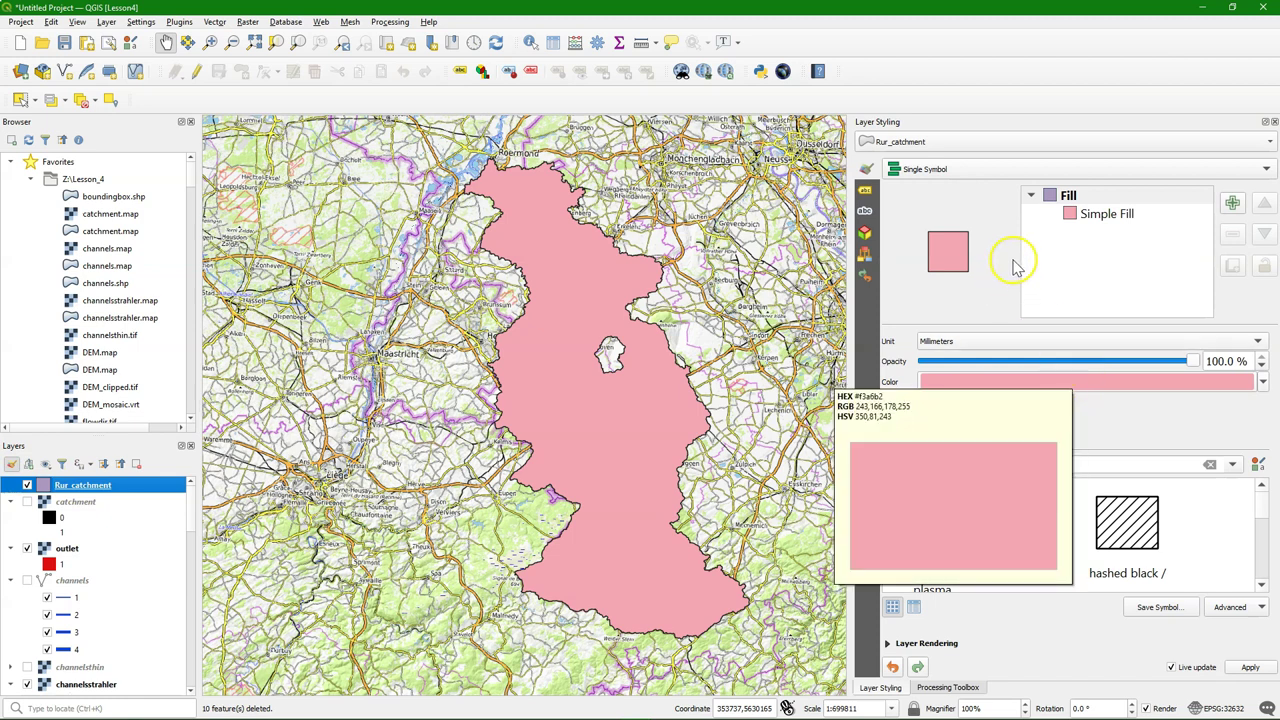
left_click(945, 170)
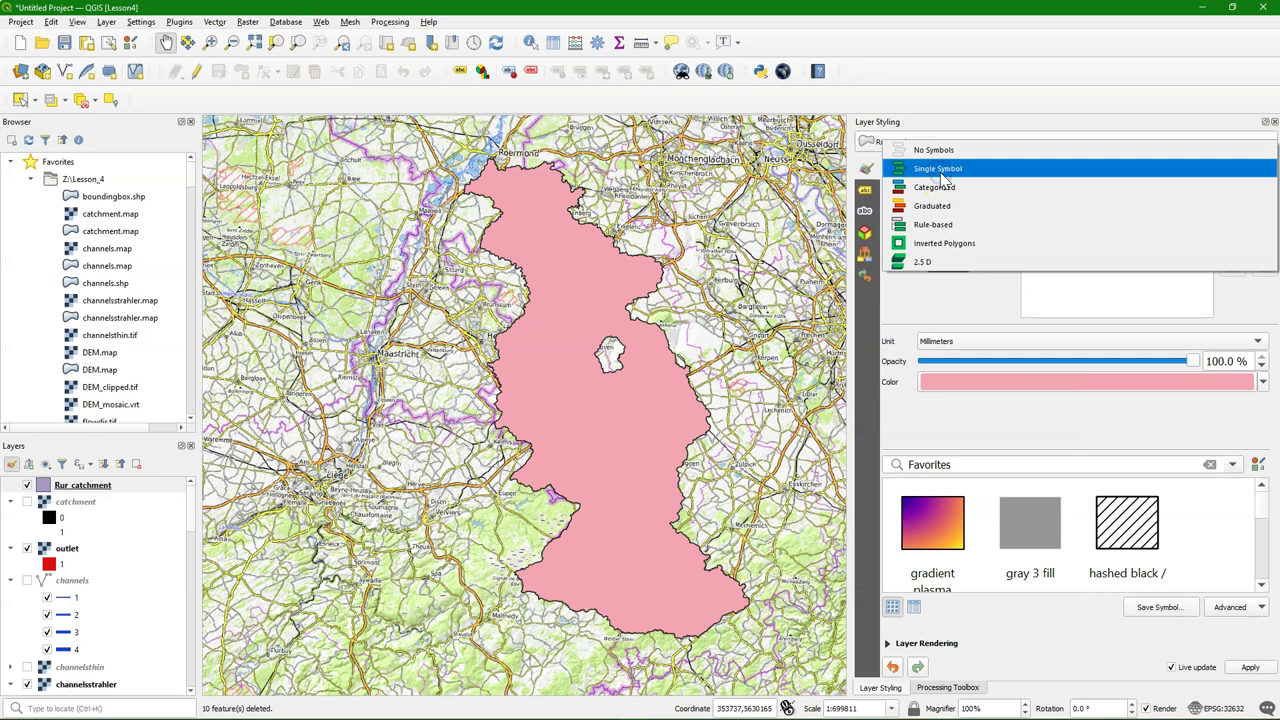
left_click(946, 243)
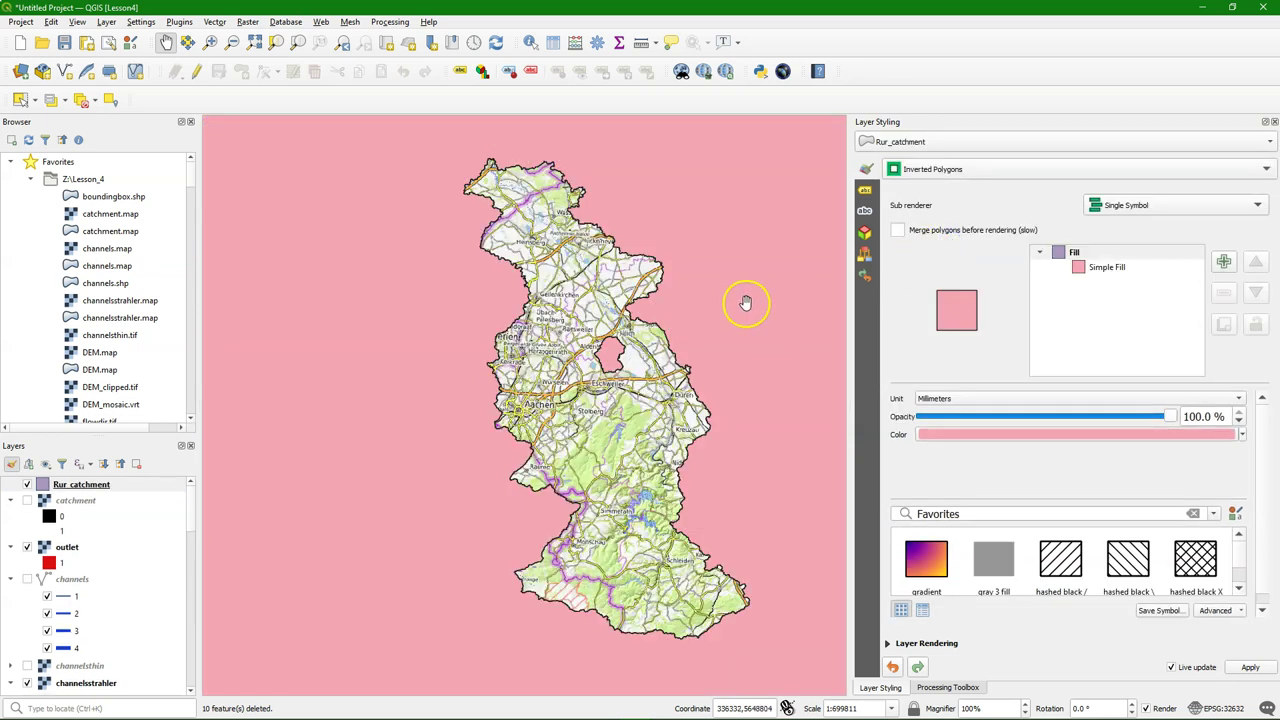
Change the inverted polygon fill's symbol layer type to Shapeburst Fill
left_click(1104, 270)
left_click(1003, 400)
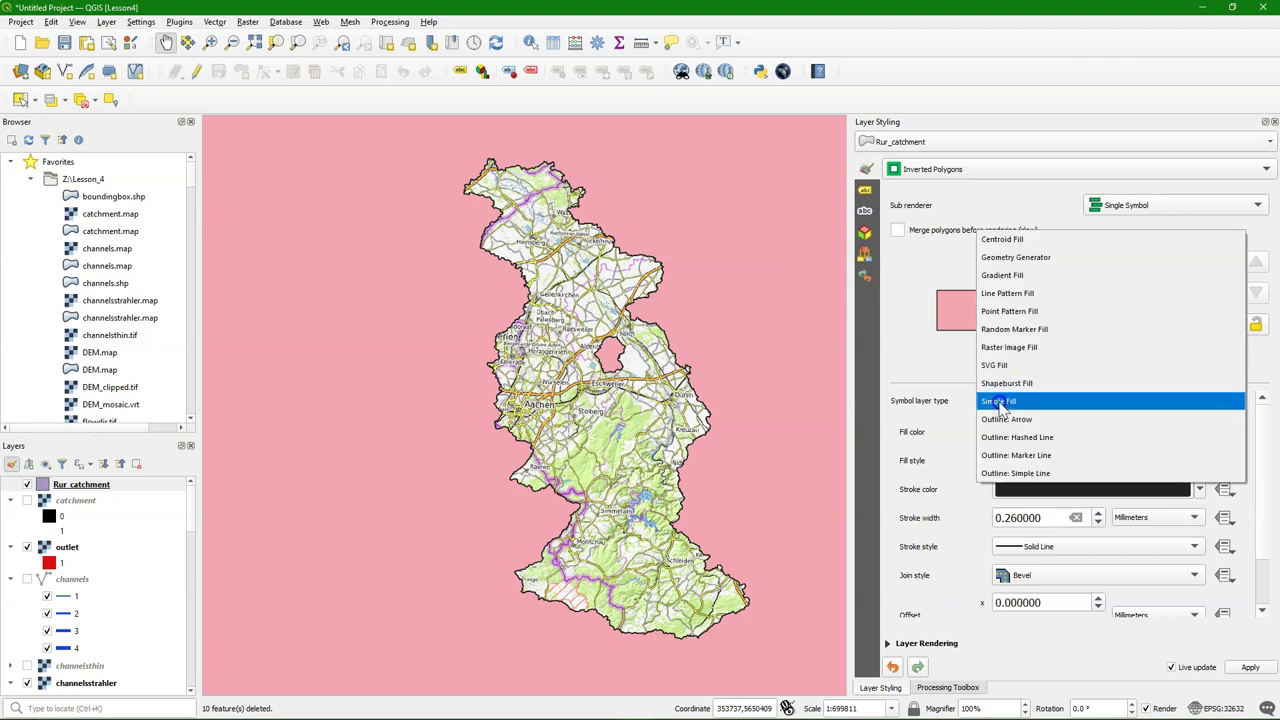
left_click(1002, 388)
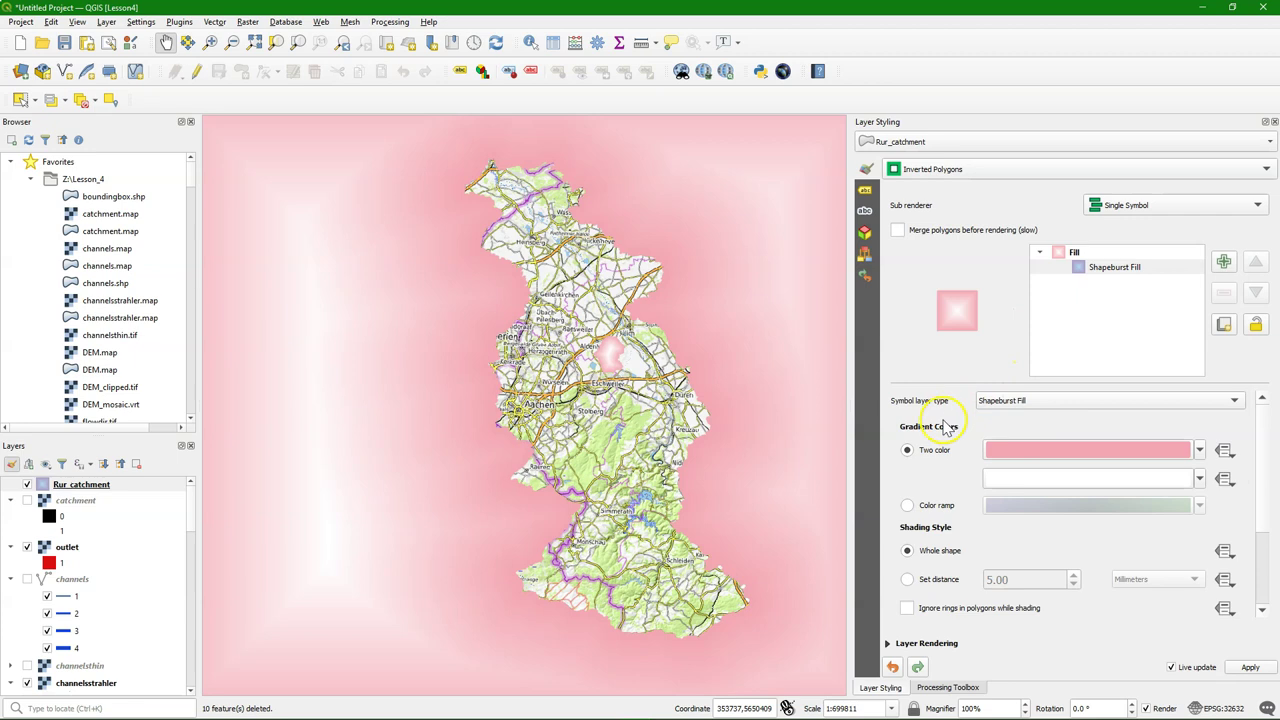
Set the first gradient colour to grey RGB 135, 135, 135
left_click(1056, 451)
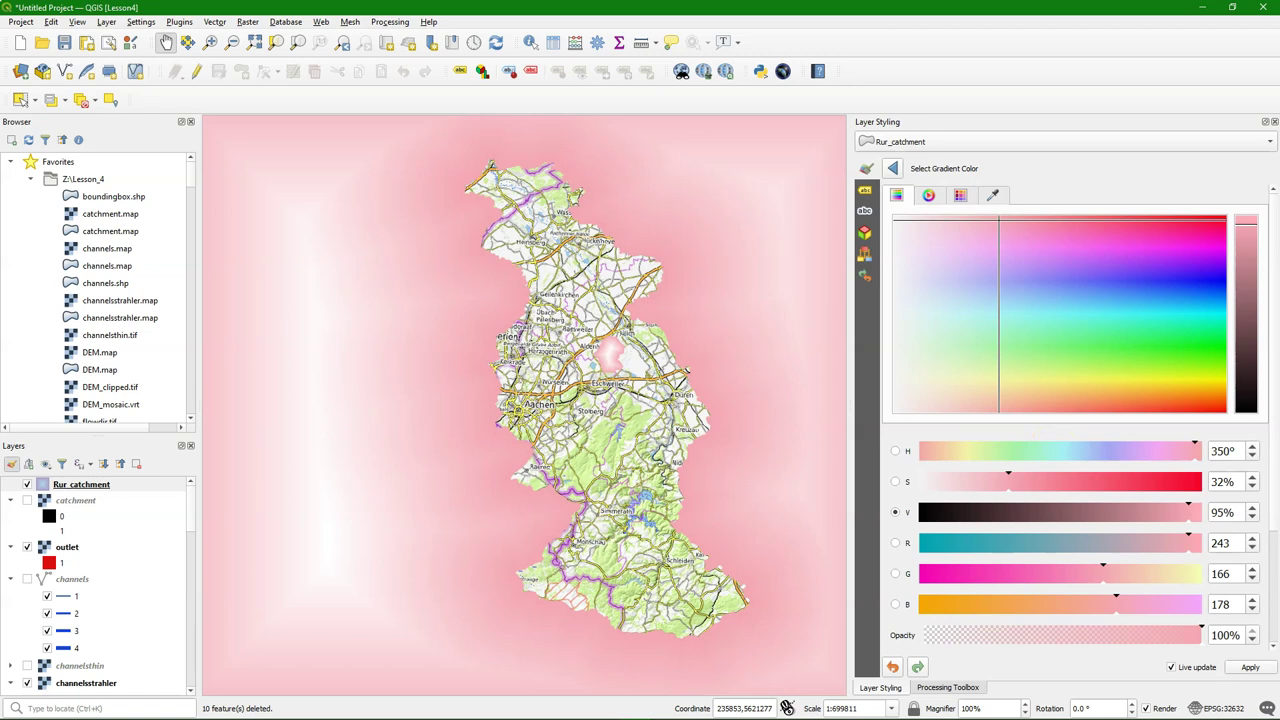
double_click(1245, 543)
type("135")
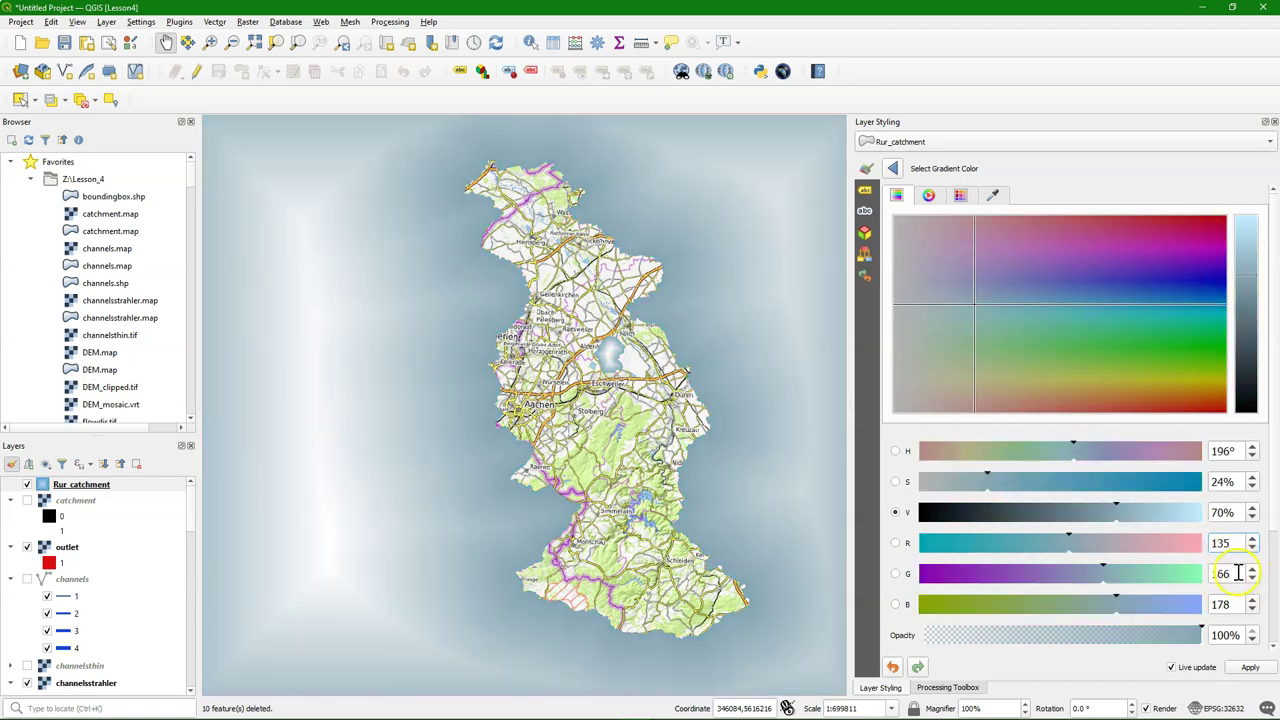
double_click(1237, 572)
type("14")
key("BackSpace")
type("35")
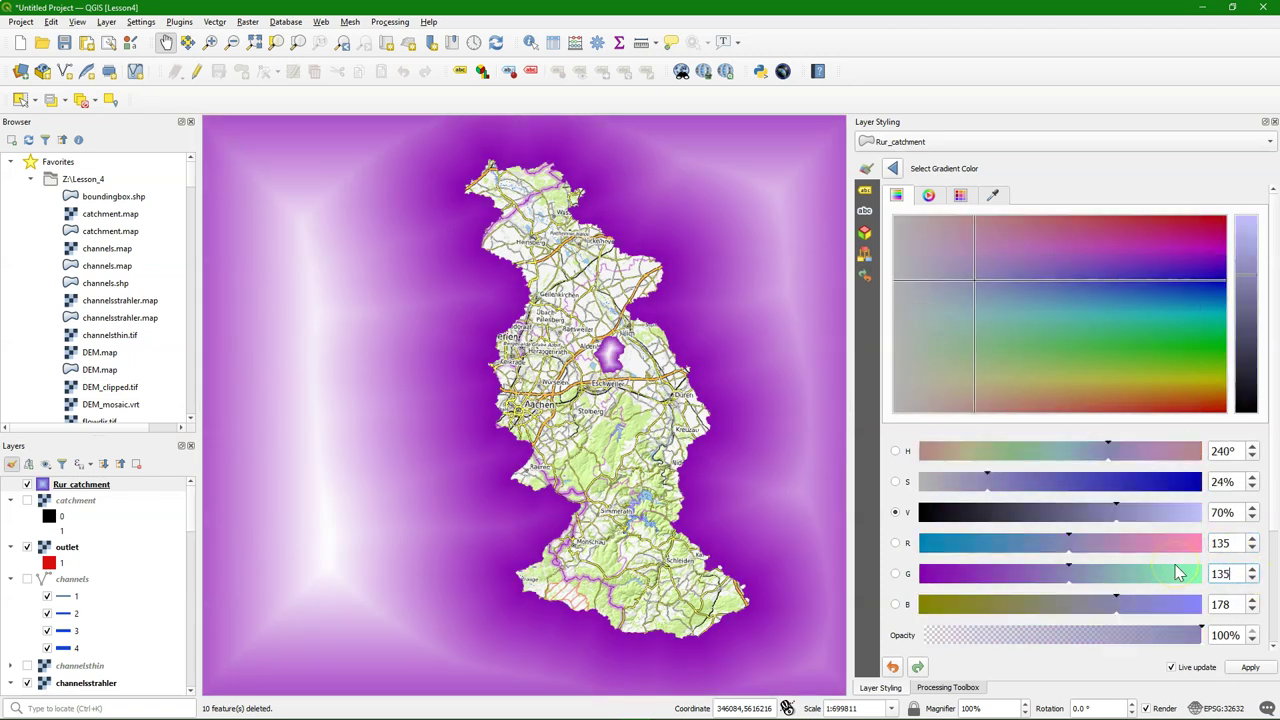
double_click(1230, 604)
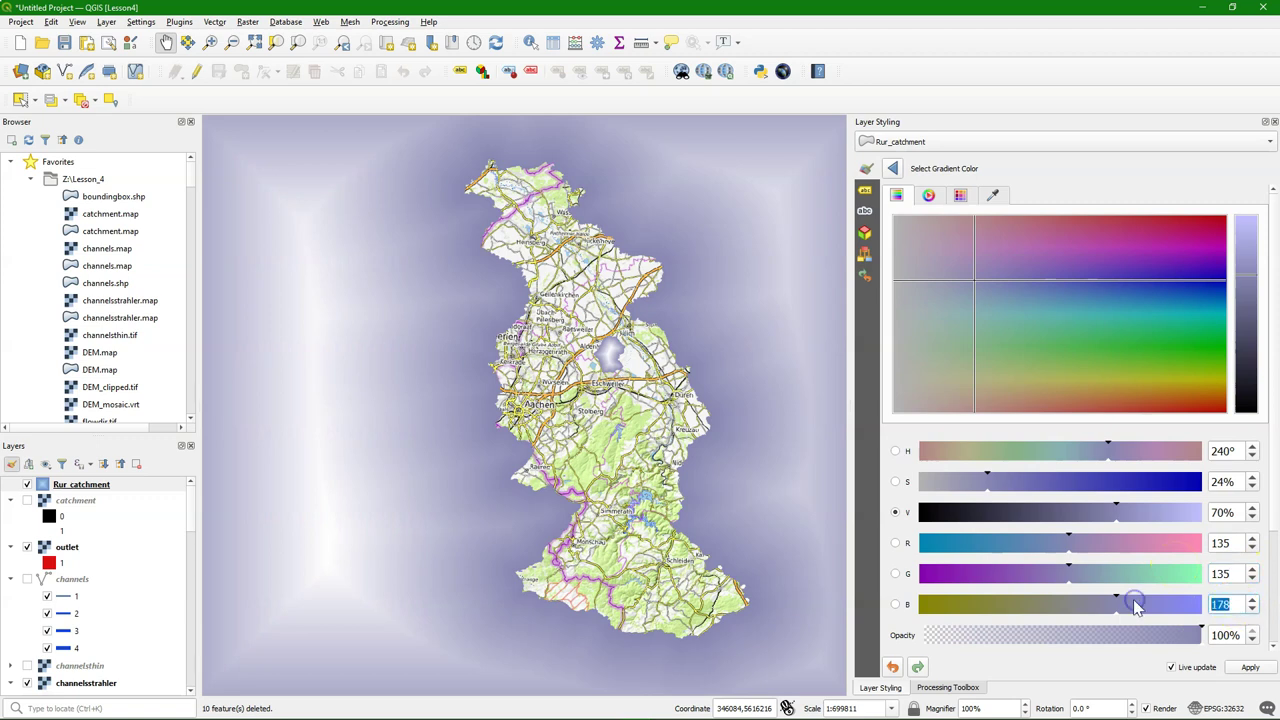
type("135")
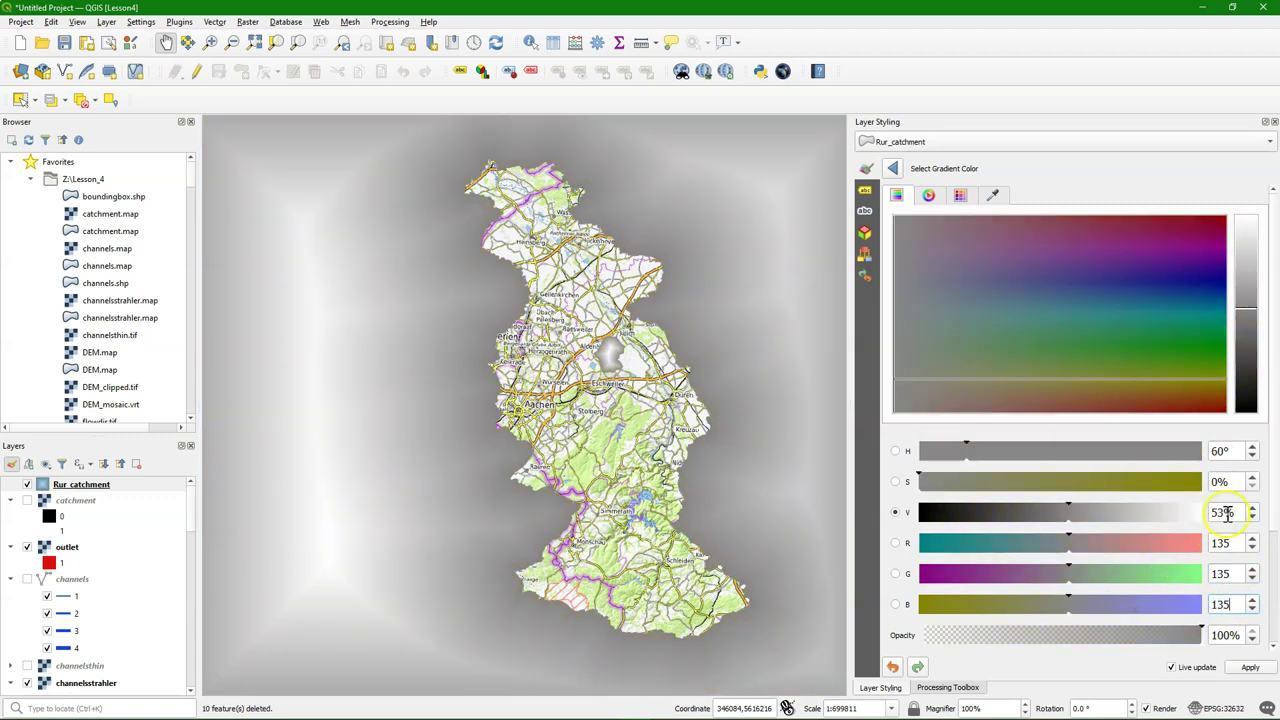
left_click(891, 170)
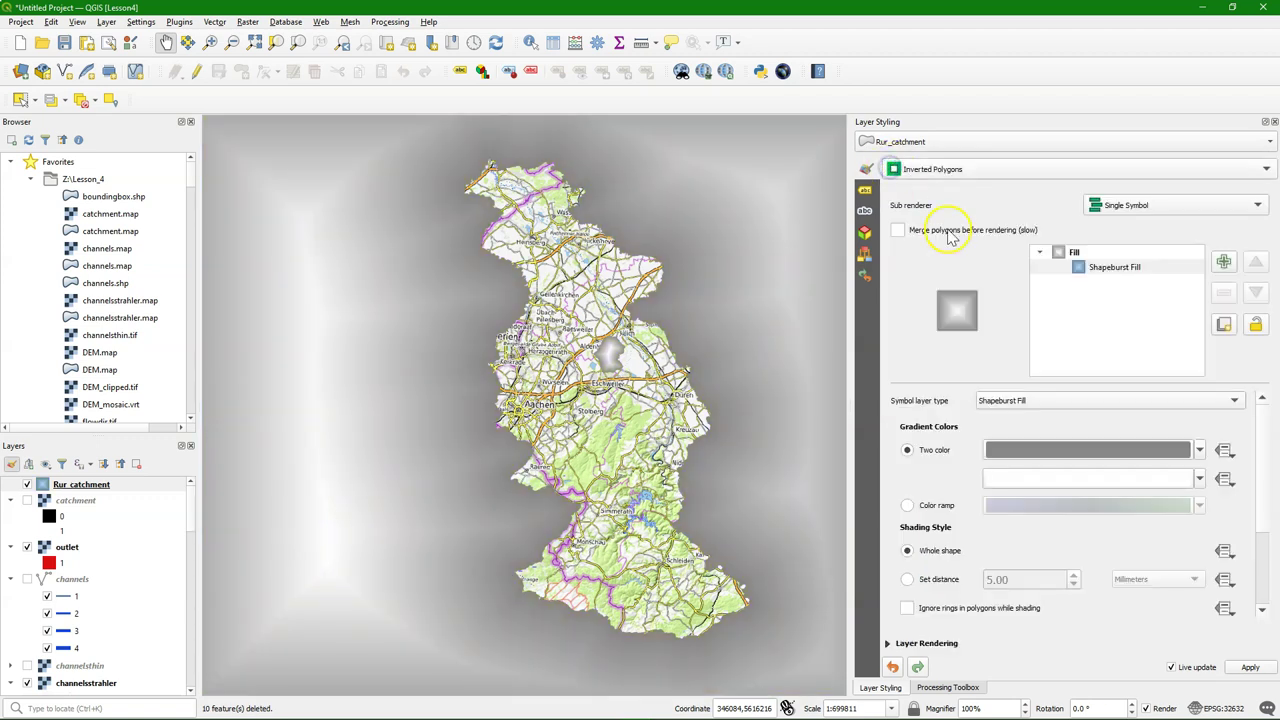
Set gradient Color 2 to 65% opaque white and limit shading to a 4.00 mm distance with blur strength 10
left_click(1051, 500)
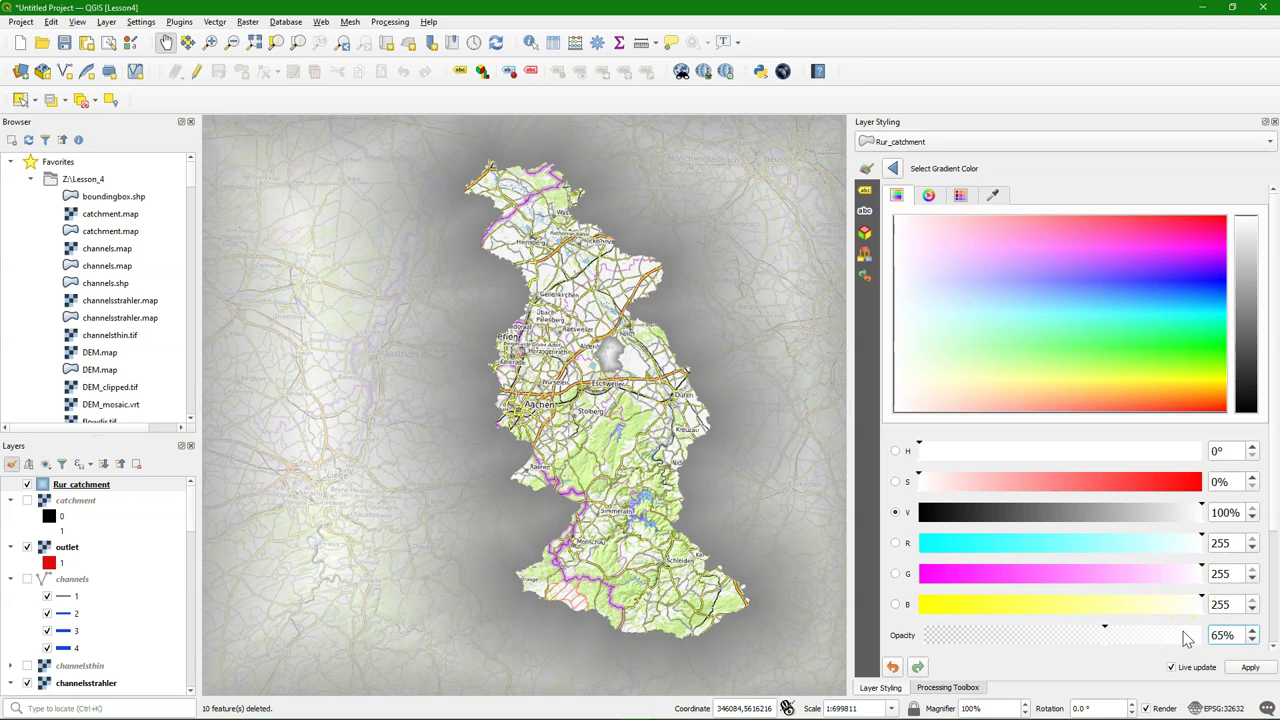
left_click(892, 168)
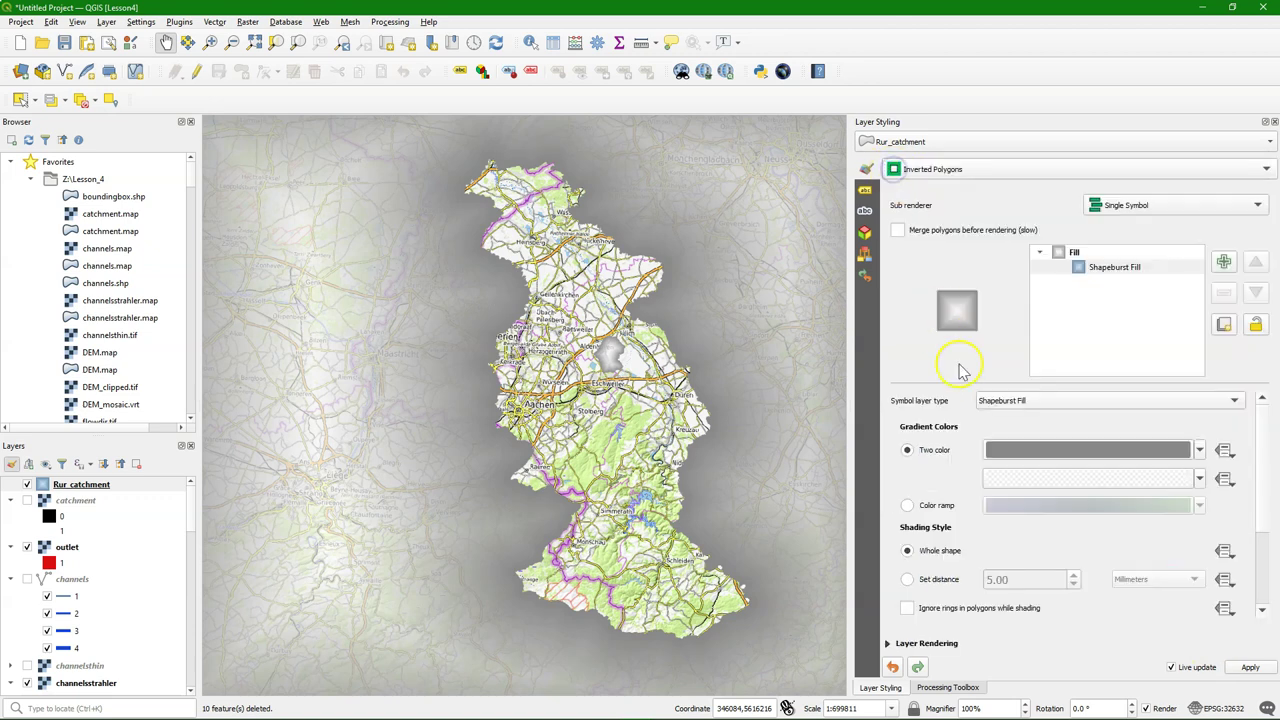
left_click(907, 580)
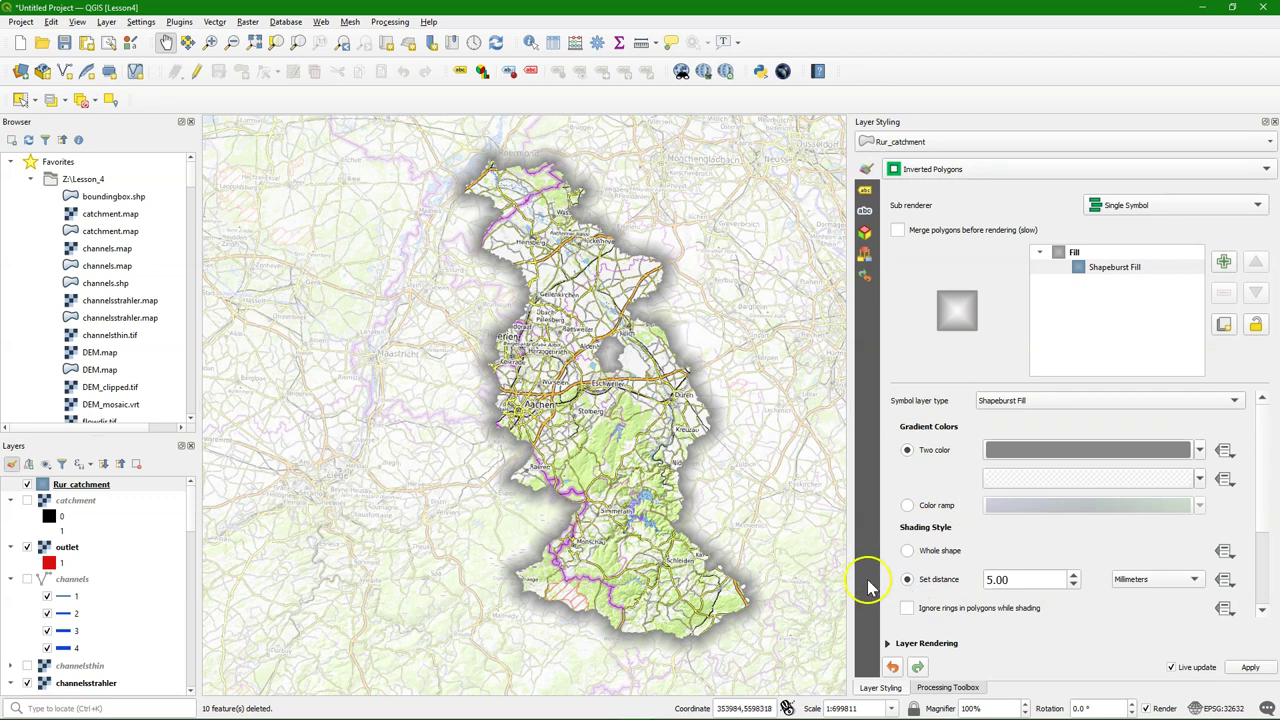
left_click(1074, 584)
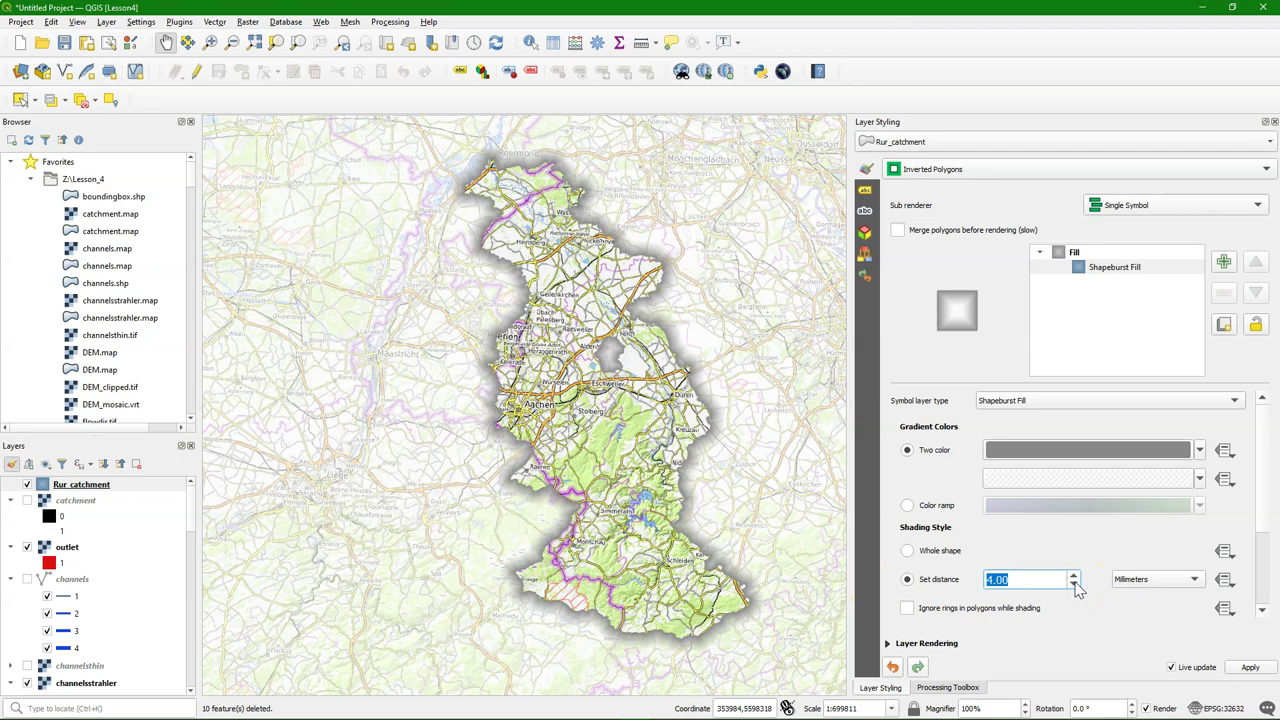
scroll(1088, 620, "down", 2)
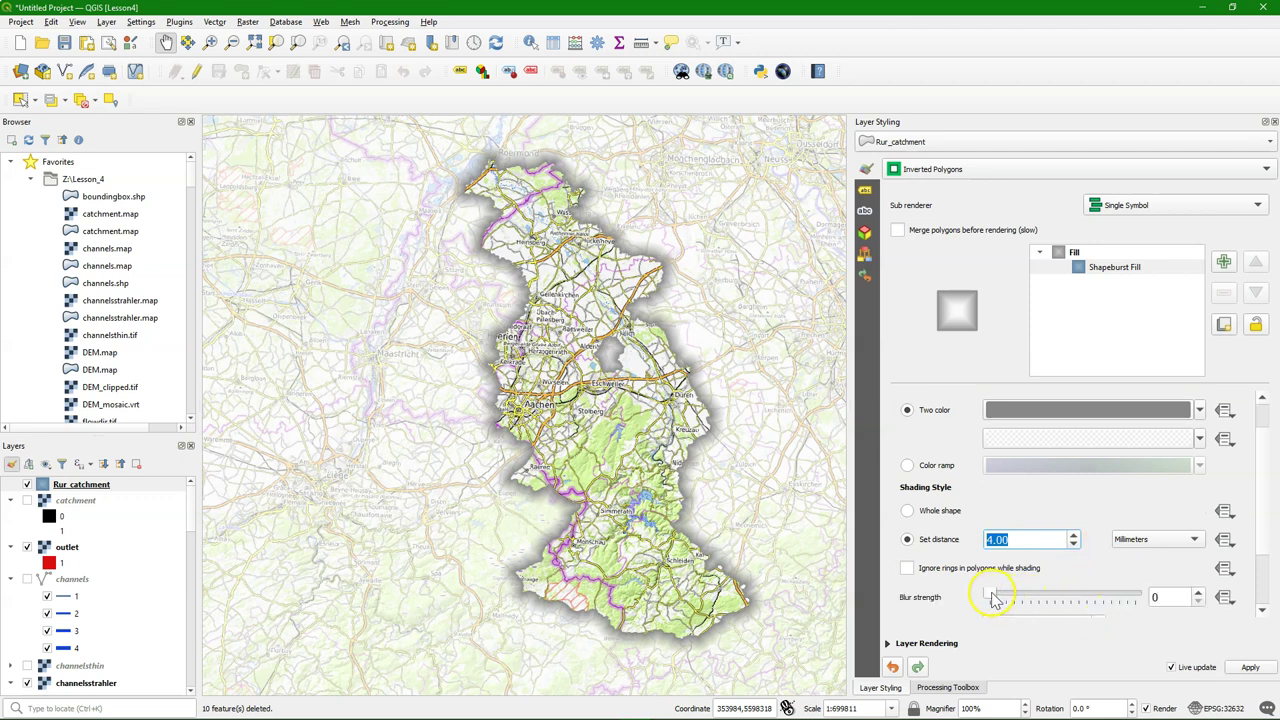
left_click(1151, 598)
type("10")
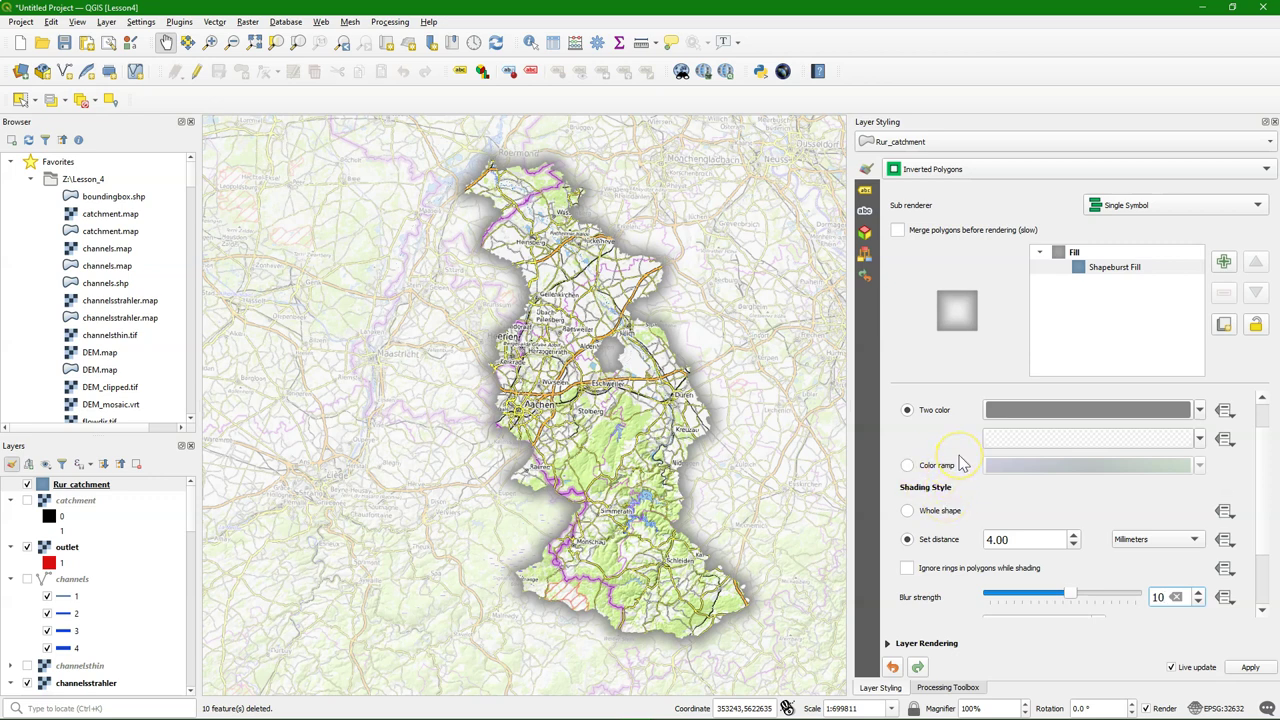
Add an Outline: Simple Line symbol layer to Rur_catchment with a 0.46 mm stroke width
left_click(1224, 262)
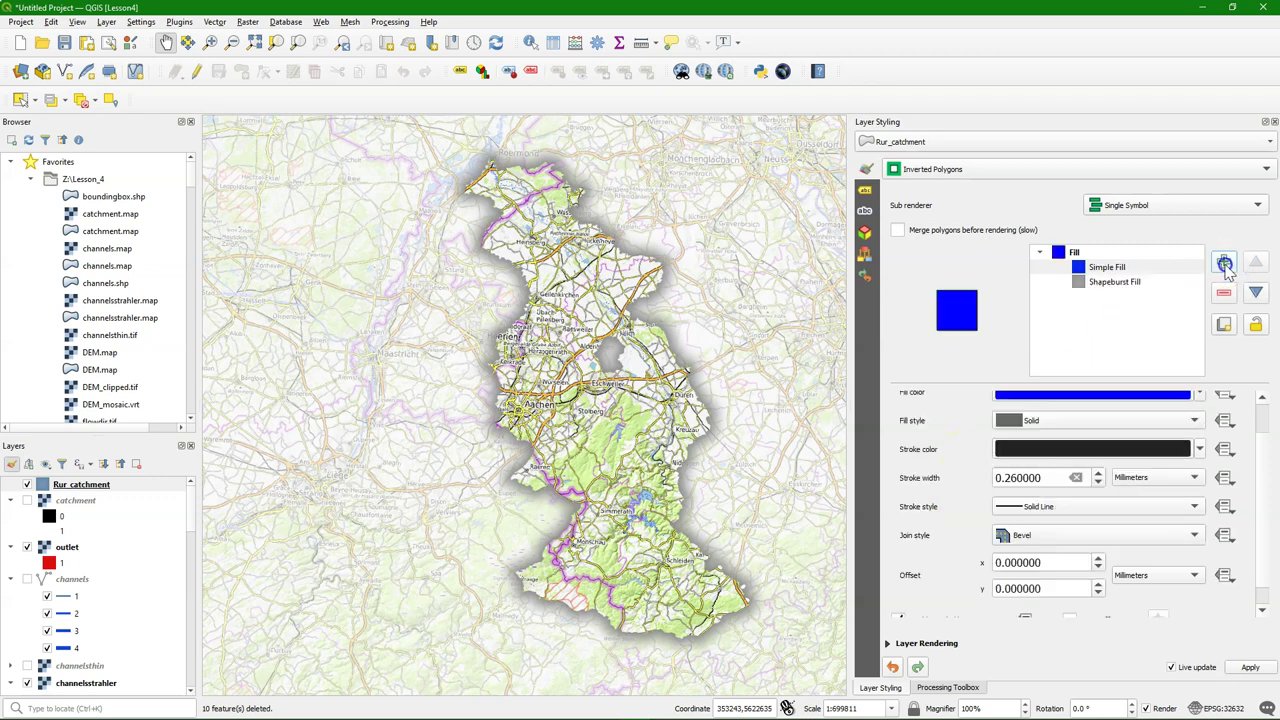
left_click(1108, 267)
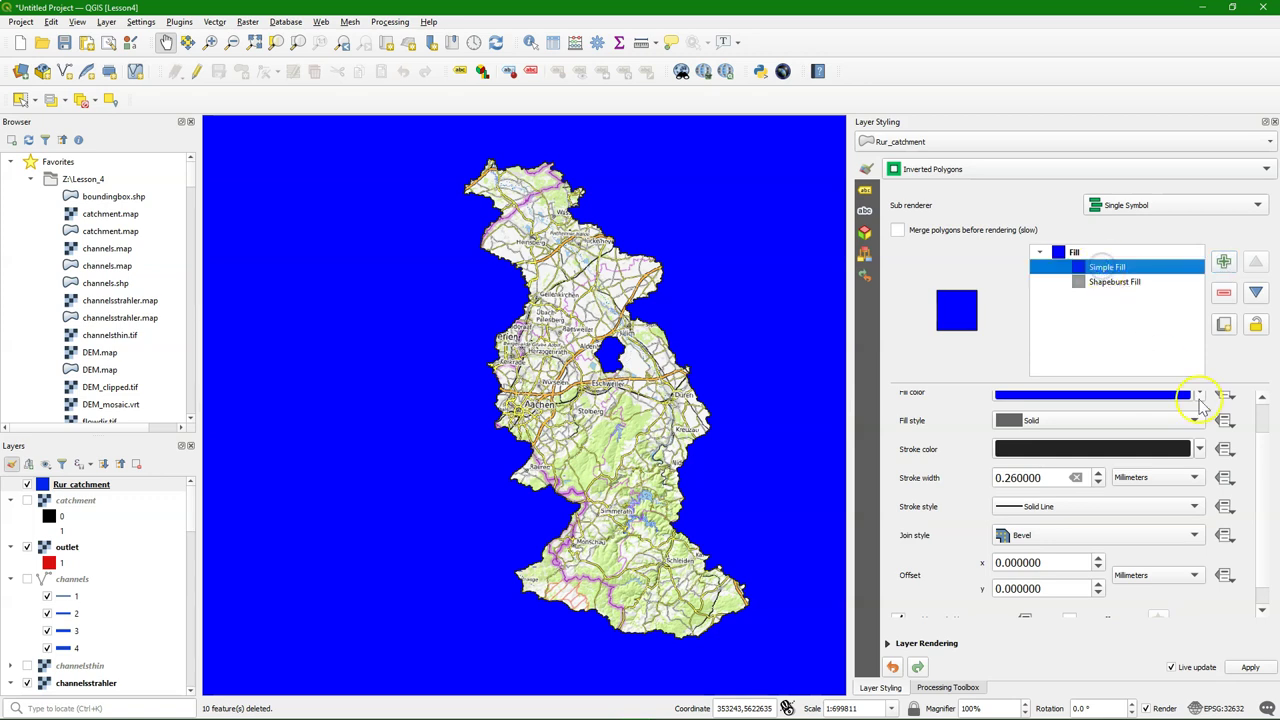
scroll(960, 440, "up", 1)
left_click(1037, 400)
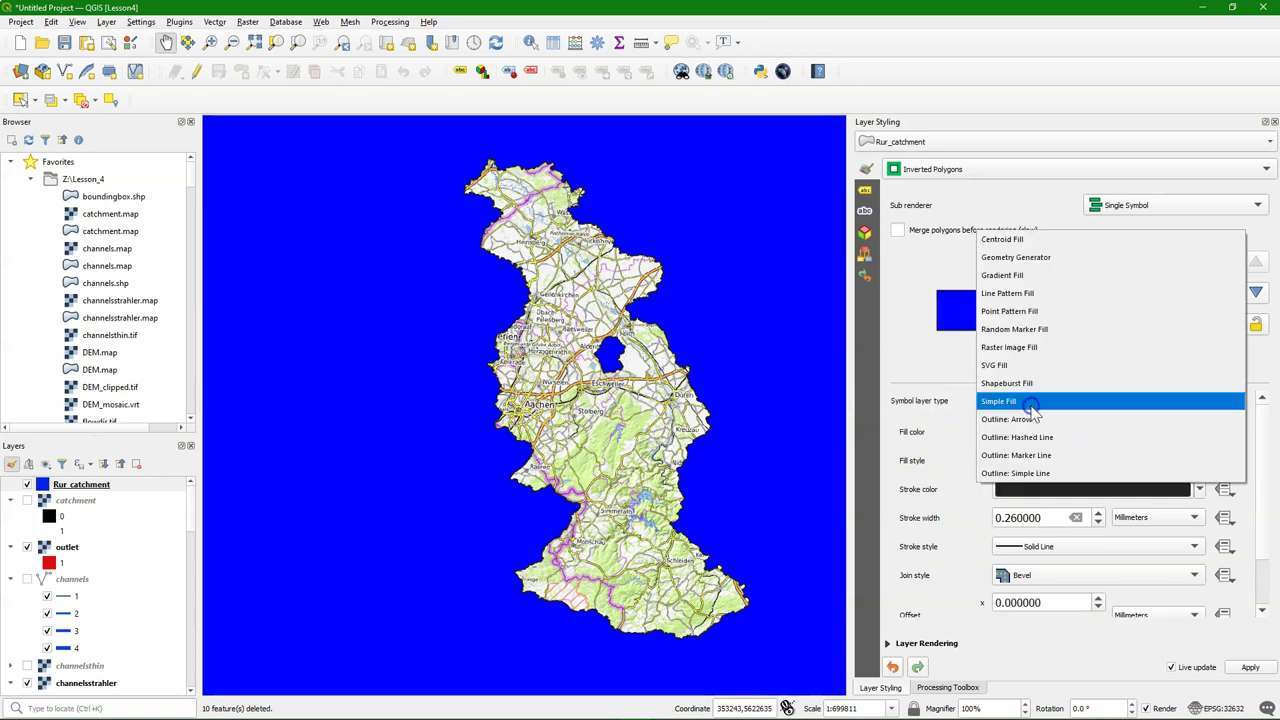
left_click(1020, 473)
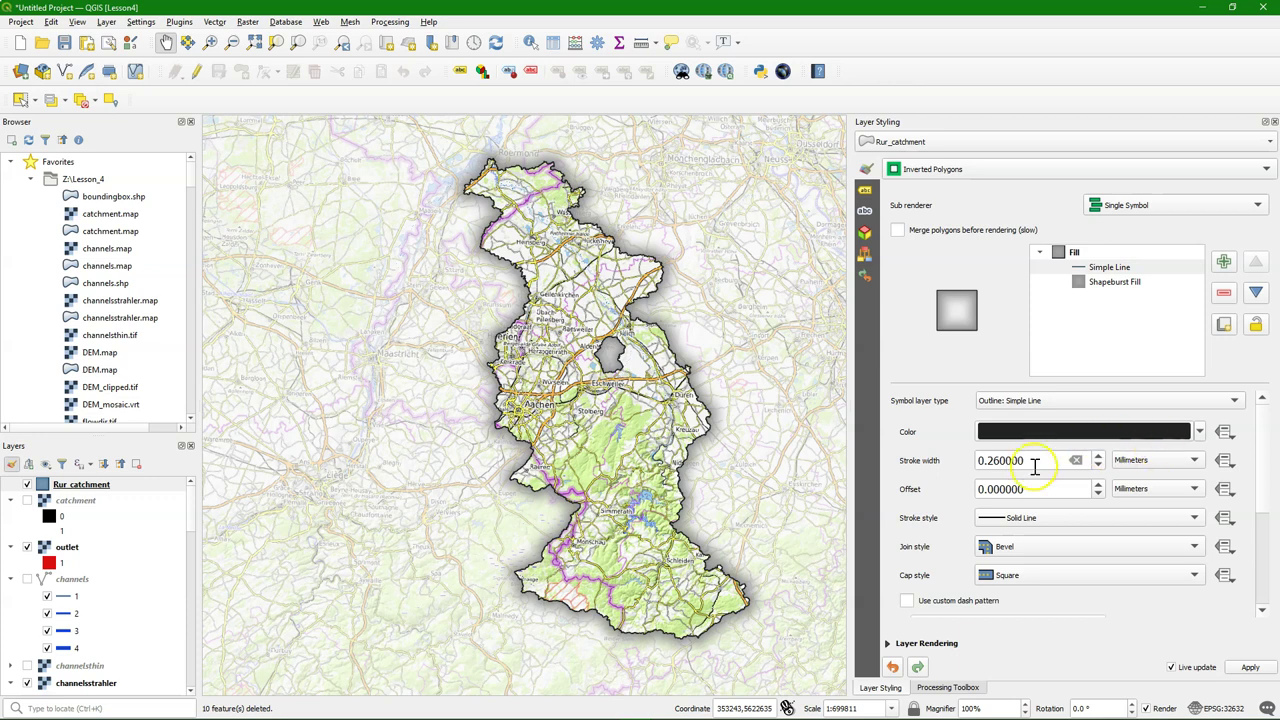
left_click(1099, 456)
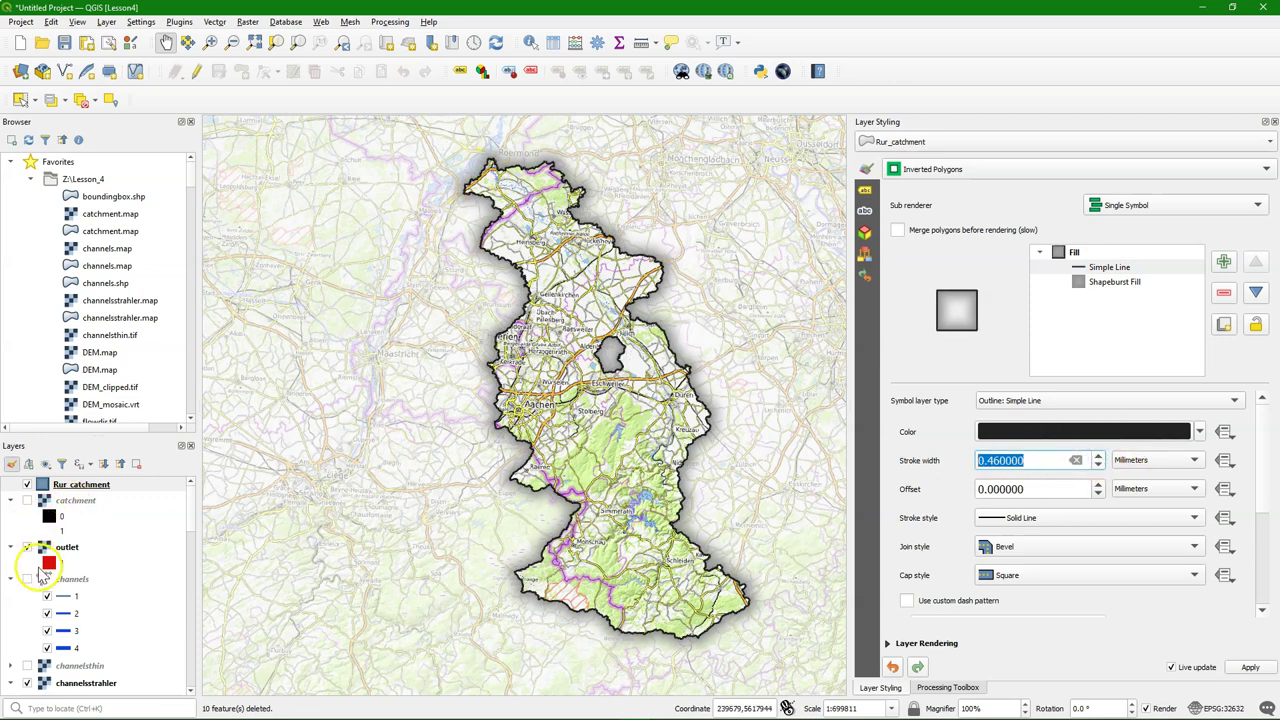
scroll(40, 575, "down", 1)
scroll(40, 575, "down", 6)
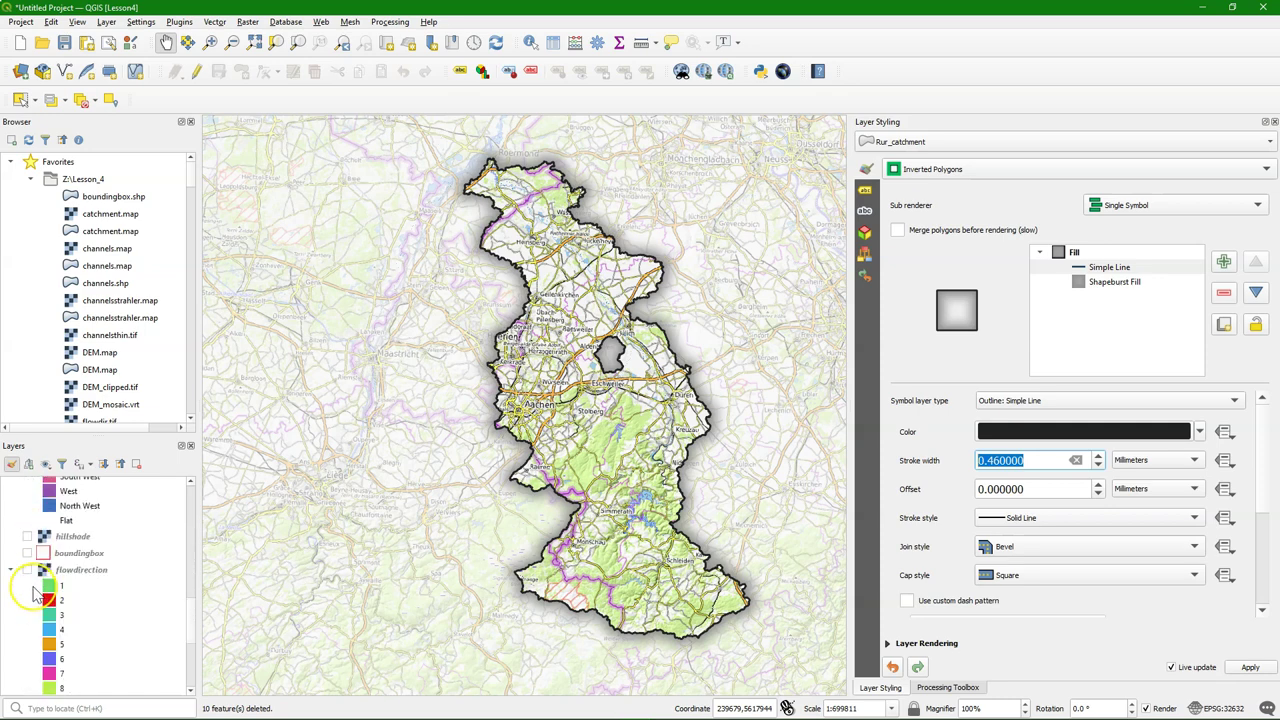
Turn on the DEM_clipped elevation raster and hide the OpenTopoMap basemap
scroll(33, 592, "down", 4)
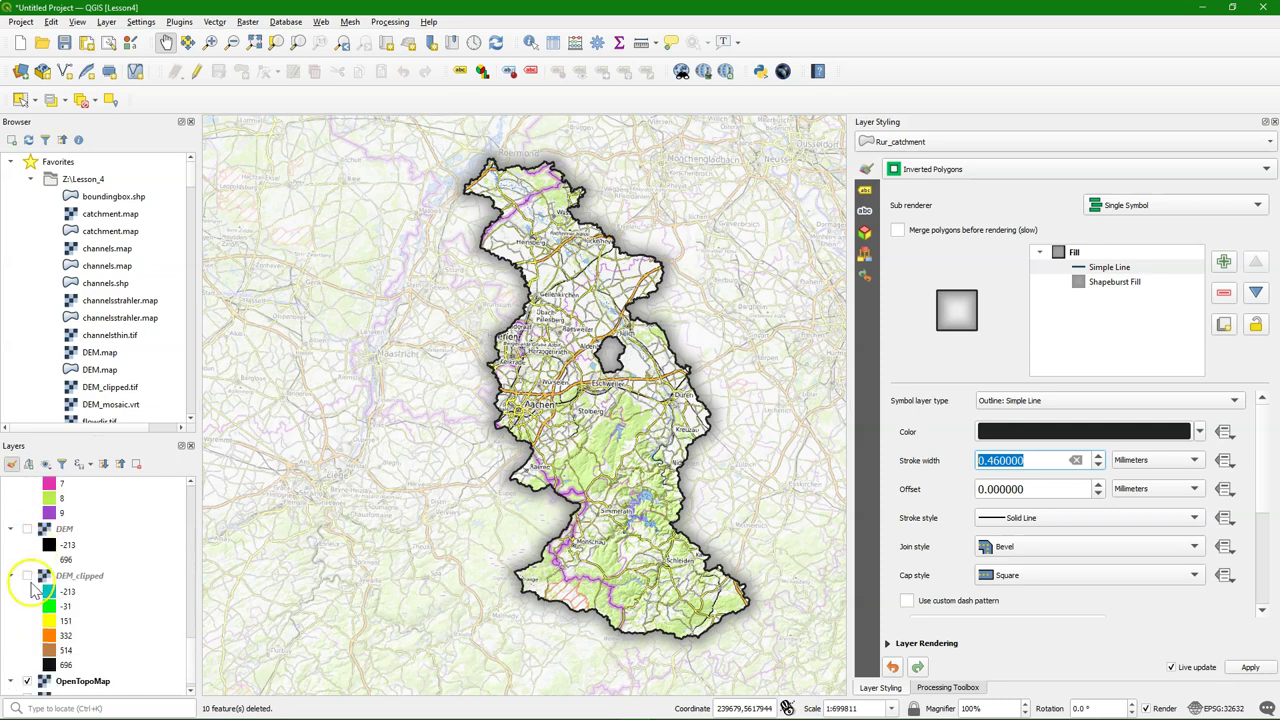
left_click(27, 577)
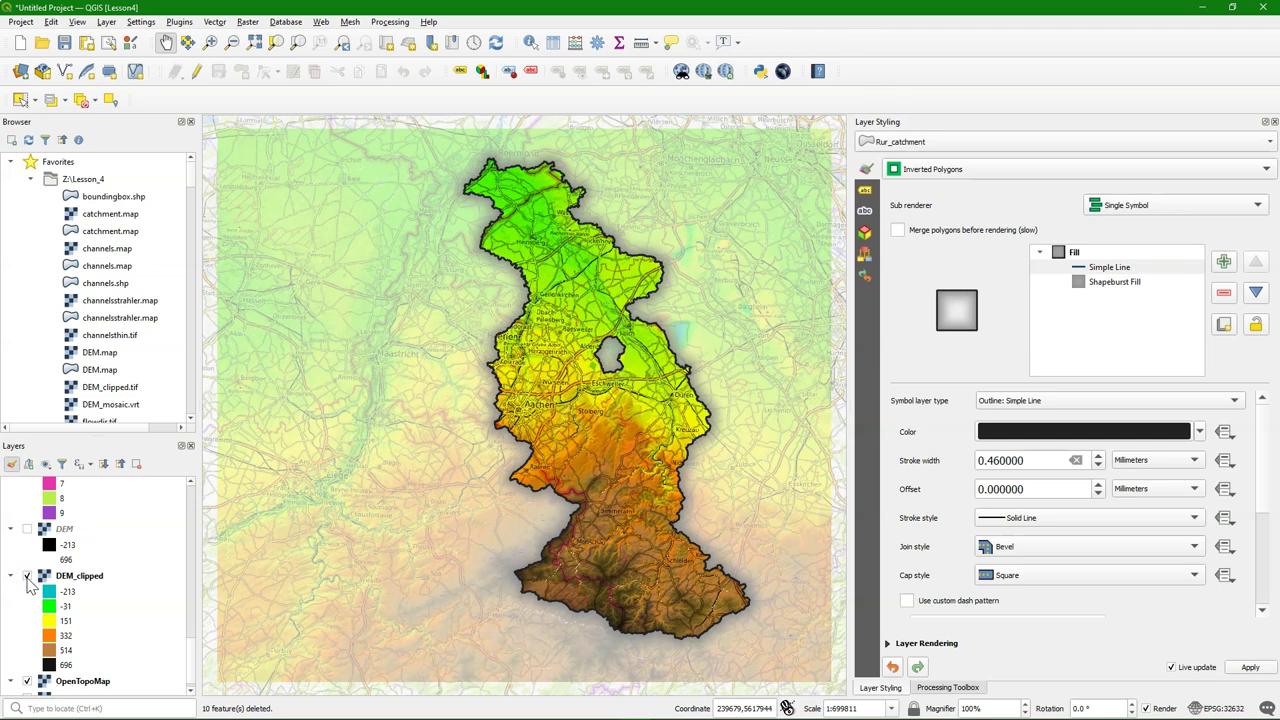
scroll(30, 587, "down", 1)
left_click(27, 669)
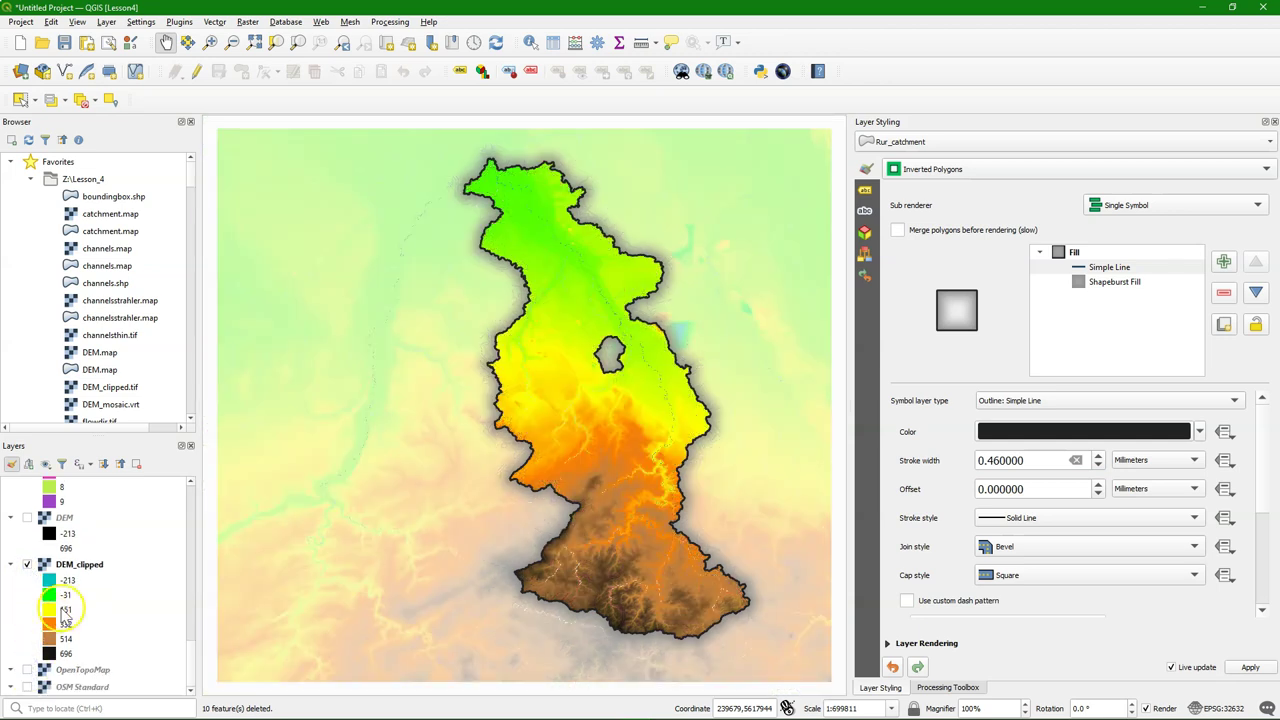
scroll(191, 620, "up", 3)
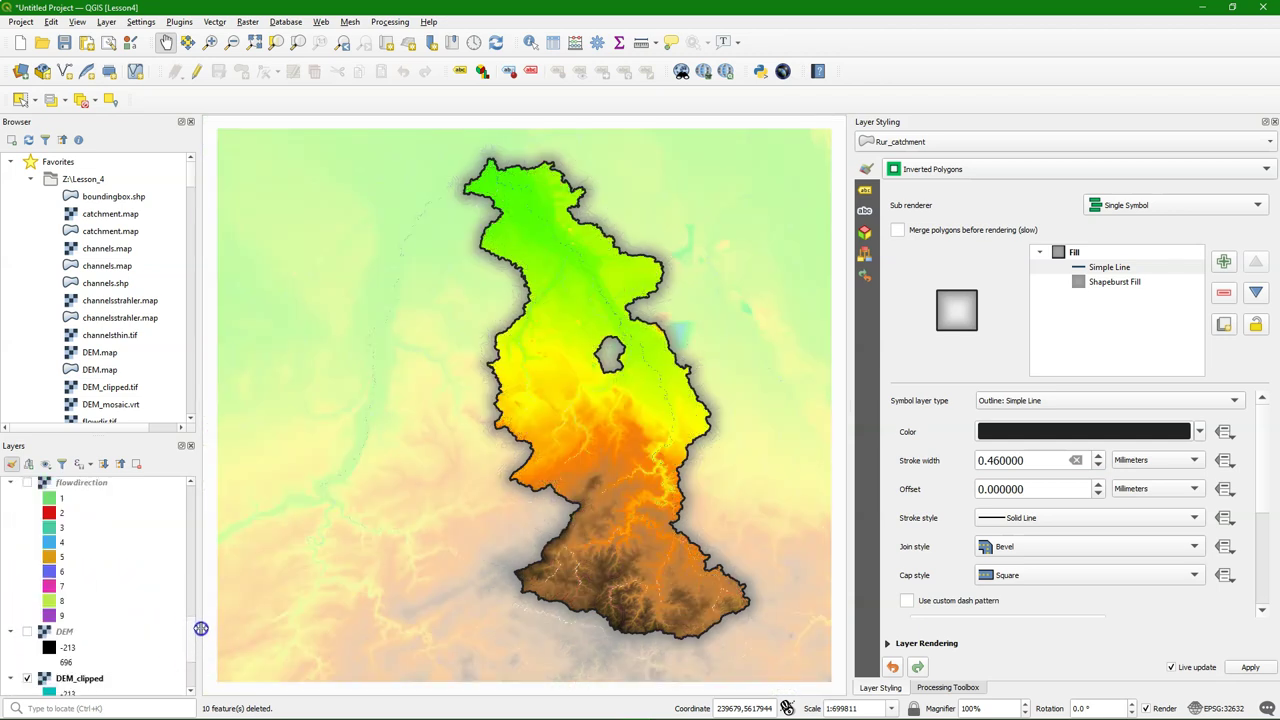
scroll(201, 627, "down", 2)
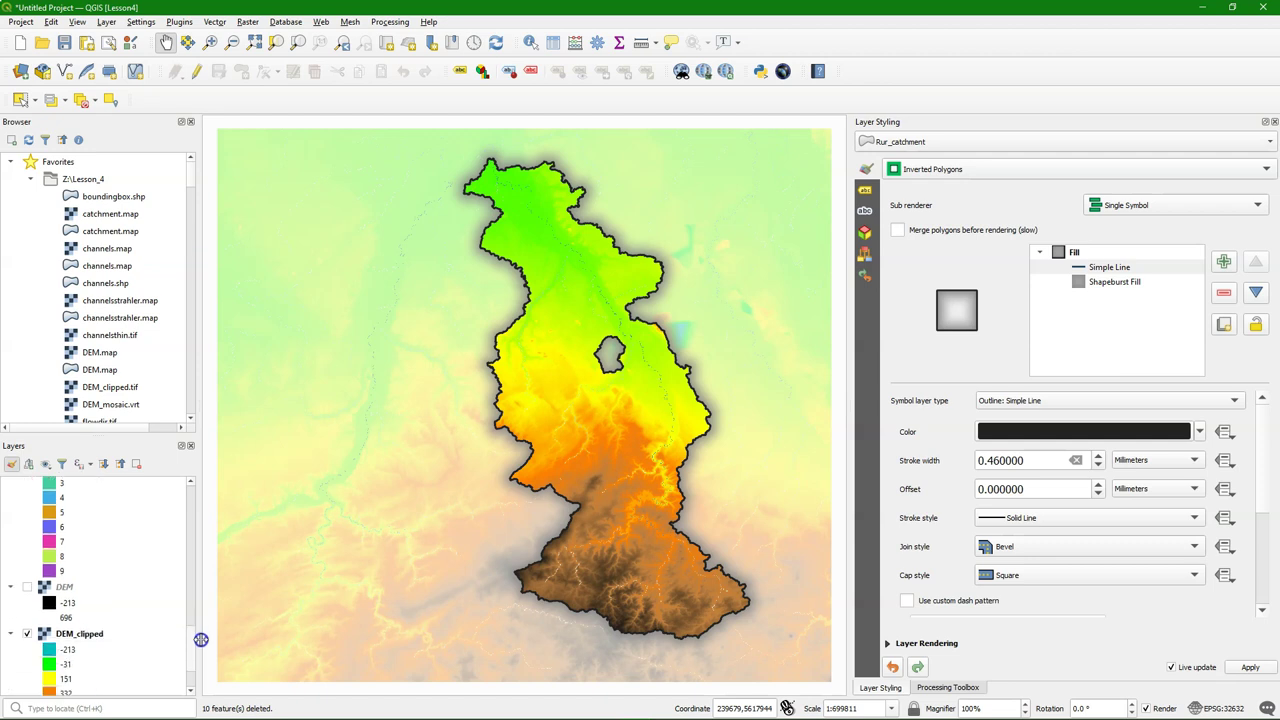
Move DEM_clipped to the bottom, then drag it directly beneath Rur_catchment
right_click(80, 629)
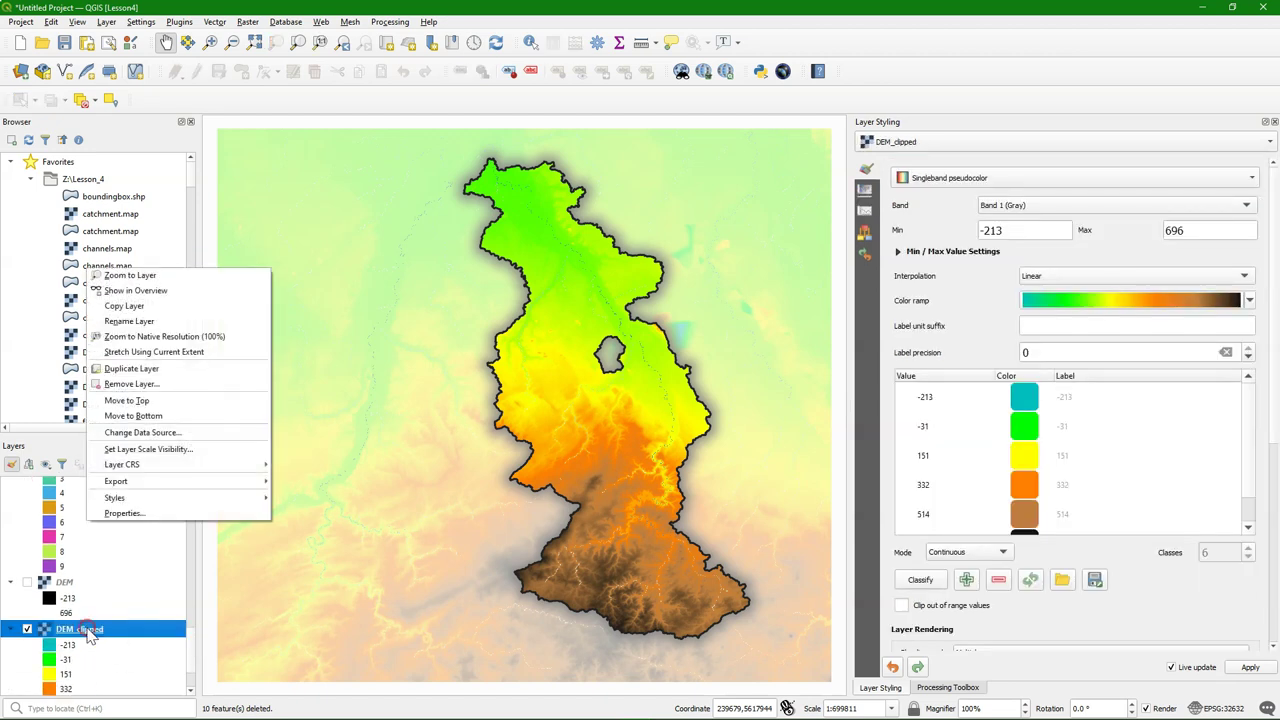
left_click(133, 415)
left_click_drag(193, 650, 186, 477)
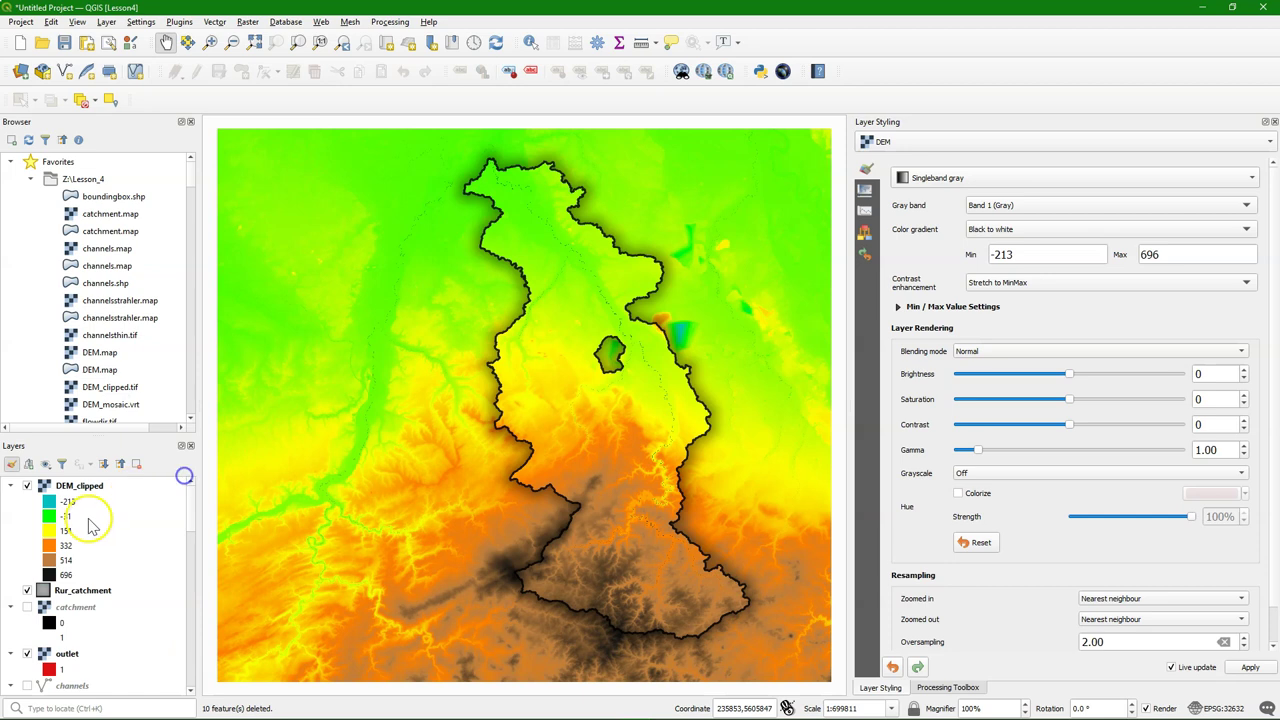
left_click_drag(85, 490, 128, 616)
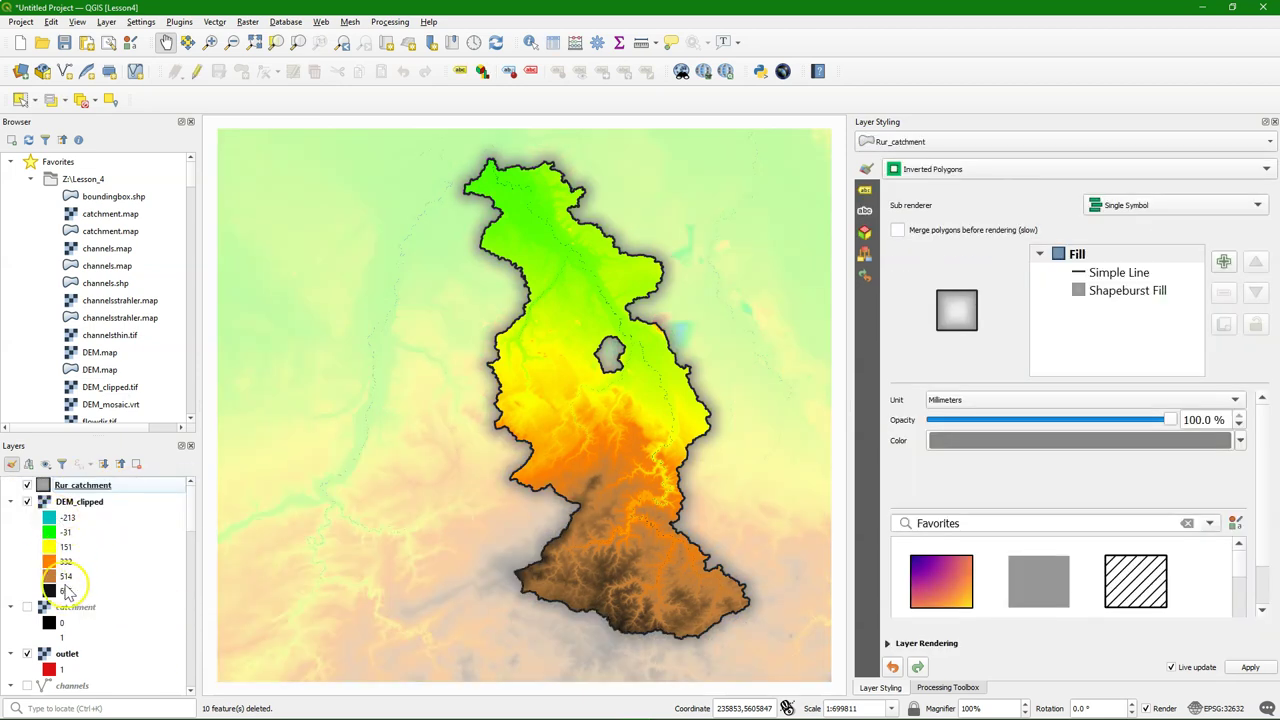
Turn on channels, move it to the top, and place Rur_catchment above it
scroll(80, 606, "down", 2)
left_click(35, 613)
left_click(28, 610)
right_click(68, 610)
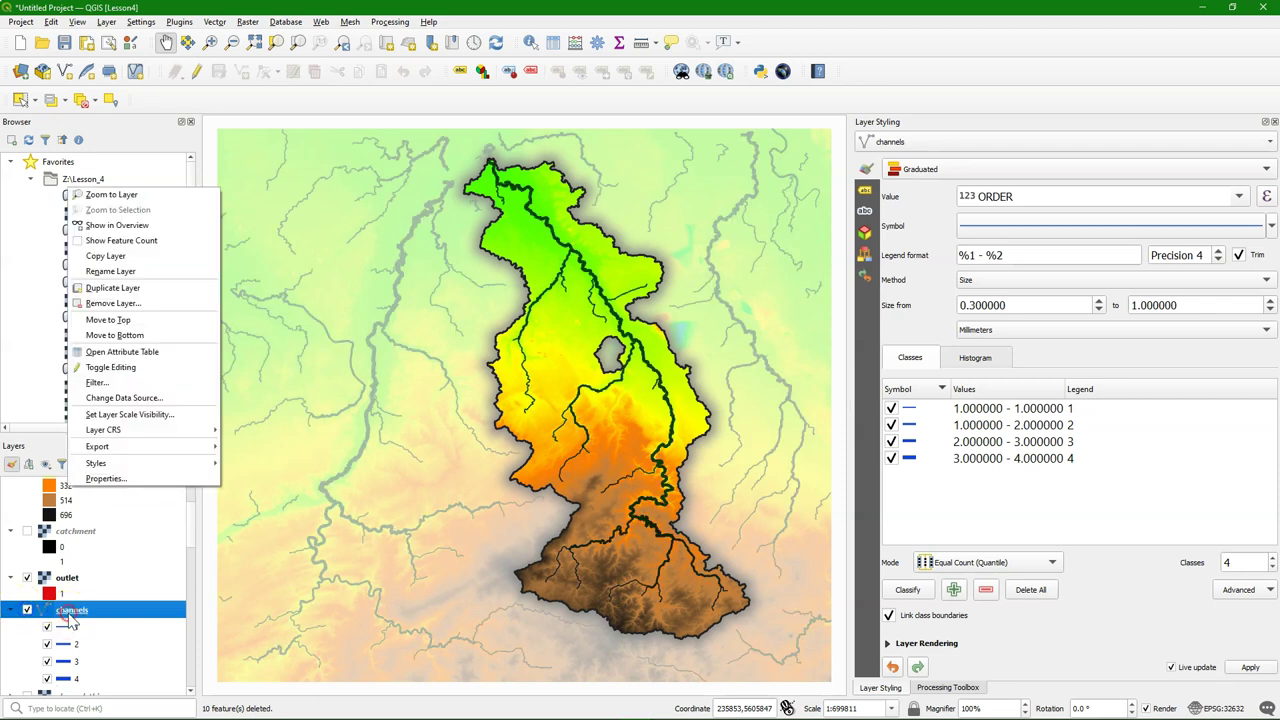
left_click(128, 320)
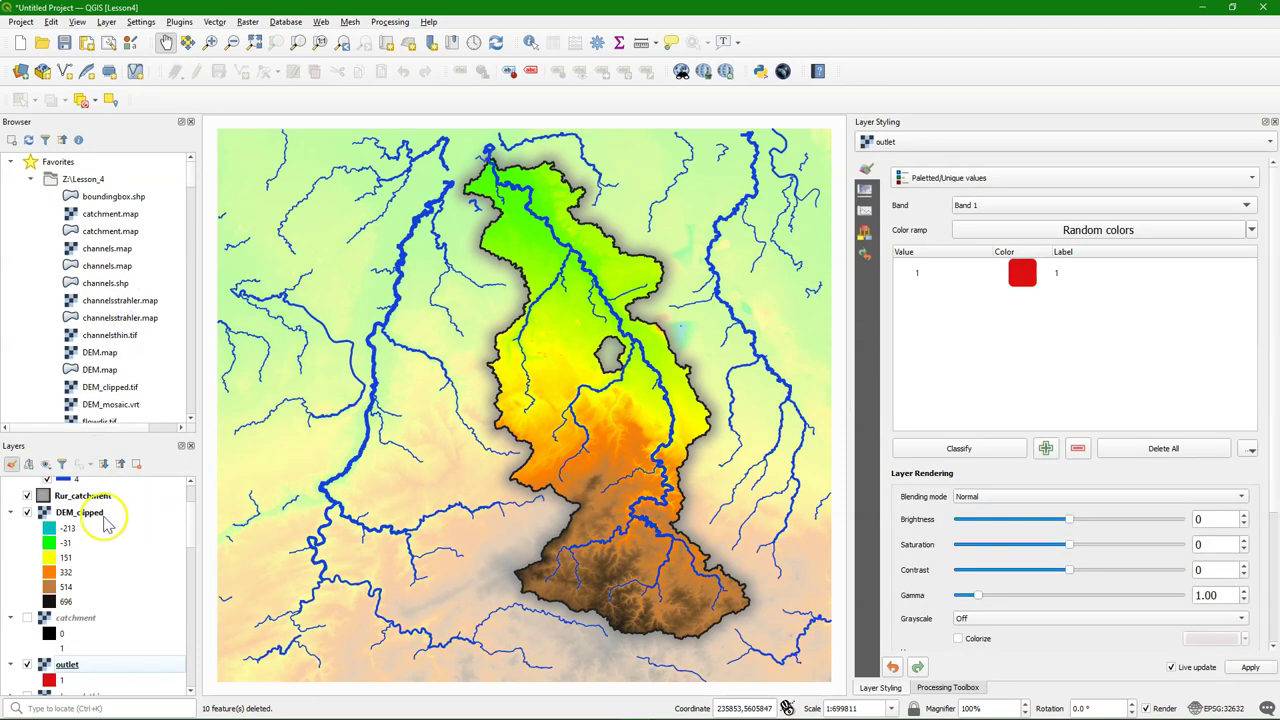
scroll(88, 555, "up", 2)
left_click_drag(90, 571, 100, 490)
Turn on hillshade, raise it in the layer order, and pan to recentre the catchment
scroll(88, 595, "down", 5)
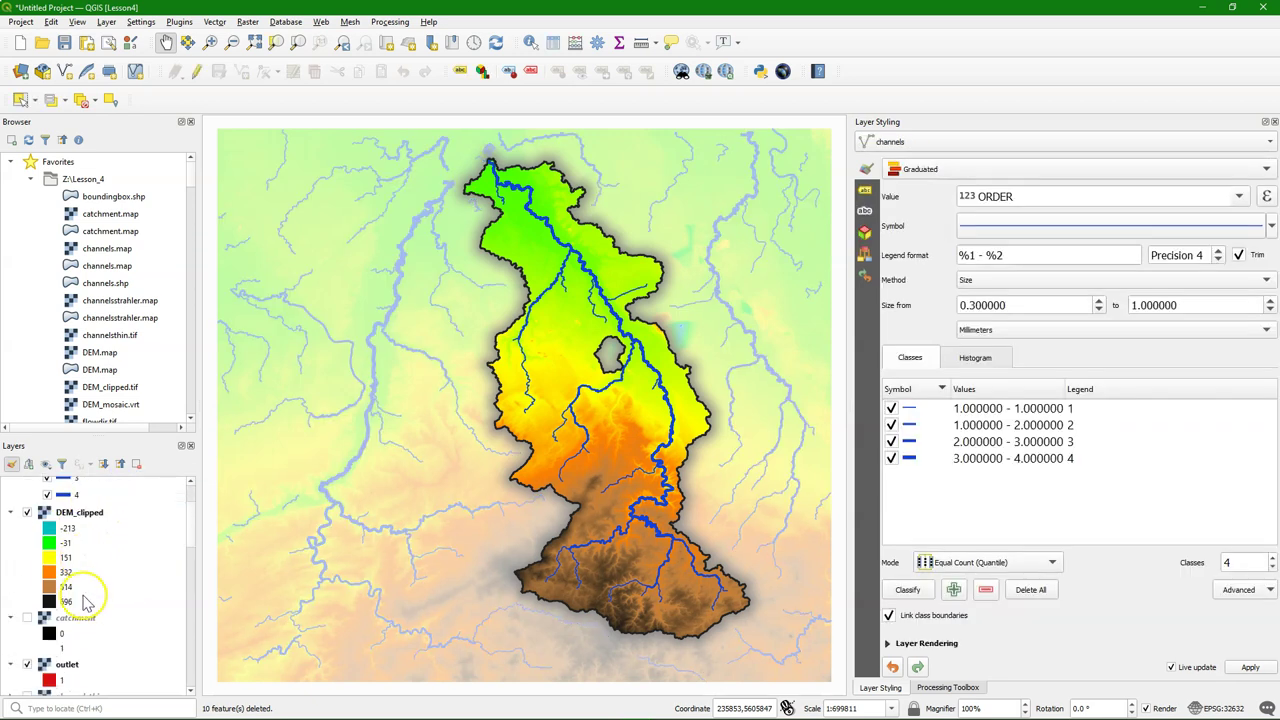
scroll(84, 604, "down", 10)
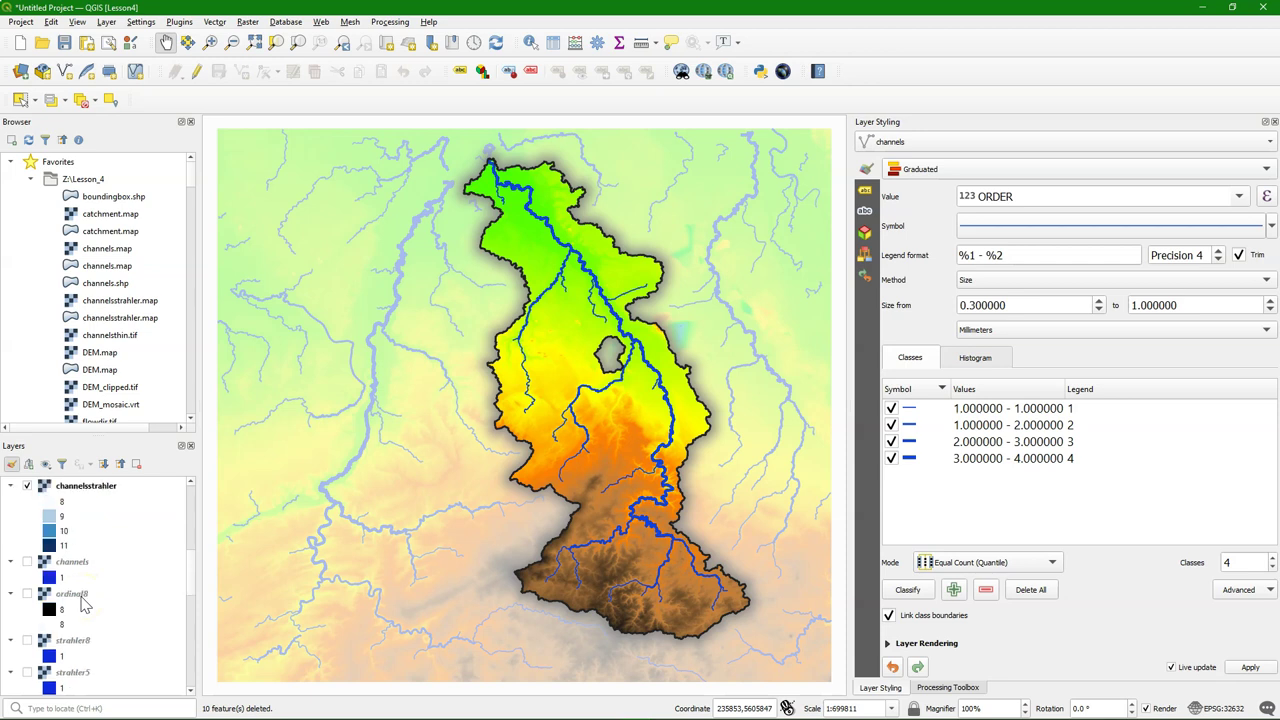
scroll(84, 604, "down", 3)
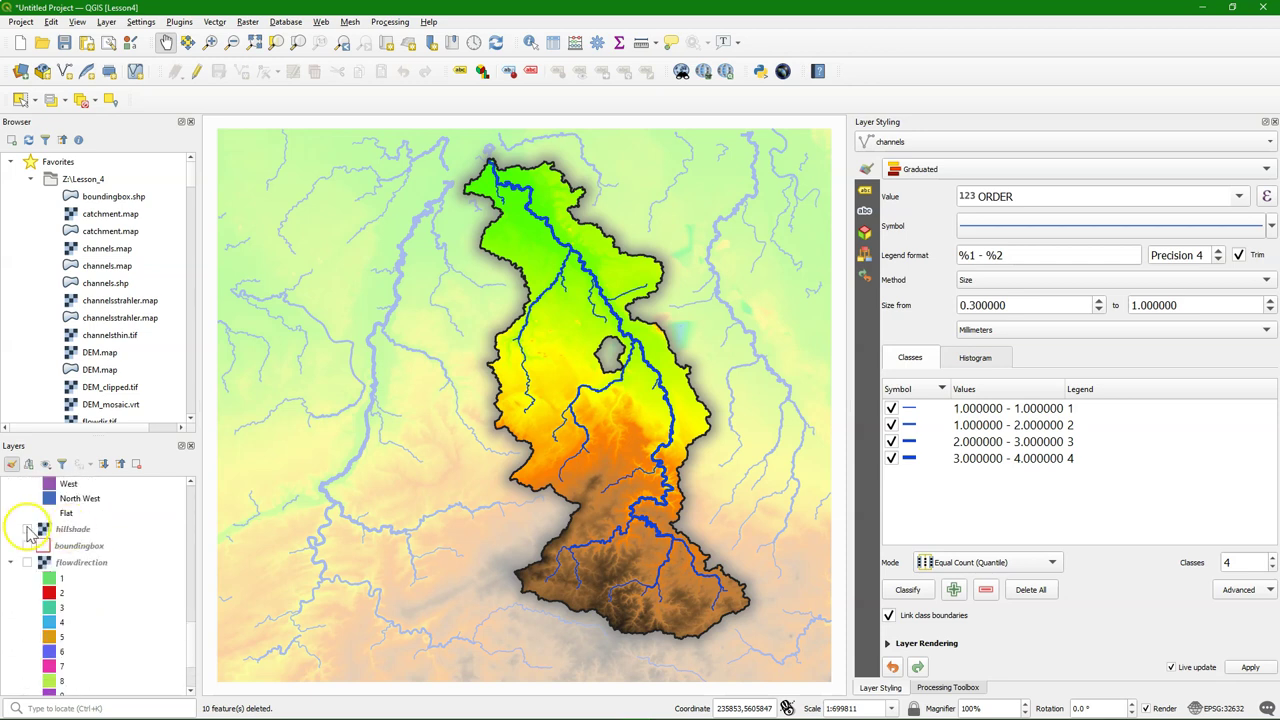
left_click(27, 529)
mouse_move(45, 530)
left_mouse_down()
mouse_move(106, 484)
mouse_move(117, 598)
left_mouse_up()
left_click(654, 563)
left_click_drag(626, 494, 521, 458)
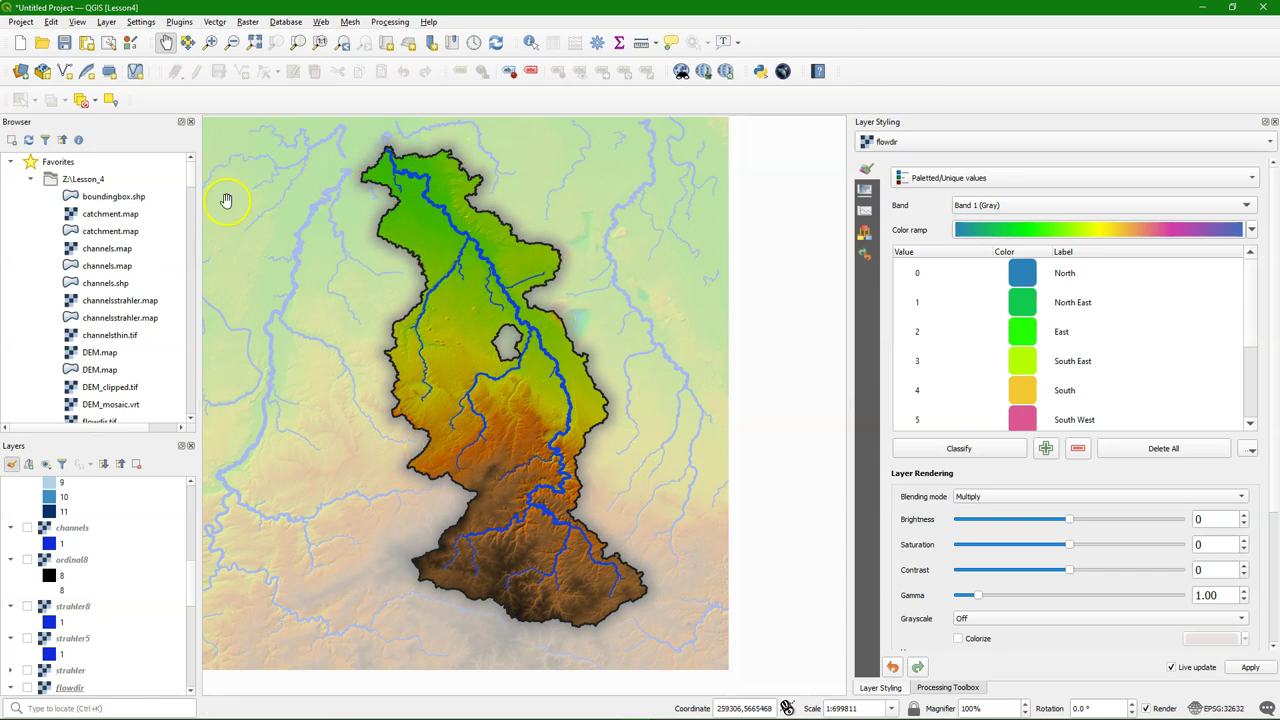
Set up the Clip tool with channels as input and Rur_catchment as overlay
left_click(216, 22)
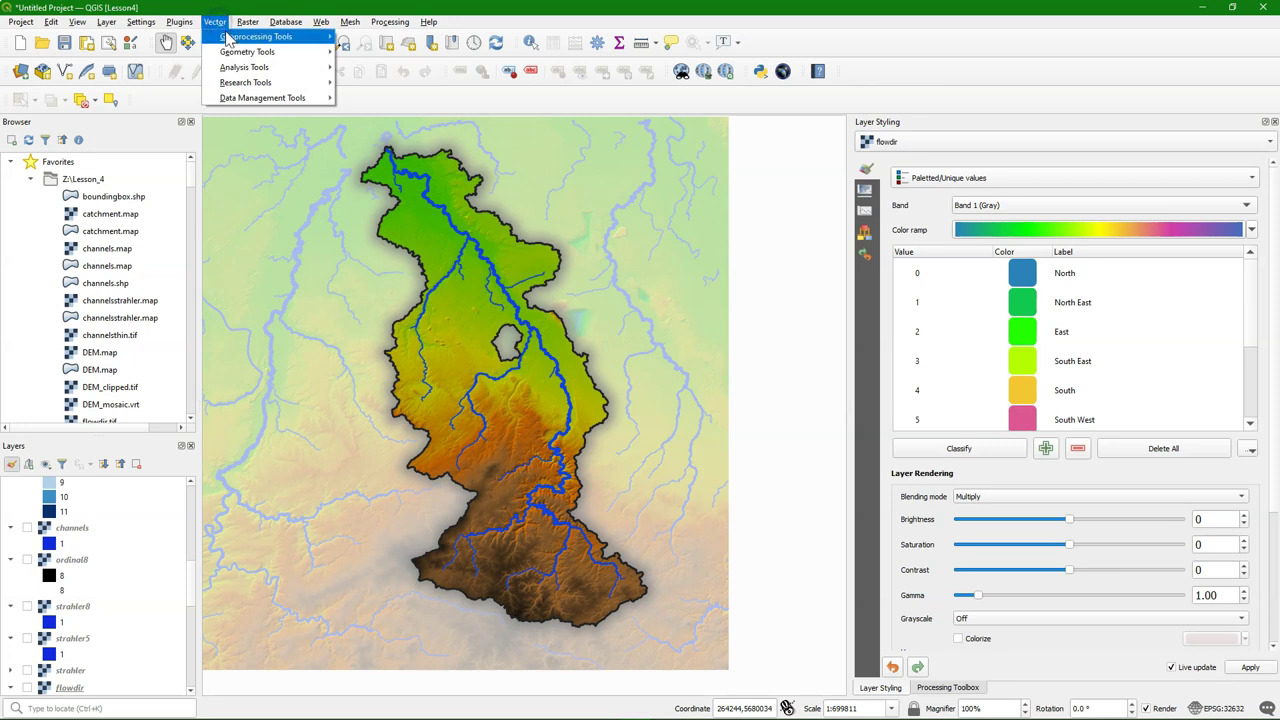
mouse_move(300, 37)
left_click(359, 52)
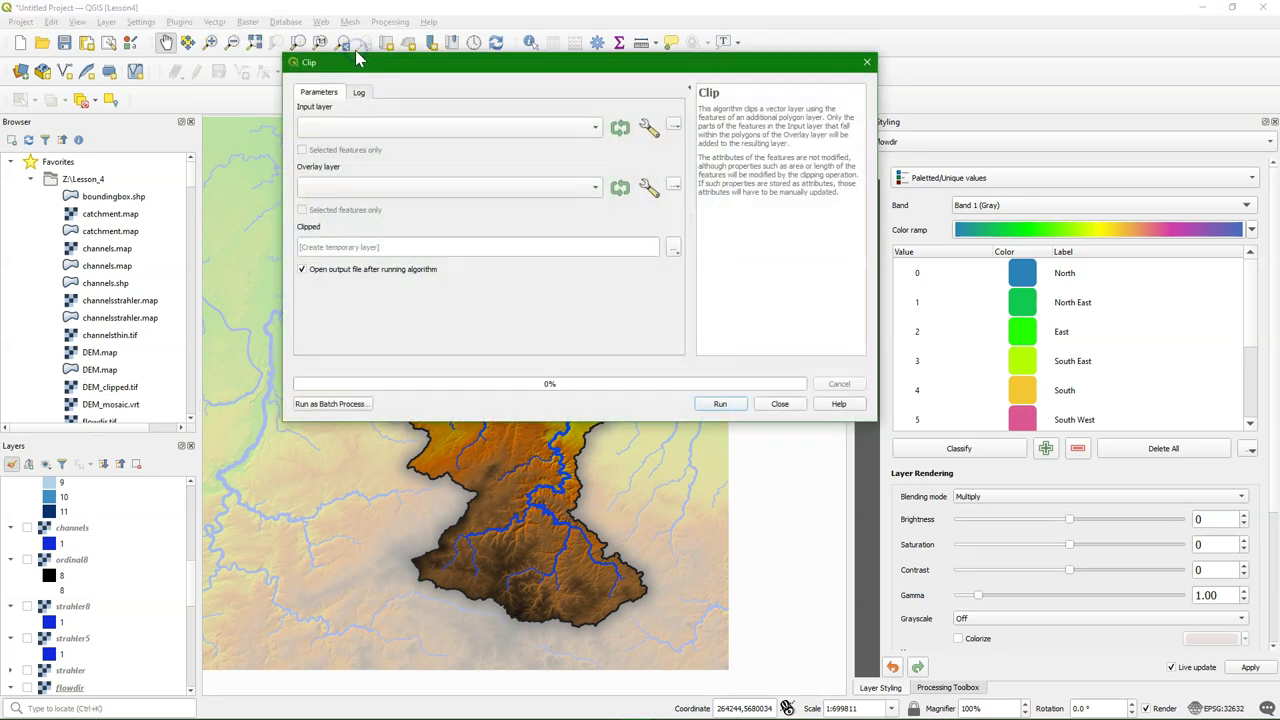
left_click(590, 128)
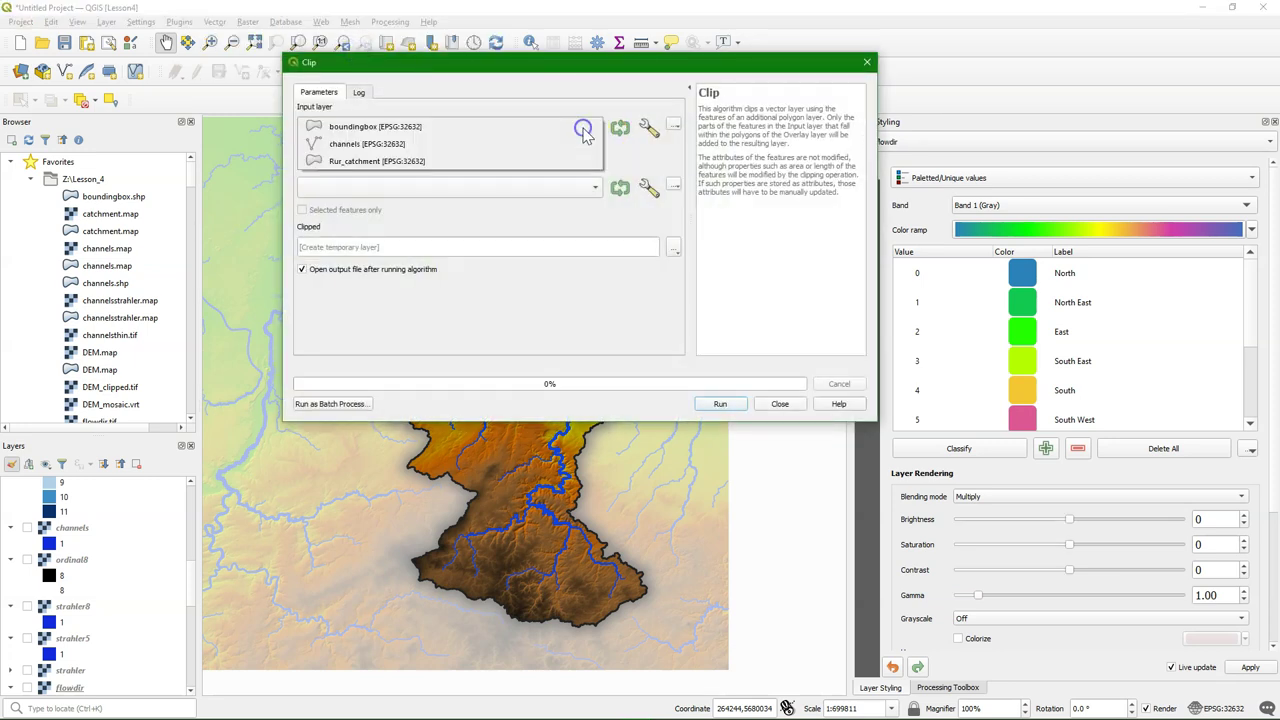
left_click(388, 142)
left_click(590, 188)
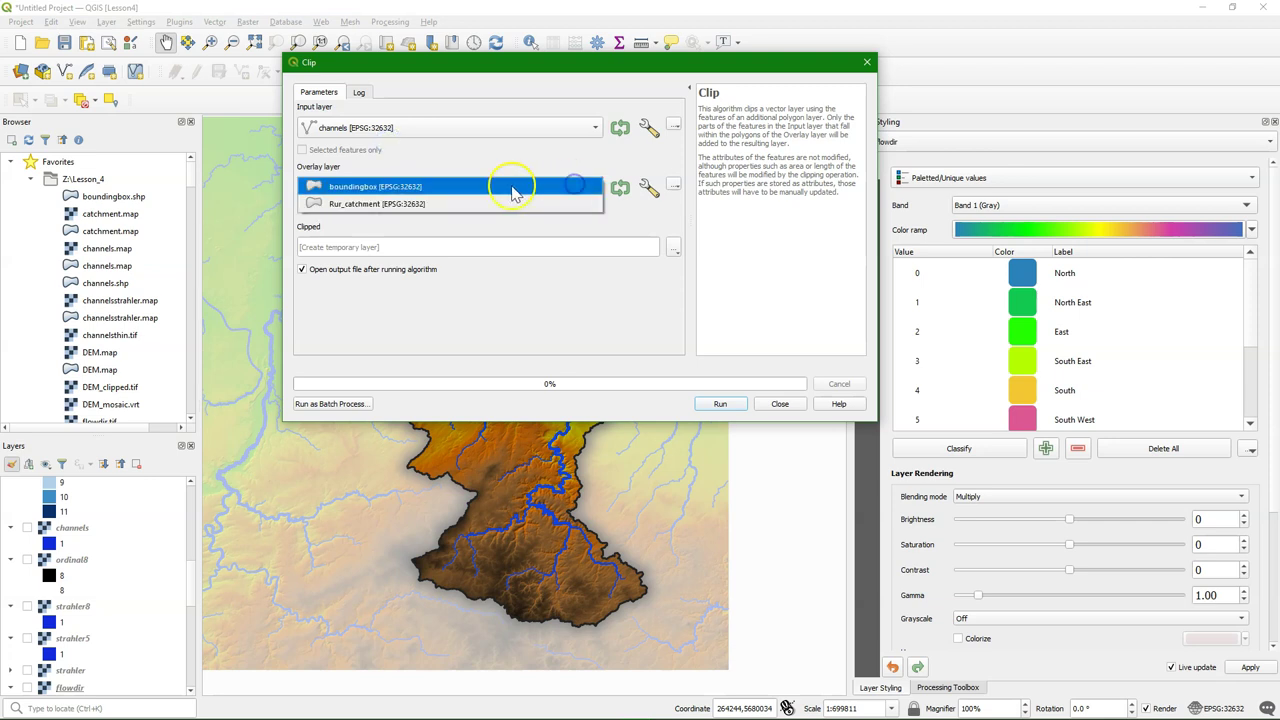
left_click(345, 205)
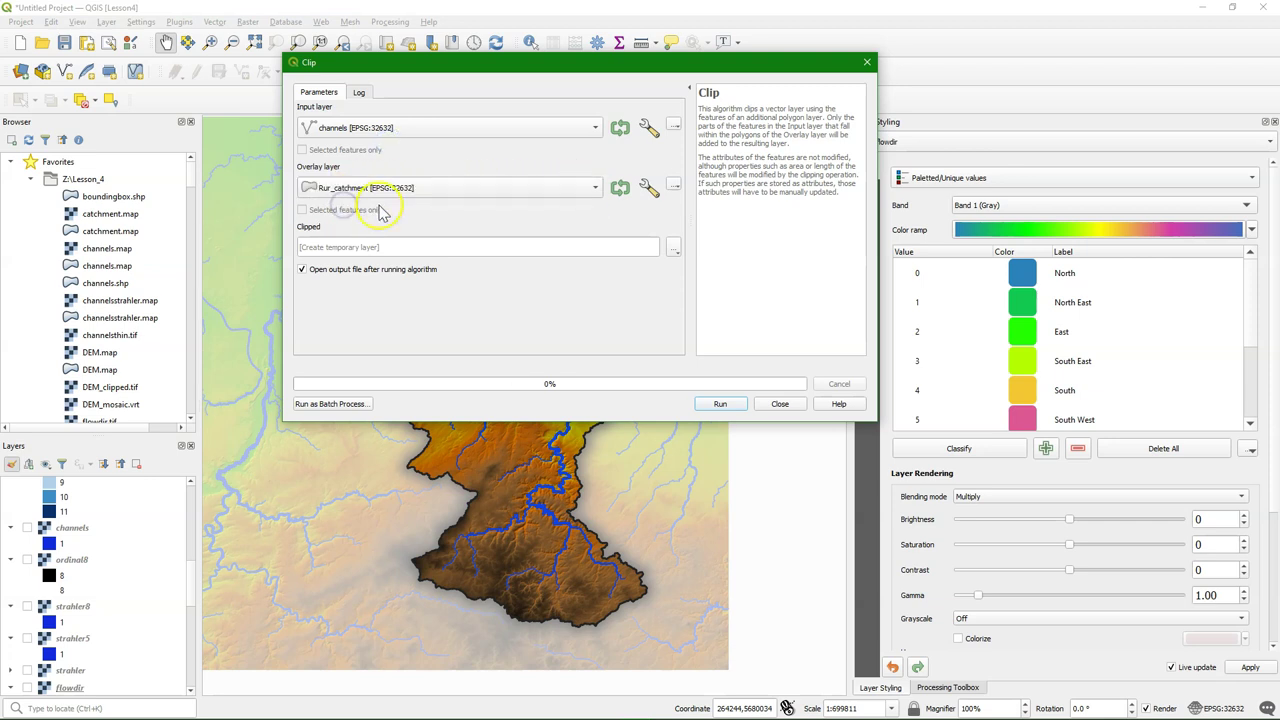
Save the clipped output to a file named Rur_channels and run the clip
left_click(674, 248)
left_click(704, 276)
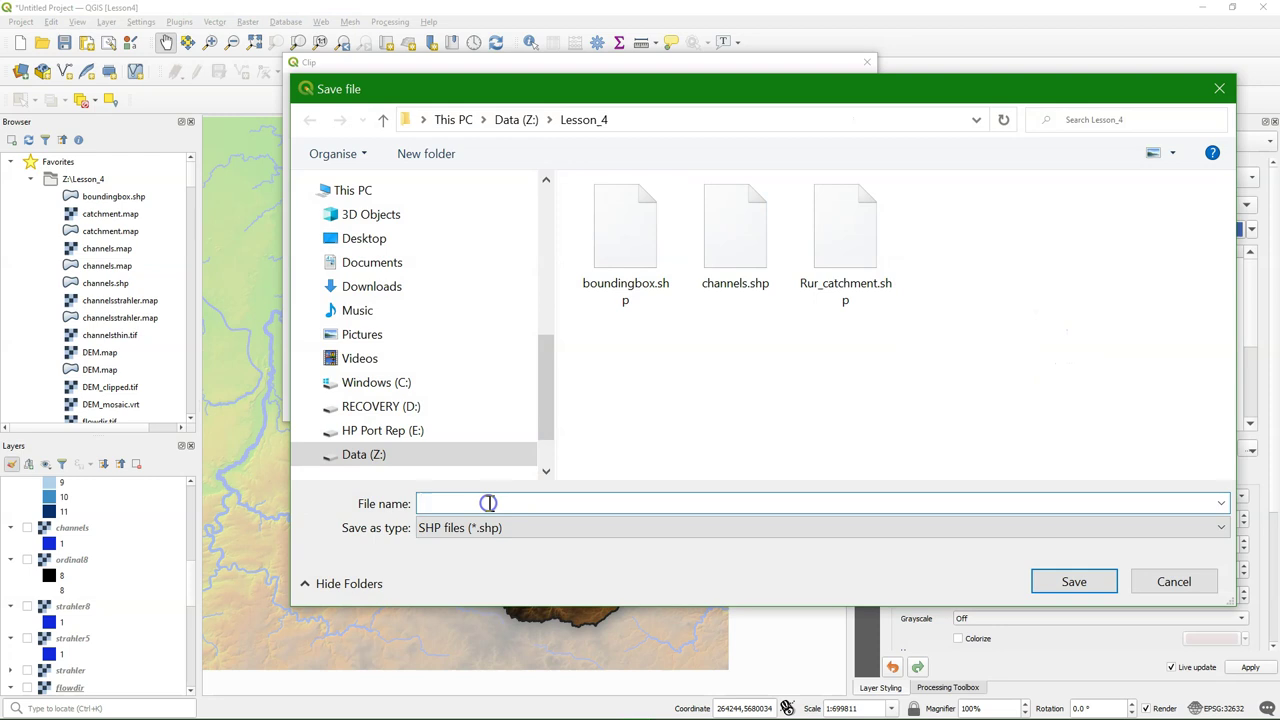
type("Rur_channels")
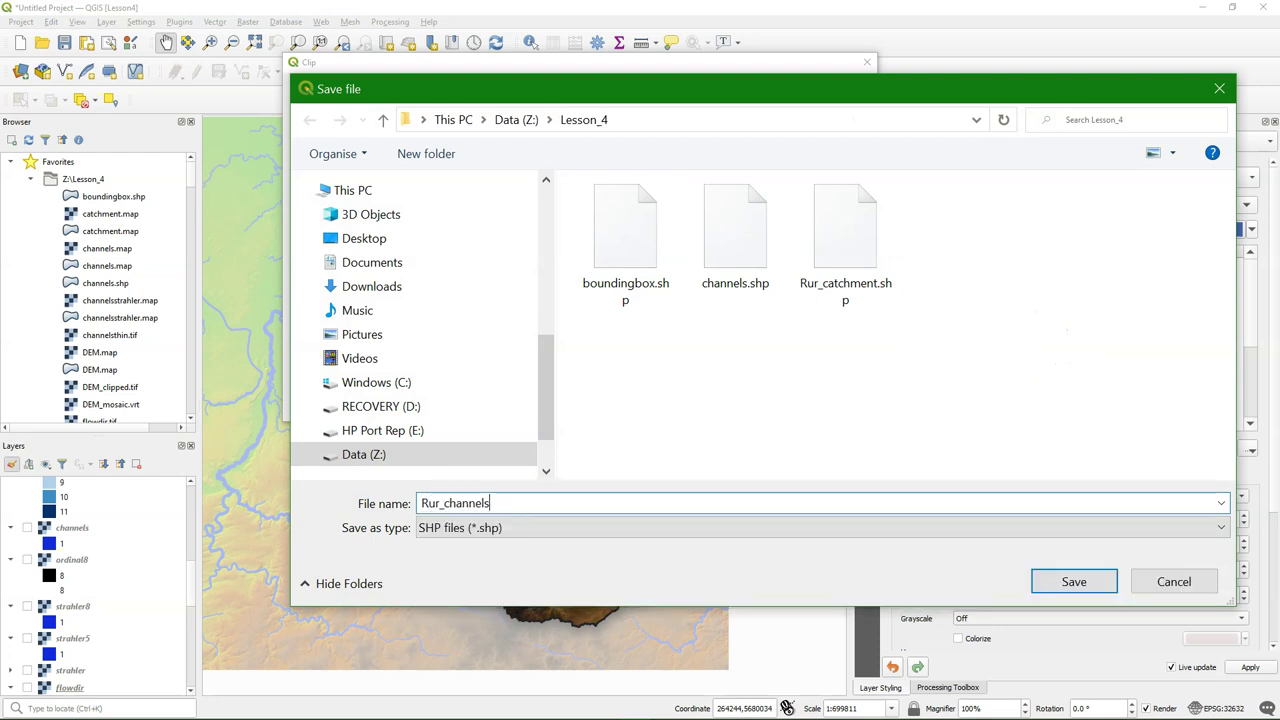
left_click(1070, 582)
left_click(728, 403)
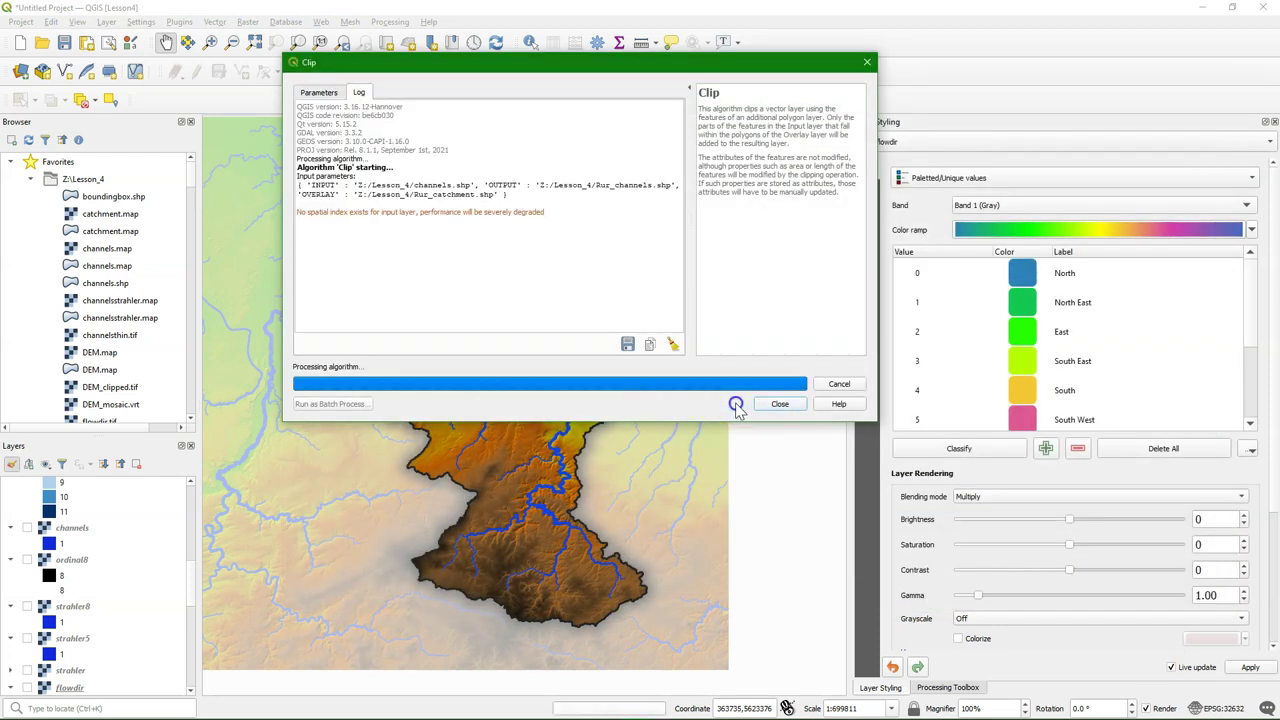
left_click(787, 410)
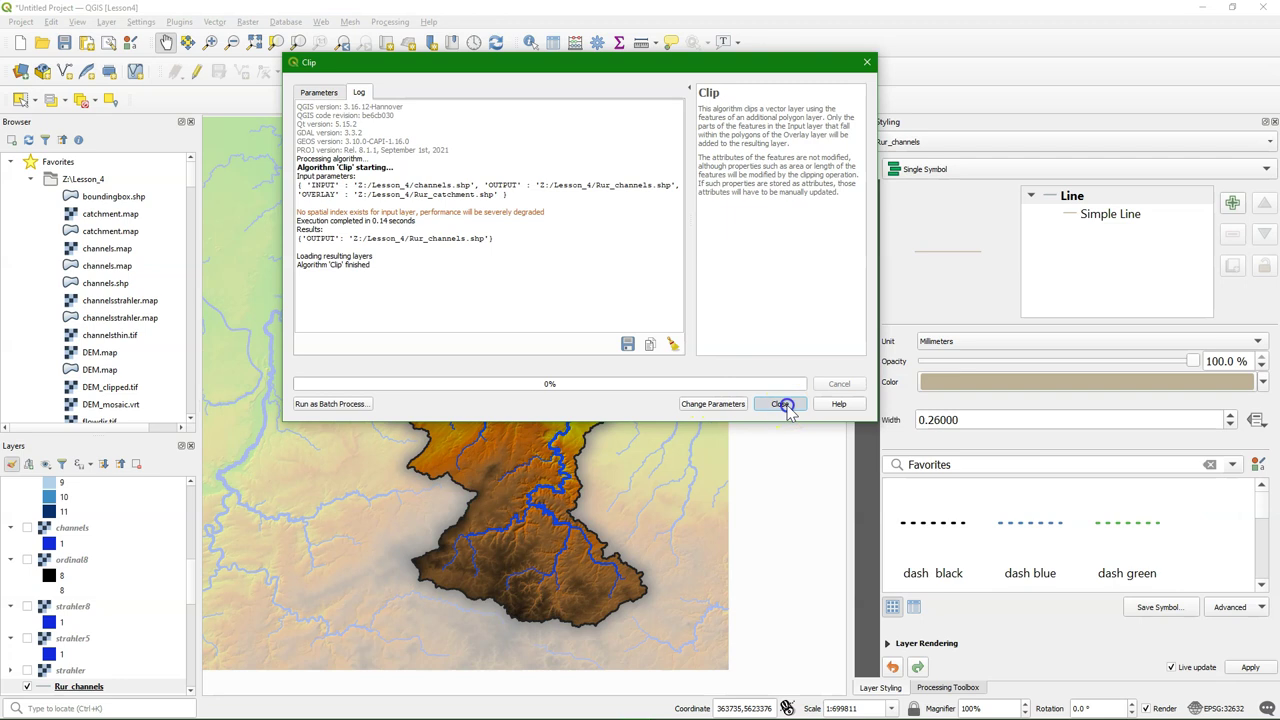
Move the Rur_channels layer to the top of the layer list
scroll(100, 580, "down", 1)
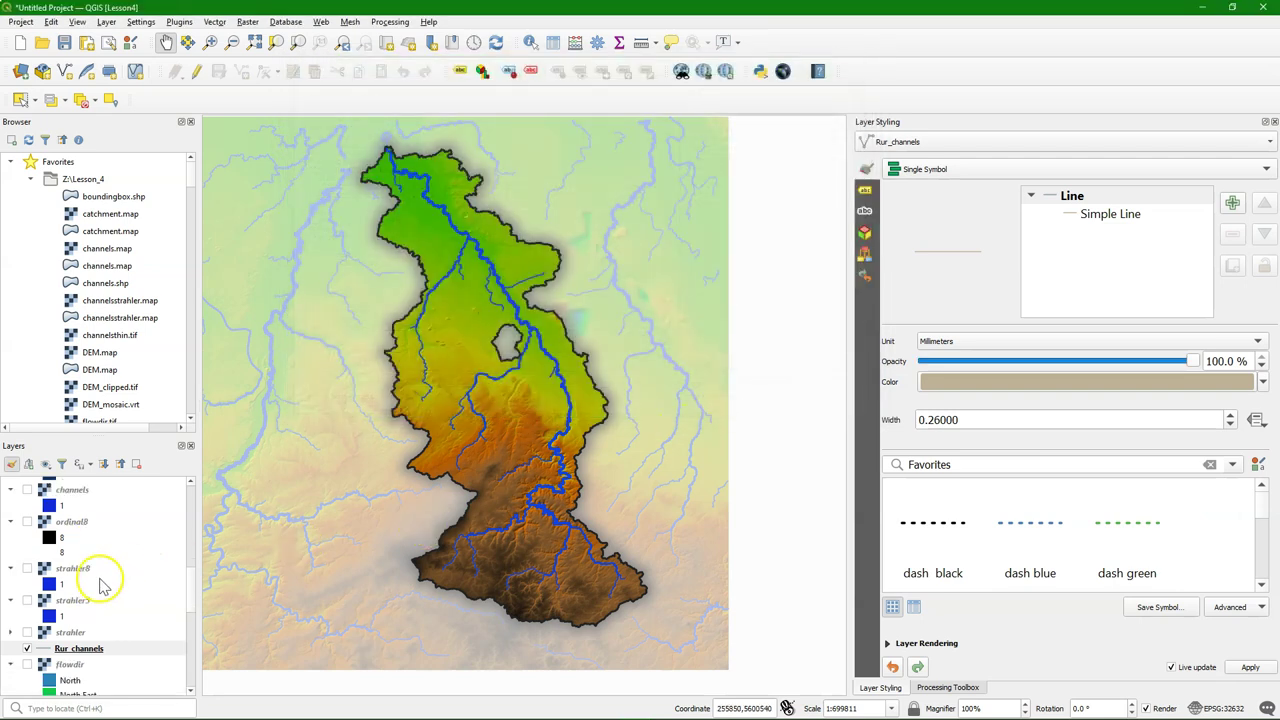
right_click(75, 650)
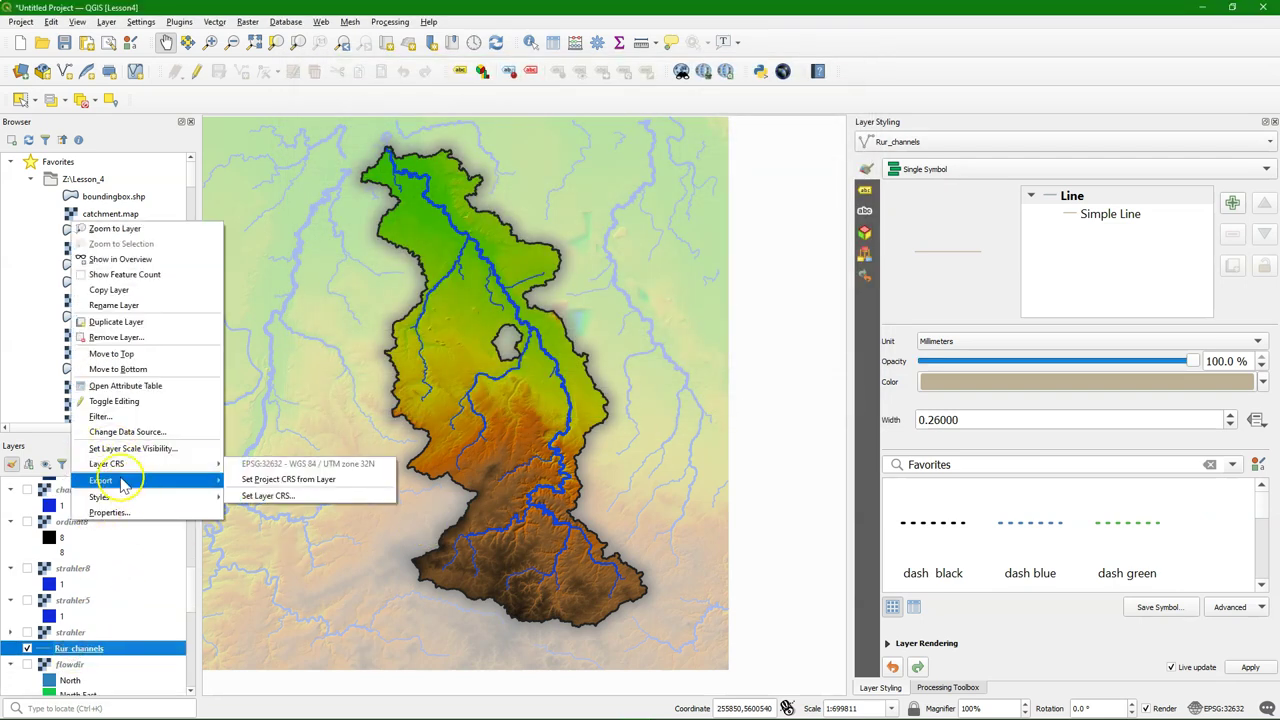
left_click(112, 353)
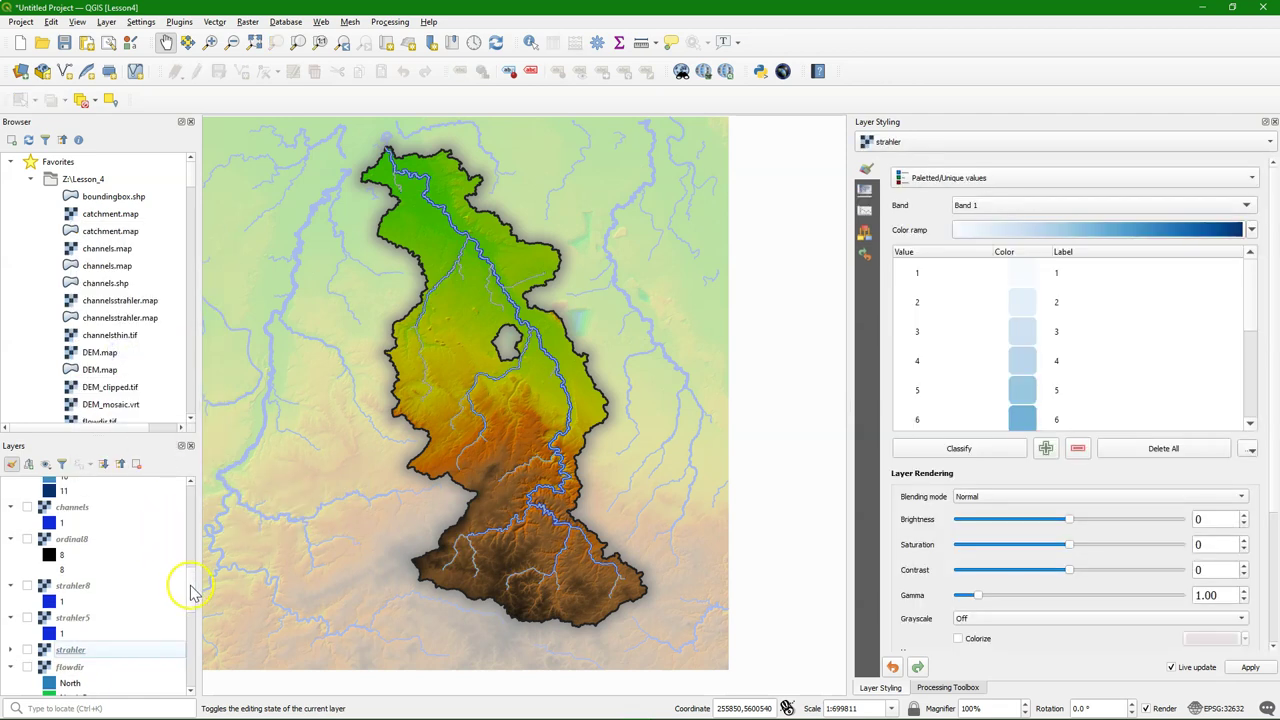
left_click_drag(192, 590, 194, 443)
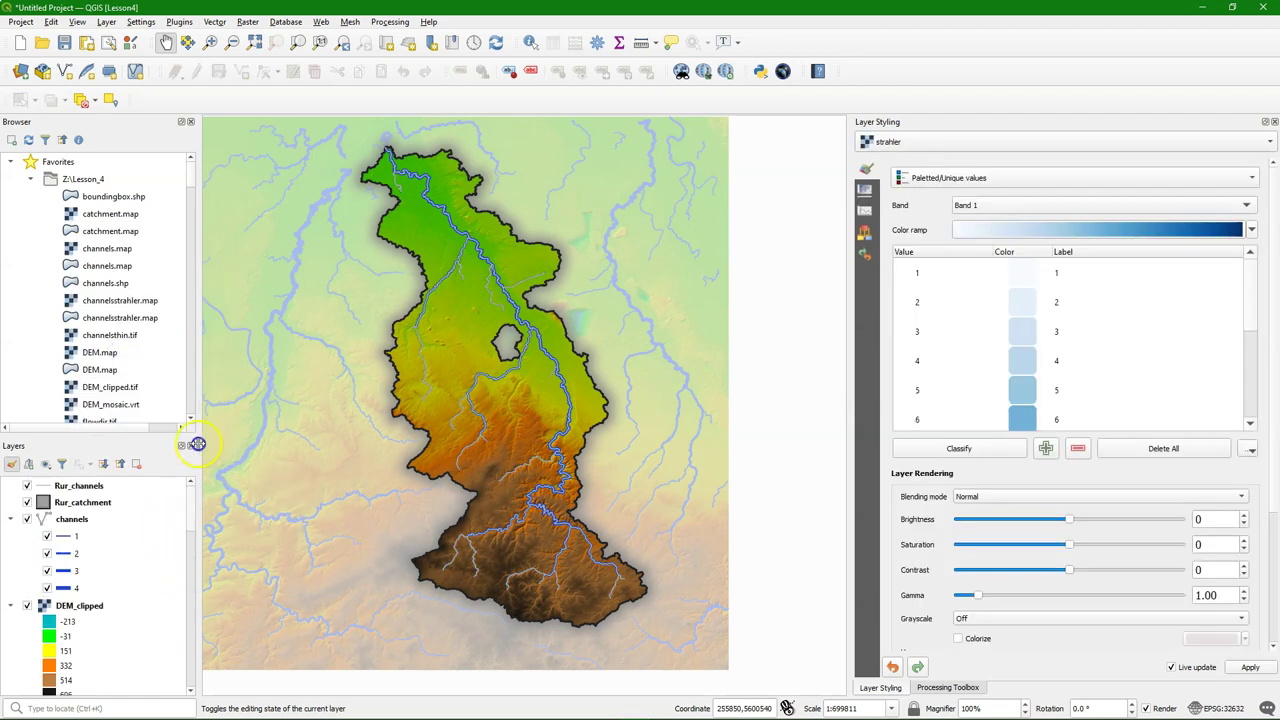
Copy all styling from channels, paste it onto Rur_channels, and hide channels
right_click(69, 528)
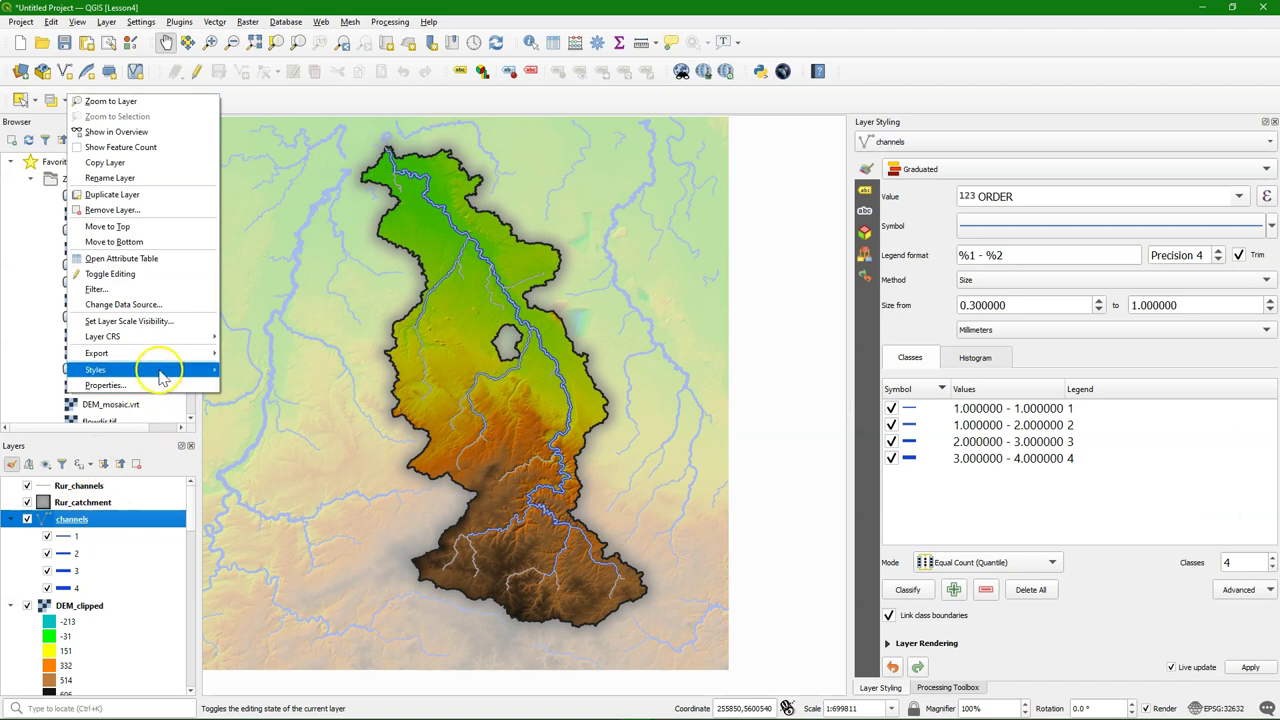
mouse_move(166, 370)
mouse_move(250, 372)
left_click(381, 370)
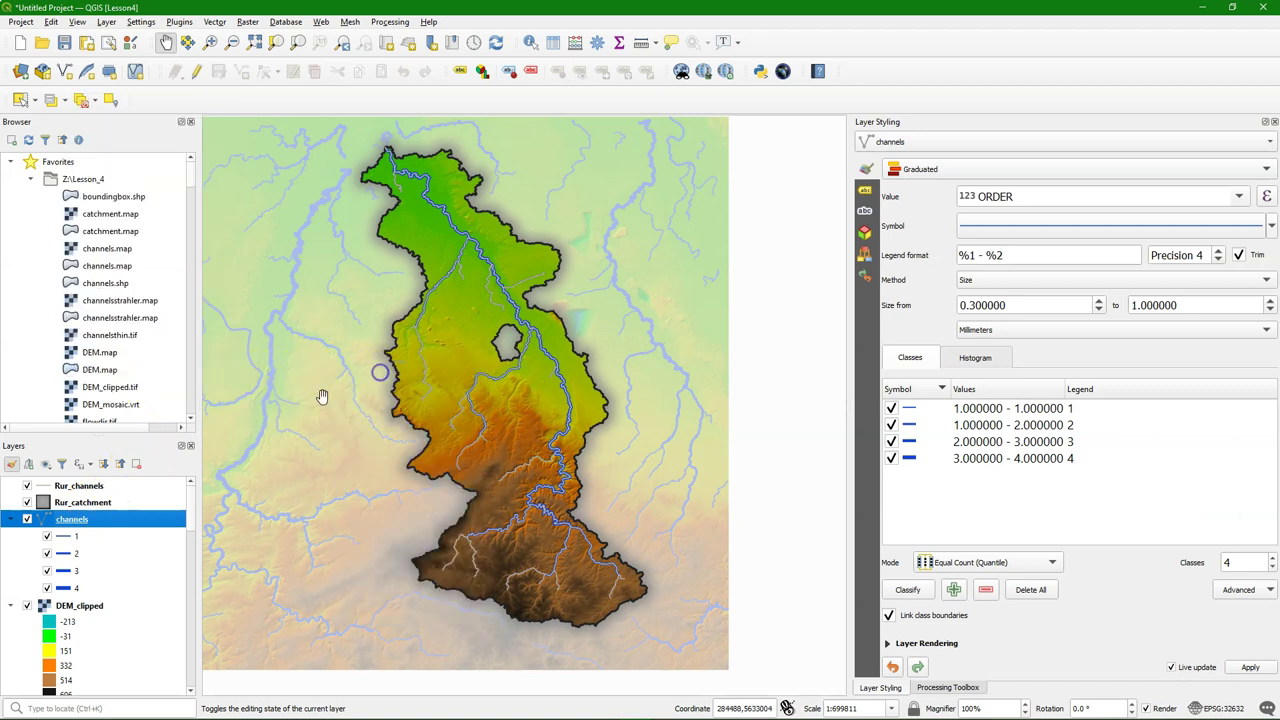
right_click(90, 487)
mouse_move(177, 339)
mouse_move(340, 355)
left_click(480, 354)
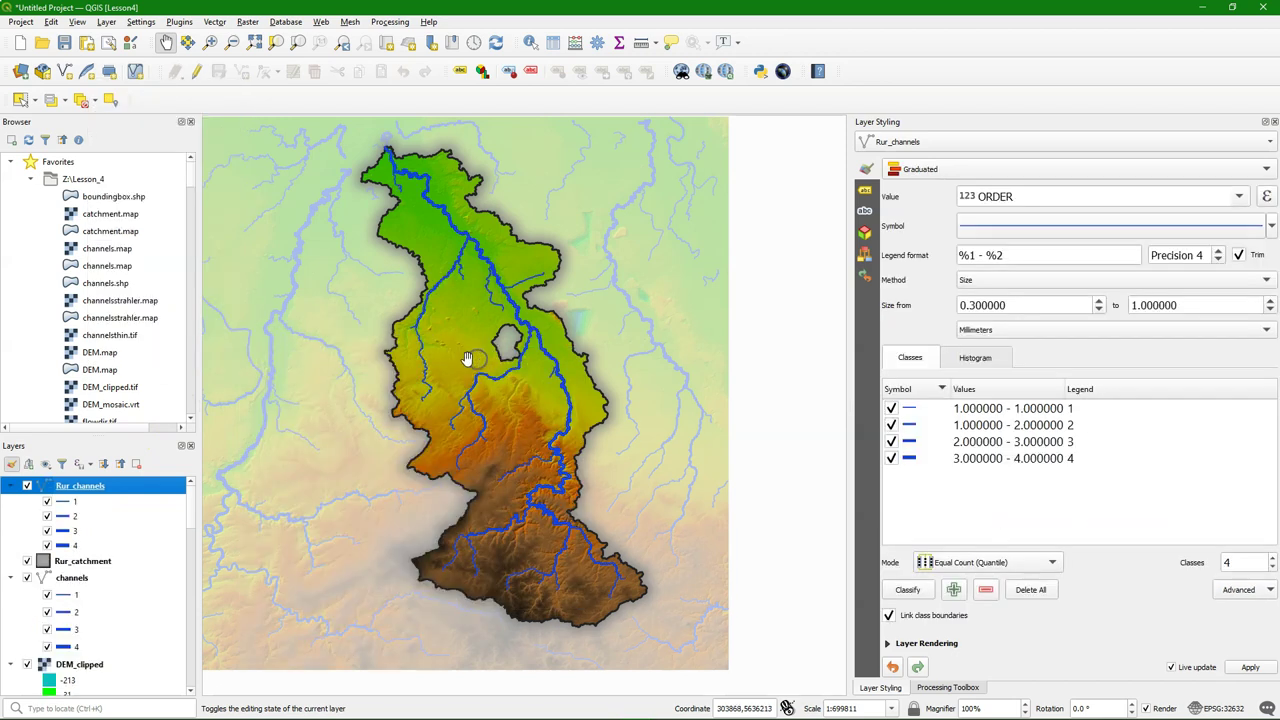
left_click(27, 579)
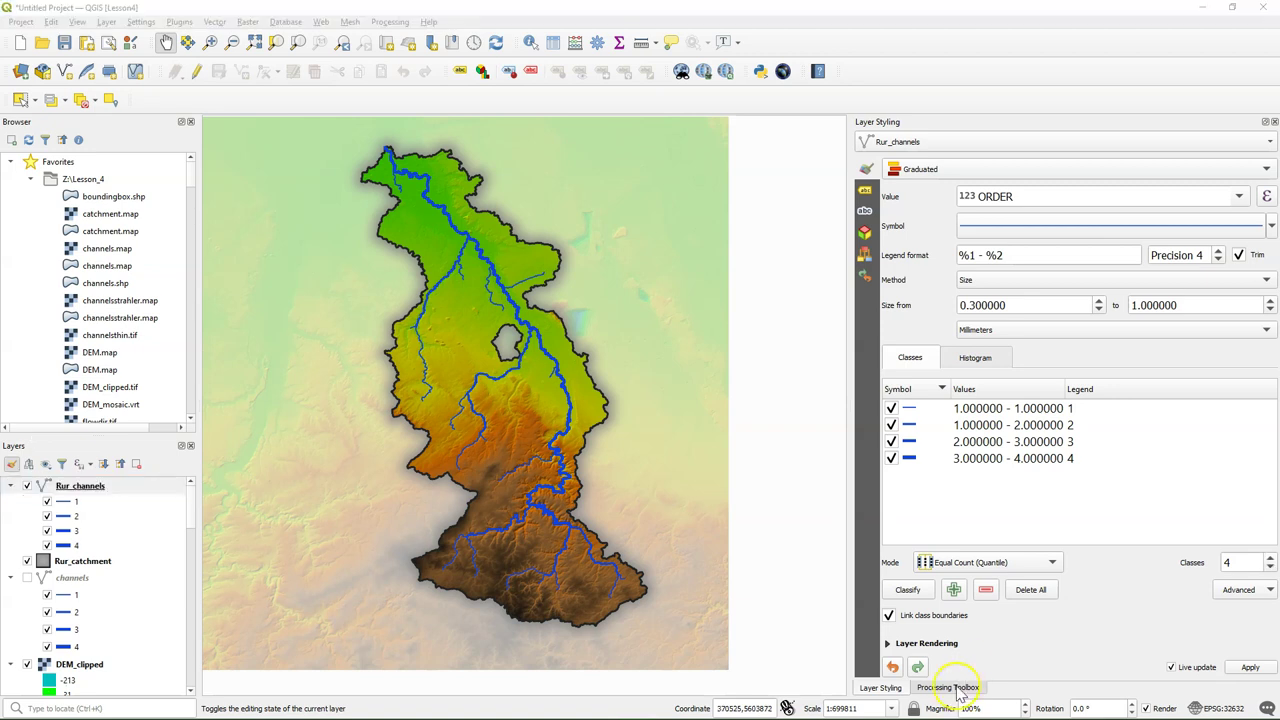
Open the Package layers tool and select Rur_catchment and Rur_channels, excluding boundingbox
left_click(948, 687)
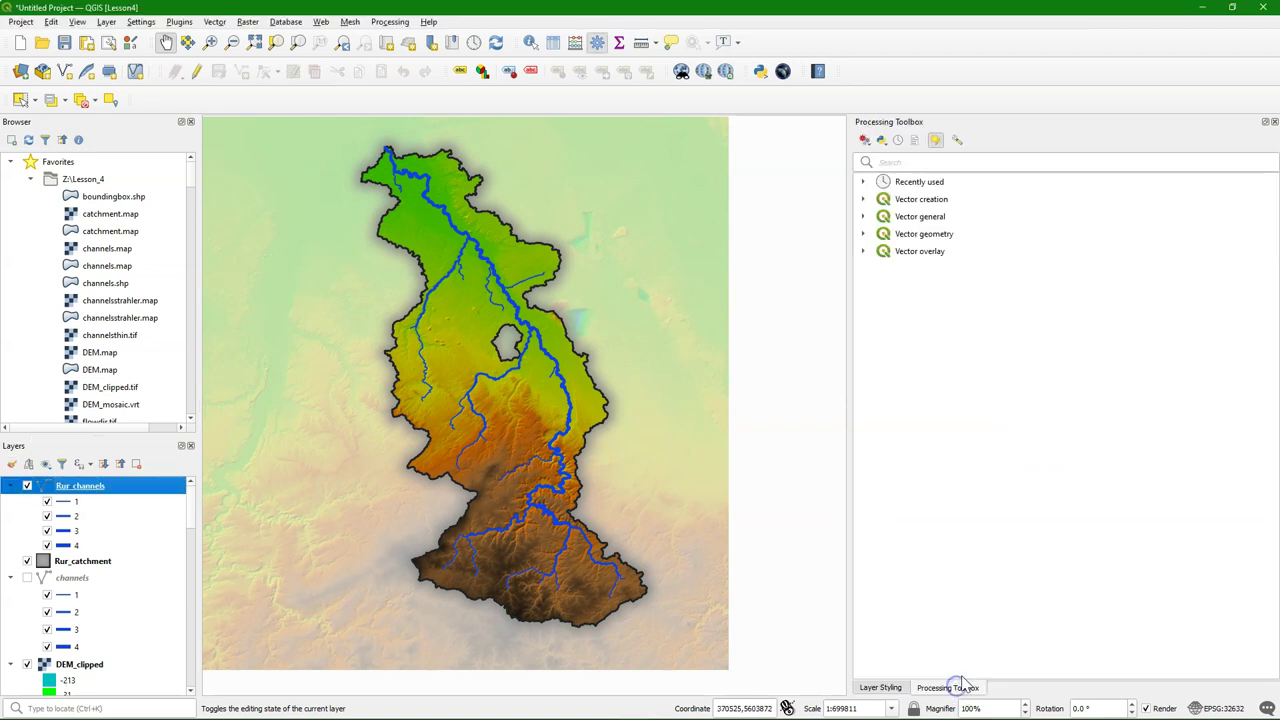
left_click(936, 141)
left_click(918, 161)
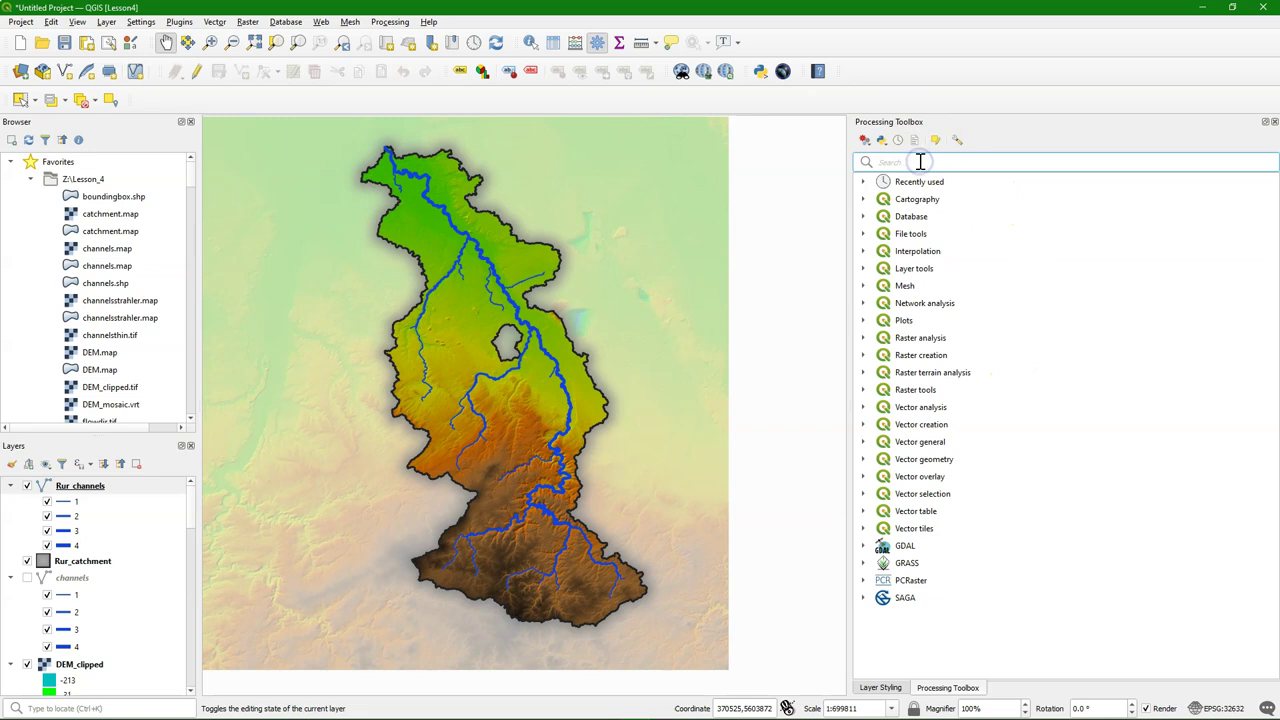
type("packag")
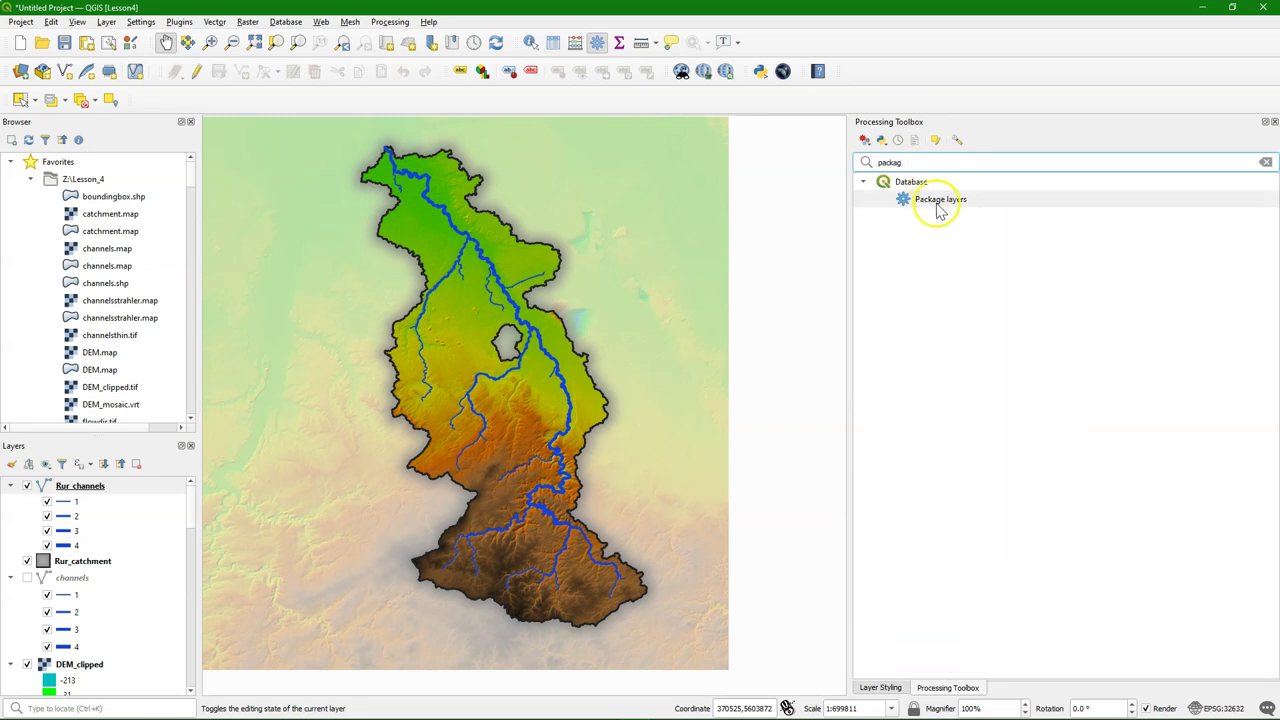
double_click(940, 200)
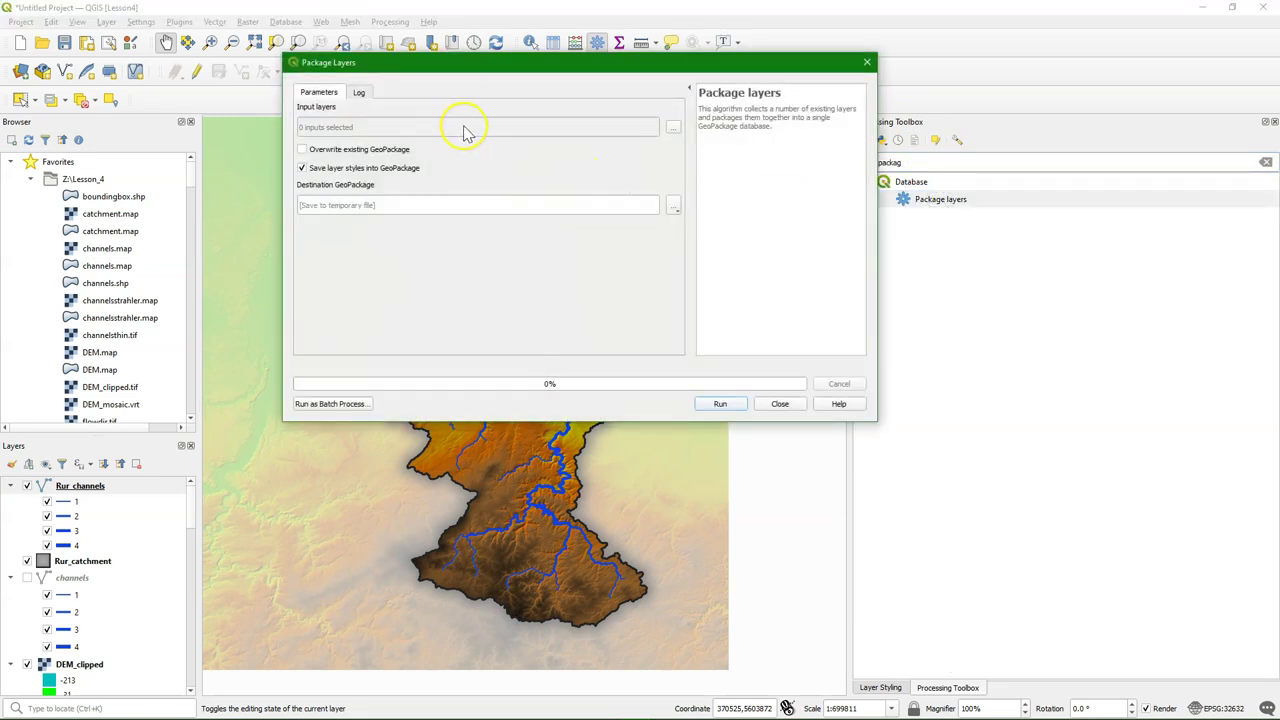
left_click(677, 128)
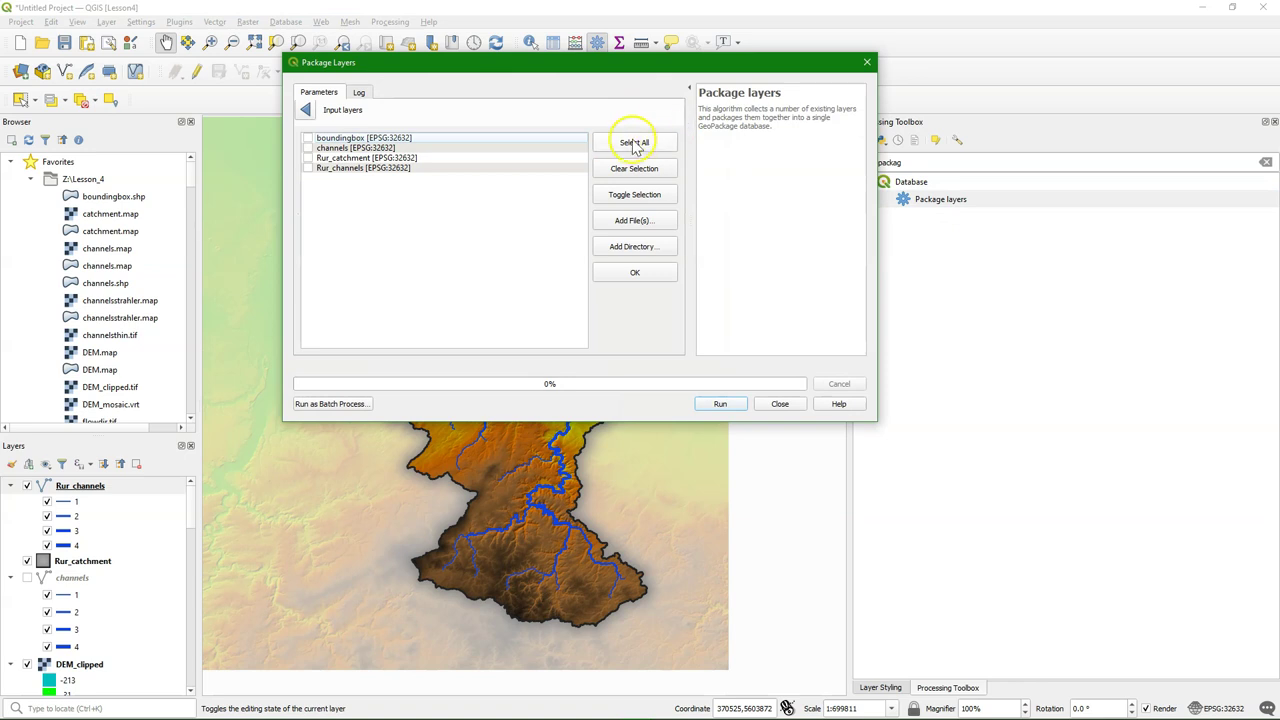
left_click(632, 143)
left_click(308, 138)
left_click(306, 110)
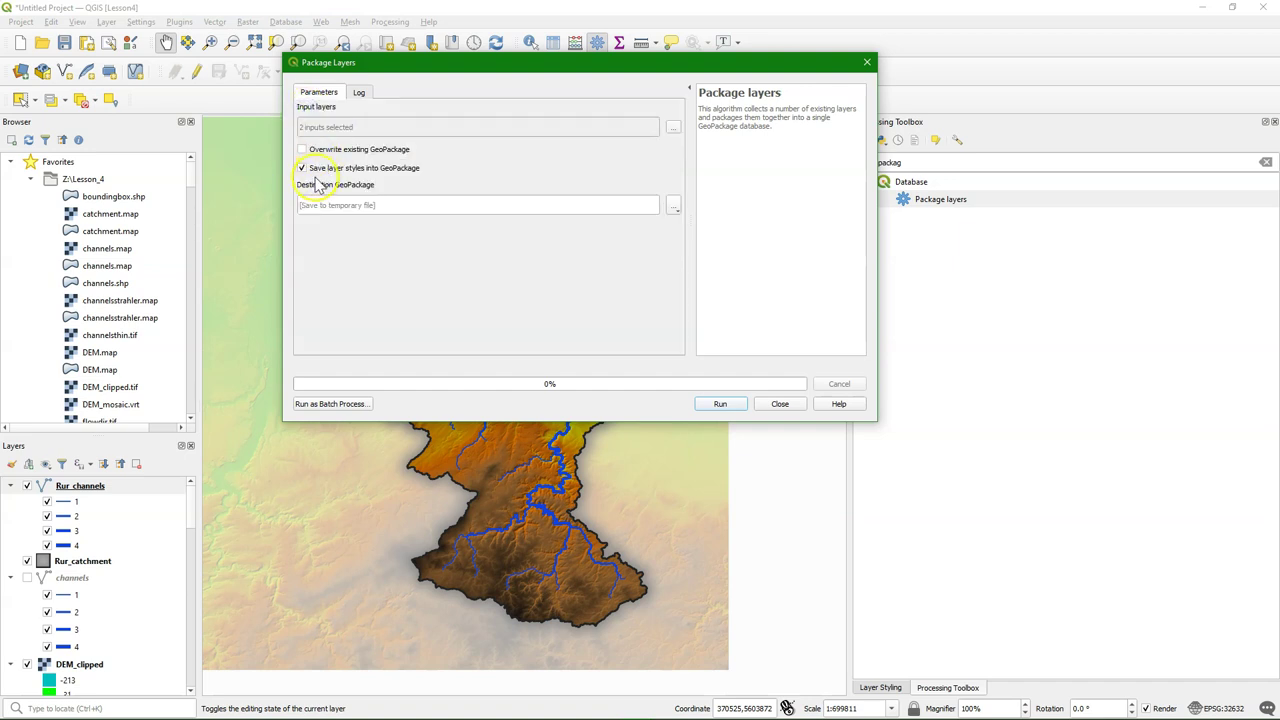
Set the package destination to Rur_data.gpkg and run the packaging
left_click(674, 206)
left_click(714, 244)
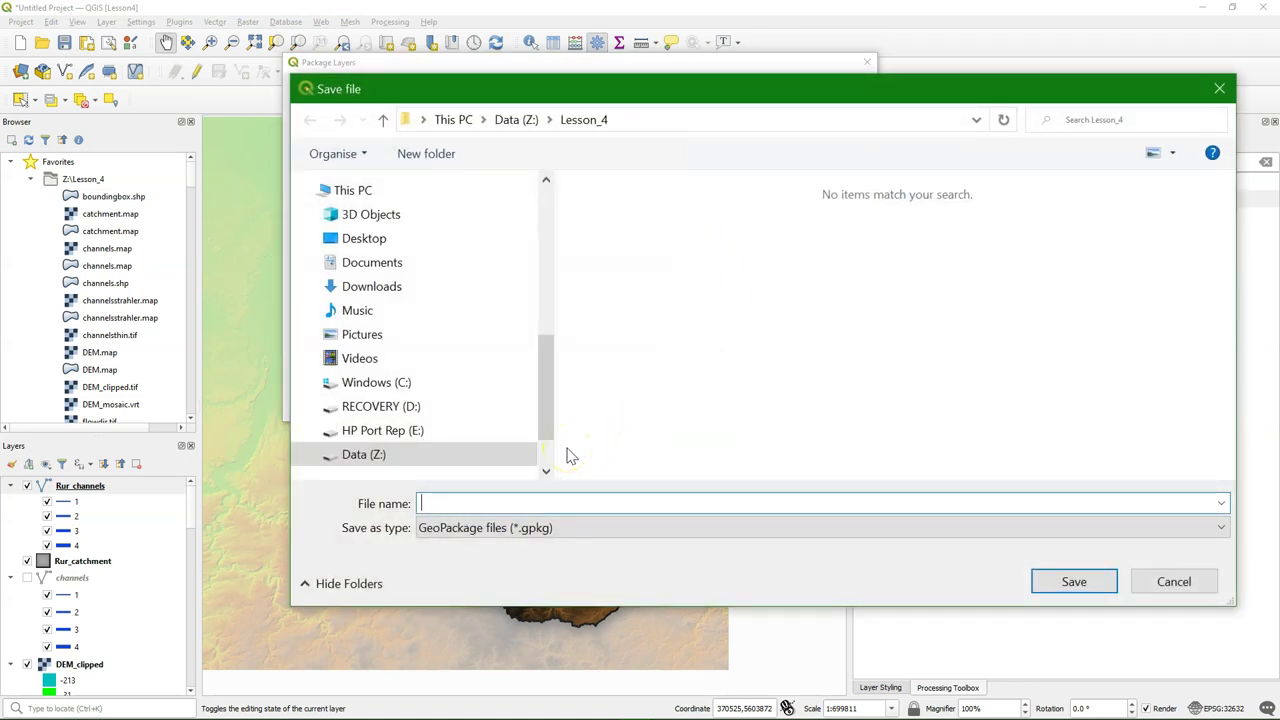
type("Rur_data")
left_click(1074, 582)
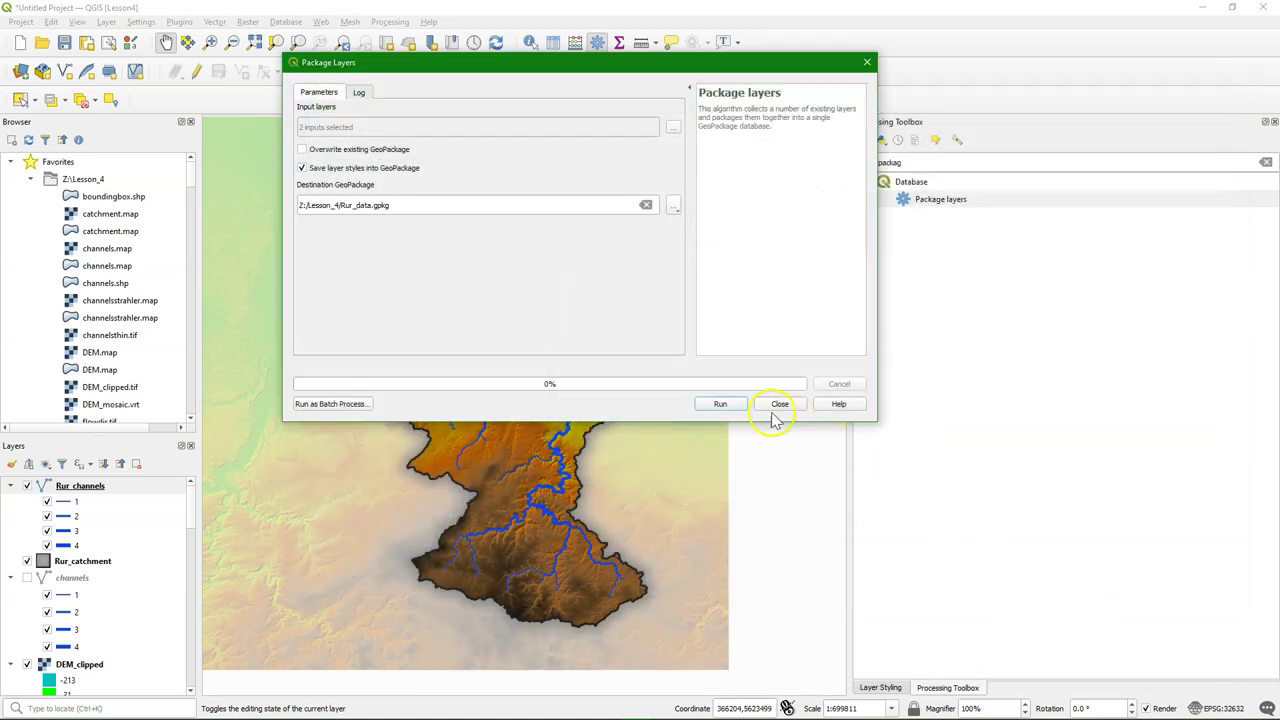
left_click(720, 403)
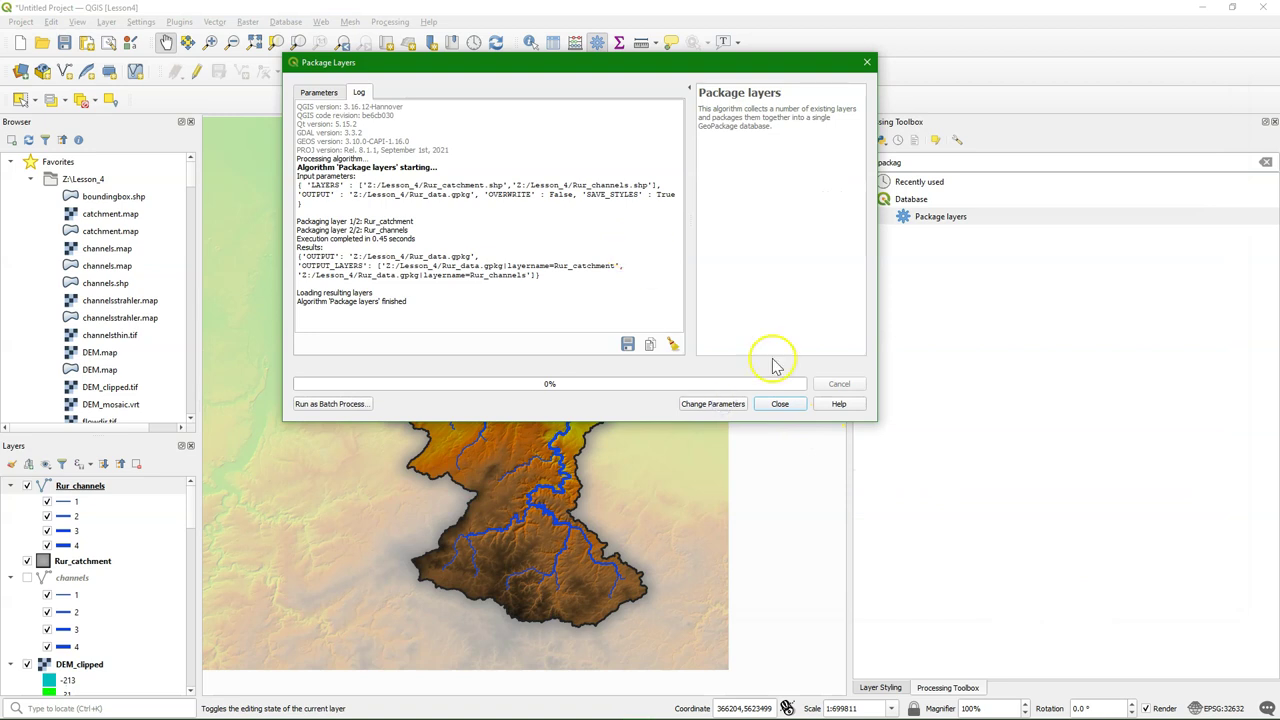
left_click(781, 404)
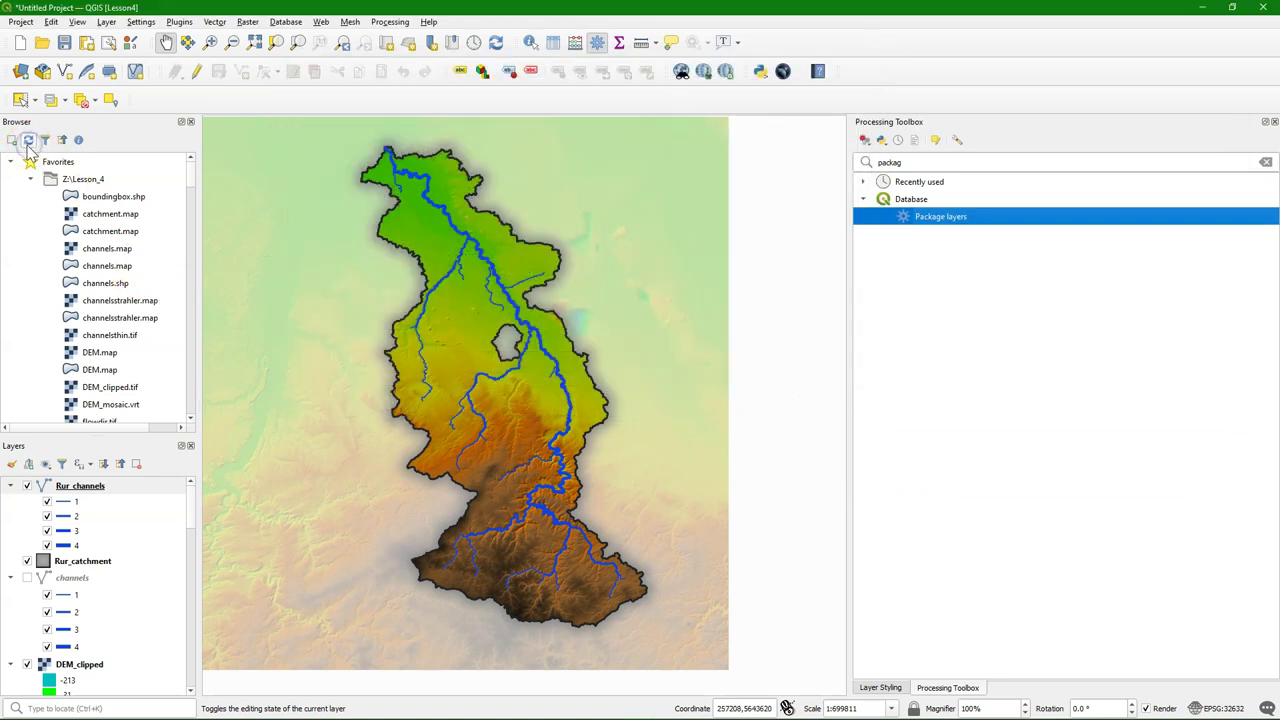
Expand Rur_data.gpkg in the Browser to view its Rur_catchment and Rur_channels layers
scroll(126, 278, "down", 5)
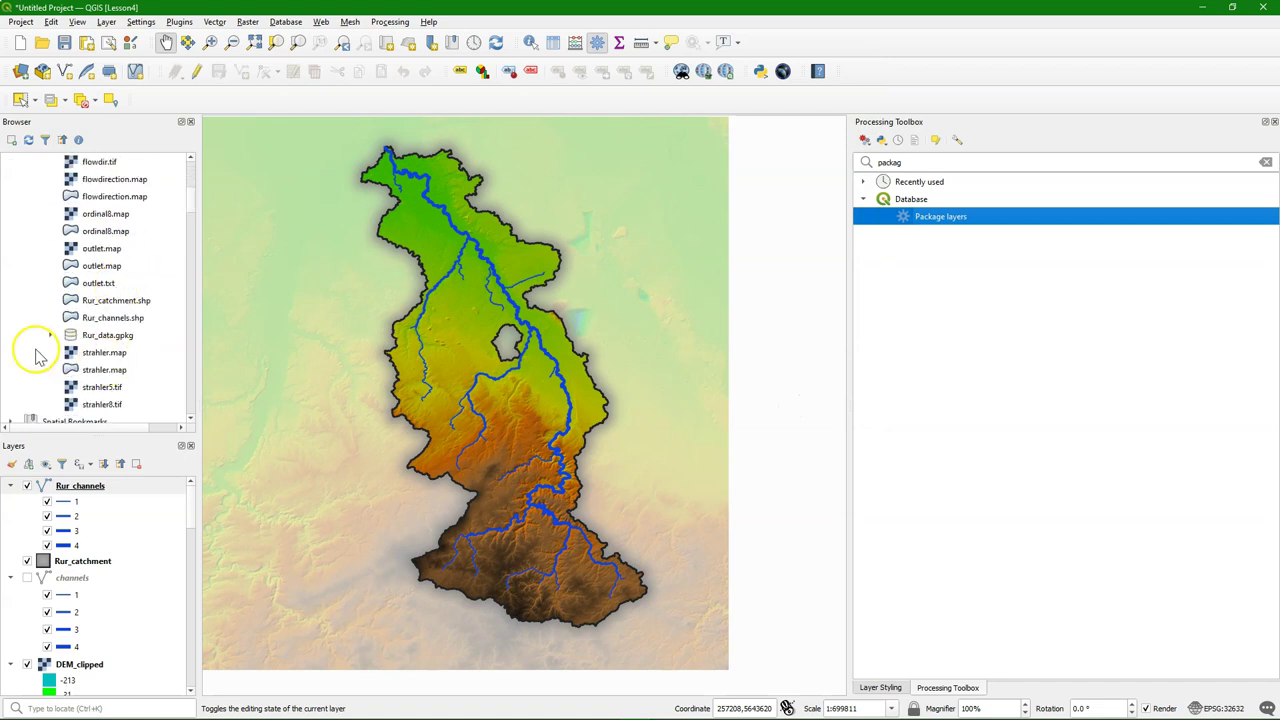
left_click(50, 340, "shift")
left_click(50, 336)
left_click(130, 352)
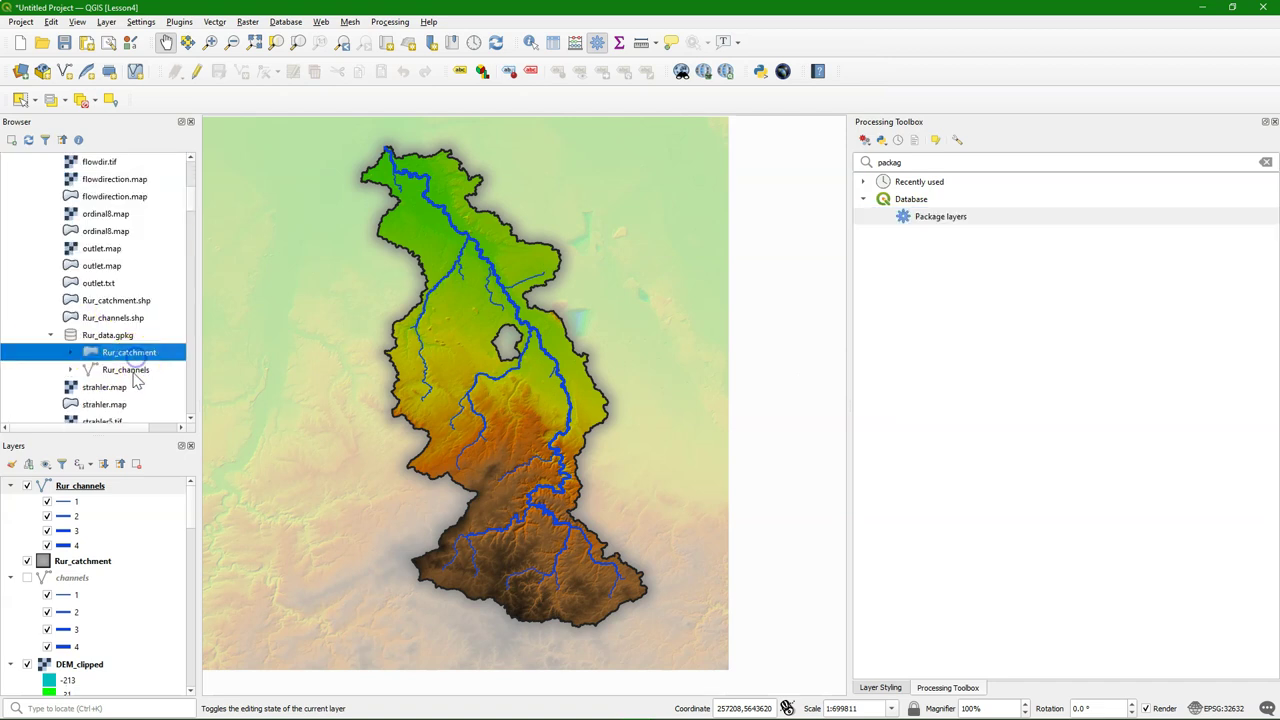
left_click(134, 369)
left_click(133, 356)
scroll(130, 283, "up", 1)
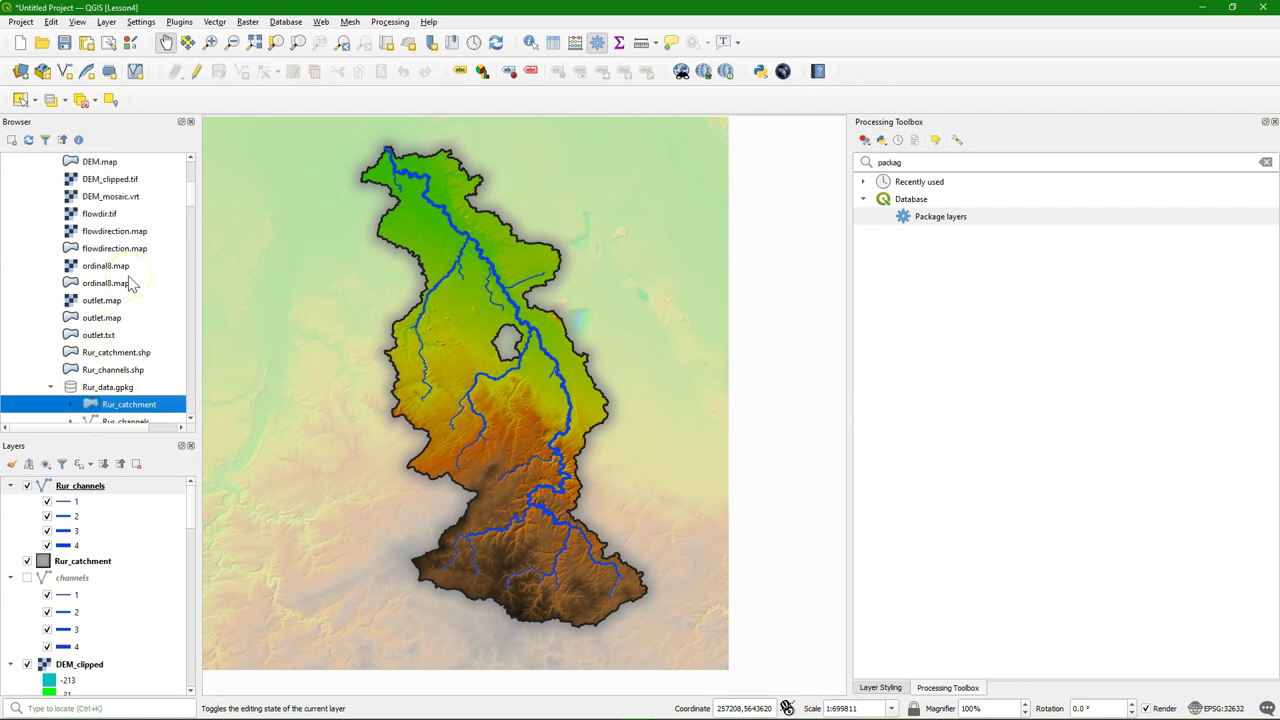
scroll(130, 284, "down", 1)
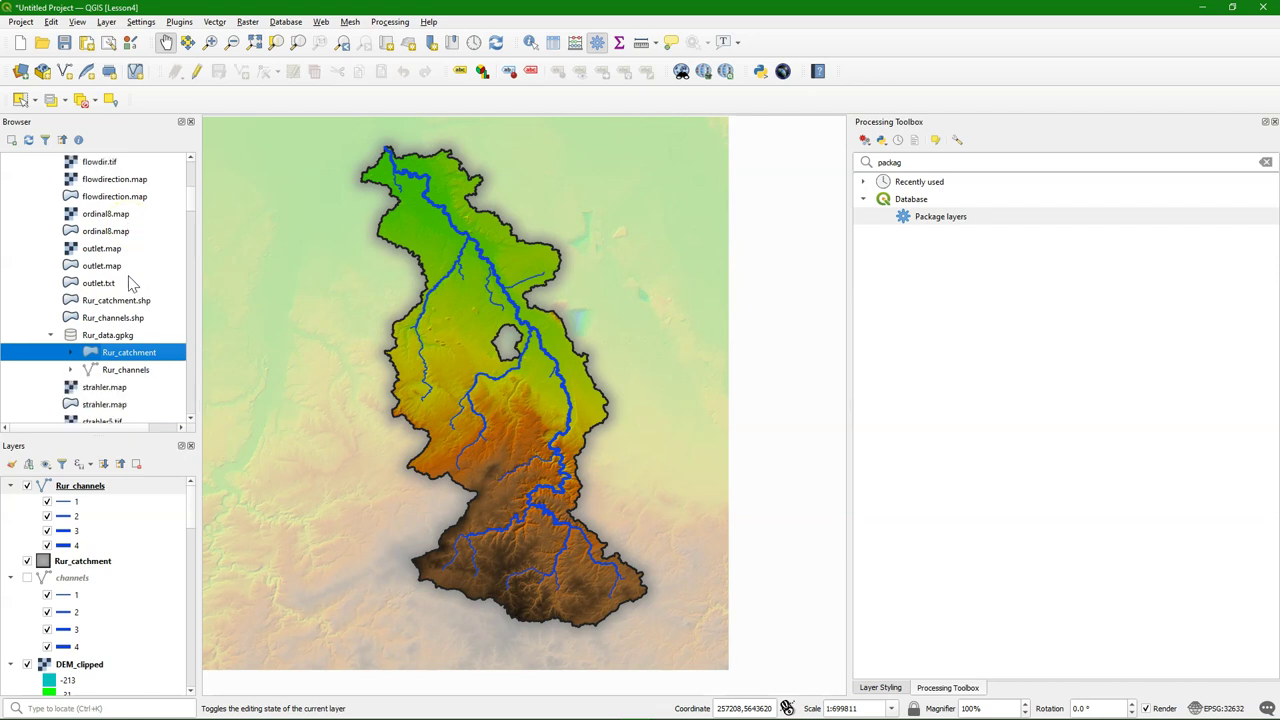
Drag DEM_clipped.tif into Rur_data.gpkg, acknowledge the import, and refresh the Browser
scroll(130, 283, "up", 1)
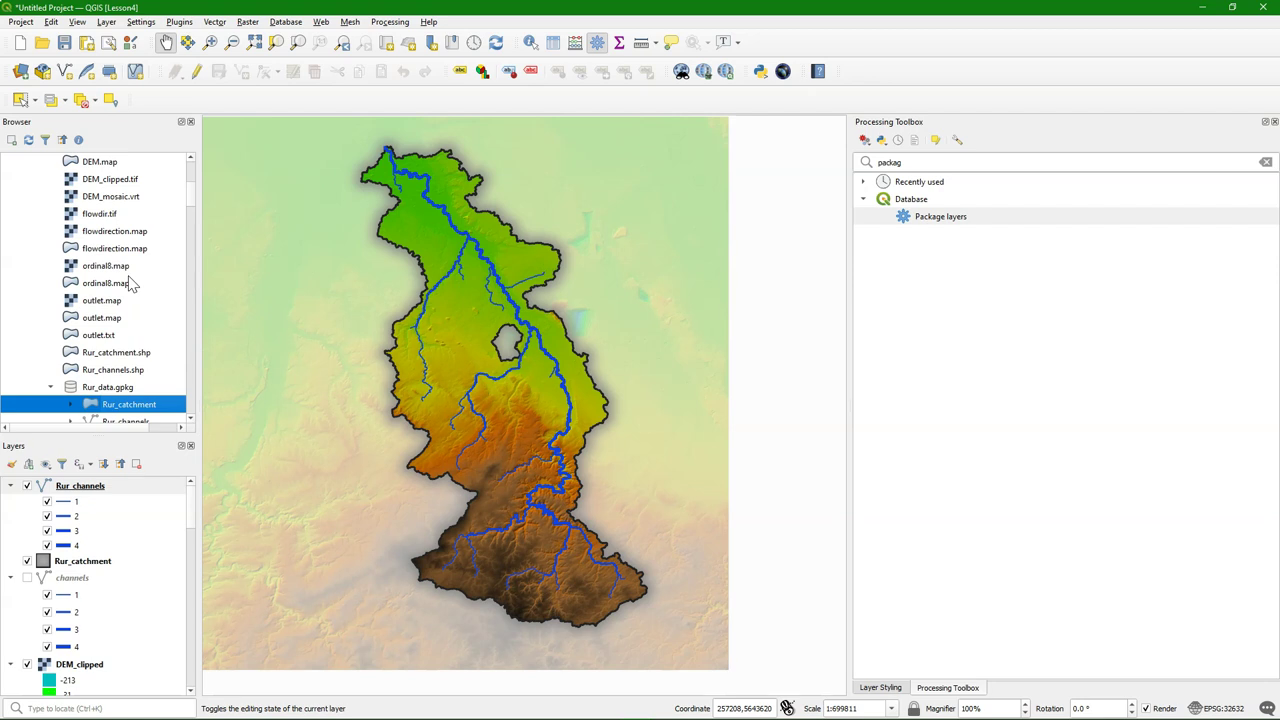
scroll(130, 284, "up", 1)
left_click(112, 231)
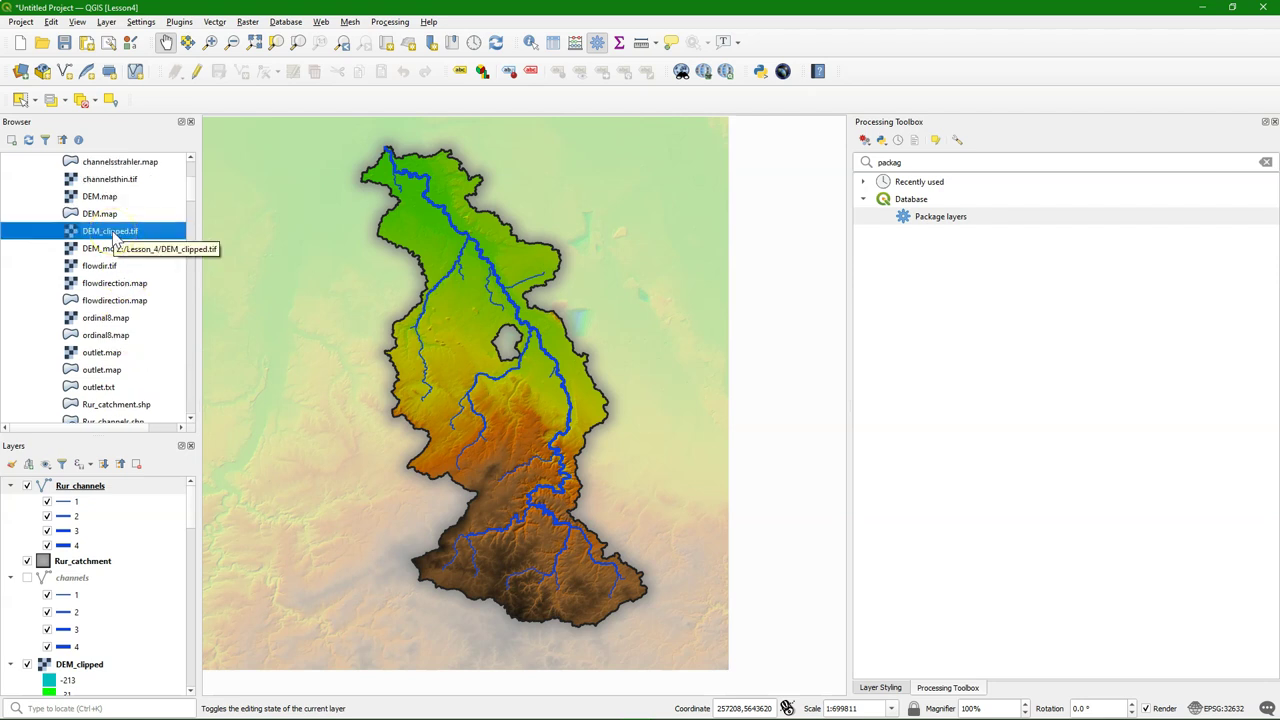
left_click_drag(116, 237, 101, 270)
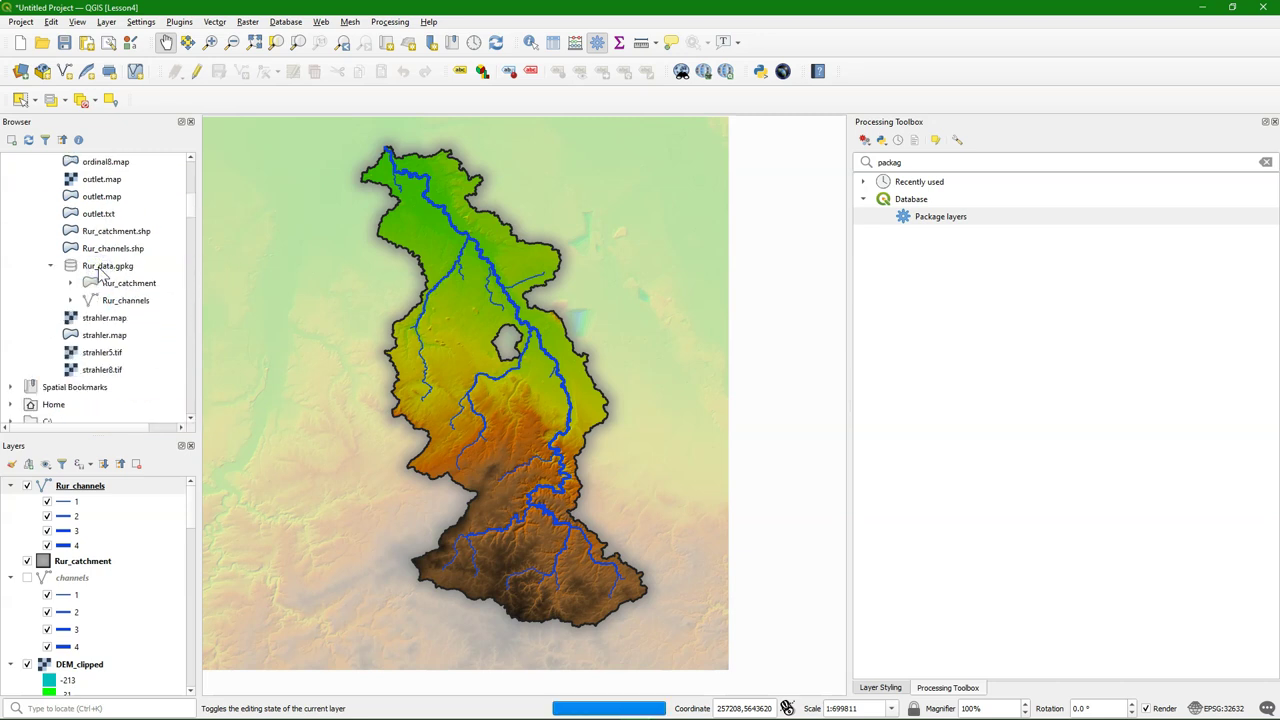
left_click(702, 380)
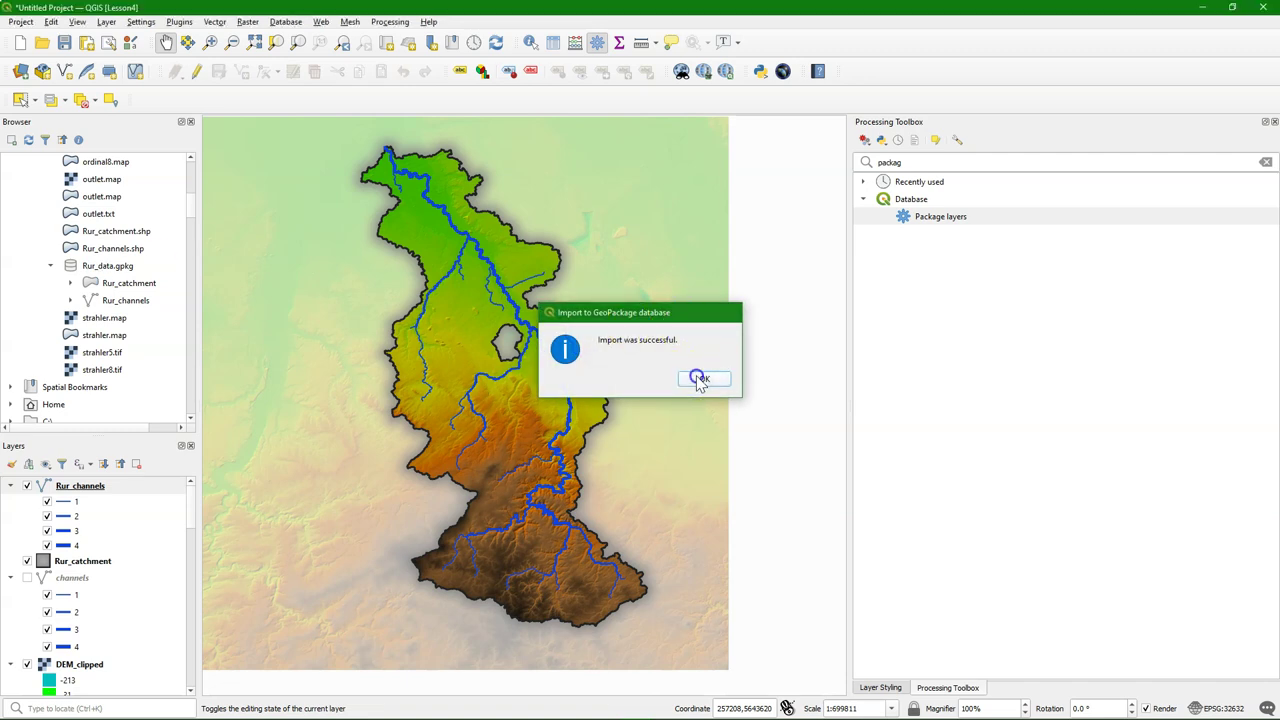
left_click(33, 144)
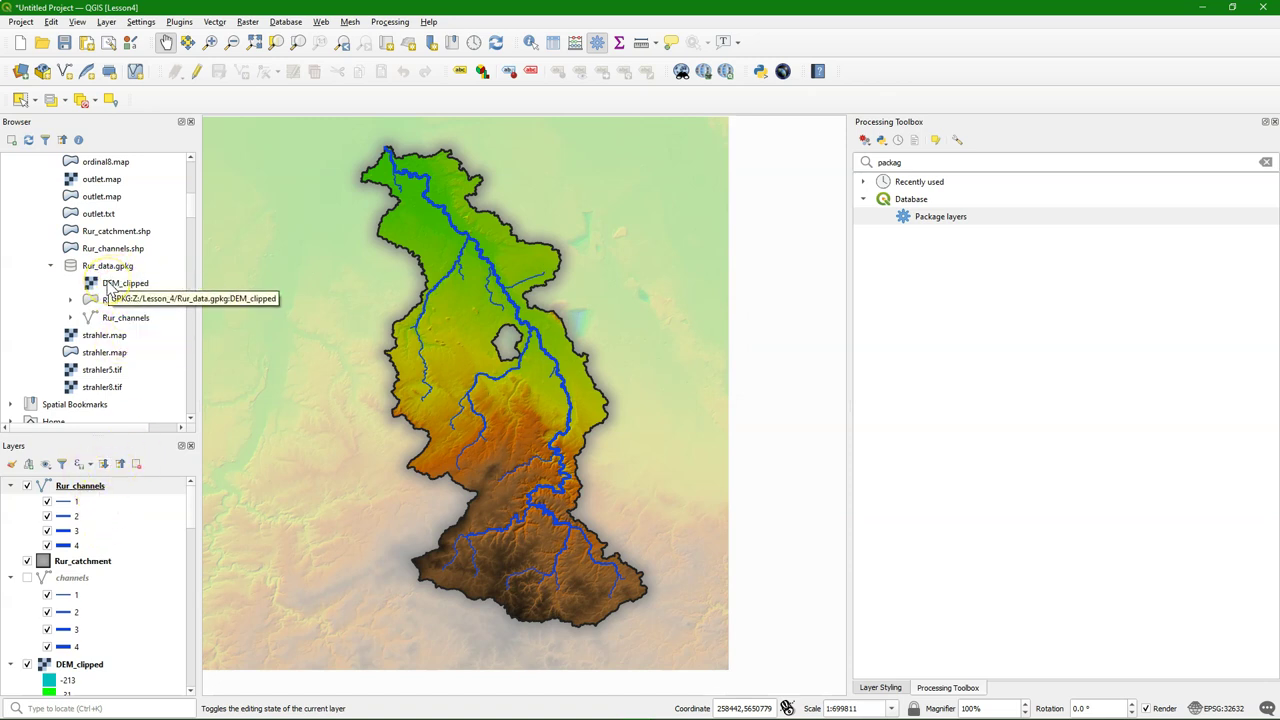
Add the GeoPackage DEM_clipped to the map and paste the old DEM's colour ramp style onto it
left_click_drag(108, 287, 481, 338)
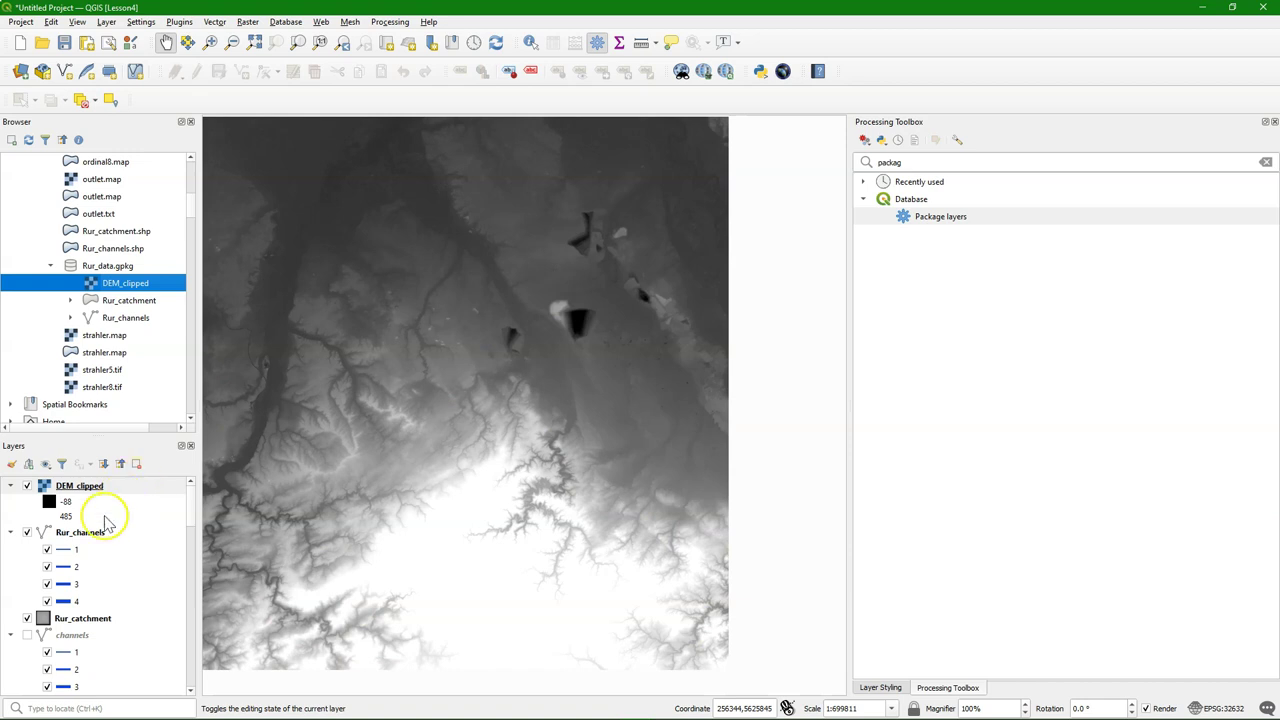
scroll(83, 540, "down", 2)
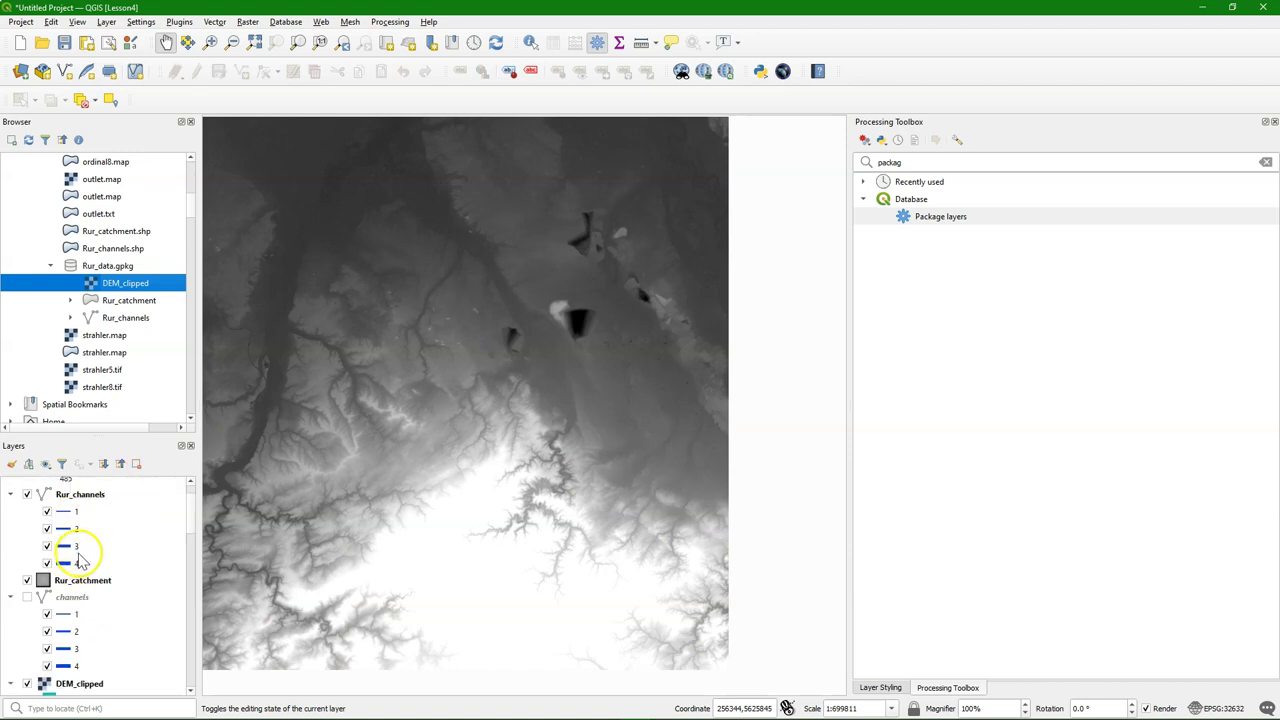
scroll(80, 565, "down", 1)
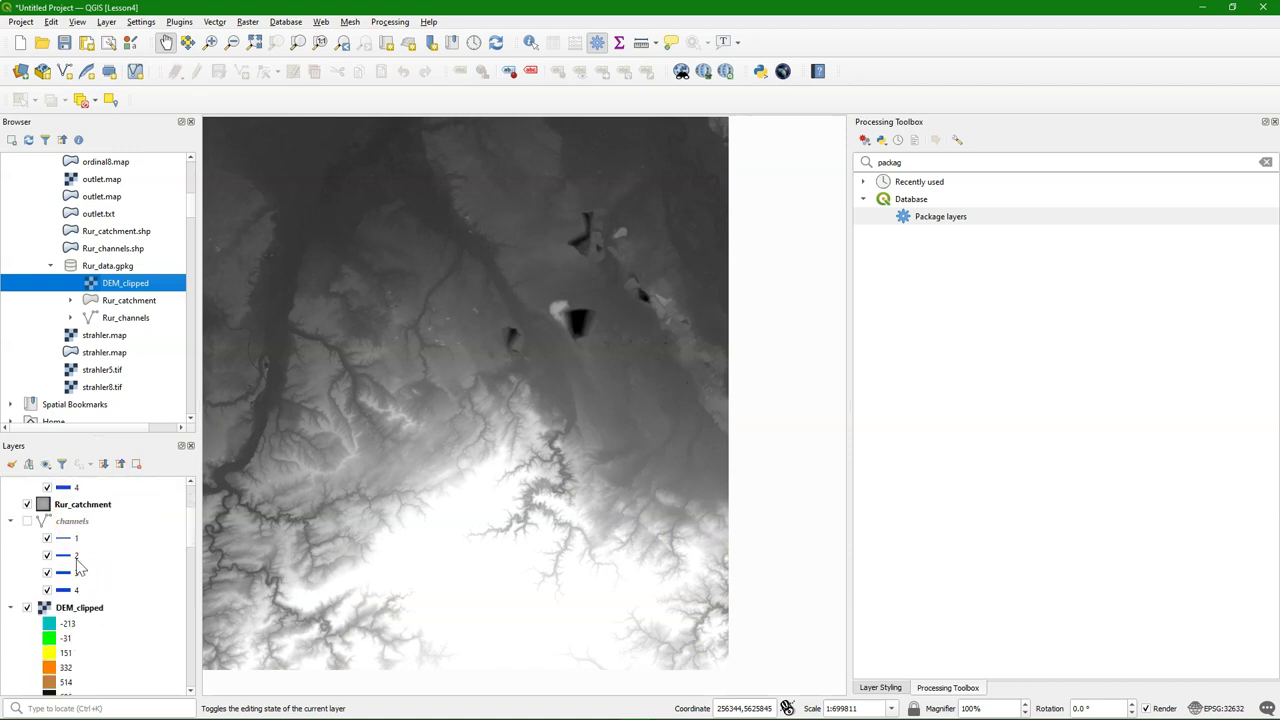
right_click(86, 612)
mouse_move(178, 481)
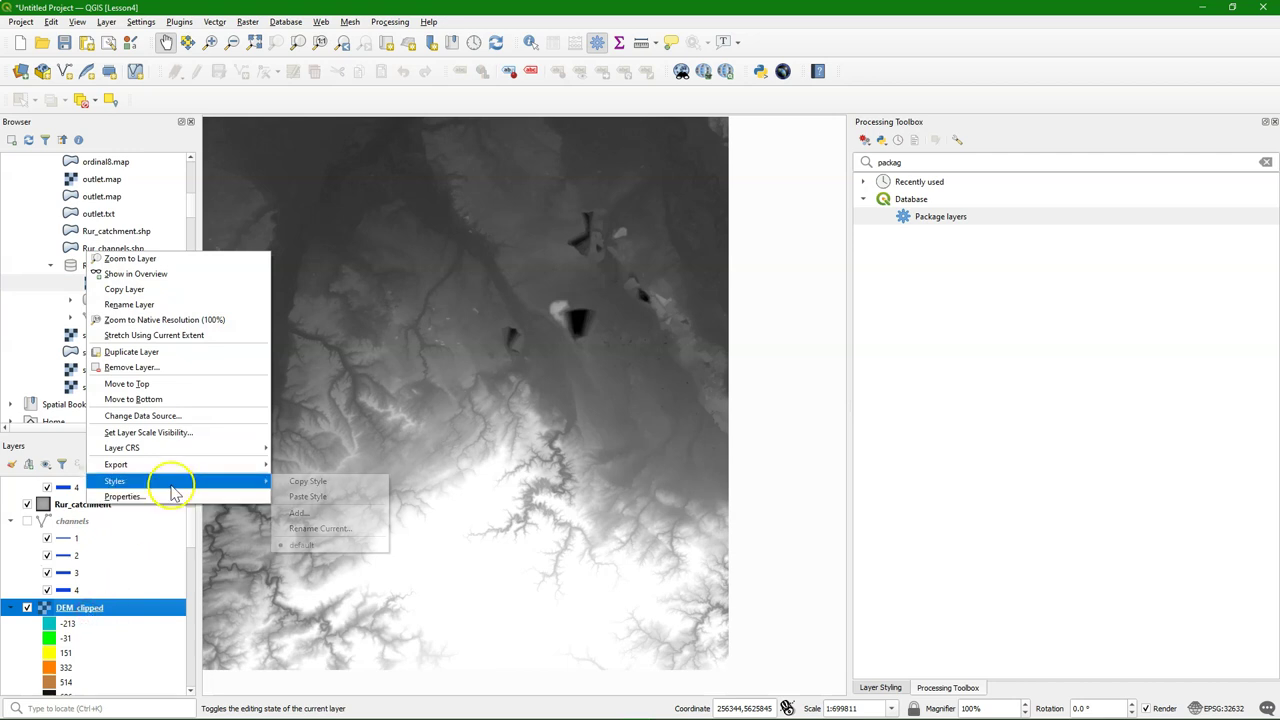
left_click(310, 482)
scroll(77, 529, "up", 5)
right_click(78, 487)
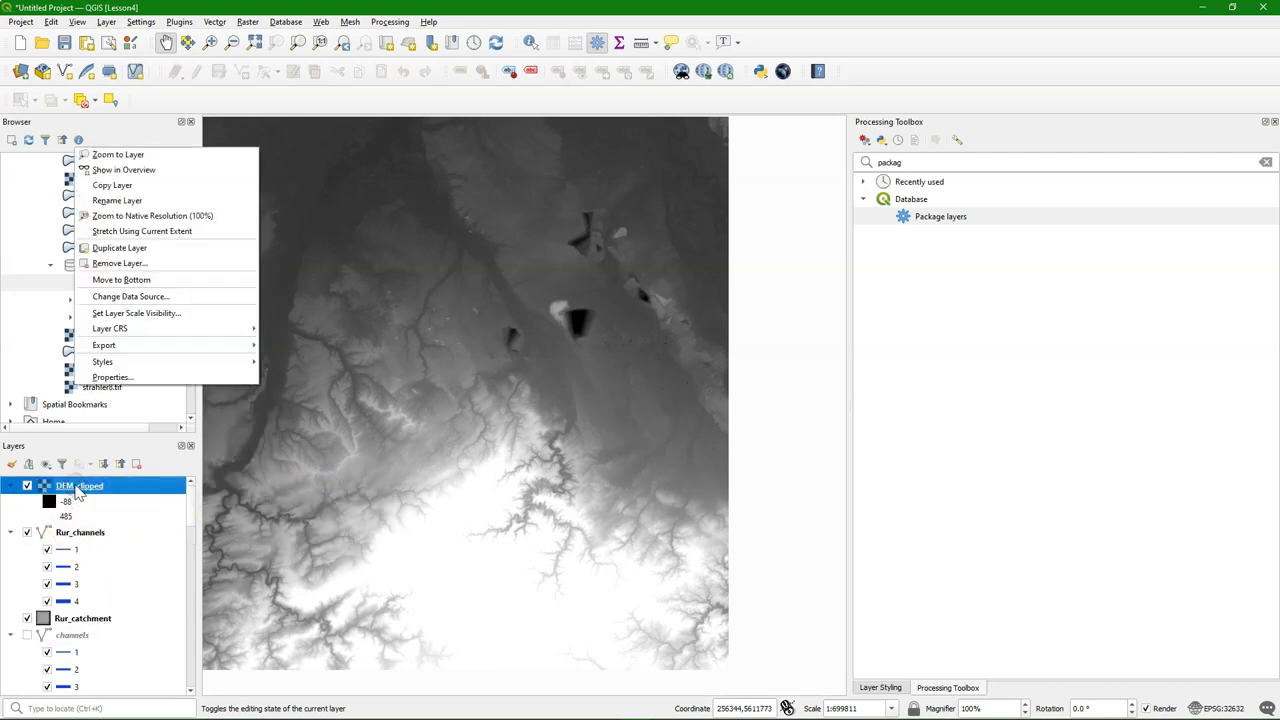
mouse_move(150, 361)
left_click(290, 376)
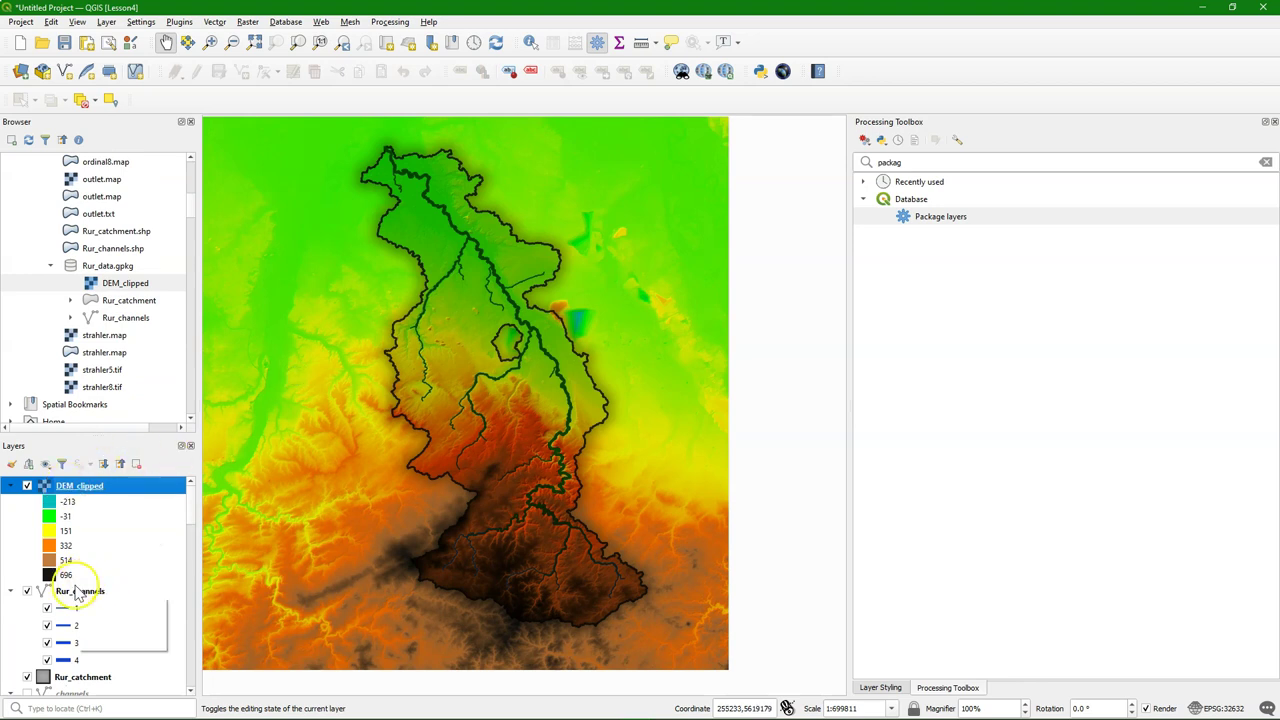
Remove the old DEM_clipped layer from the project
scroll(80, 586, "down", 3)
right_click(88, 628)
left_click(138, 385)
left_click(623, 384)
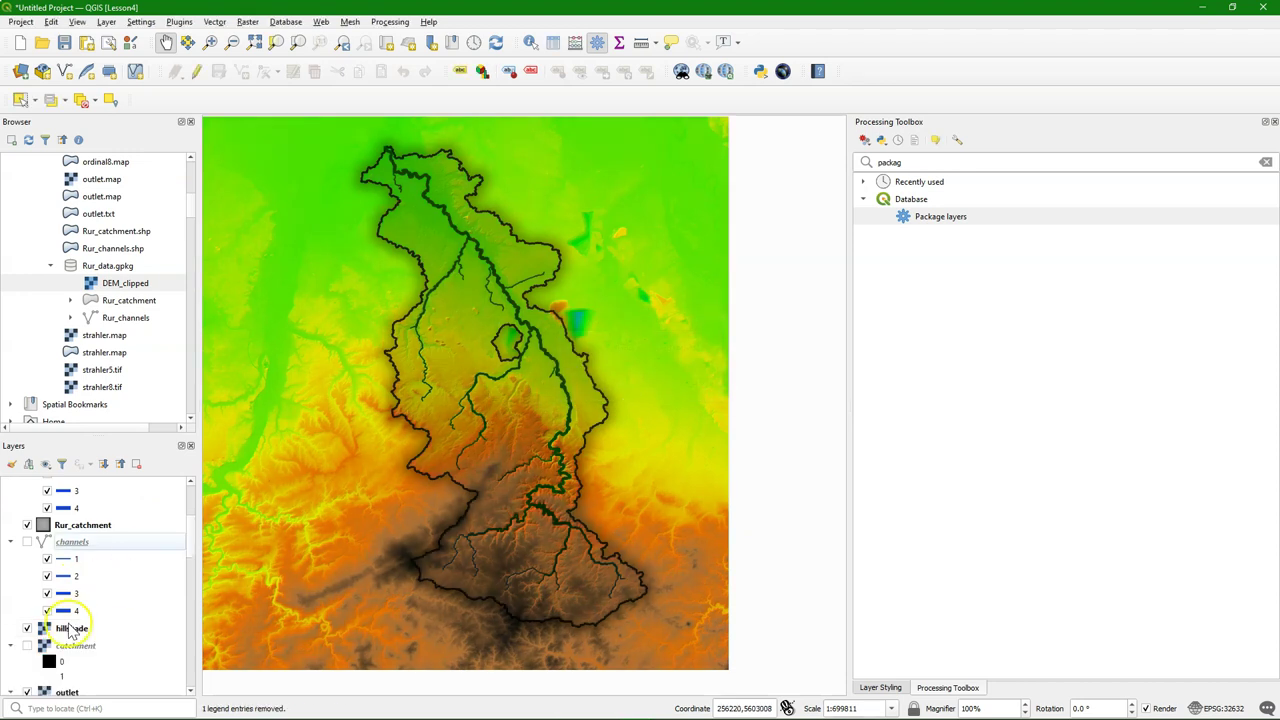
Duplicate the DEM_clipped layer and rename the copy to 'hillshade'
scroll(72, 628, "up", 3)
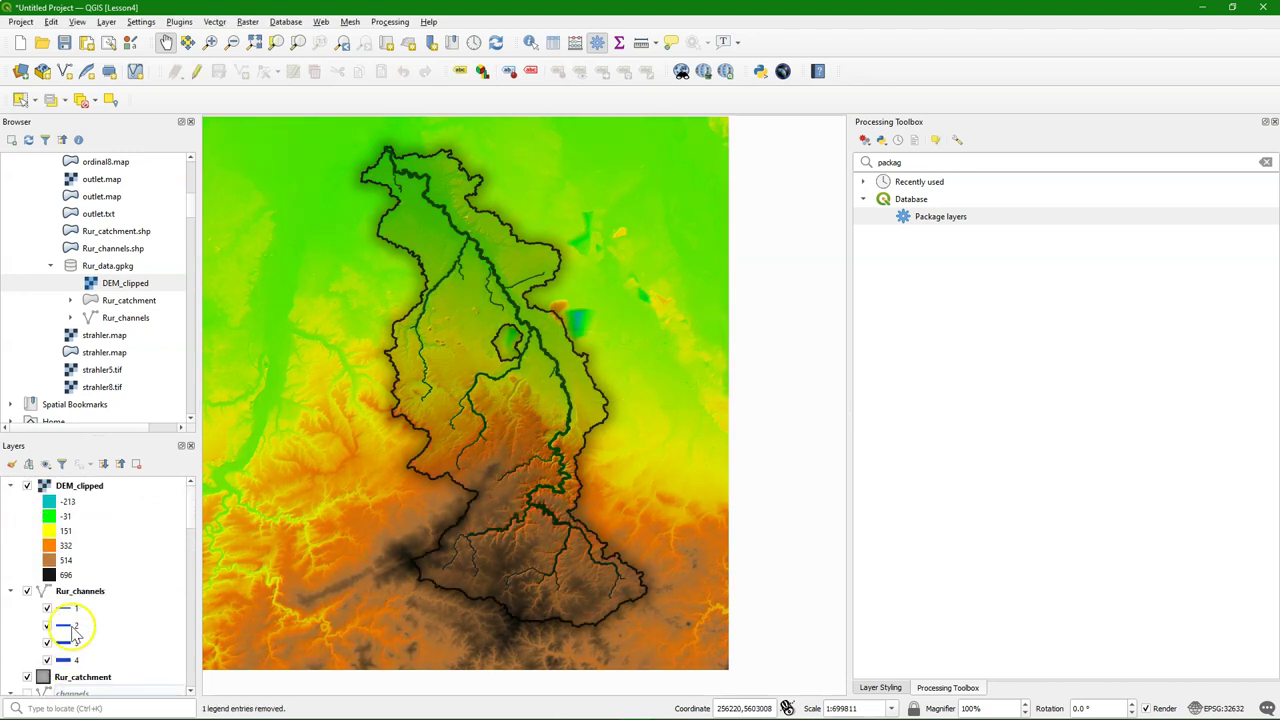
right_click(92, 494)
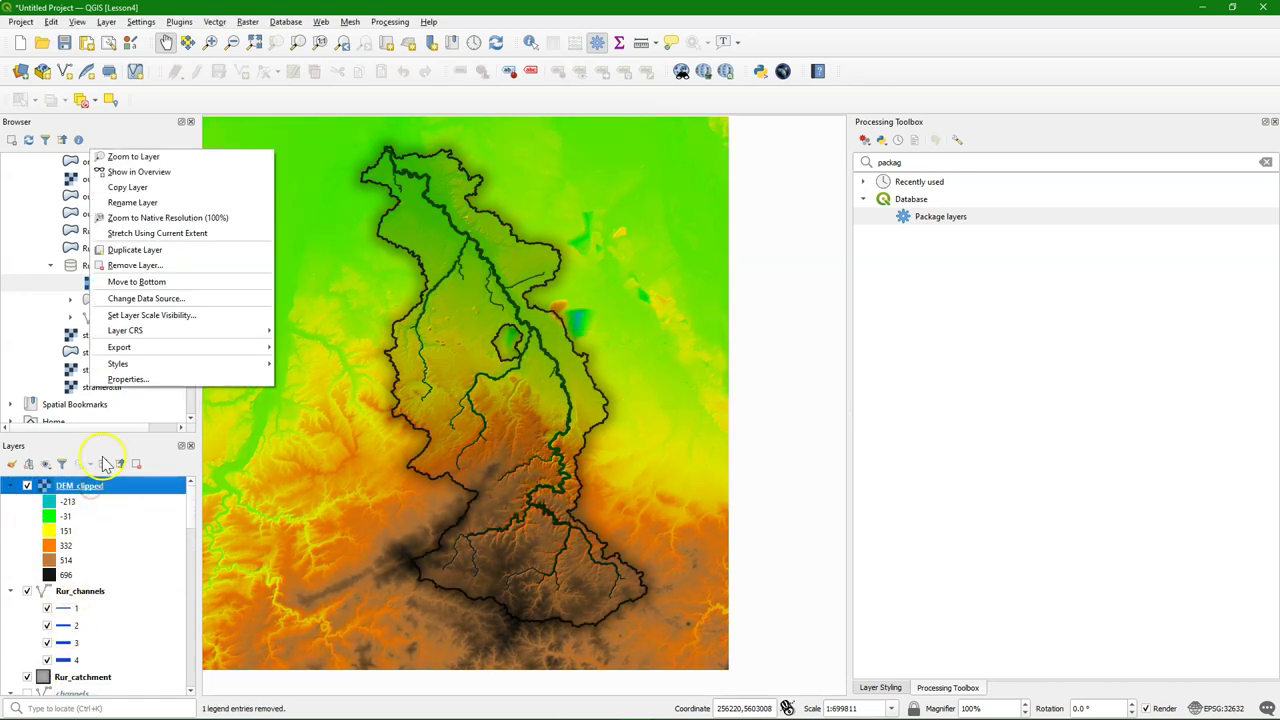
left_click(143, 250)
right_click(80, 591)
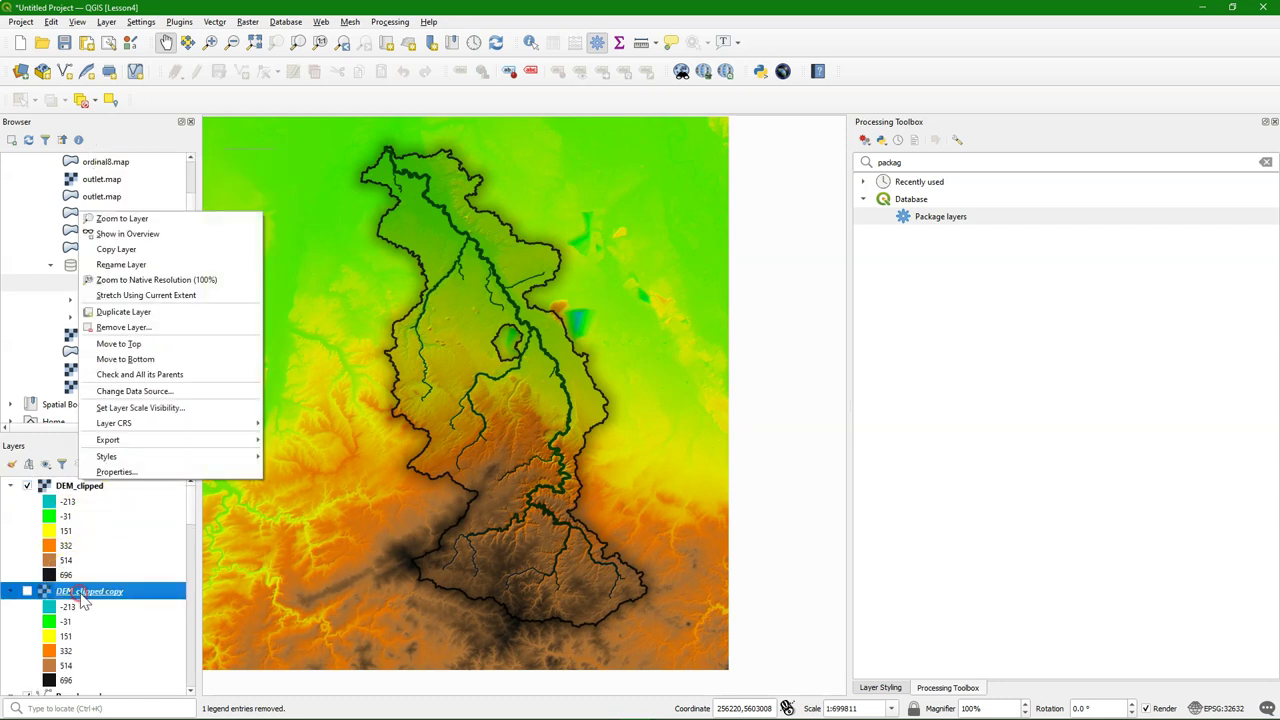
left_click(118, 264)
type("hillshade")
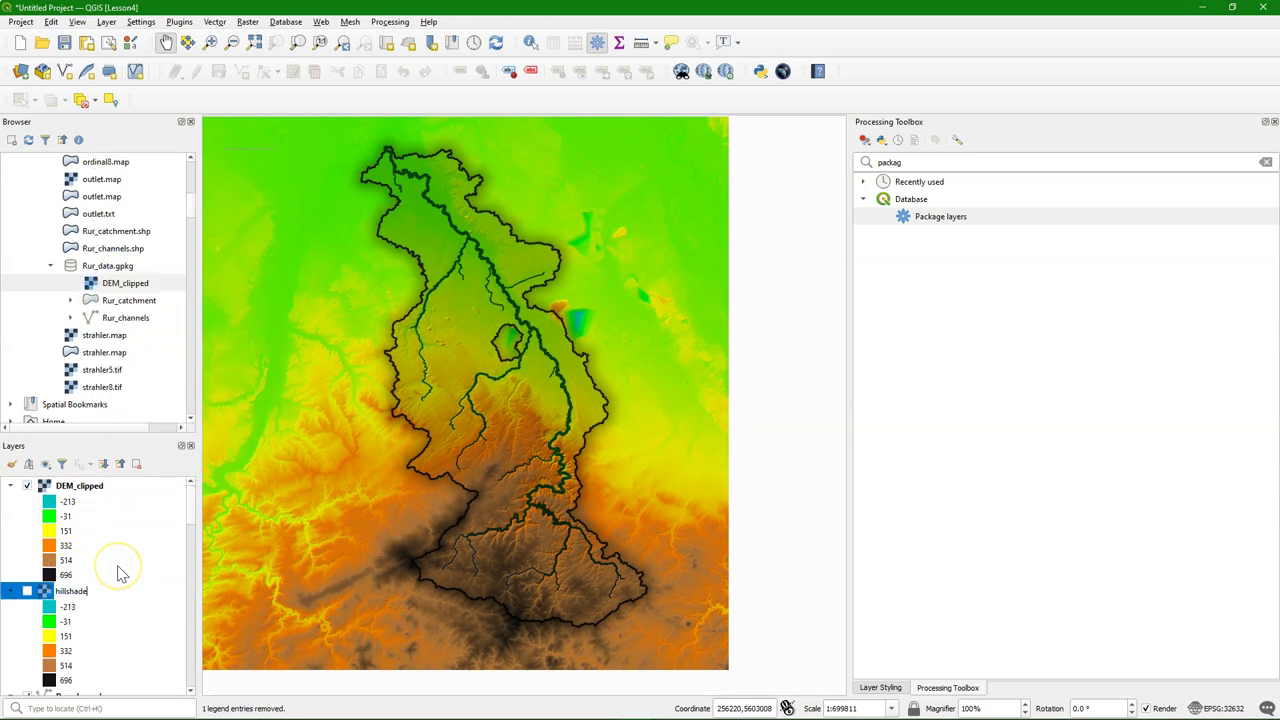
left_click(117, 566)
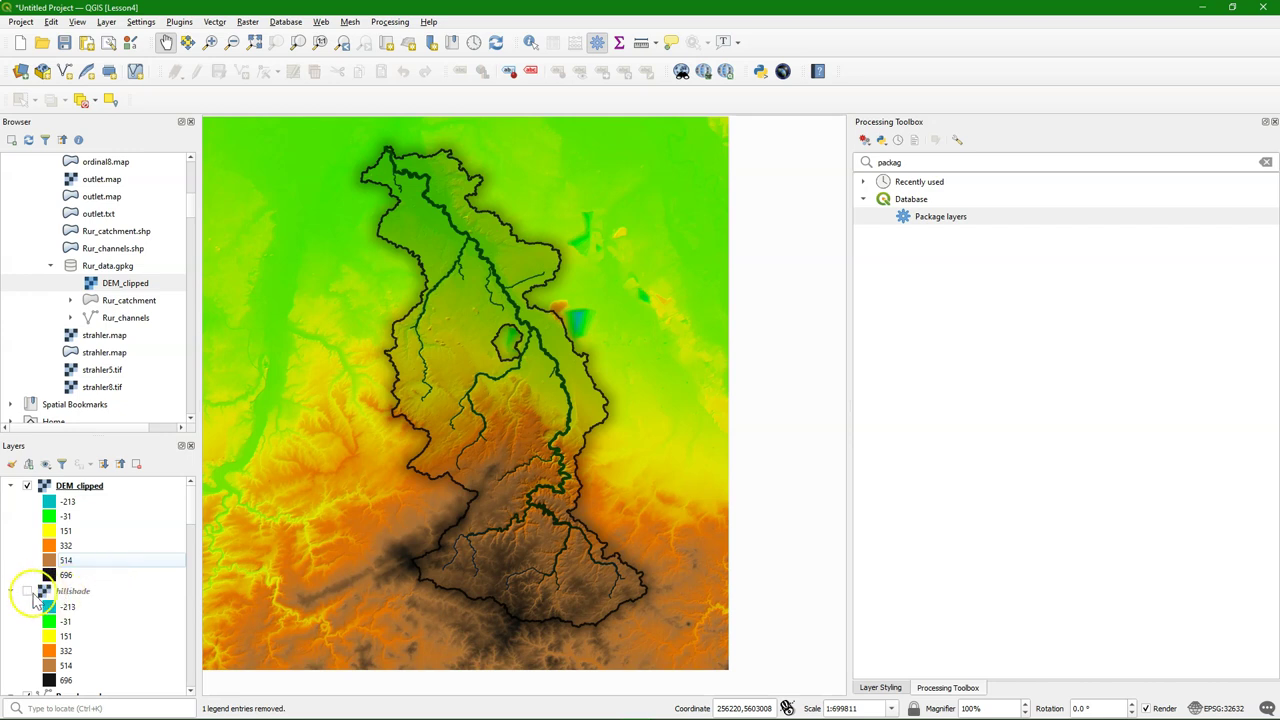
Make the hillshade layer visible and render it as shaded relief (Hillshade)
left_click(27, 591)
left_click(80, 591)
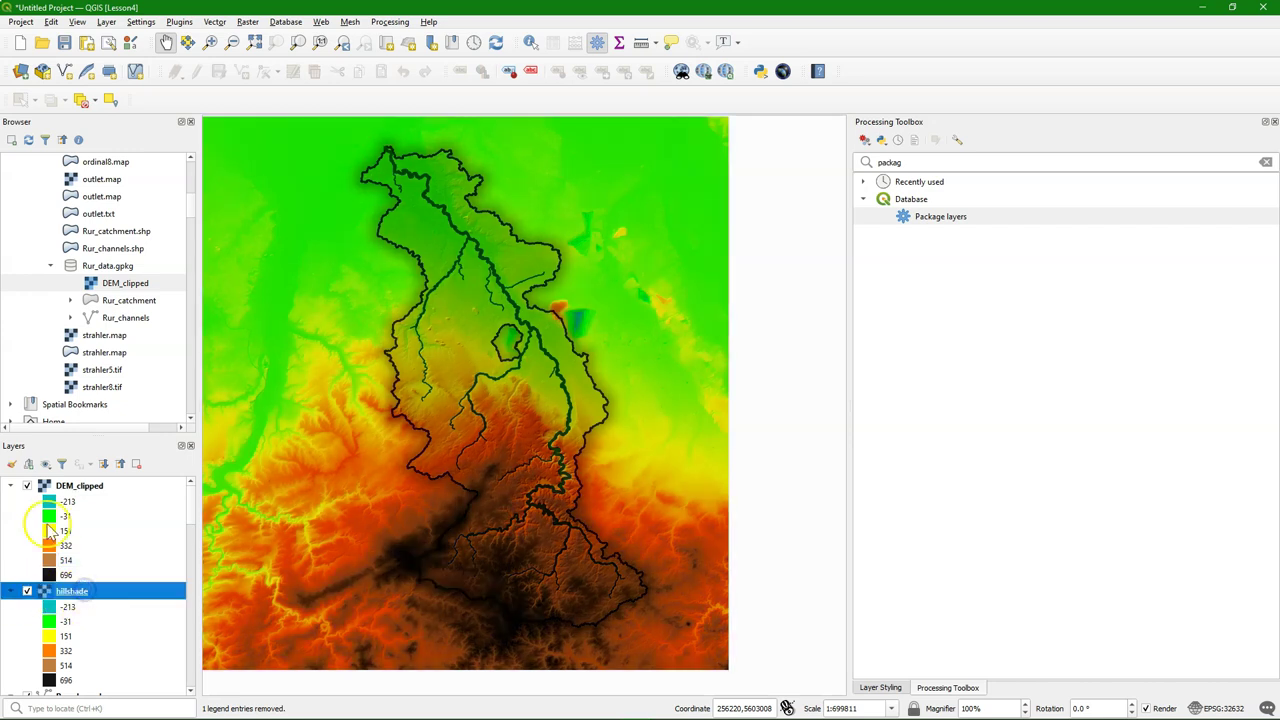
left_click(11, 464)
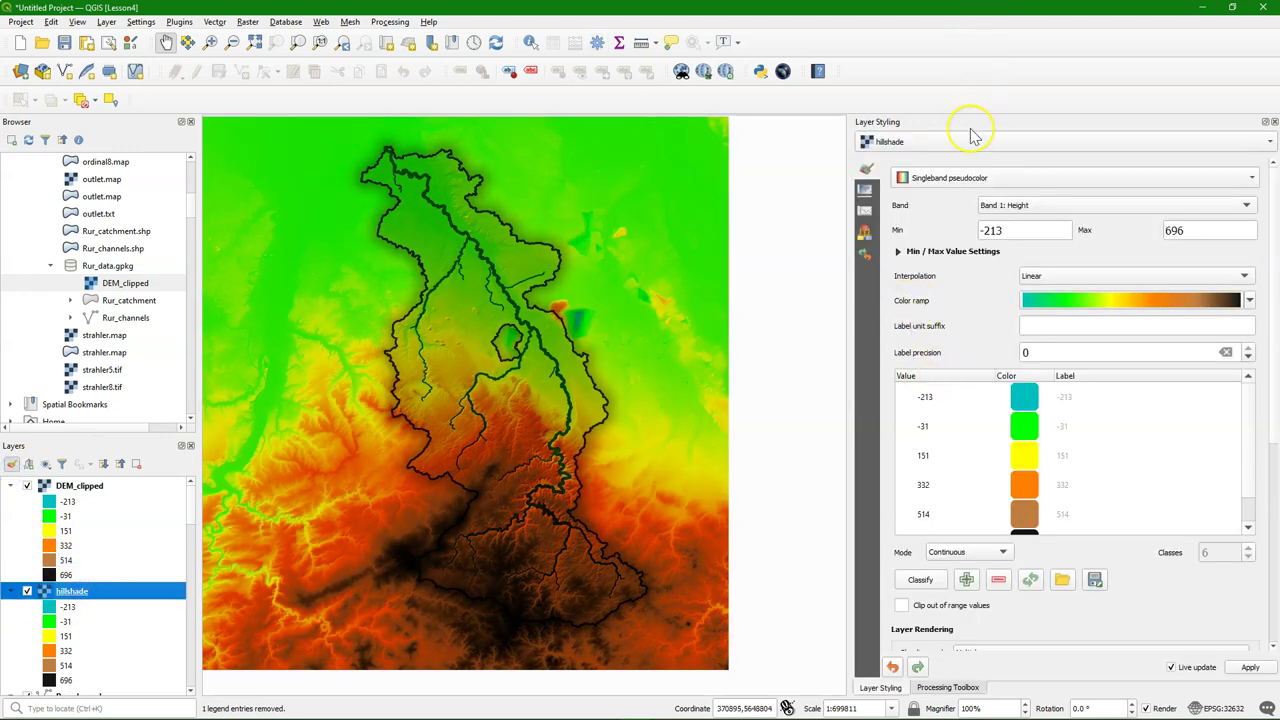
left_click(952, 180)
left_click(930, 192)
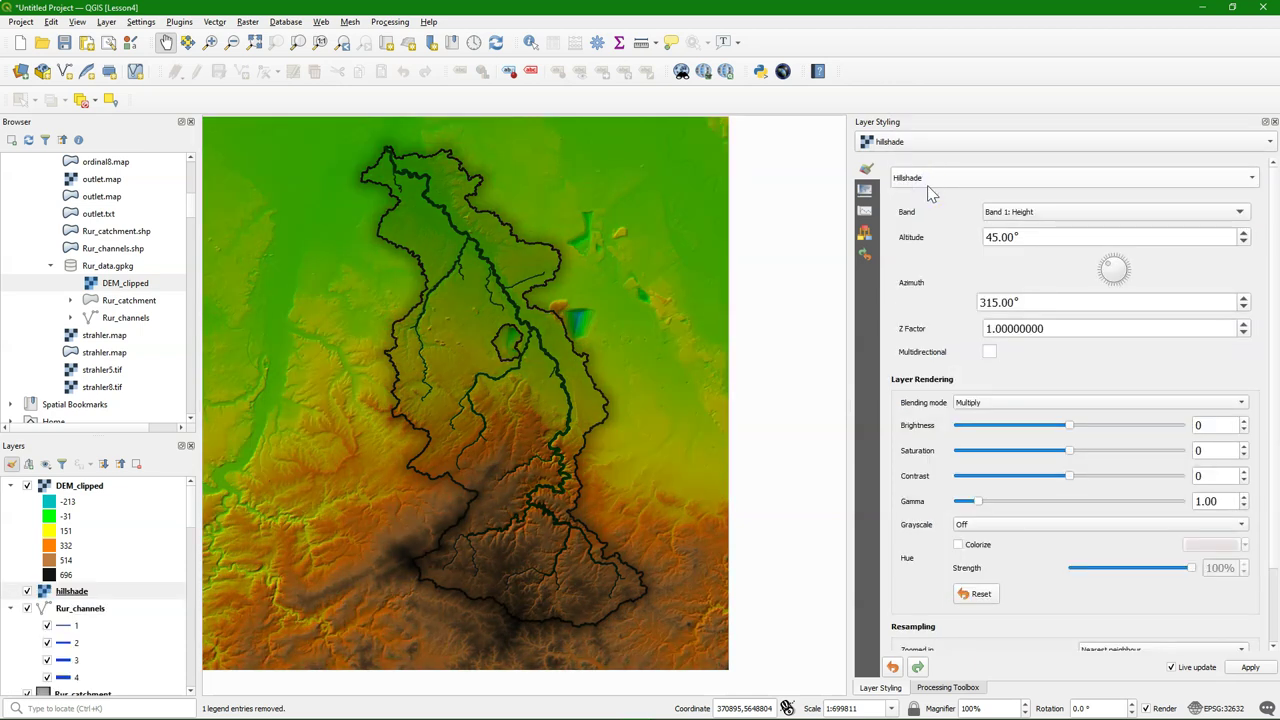
Remove the old hillshade layer from the map and confirm
scroll(88, 580, "down", 5)
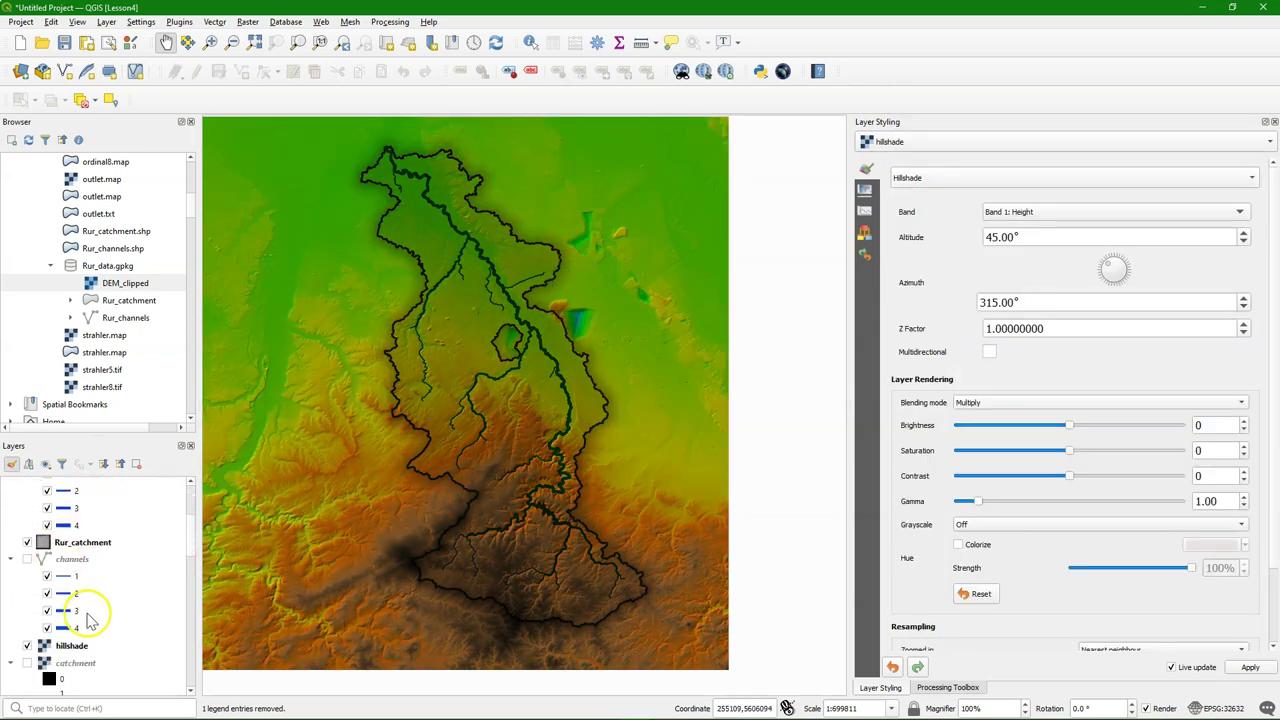
scroll(88, 620, "down", 2)
right_click(72, 569)
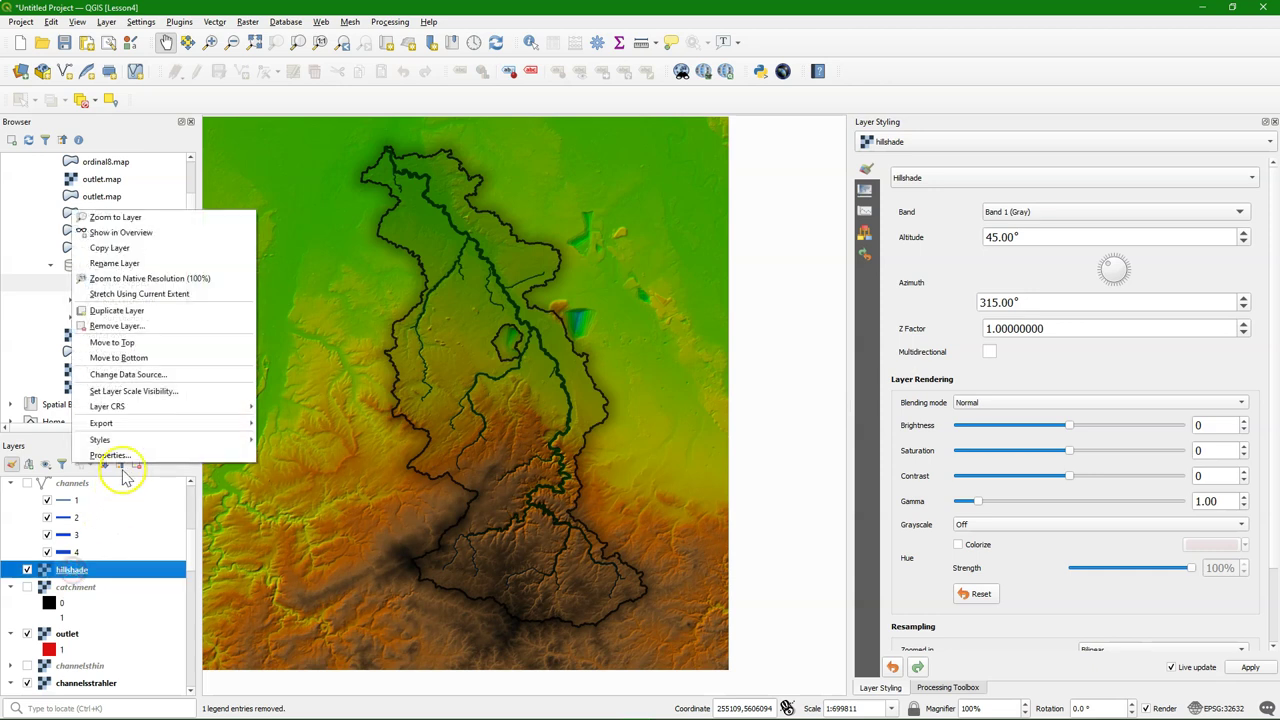
left_click(117, 326)
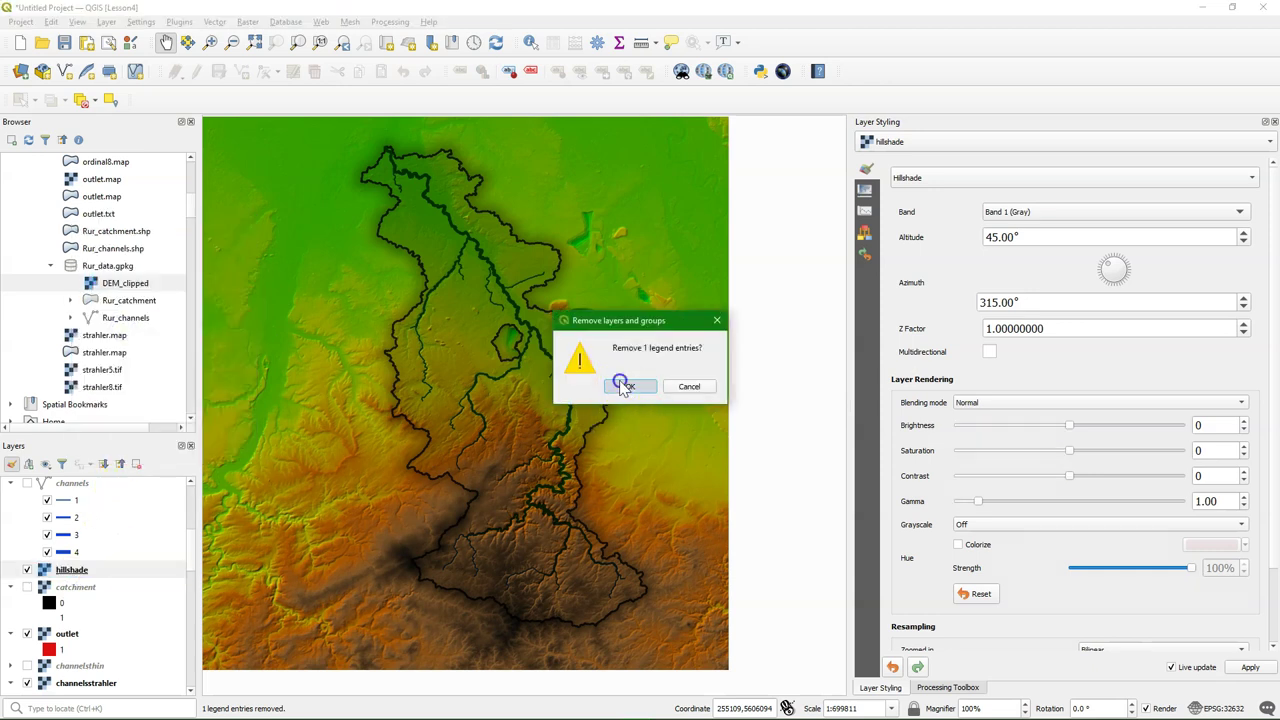
left_click(620, 386)
scroll(106, 580, "up", 5)
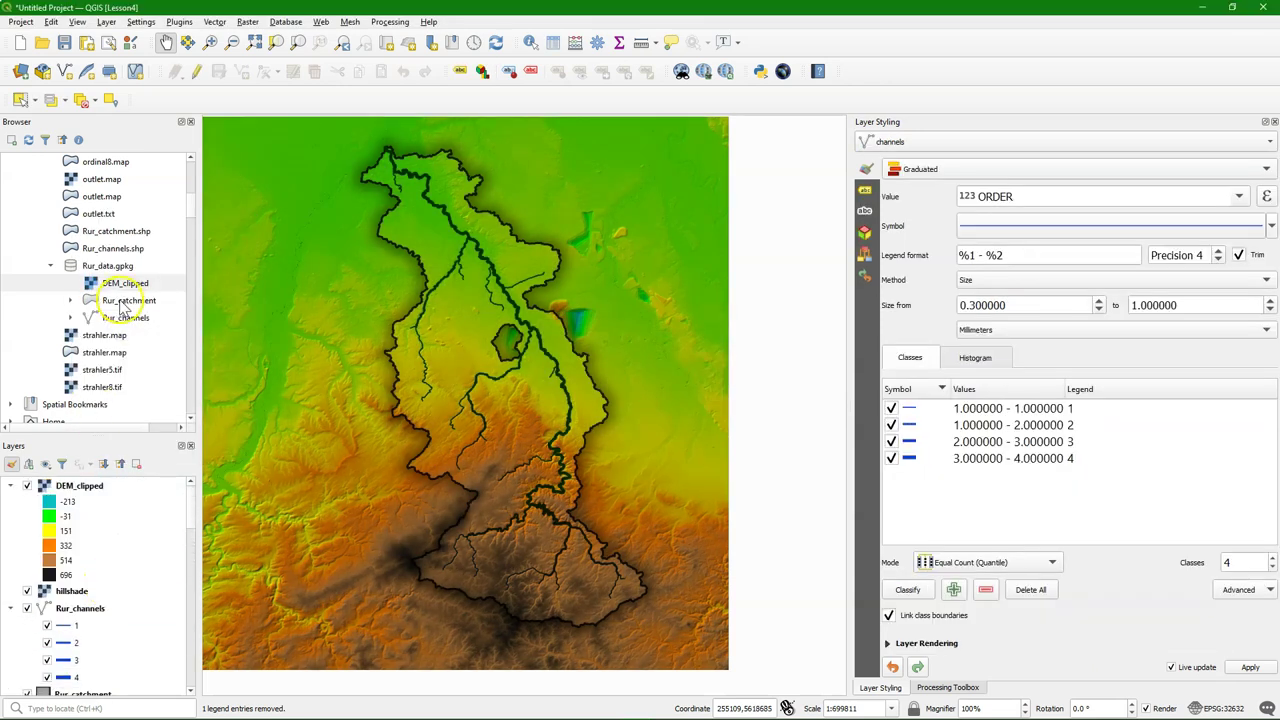
Add Rur_catchment and Rur_channels from the GeoPackage and move each to the top
left_click_drag(122, 303, 430, 315)
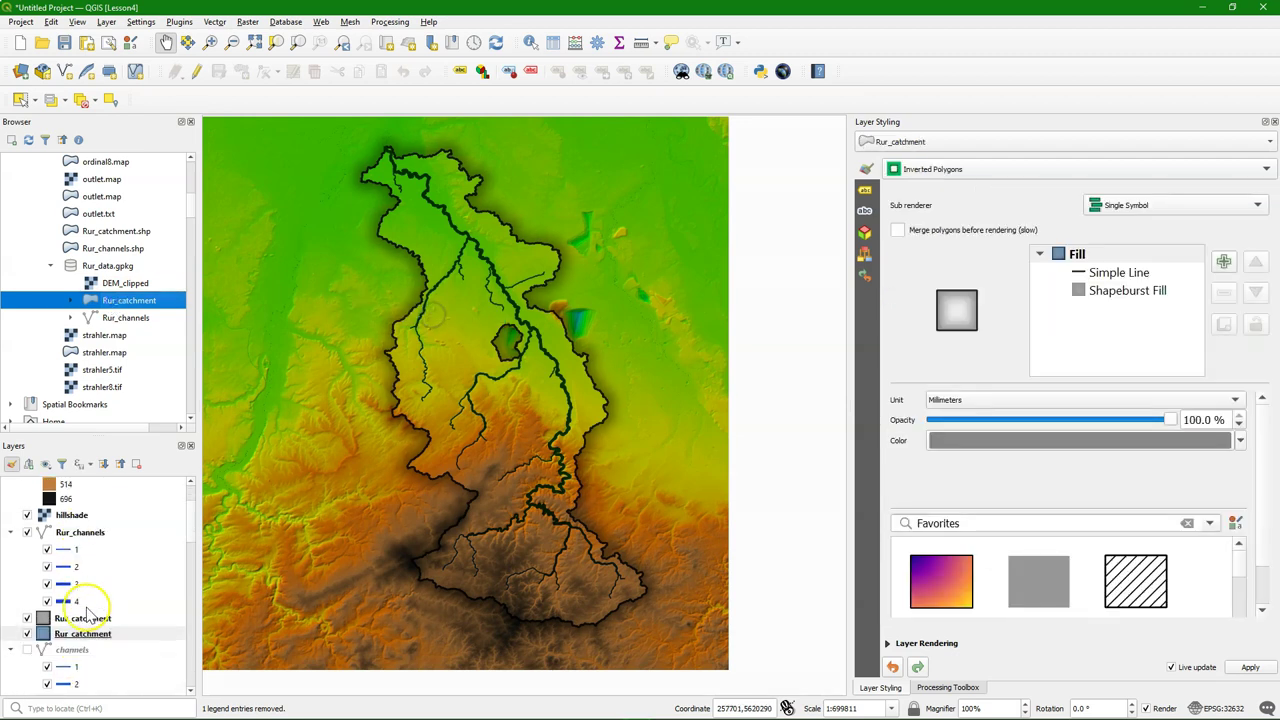
right_click(76, 636)
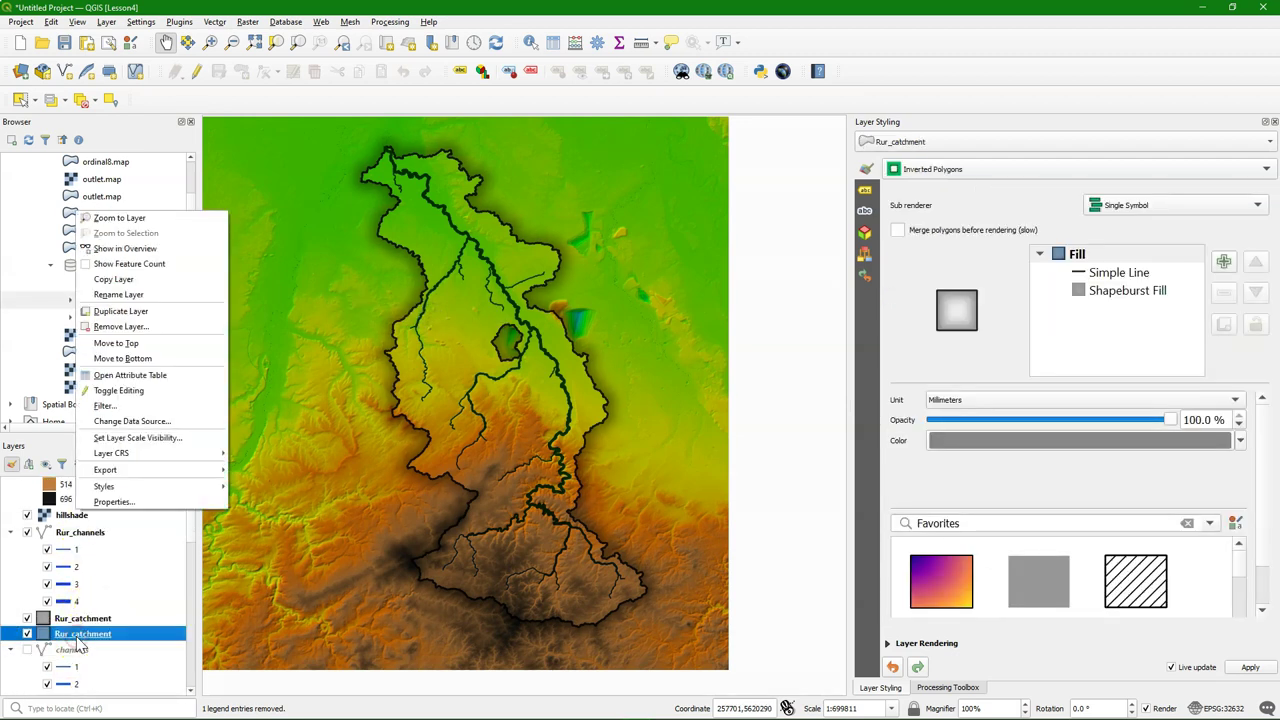
left_click(122, 344)
left_click(126, 317)
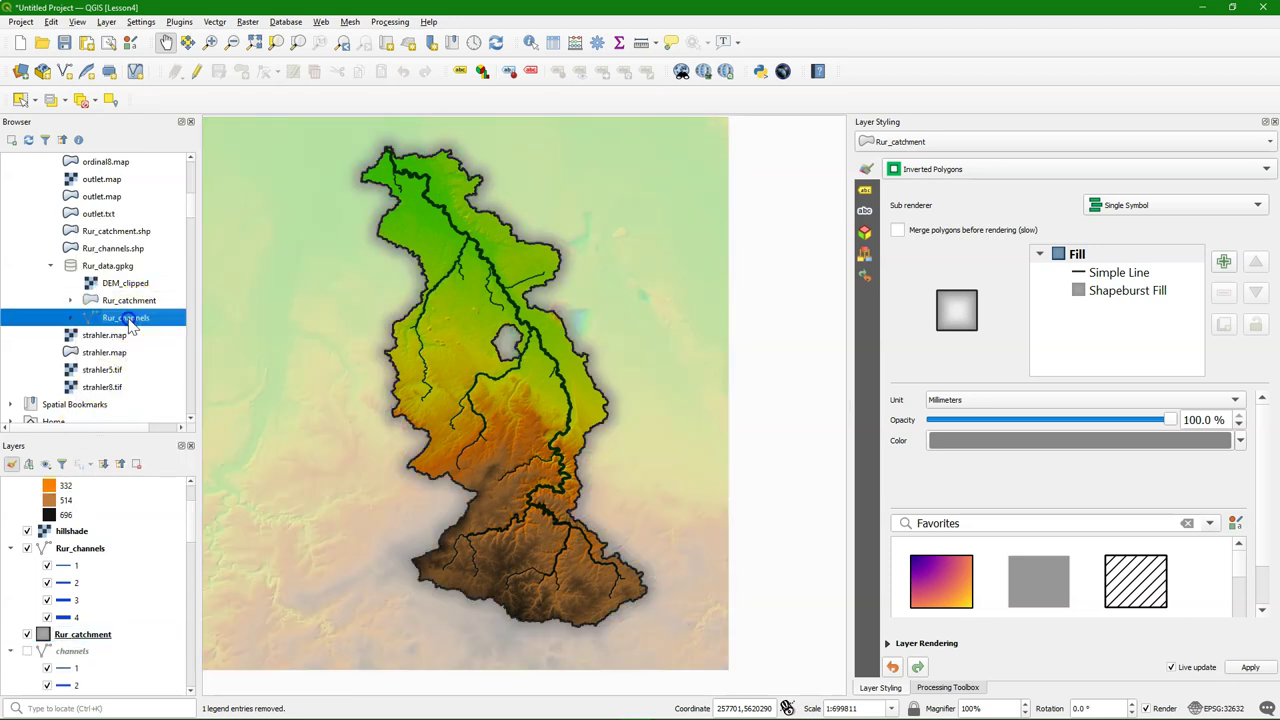
right_click(86, 634)
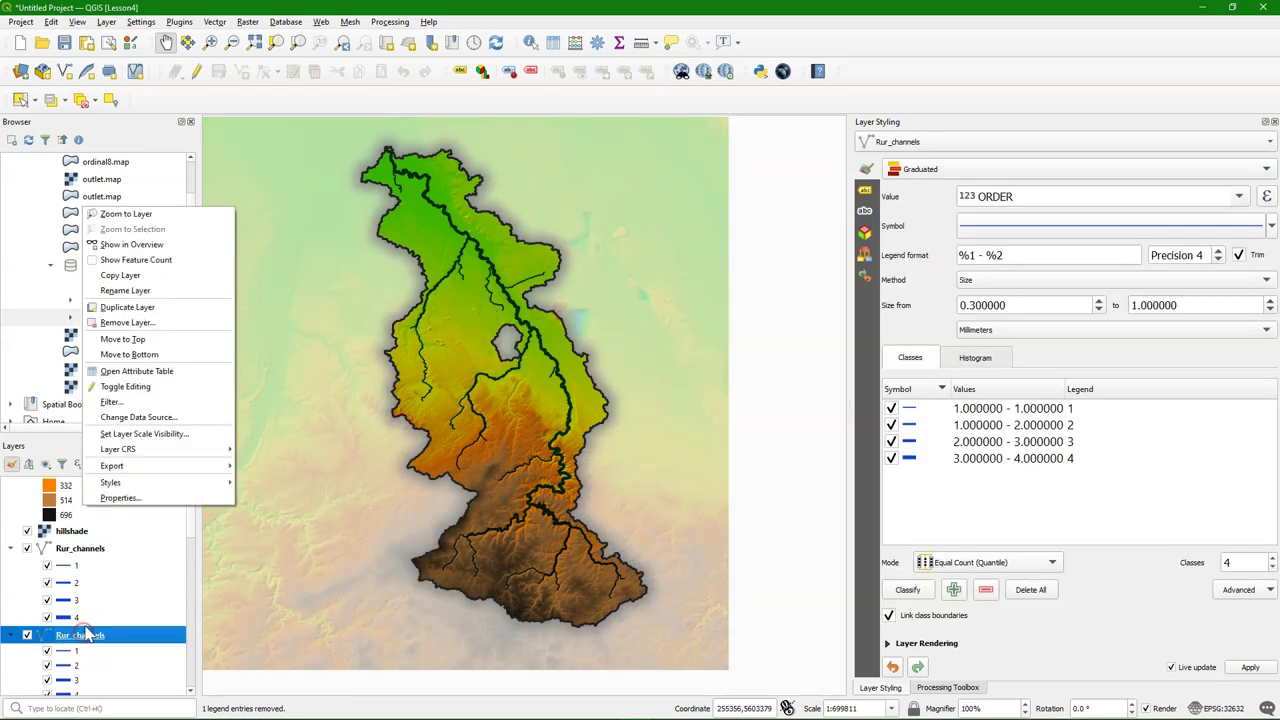
left_click(143, 347)
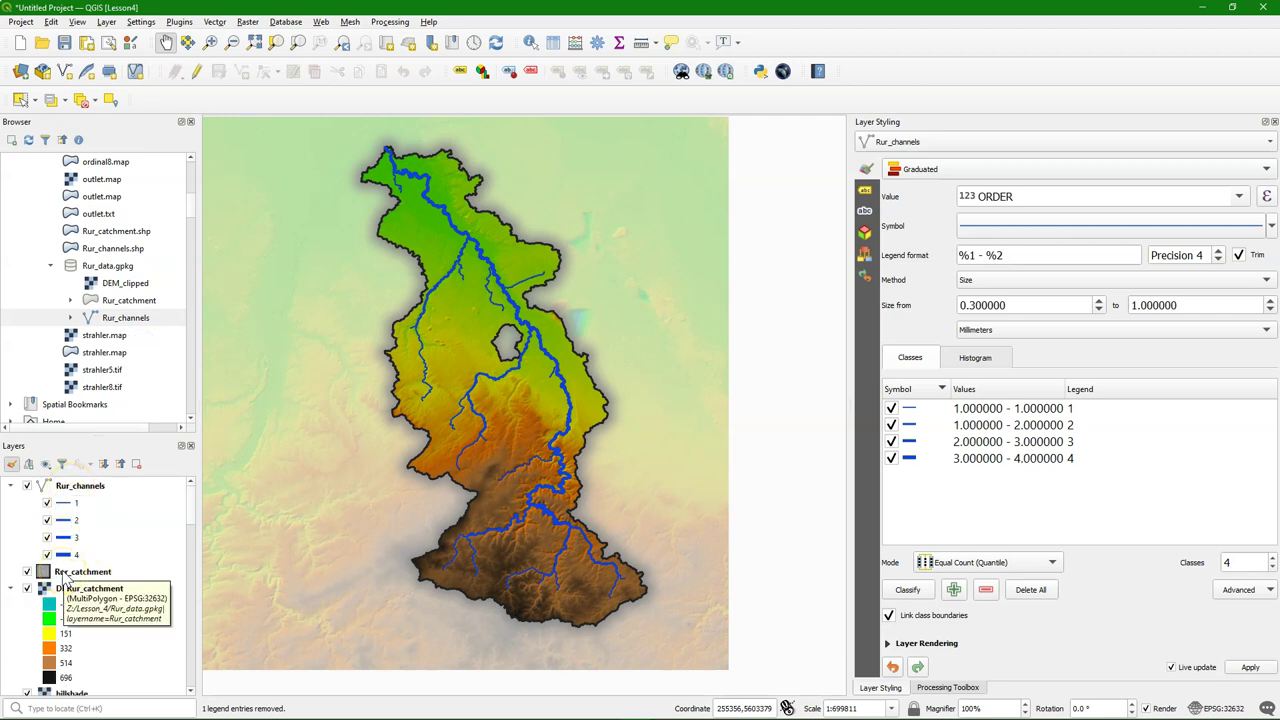
Remove the selected old layers such as DEM, OpenTopoMap and OSM Standard
scroll(92, 598, "down", 5)
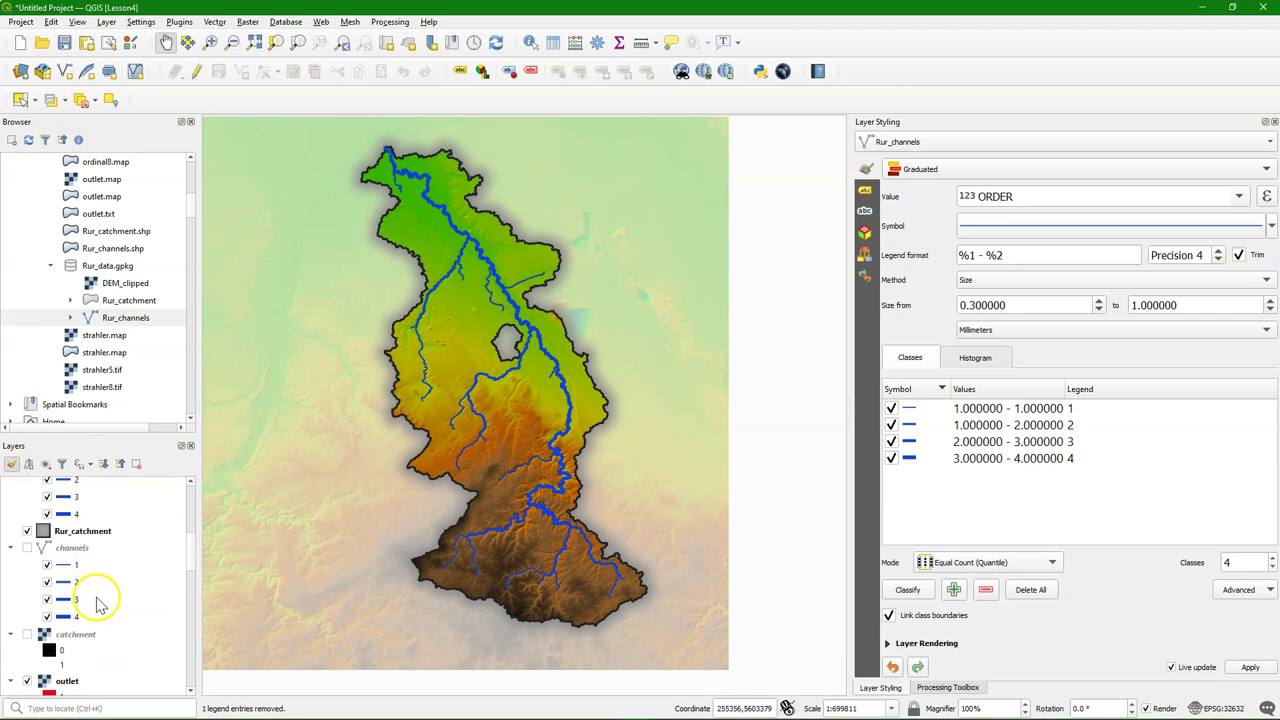
scroll(98, 605, "down", 5)
right_click(94, 672)
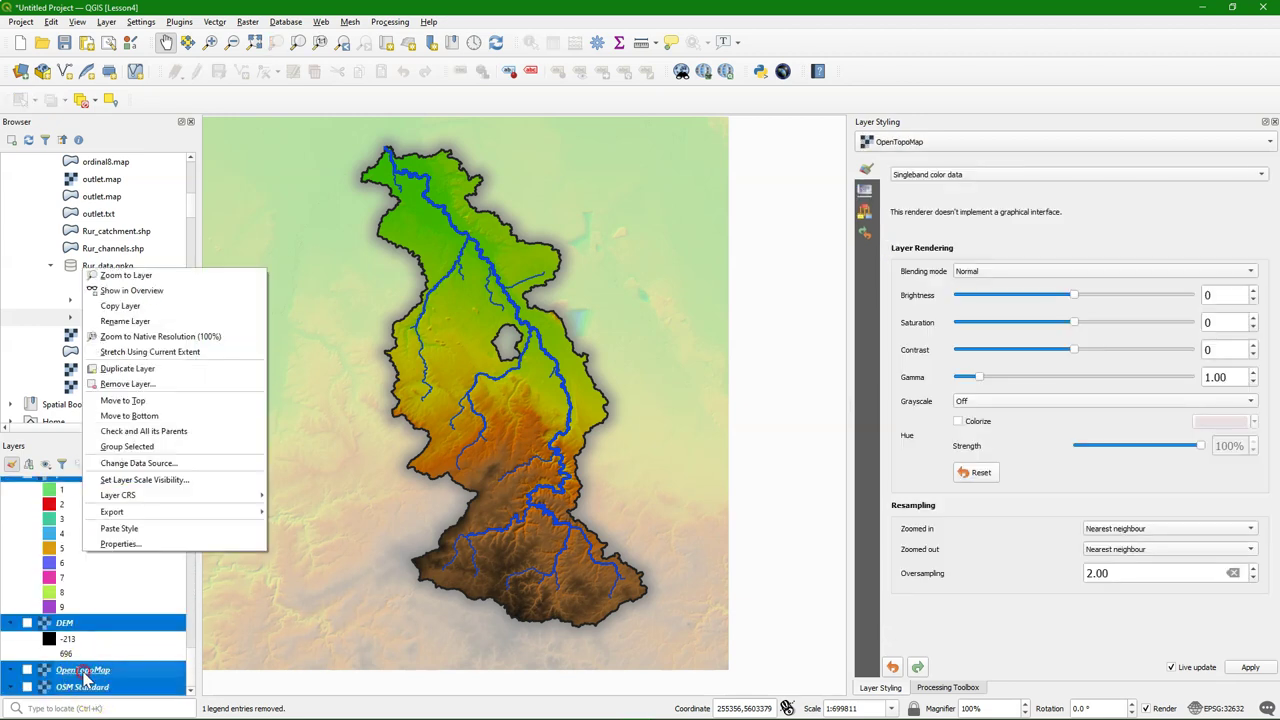
left_click(646, 389)
scroll(149, 589, "up", 10)
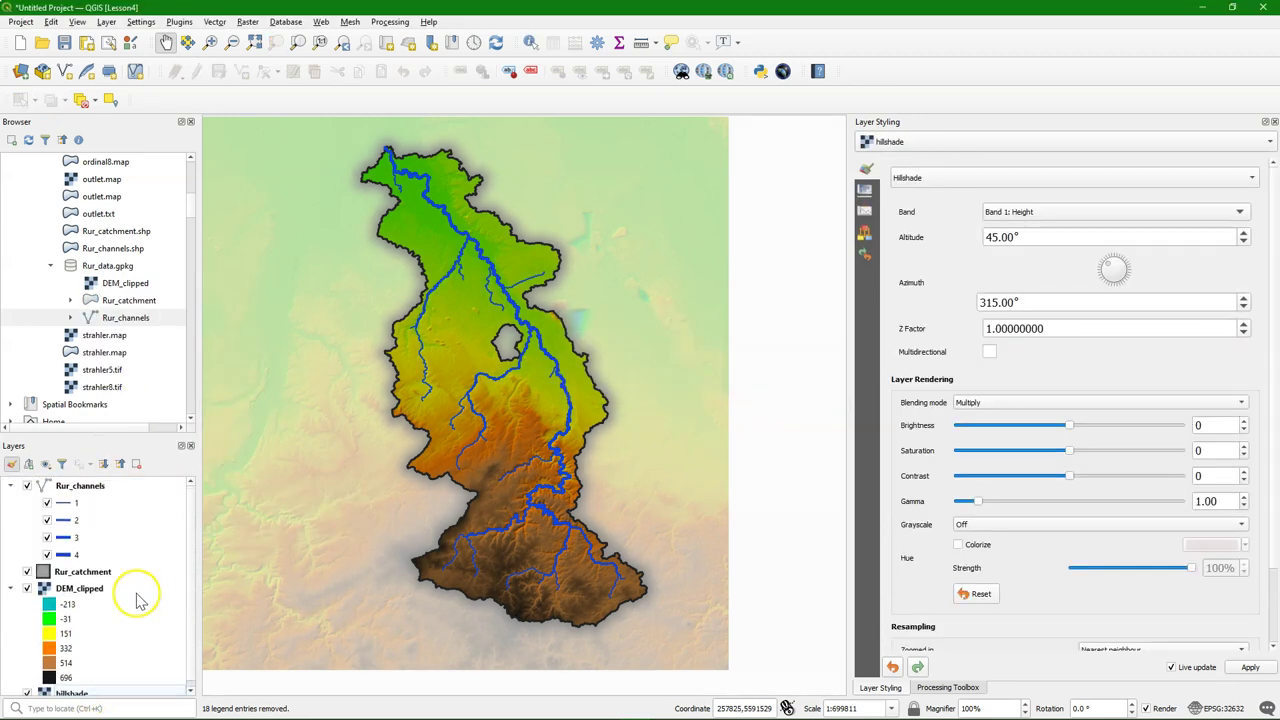
Save the project as 'Rur' into Rur_data.gpkg via Save To > GeoPackage
left_click(22, 22)
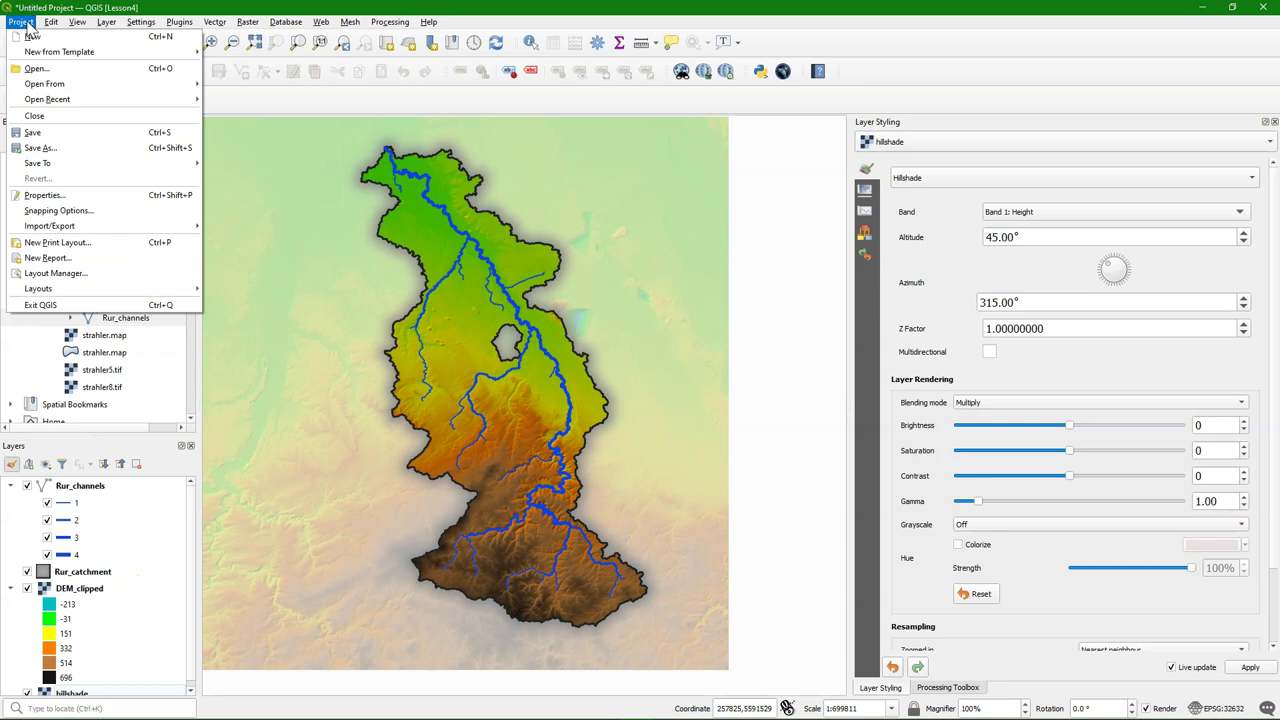
mouse_move(60, 163)
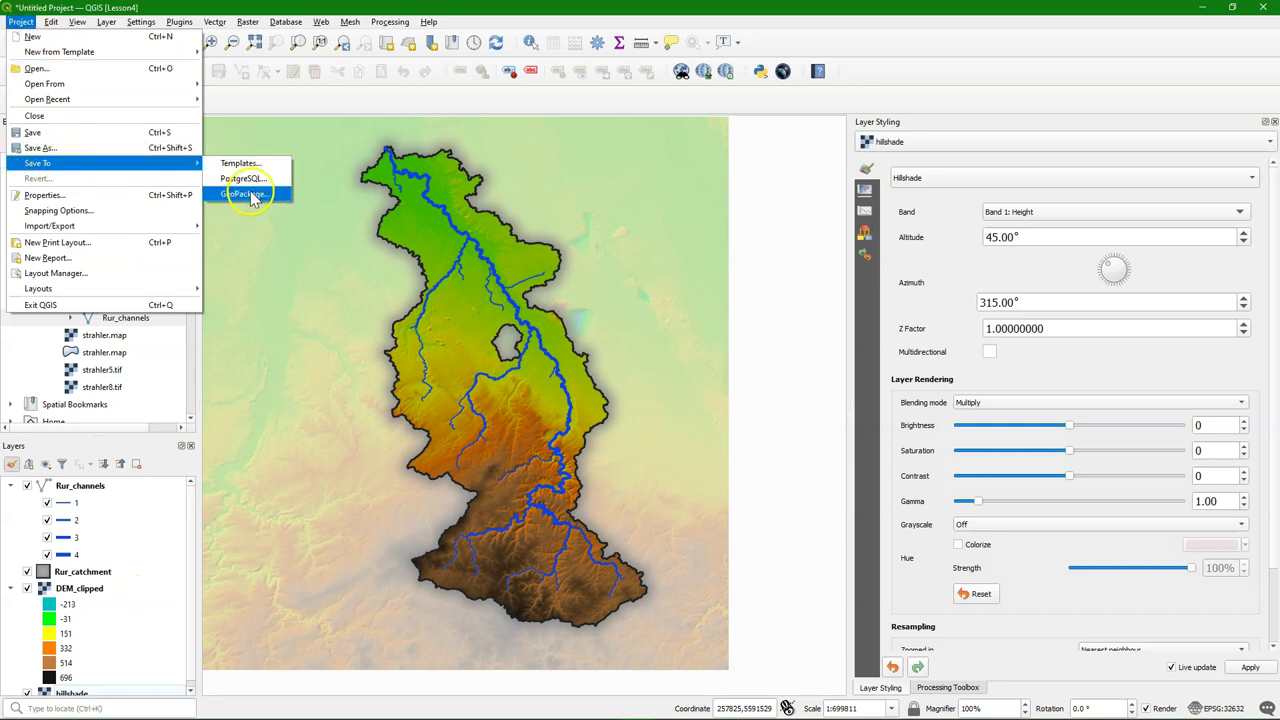
left_click(262, 196)
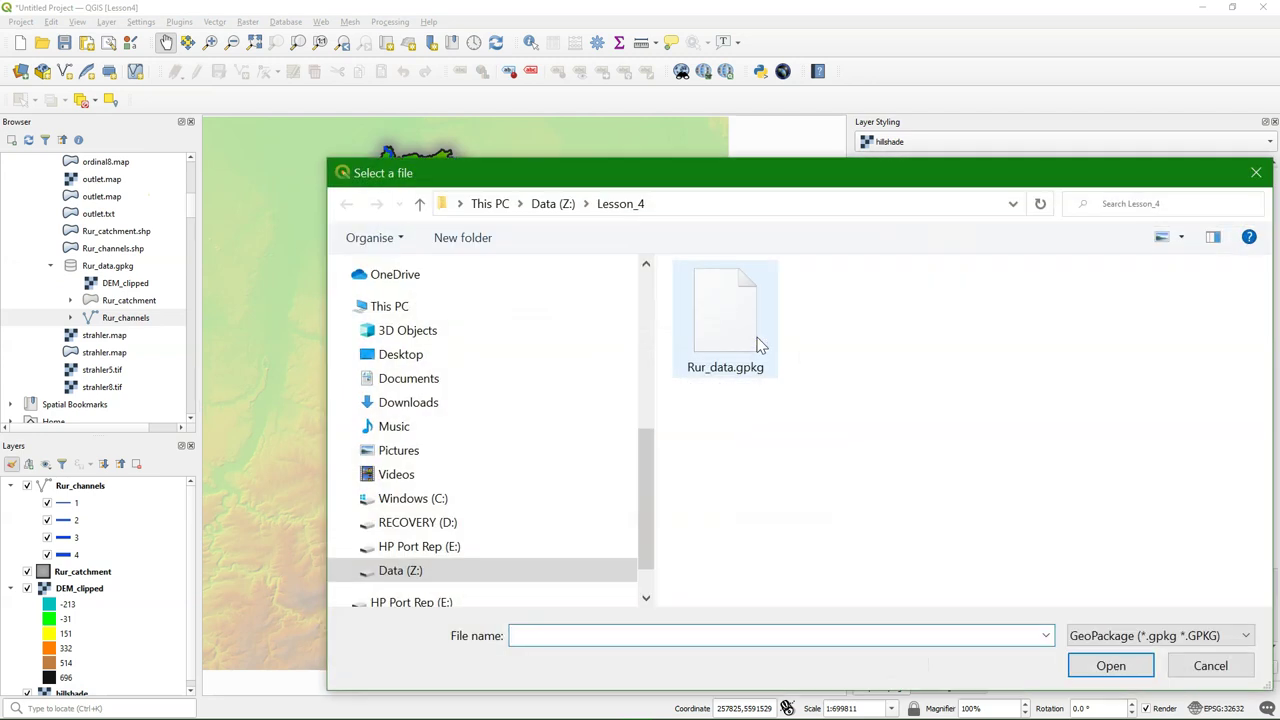
left_click(737, 337)
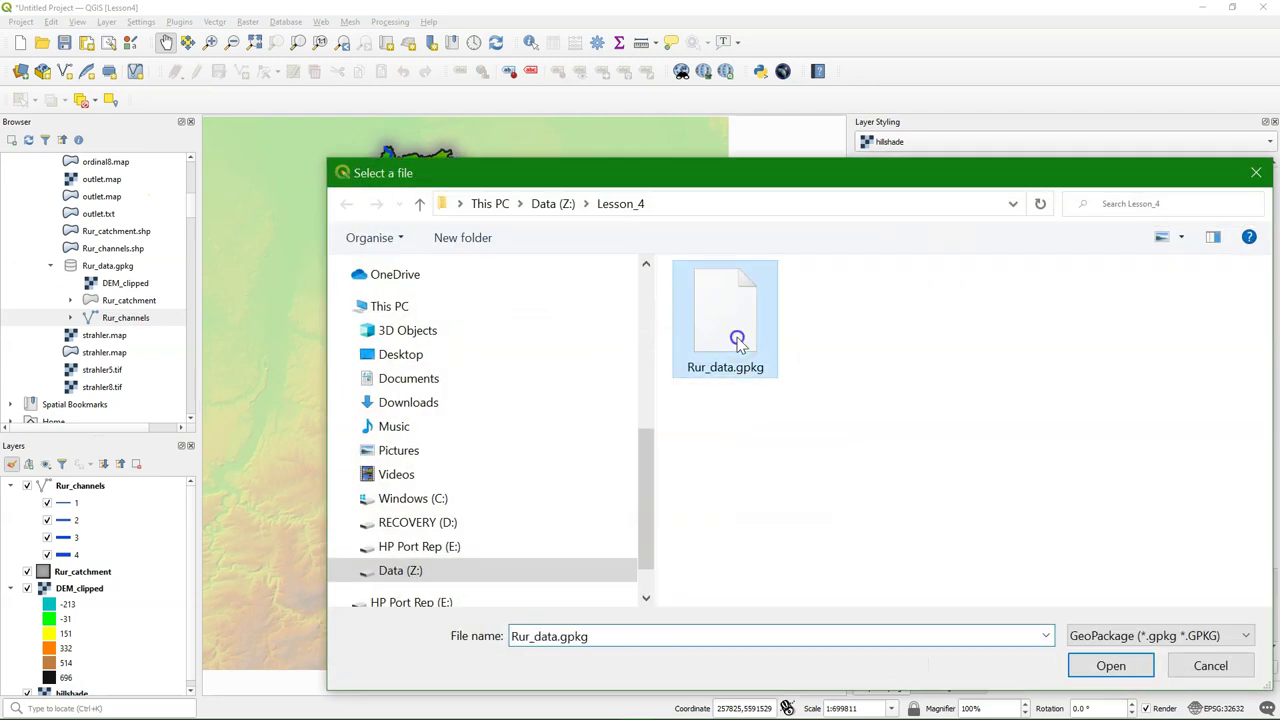
left_click(1110, 667)
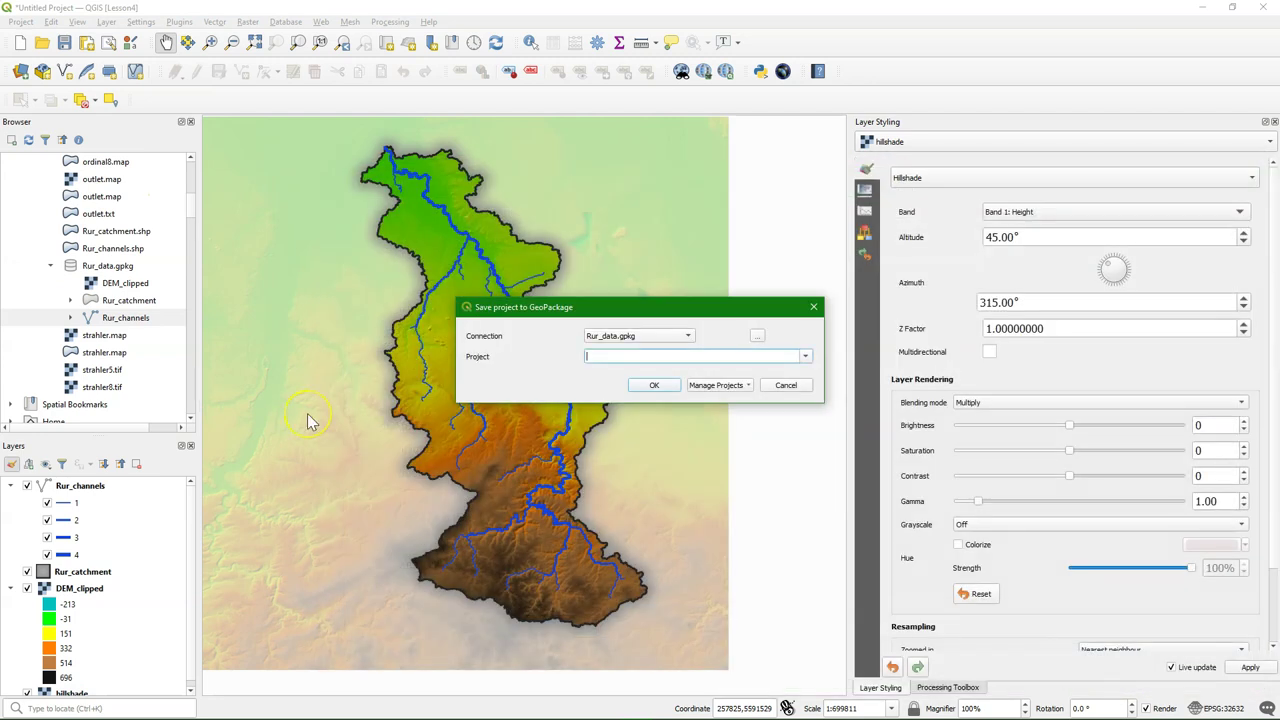
left_click(655, 385)
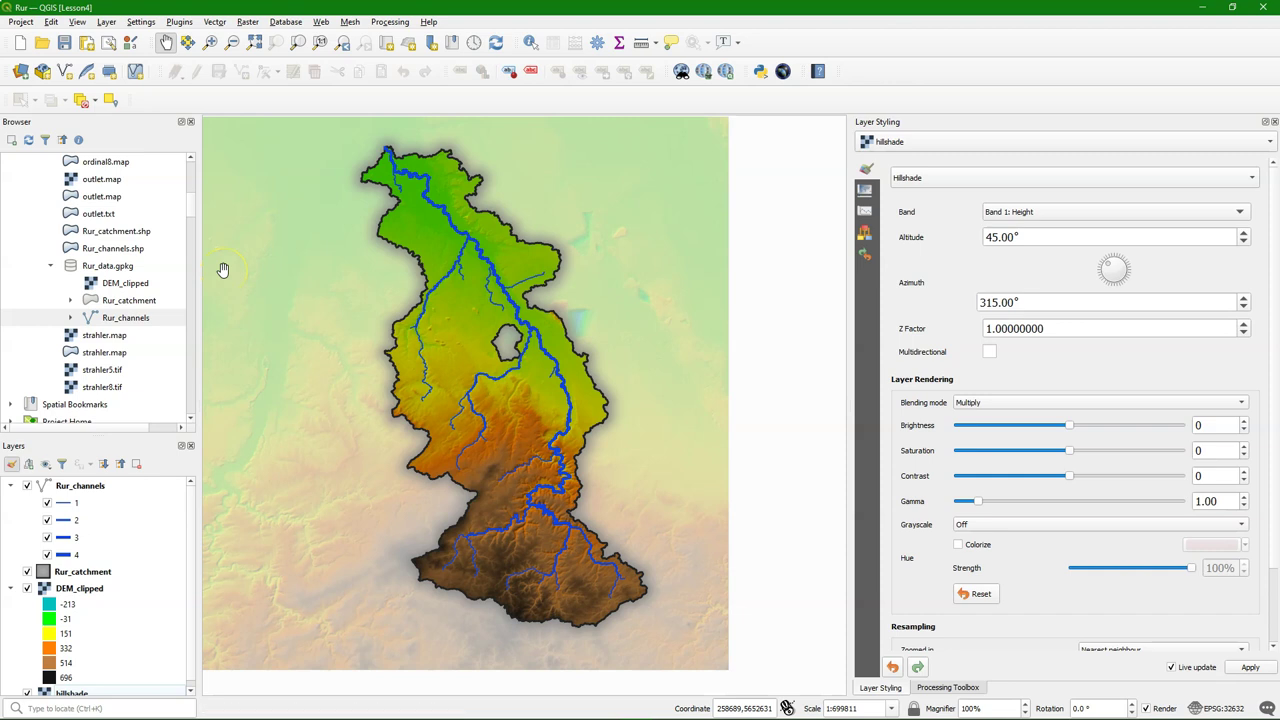
Refresh the Browser panel so the Rur project appears under Rur_data.gpkg
left_click(28, 140)
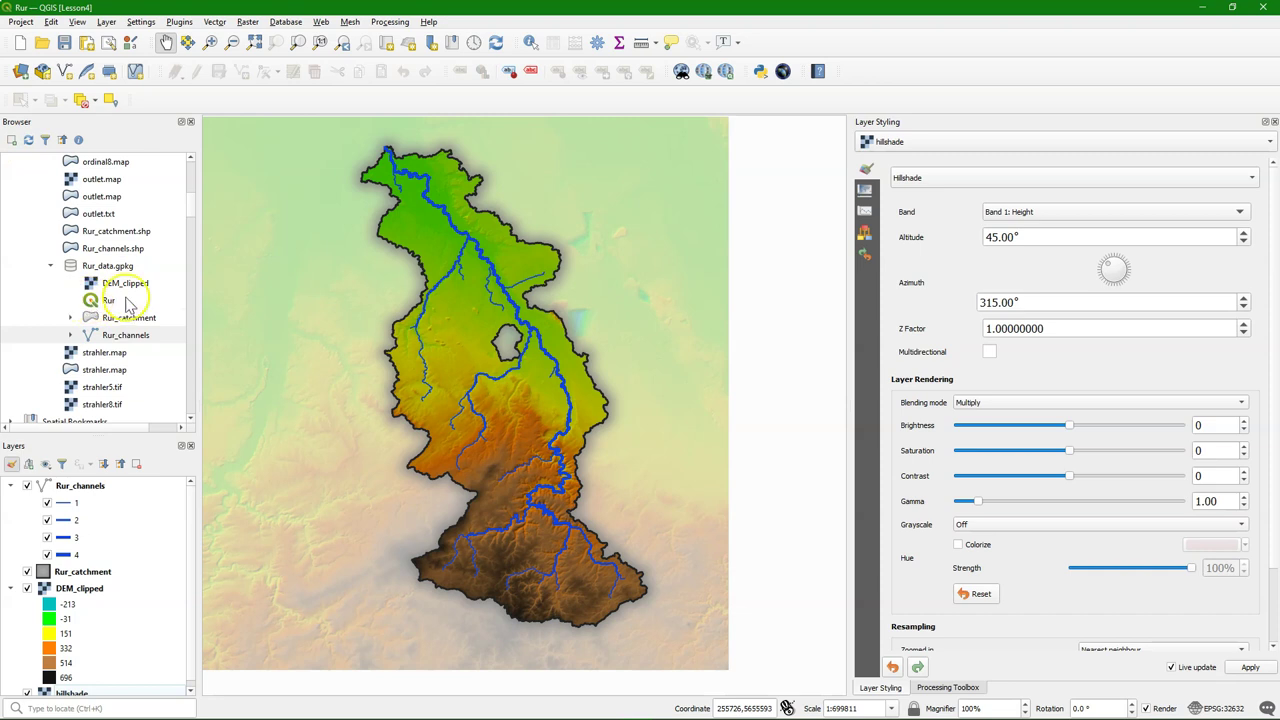